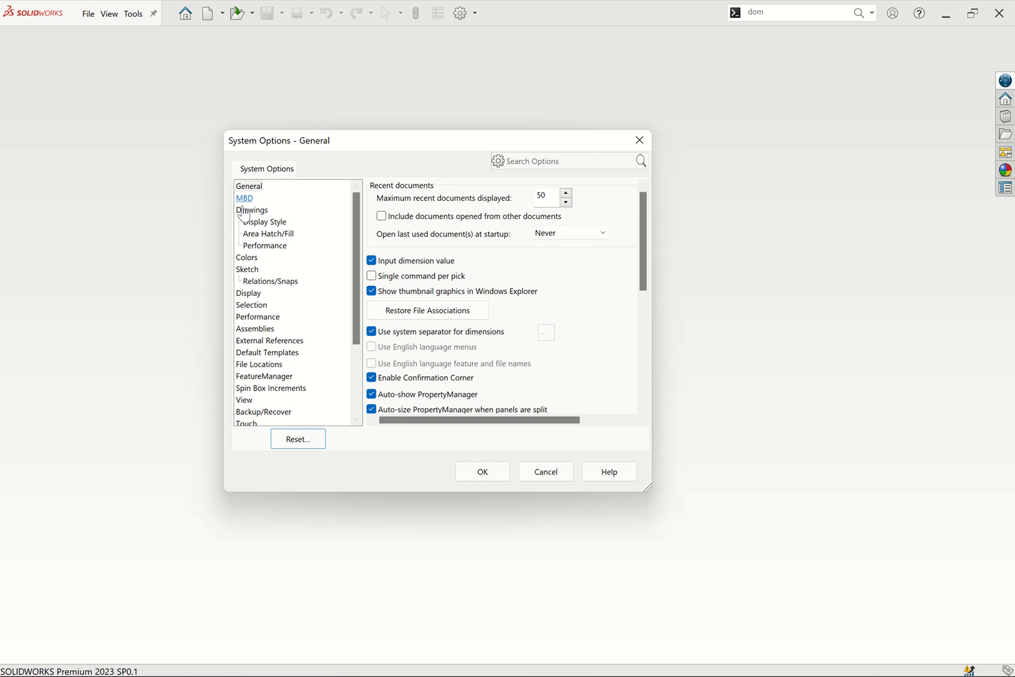
Review the system option pages for drawings, display style, drawing performance, colors, sketch and relations/snaps.
left_click(253, 210)
left_click(268, 222)
left_click(269, 247)
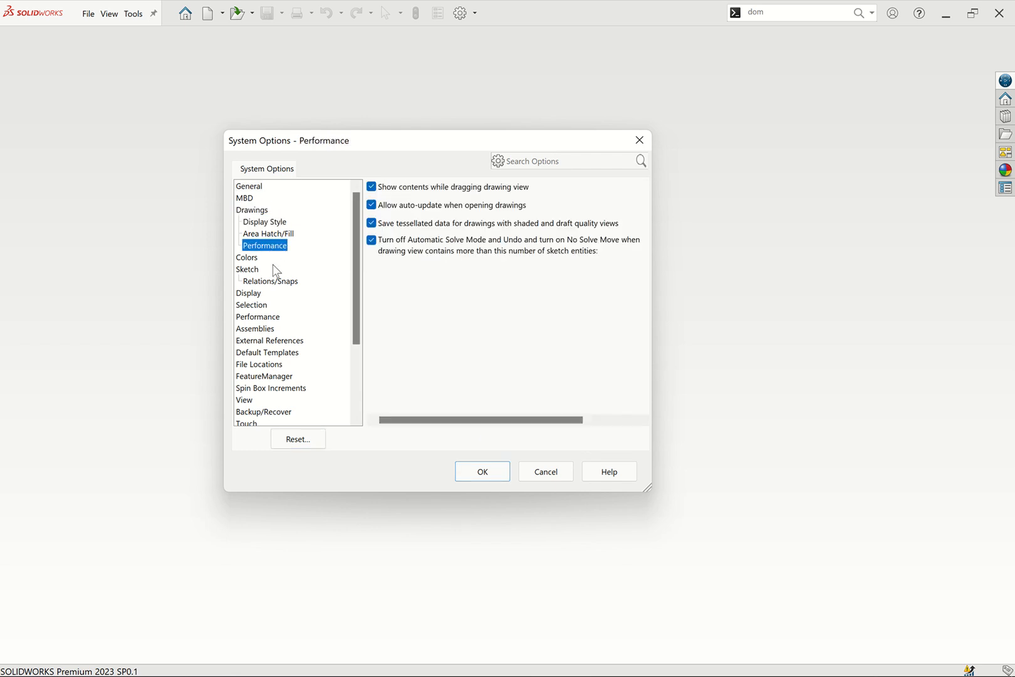
left_click(249, 258)
left_click(249, 269)
left_click(264, 283)
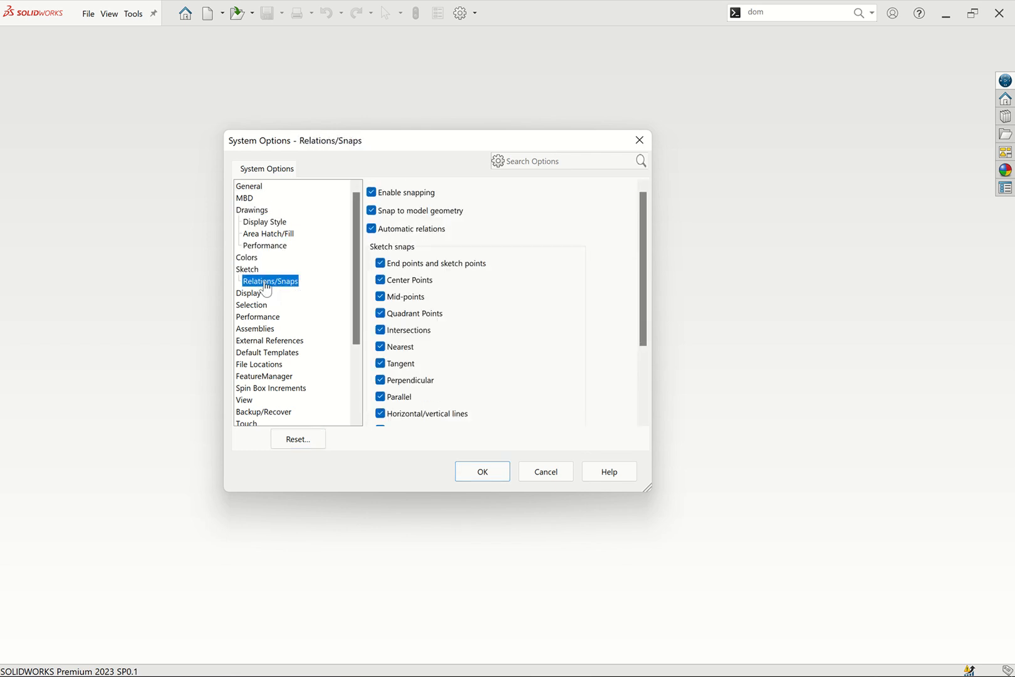
Examine the Colors system options, including the background and icon color choices and the color scheme settings, and close the options without changes.
left_click(248, 258)
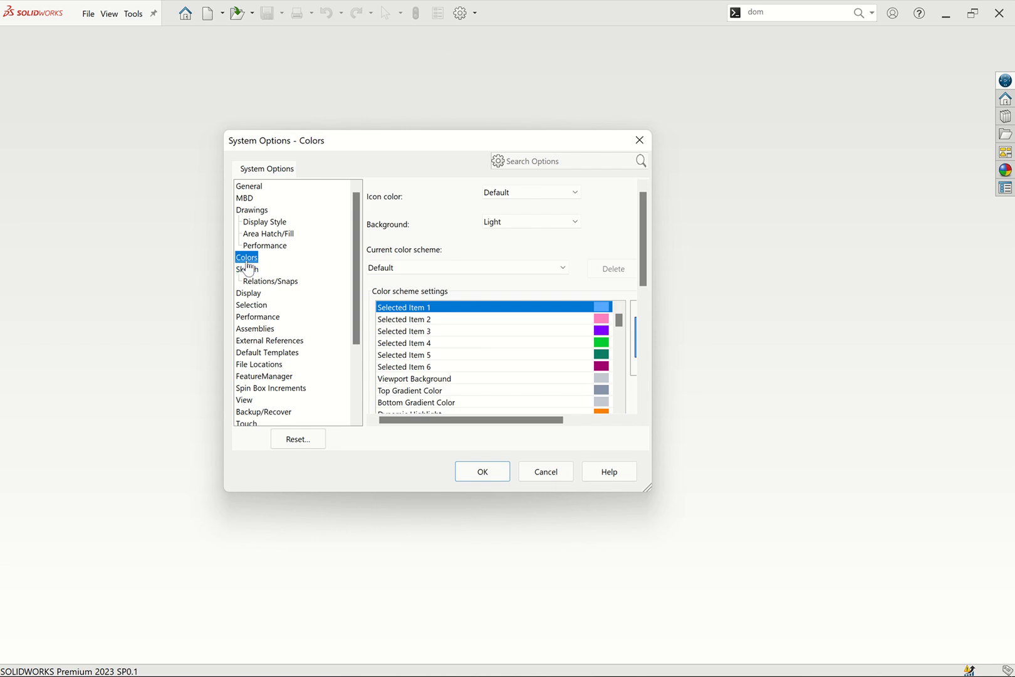
left_click(574, 223)
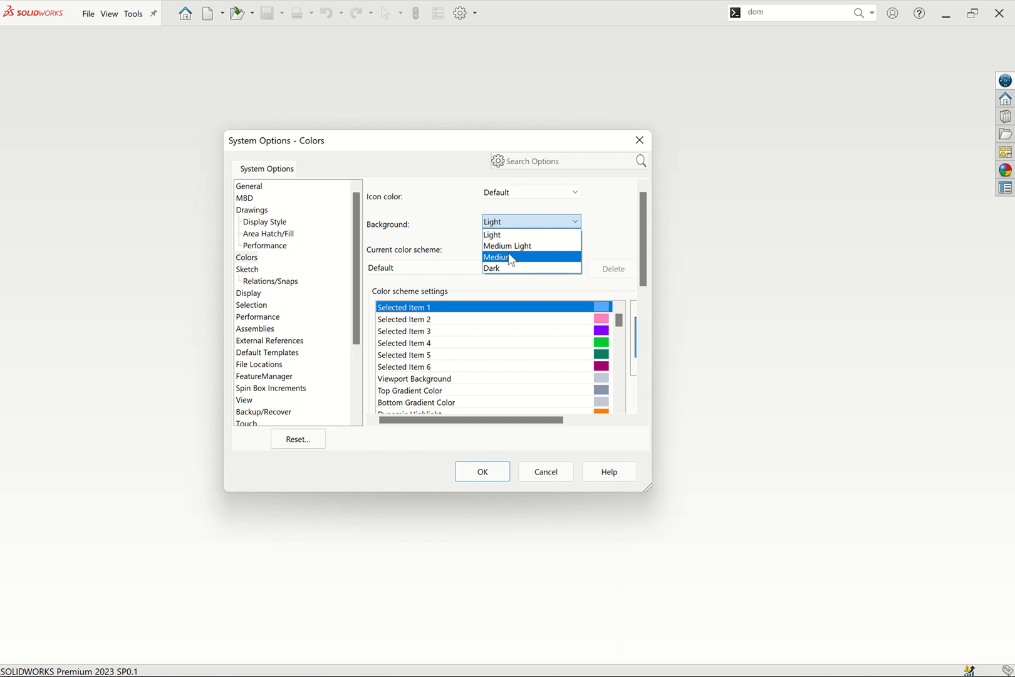
left_click(597, 201)
left_click(558, 193)
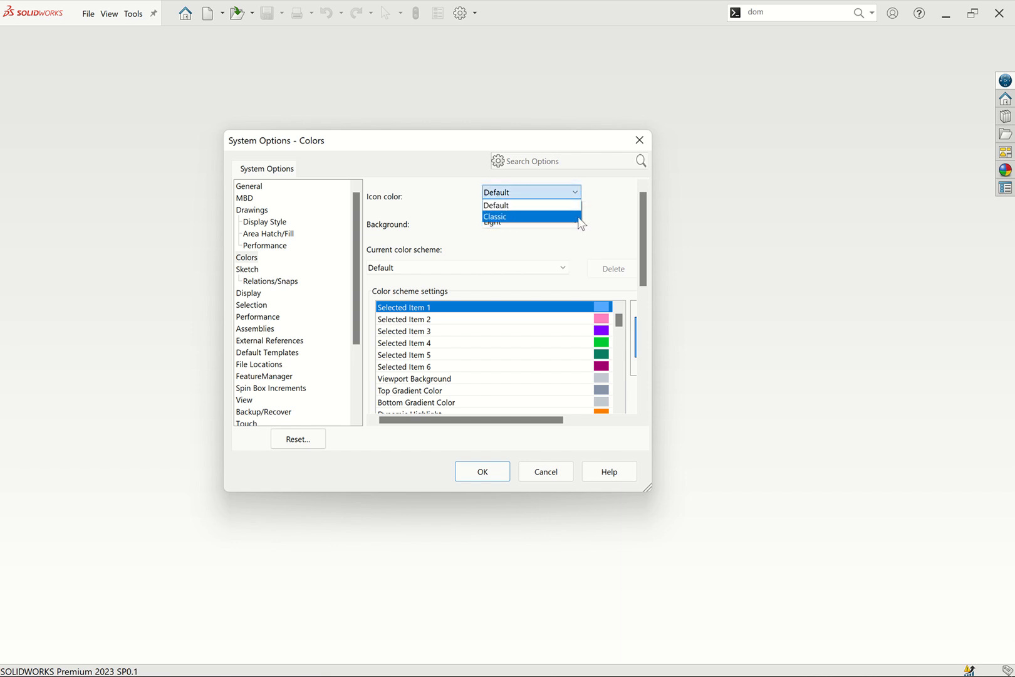
left_click(612, 215)
scroll(476, 316, "down", 3)
scroll(478, 319, "down", 6)
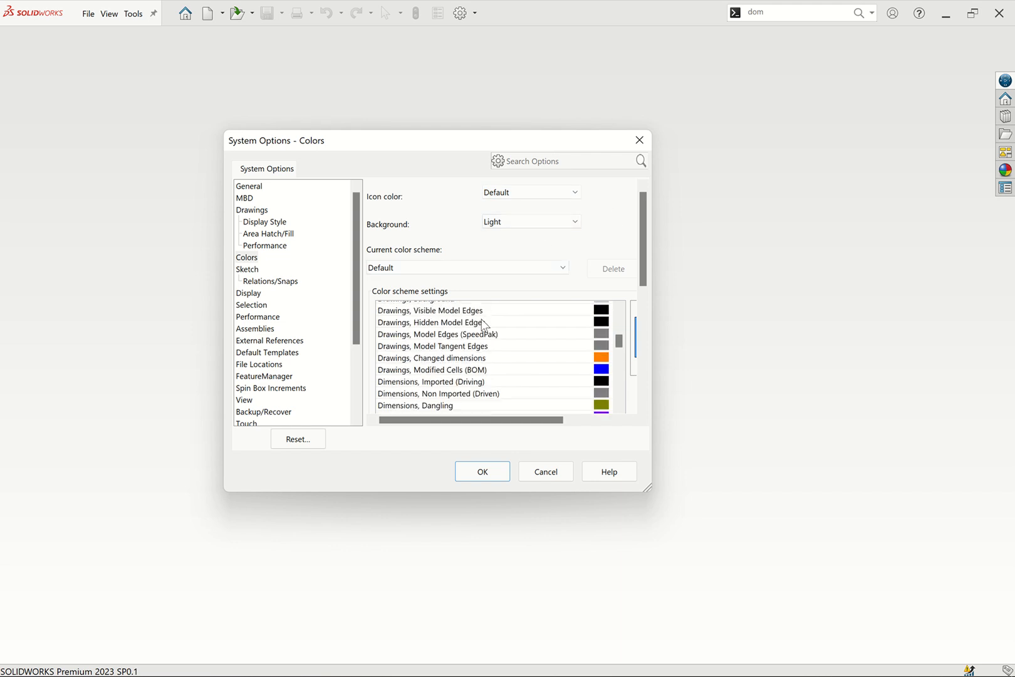
mouse_move(355, 291)
left_mouse_down()
mouse_move(356, 369)
mouse_move(353, 306)
left_mouse_up()
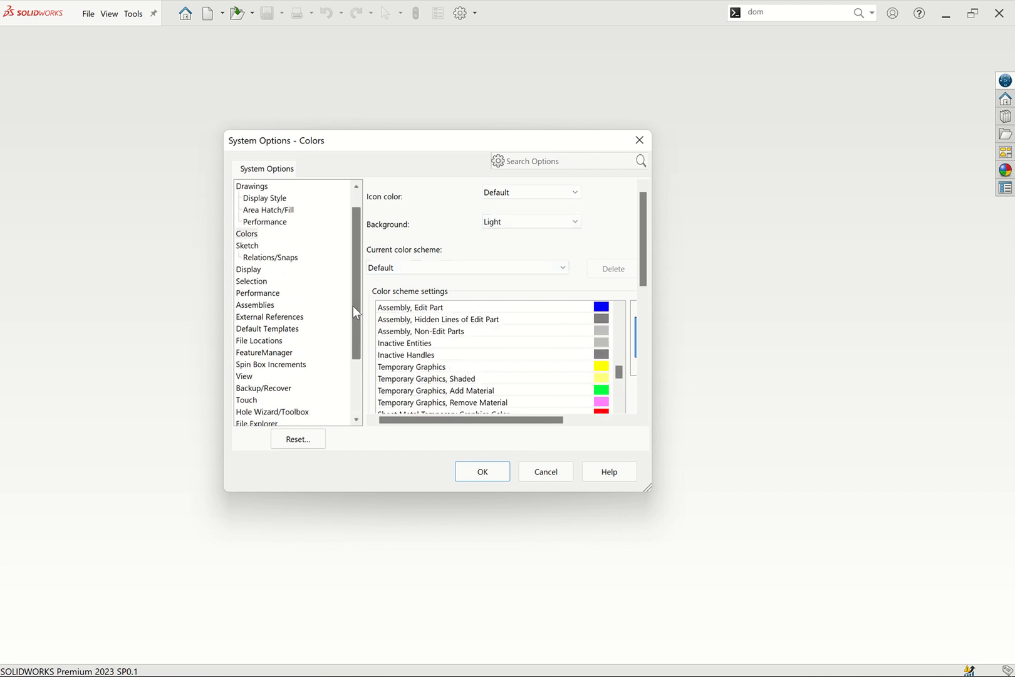
left_click(639, 142)
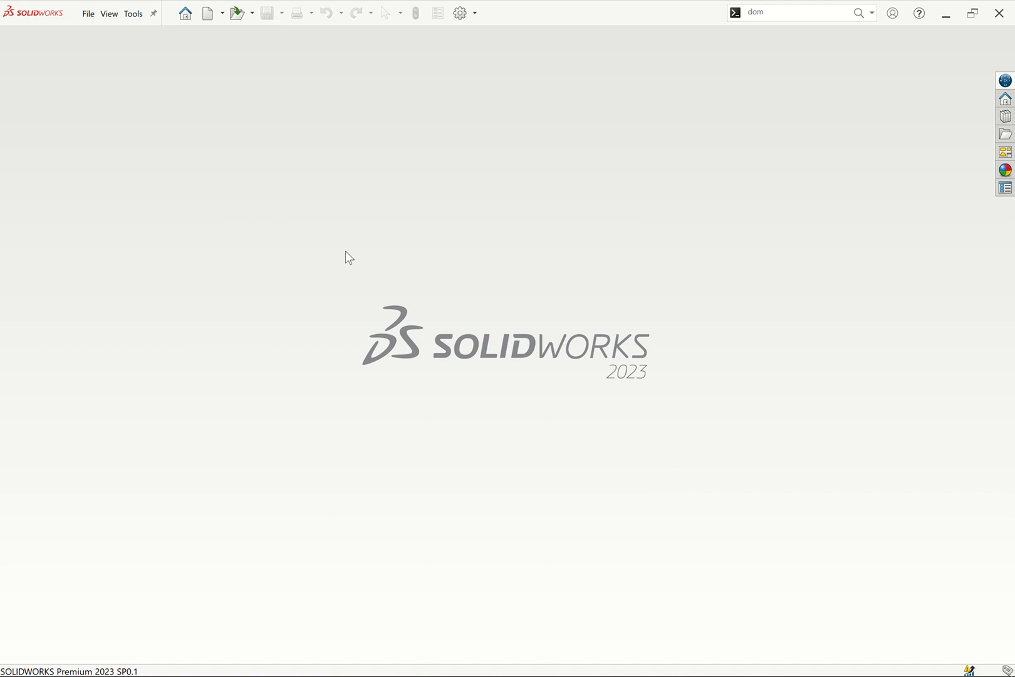
key("ctrl+n")
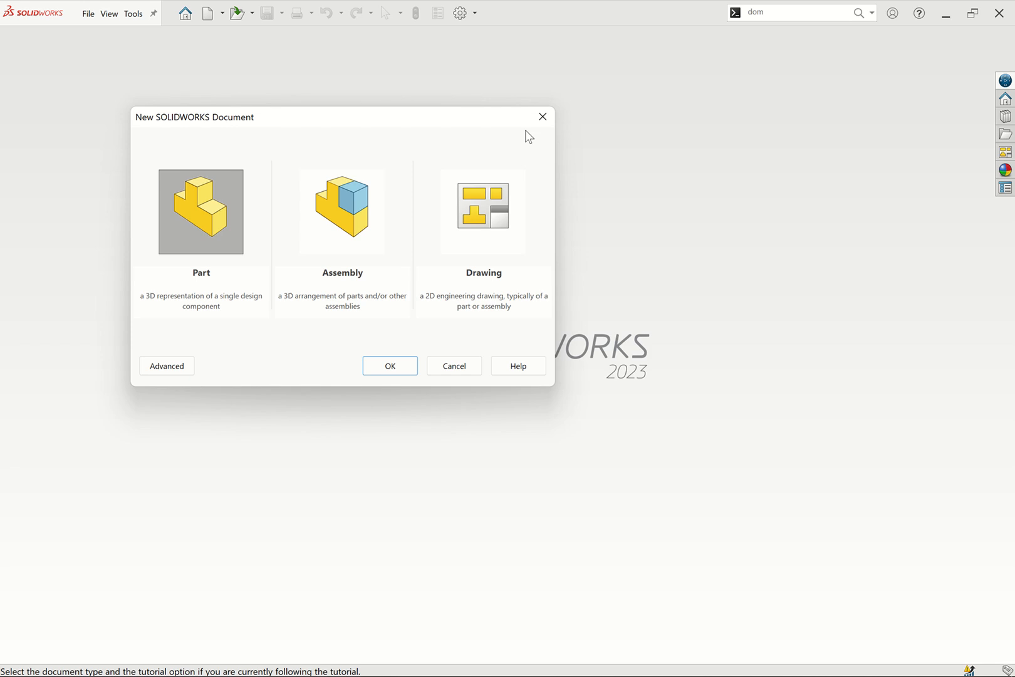
left_click(543, 116)
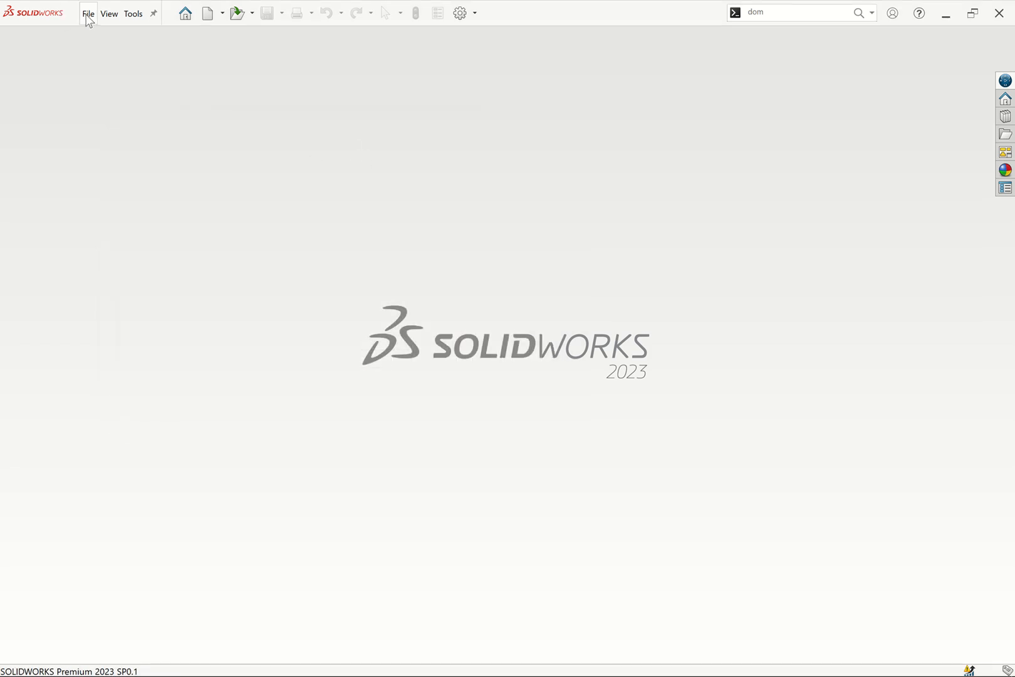
left_click(87, 15)
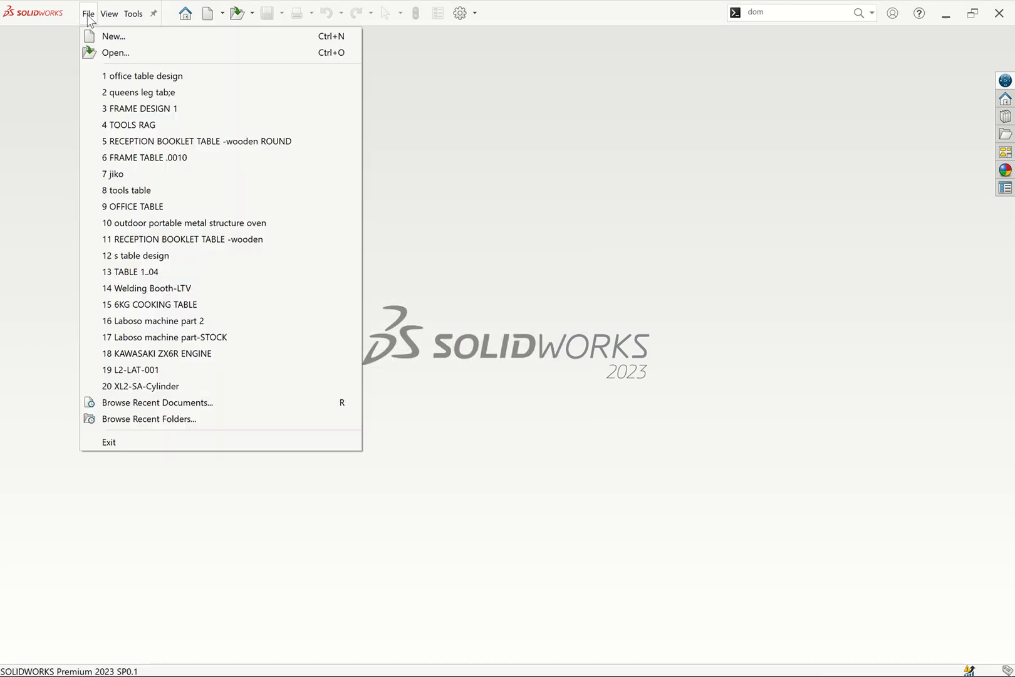
left_click(222, 13)
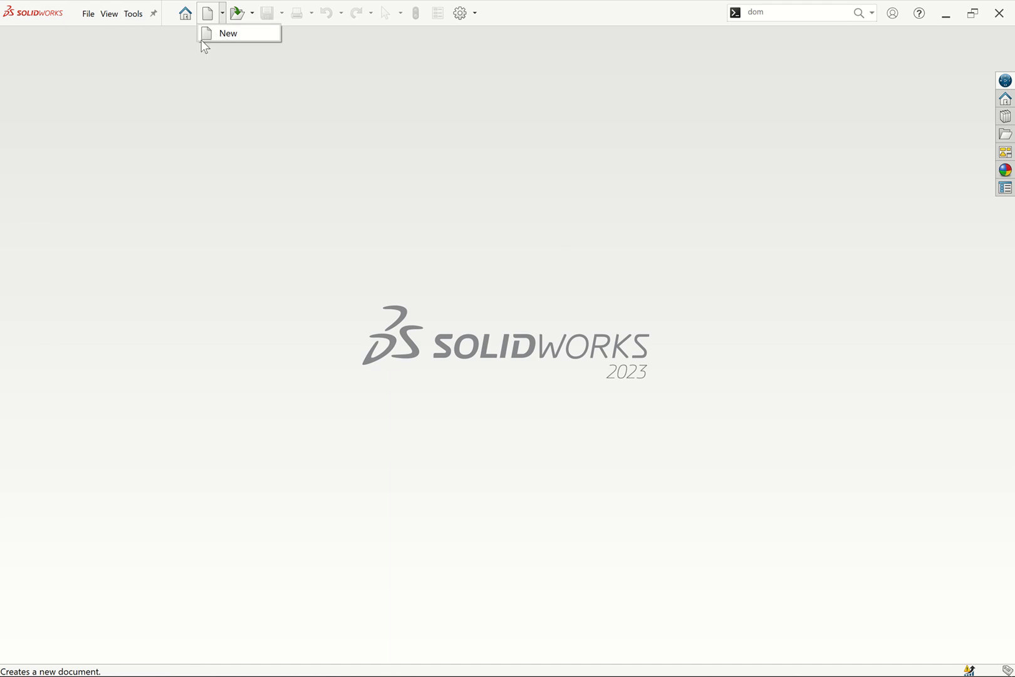
Create a new part document.
left_click(88, 15)
left_click(103, 34)
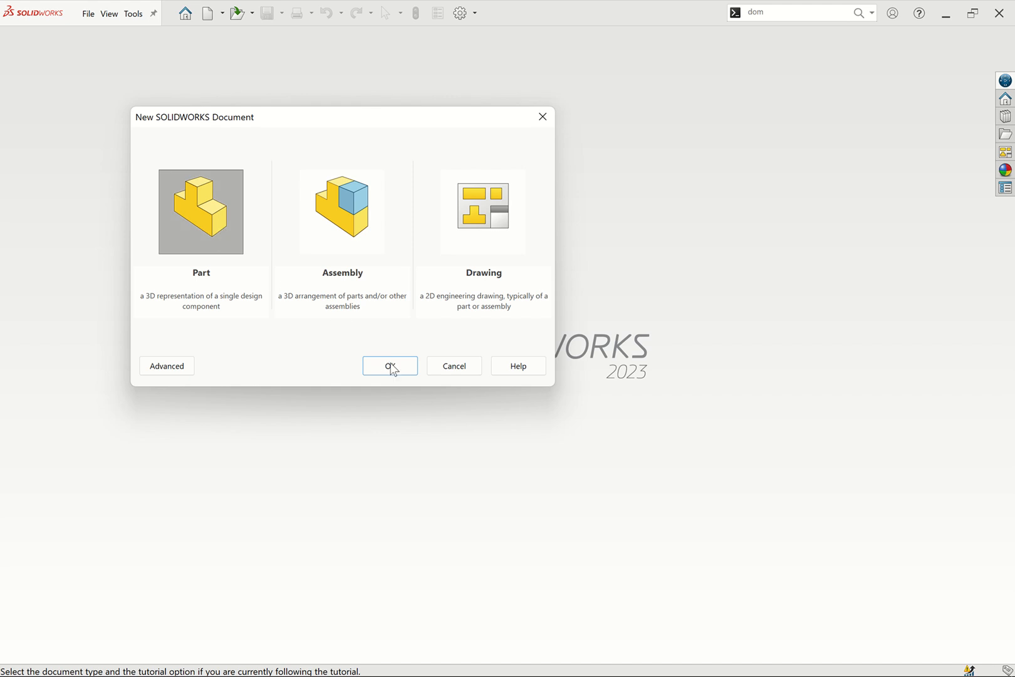
left_click(391, 367)
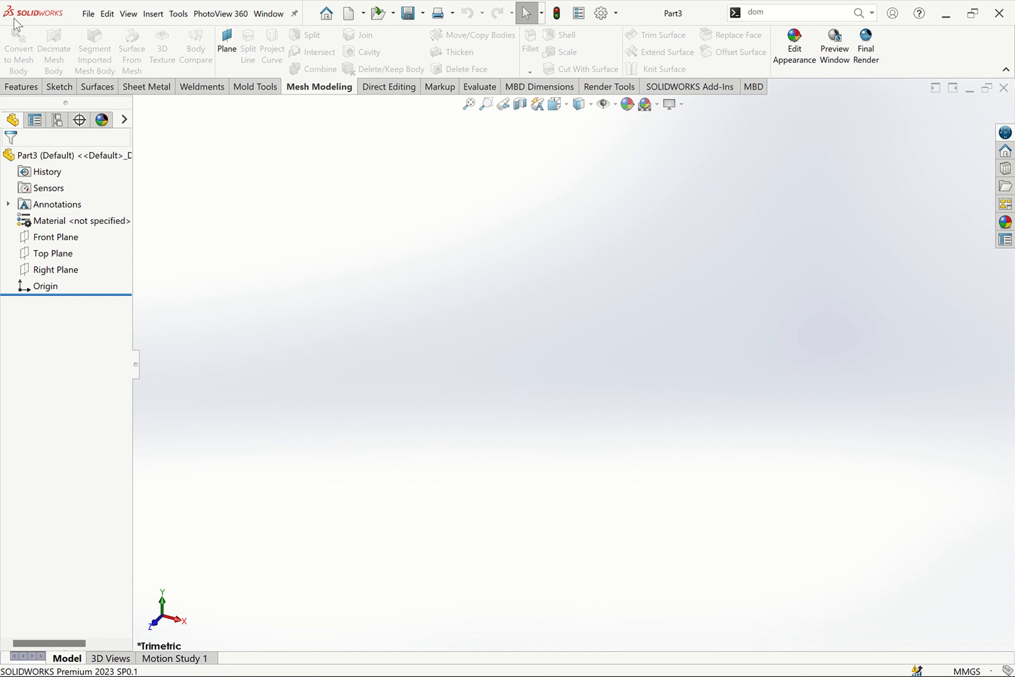
left_click(89, 14)
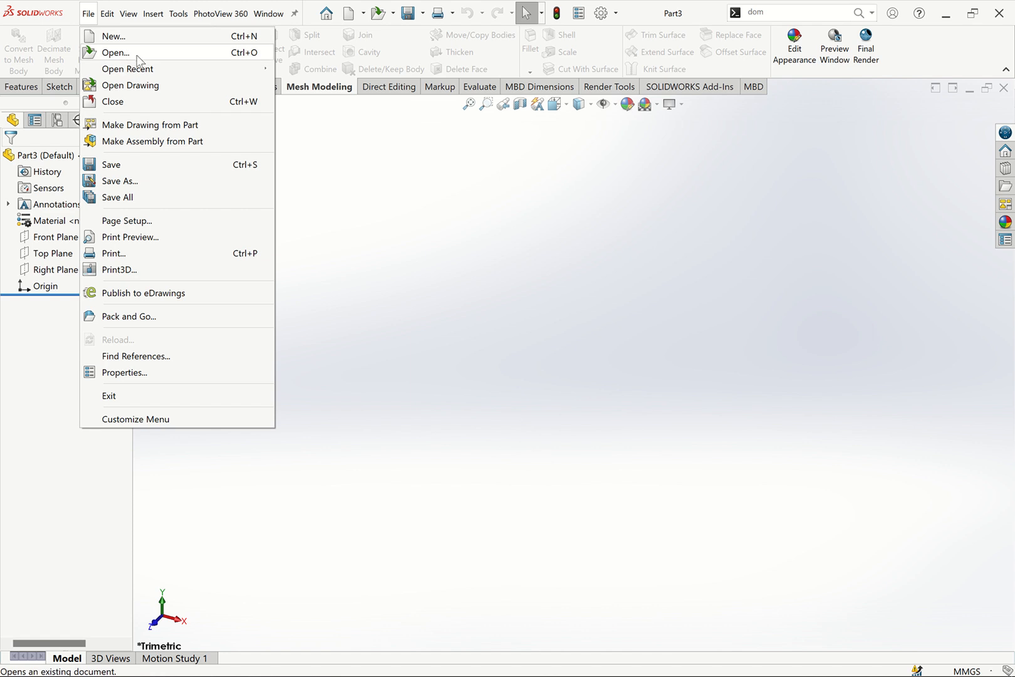
mouse_move(148, 69)
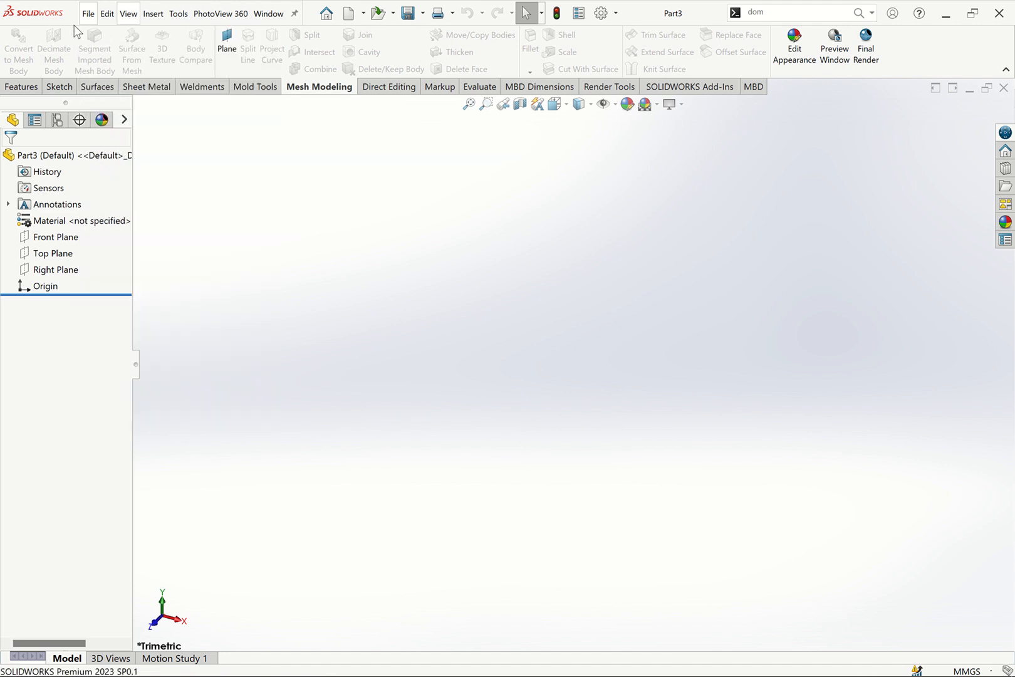
left_click(86, 15)
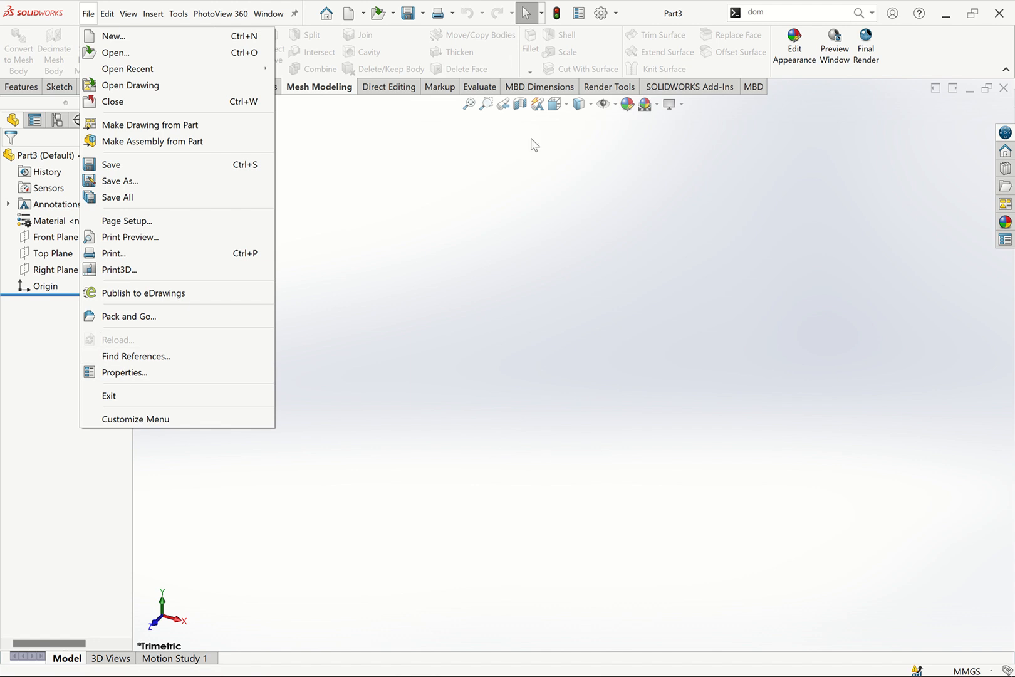
left_click(396, 178)
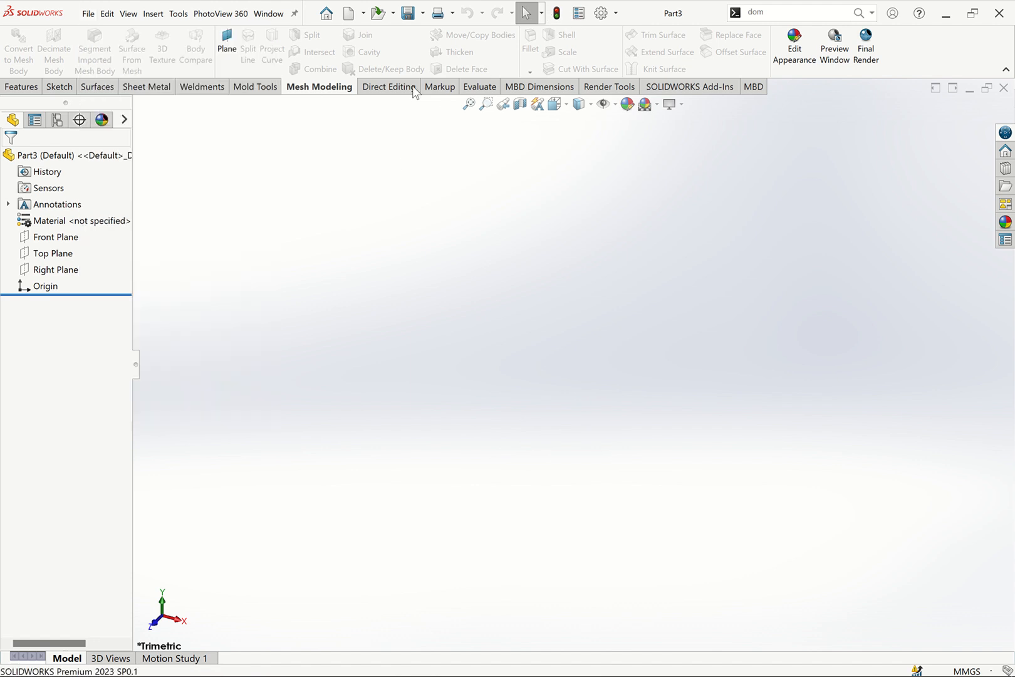
Fill in the part's summary properties with the author's name, keywords "Design of A table," and comments "1200X600X700" and "SCH30X30X2", and check the saved entries.
left_click(579, 14)
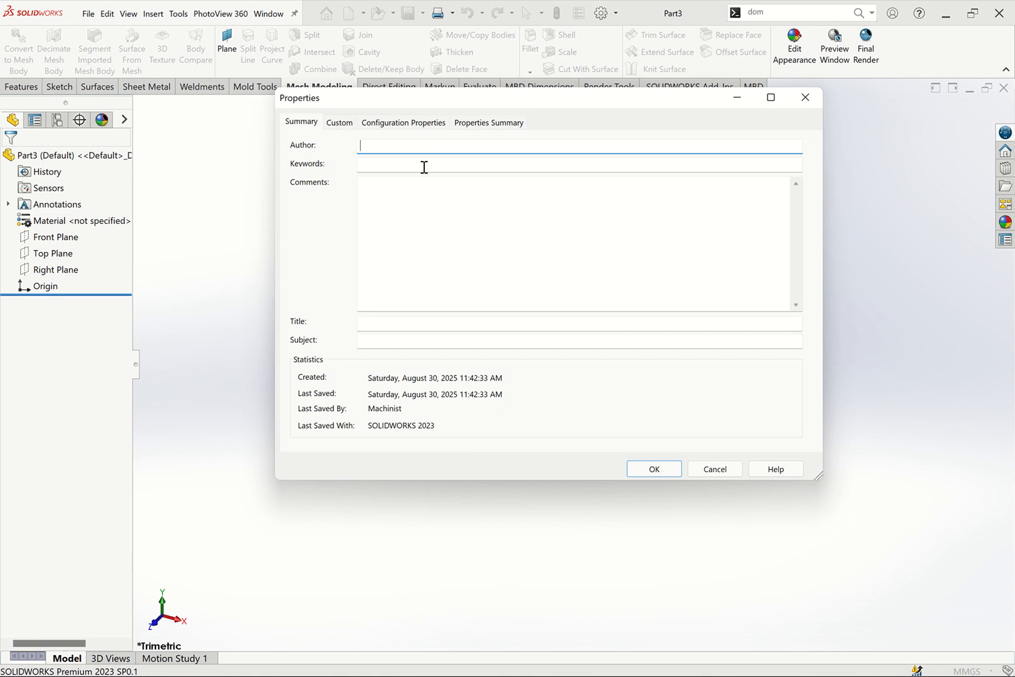
type("En")
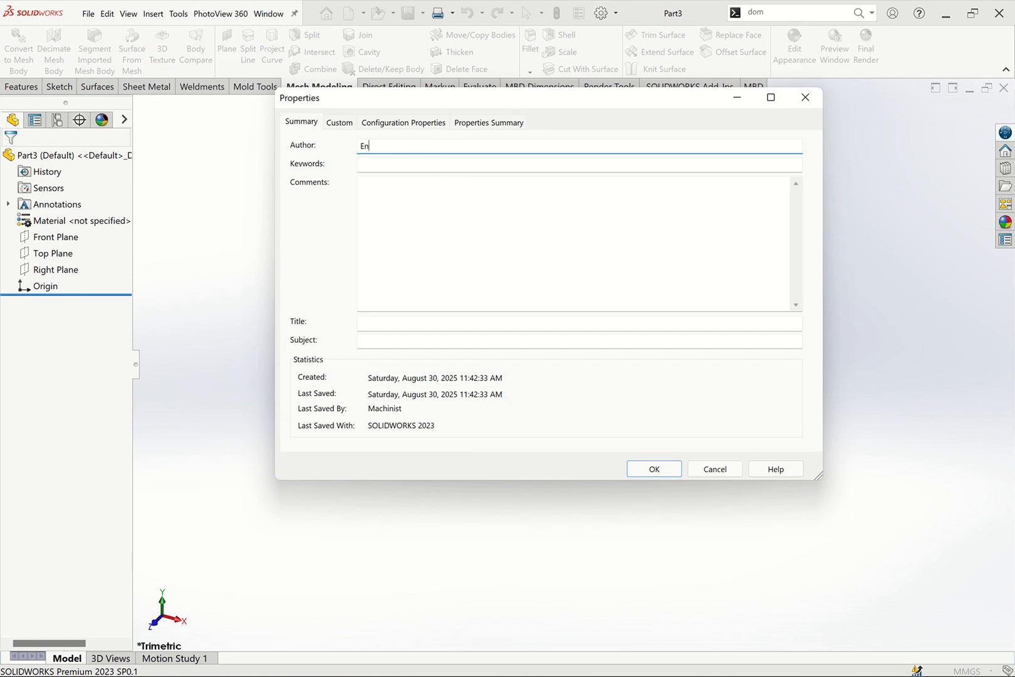
type("g. Kim")
left_click(420, 163)
type("De")
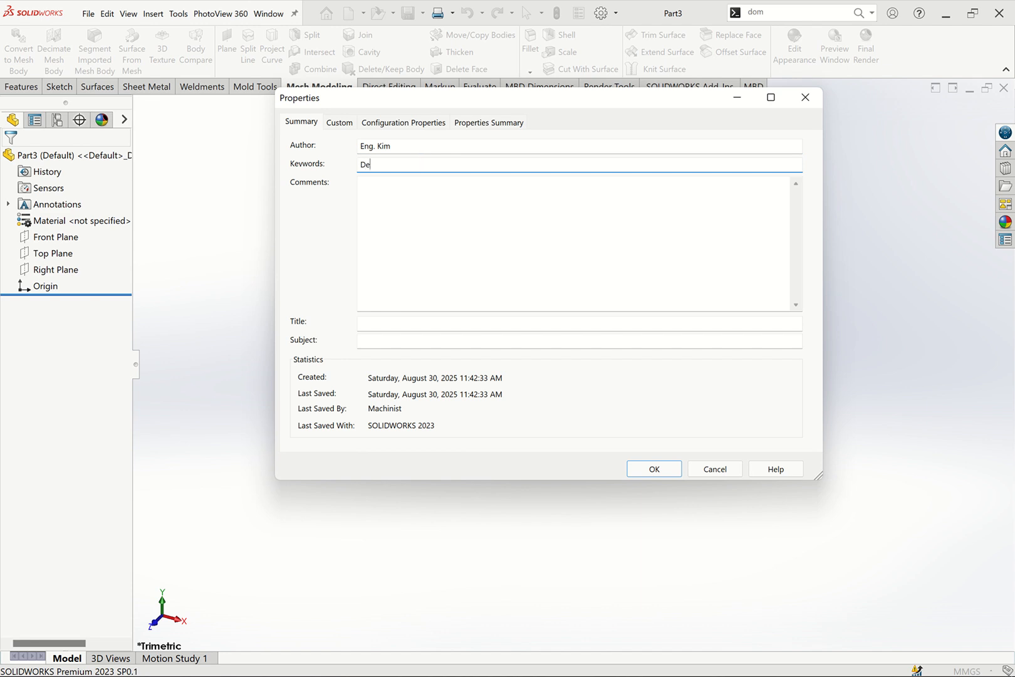
type("sign of A table,")
left_click(477, 193)
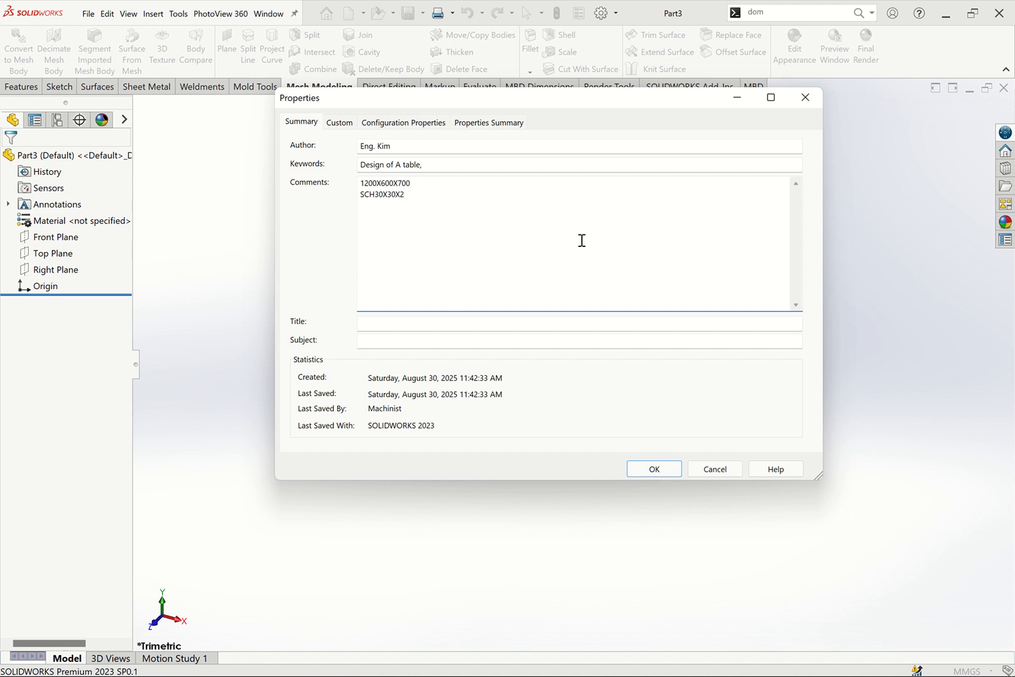
left_click(656, 468)
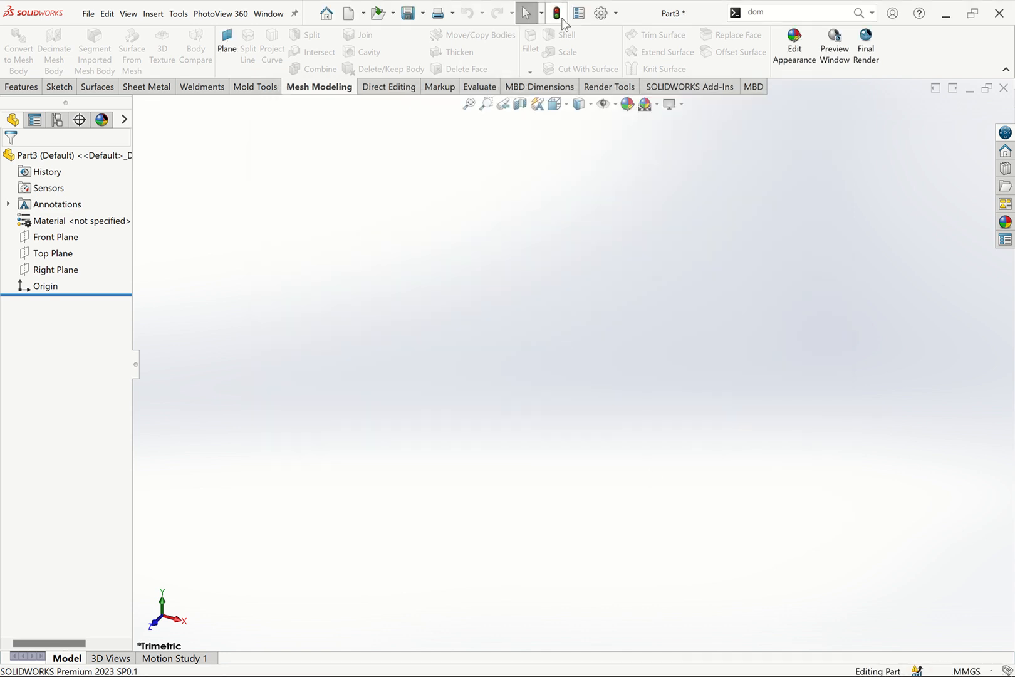
left_click(579, 13)
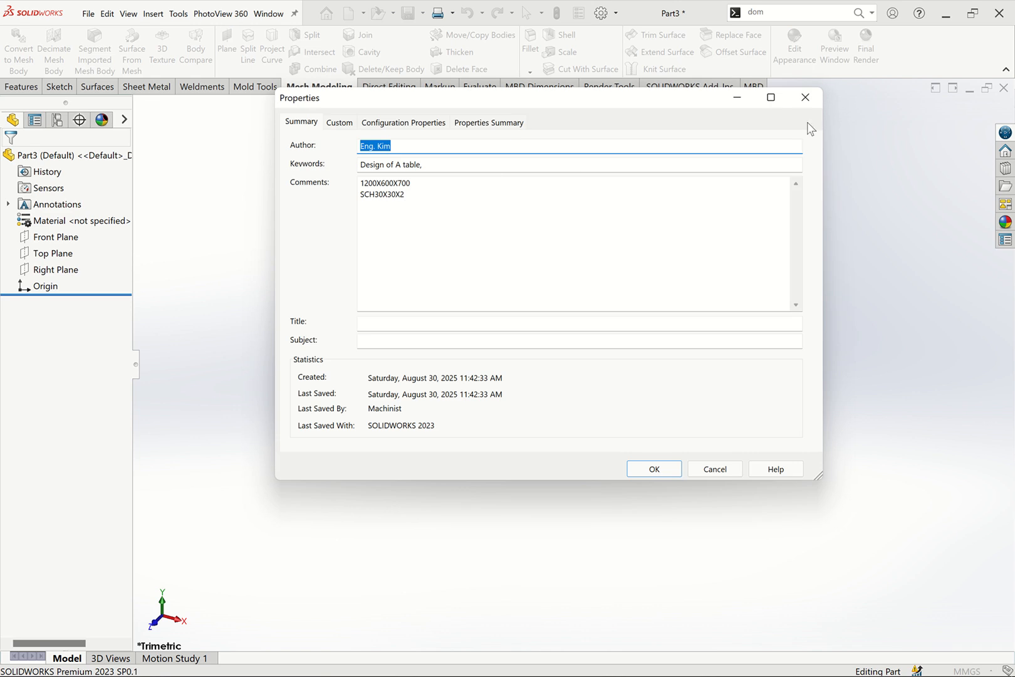
left_click(802, 100)
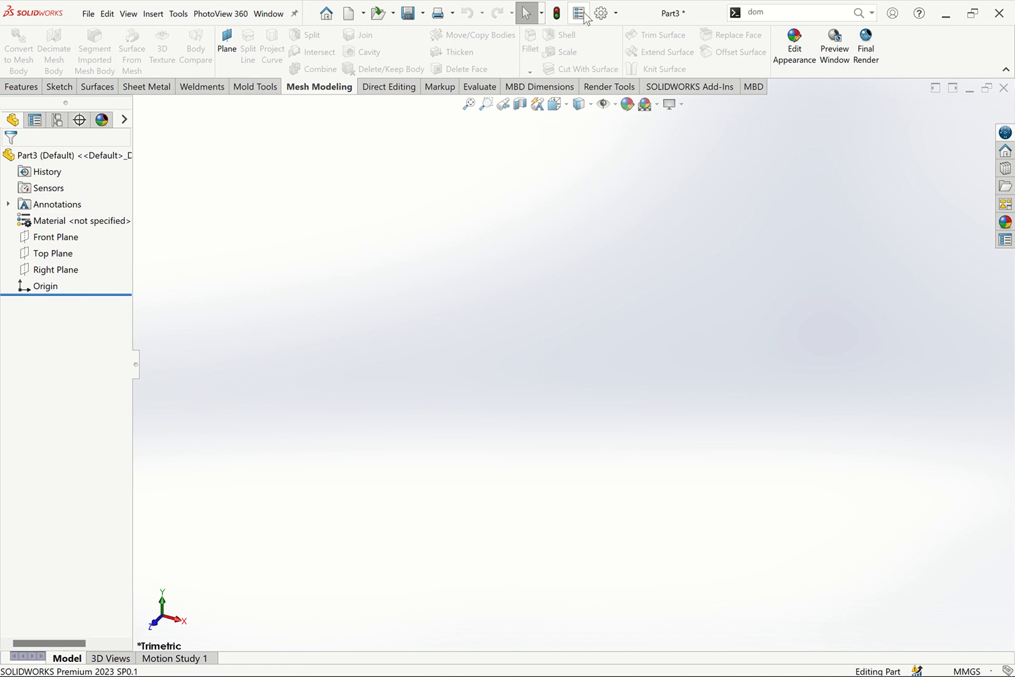
left_click(616, 13)
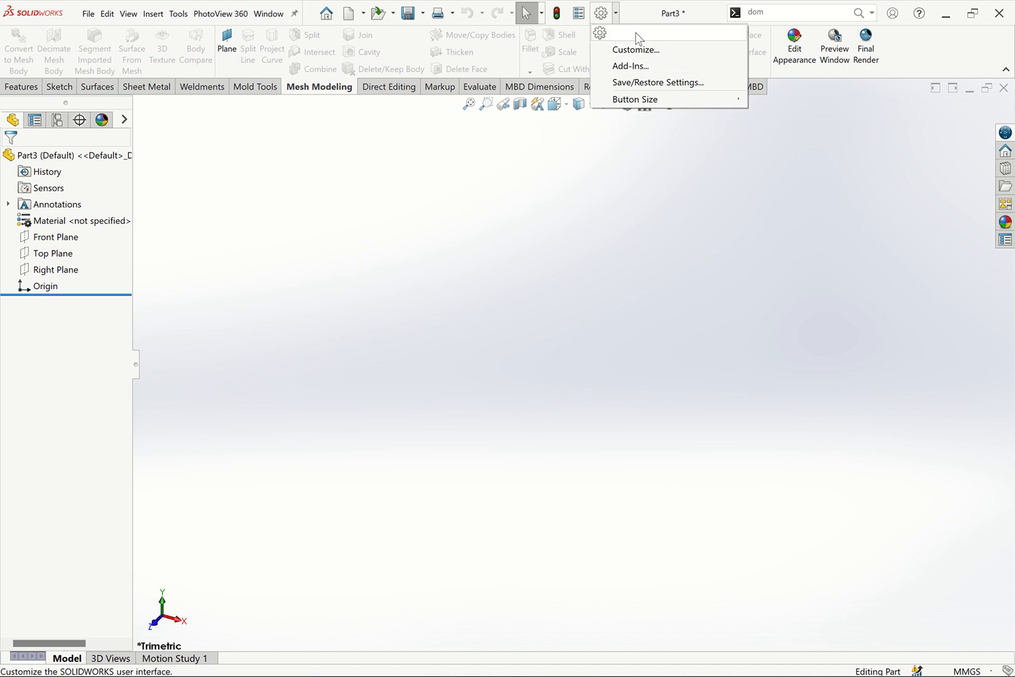
left_click(627, 32)
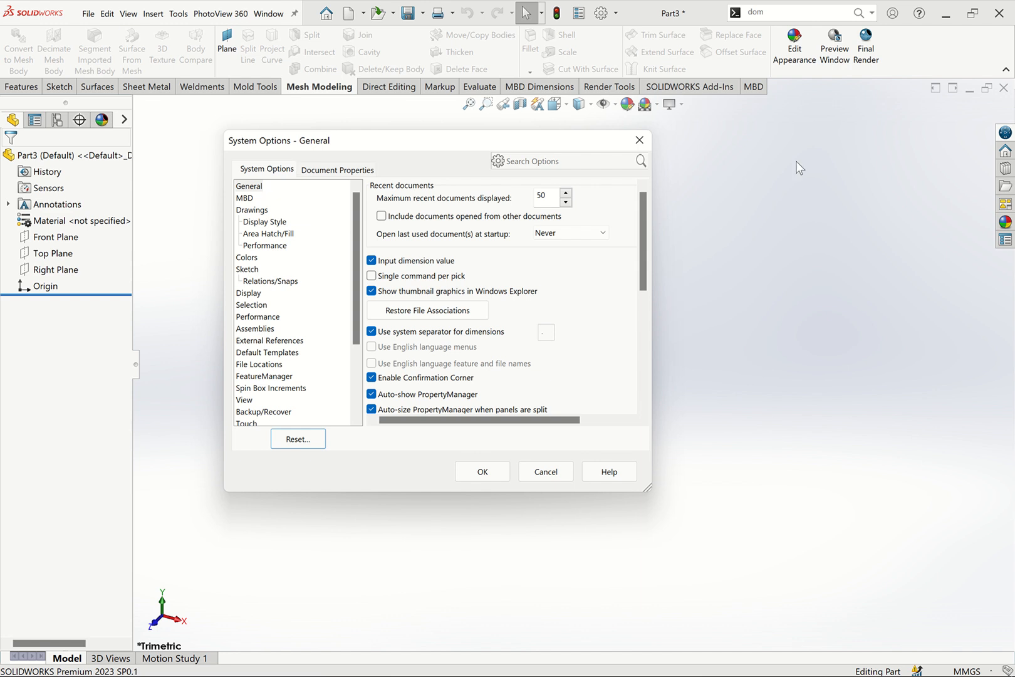
left_click(646, 138)
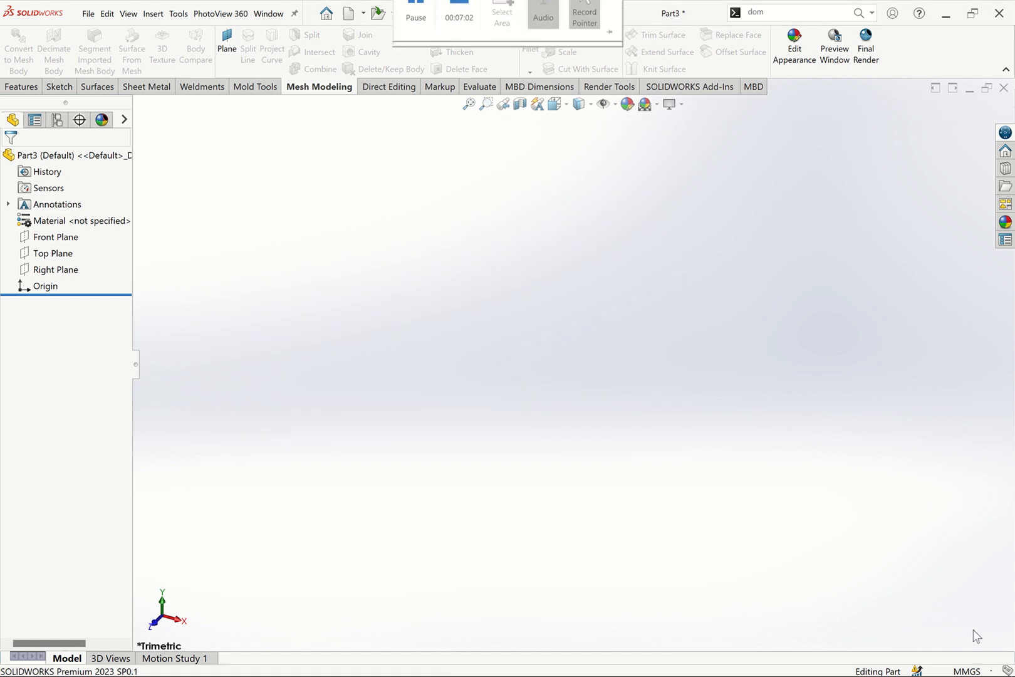
left_click(989, 671)
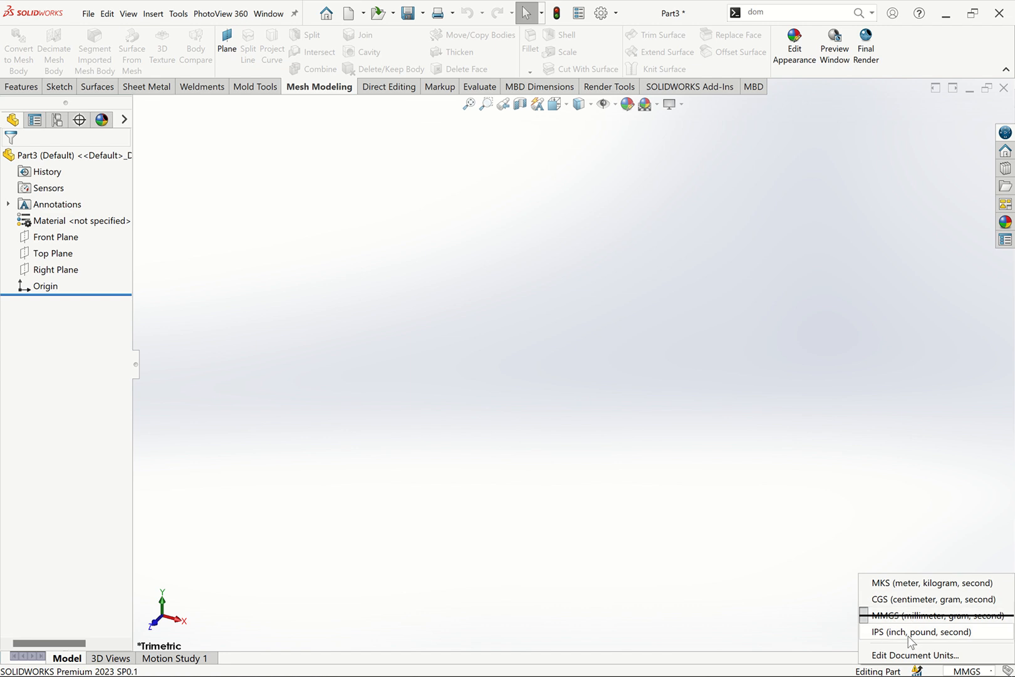
left_click(767, 560)
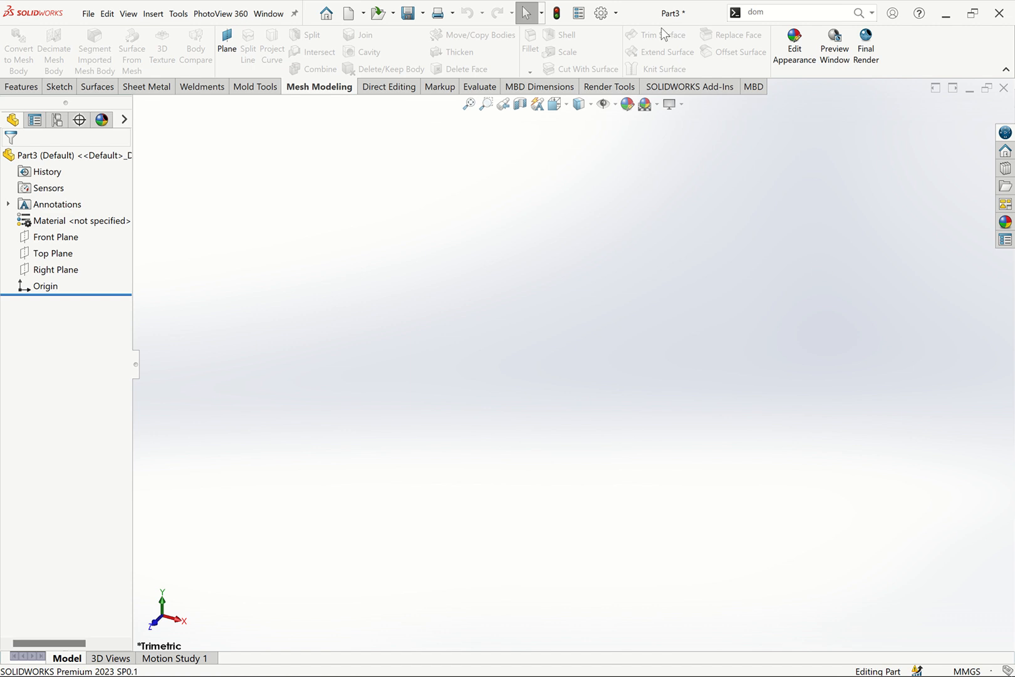
In the document's unit properties, enlarge the dialog and set the basic length decimals to .1234.
left_click(616, 13)
left_click(627, 32)
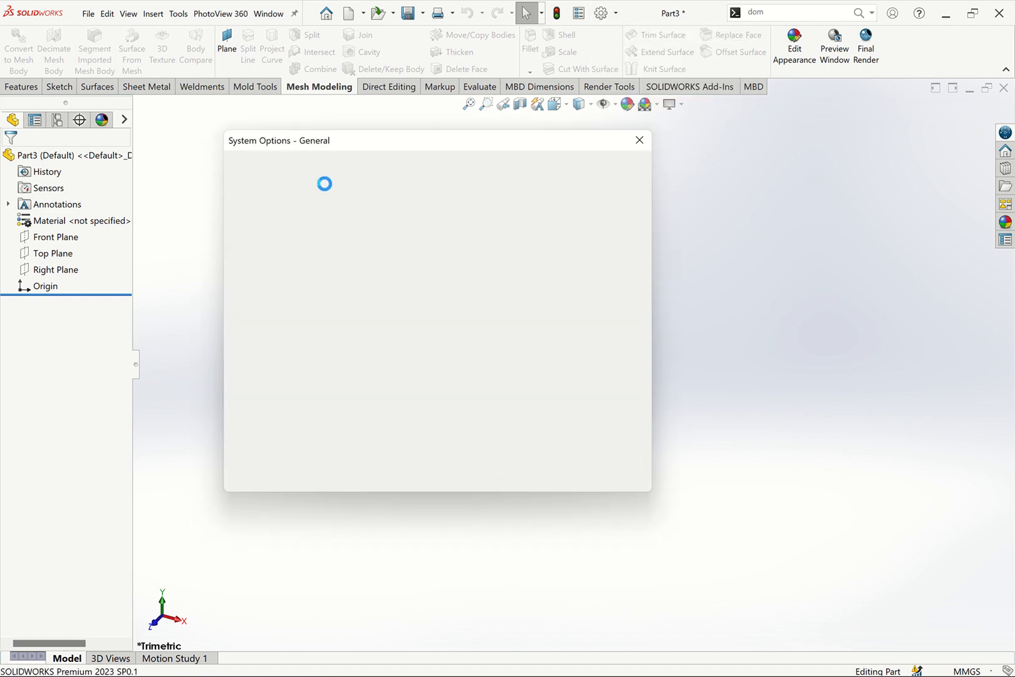
left_click(324, 175)
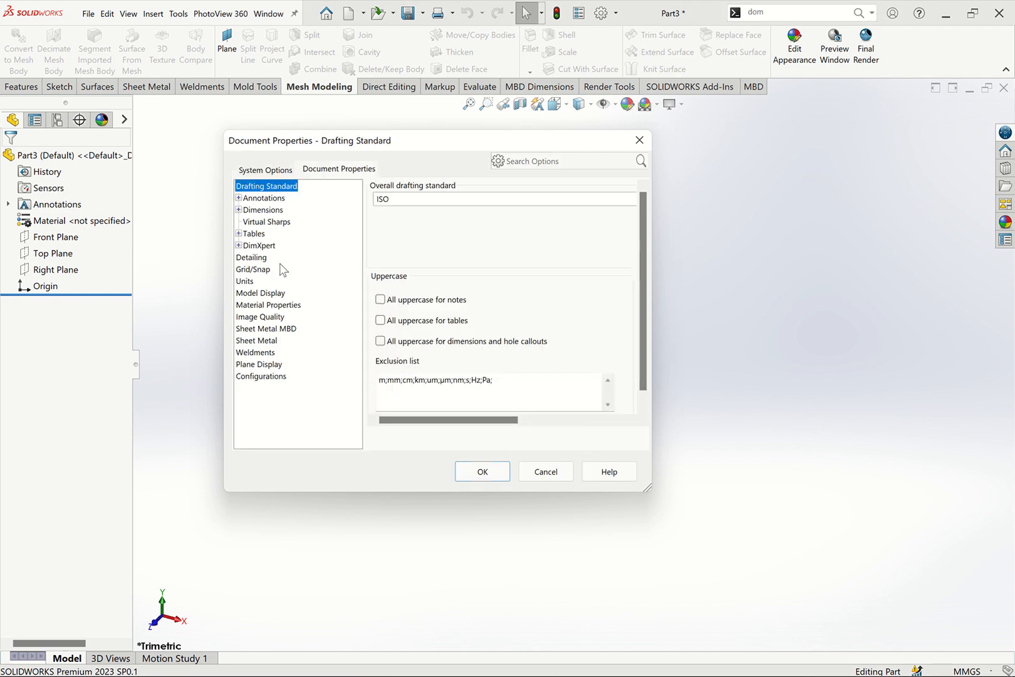
left_click(244, 281)
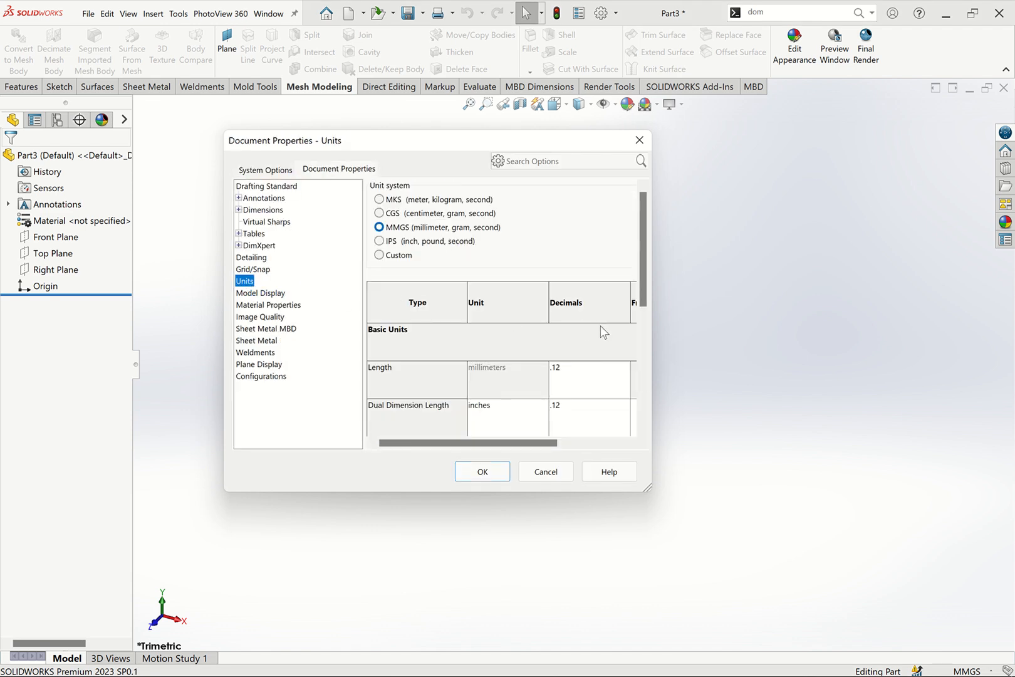
left_click_drag(651, 306, 930, 322)
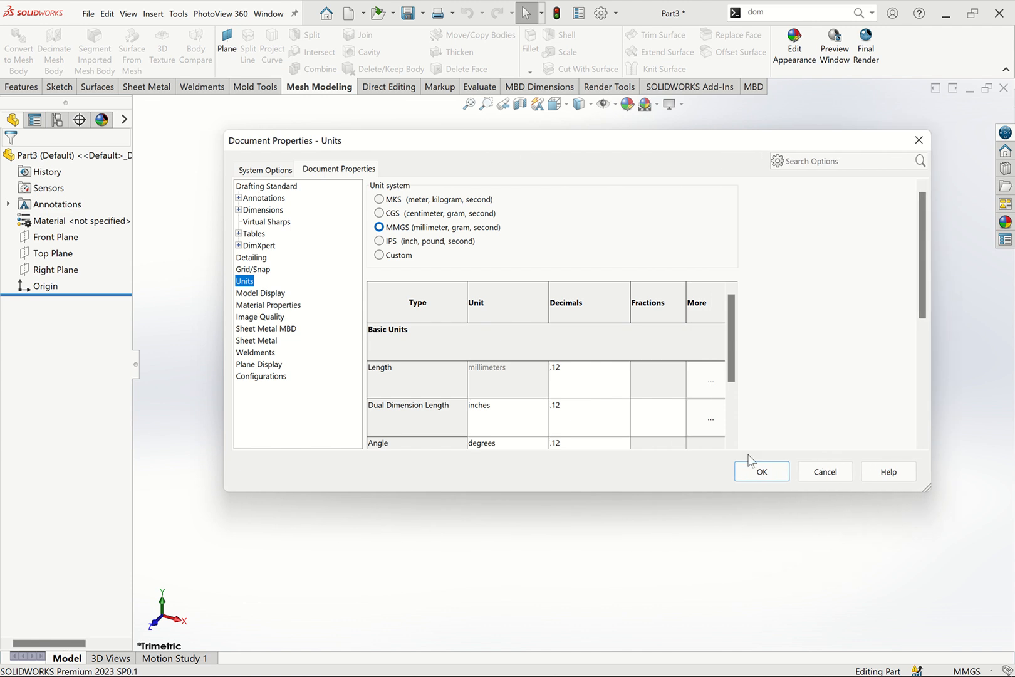
left_click_drag(667, 491, 665, 591)
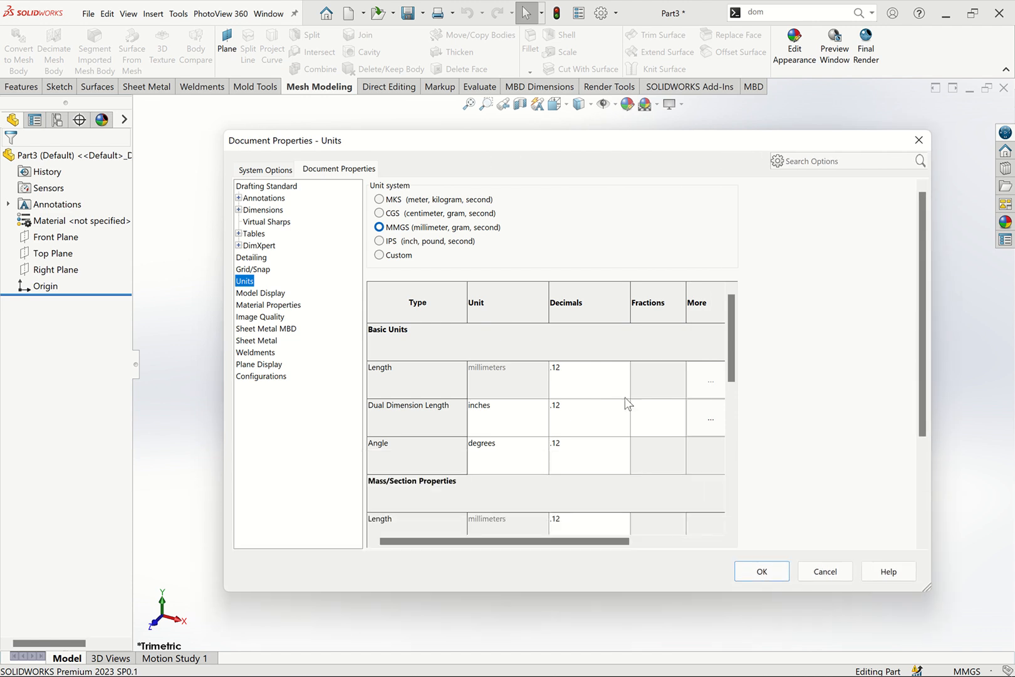
left_click(625, 388)
left_click(626, 369)
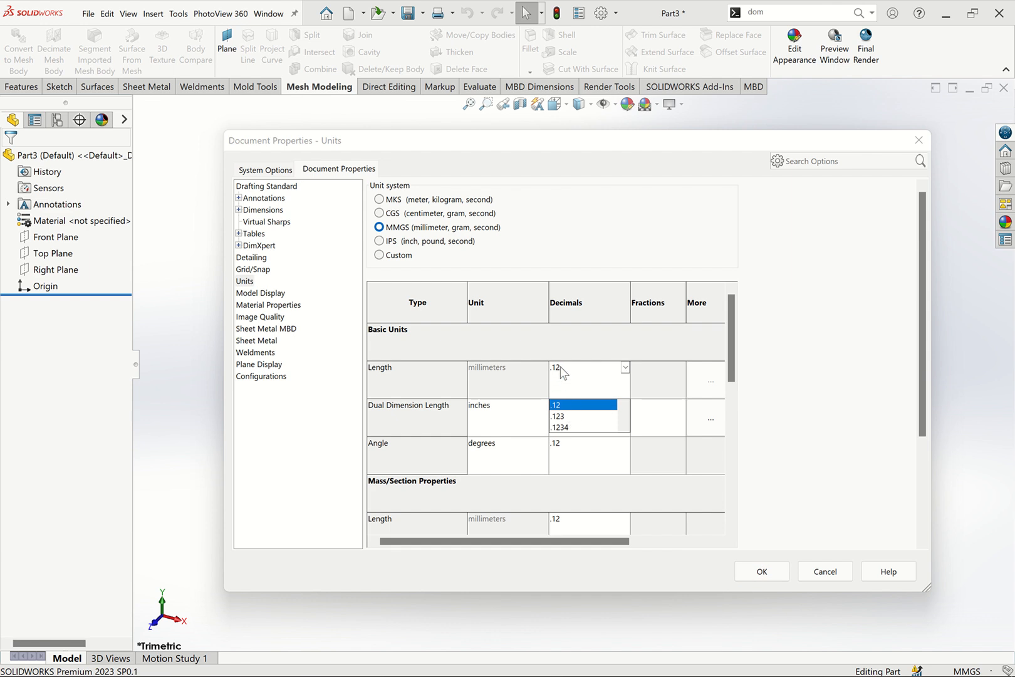
left_click(561, 427)
Set the decimals for dual dimension length, angle and mass/section length to .1234.
left_click(583, 426)
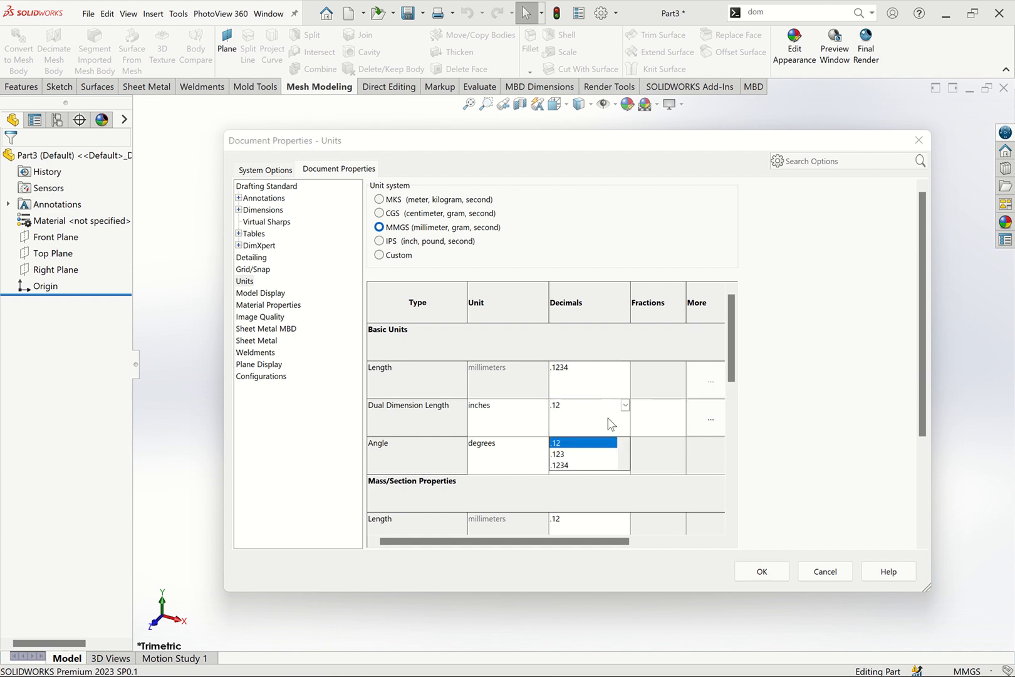
left_click(583, 465)
left_click(583, 464)
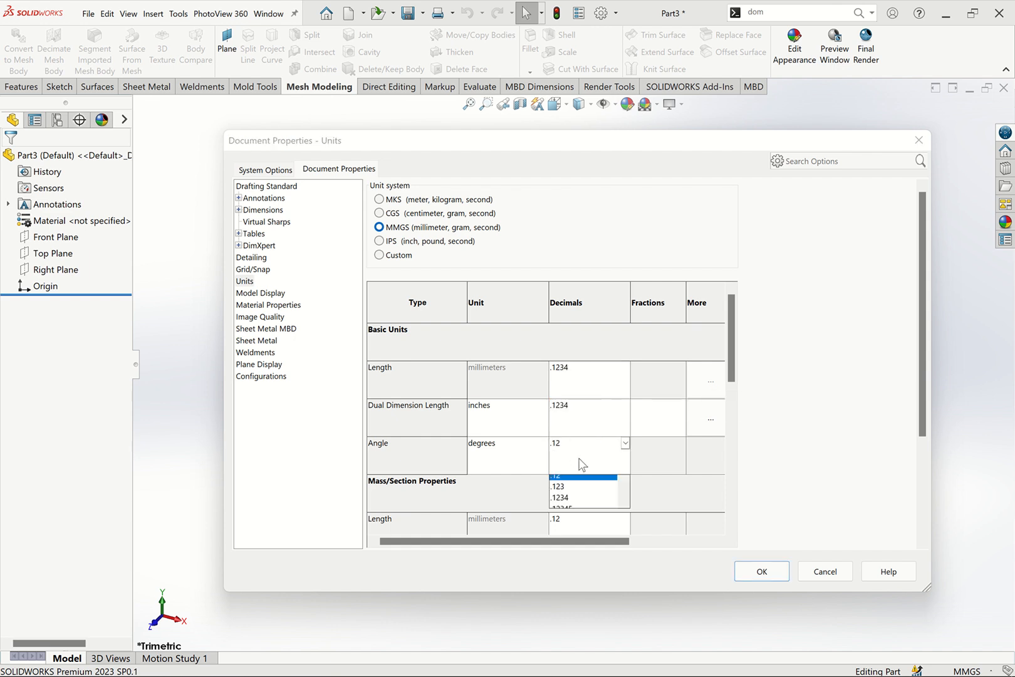
left_click(566, 498)
left_click(573, 522)
left_click(569, 540)
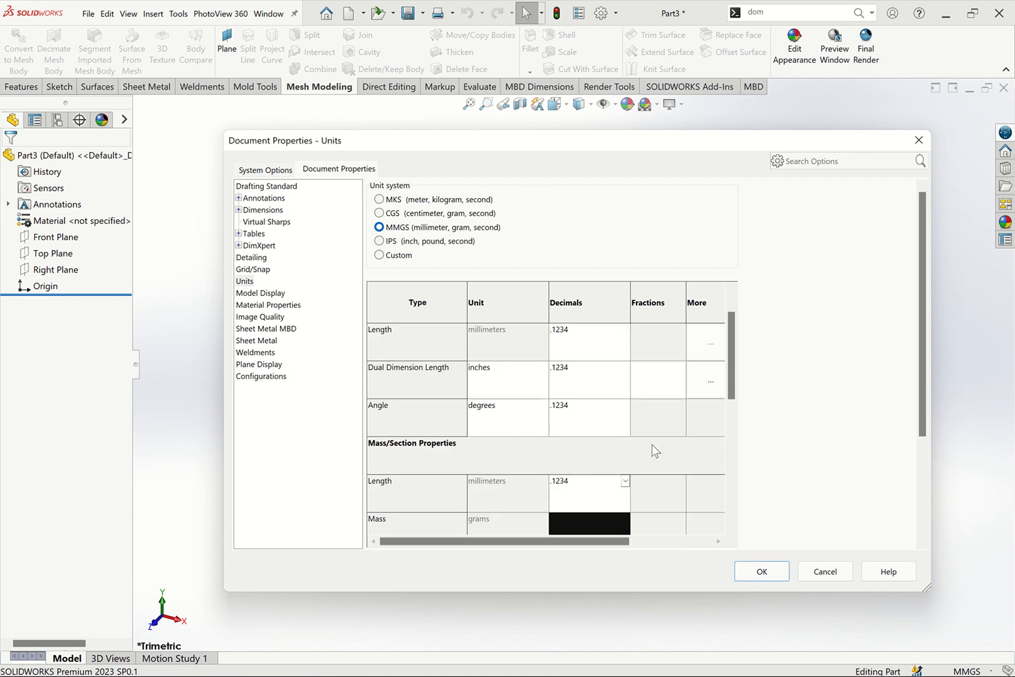
Set the decimals of the time value under Motion Units to .1234.
left_click_drag(732, 375, 720, 475)
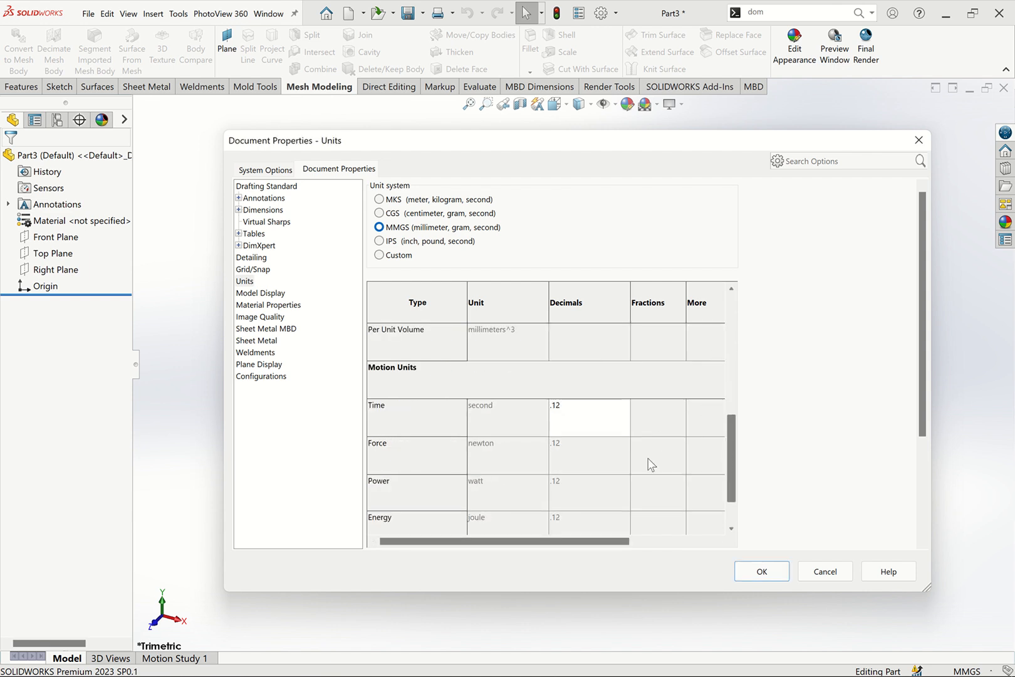
left_click(591, 421)
left_click(590, 423)
left_click(589, 426)
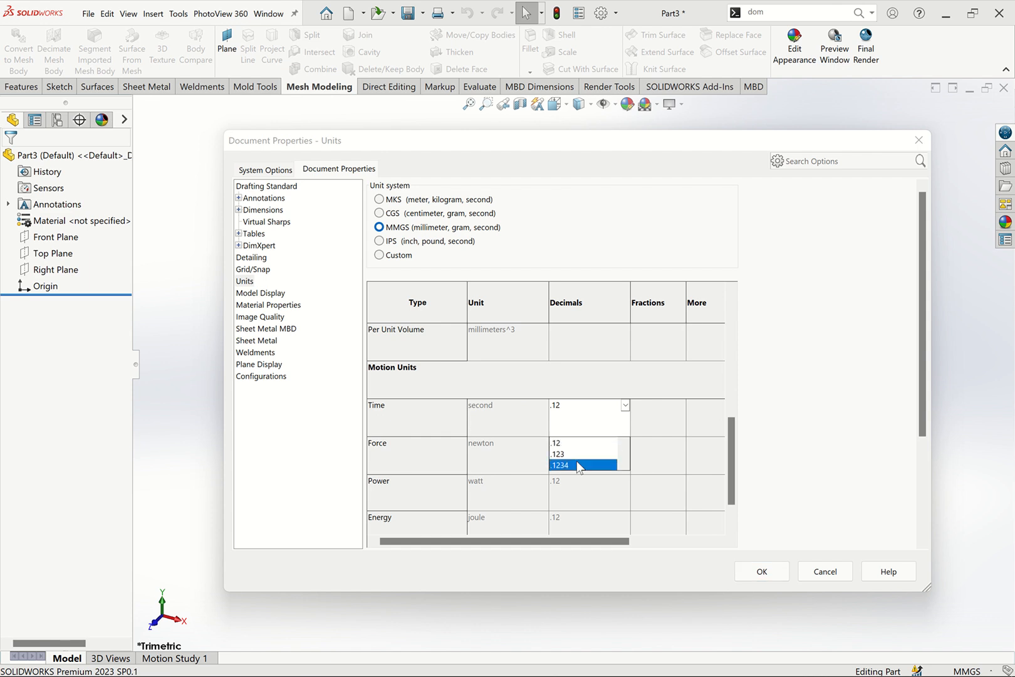
left_click(586, 465)
Try the CGS and MKS unit systems, switch back to MMGS (millimeter, gram, second), and apply the document units.
left_click_drag(737, 461, 732, 302)
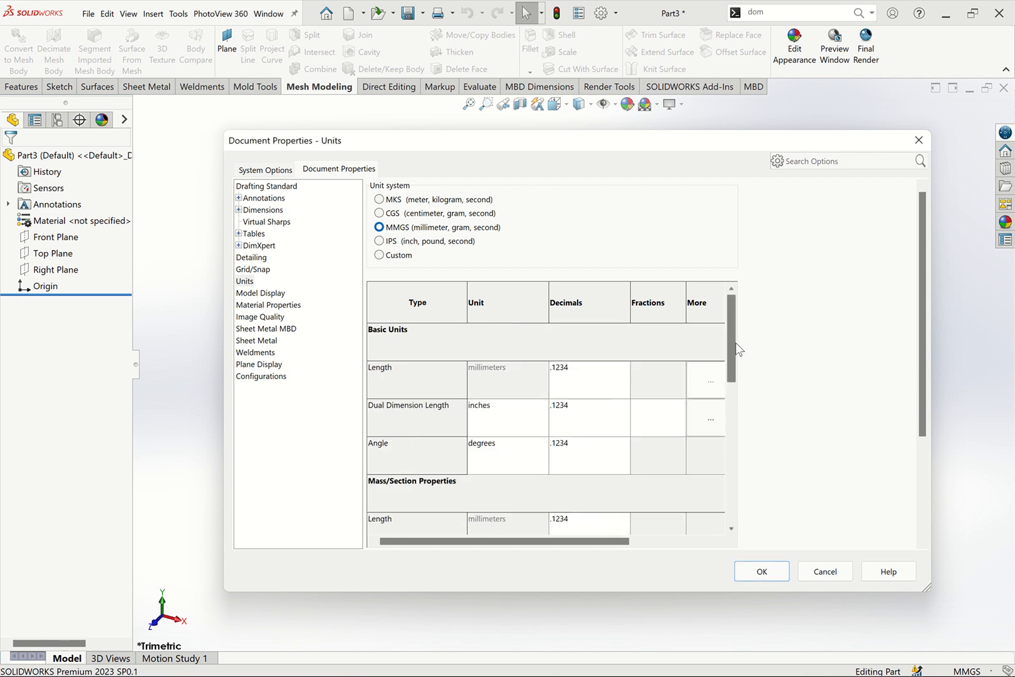
left_click(379, 213)
left_click(379, 199)
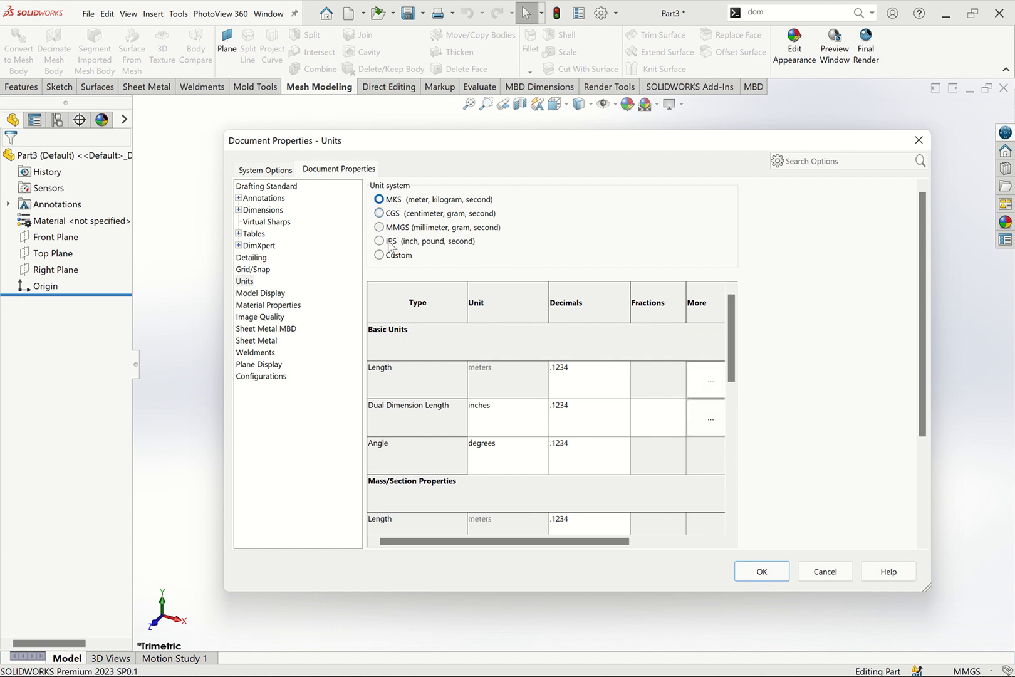
left_click(379, 227)
left_click(759, 572)
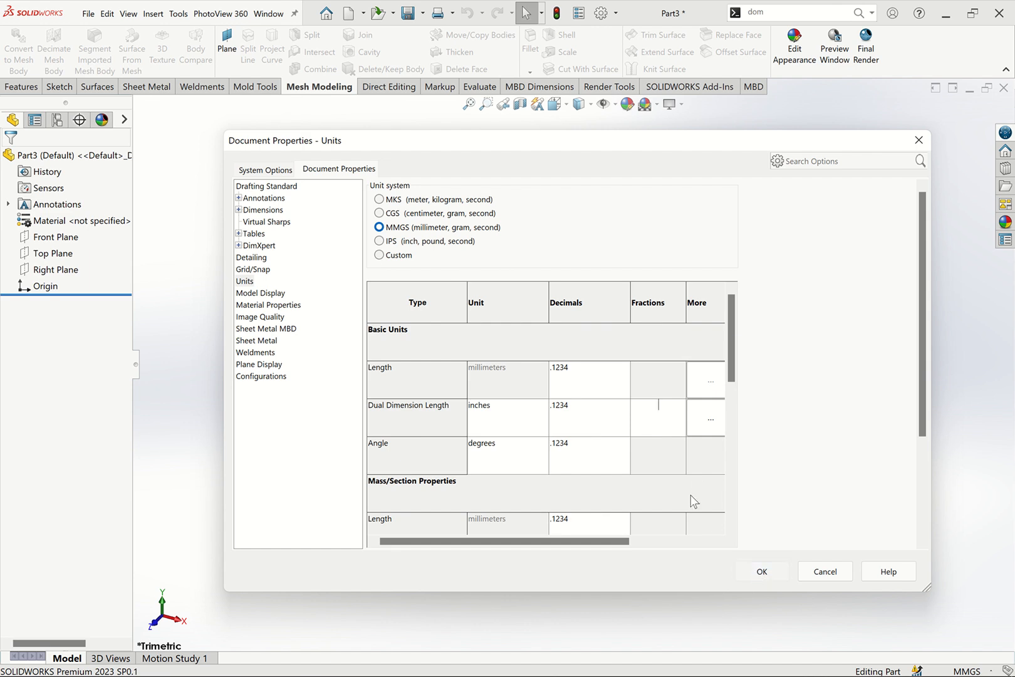
Check the document units through the Edit Document Units shortcut and close them without changes.
left_click(980, 669)
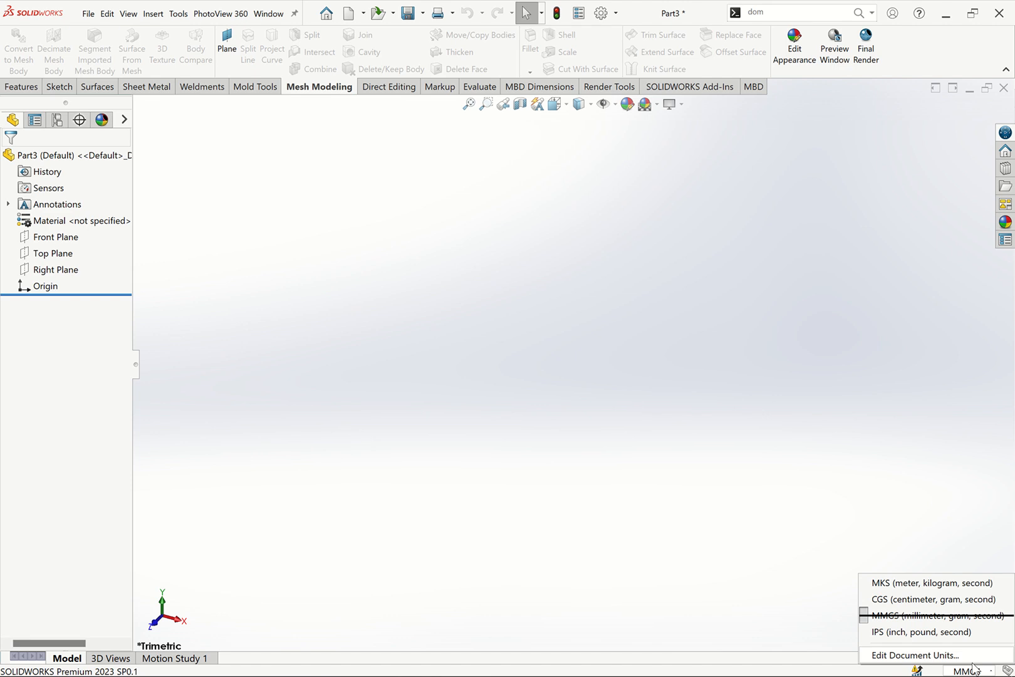
left_click(919, 655)
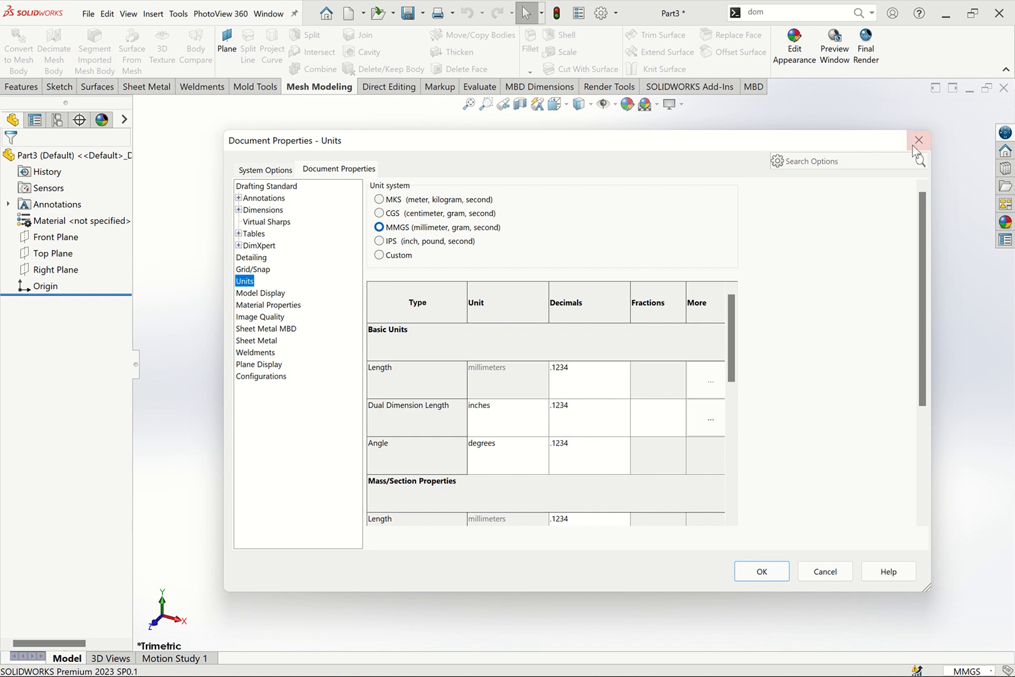
left_click(918, 140)
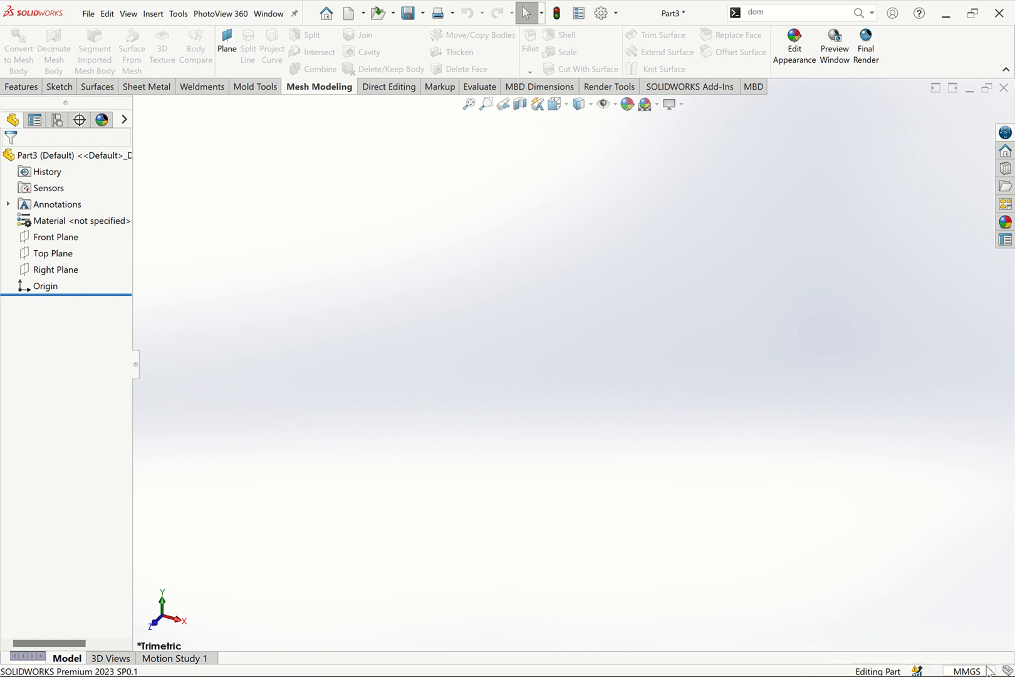
left_click(969, 671)
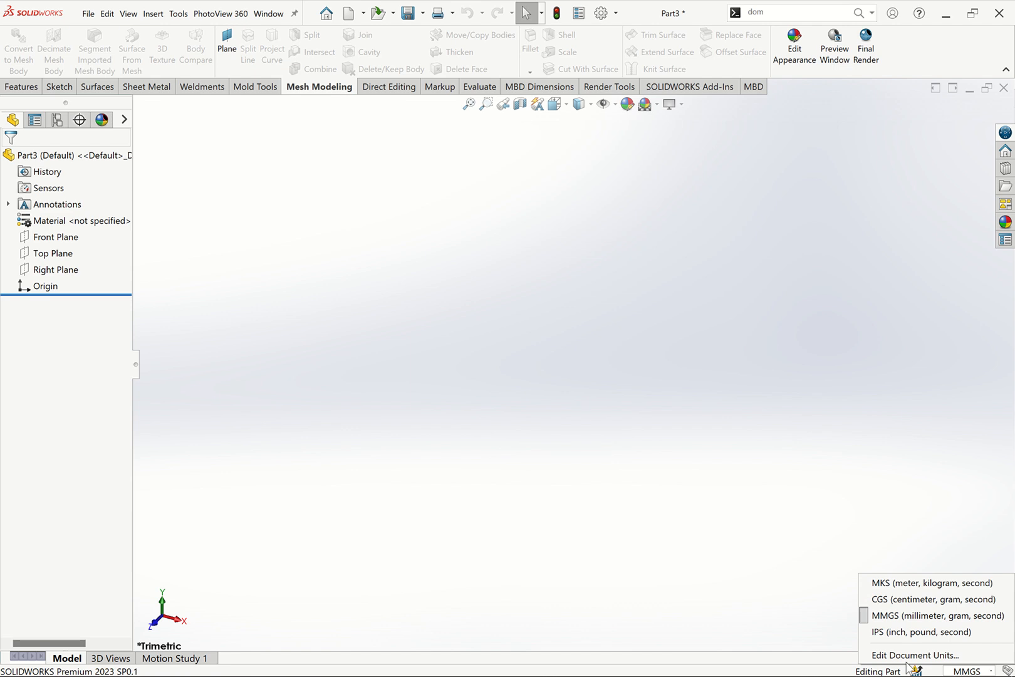
left_click(887, 655)
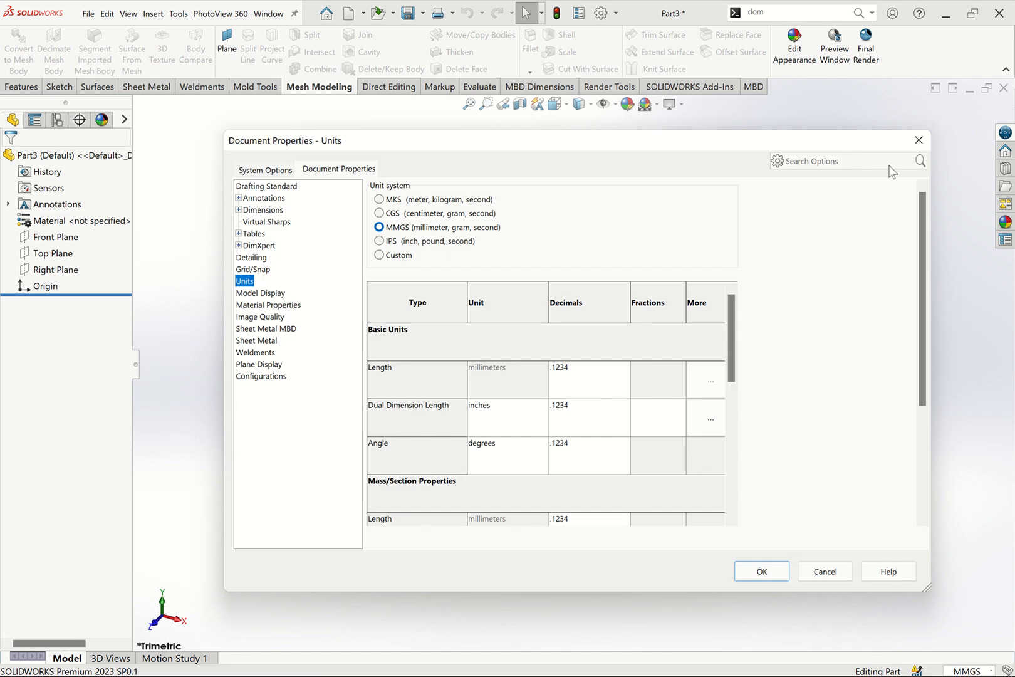
left_click(918, 140)
Review the Units page of the document properties through the general options, and close the options without changes.
left_click(617, 13)
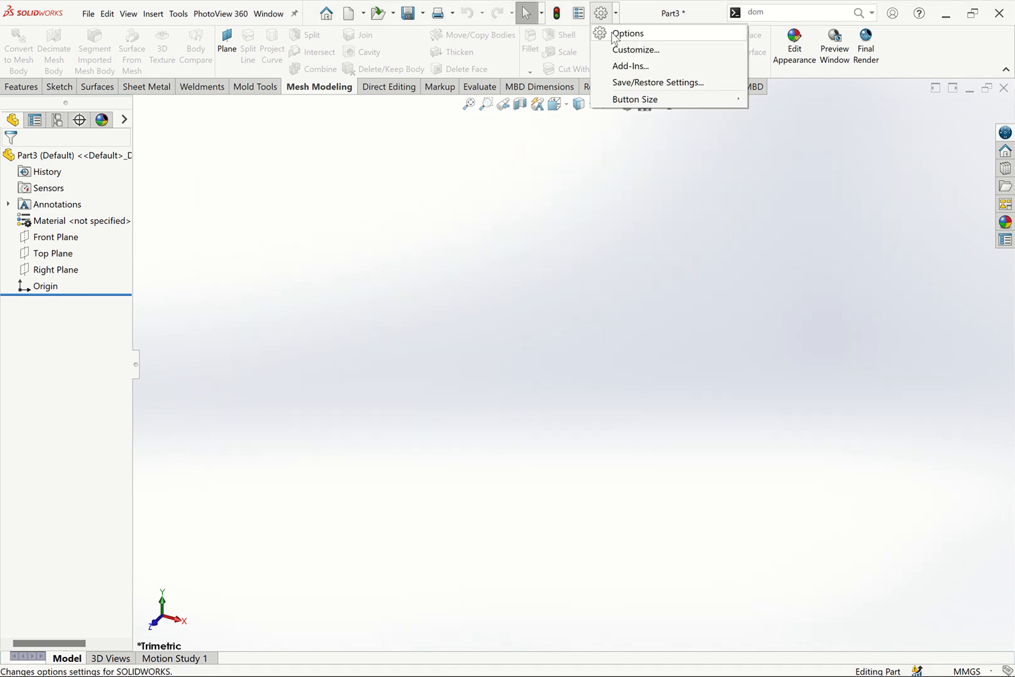
left_click(621, 35)
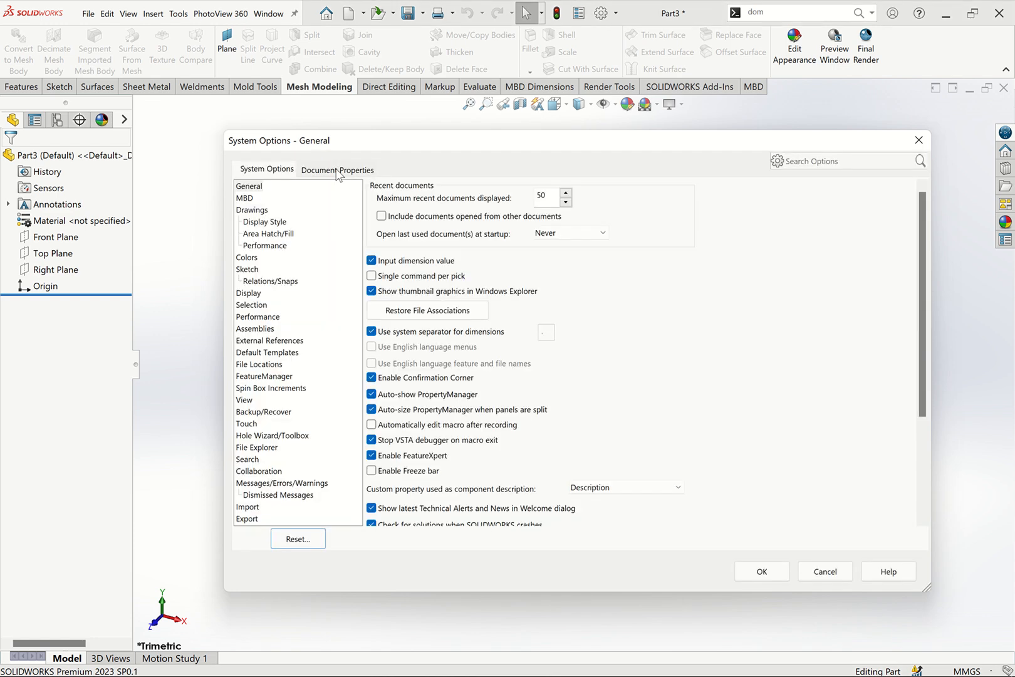
left_click(339, 170)
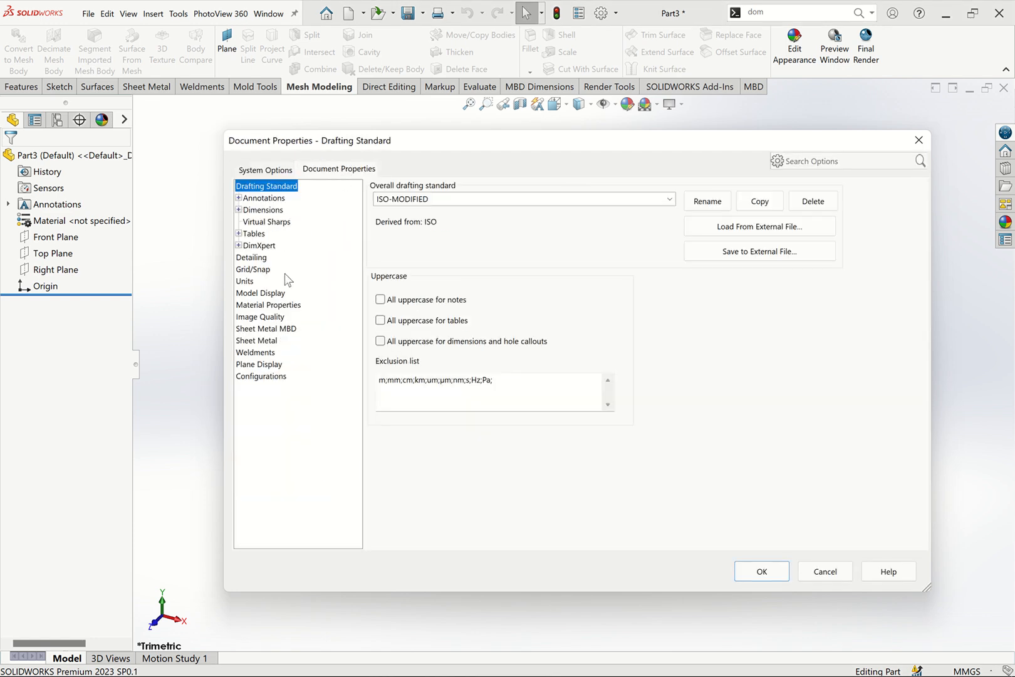
left_click(246, 281)
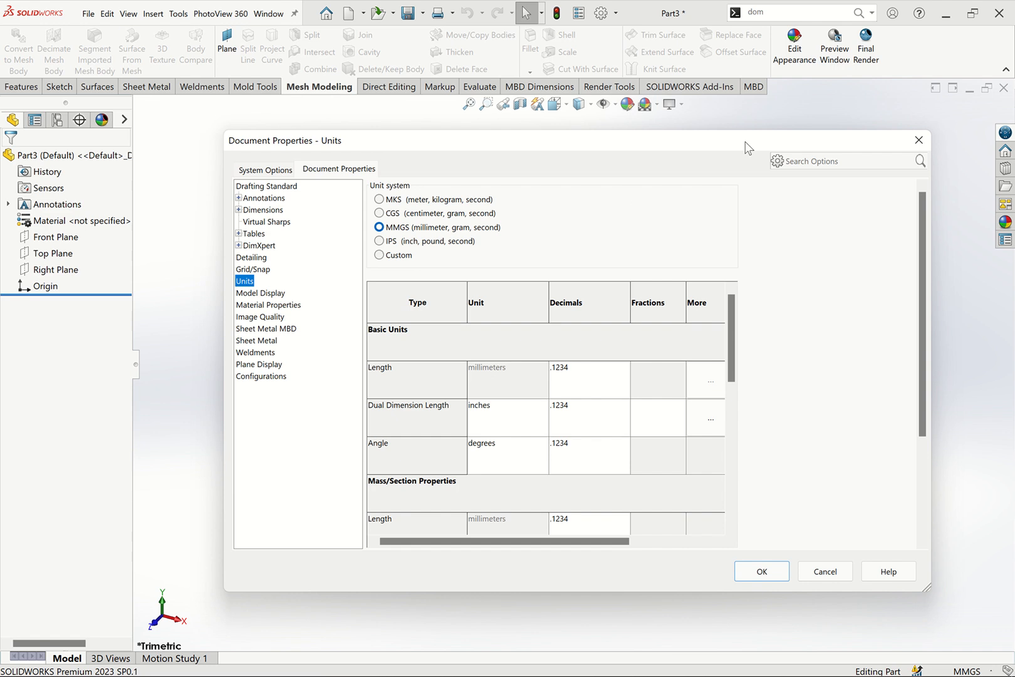
left_click(920, 139)
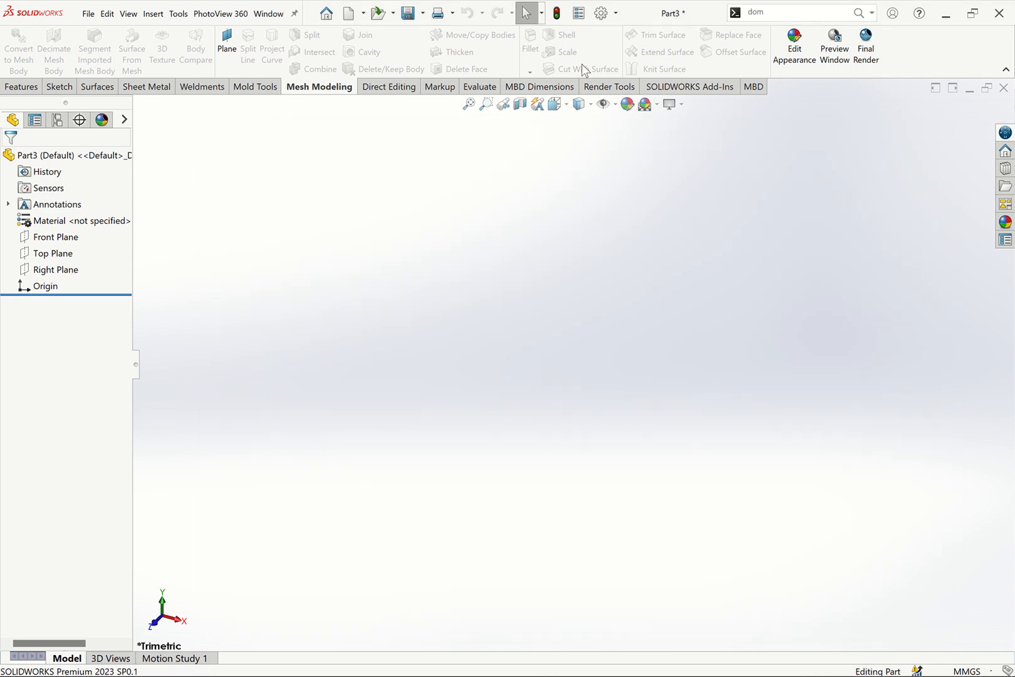
left_click(618, 16)
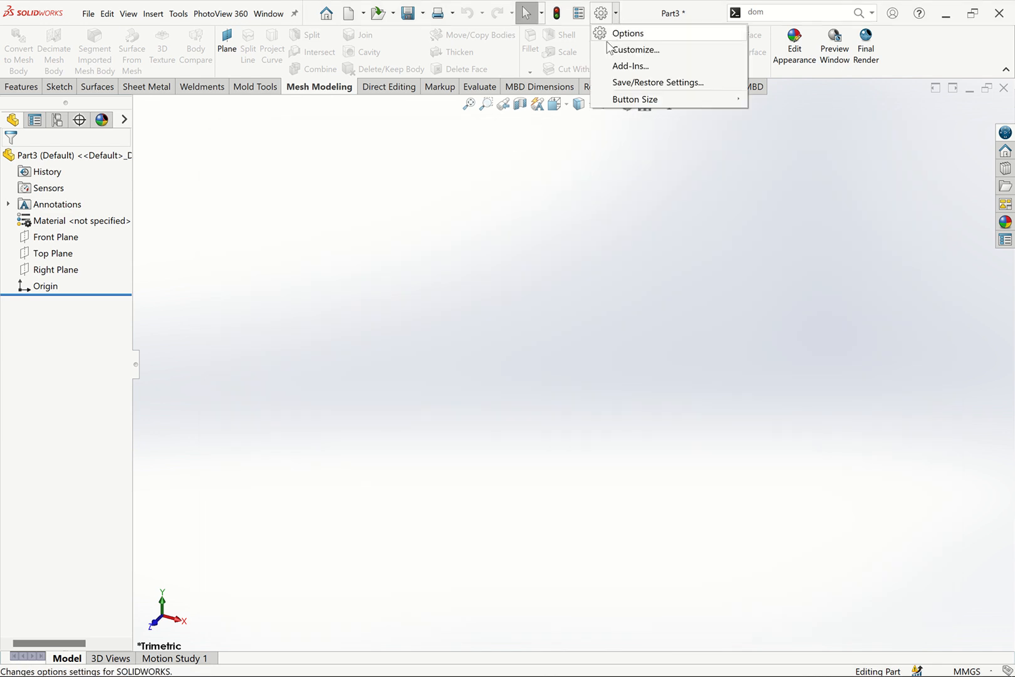
left_click(628, 34)
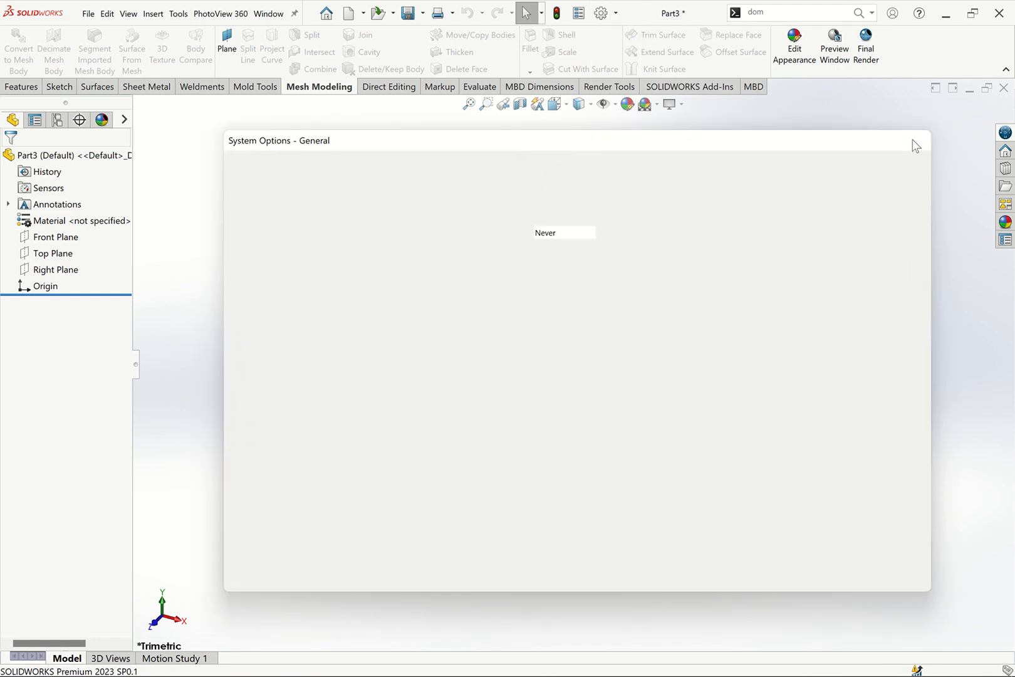
left_click(914, 143)
Browse the available add-ins, mark SOLIDWORKS Visualize as active, and close the add-in manager without applying.
left_click(619, 17)
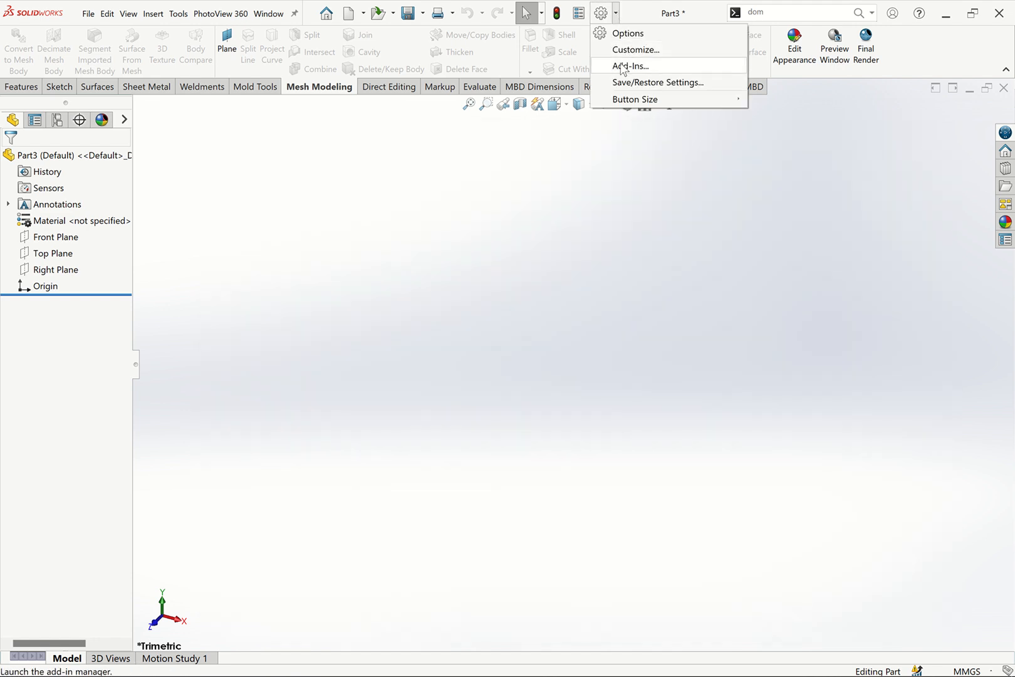
left_click(623, 66)
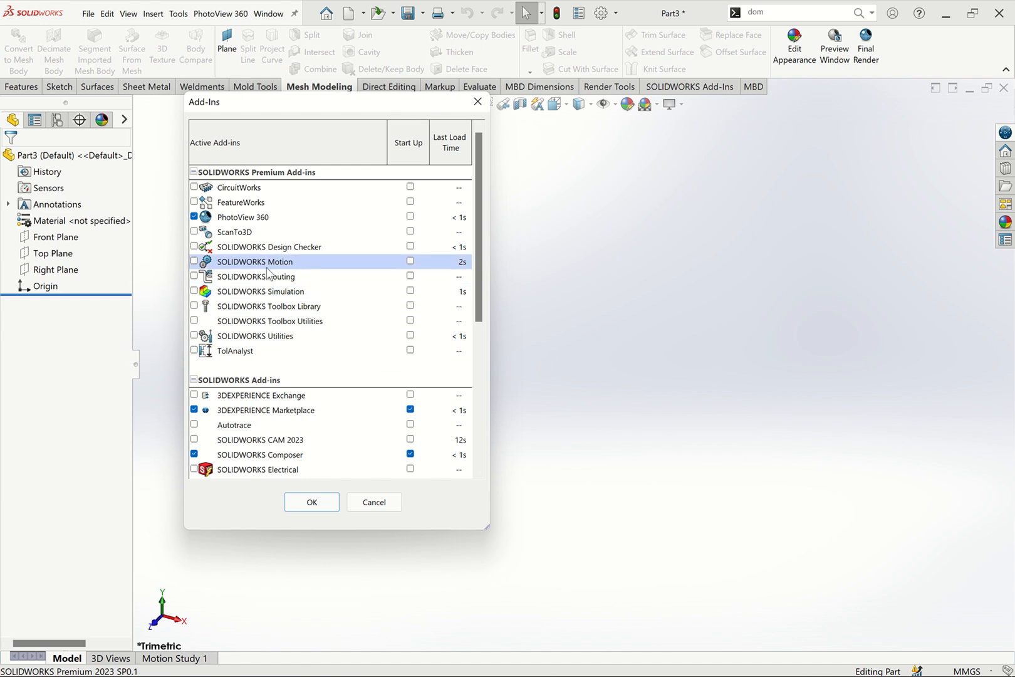
left_click_drag(477, 233, 478, 342)
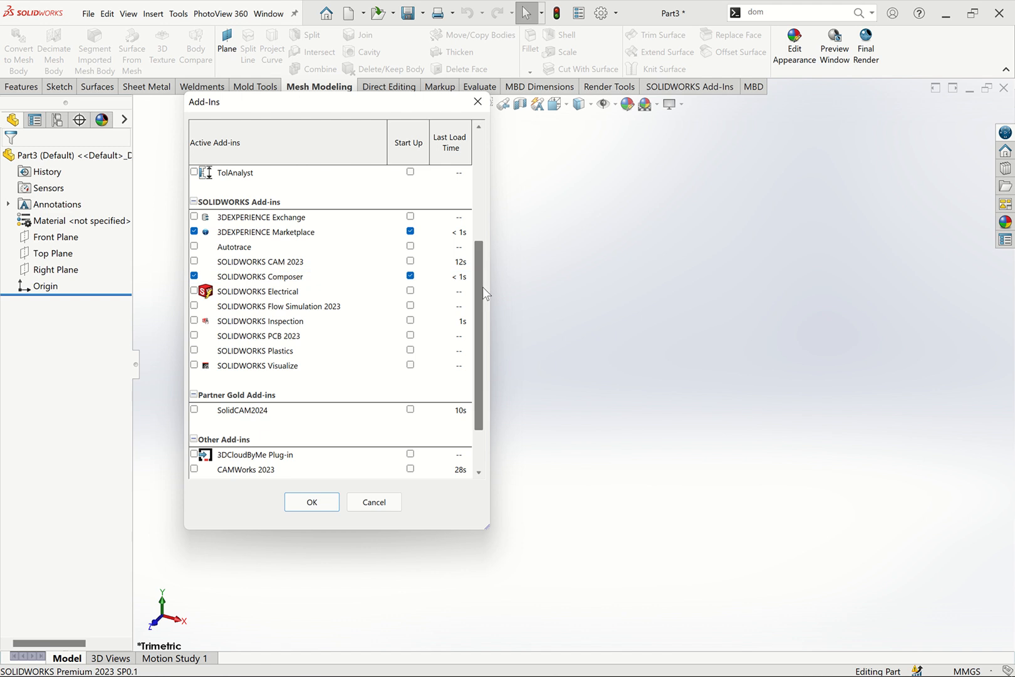
scroll(197, 235, "up", 4)
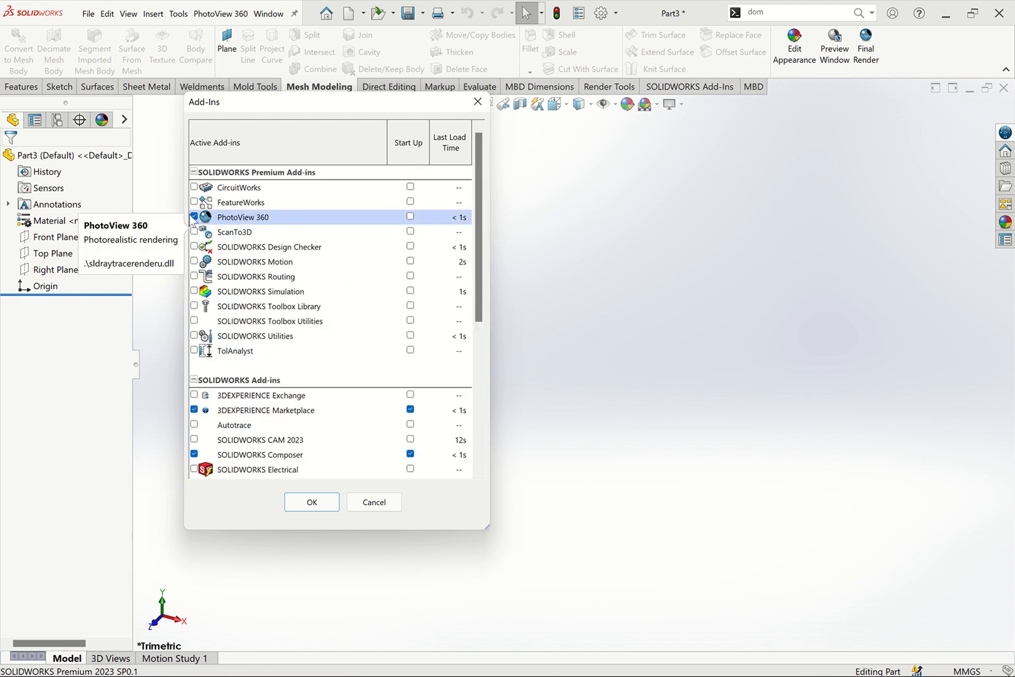
scroll(485, 359, "down", 2)
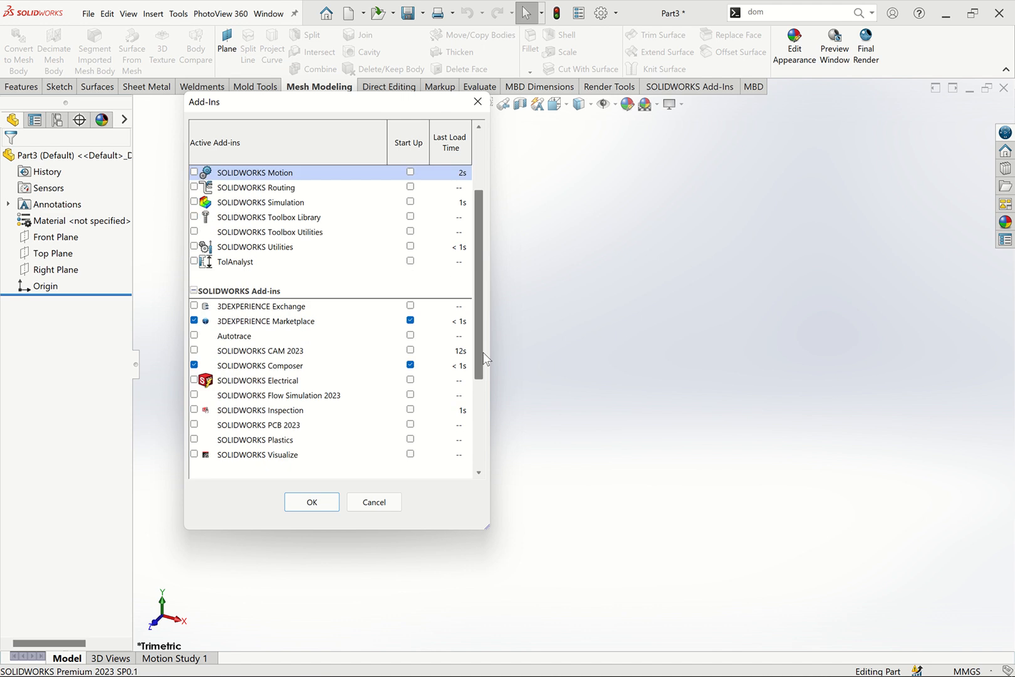
scroll(486, 358, "down", 3)
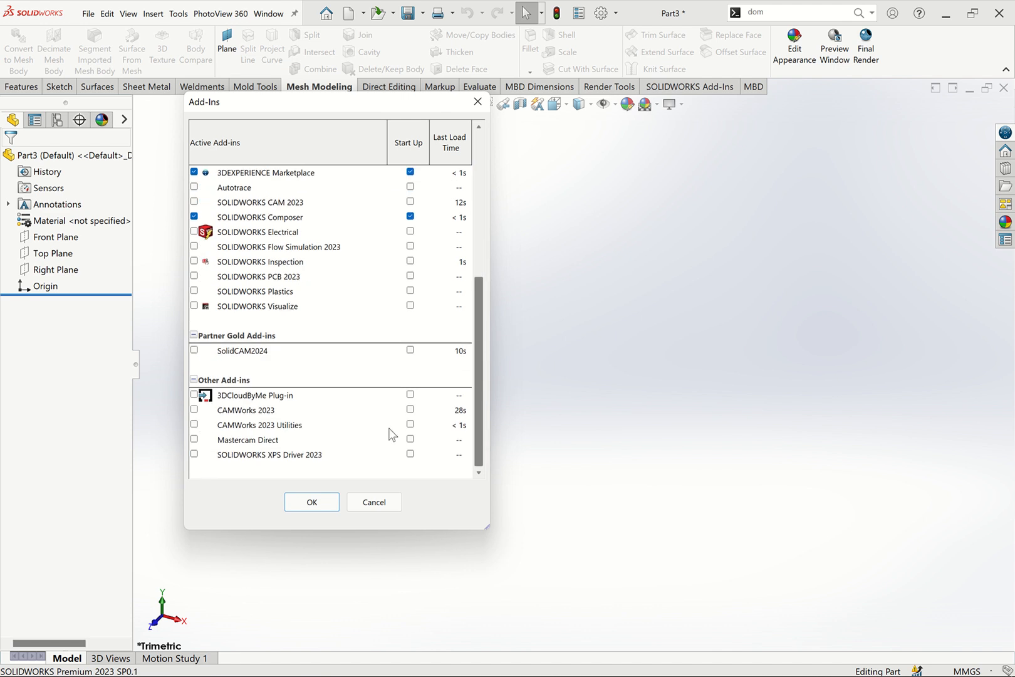
left_click(195, 306)
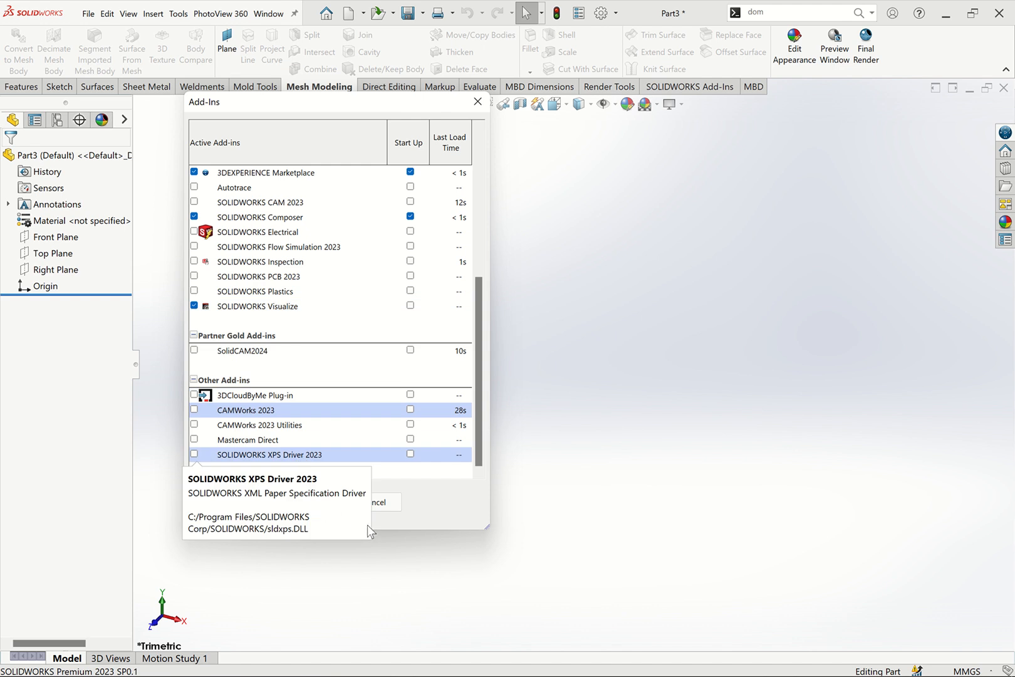
left_click(478, 100)
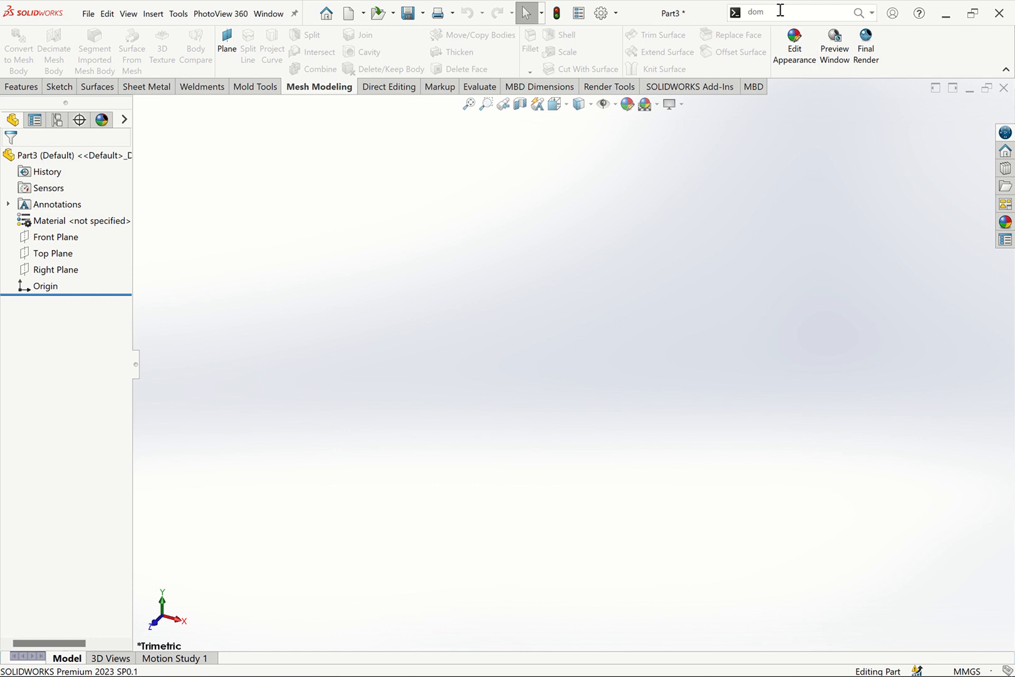
Set the search scope to Commands.
left_click(871, 14)
left_click(793, 30)
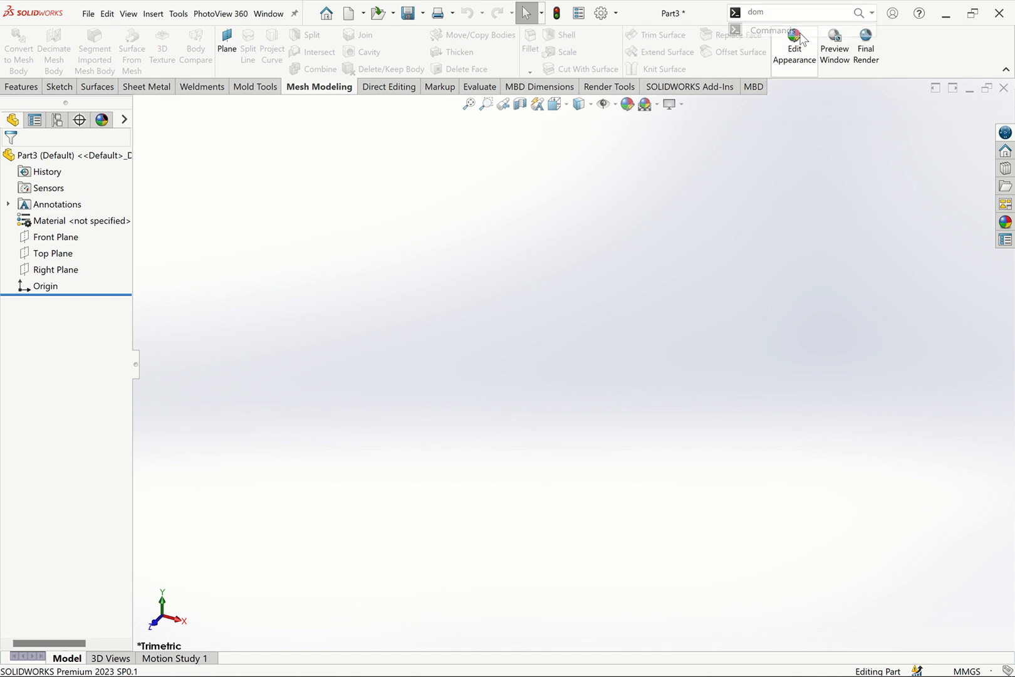
Search the commands for DOME and close the suggestions without starting the command.
left_click(787, 11)
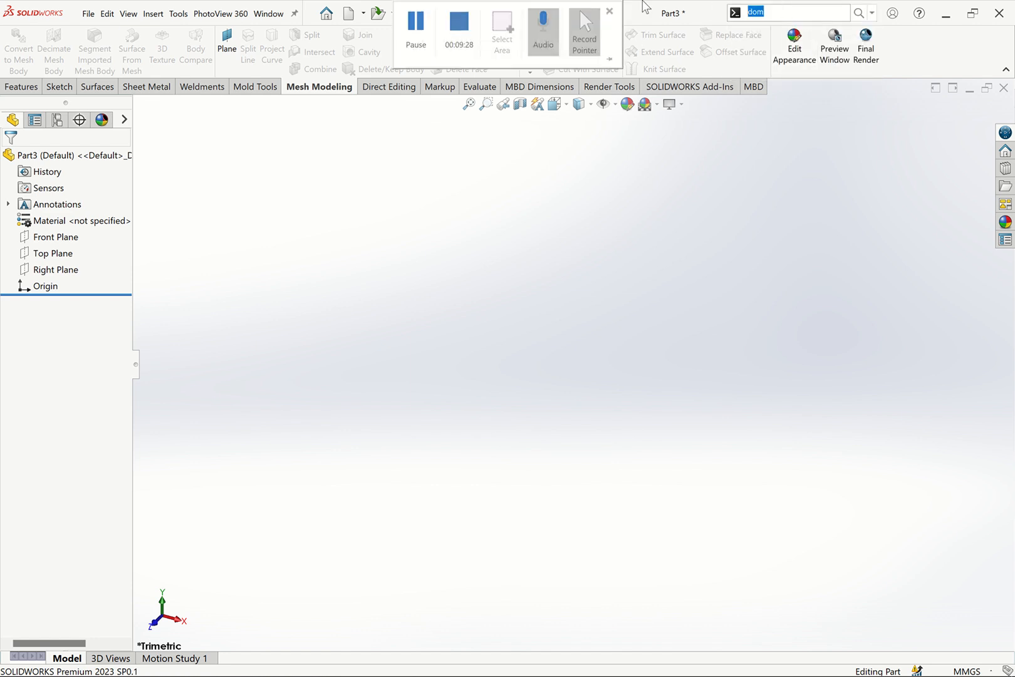
type("DOME")
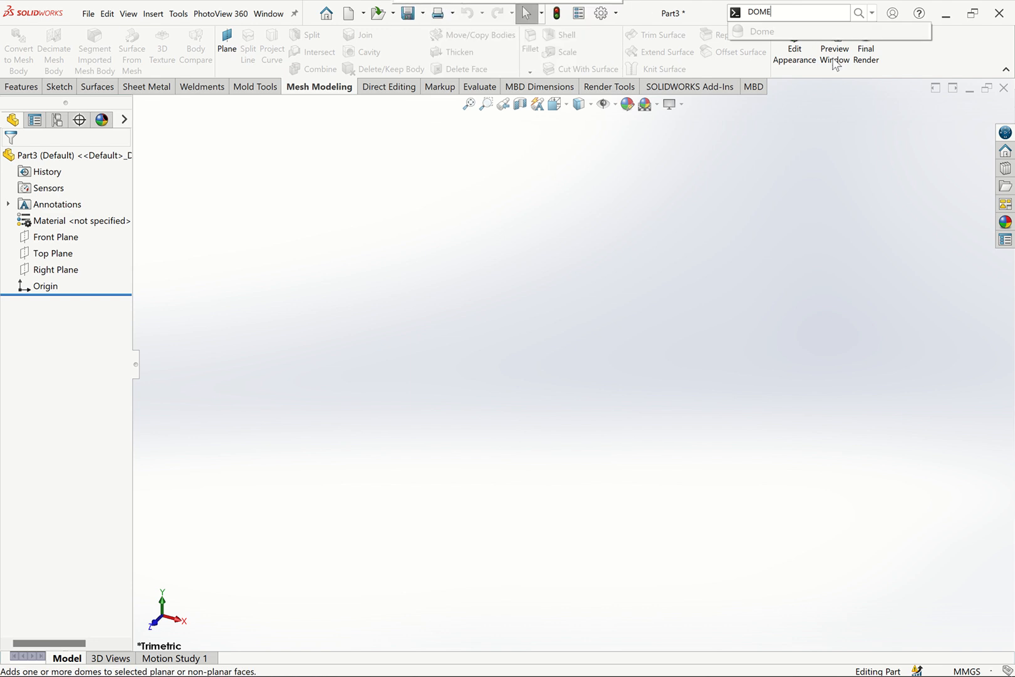
left_click(911, 61)
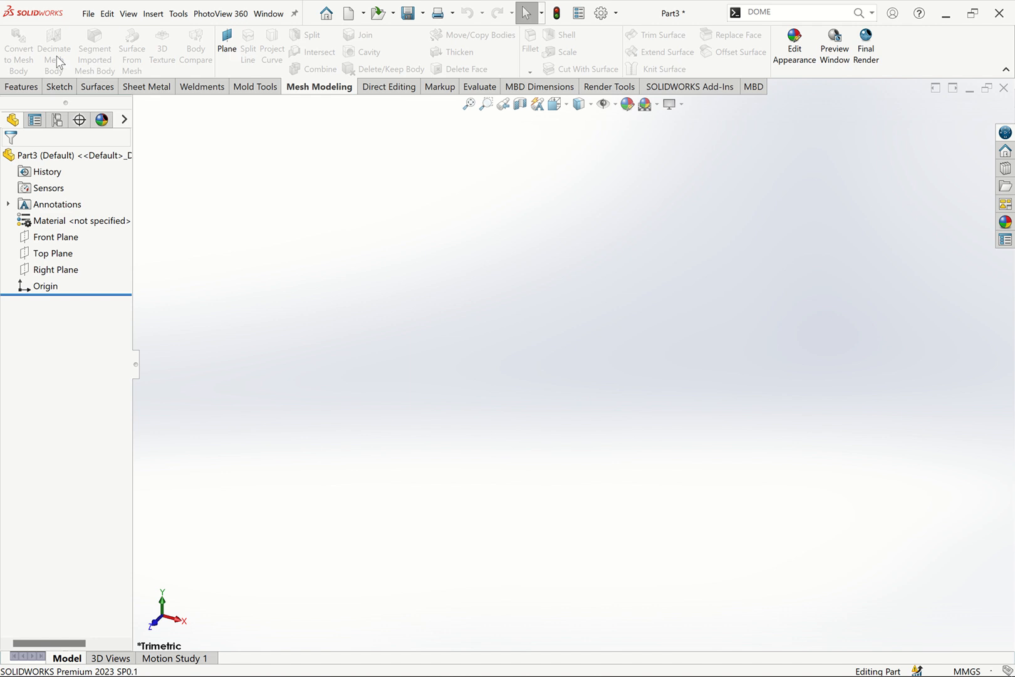
Browse the Features, Sketch, Surfaces, Sheet Metal, Weldments and Mold Tools command sets in the CommandManager.
left_click(21, 89)
left_click(60, 88)
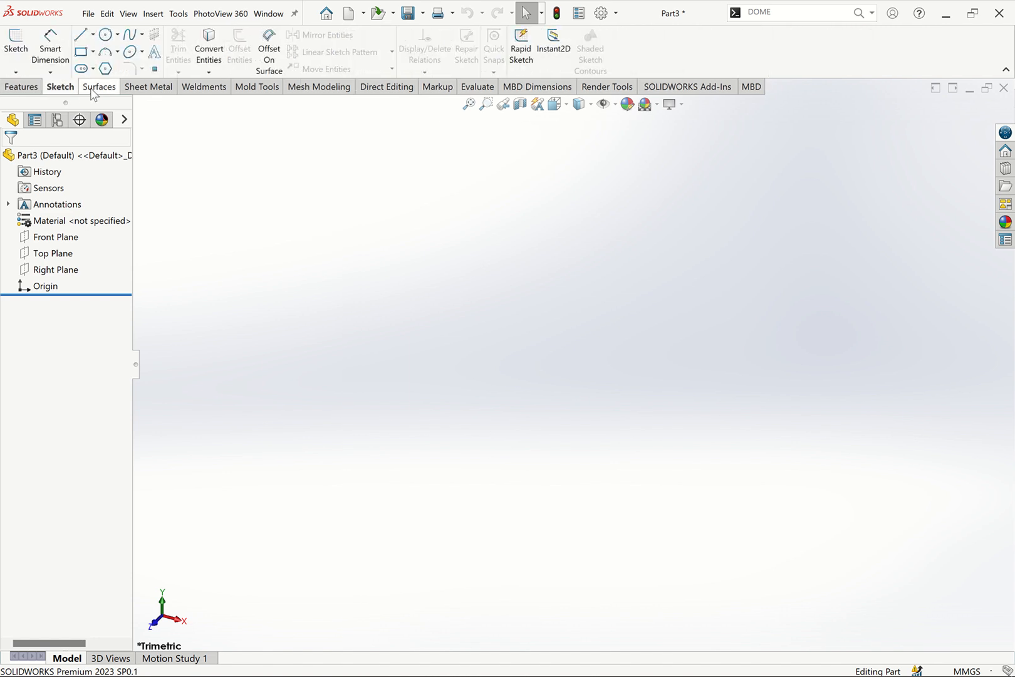
left_click(91, 91)
left_click(157, 91)
left_click(204, 94)
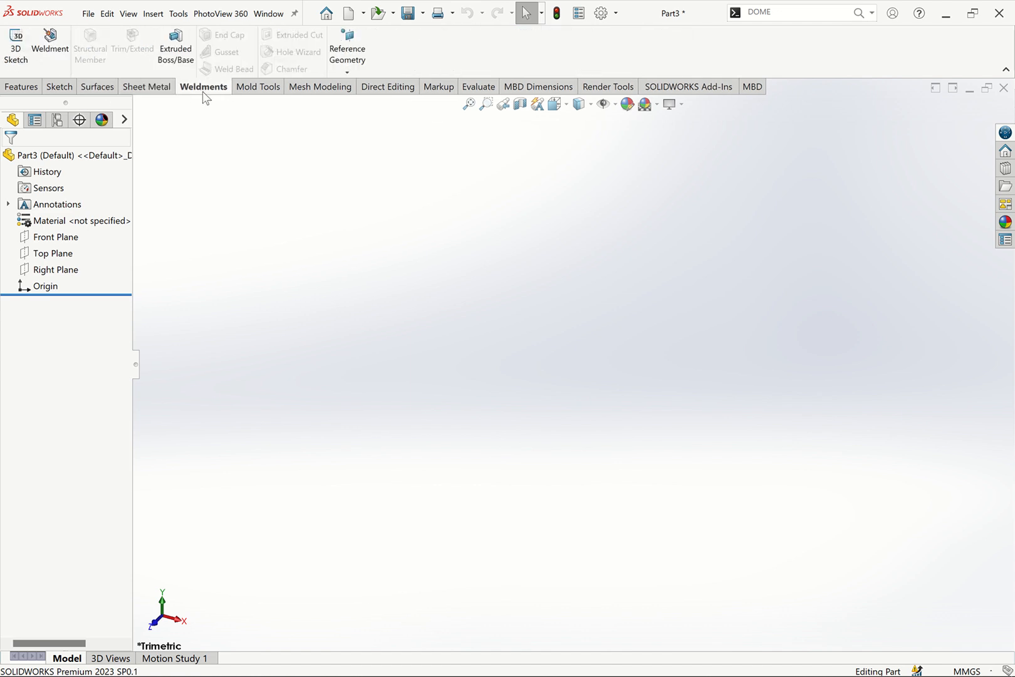
right_click(209, 91)
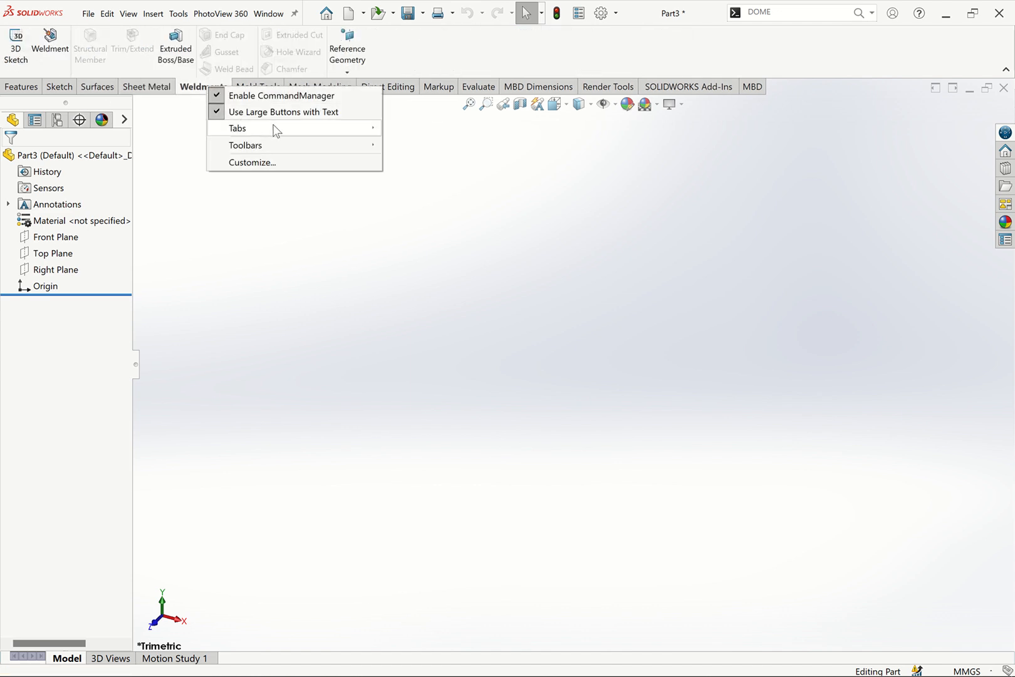
left_click(194, 93)
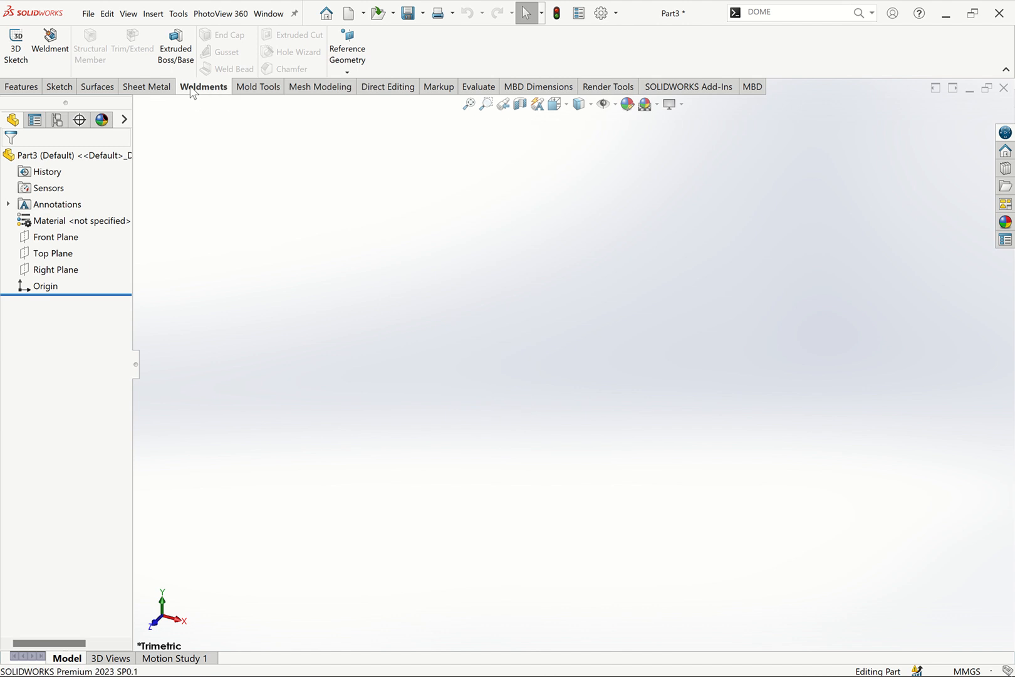
left_click(139, 91)
left_click(94, 91)
left_click(164, 92)
left_click(201, 89)
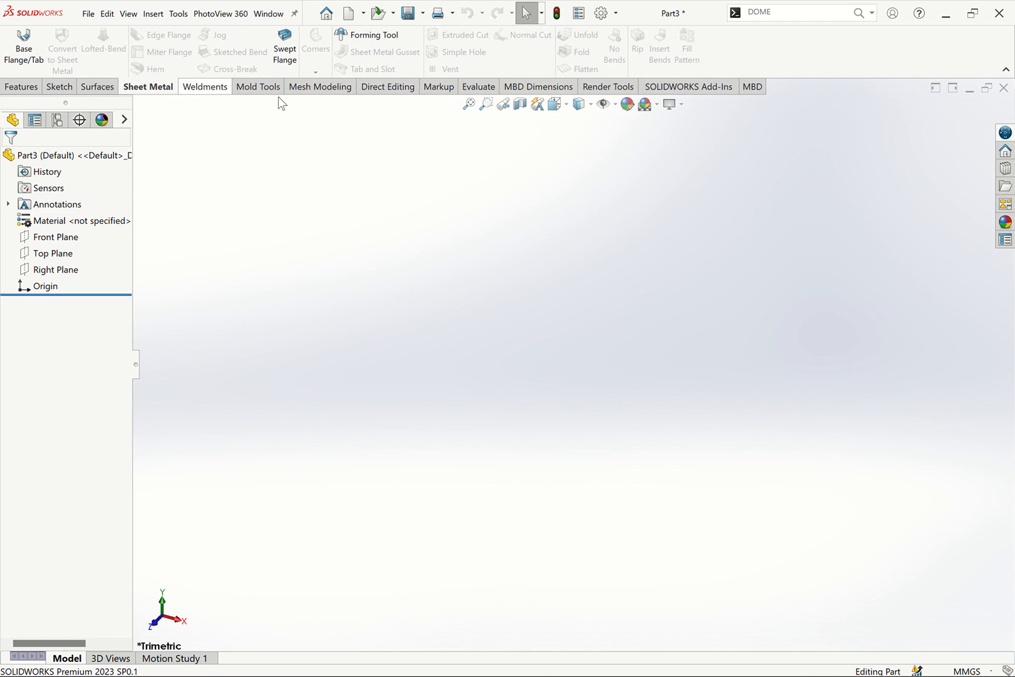
left_click(259, 91)
Add the Sketch Ink command set to the CommandManager, look at its tools, and hide it again.
right_click(219, 92)
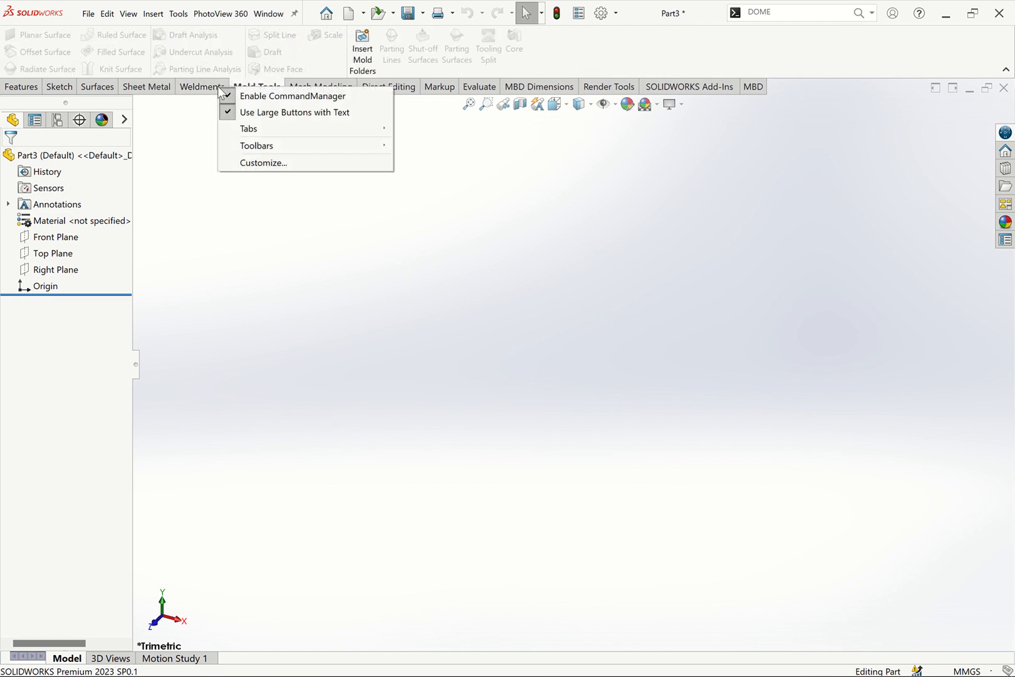
mouse_move(350, 130)
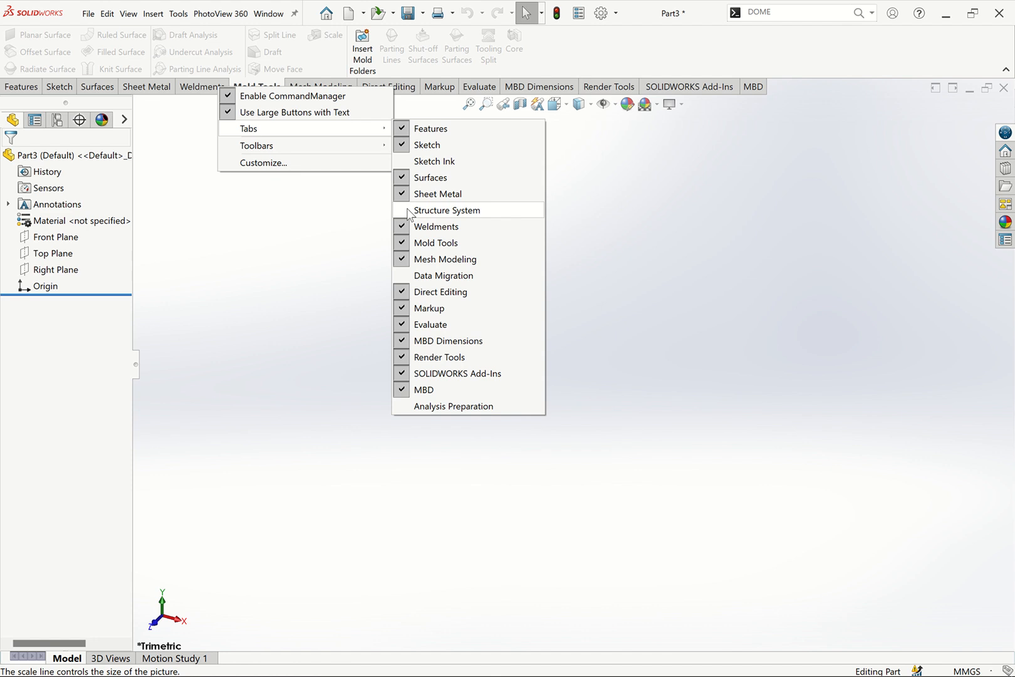
left_click(414, 161)
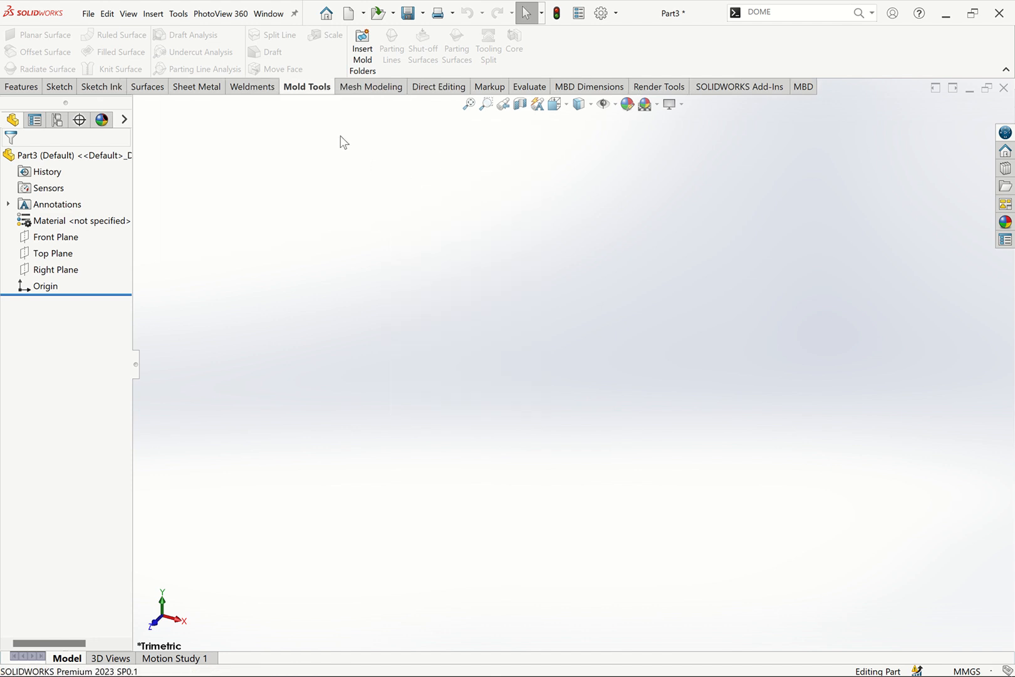
left_click(106, 88)
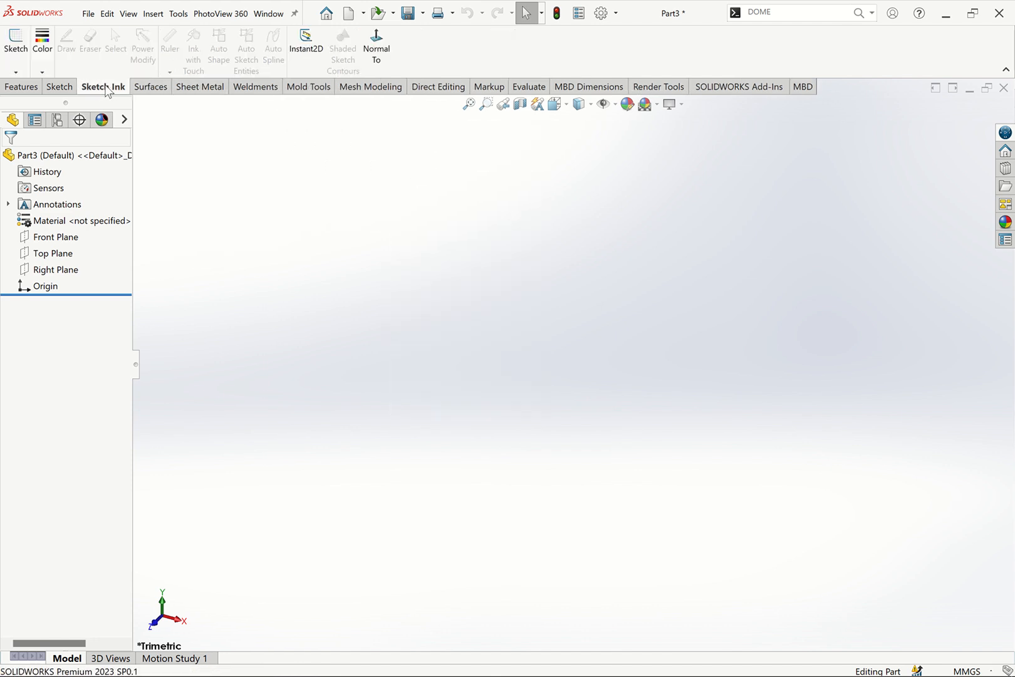
right_click(248, 95)
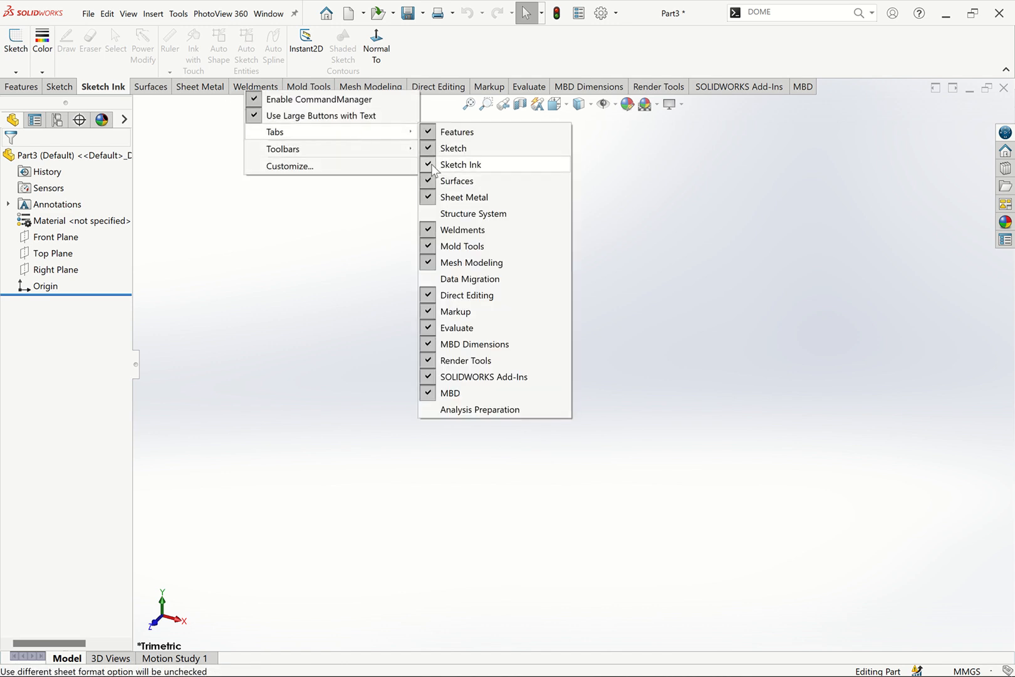
left_click(433, 165)
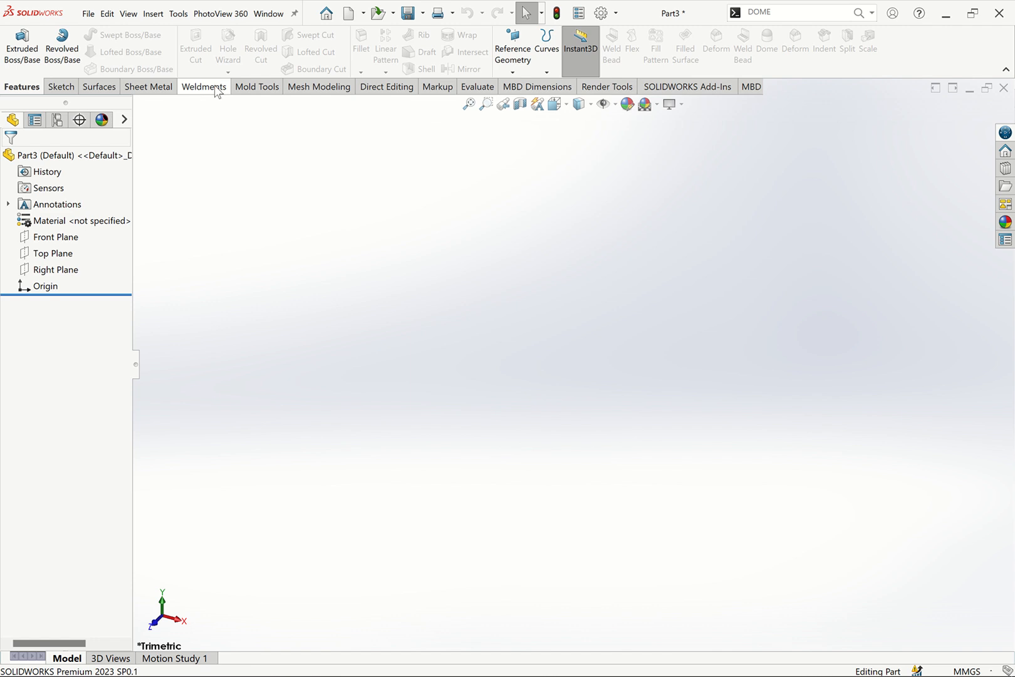
Review which command sets can be shown in the CommandManager and close the list without changes.
left_click(217, 91)
right_click(208, 89)
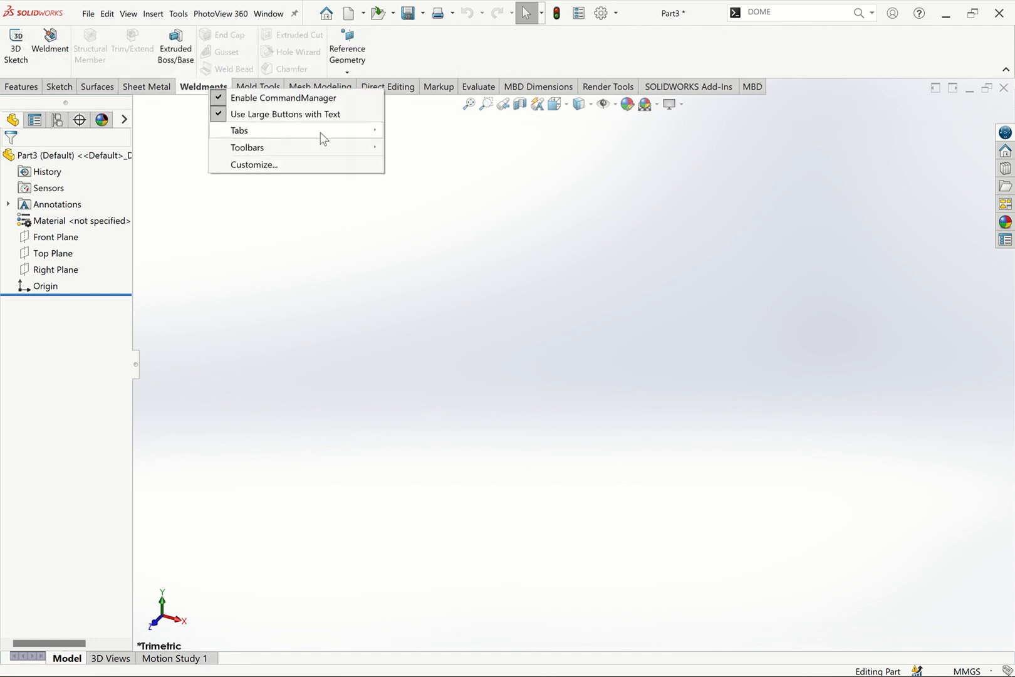
mouse_move(358, 139)
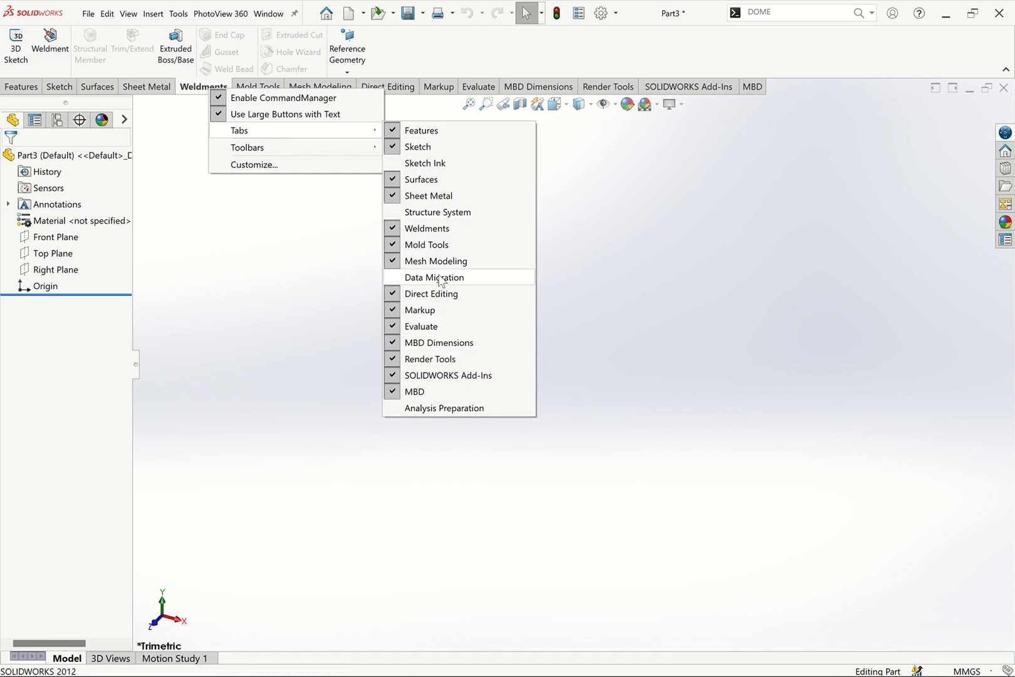
left_click(241, 240)
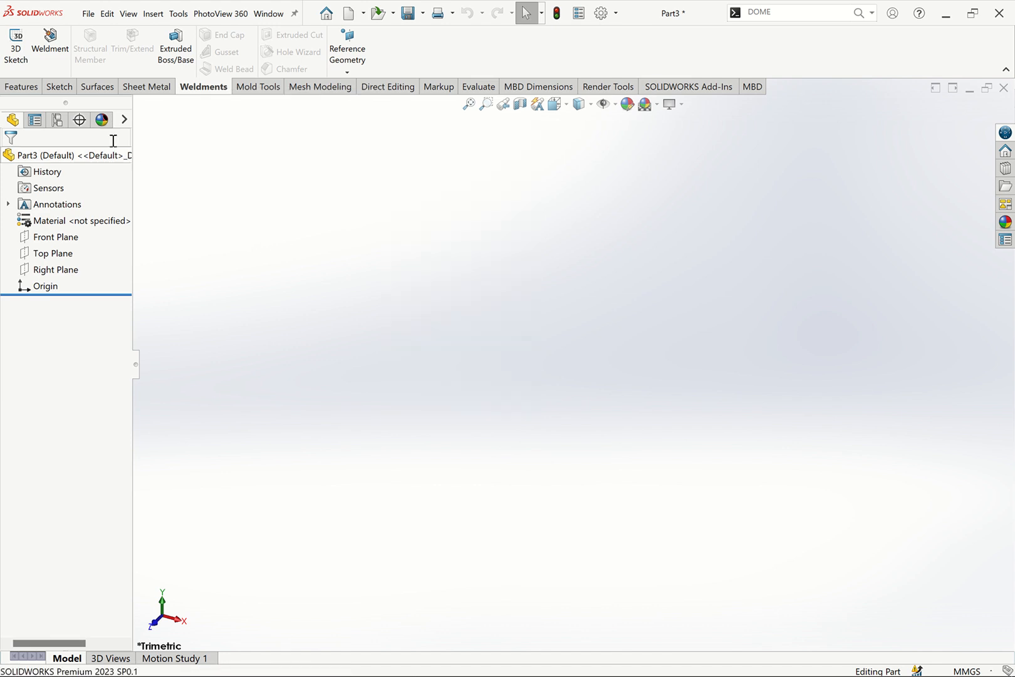
Examine the tools for surfaces, sheet metal, weldments and molds one after another.
left_click(95, 89)
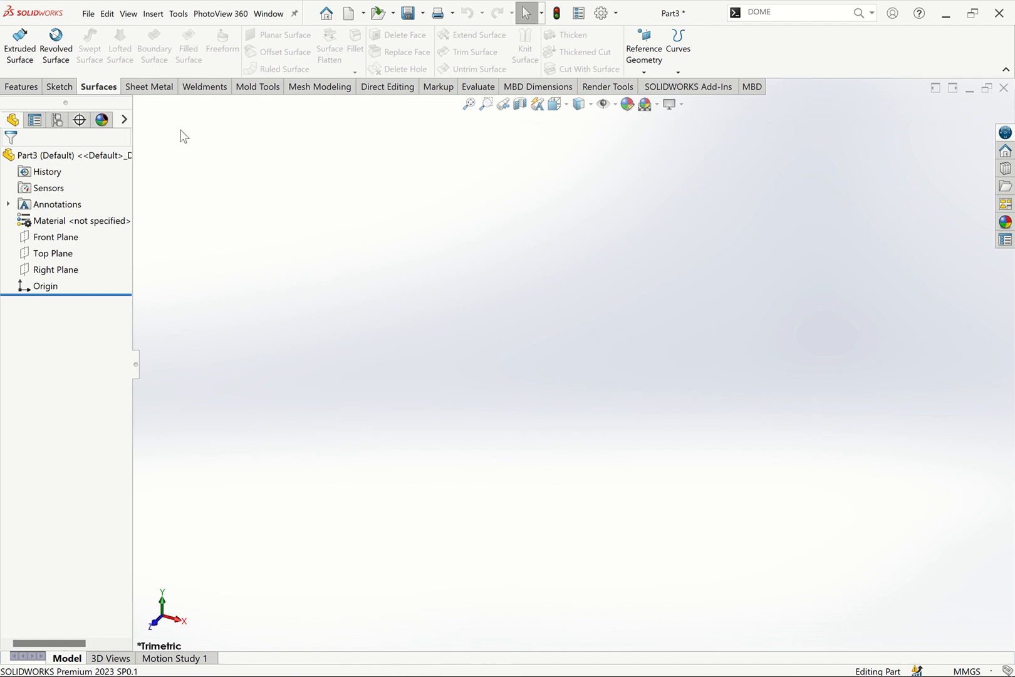
left_click(143, 90)
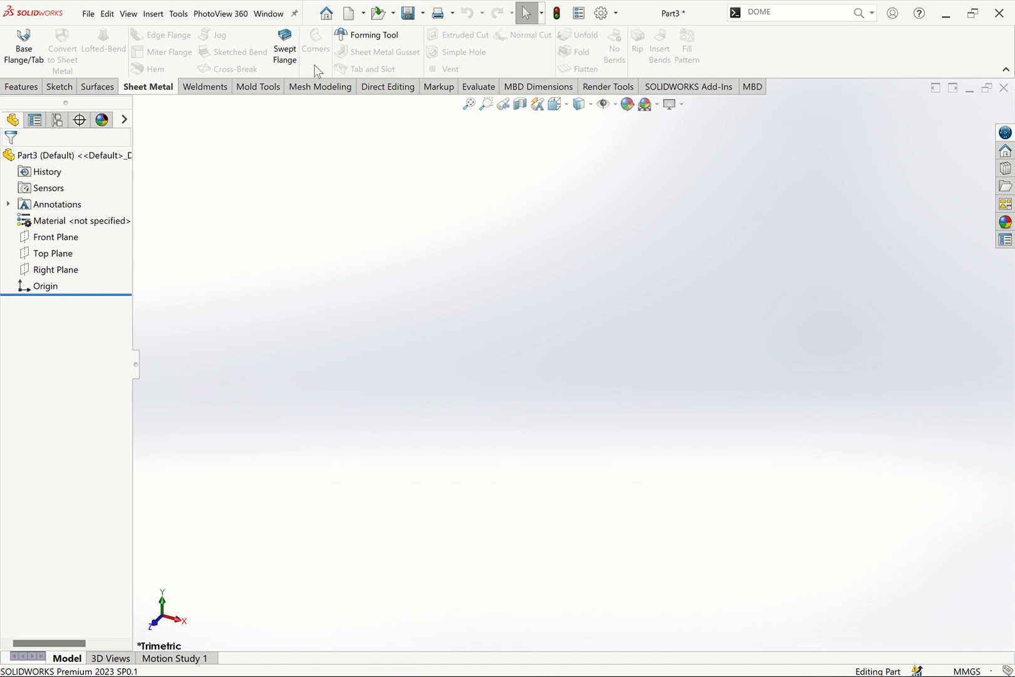
left_click(215, 88)
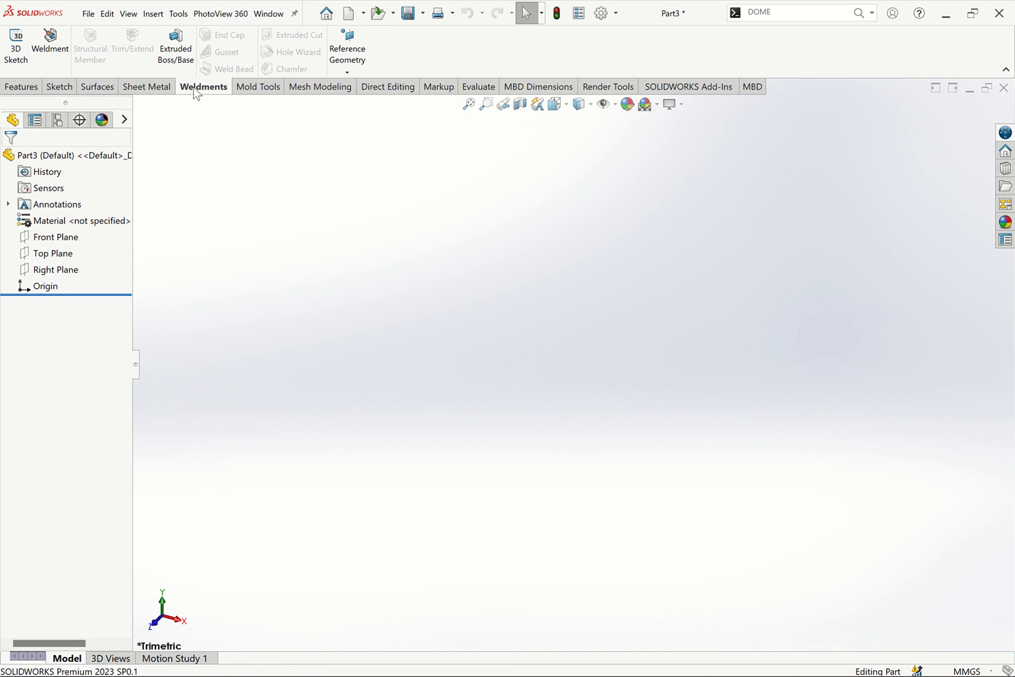
left_click(254, 91)
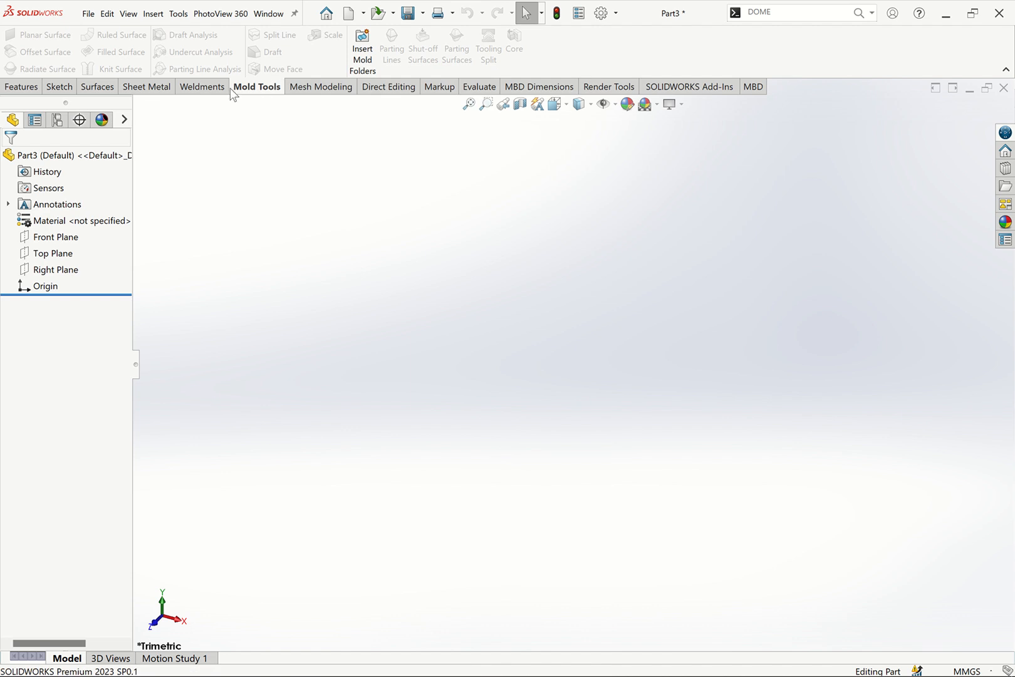
Review the feature commands that can be inserted into the part and close the list without choosing any.
left_click(153, 14)
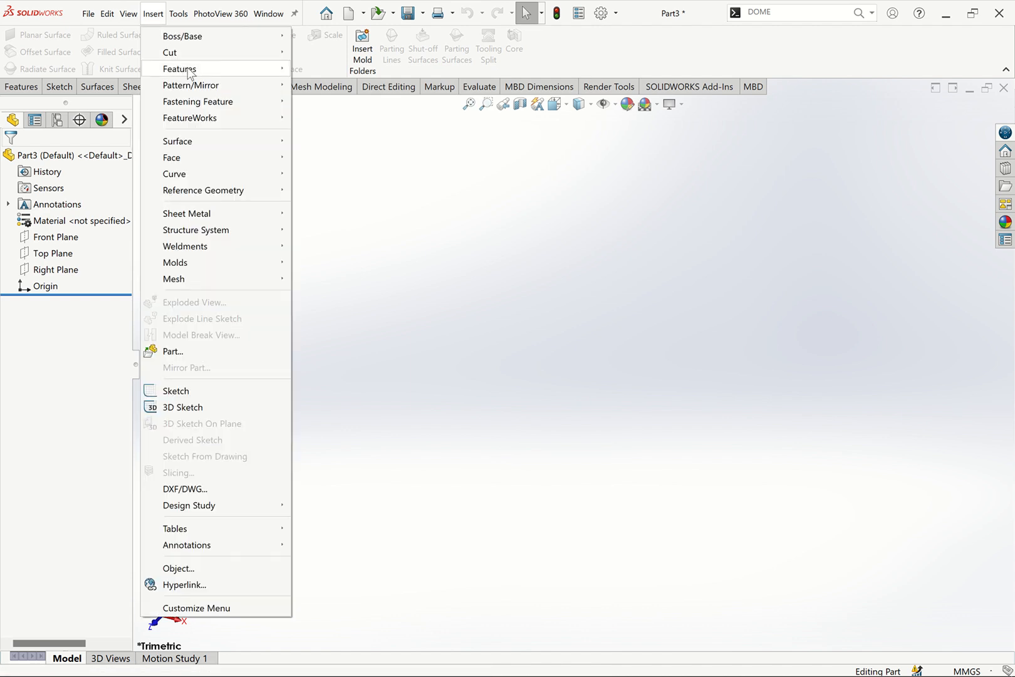
mouse_move(219, 71)
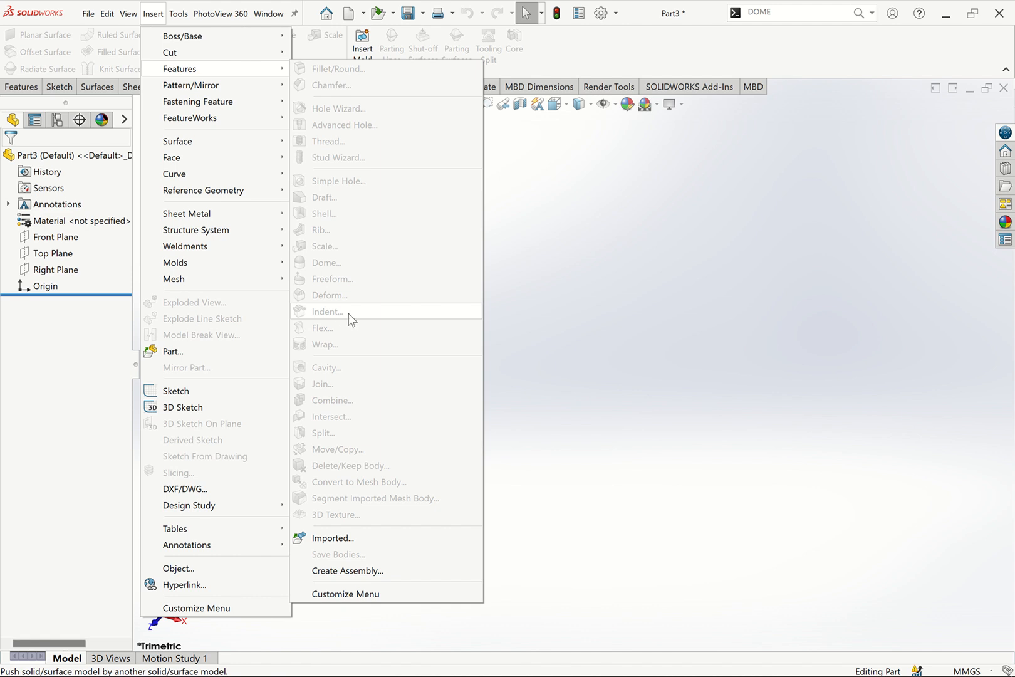
left_click(567, 288)
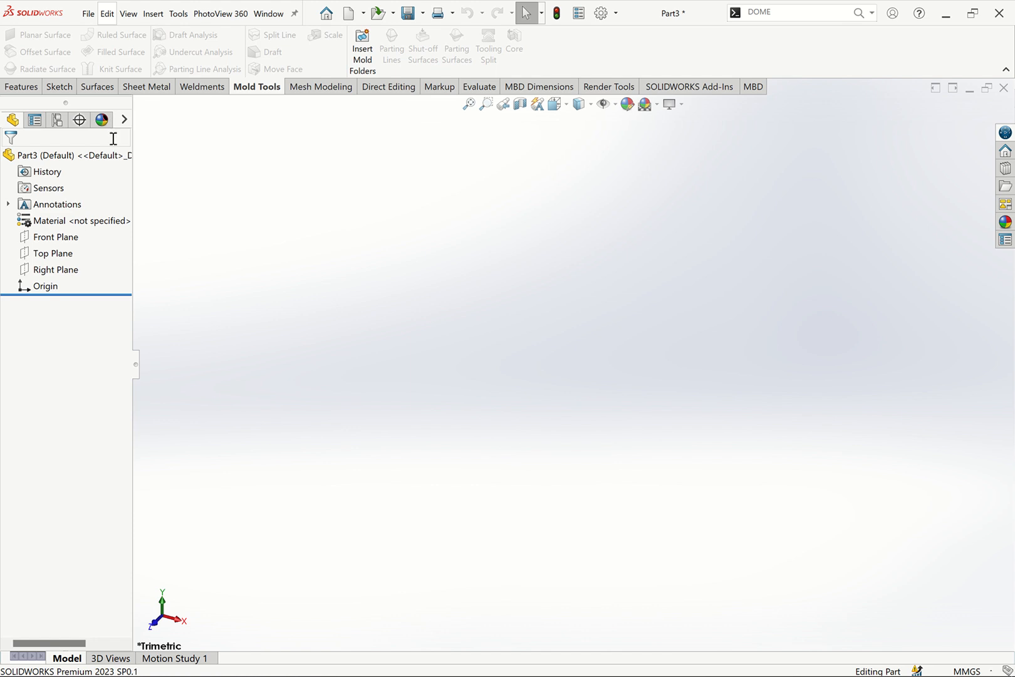
Examine the sketching tools, including the Sketch and 3D Sketch options, and return to the feature tools.
left_click(60, 87)
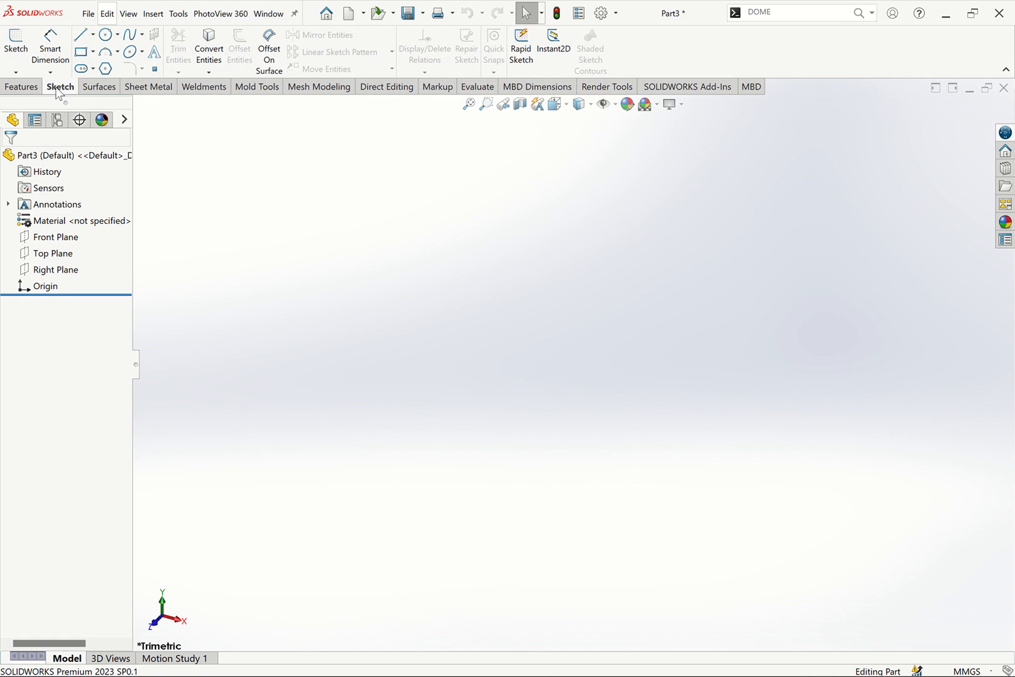
left_click(16, 71)
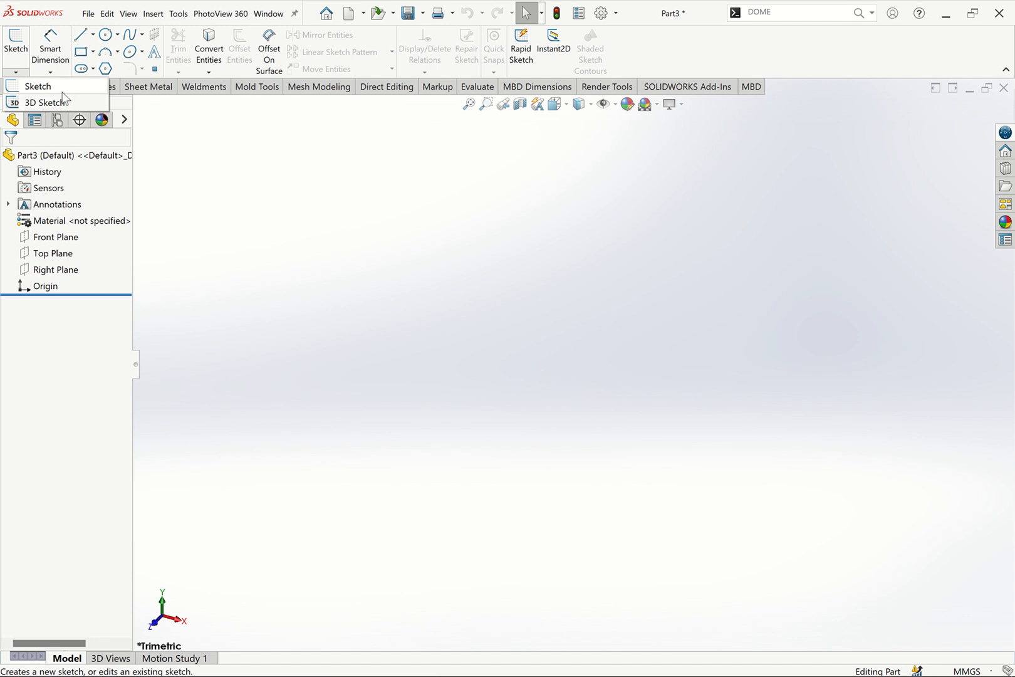
left_click(187, 125)
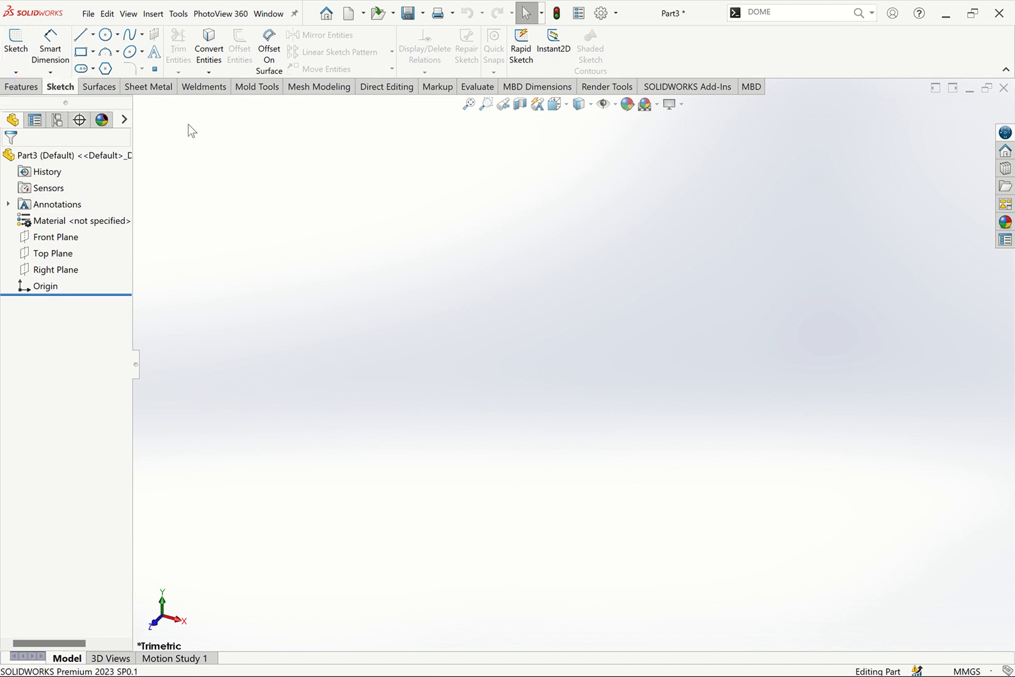
left_click(19, 88)
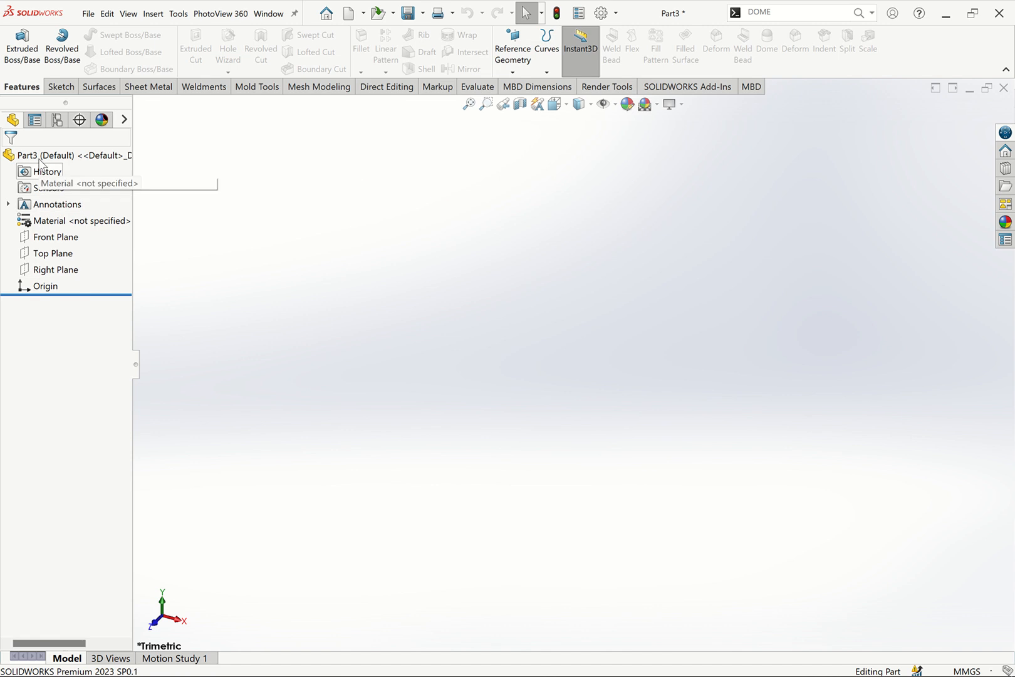
Look through the PropertyManager, ConfigurationManager, DimXpertManager and DisplayManager, and return to the FeatureManager design tree.
left_click(35, 120)
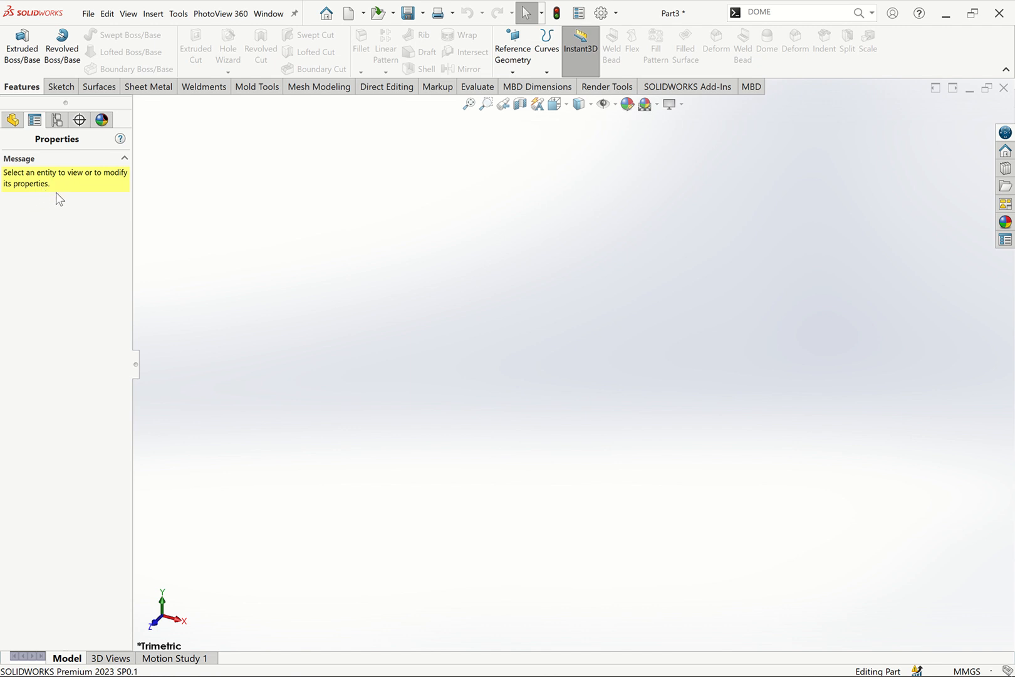
left_click(56, 120)
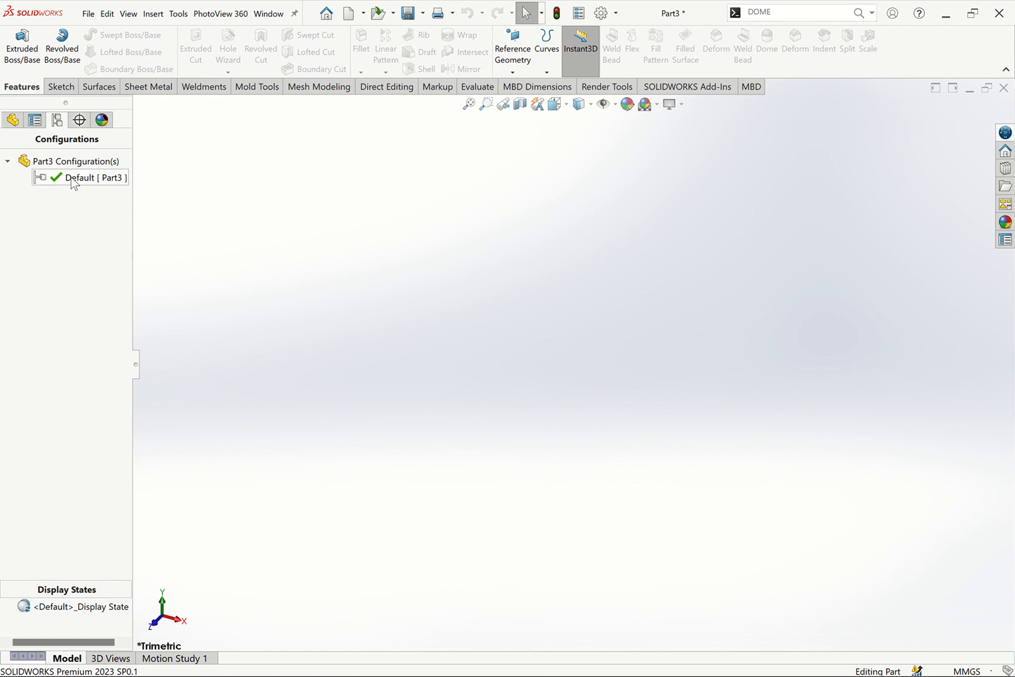
left_click(79, 122)
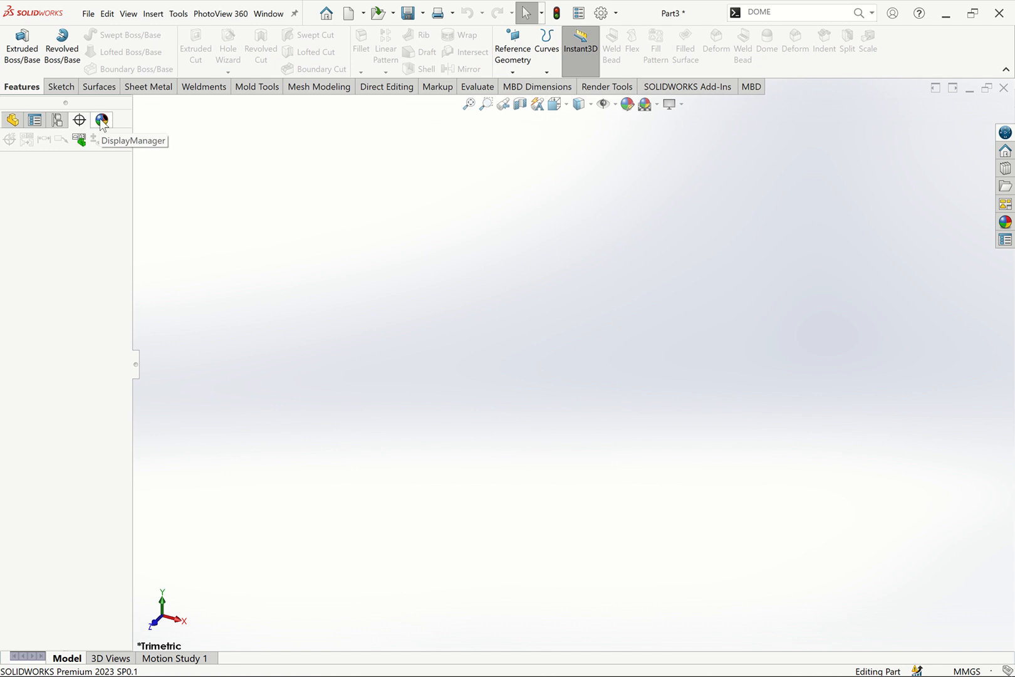
left_click(102, 121)
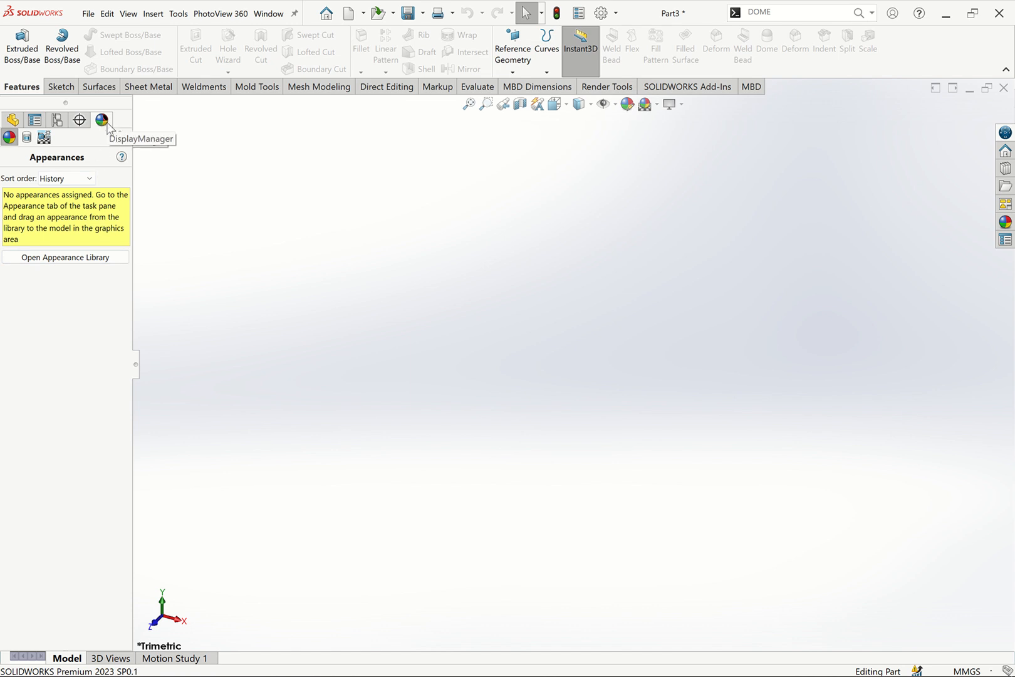
left_click(13, 119)
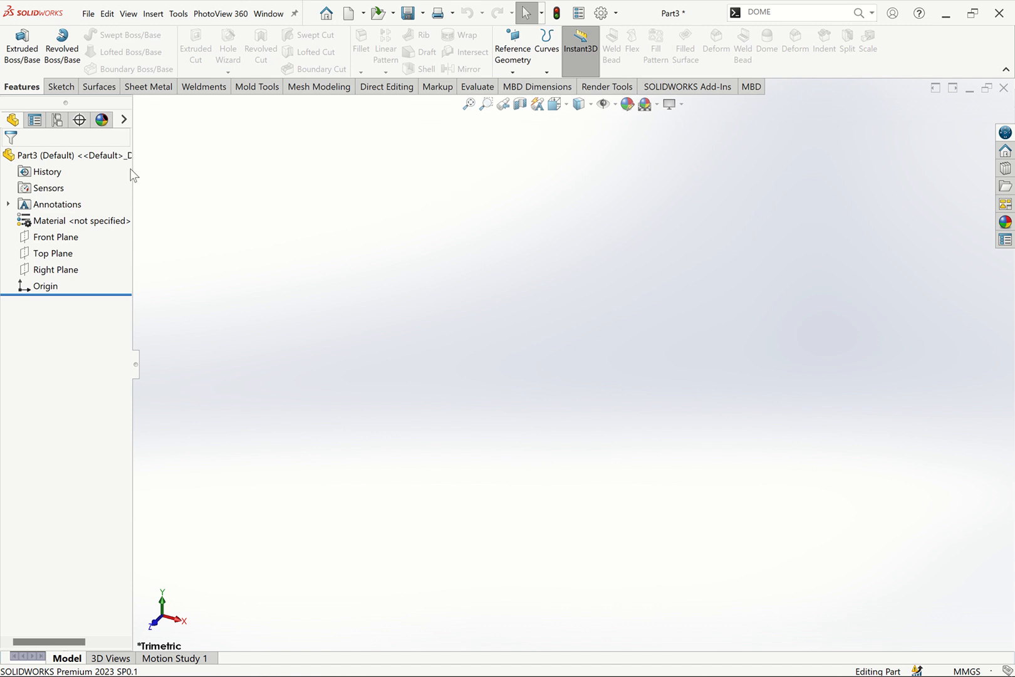
Widen the FeatureManager design tree area to show the full part name, and narrow it back.
left_click_drag(130, 166, 256, 170)
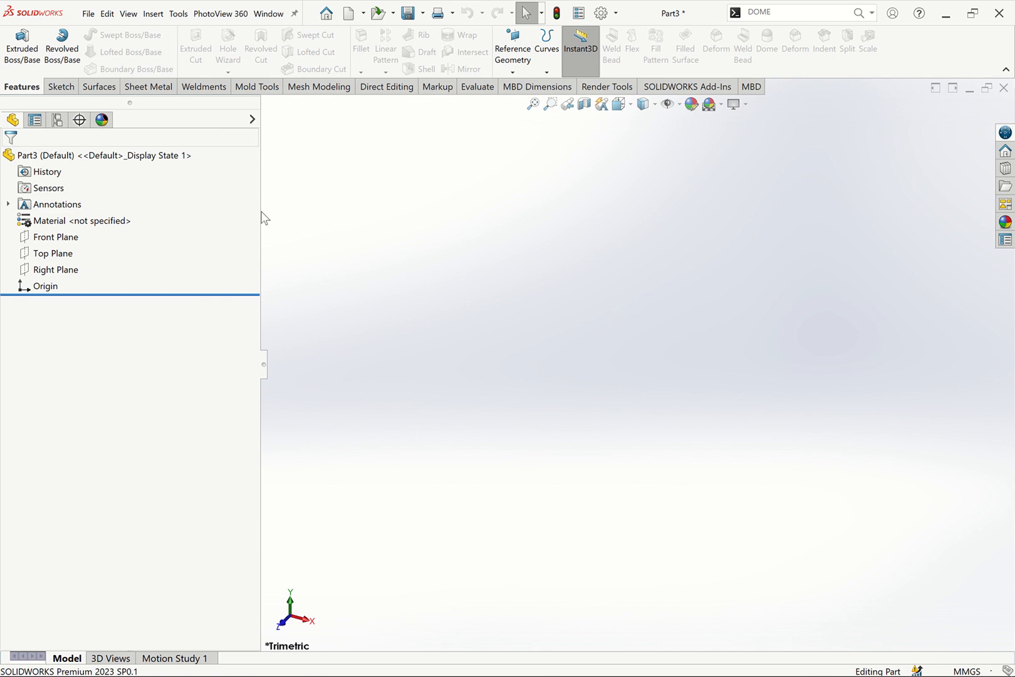
left_click_drag(261, 217, 131, 215)
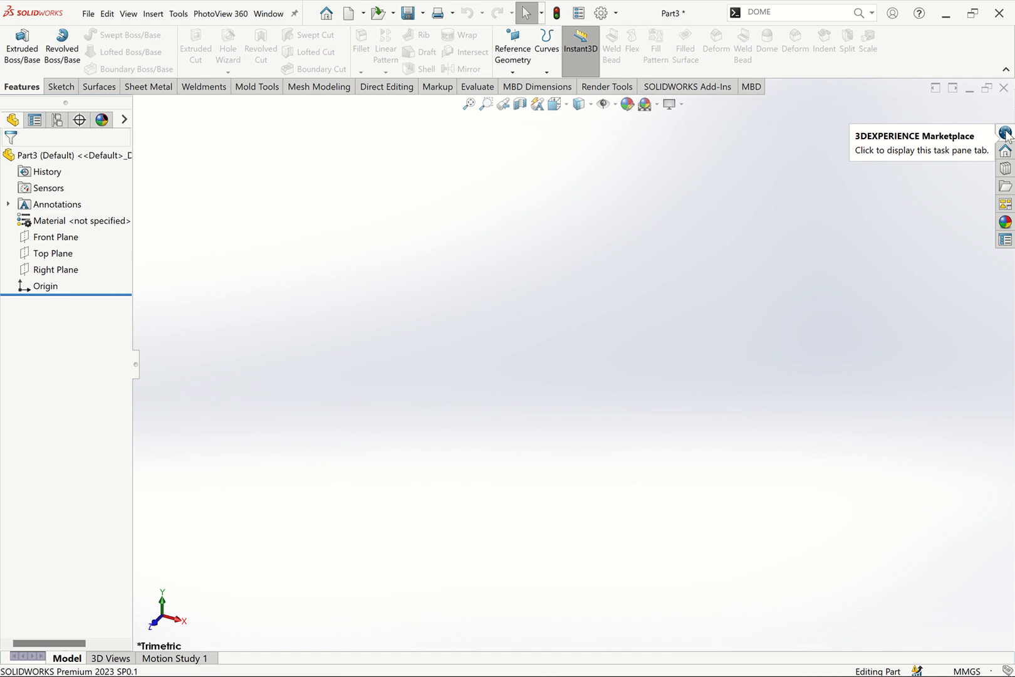
Look through the SOLIDWORKS Resources, Design Library, File Explorer, Appearances and Custom Properties panes, and collapse the task pane.
left_click(1005, 151)
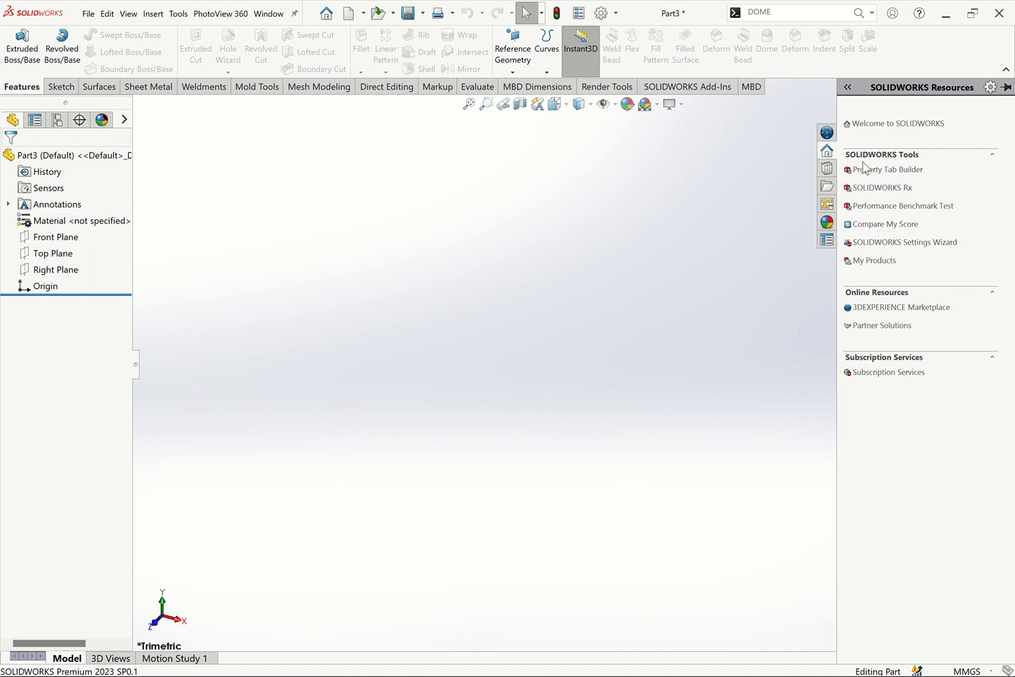
left_click(826, 175)
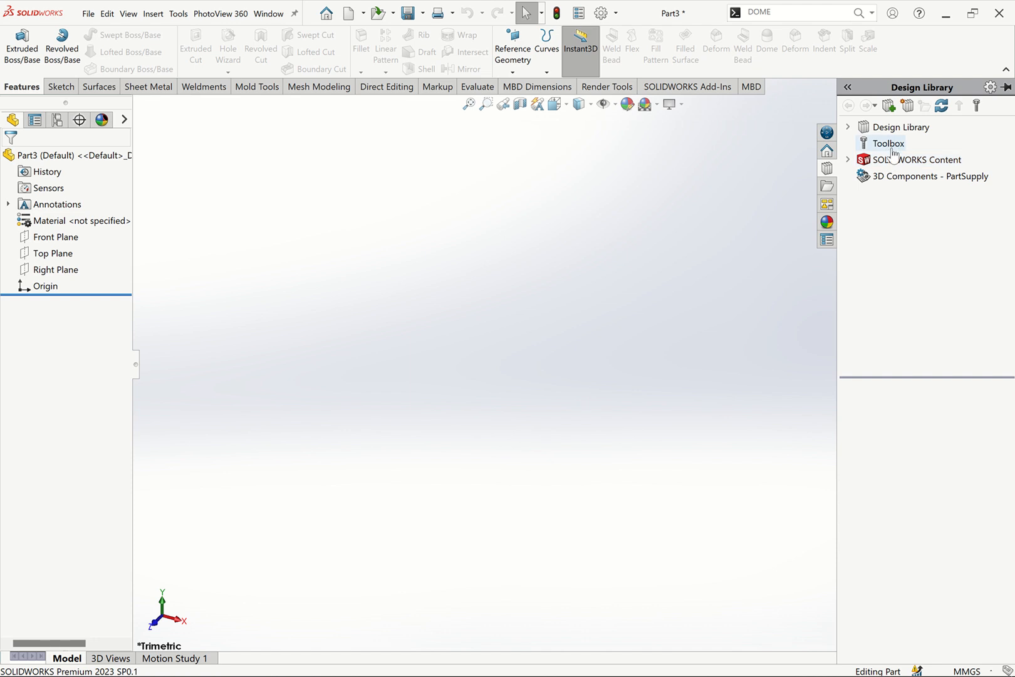
left_click(822, 183)
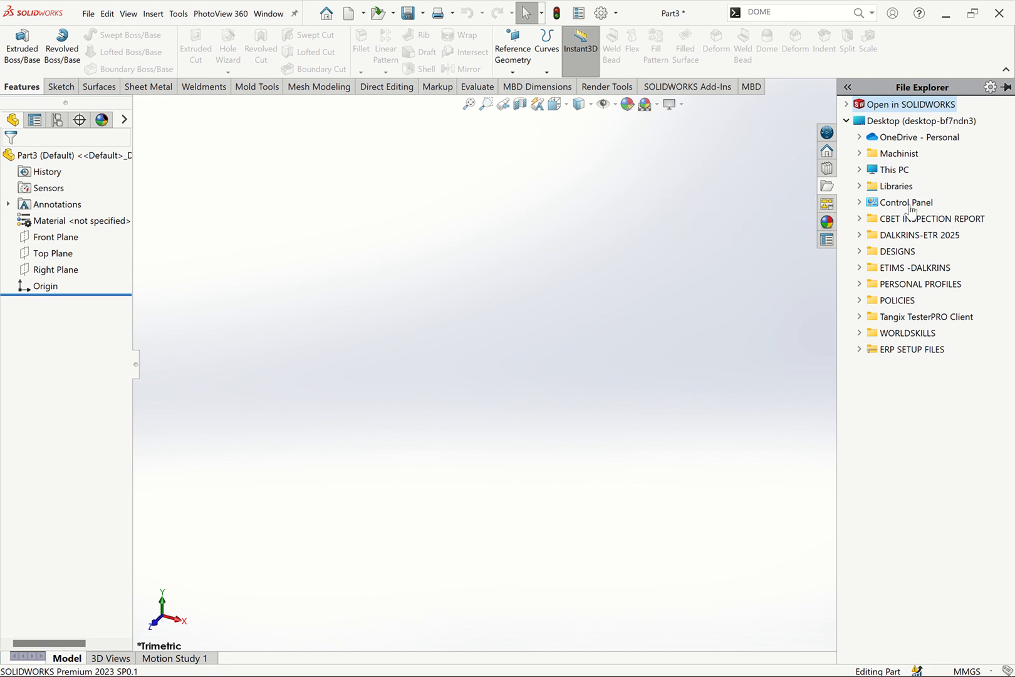
left_click(827, 221)
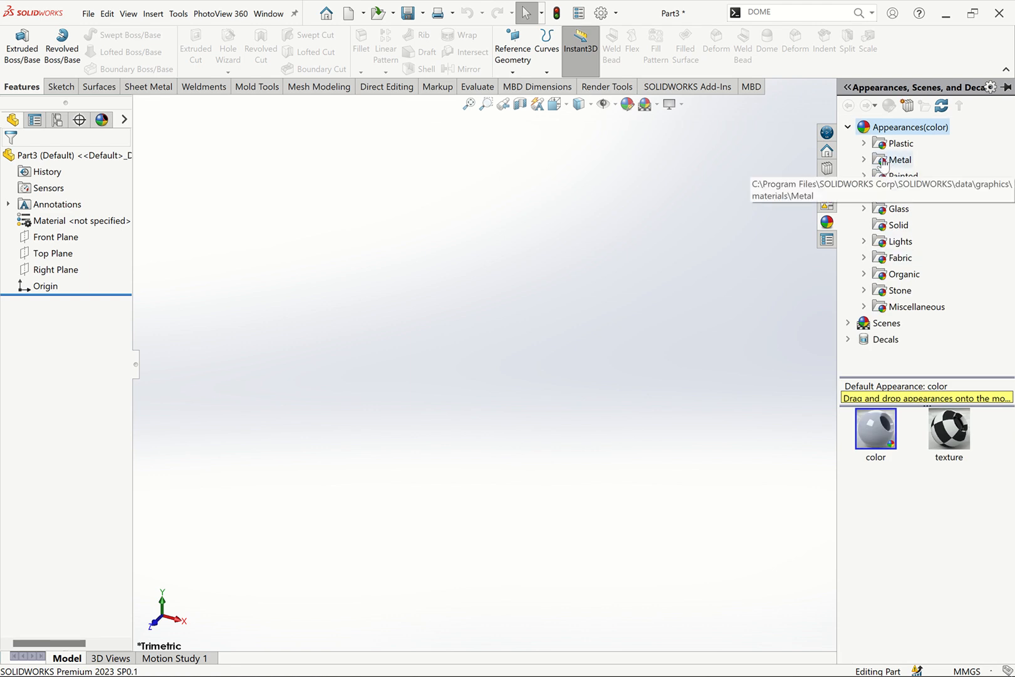
left_click(826, 240)
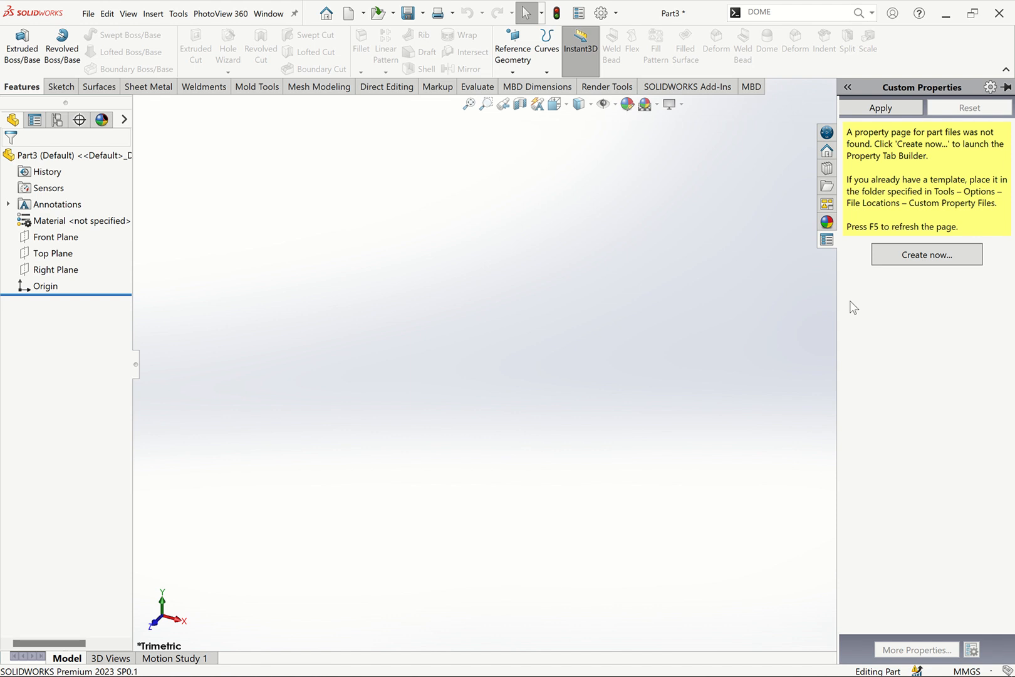
left_click(790, 310)
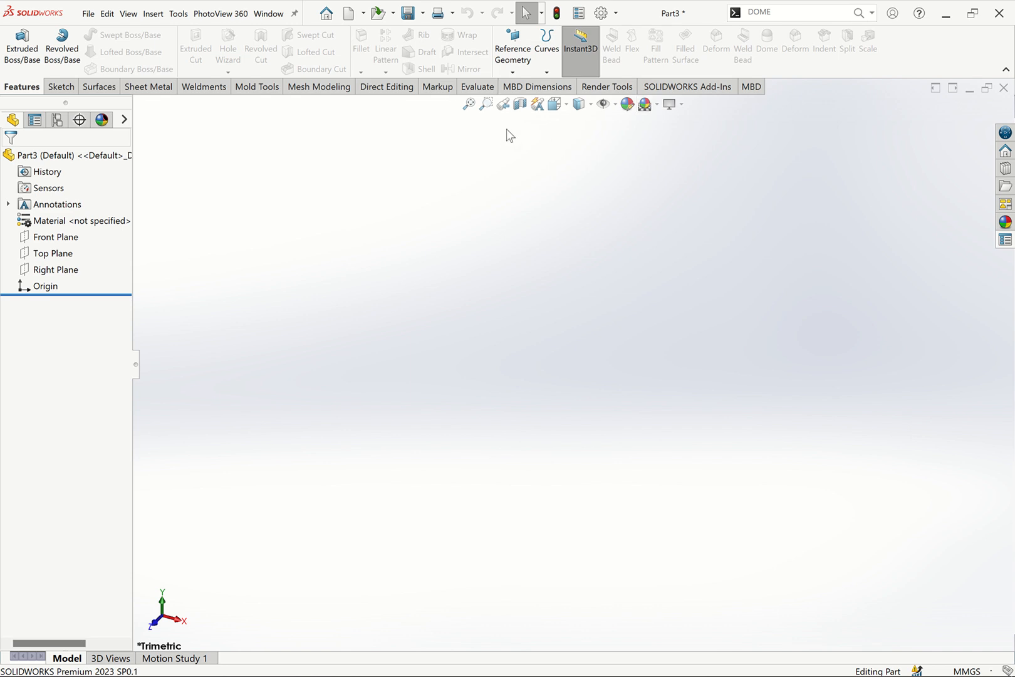
Review the display style and view orientation options available for the empty part.
left_click(591, 104)
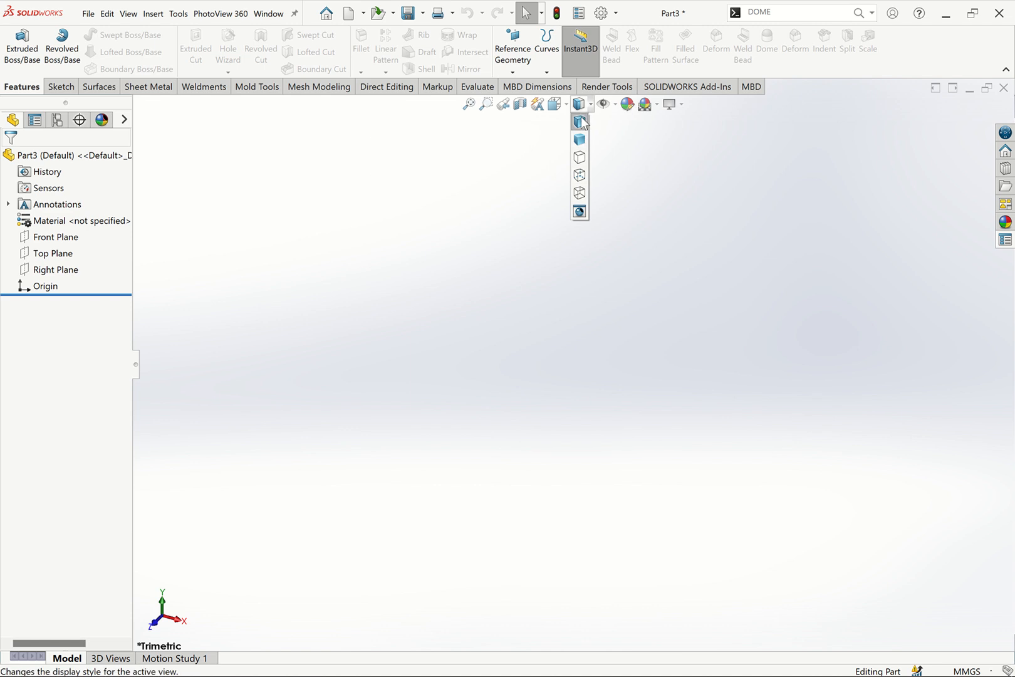
left_click(579, 126)
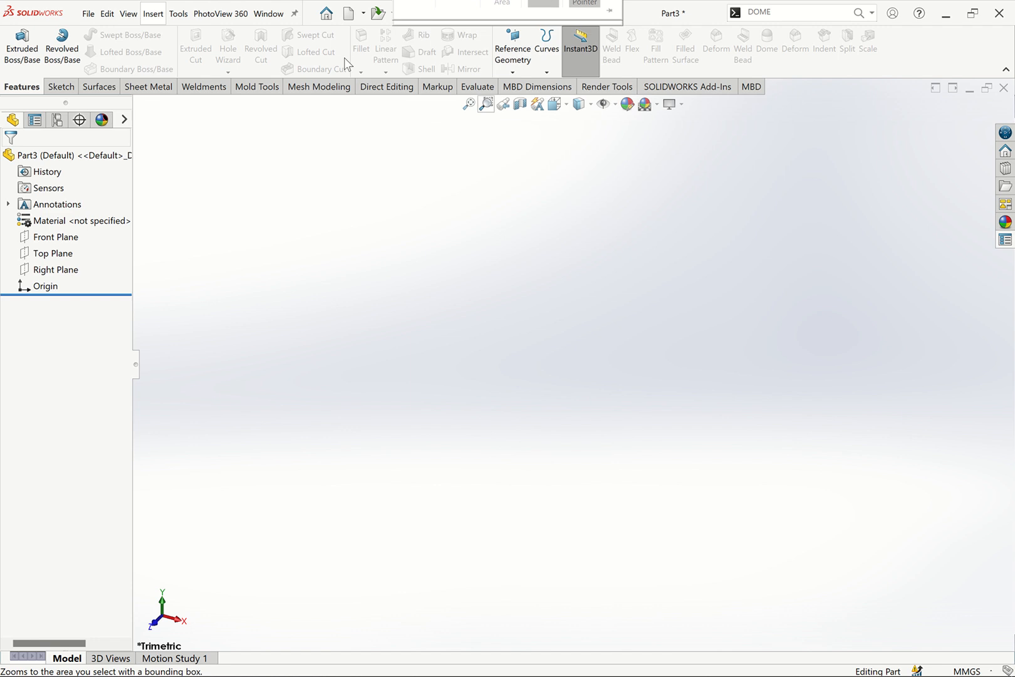
left_click(588, 114)
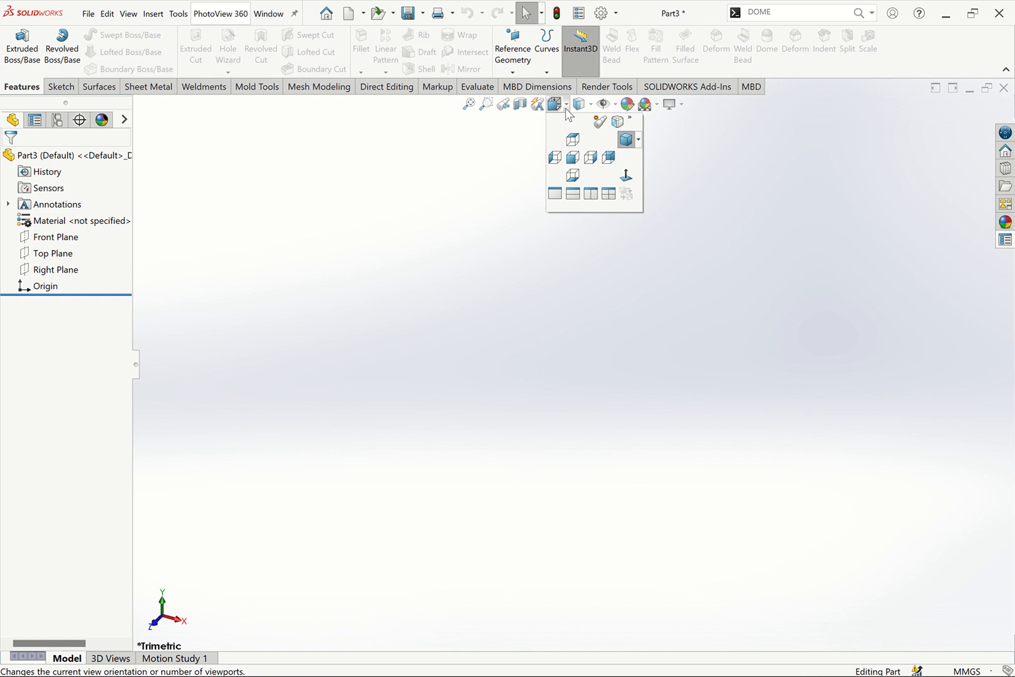
mouse_move(556, 104)
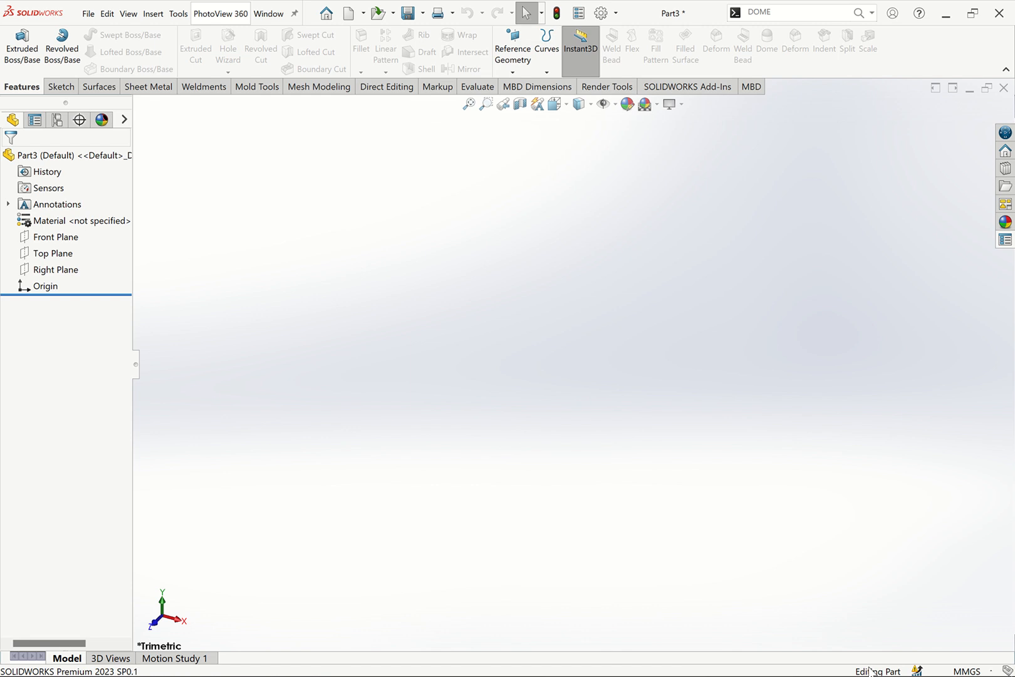
mouse_move(917, 670)
Open the recent "office table design" assembly.
left_click(89, 14)
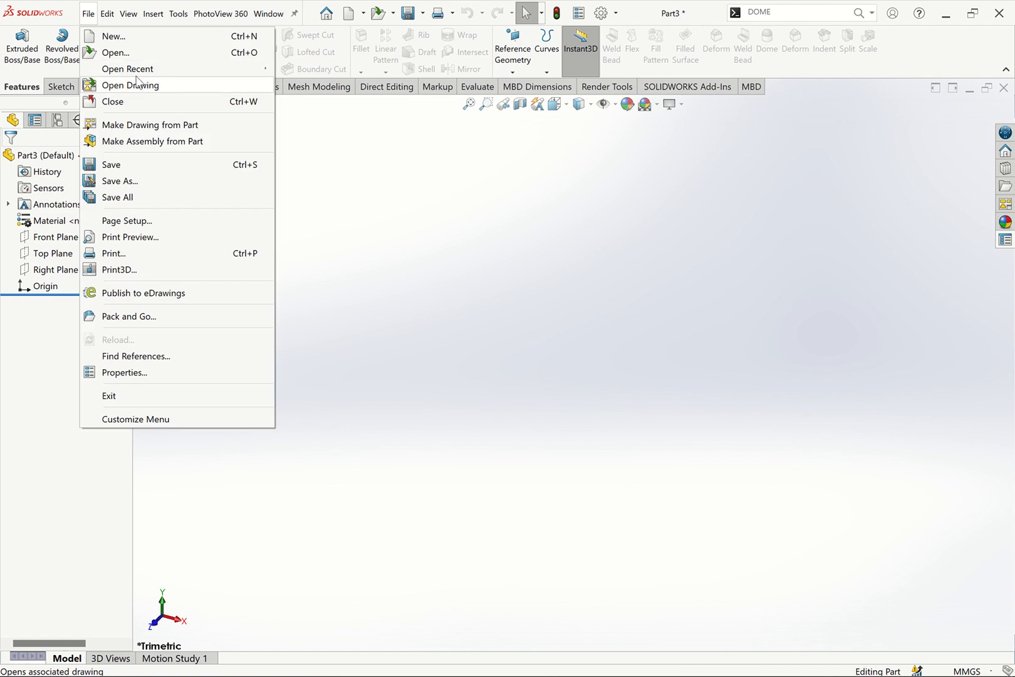
mouse_move(141, 70)
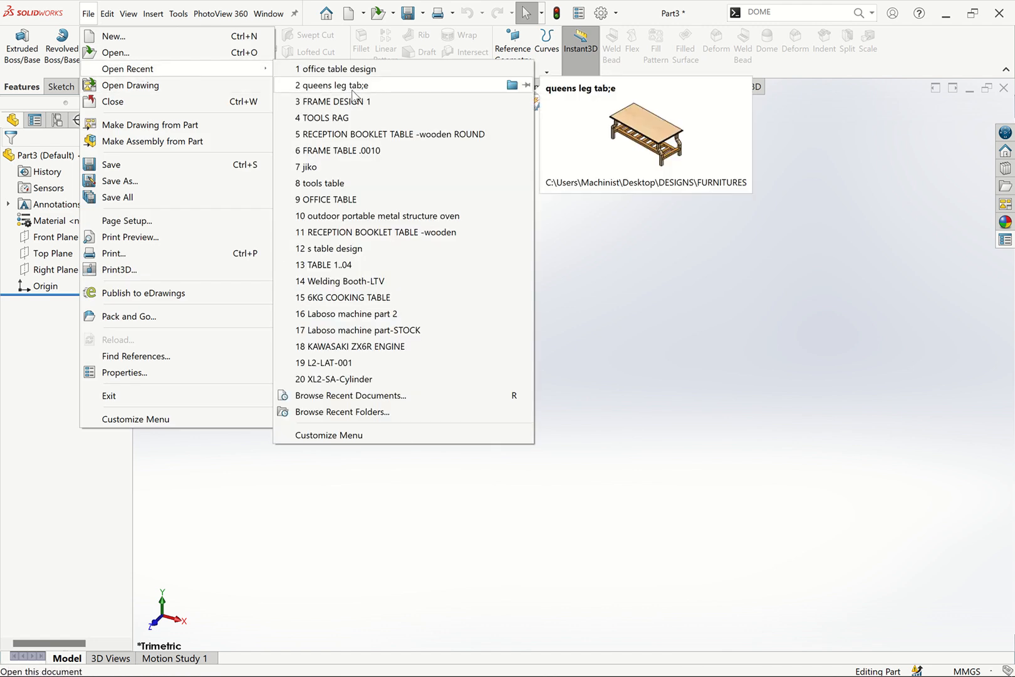
left_click(362, 68)
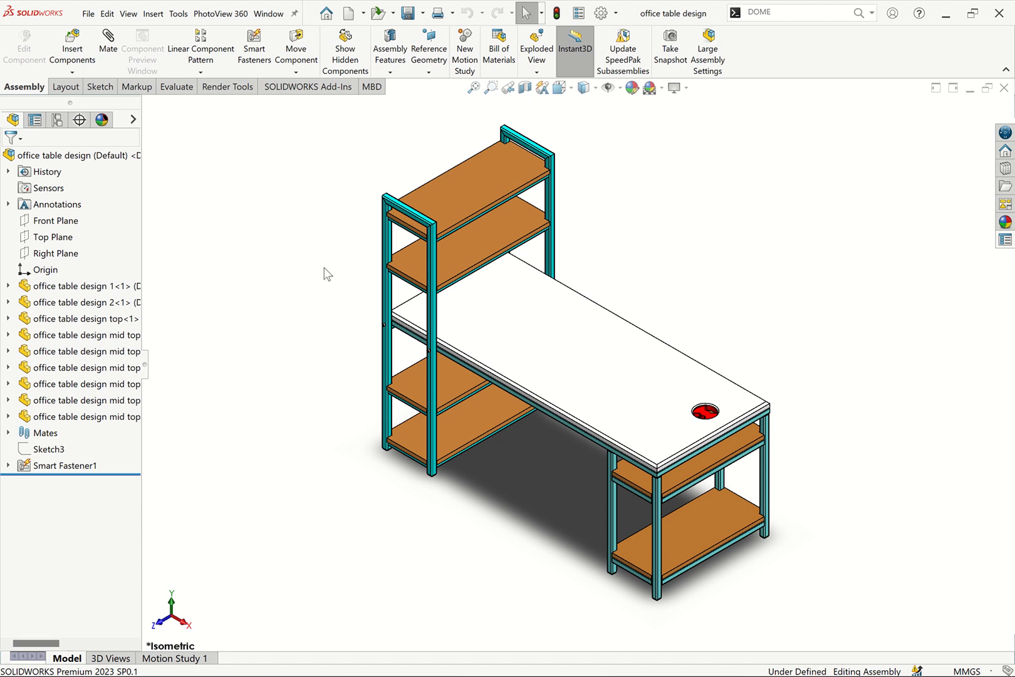
View the office table assembly from the front, back, left and right in turn.
key("ctrl+1")
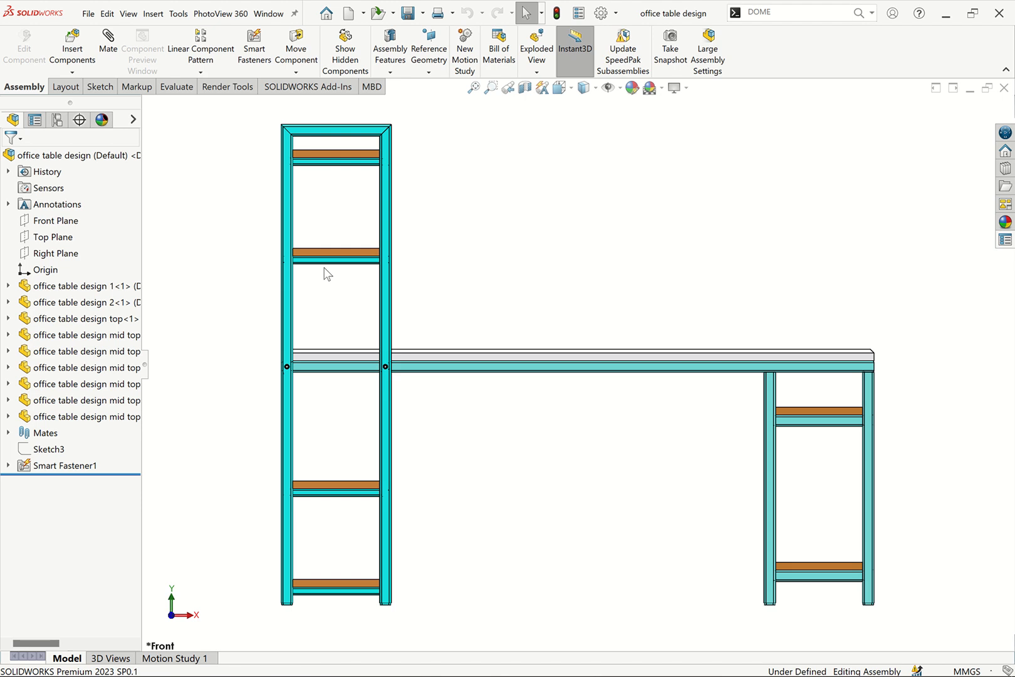
left_click(572, 92)
key("ctrl+2")
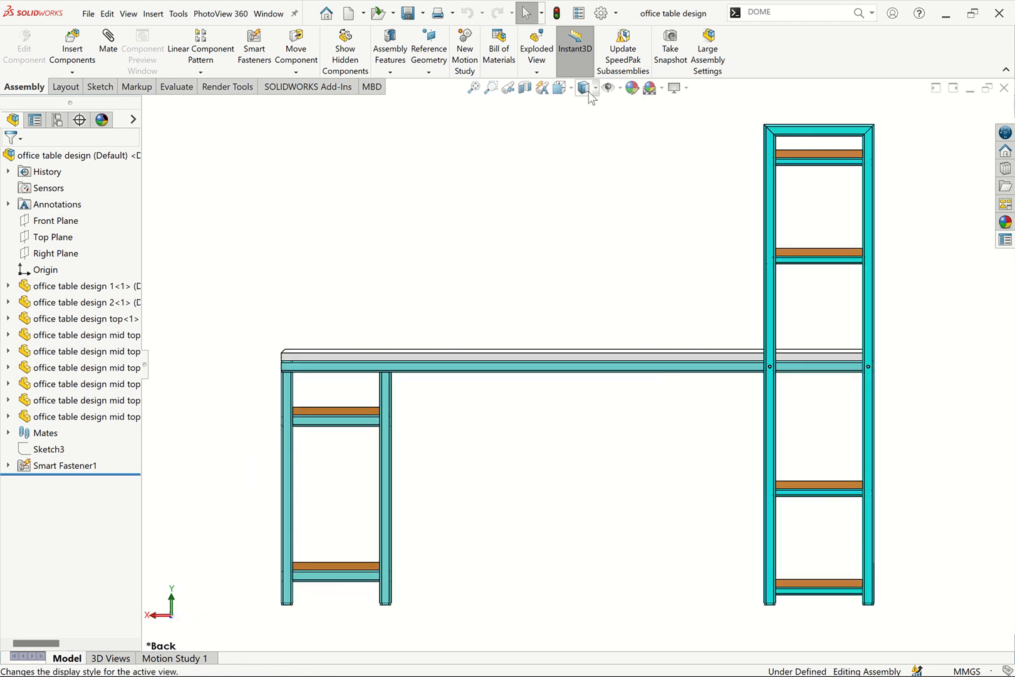
left_click(573, 91)
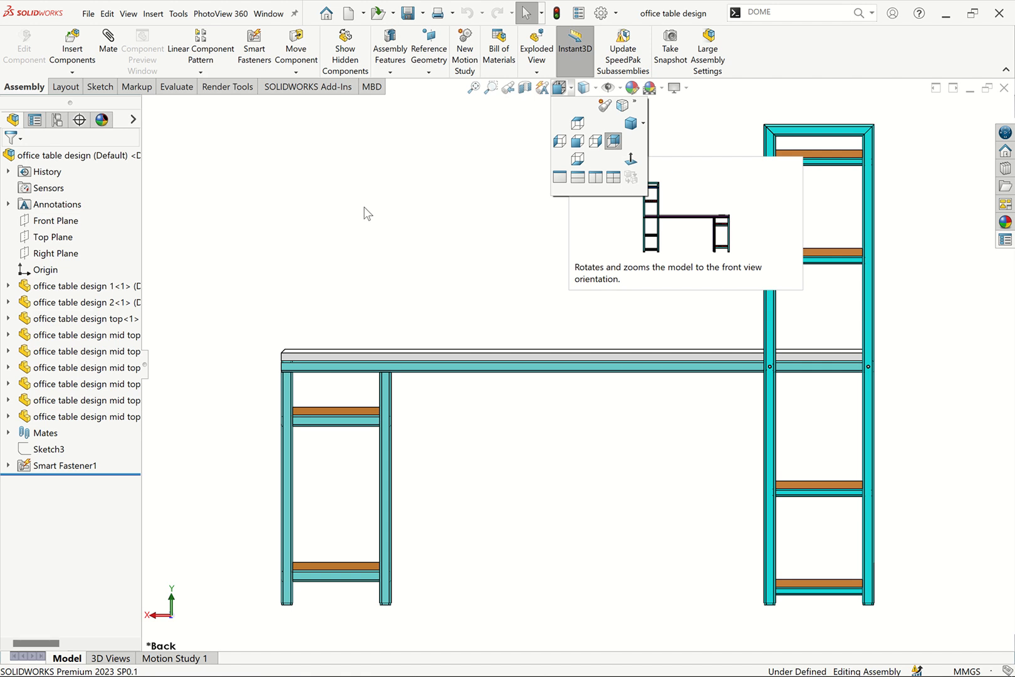
key("ctrl+3")
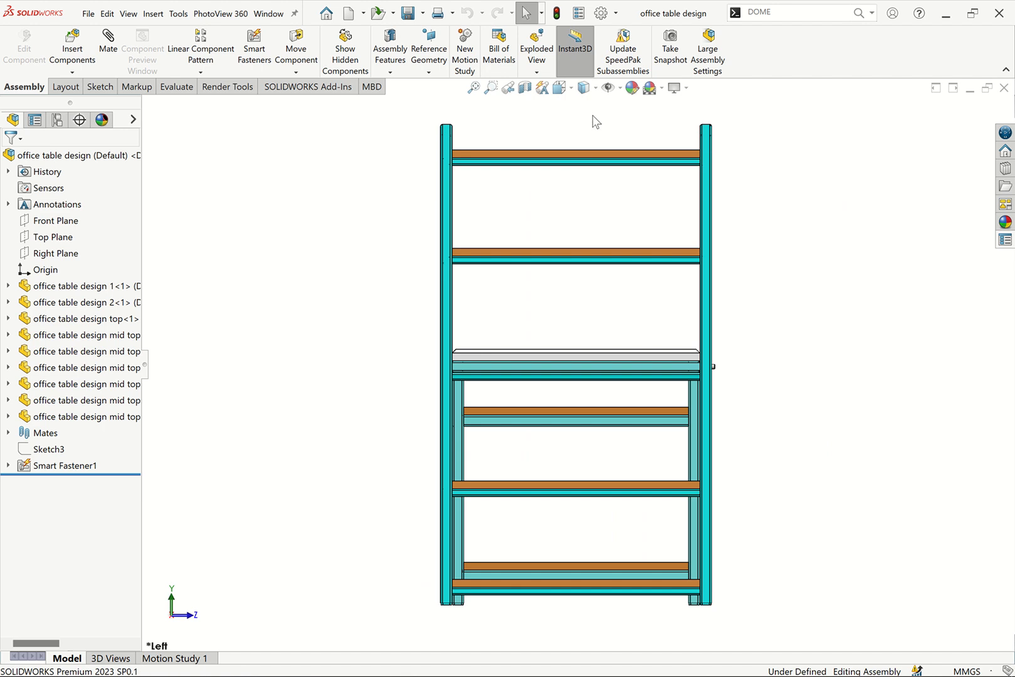
left_click(567, 89)
key("ctrl+4")
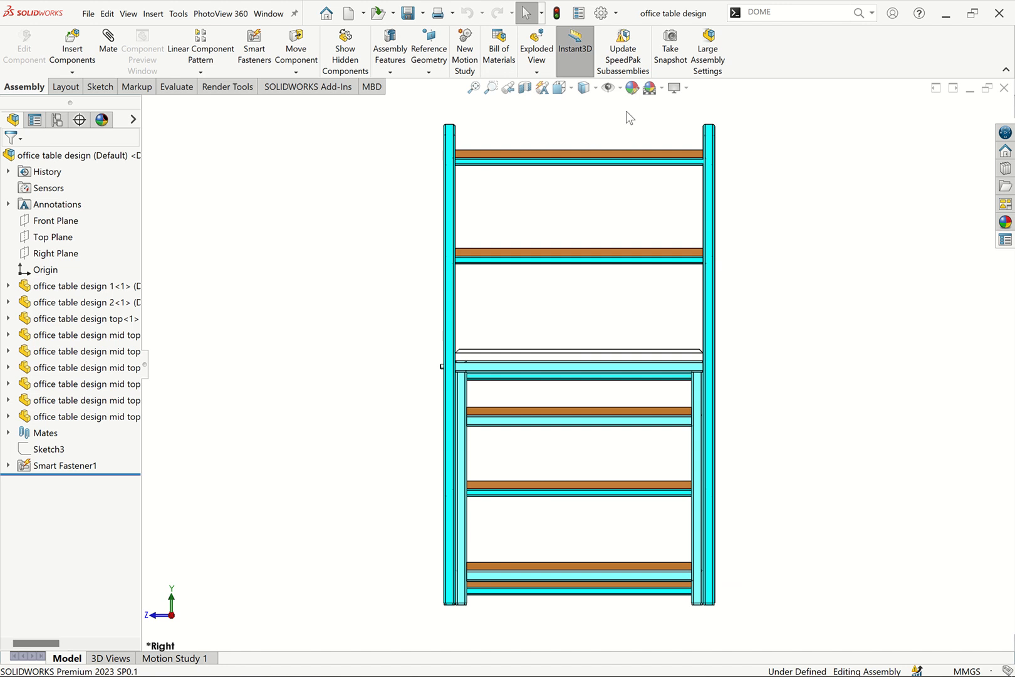
View the table assembly from the top and bottom, and return it to the isometric orientation.
left_click(596, 93)
left_click(572, 93)
key("ctrl+5")
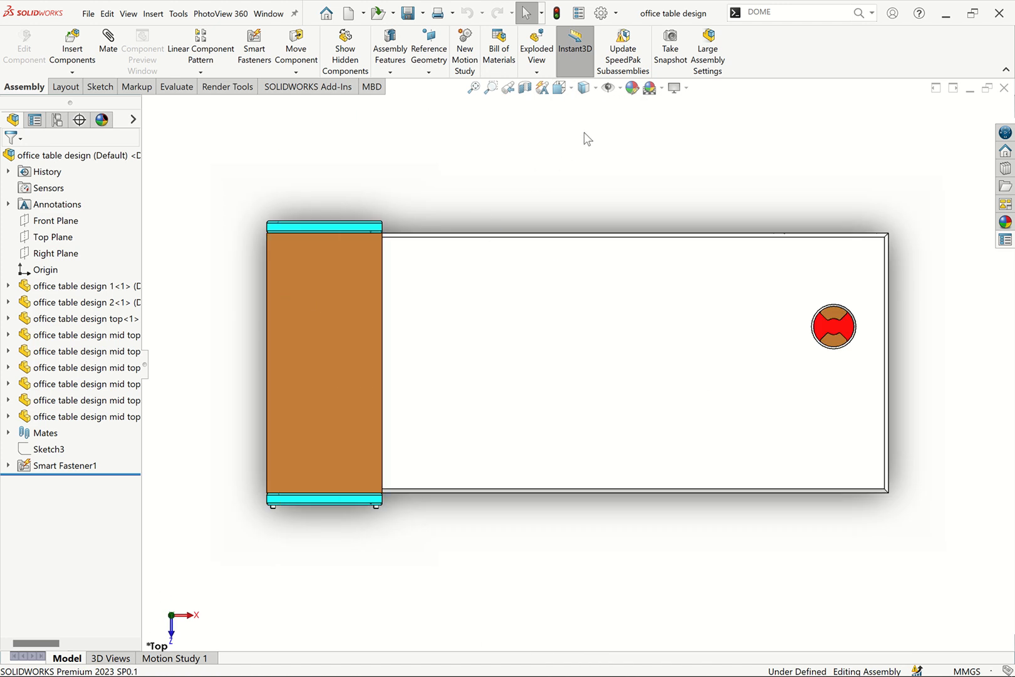
left_click(560, 87)
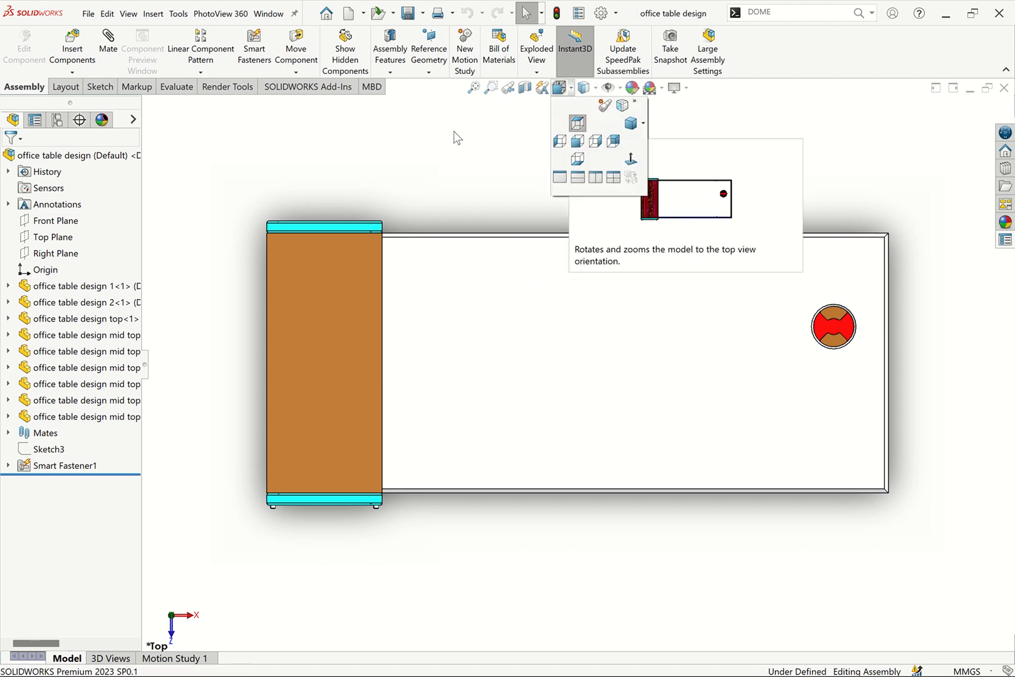
key("ctrl+6")
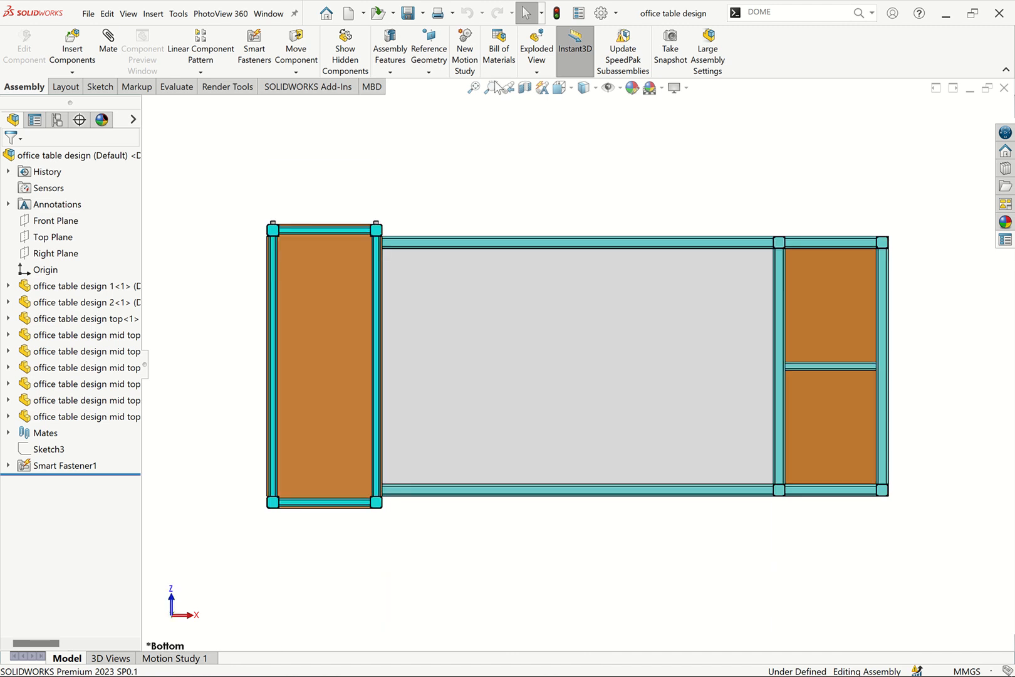
left_click(571, 92)
key("ctrl+7")
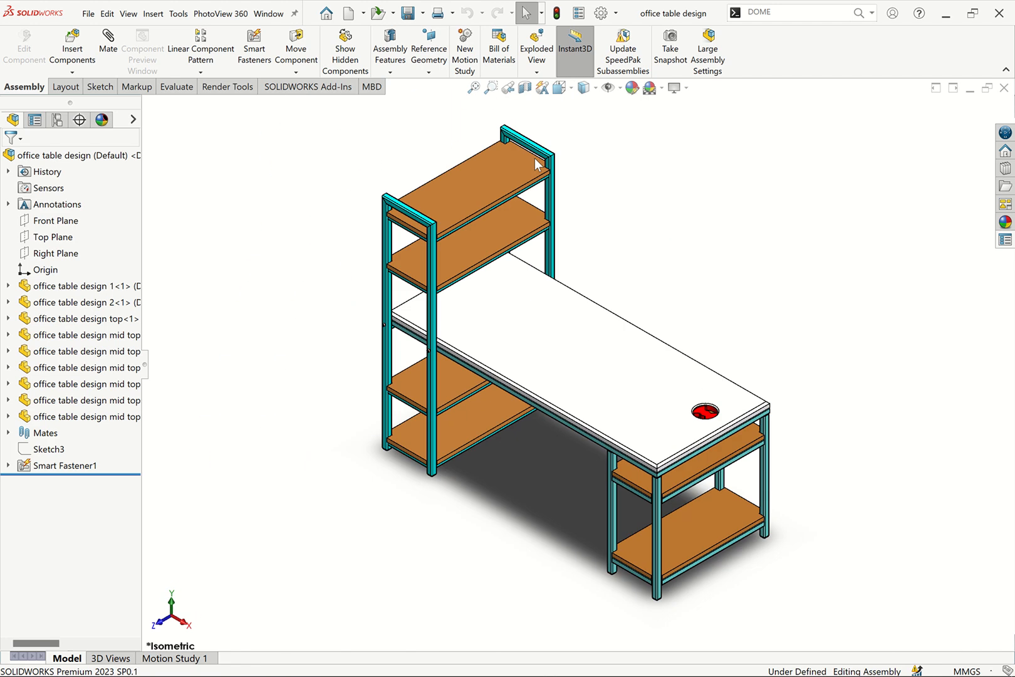
Show the table assembly in the Dimetric orientation and switch it to Trimetric.
left_click(559, 87)
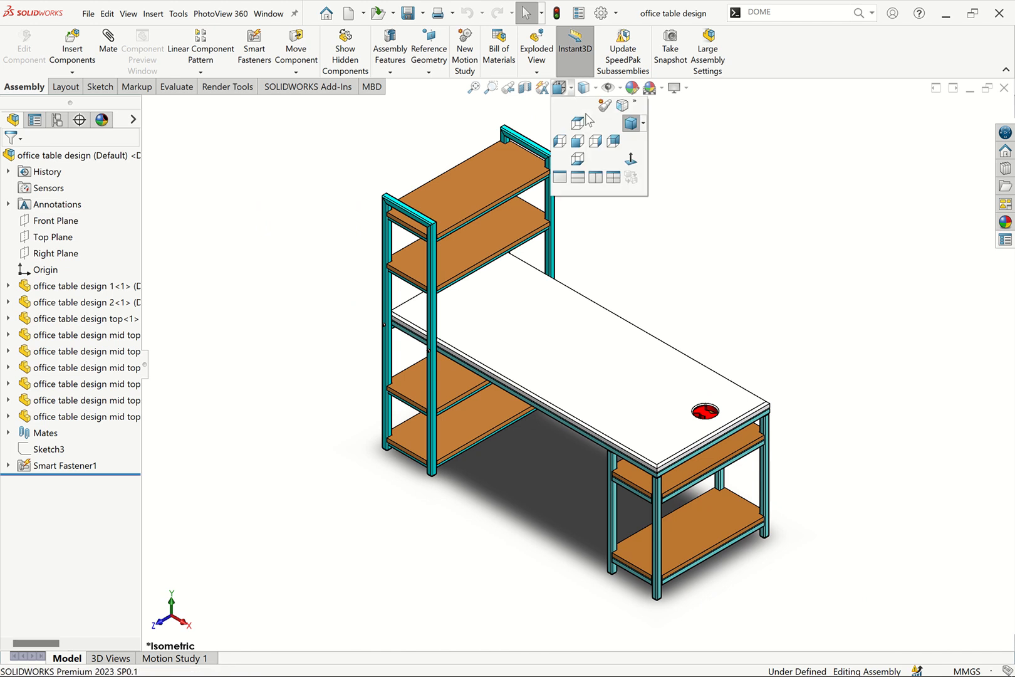
left_click(643, 124)
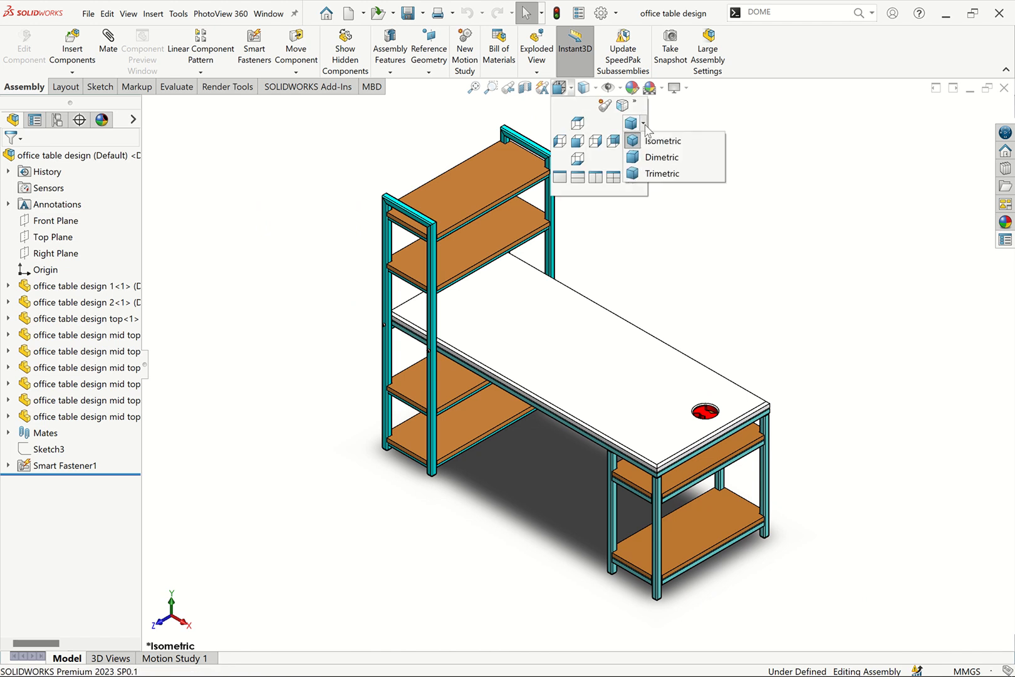
left_click(661, 158)
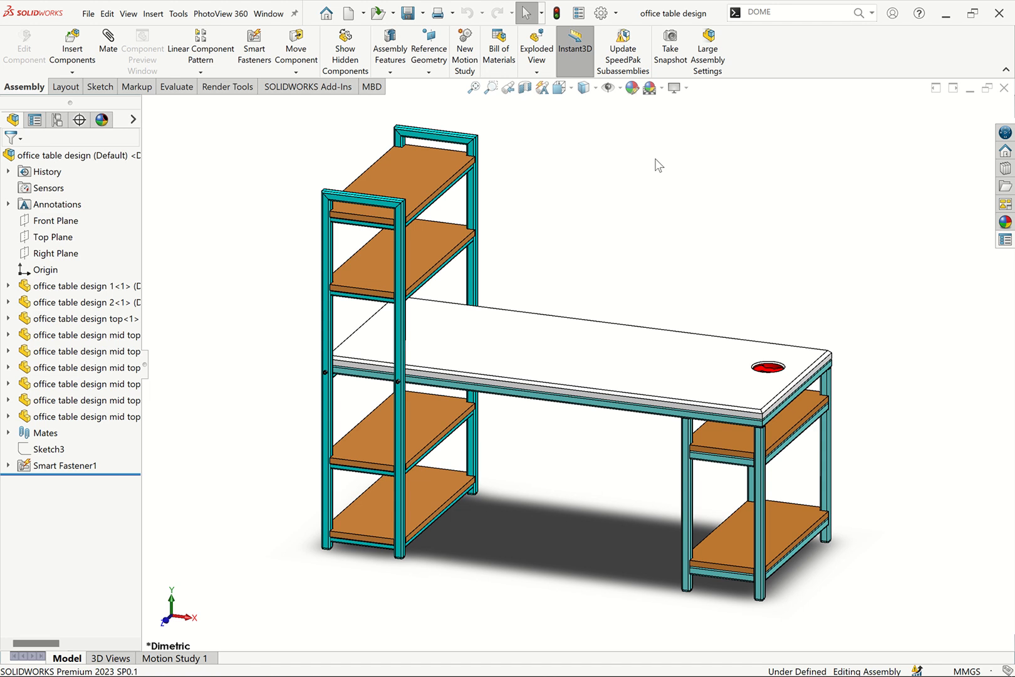
left_click(575, 93)
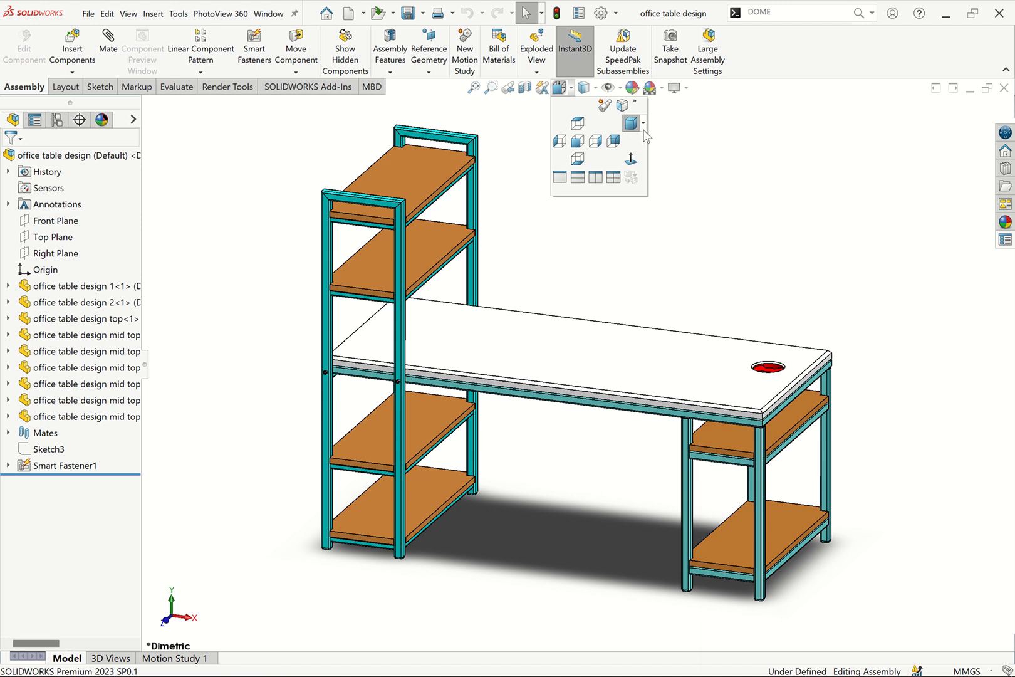
left_click(643, 123)
left_click(651, 176)
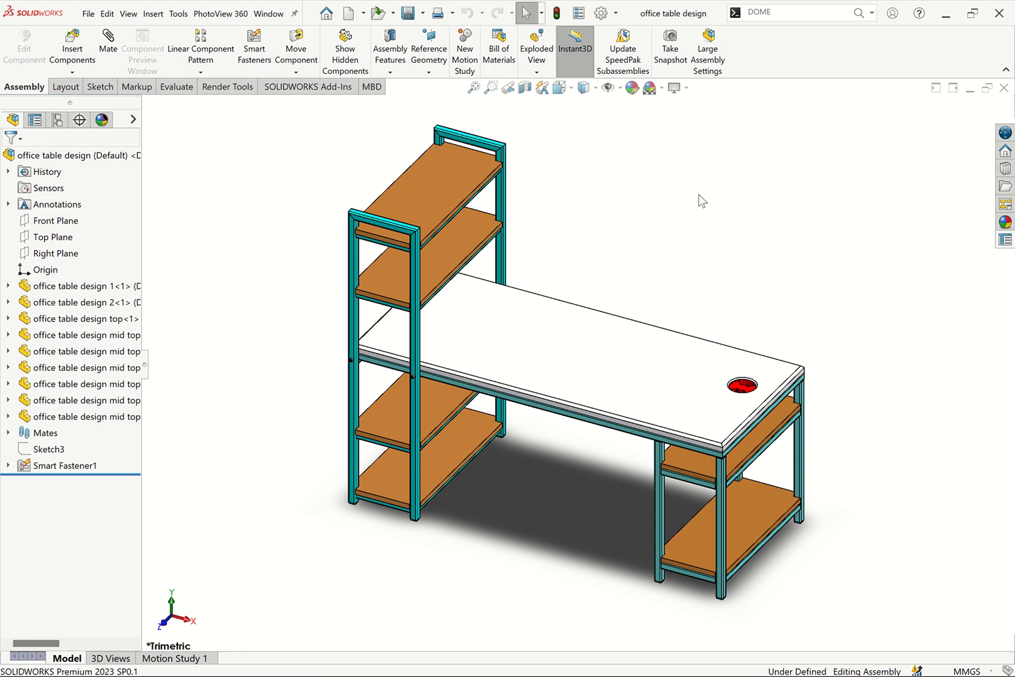
Review the display styles and the Isometric, Dimetric and Trimetric options, and close the list without choosing any.
left_click(585, 89)
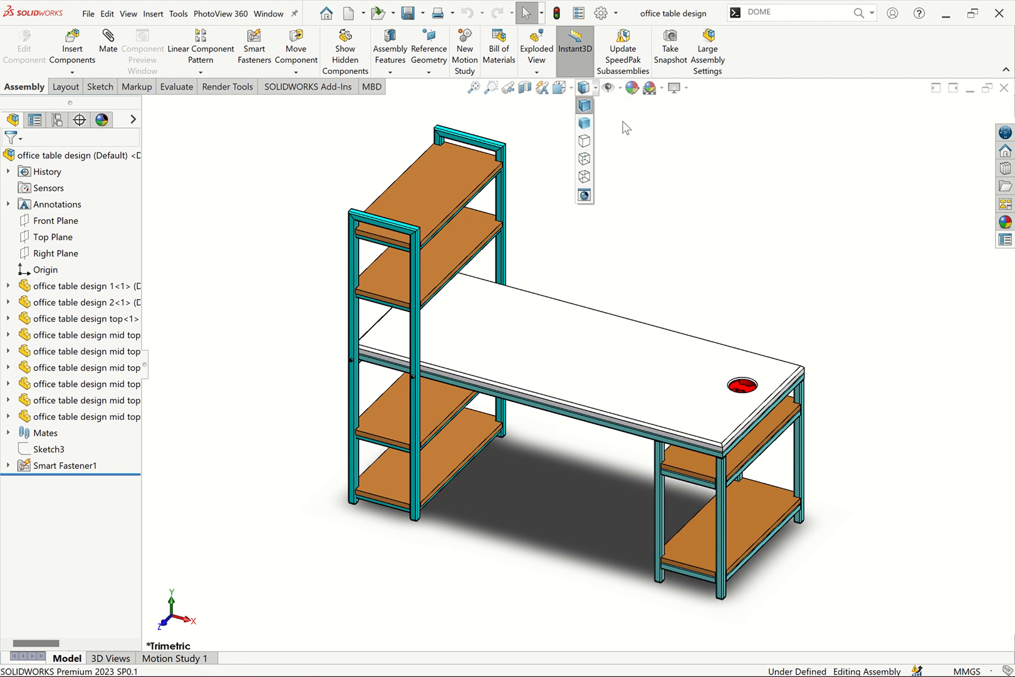
mouse_move(567, 90)
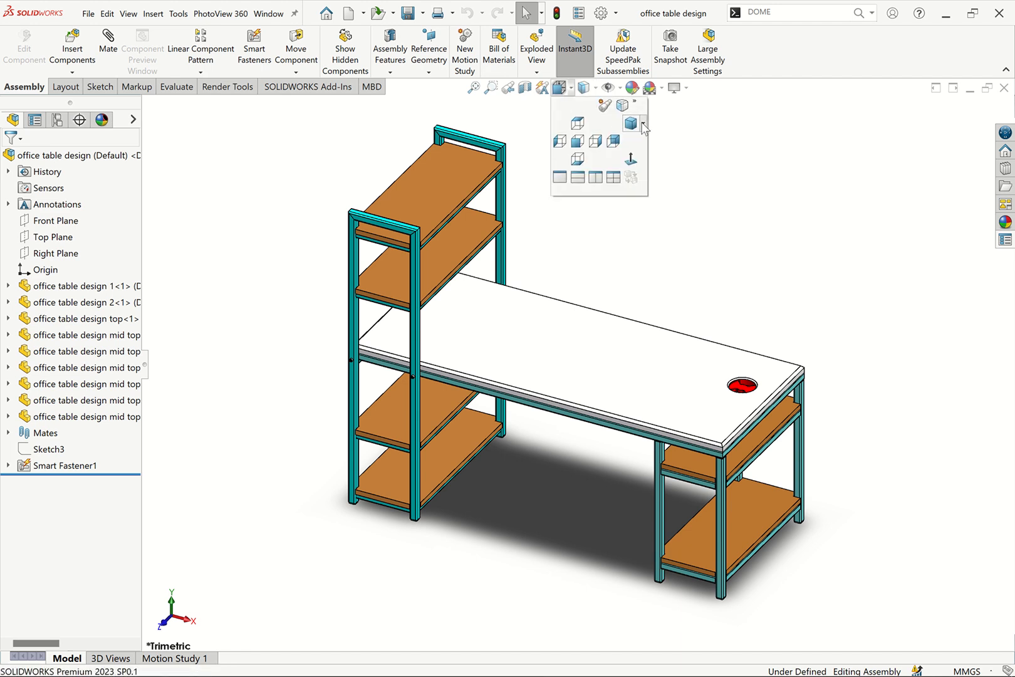
left_click(642, 124)
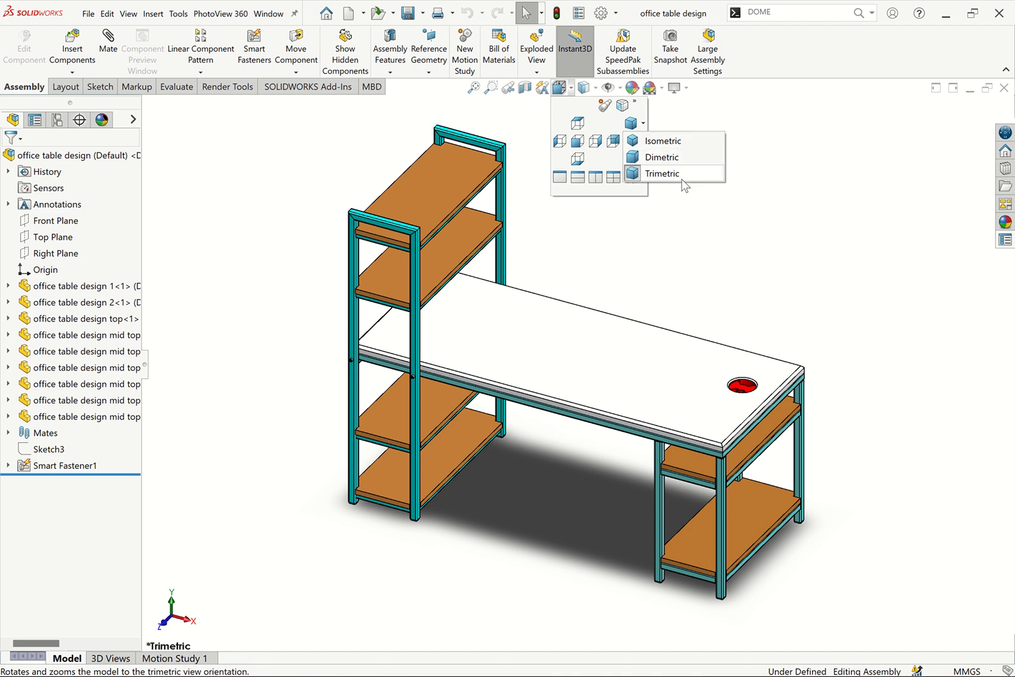
left_click(640, 234)
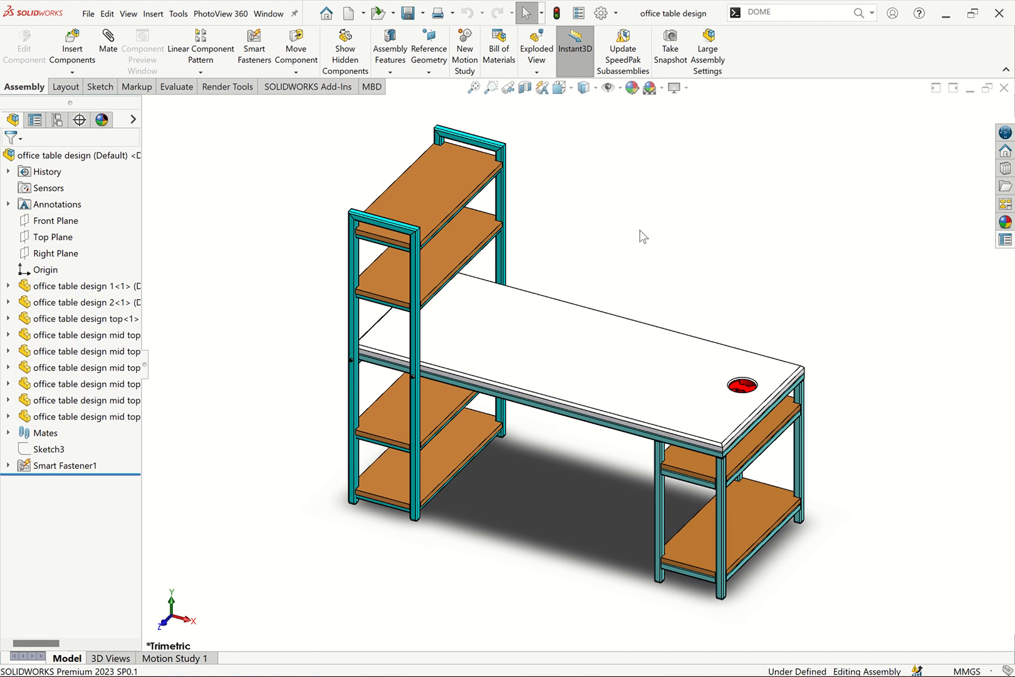
Show the assembly in a single viewport, and split the graphics area into two stacked viewports with top and front views.
key("space")
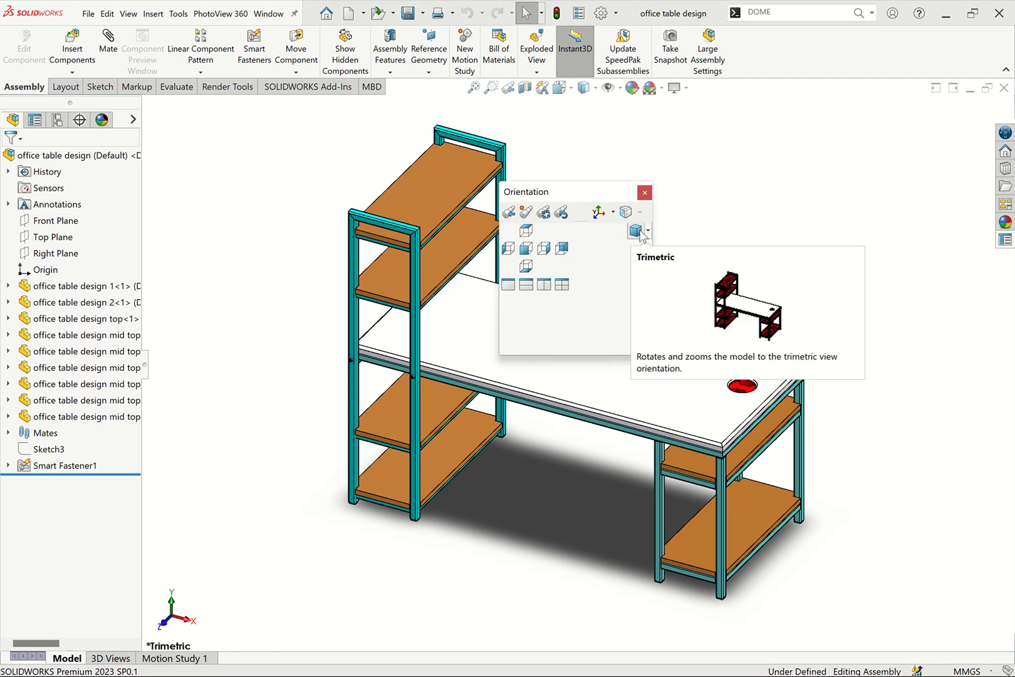
left_click(508, 285)
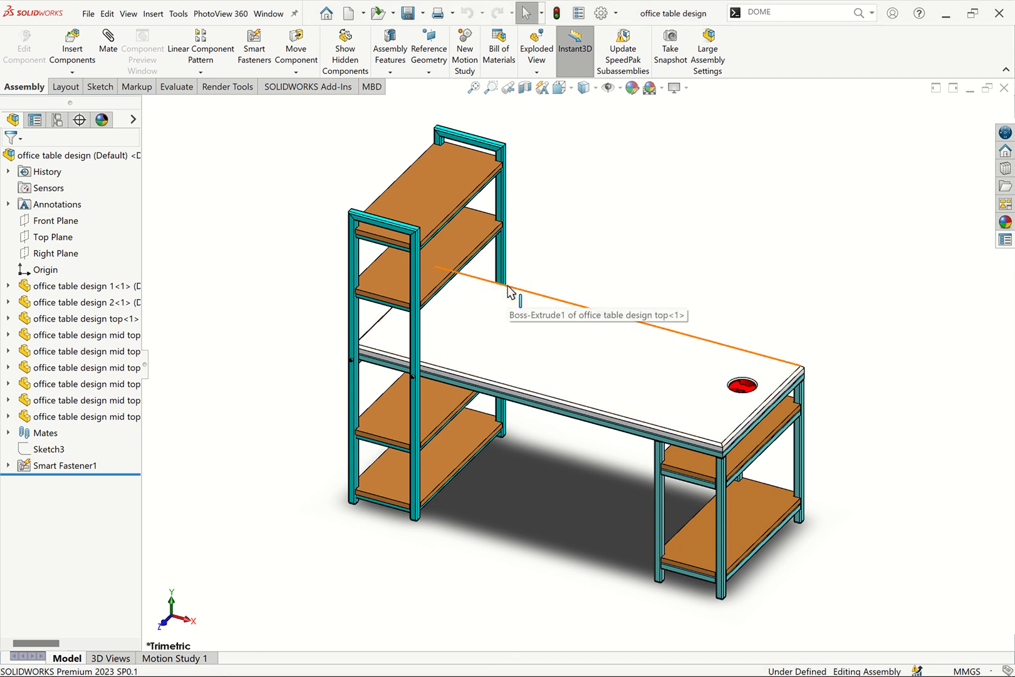
key("space")
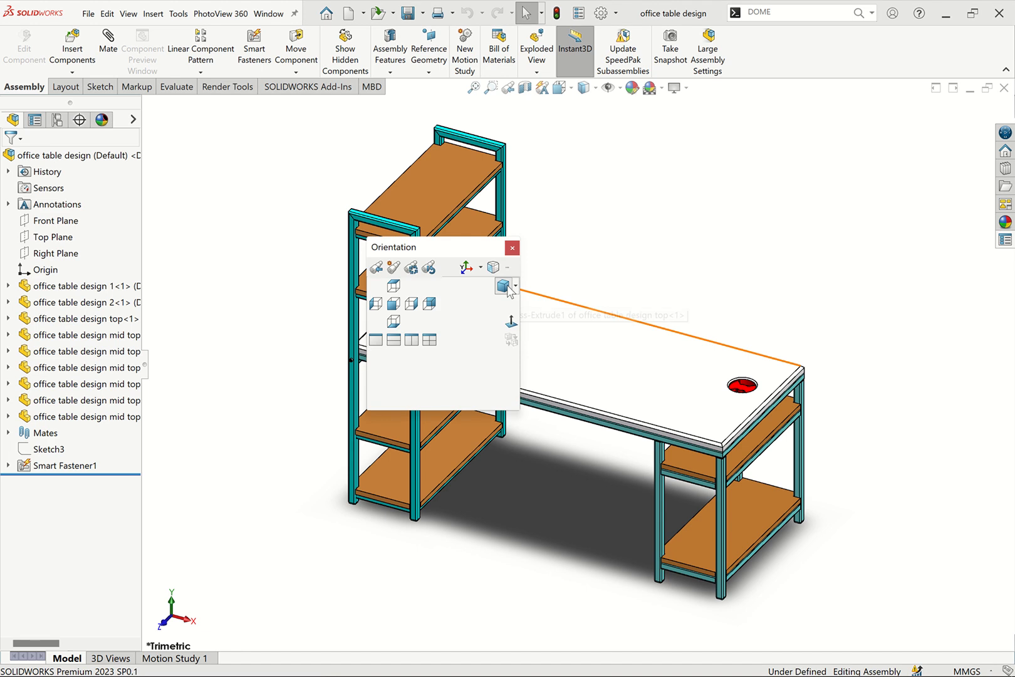
left_click(397, 343)
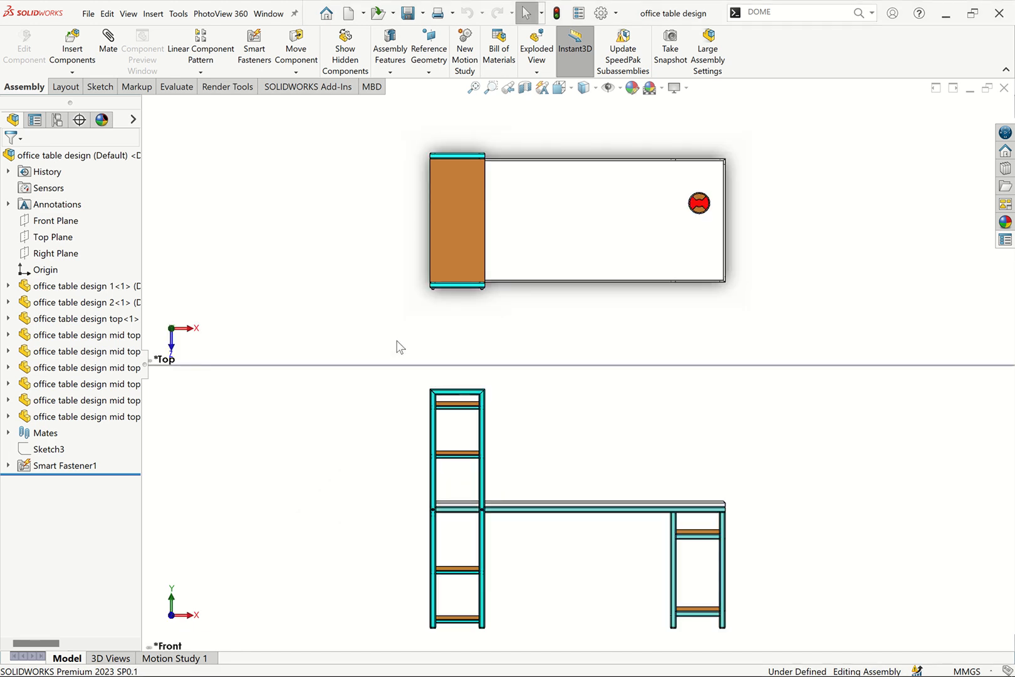
Split the graphics area into two side-by-side viewports, and switch it to a four-viewport layout.
key("space")
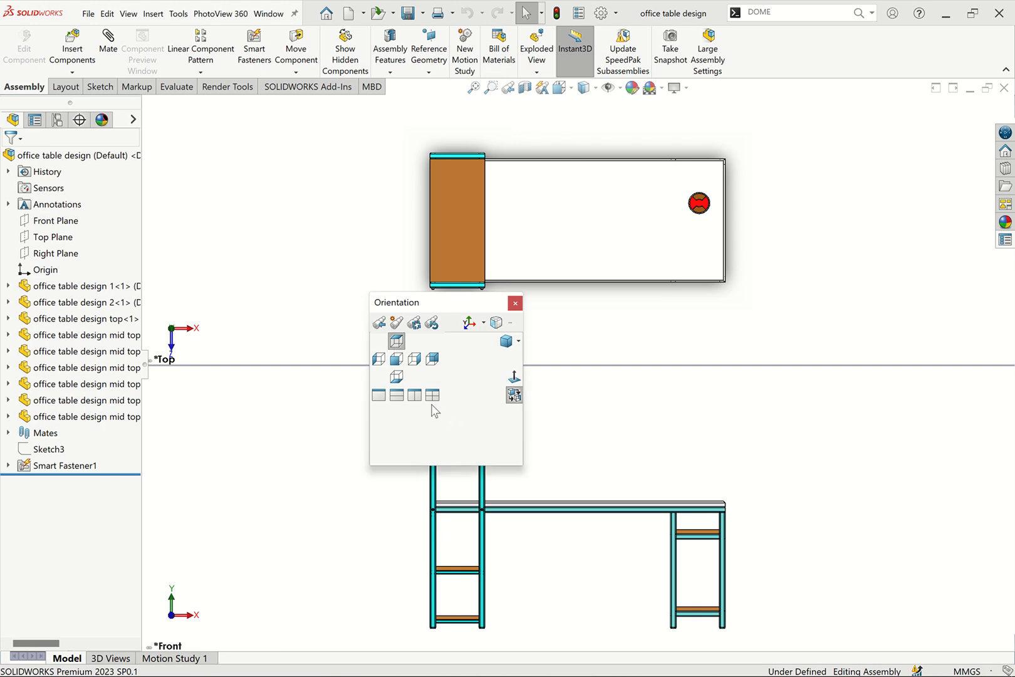
left_click(415, 396)
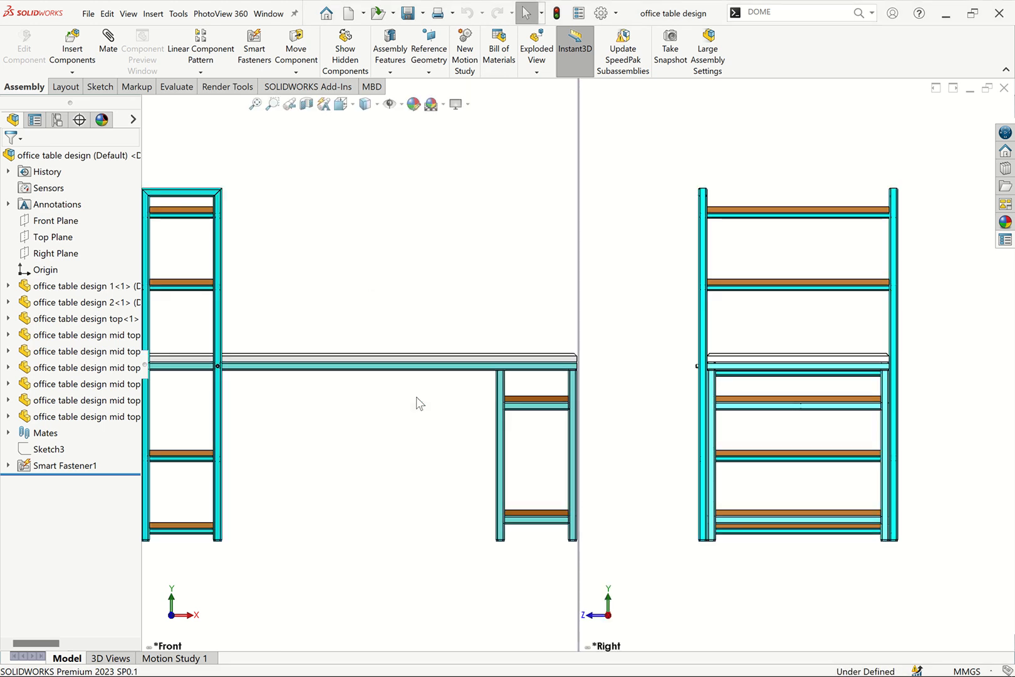
key("space")
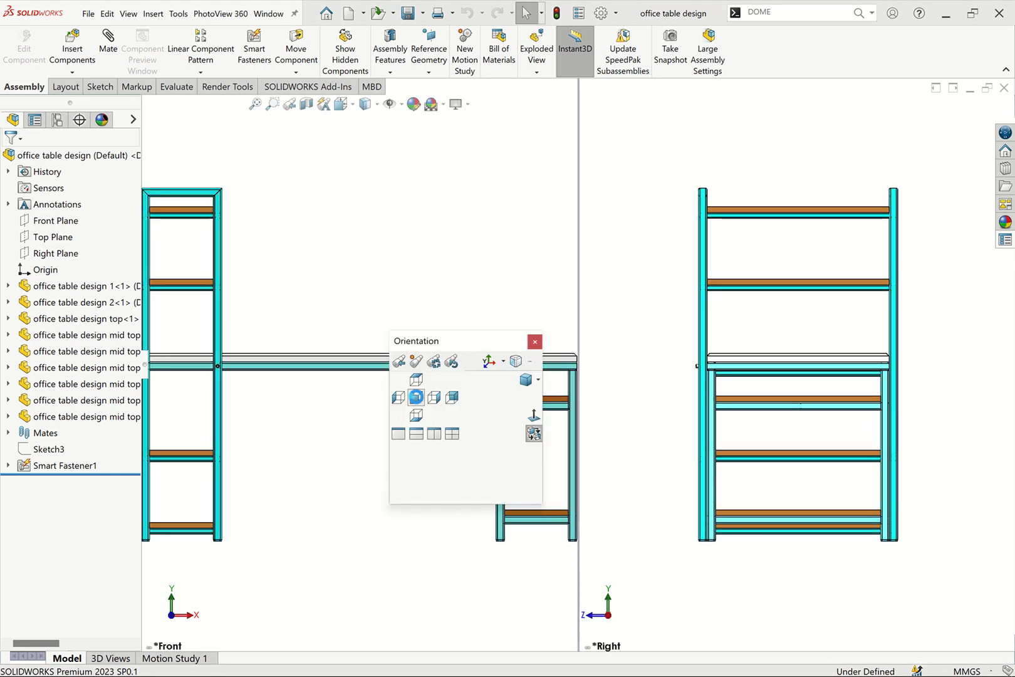
left_click(456, 435)
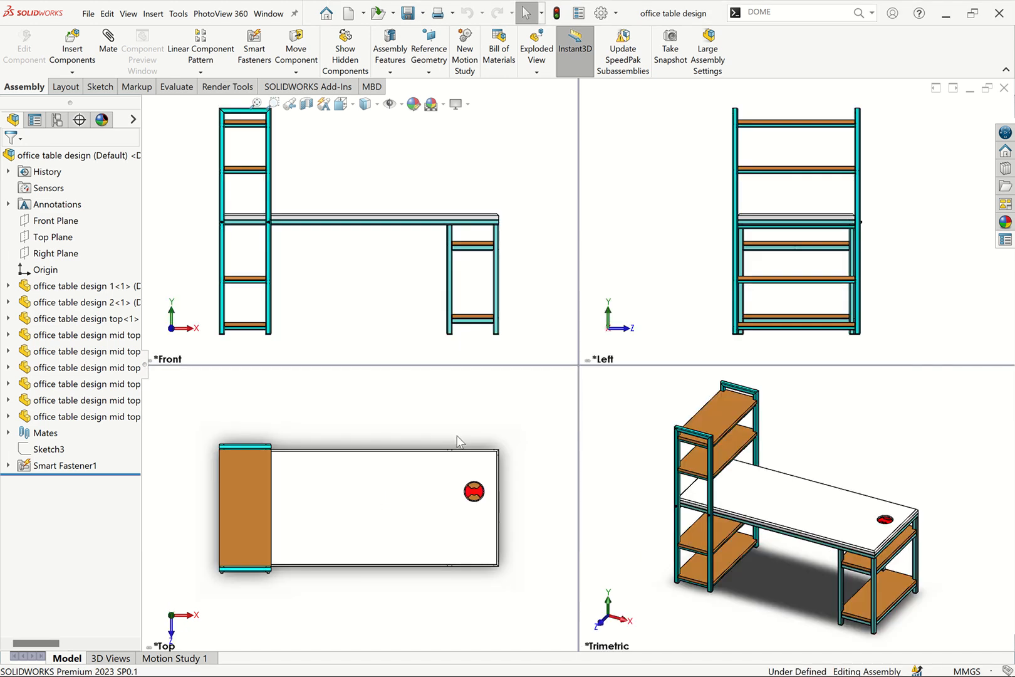
Return the graphics area to a single viewport, check the Normal To option, and show the assembly in the isometric orientation.
key("space")
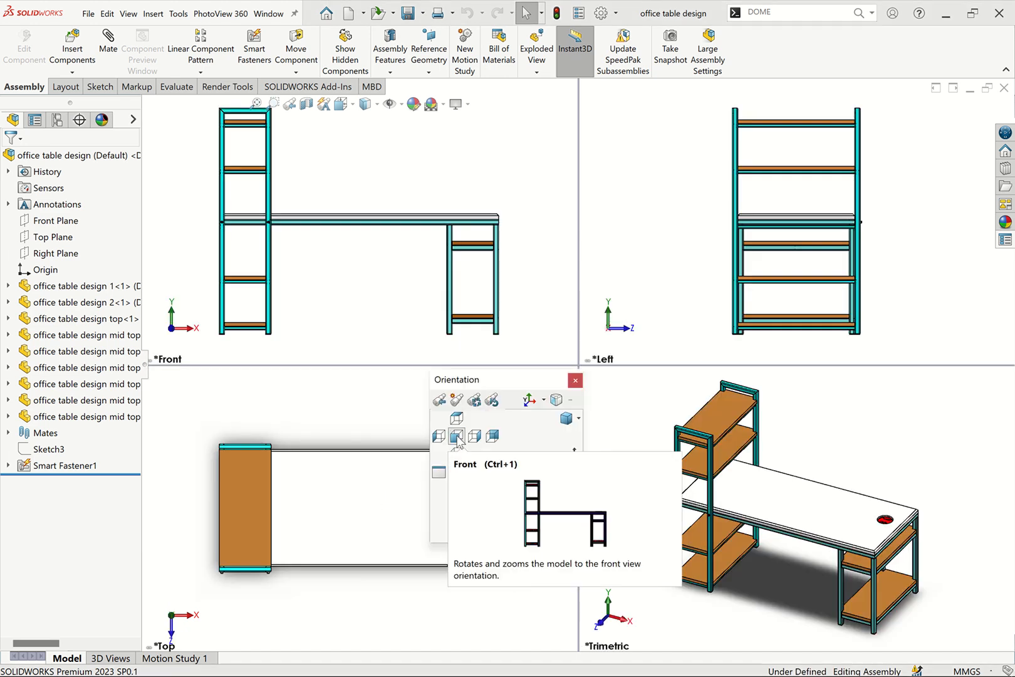
left_click(438, 468)
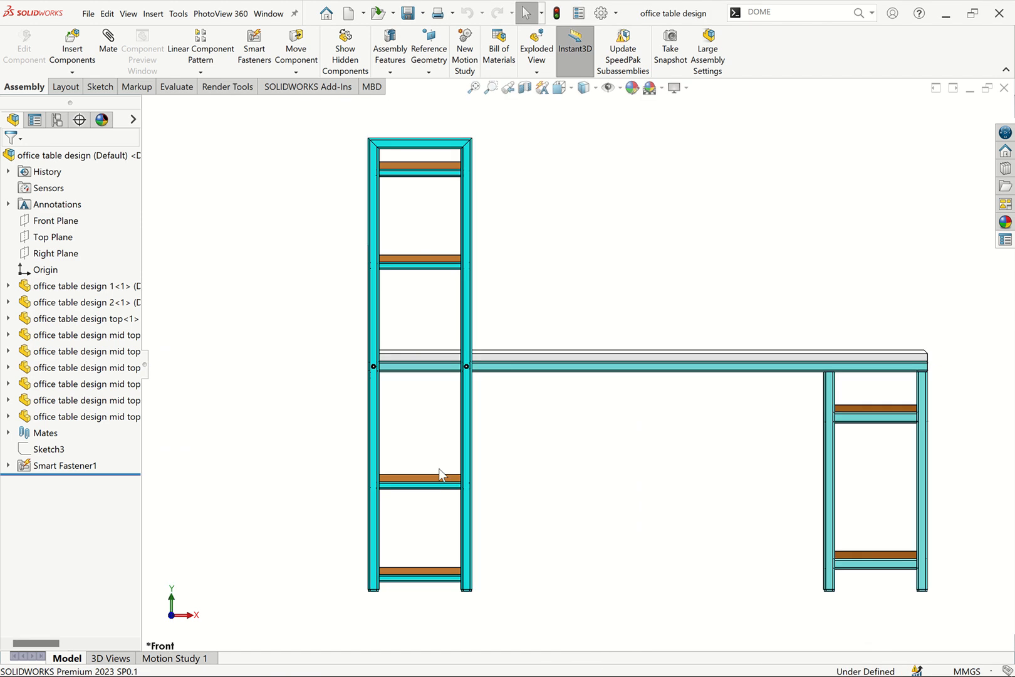
key("space")
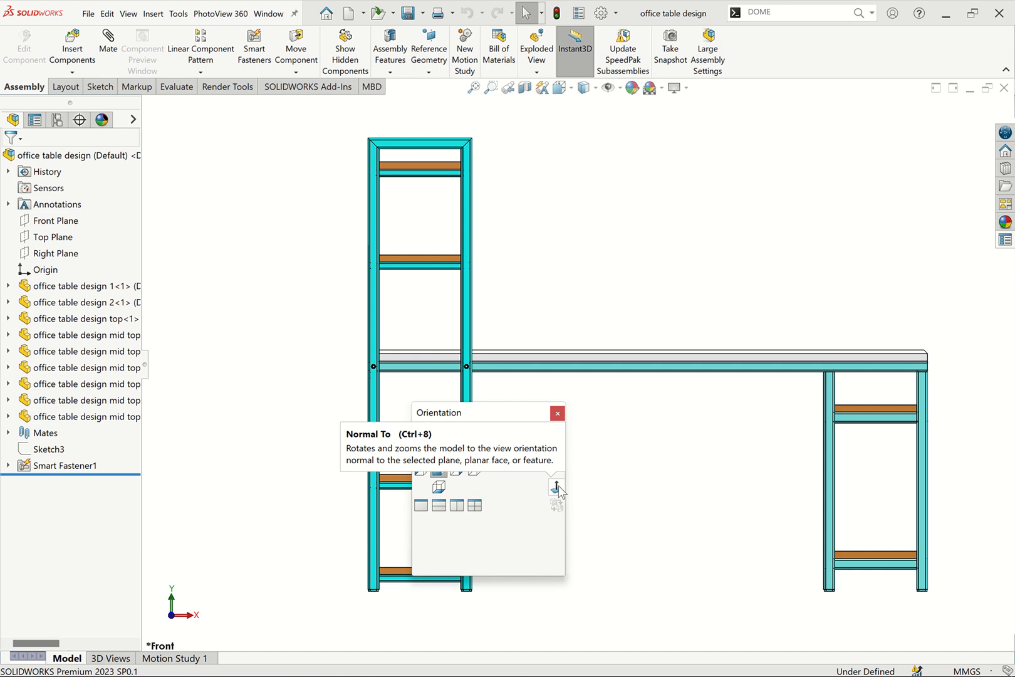
left_click(596, 318)
key("ctrl+7")
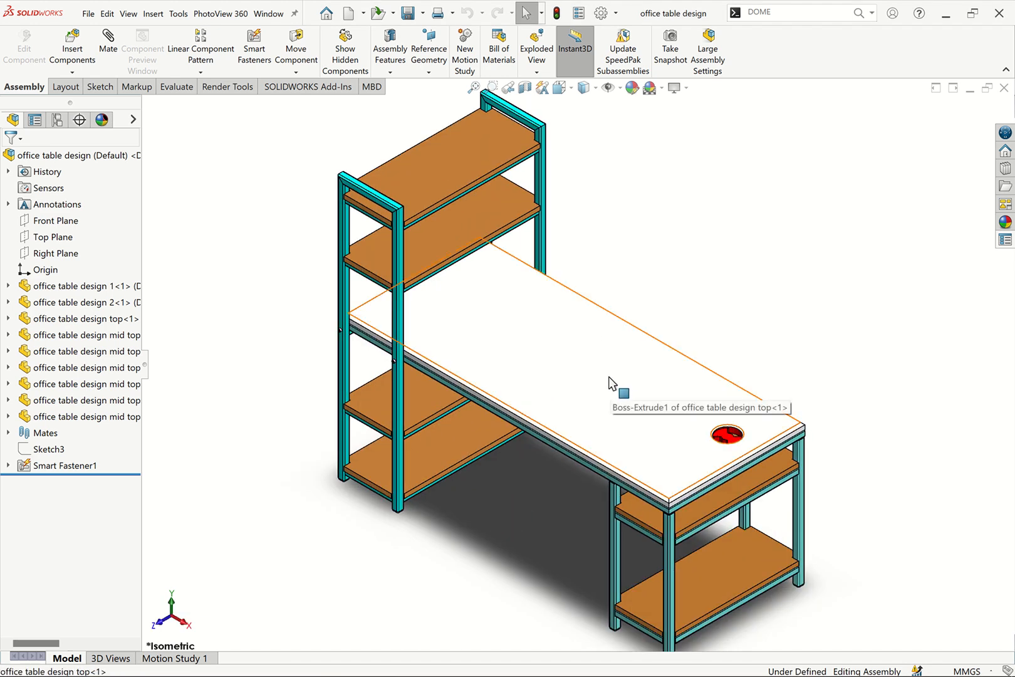
Start a sketch on the tabletop's upper face, flip the Normal To view to the opposite side and back, and exit the sketch.
left_click(617, 377)
left_click(649, 353)
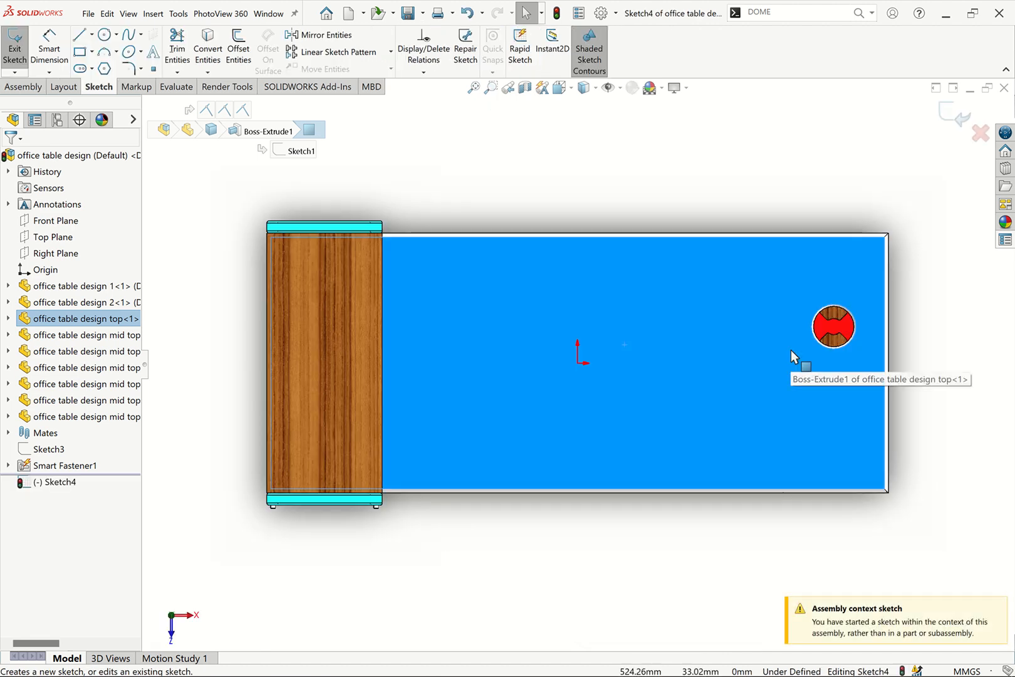
key("ctrl+8")
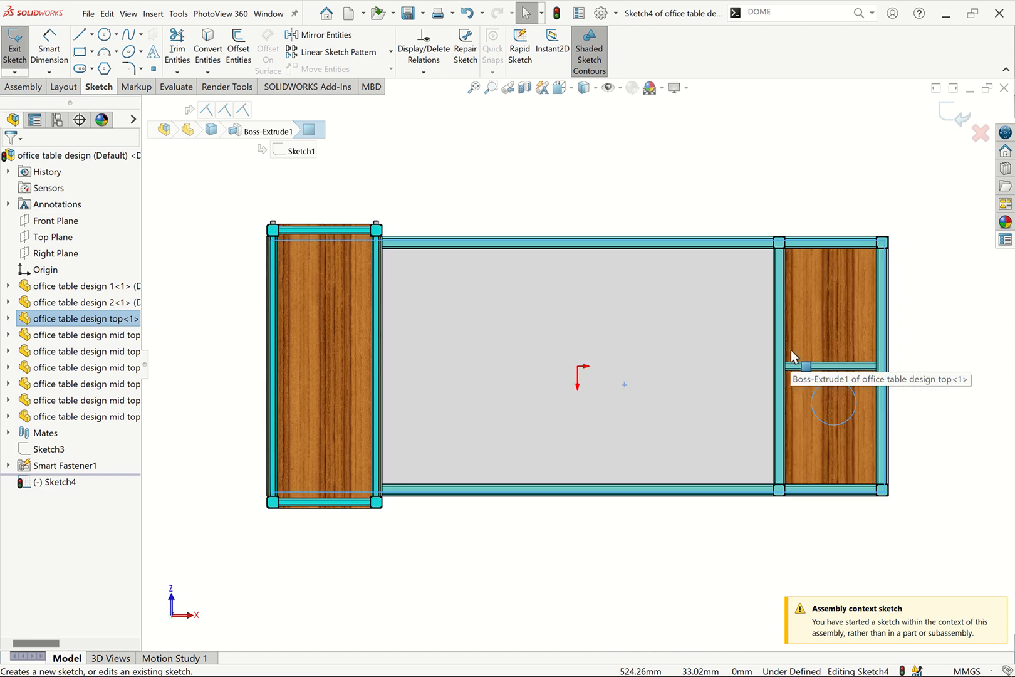
key("ctrl+8")
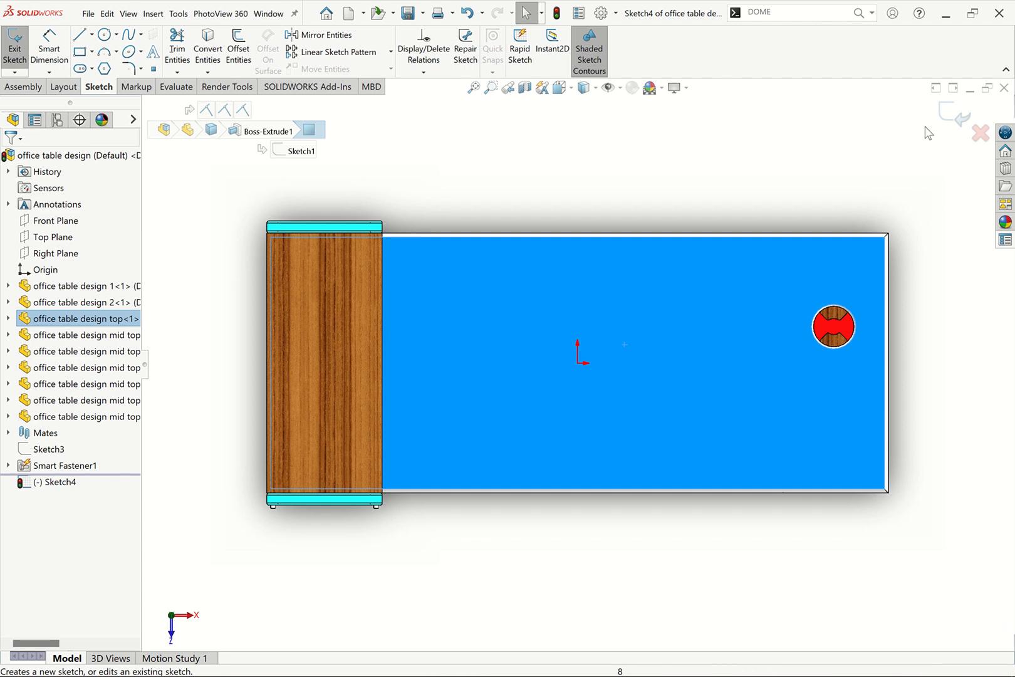
left_click(951, 114)
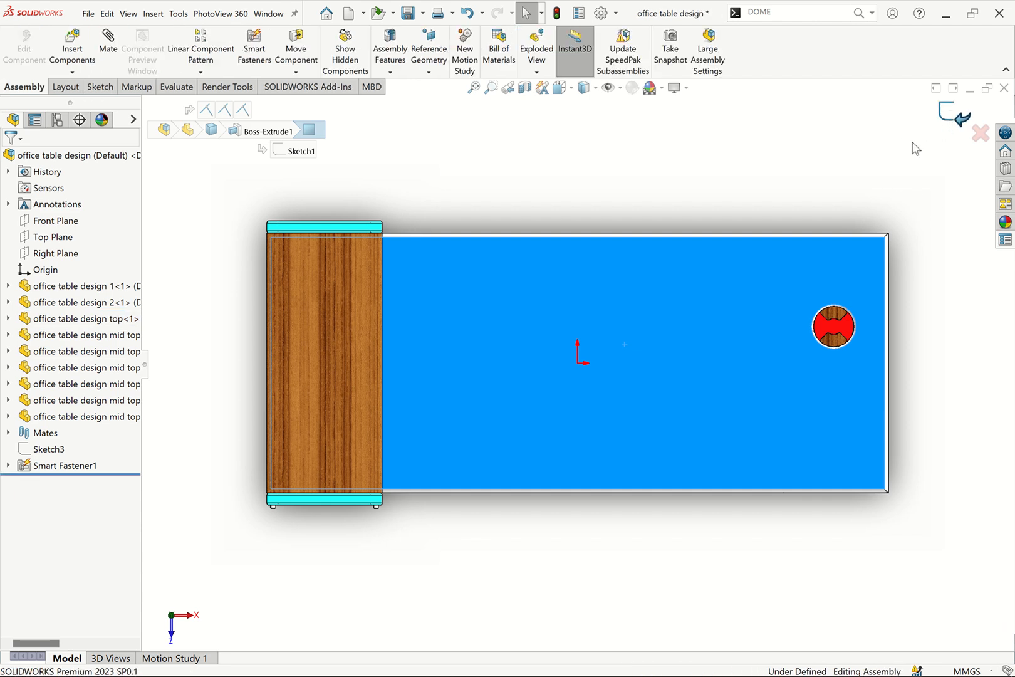
Open the shelf frame component office table design 2 in its own window from the assembly, and close it again.
key("ctrl+7")
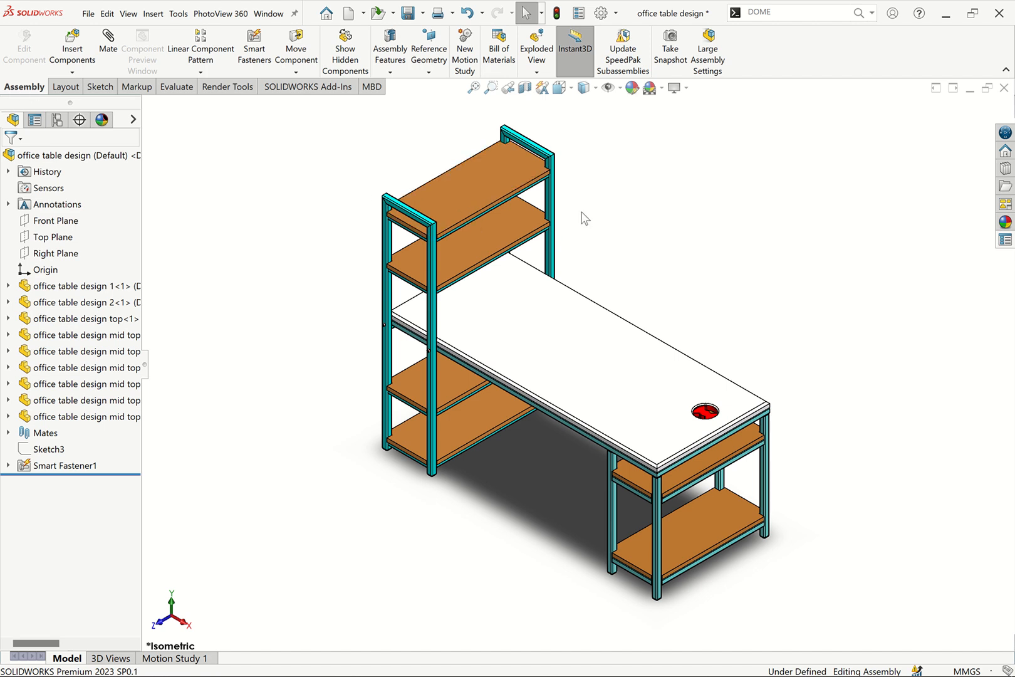
scroll(431, 243, "down", 10)
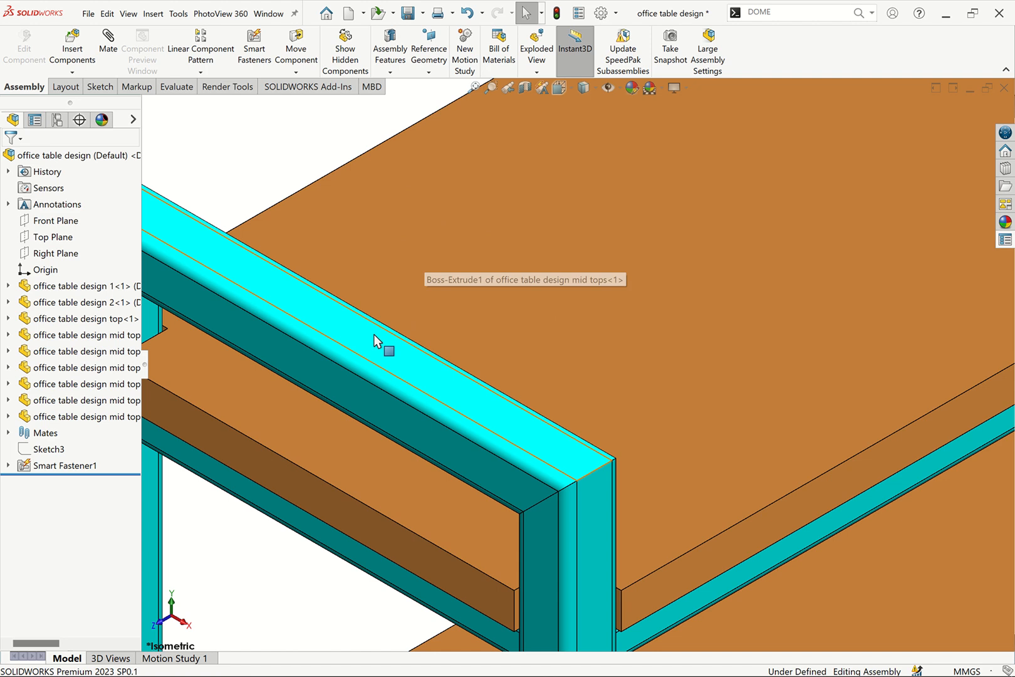
left_click(374, 336)
right_click(374, 335)
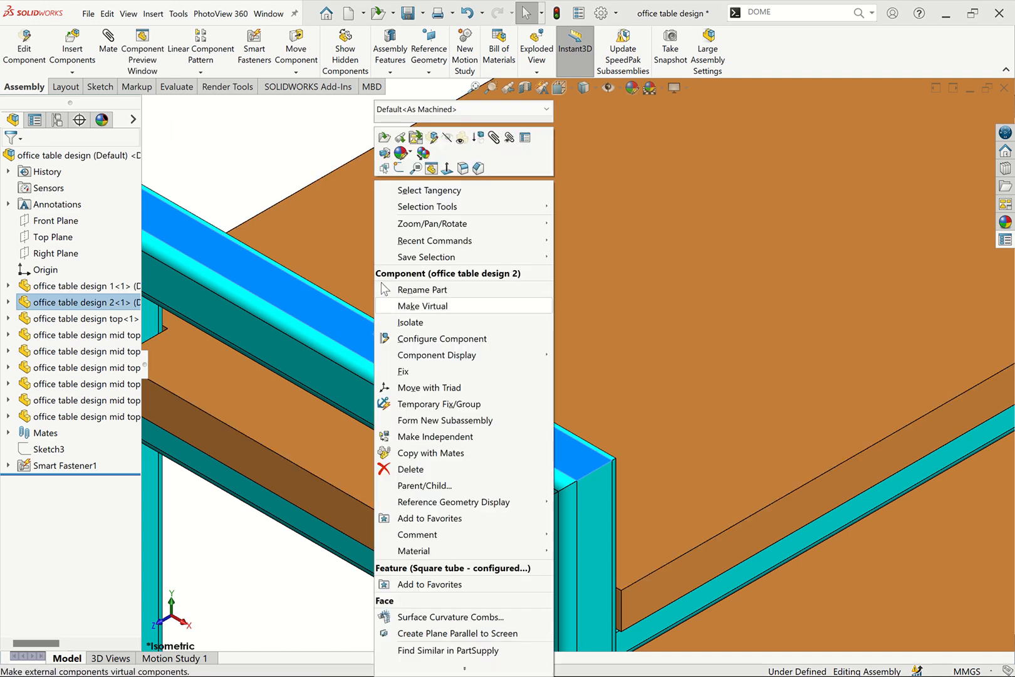
left_click(384, 138)
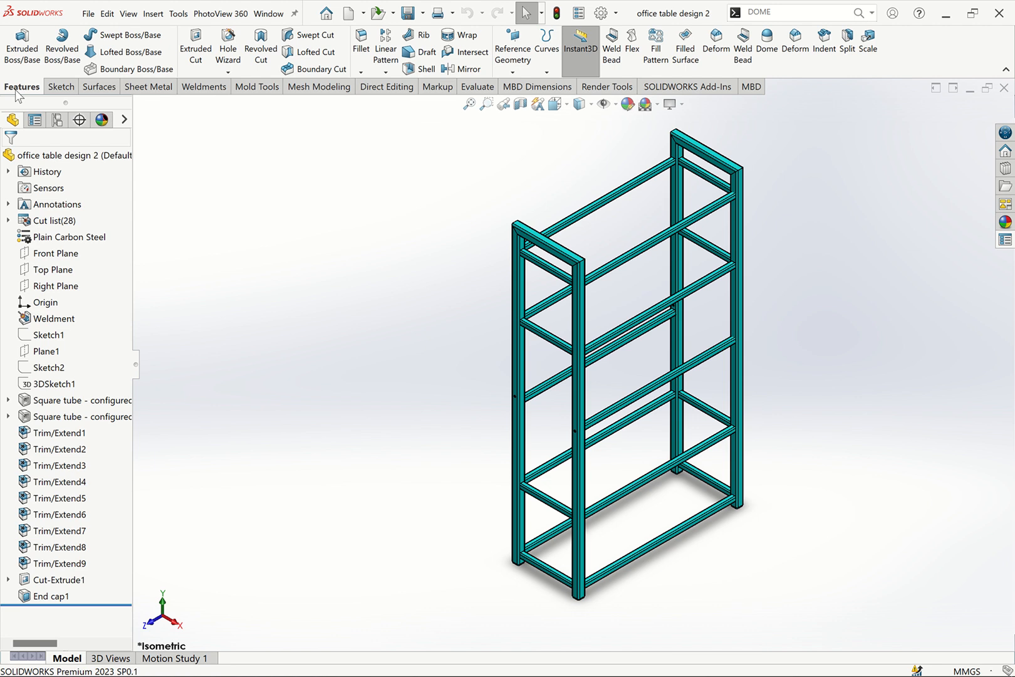
left_click(1005, 88)
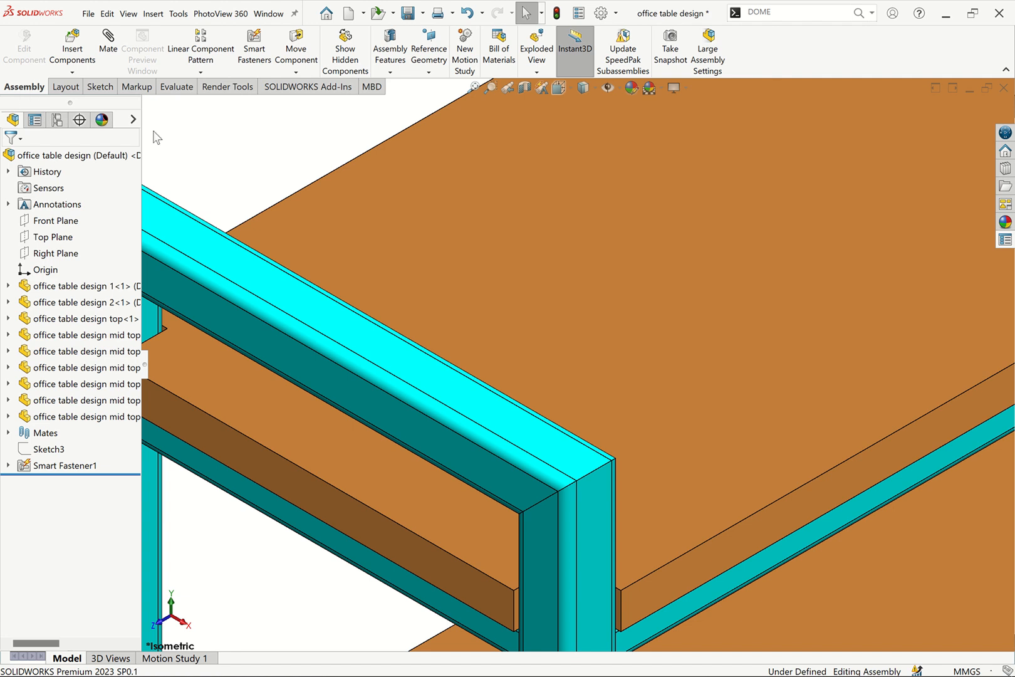
Reopen the shelf frame part office table design 2, and look through its Annotations folder.
left_click(271, 278)
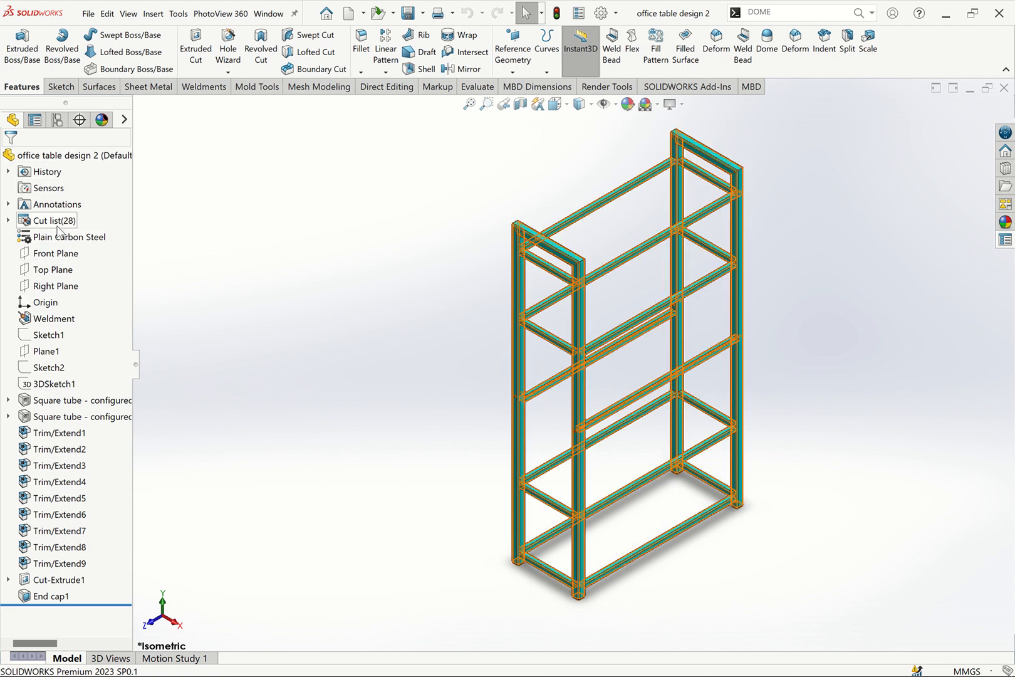
left_click(8, 205)
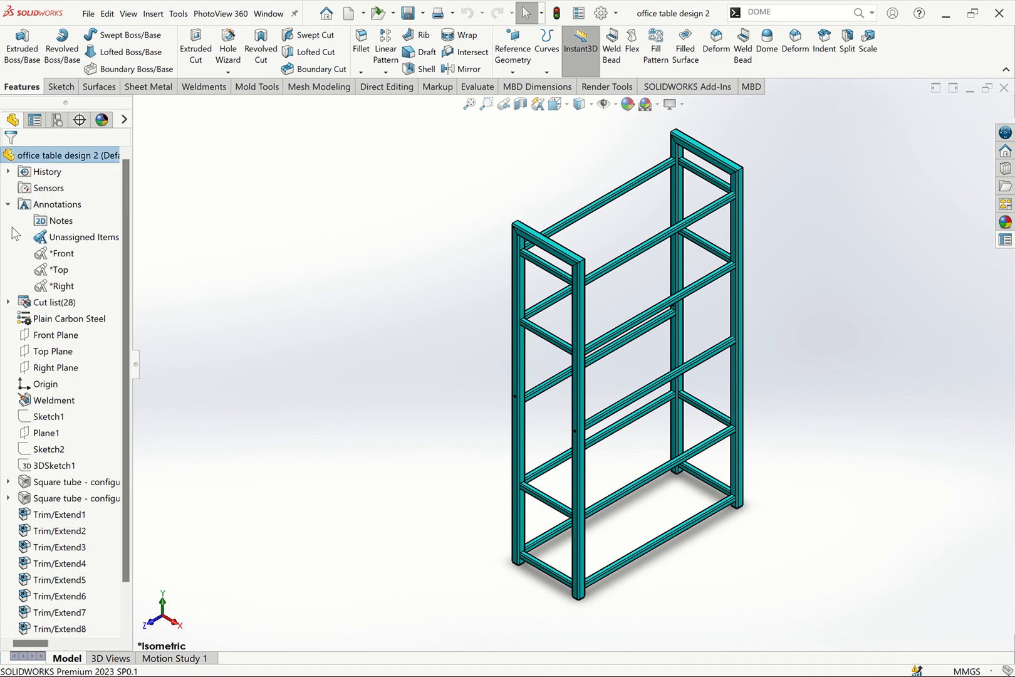
left_click(8, 204)
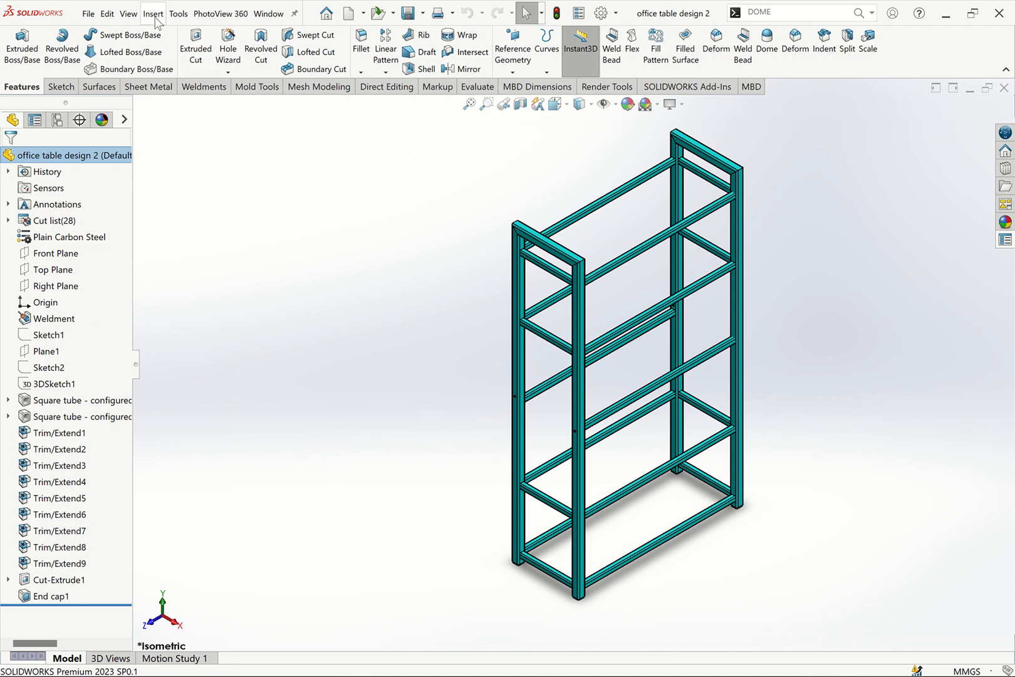
Review the available Insert, View and Tools commands, including the Features, Design Study and Evaluate groups, without choosing any.
left_click(153, 13)
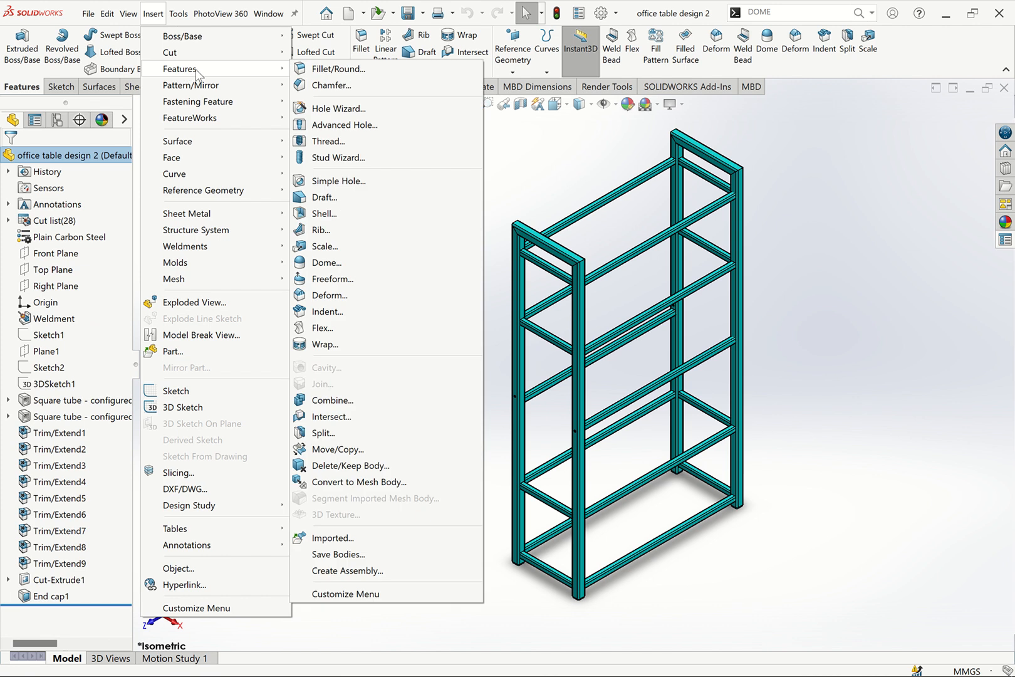
left_click(153, 13)
left_click(130, 15)
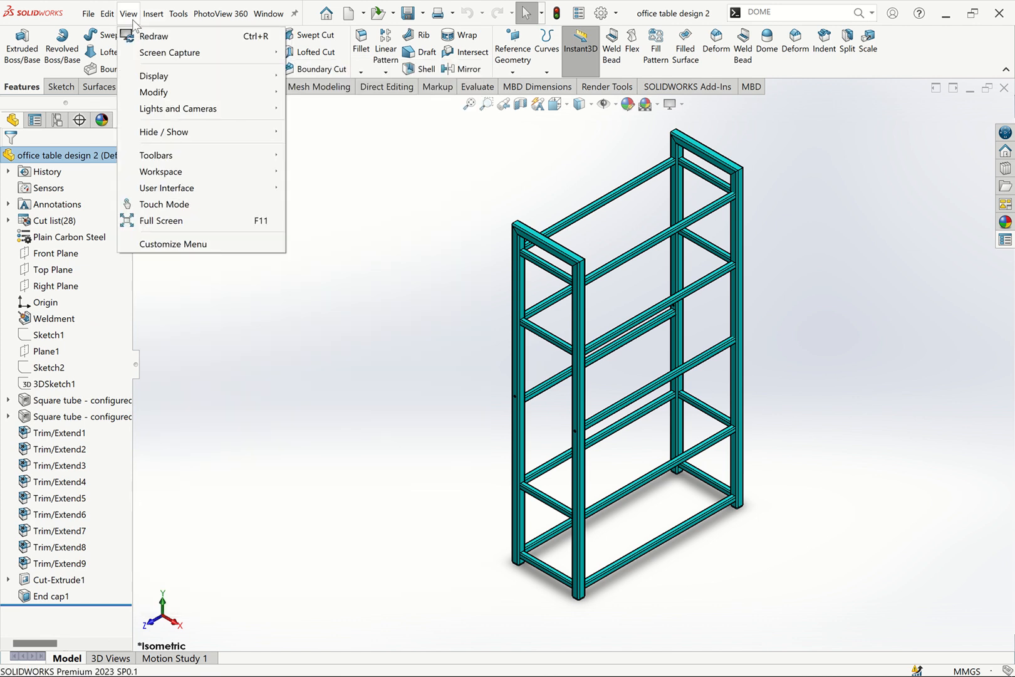
mouse_move(156, 21)
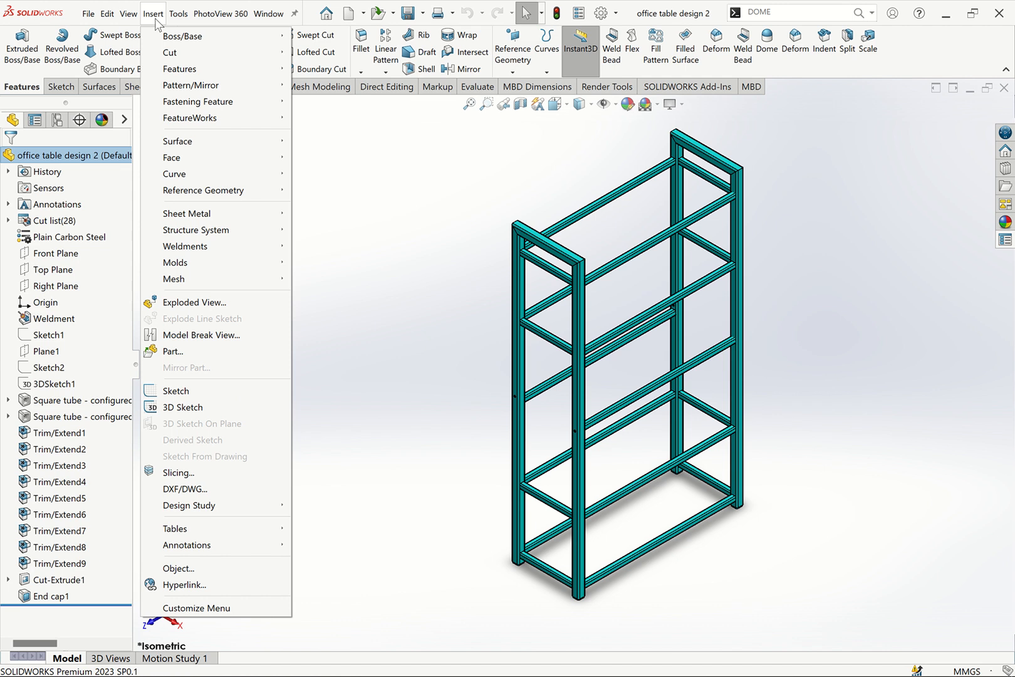
mouse_move(256, 505)
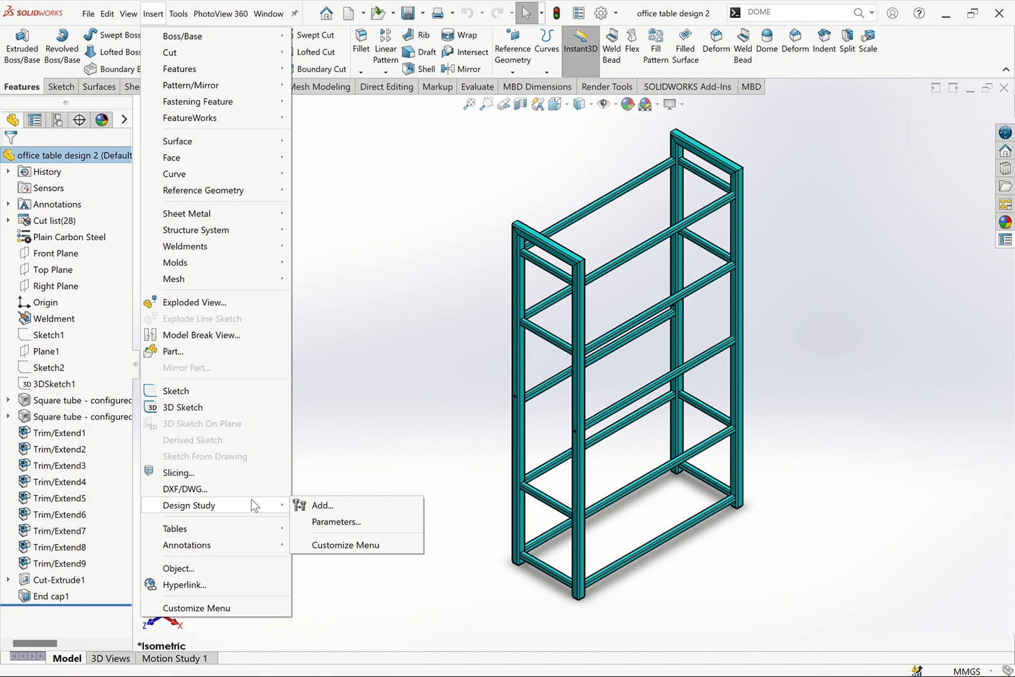
left_click(184, 19)
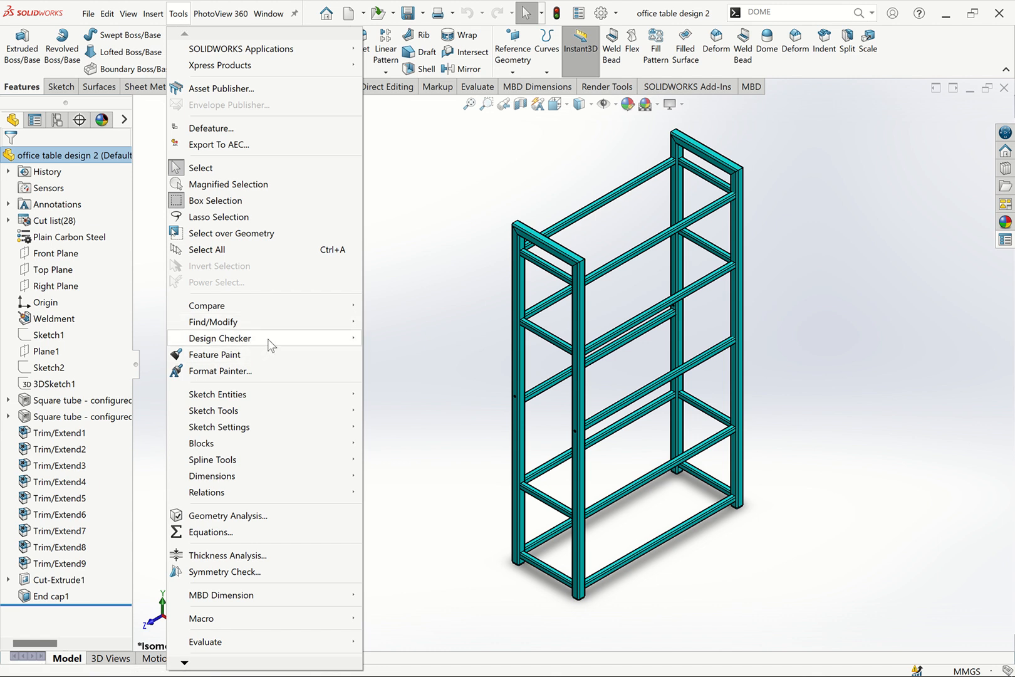
mouse_move(268, 339)
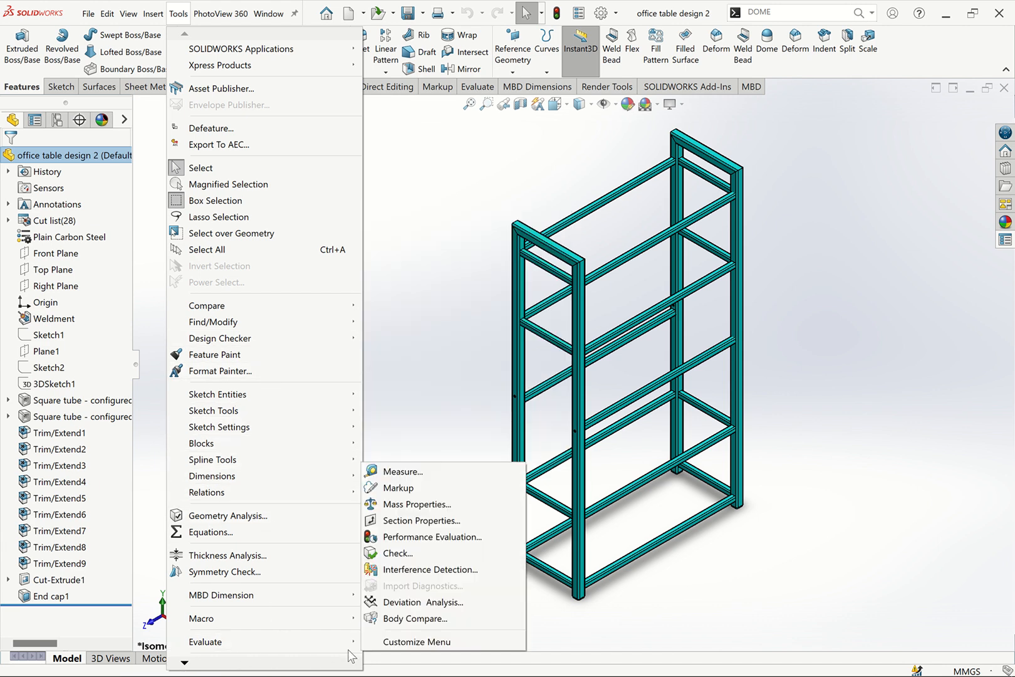
mouse_move(351, 650)
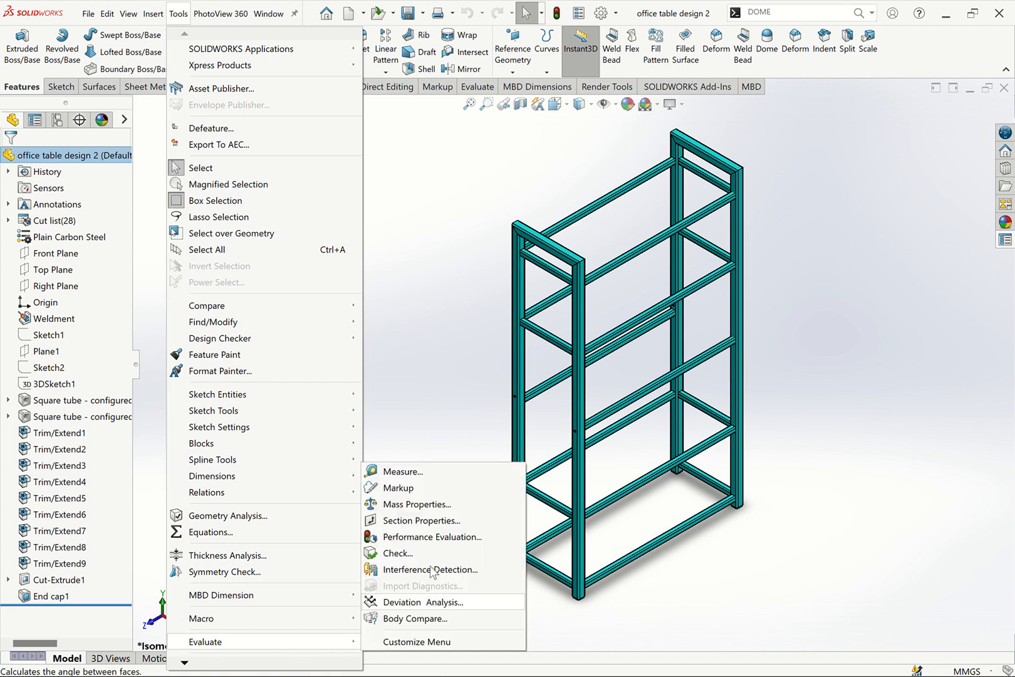
left_click(437, 192)
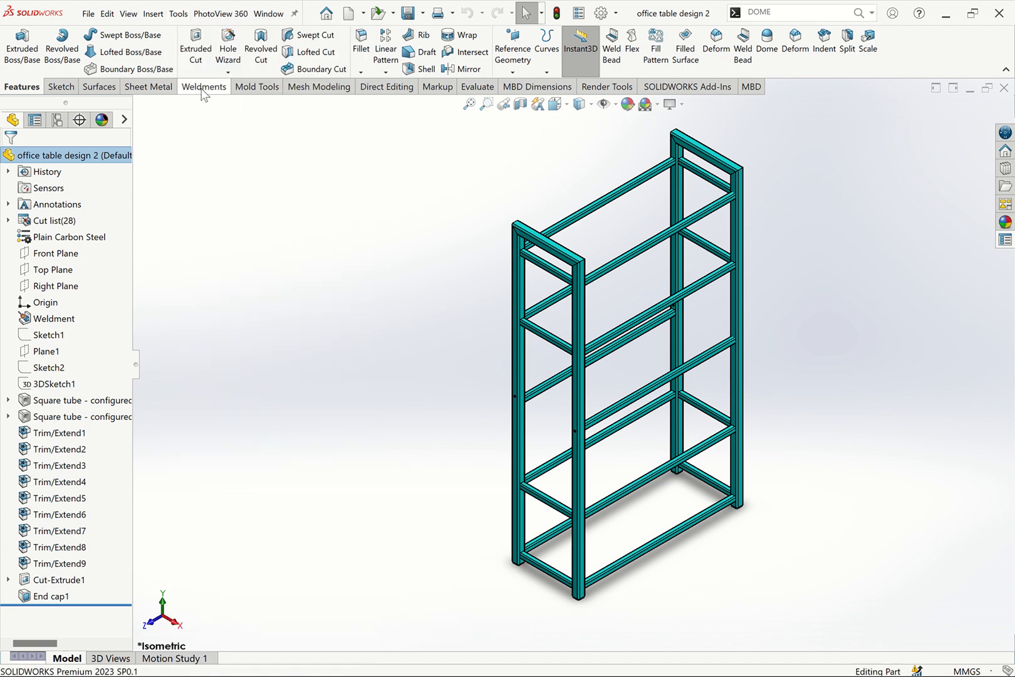
Examine the shelf frame's mass properties, including the center of mass, recalculate them, and close the results.
left_click(476, 87)
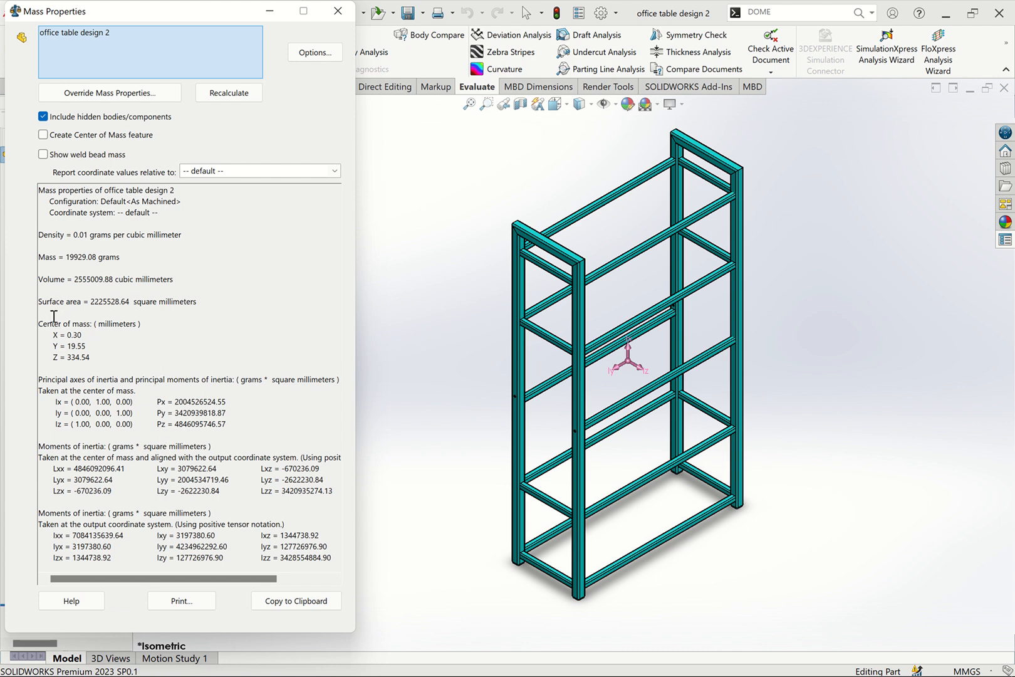
left_click_drag(41, 320, 159, 324)
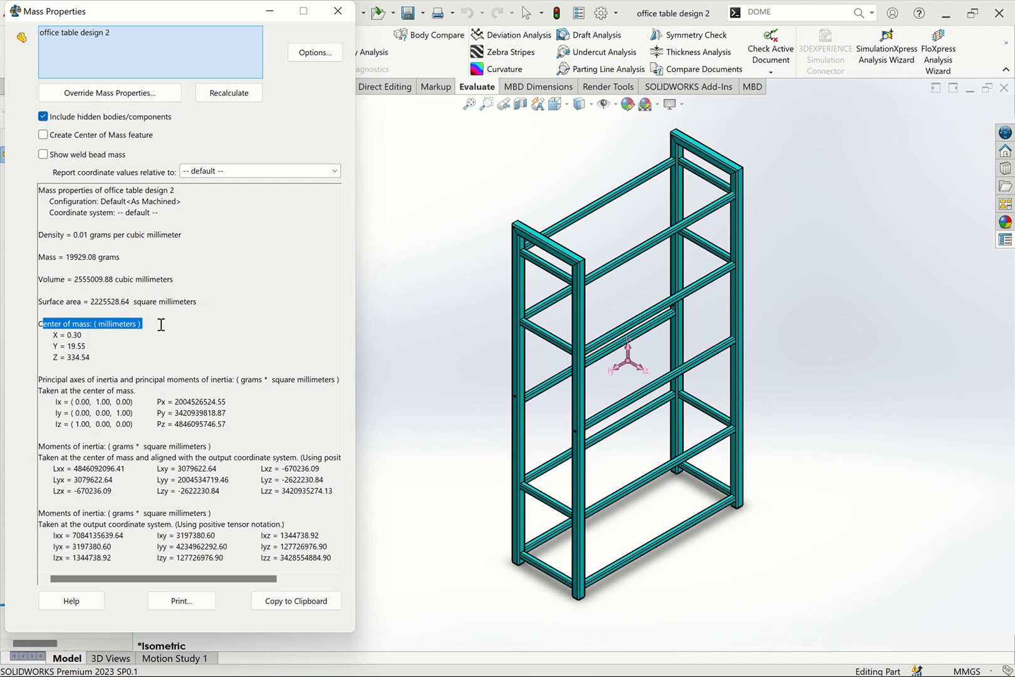
left_click(123, 336)
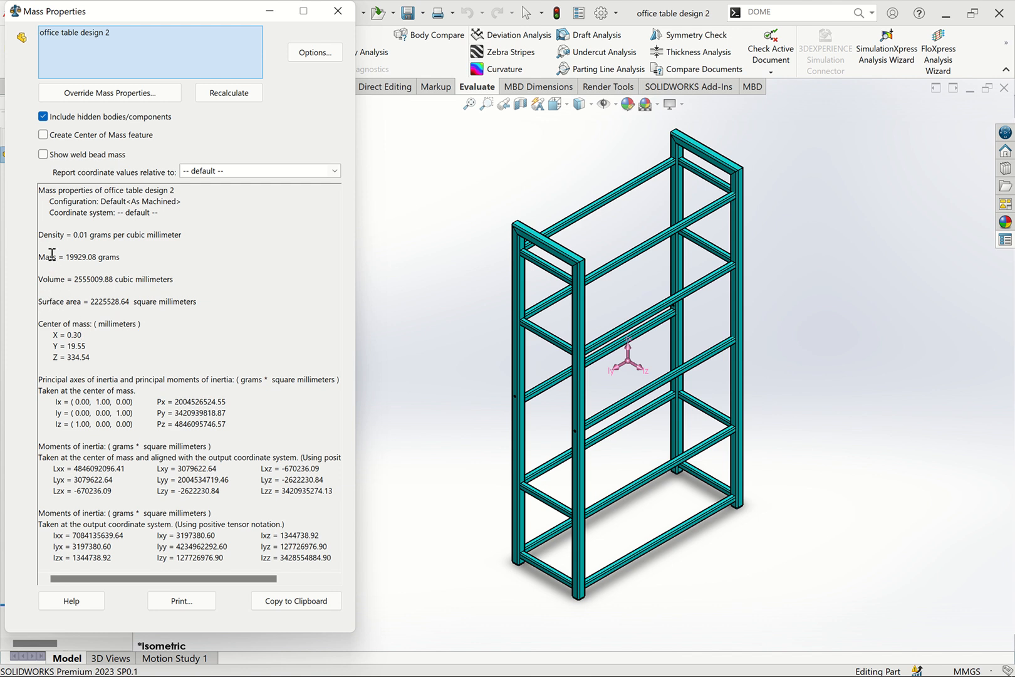
left_click(56, 225)
left_click(229, 95)
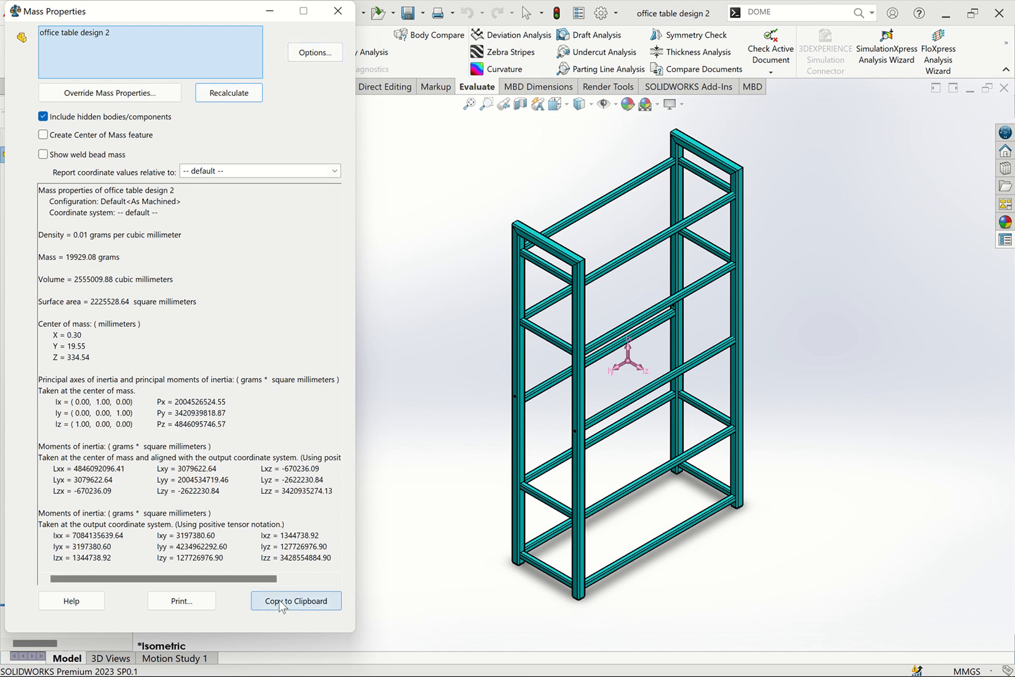
left_click(338, 12)
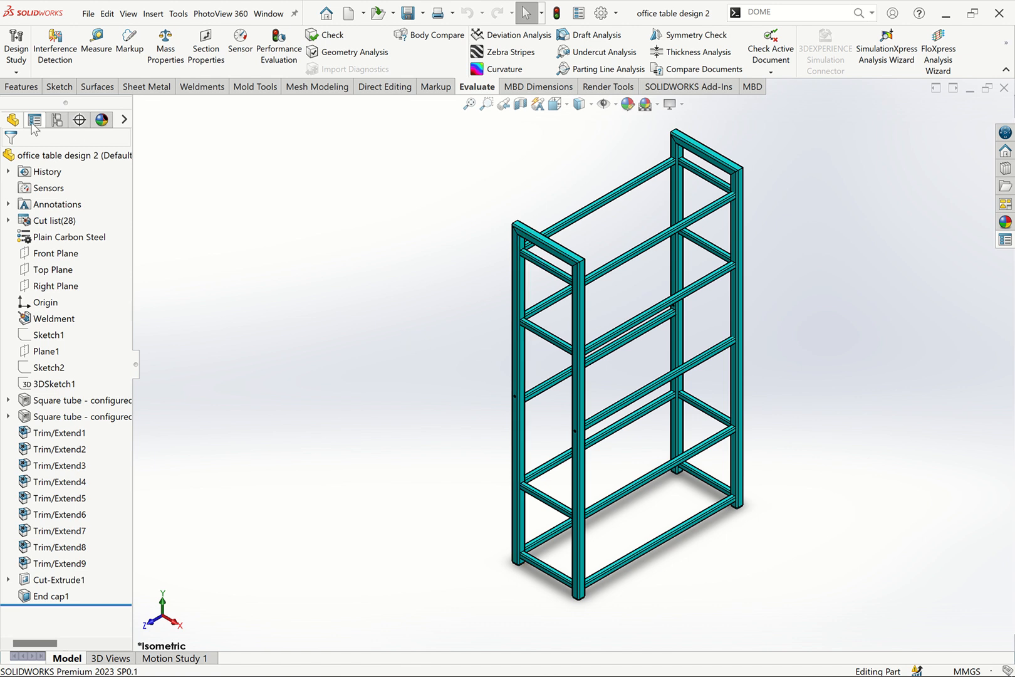
Create a new part document.
left_click(87, 15)
left_click(118, 39)
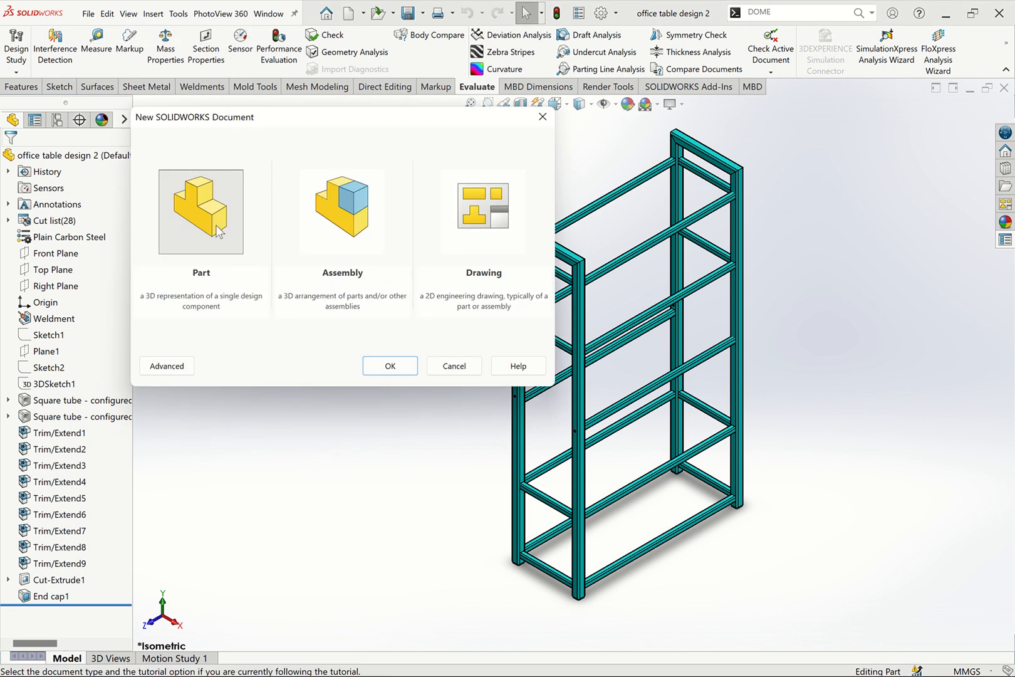
left_click(215, 222)
left_click(391, 366)
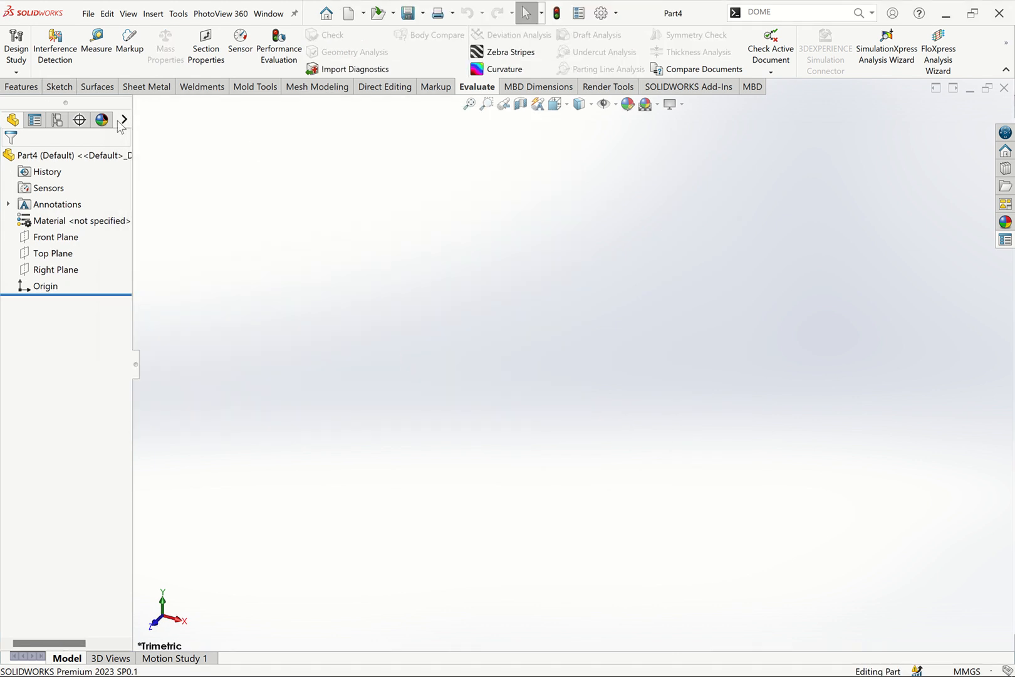
Start a sketch on the Top Plane and draw a center rectangle from the origin, about 145 by 76 mm.
left_click(21, 87)
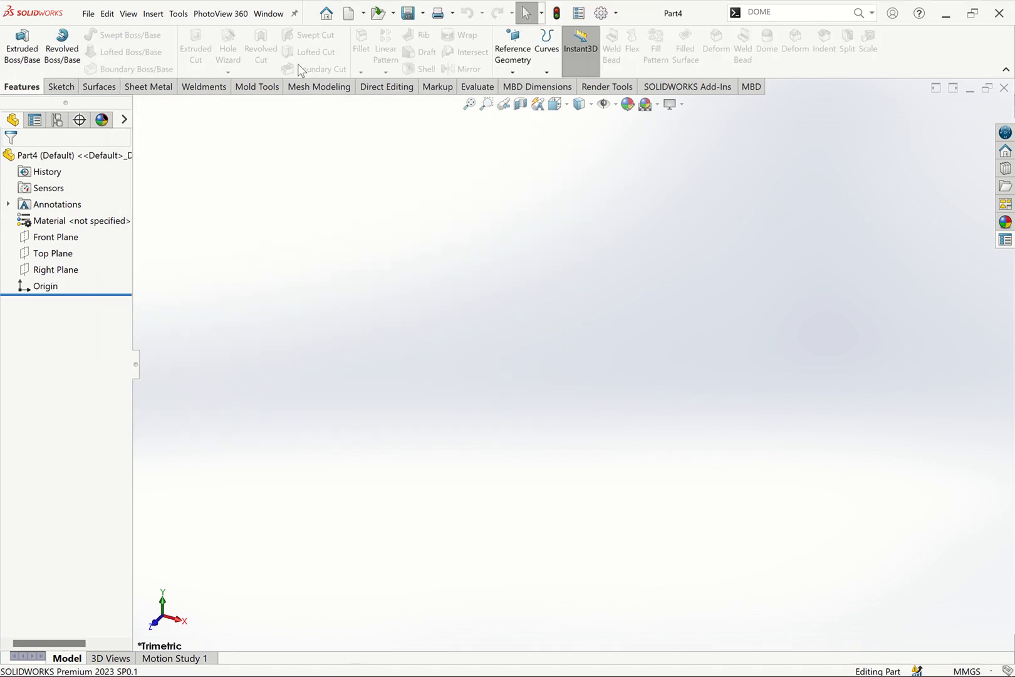
left_click(61, 86)
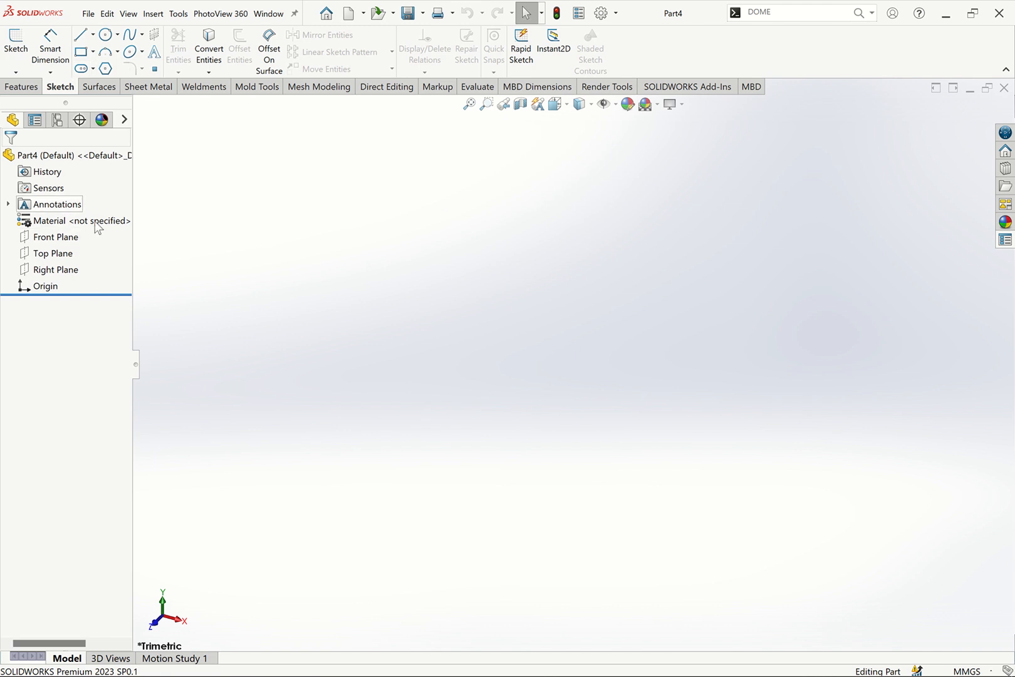
left_click(52, 255)
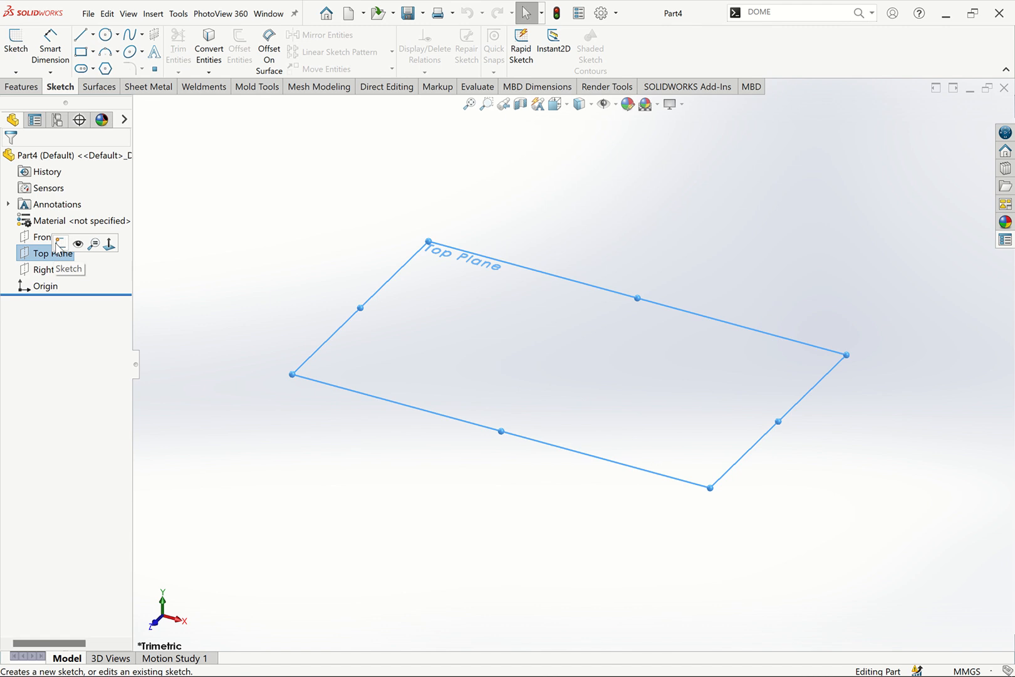
left_click(59, 241)
left_click(93, 51)
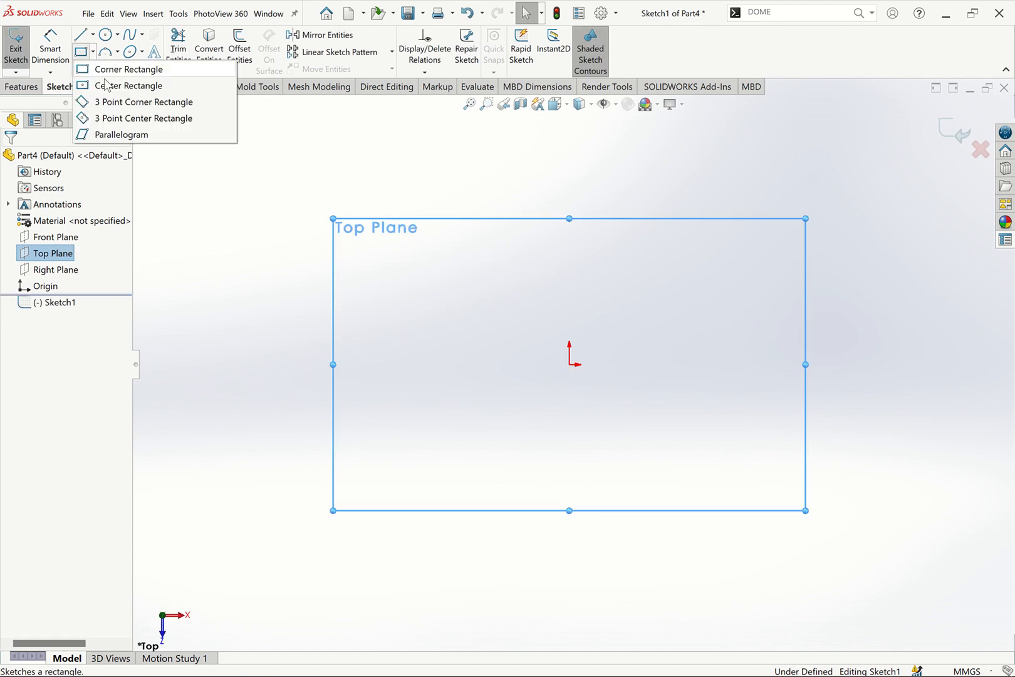
left_click(119, 85)
left_click(569, 365)
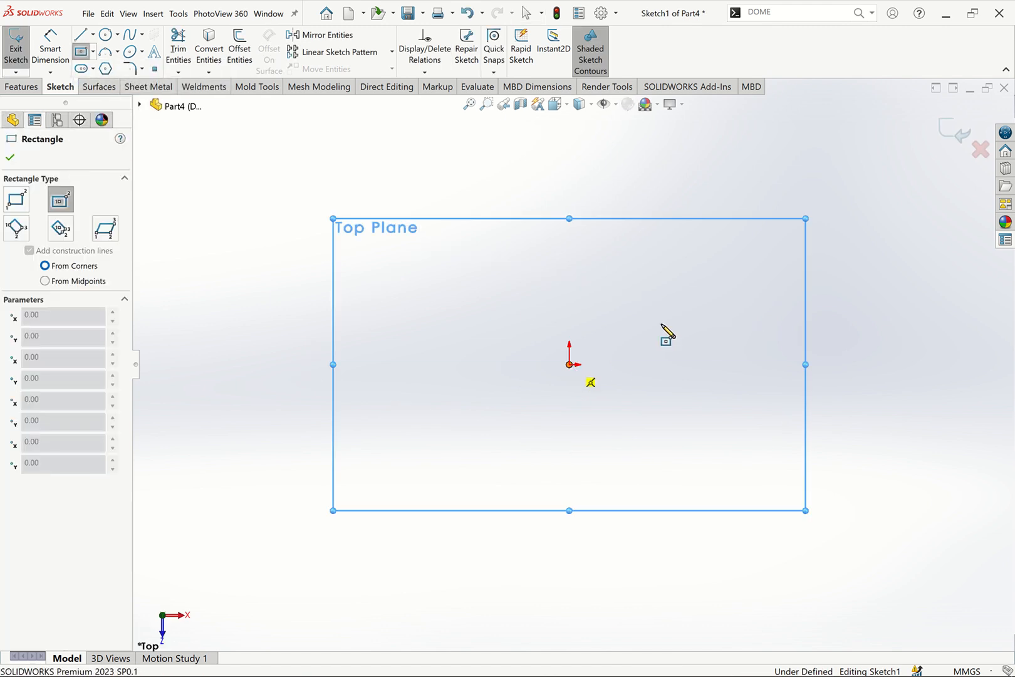
left_click(762, 266)
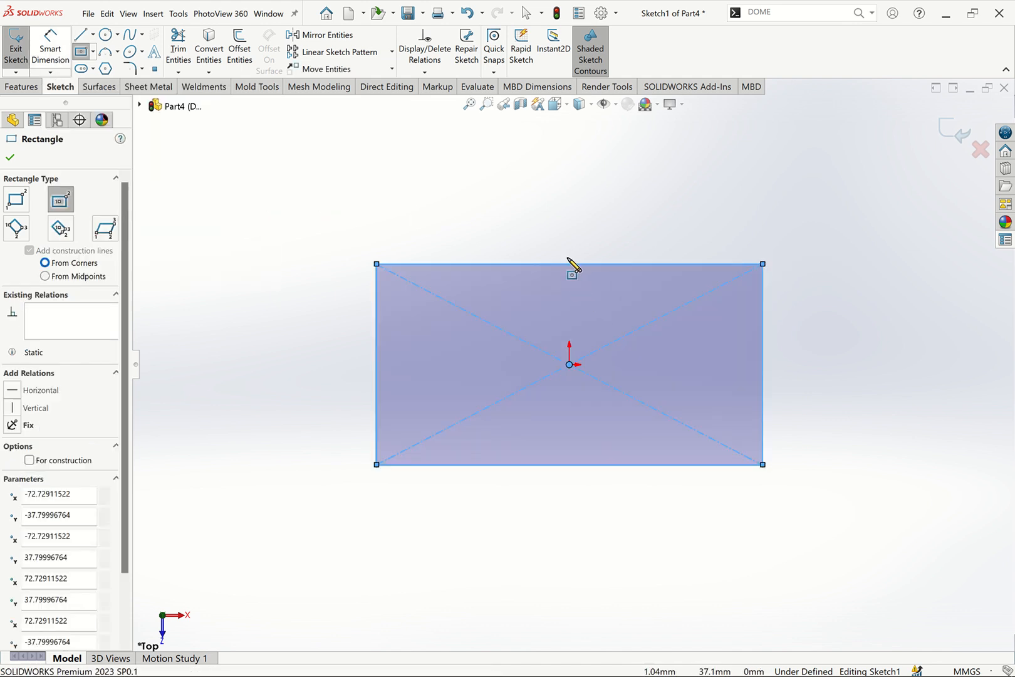
Dimension the rectangle's top edge with Smart Dimension and set its length to 1200 mm.
left_click(61, 61)
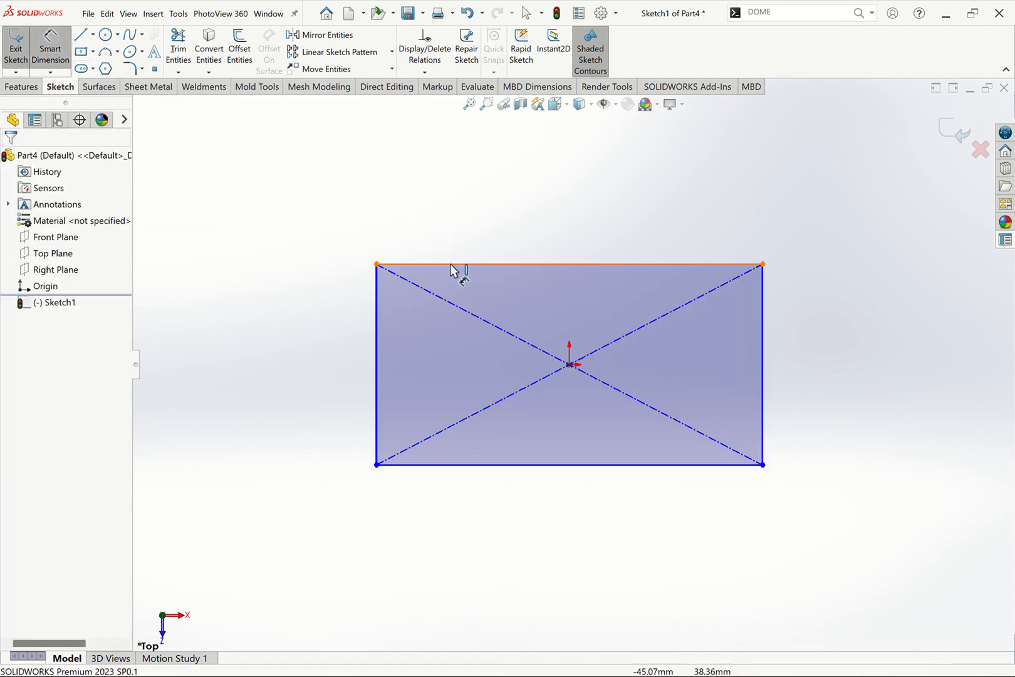
left_click(491, 251)
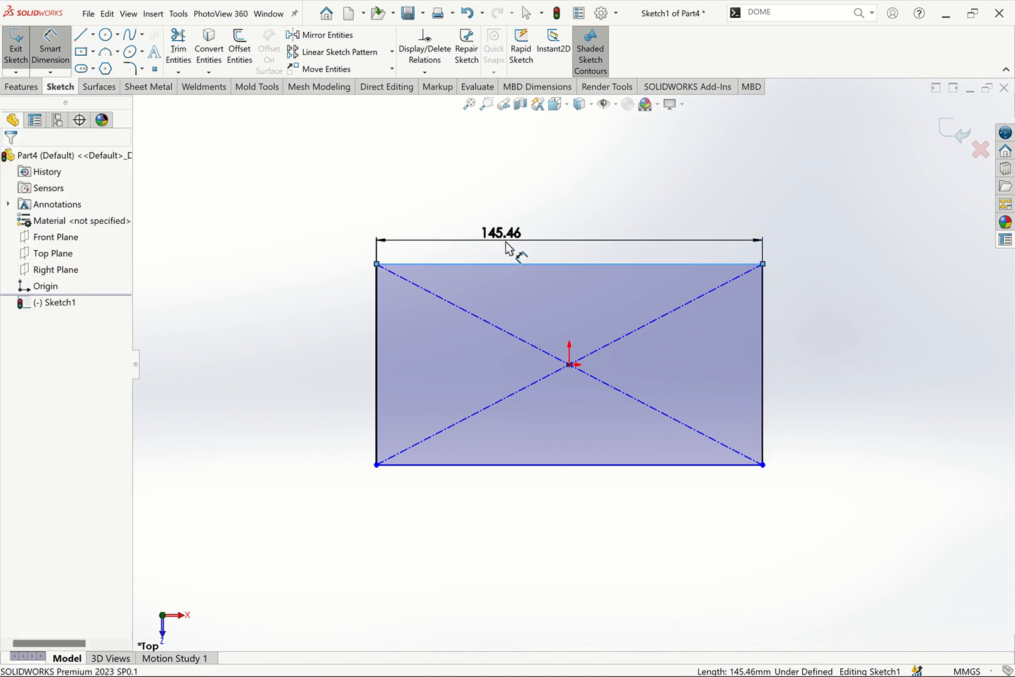
left_click(506, 247)
type("1200MM")
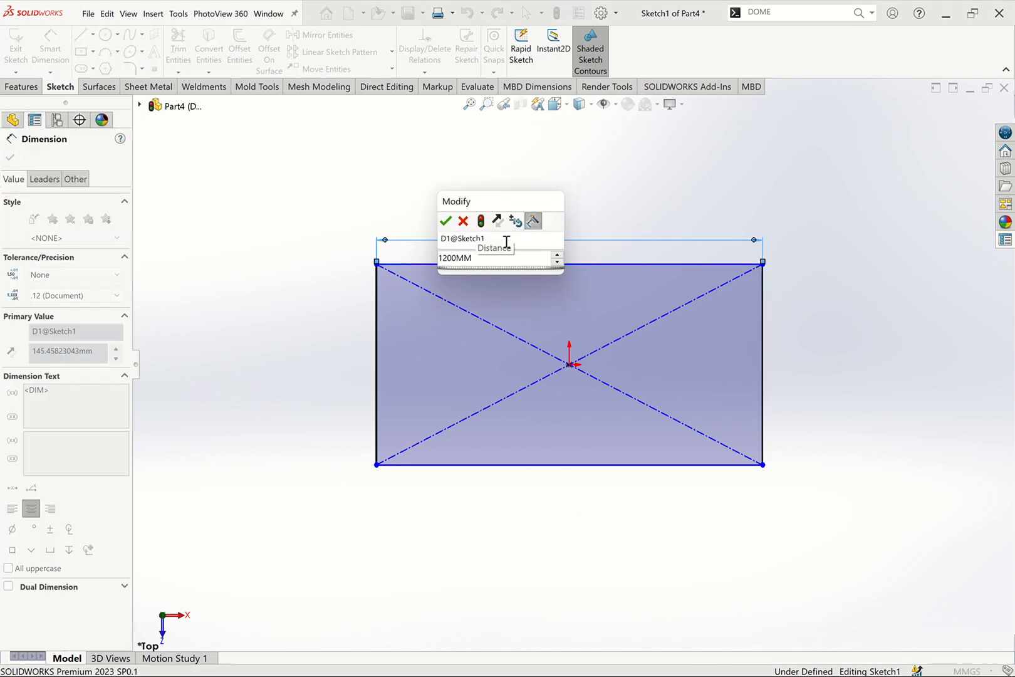
key("BackSpace")
key("BackSpace")
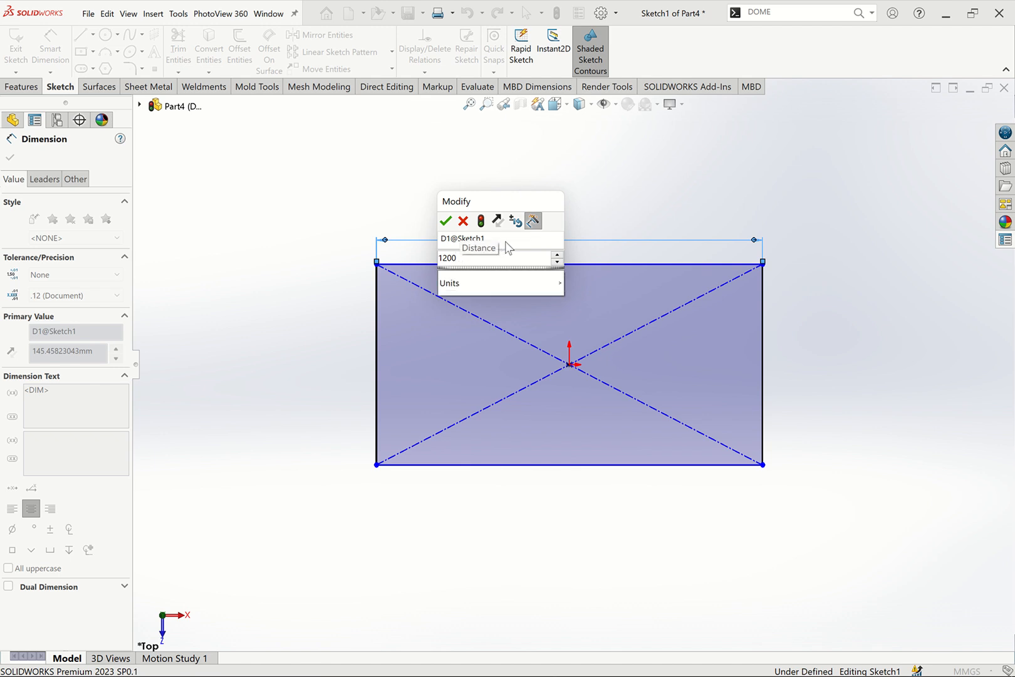
key("Return")
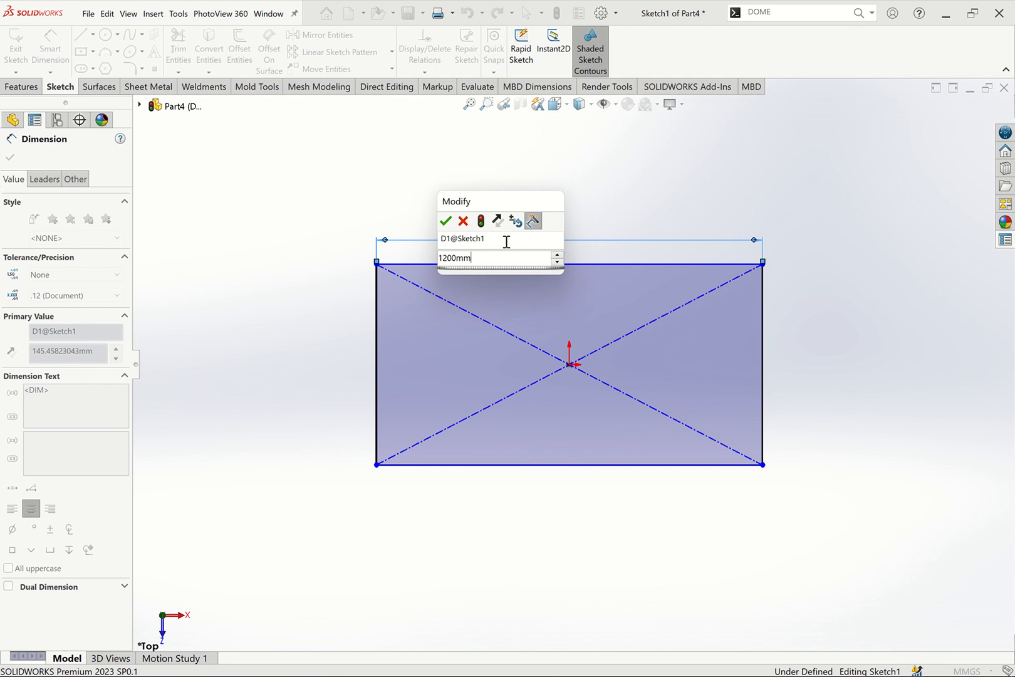
key("Return")
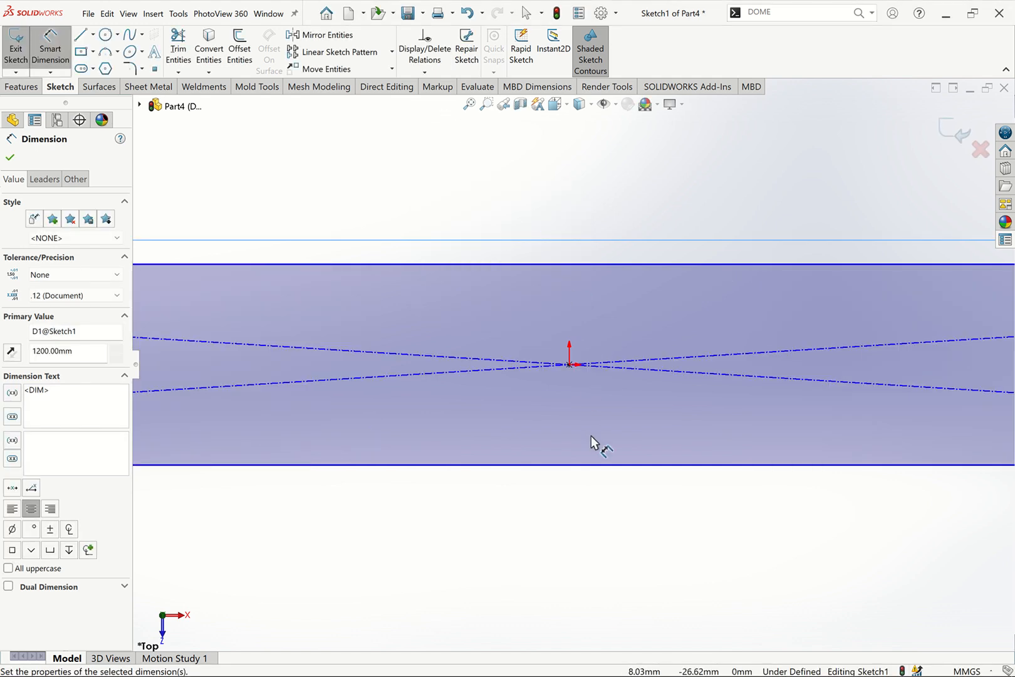
key("f")
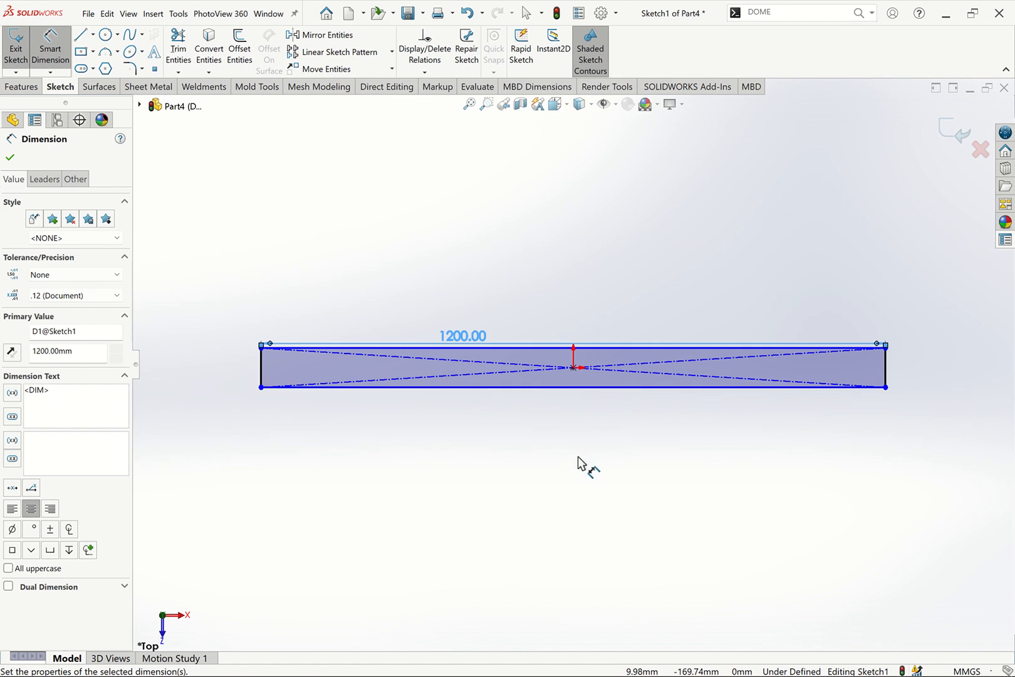
Dimension the rectangle's right edge and set its length to 600 mm.
left_click(886, 376)
left_click(926, 369)
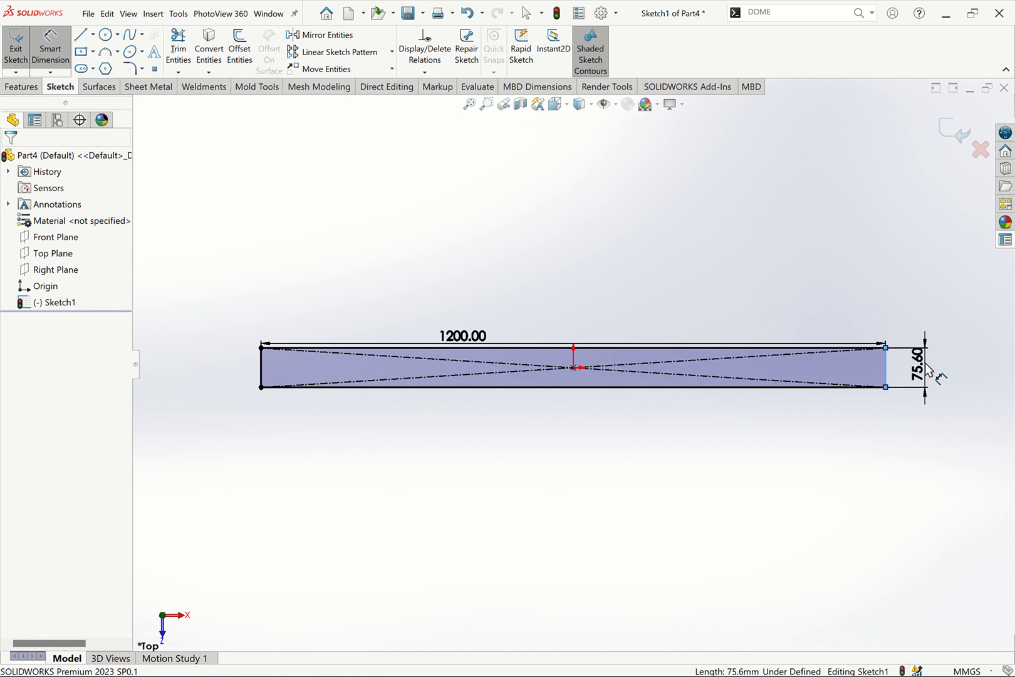
type("600")
key("Return")
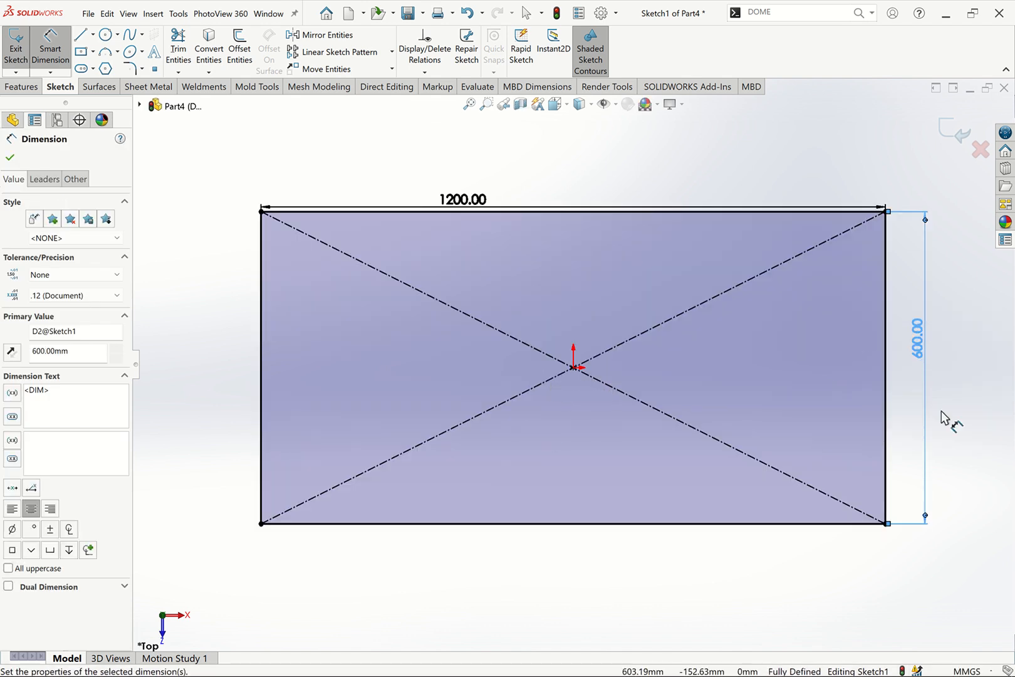
Try moving the 600 mm dimension closer to the rectangle, undo the move, and delete the dimension.
left_click_drag(917, 332, 900, 355)
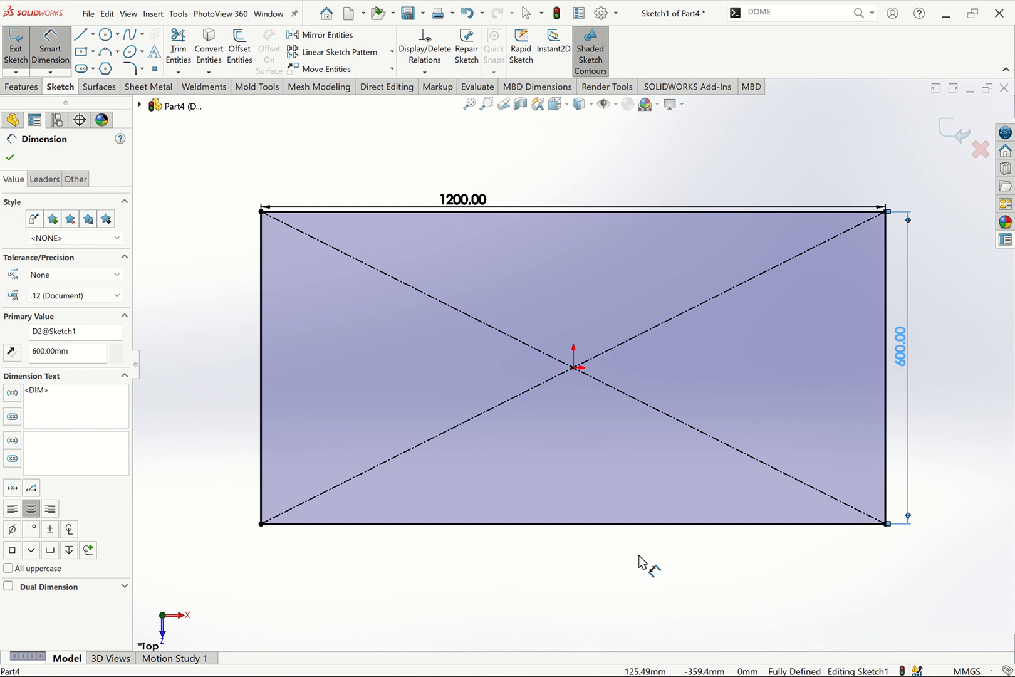
key("Escape")
key("Escape")
key("ctrl+z")
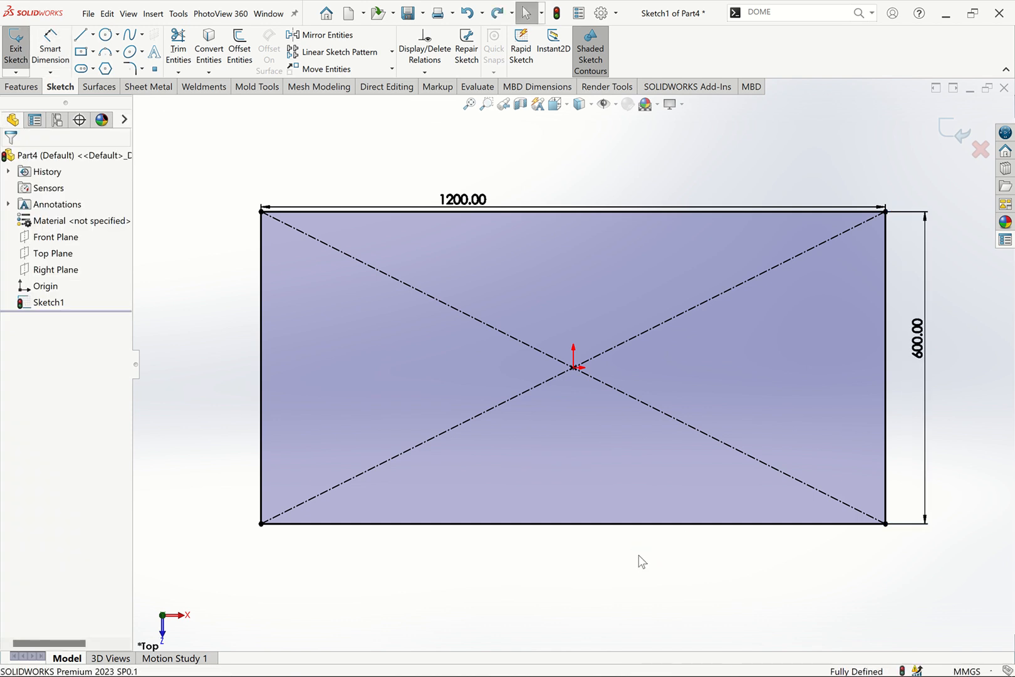
left_click(928, 364)
key("Delete")
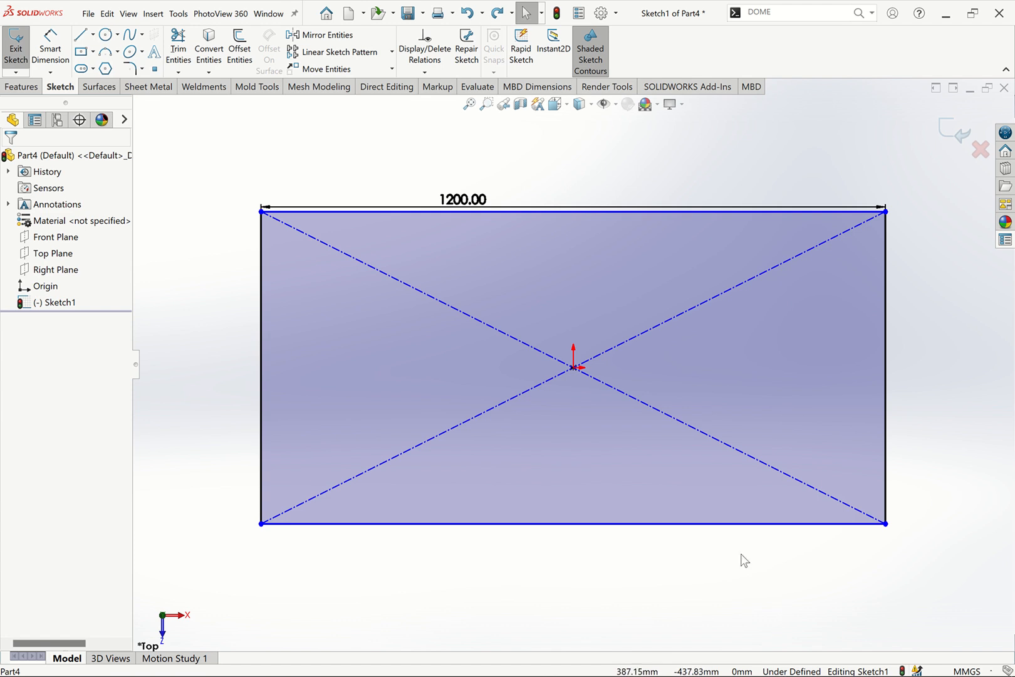
Add the 600 mm dimension to the rectangle's right edge again, placed close to the edge.
left_click(50, 47)
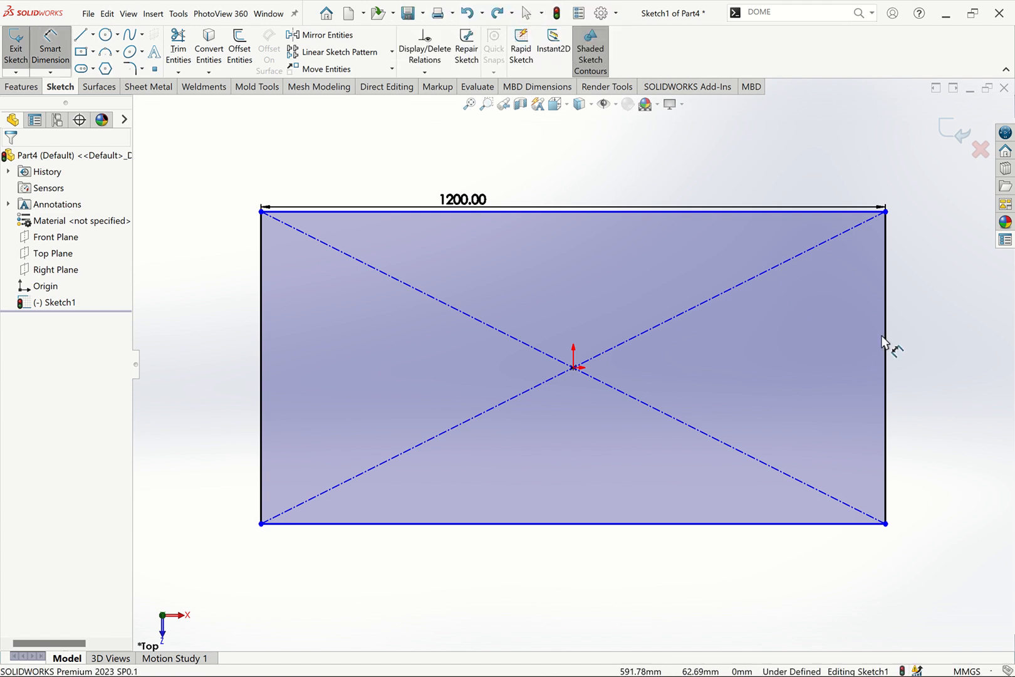
left_click(904, 334)
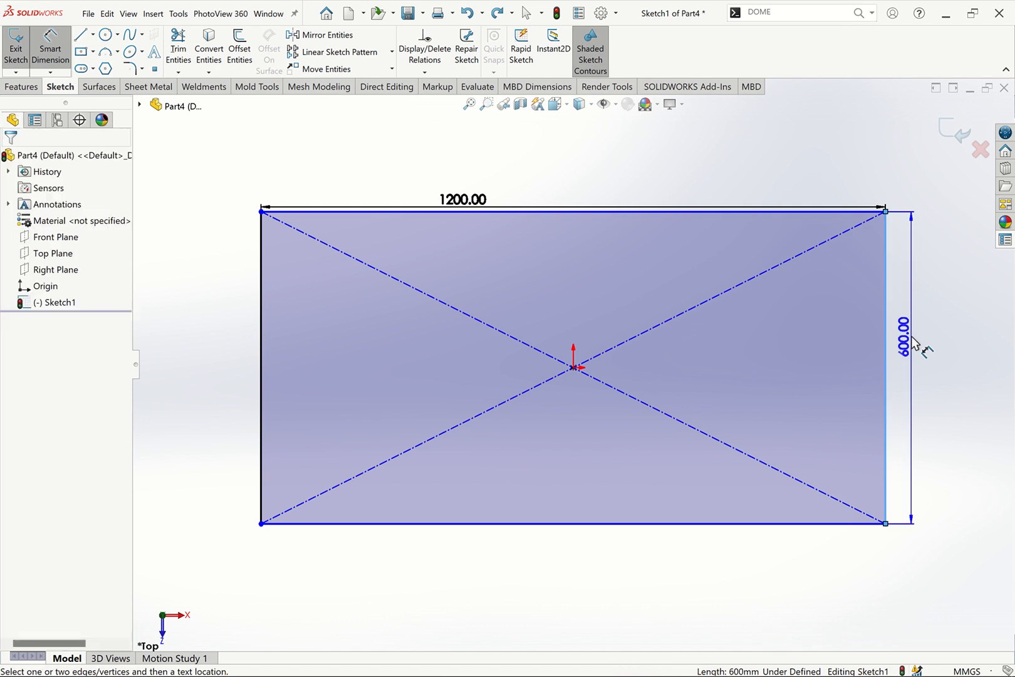
left_click(915, 338)
type("600")
key("Return")
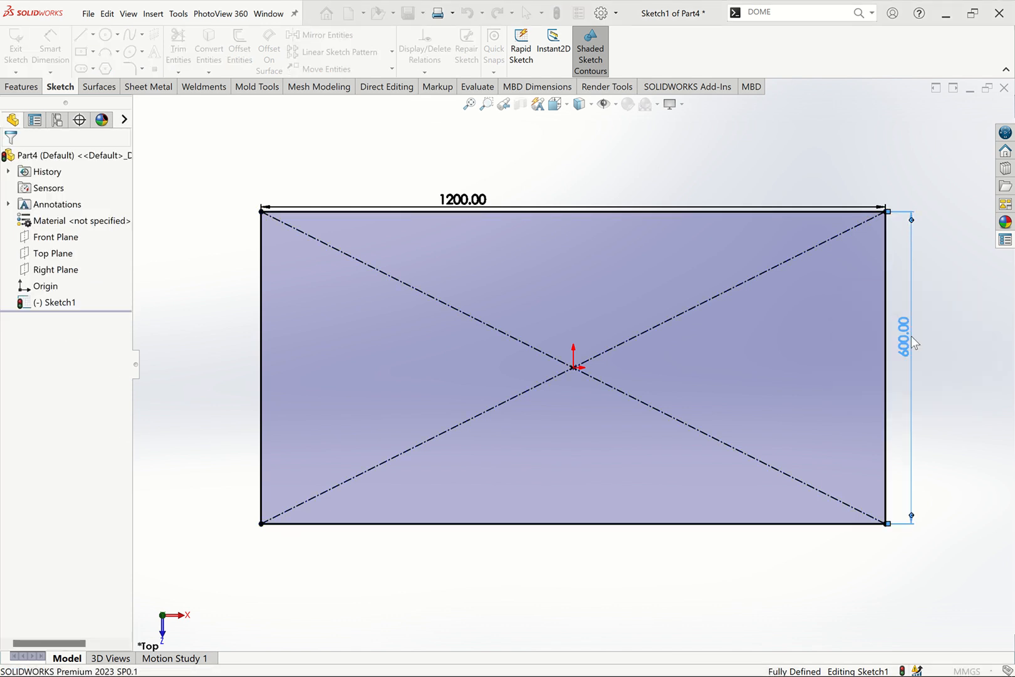
key("Escape")
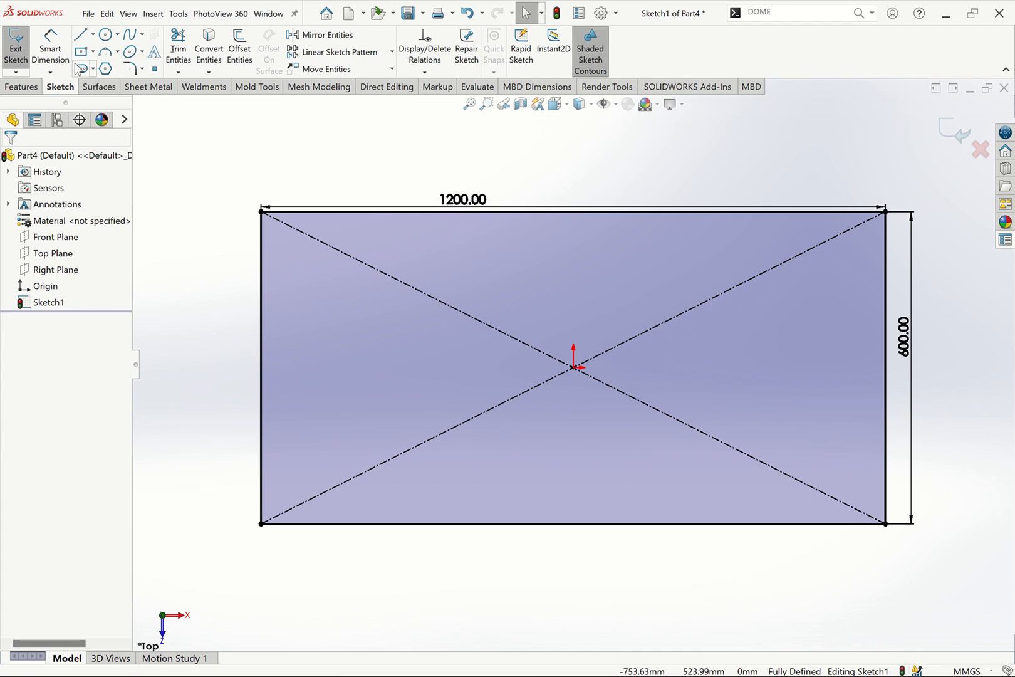
Try to add a redundant length dimension to the rectangle's left edge.
left_click(50, 49)
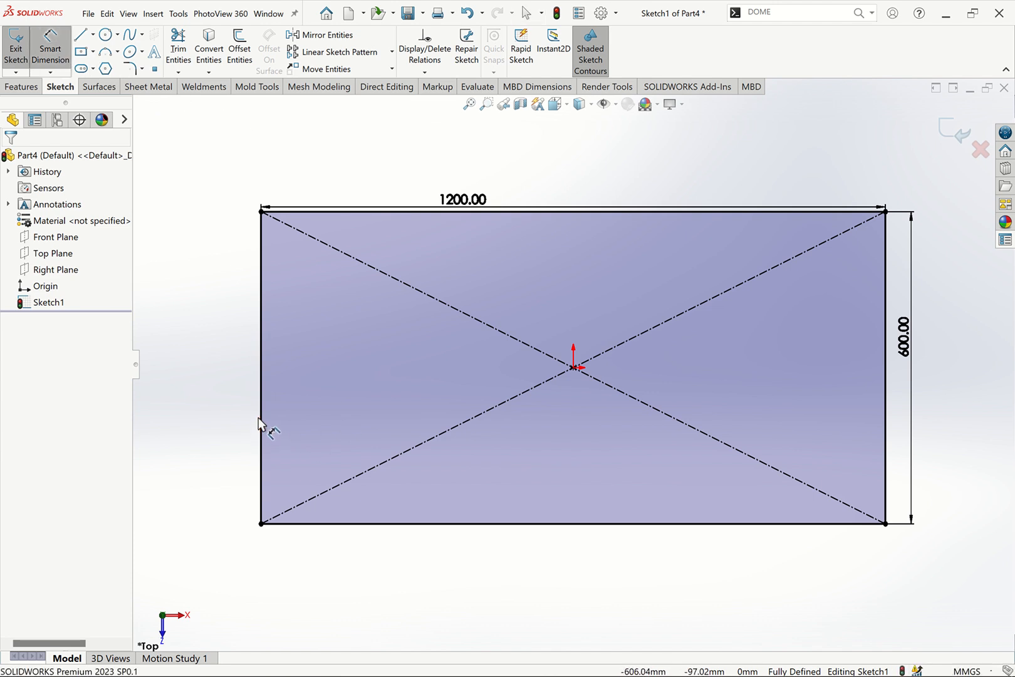
left_click(257, 388)
left_click(238, 382)
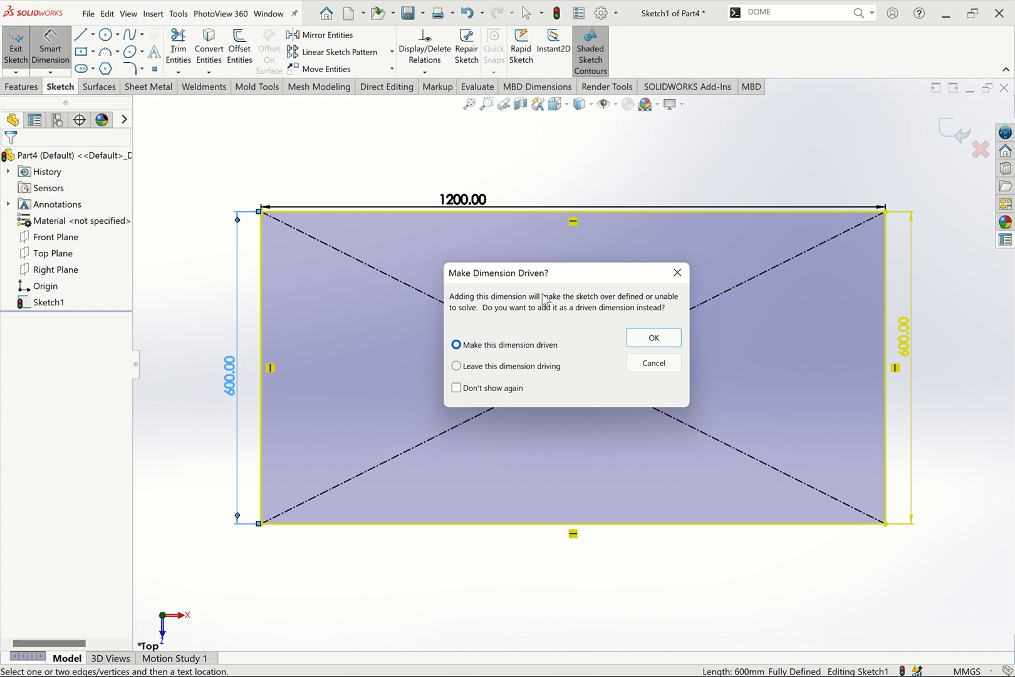
left_click(675, 274)
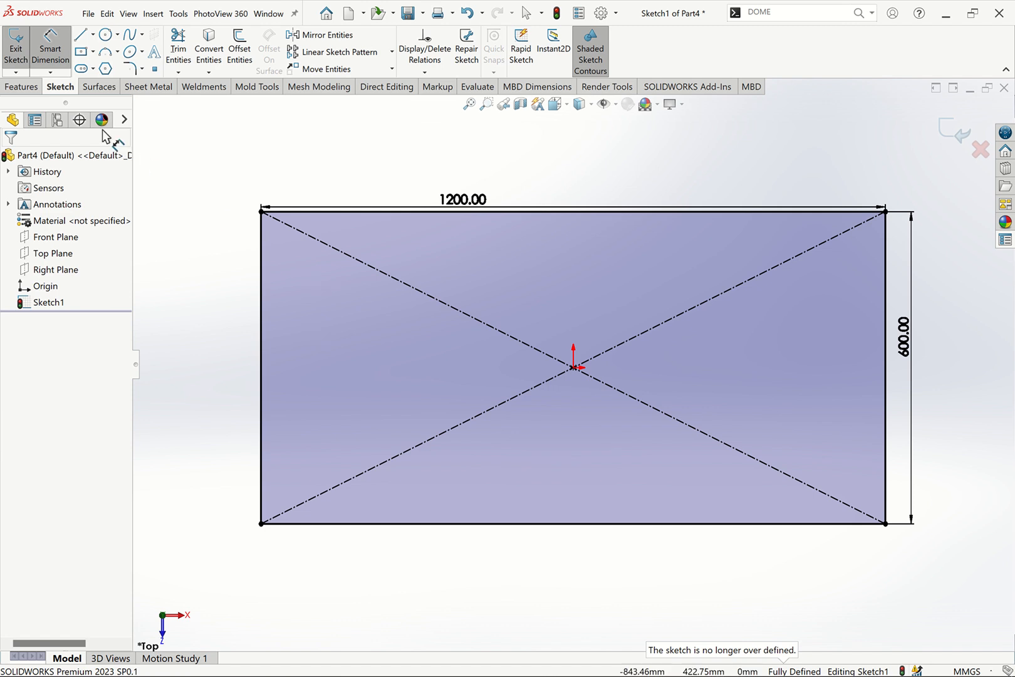
Review the Features and Weldments commands, and exit the rectangle sketch into an isometric view.
left_click(26, 87)
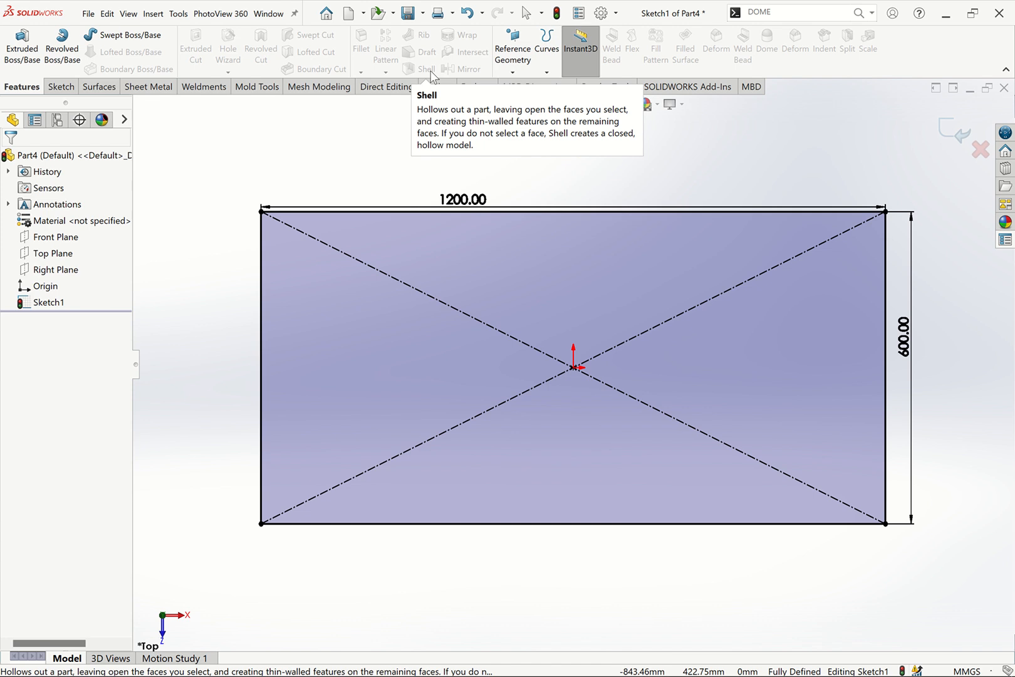
left_click(149, 87)
left_click(193, 94)
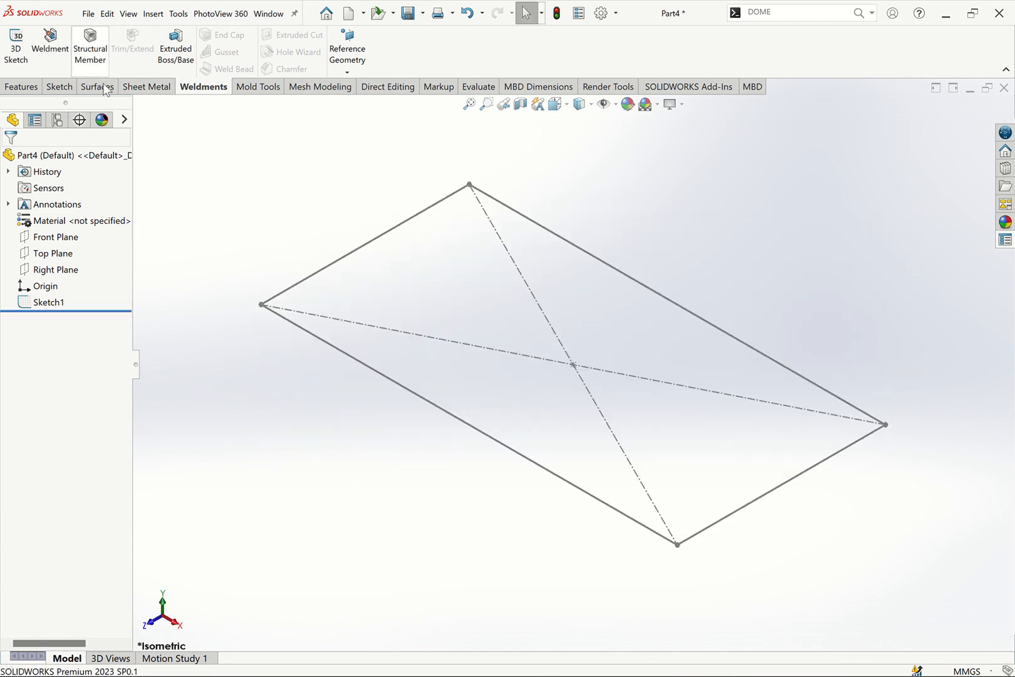
Start a 3D sketch and draw a vertical line about 492 mm long down from the rectangle's leftmost corner.
left_click(64, 89)
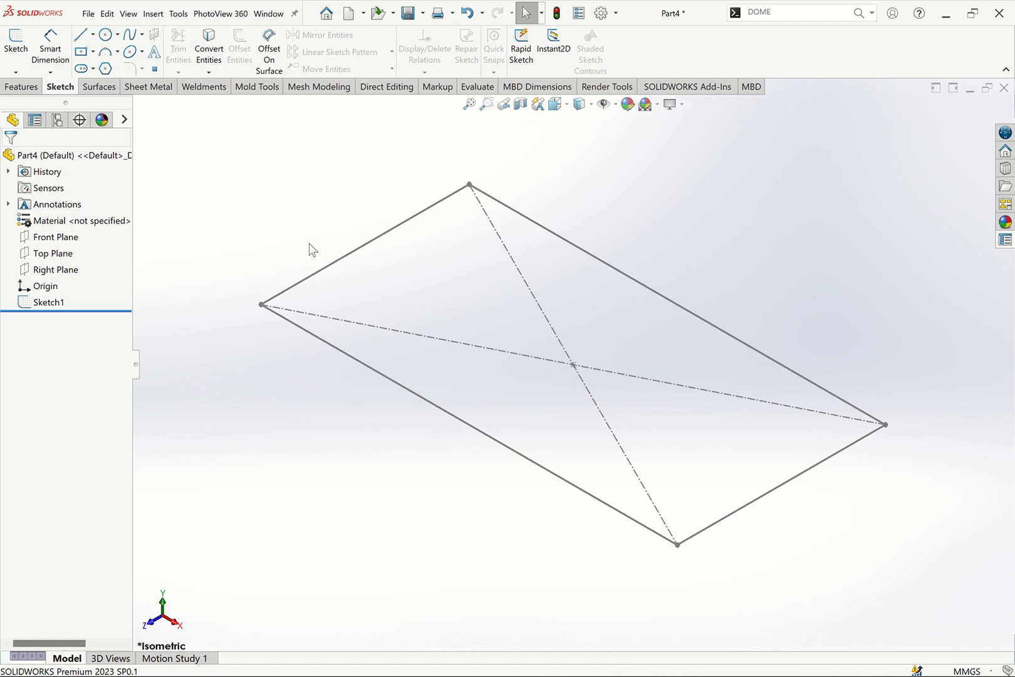
left_click(16, 71)
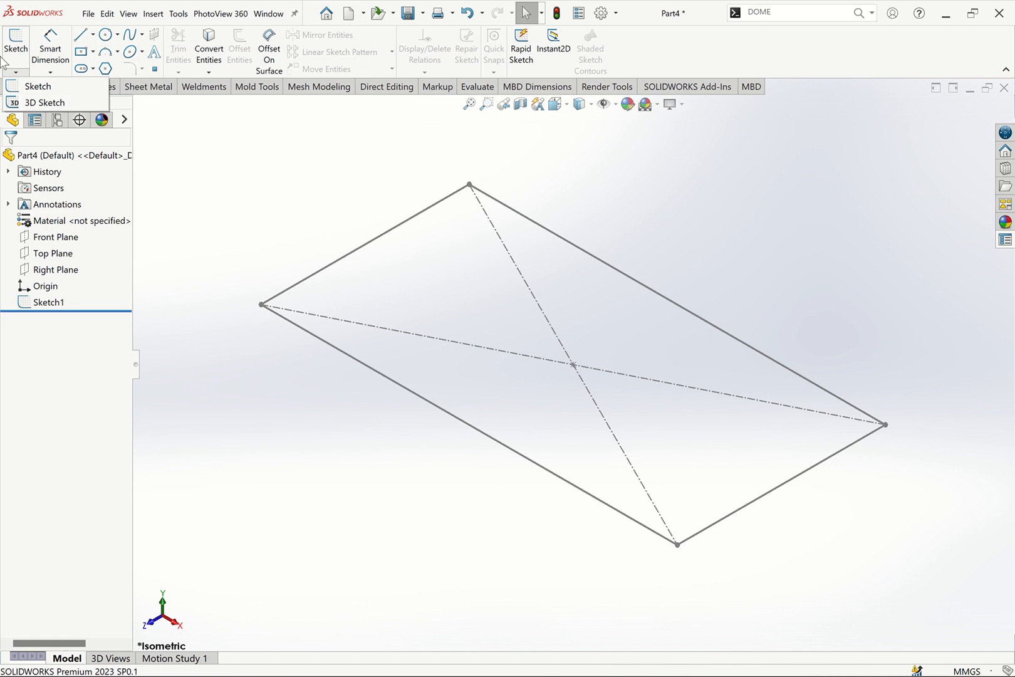
left_click(29, 102)
left_click(82, 37)
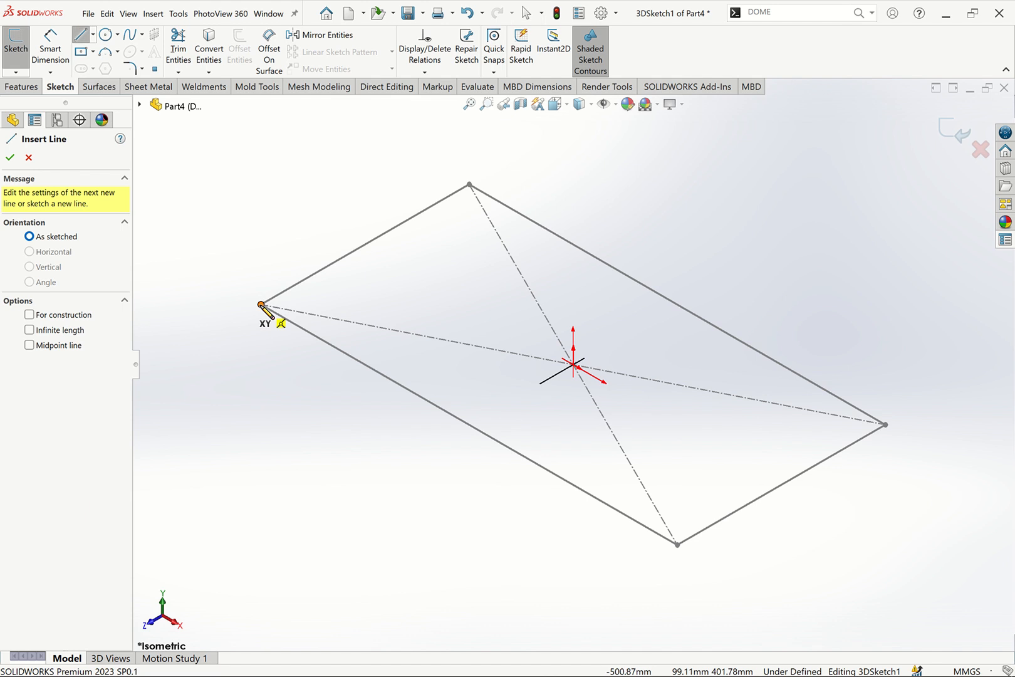
left_click(261, 306)
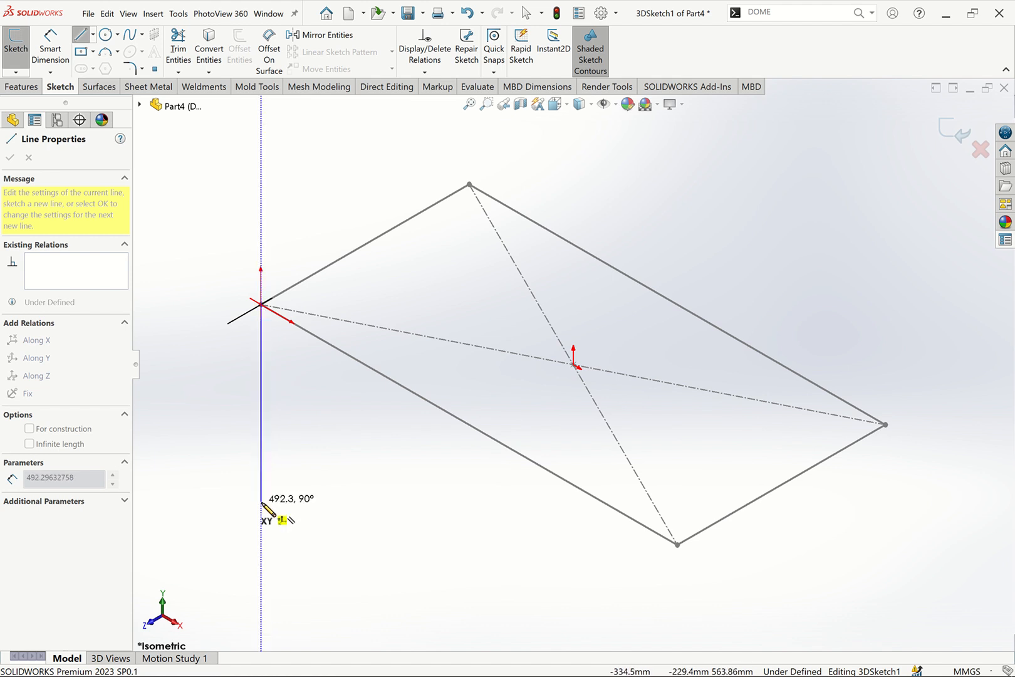
left_click(261, 503)
key("Escape")
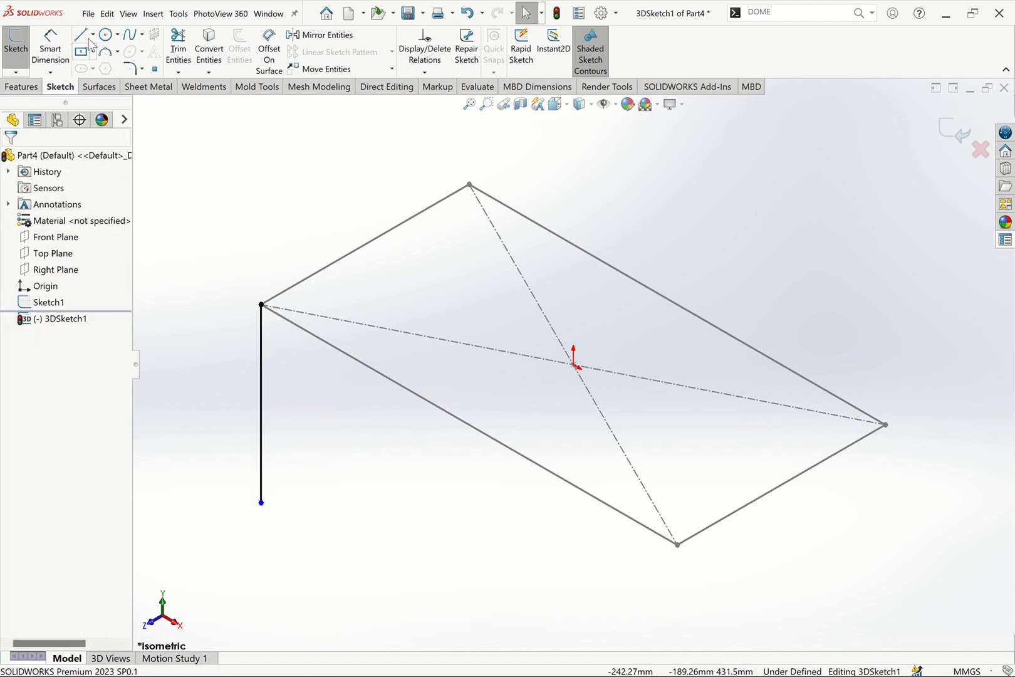
Draw a second leg line about 497 mm long down from the rectangle's back corner.
left_click(81, 36)
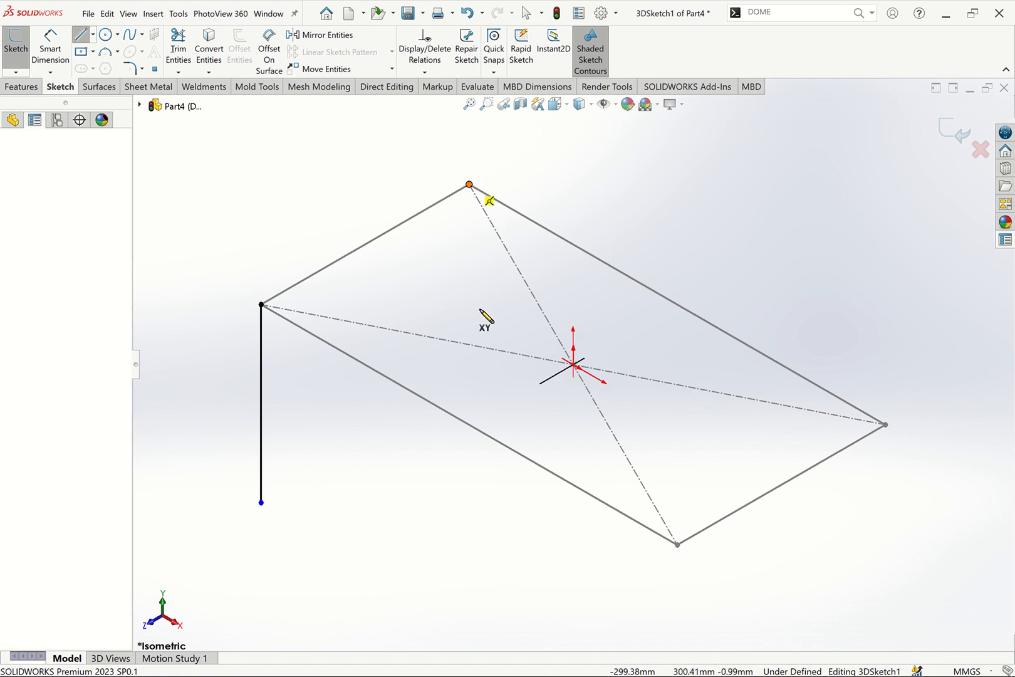
left_click(468, 185)
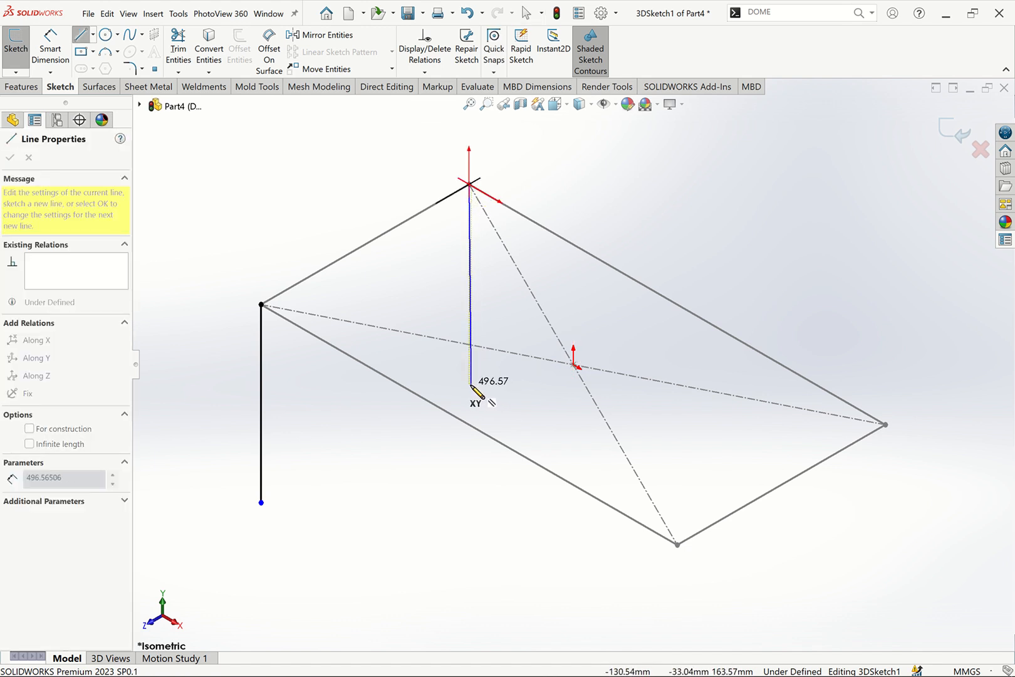
left_click(468, 384)
key("Escape")
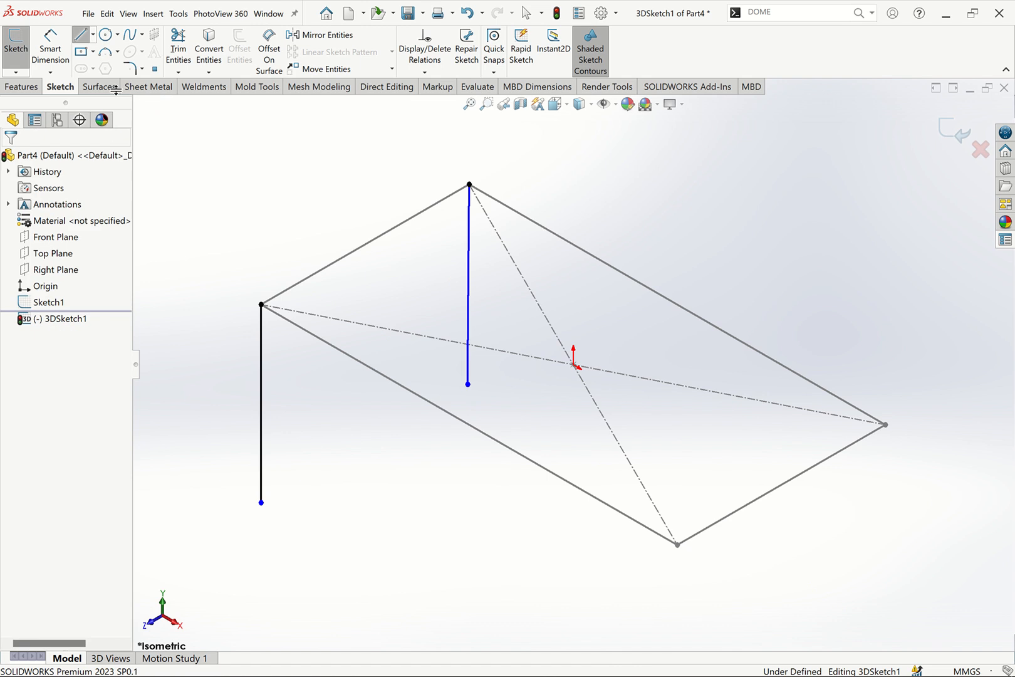
Draw a third leg line down from the rectangle's rightmost corner, slanting slightly outward.
left_click(82, 35)
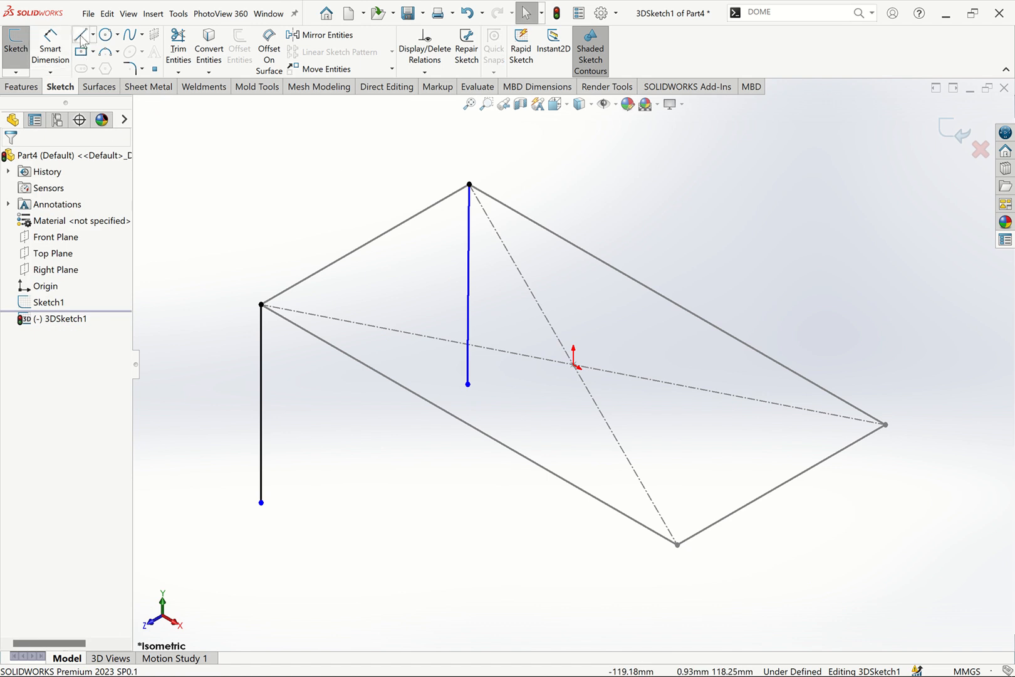
left_click(885, 425)
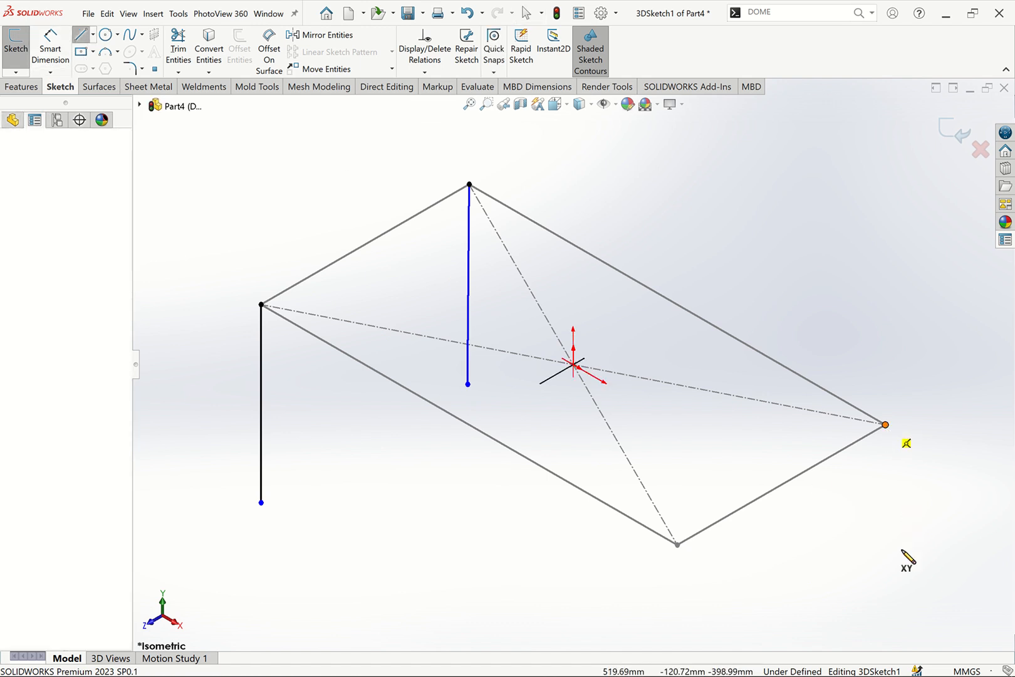
left_click(897, 557)
key("Escape")
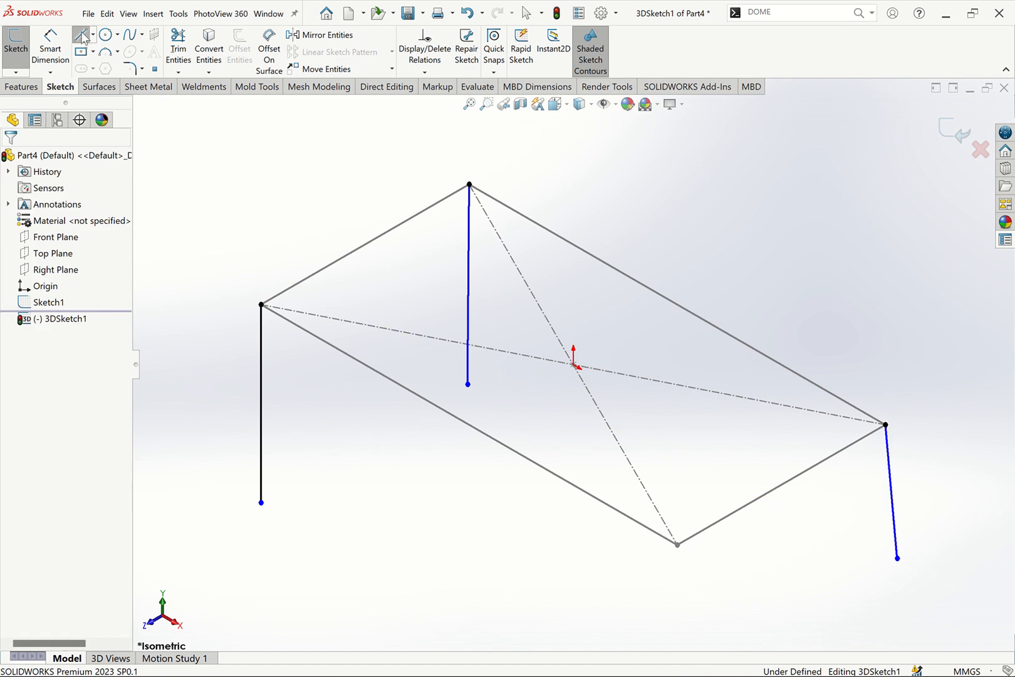
Draw a fourth leg line about 234 mm long down from the rectangle's front corner.
left_click(81, 36)
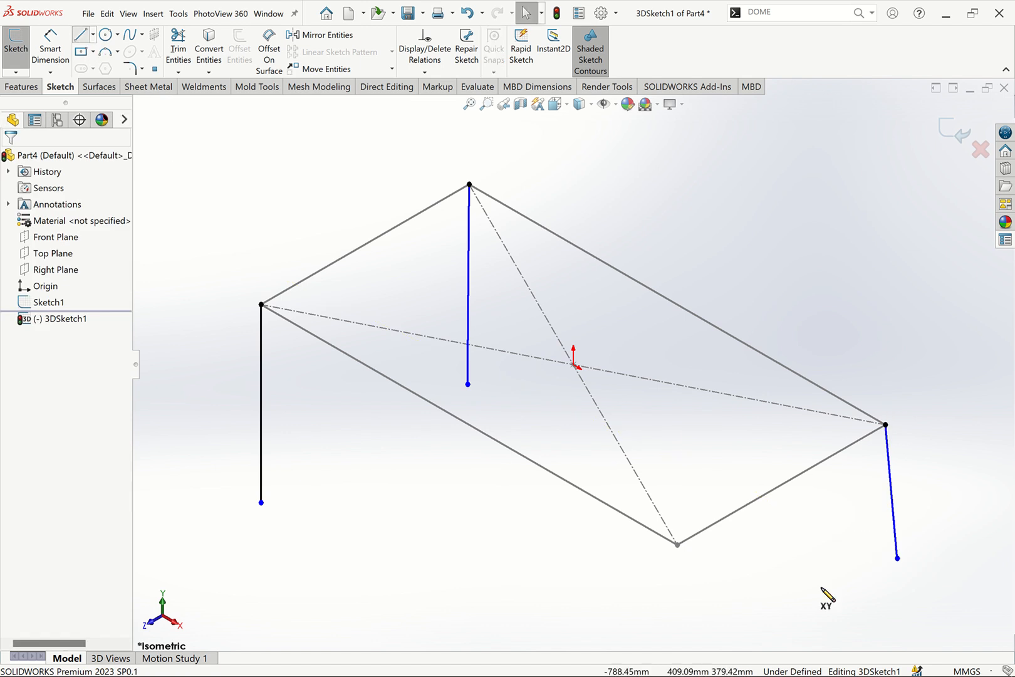
left_click(677, 545)
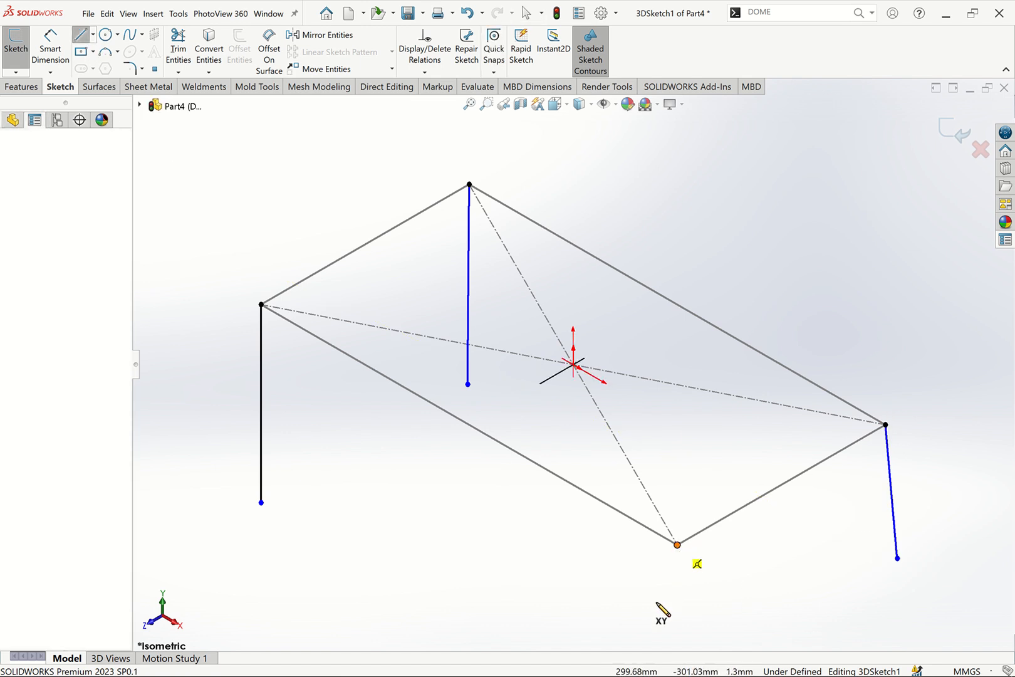
left_click(655, 621)
key("Escape")
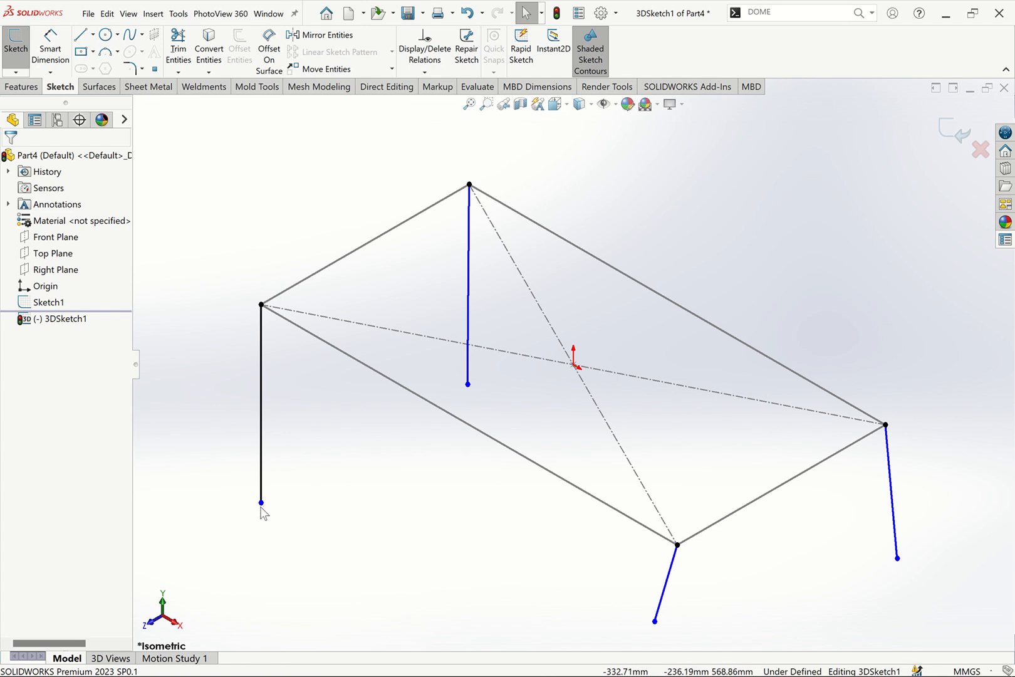
Dimension the leftmost leg line and set its length to 700 mm.
left_click(51, 49)
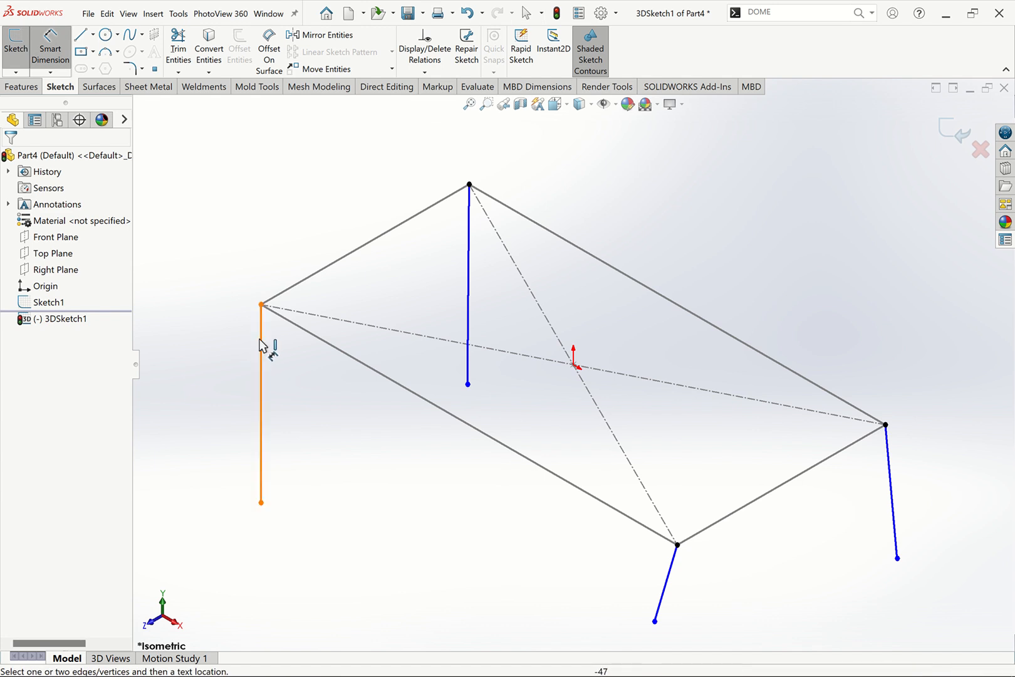
left_click(239, 366)
left_click(239, 366)
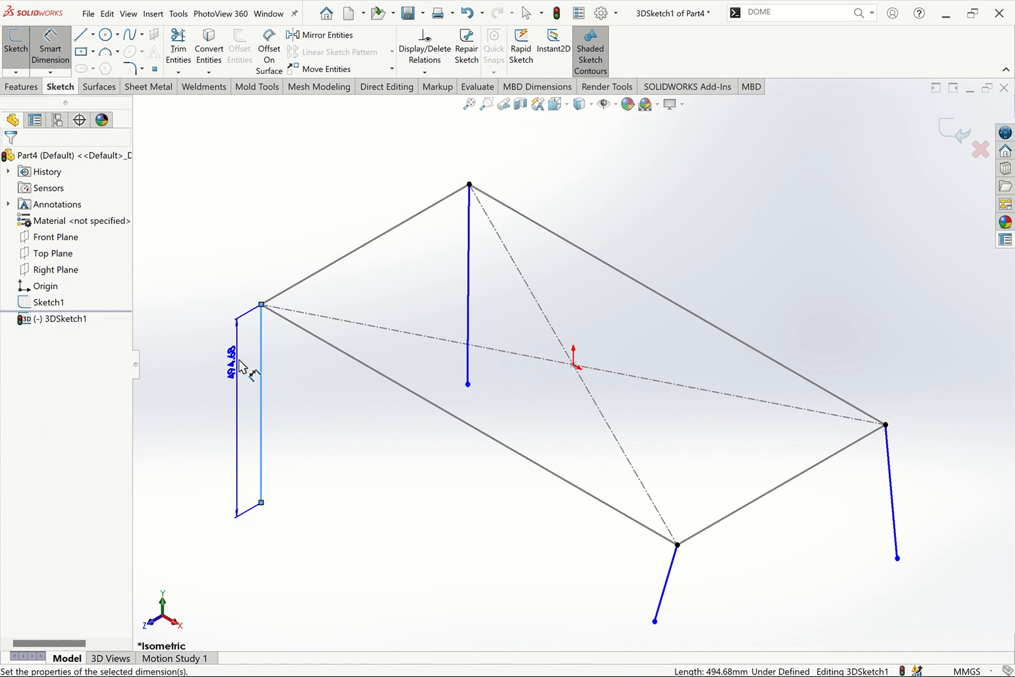
type("700")
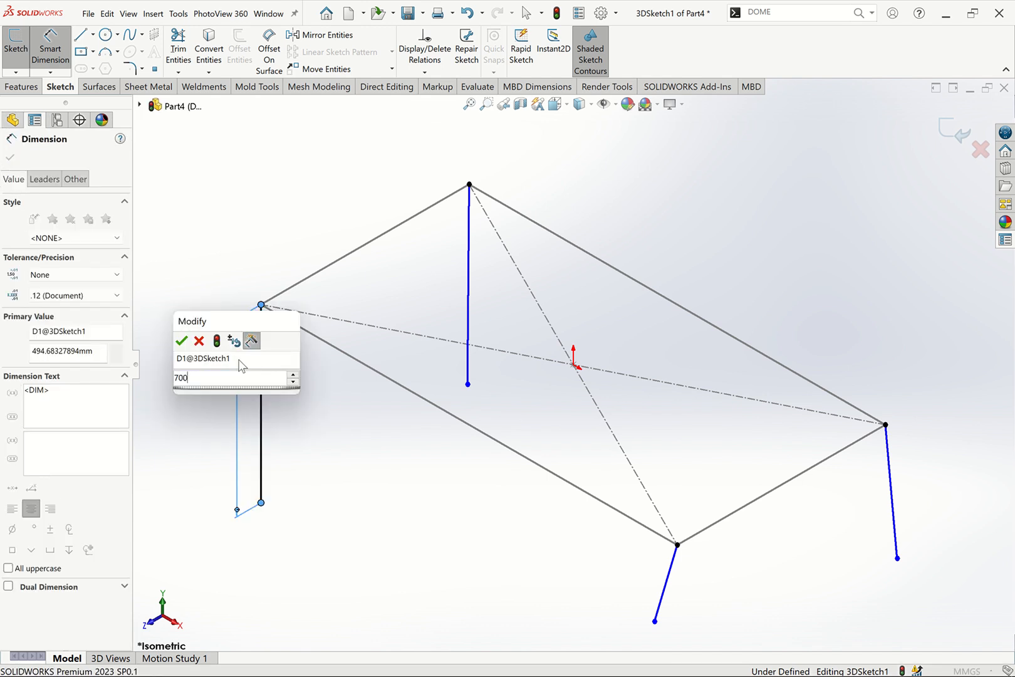
key("Return")
key("Escape")
mouse_move(421, 6)
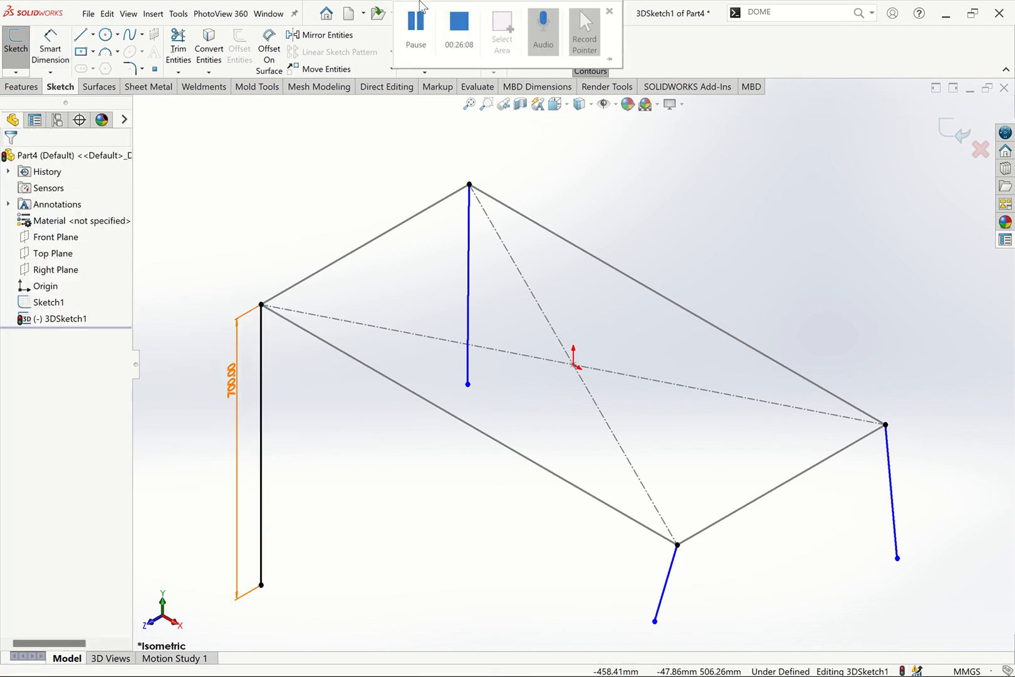
left_click(519, 248)
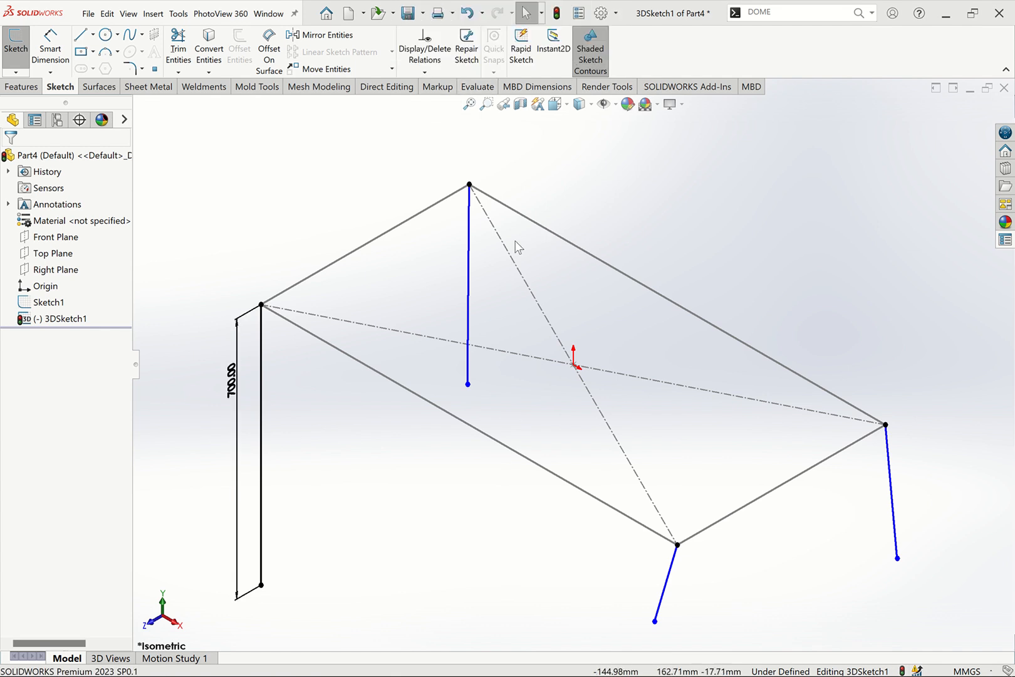
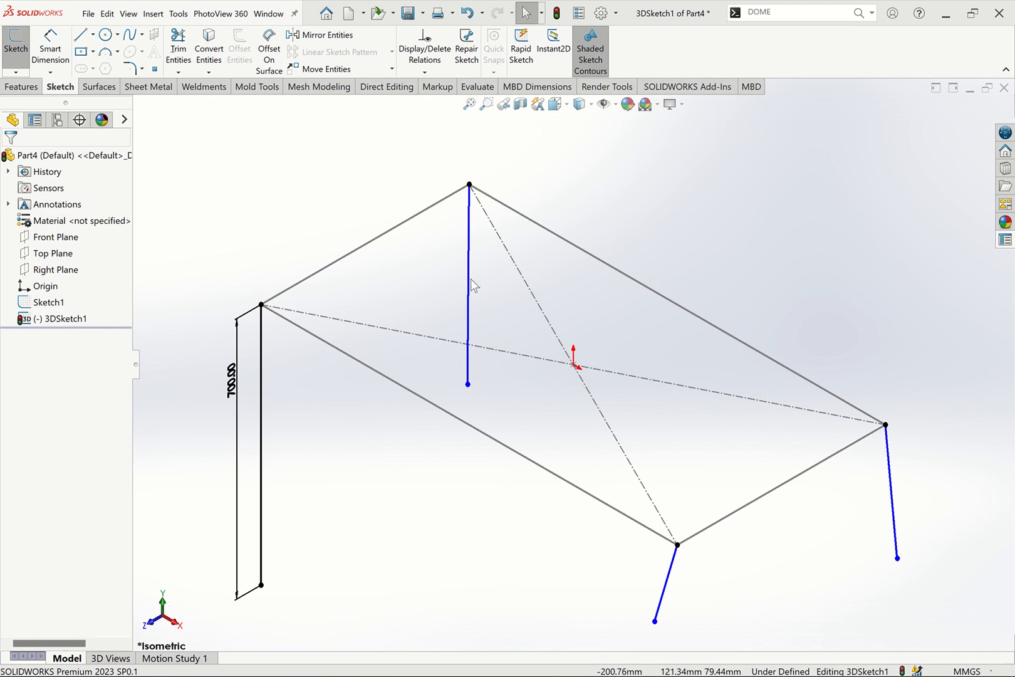
Add an Along Y relation to the back, rightmost and front leg lines.
left_click(474, 254)
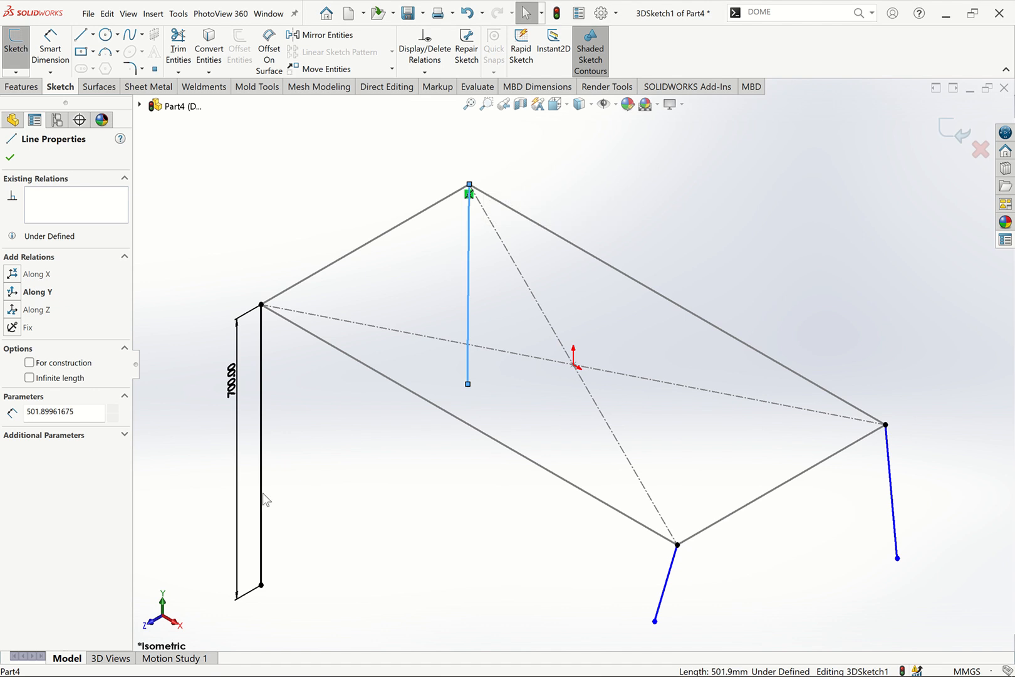
left_click(514, 200)
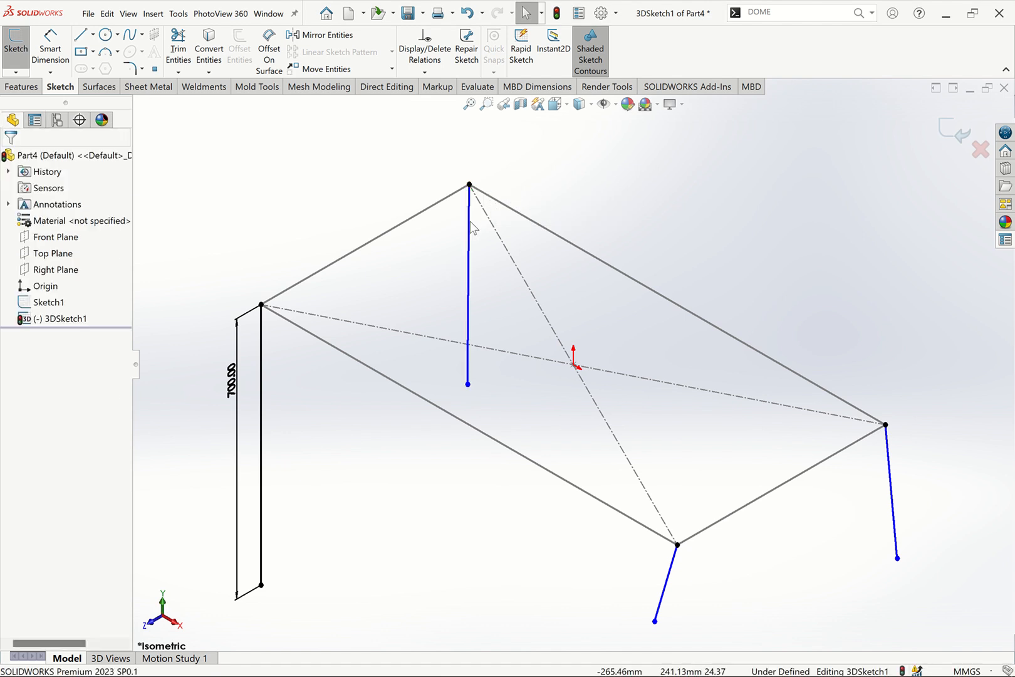
left_click(474, 230)
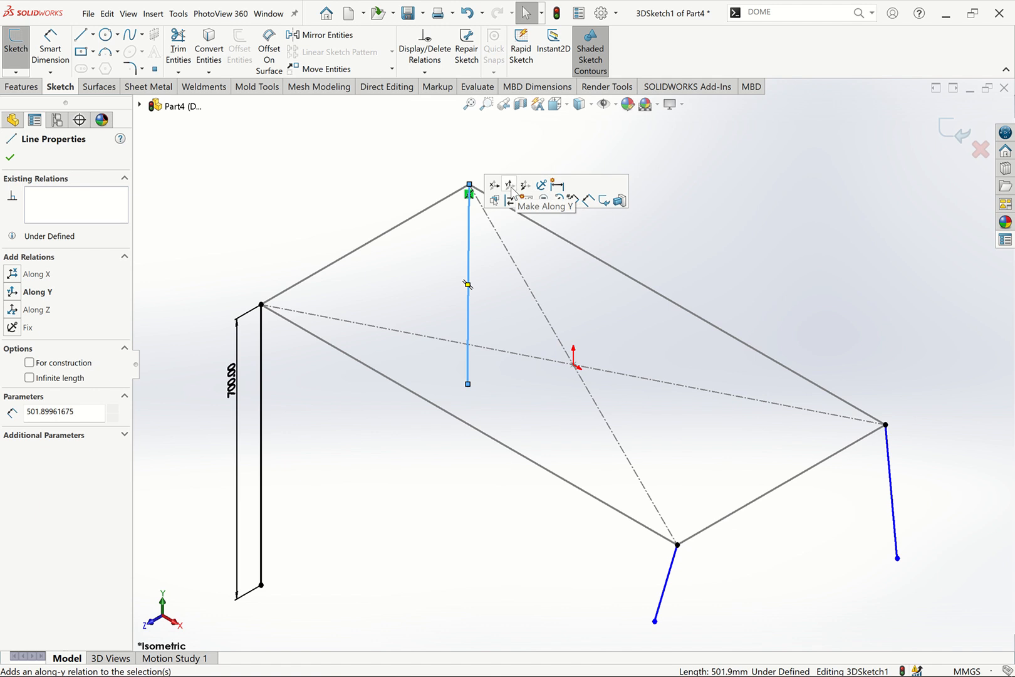
left_click(511, 185)
left_click(654, 227)
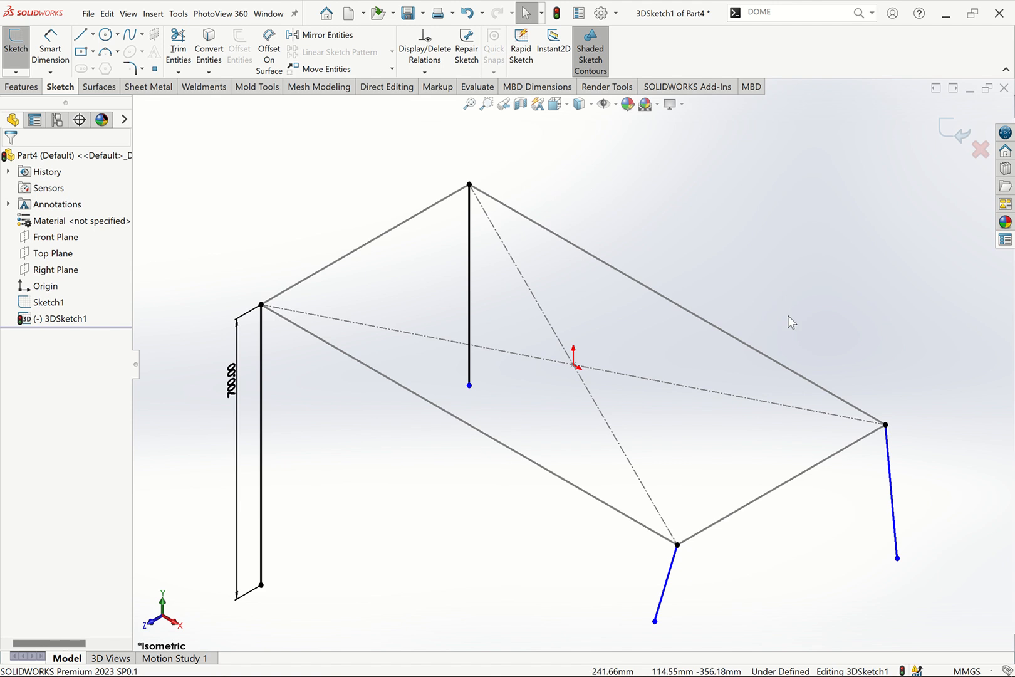
left_click(893, 440)
left_click(896, 401)
left_click(893, 367)
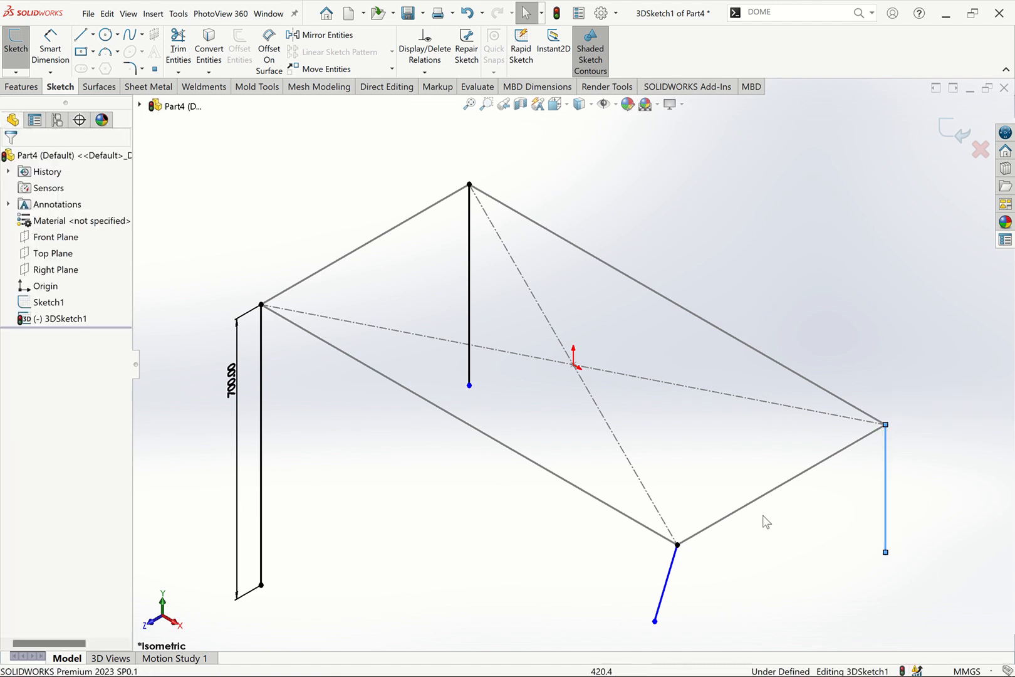
left_click(719, 536)
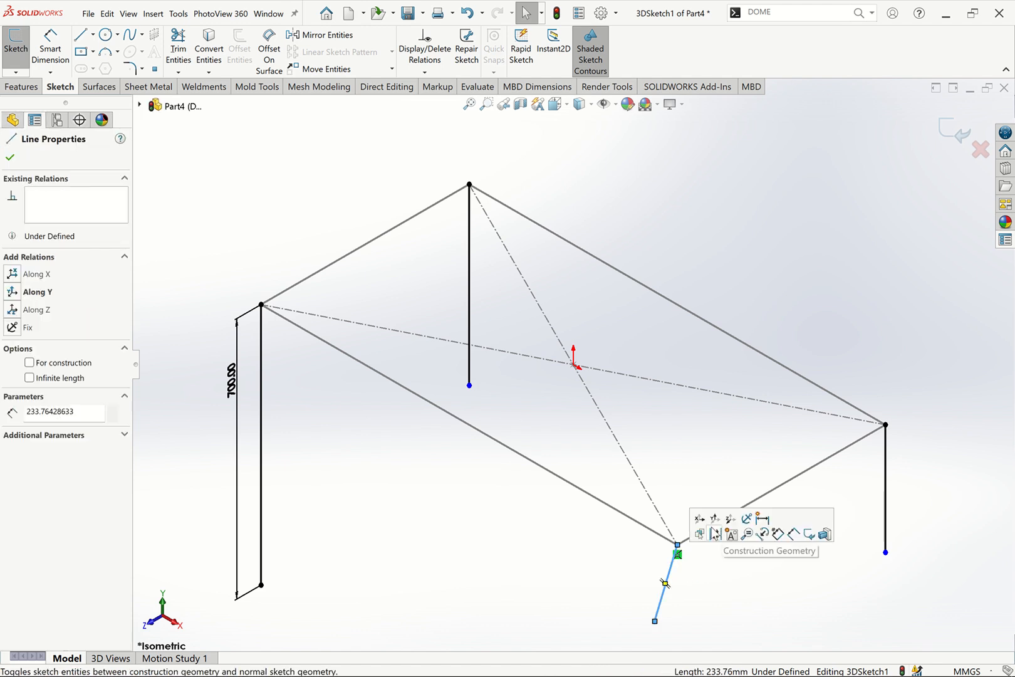
left_click(714, 525)
left_click(874, 281)
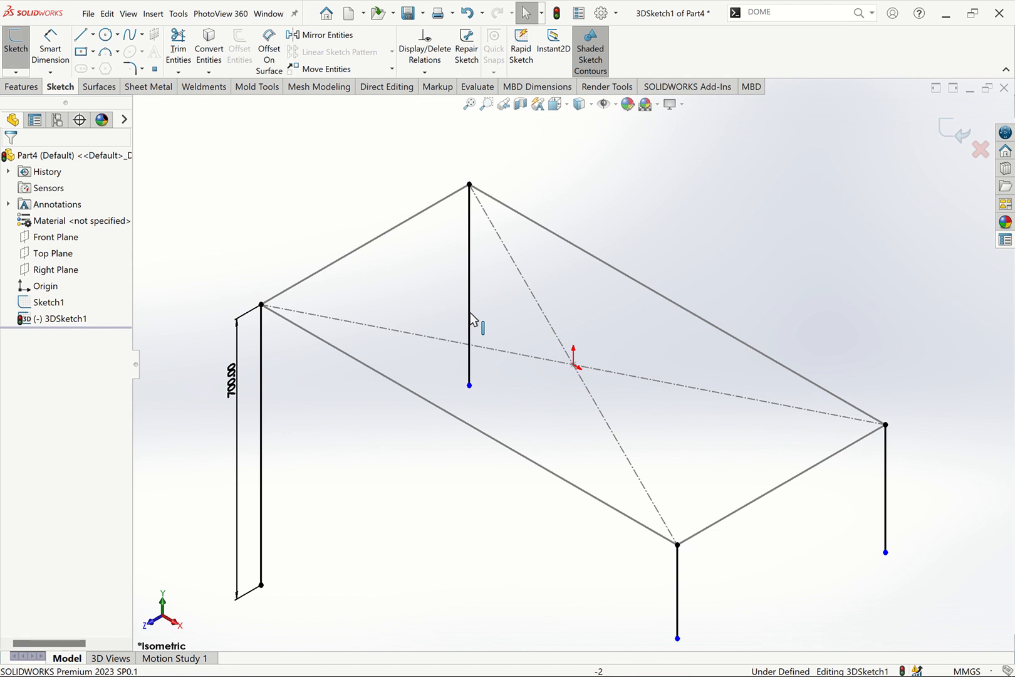
Make all four leg lines equal in length and fit the whole frame in view.
left_click(263, 418, "ctrl")
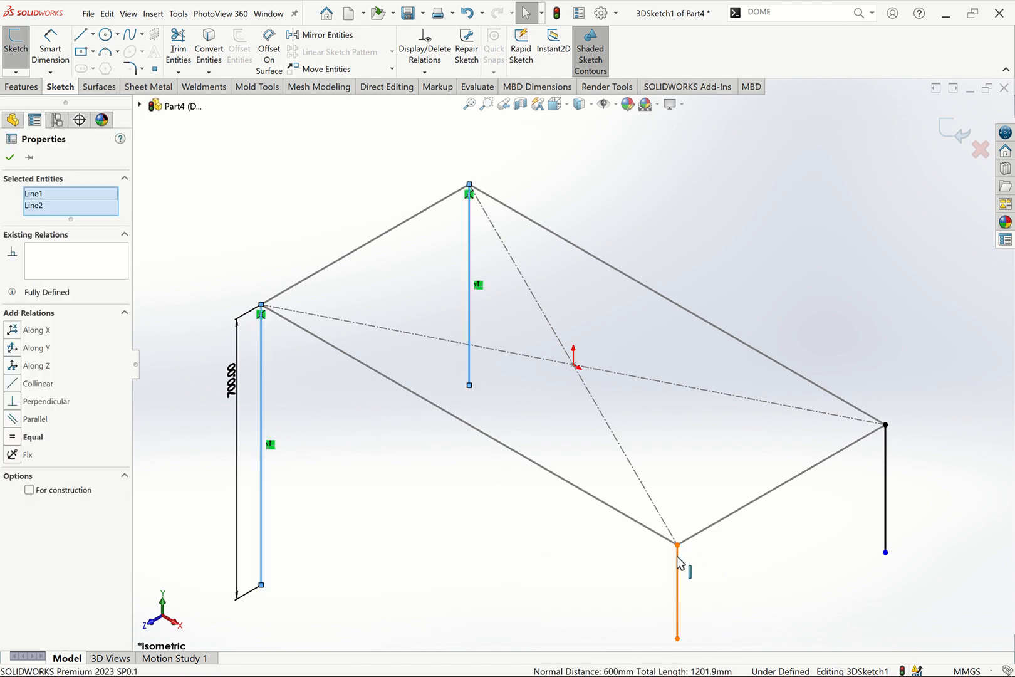
left_click(886, 456, "ctrl")
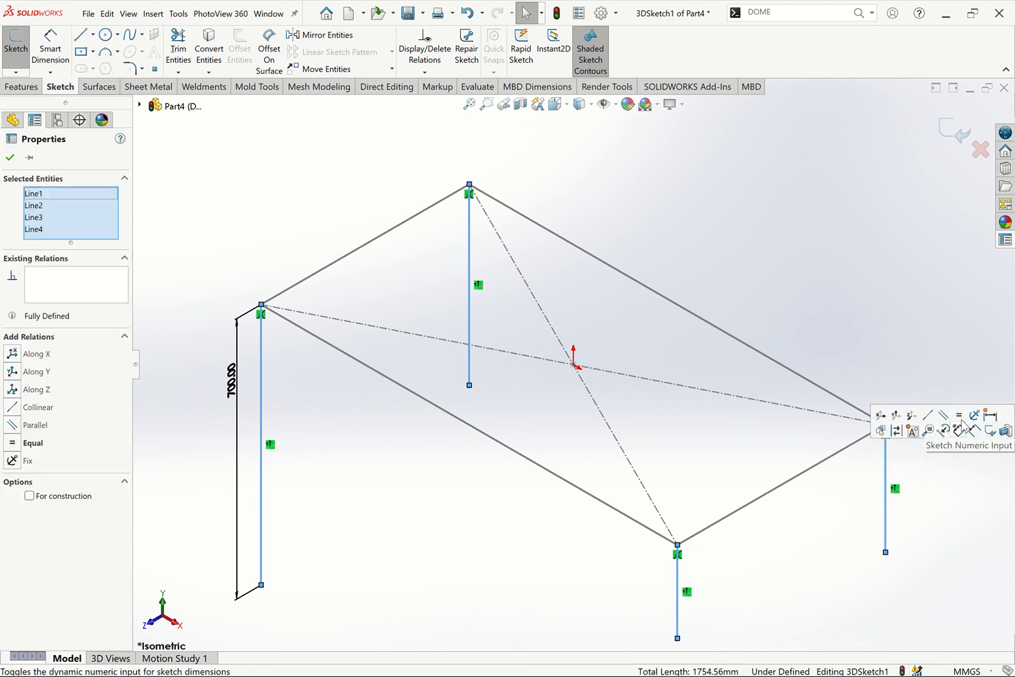
left_click(956, 426)
left_click(623, 199)
key("f")
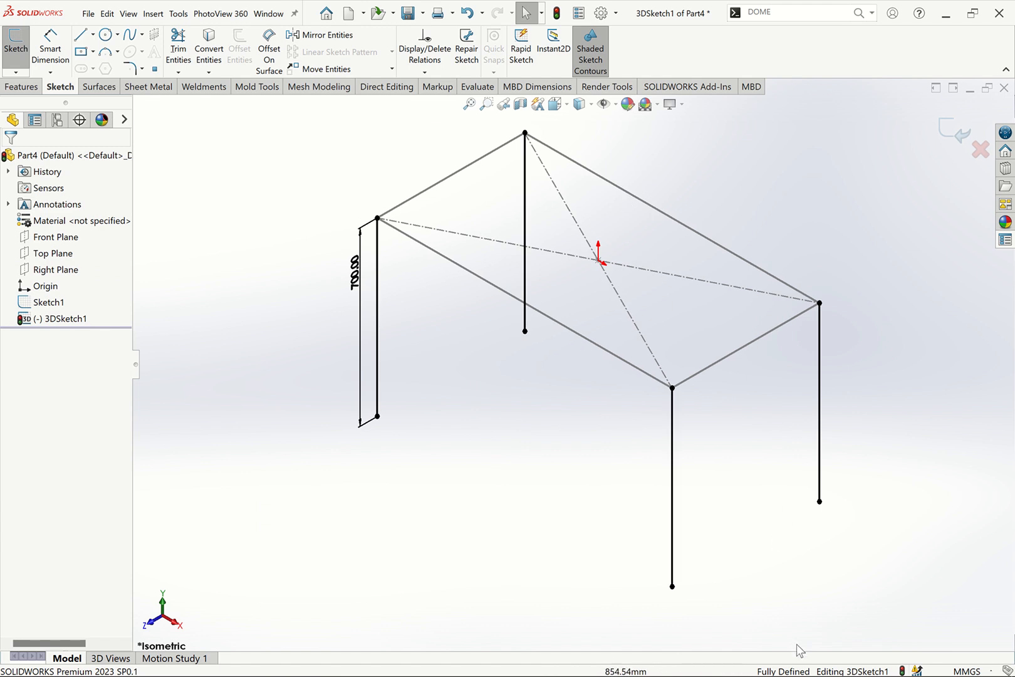
Draw a 600 mm crossbar line in the YZ plane from the leftmost leg to the back leg.
left_click(79, 37)
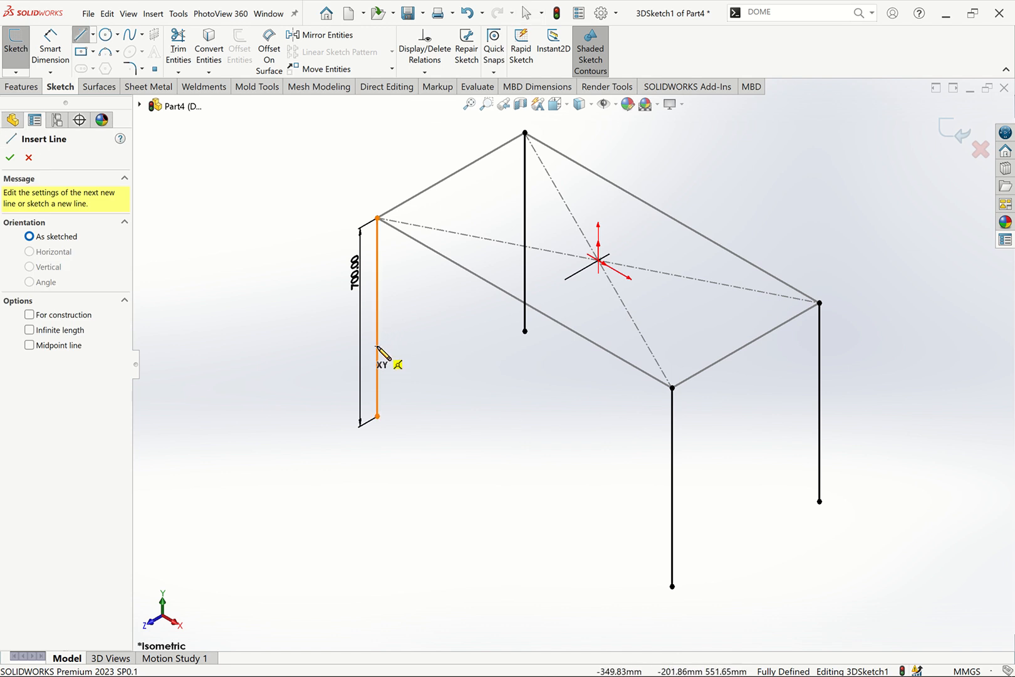
left_click(376, 346)
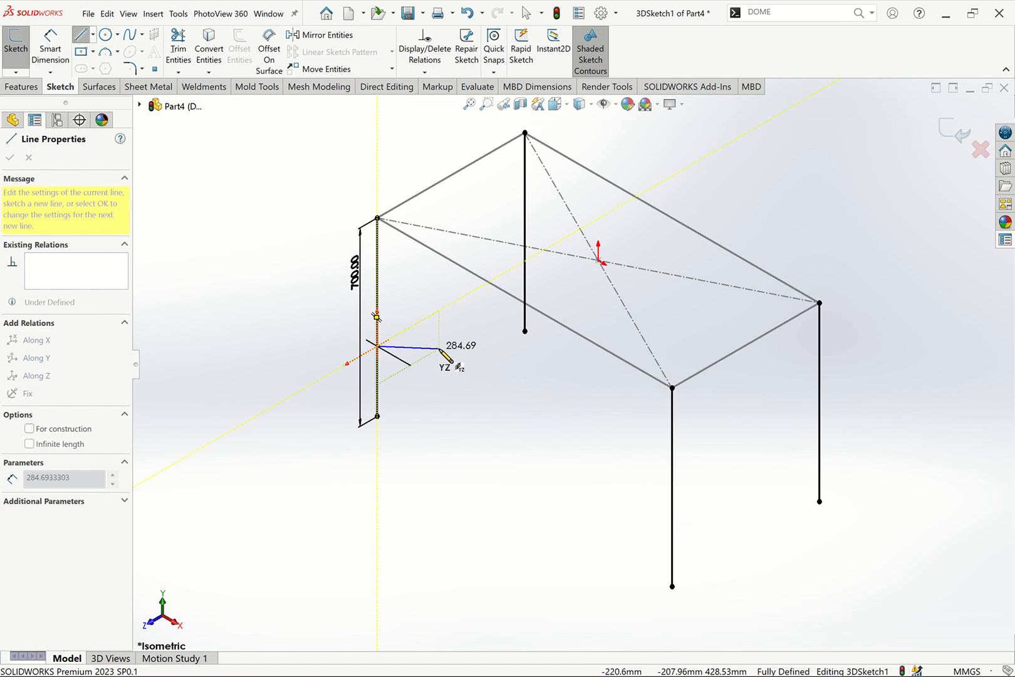
key("Tab")
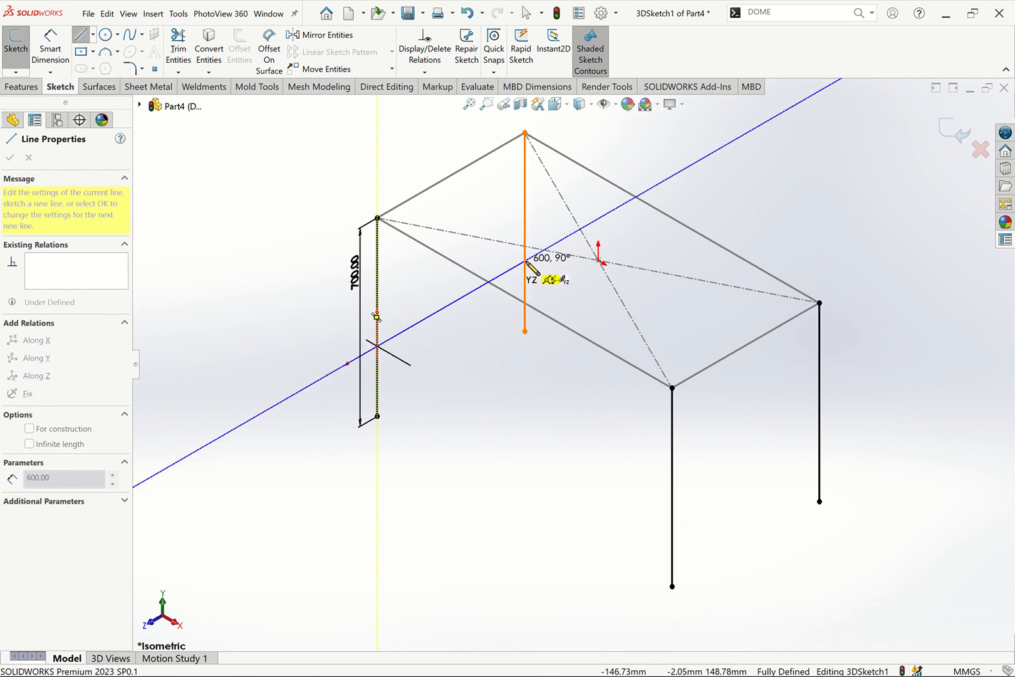
left_click(526, 262)
key("Escape")
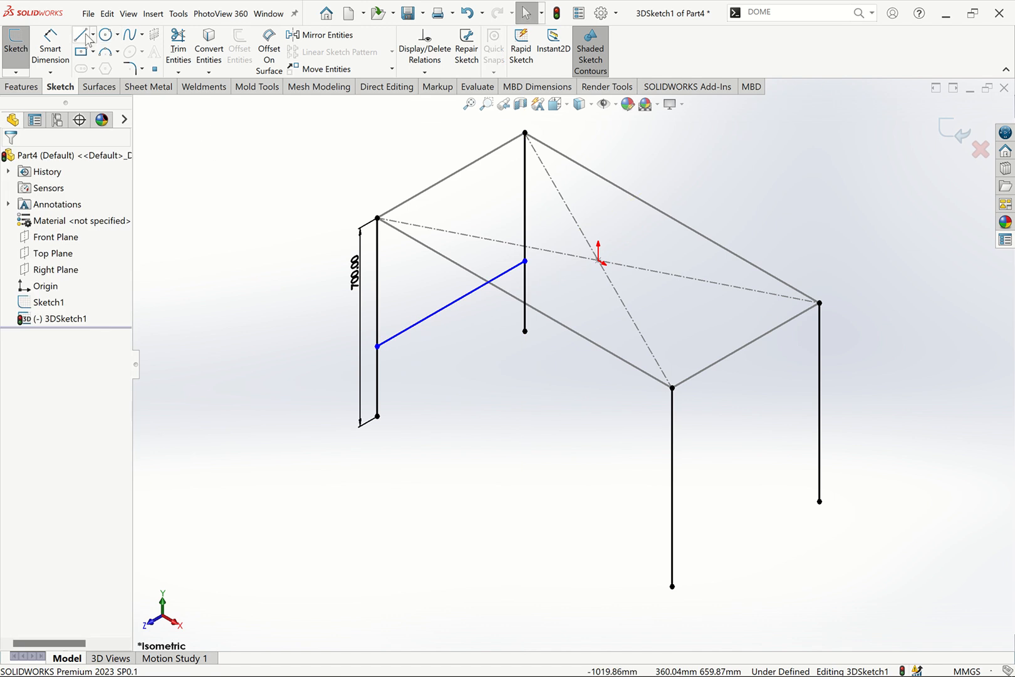
Draw a second crossbar line parallel to the first, from the front leg to the rightmost leg.
left_click(671, 524)
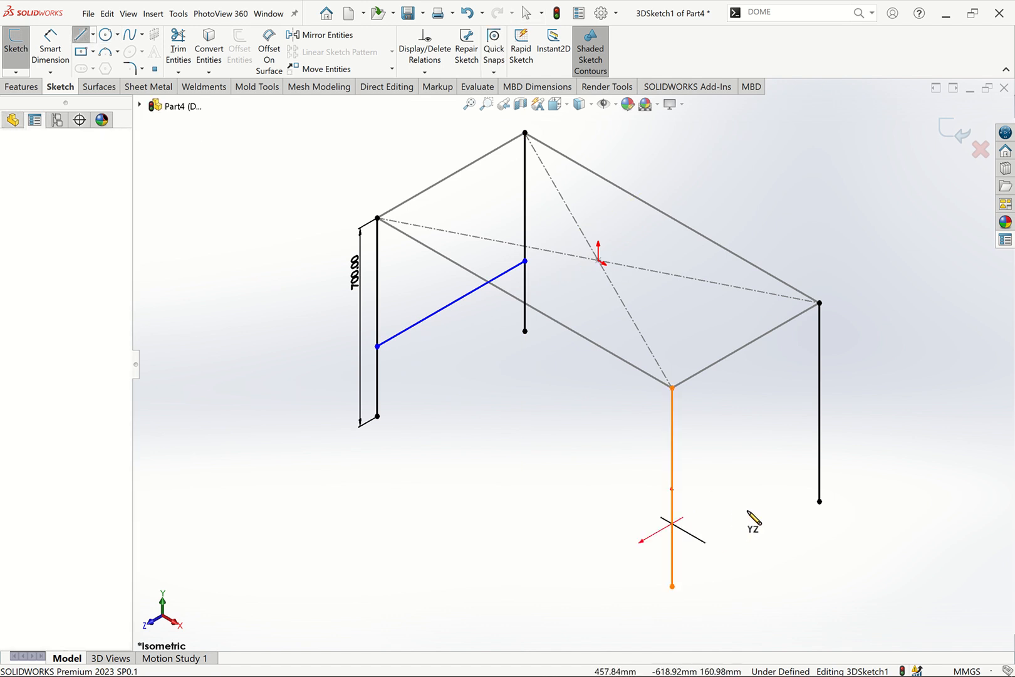
left_click(820, 440)
key("Escape")
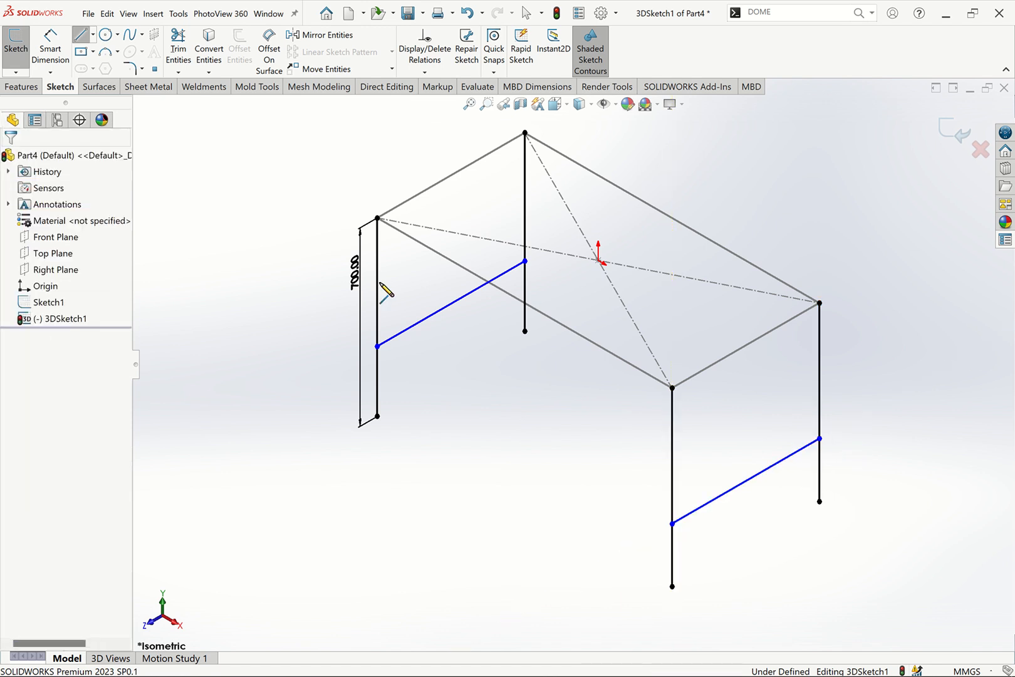
Dimension the first crossbar's height above the lower end of the leftmost leg as 254 mm.
left_click(50, 49)
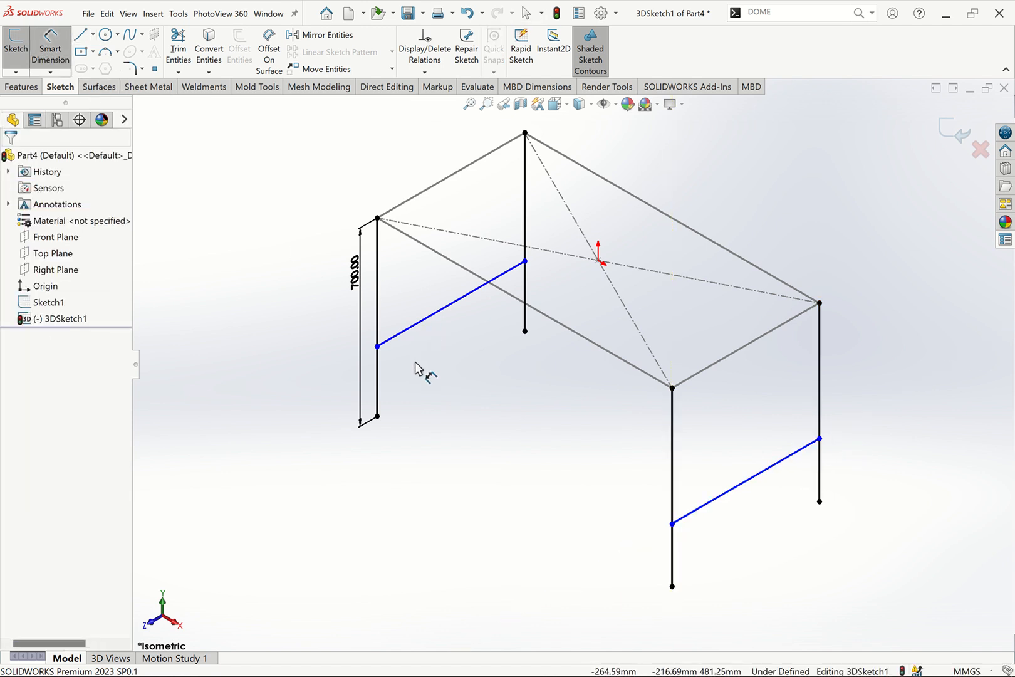
left_click(378, 346)
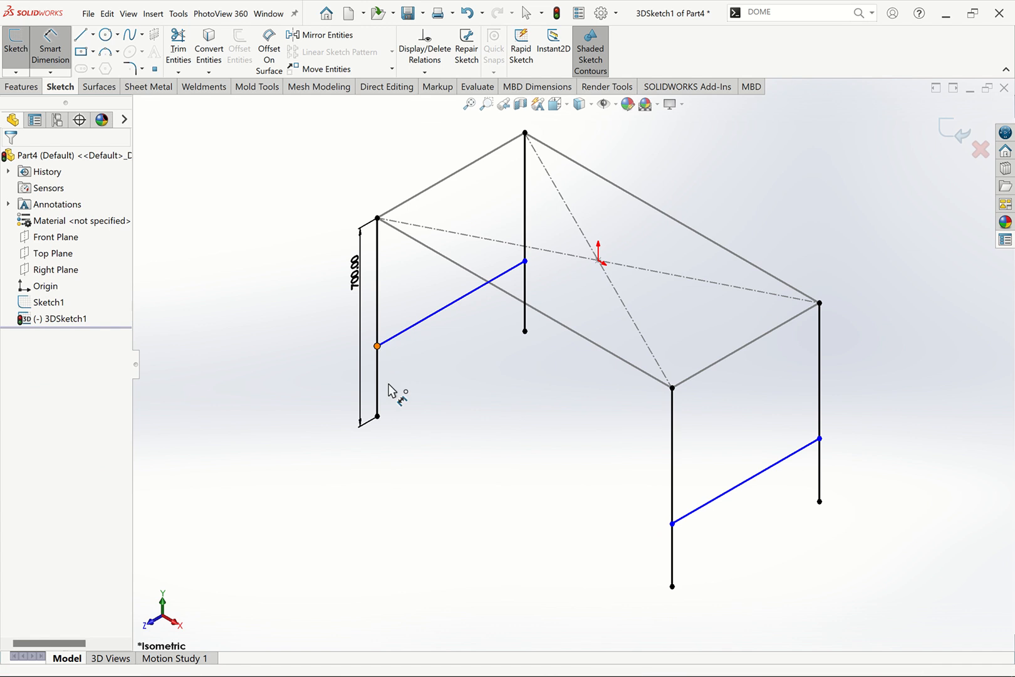
left_click(378, 417)
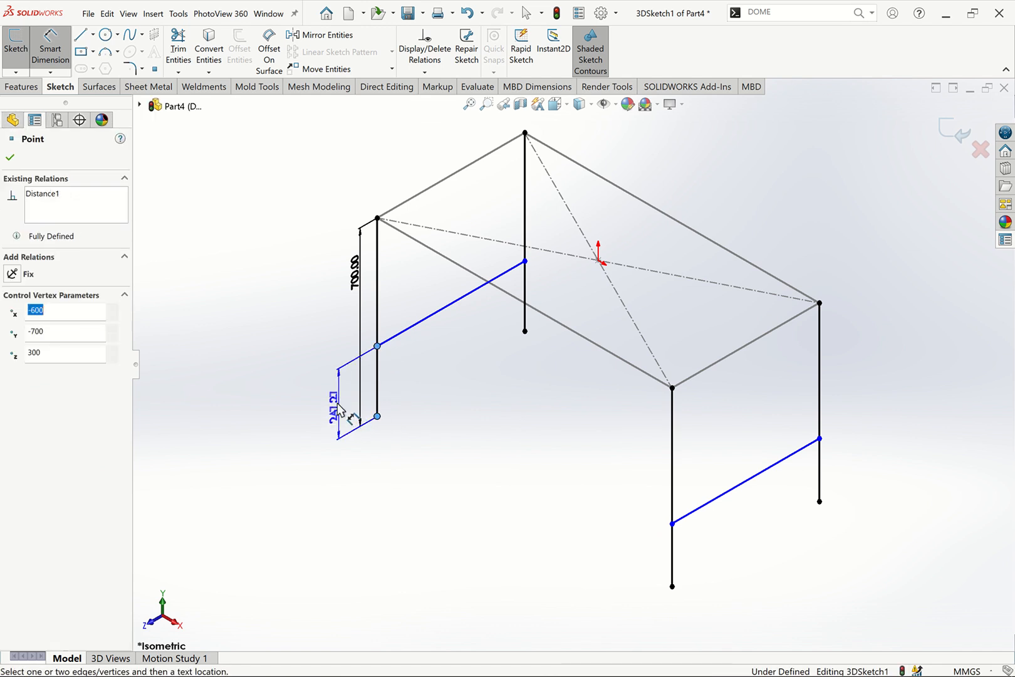
left_click(328, 399)
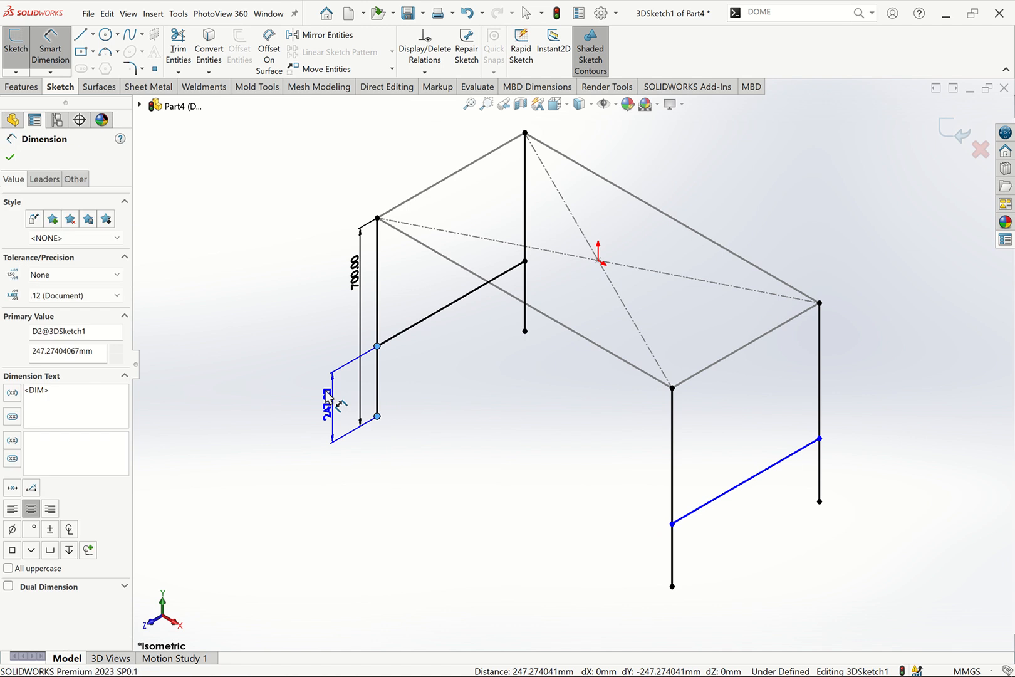
key("Return")
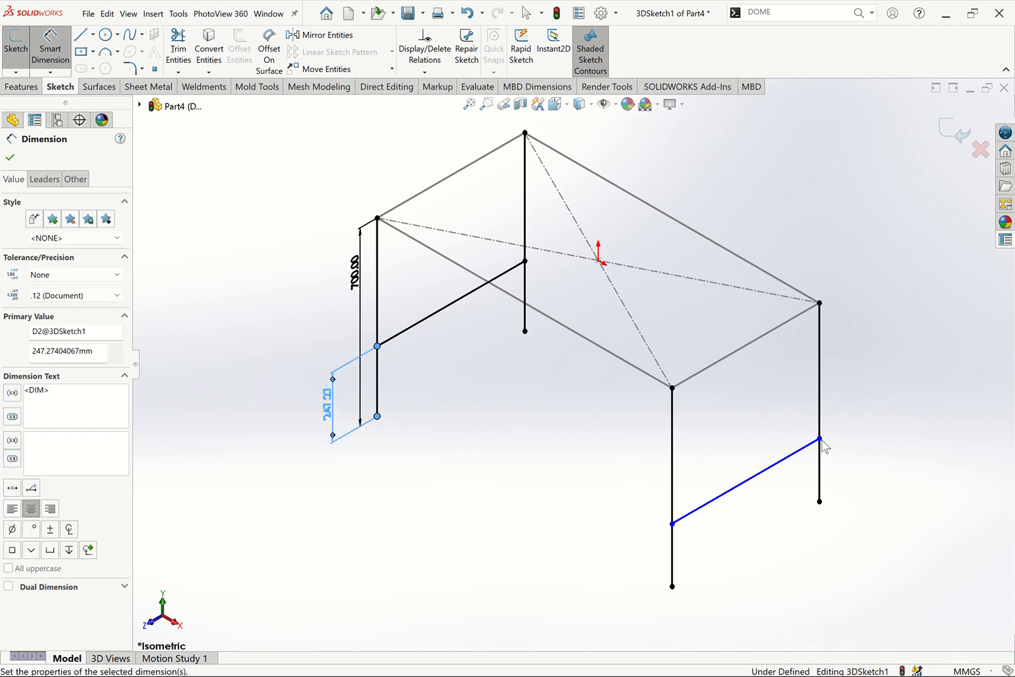
Dimension the second crossbar's height above the lower end of the rightmost leg as 254 mm.
left_click(820, 439)
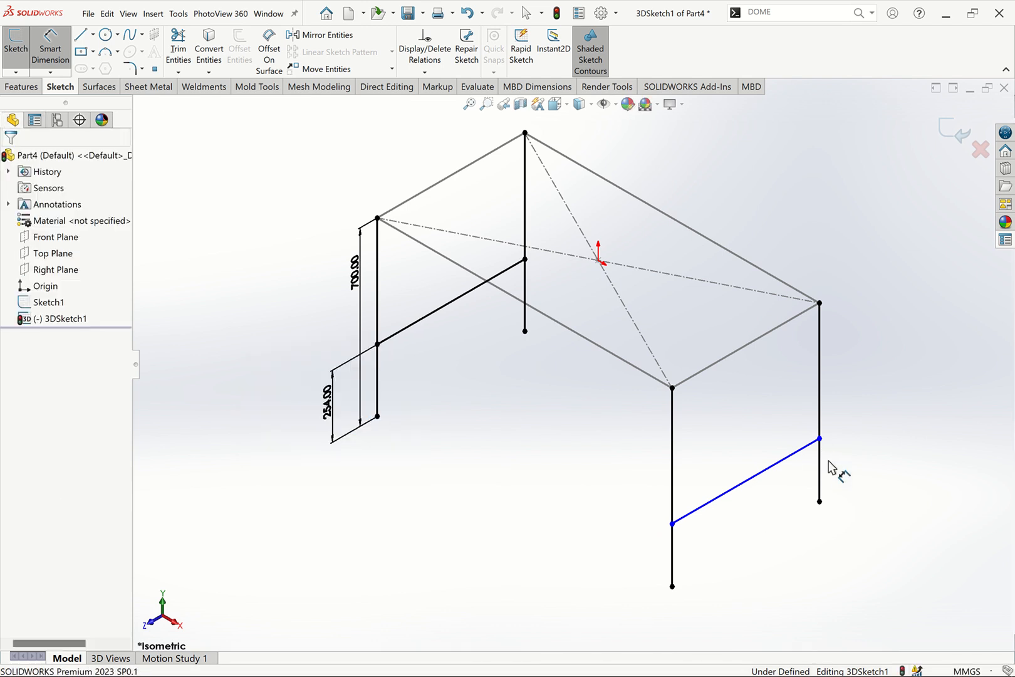
left_click(819, 502)
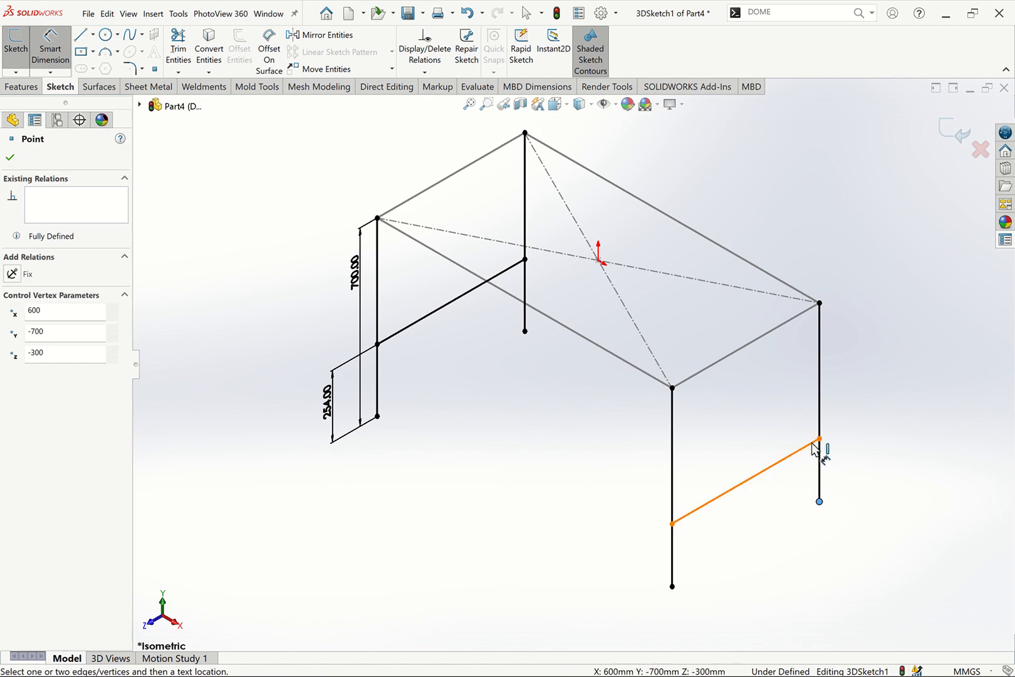
left_click(818, 452)
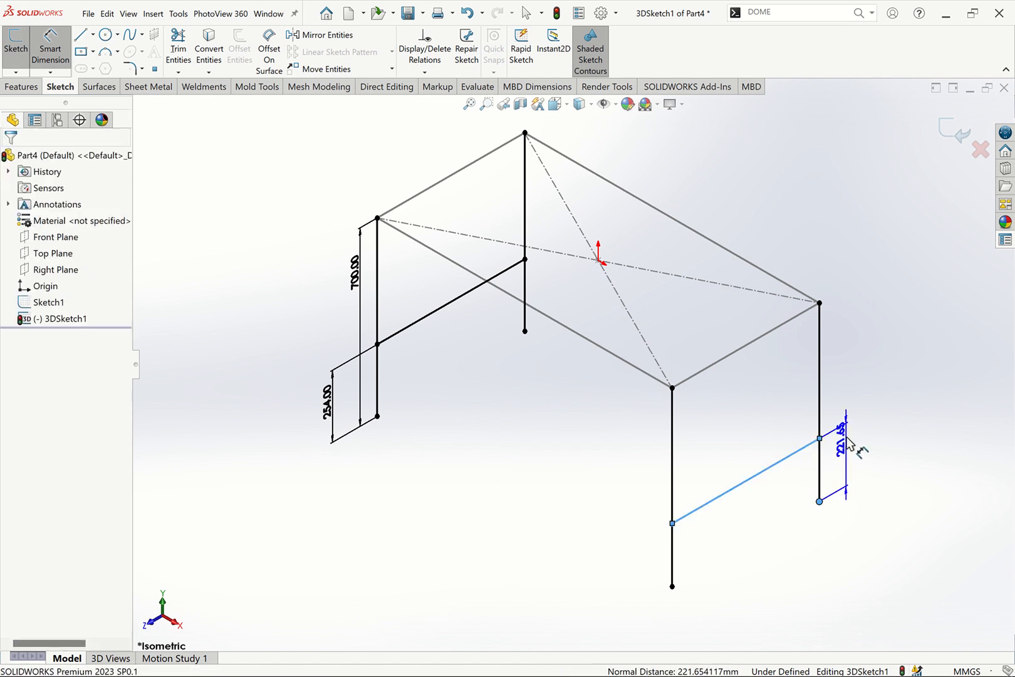
left_click(848, 445)
type("254")
key("Return")
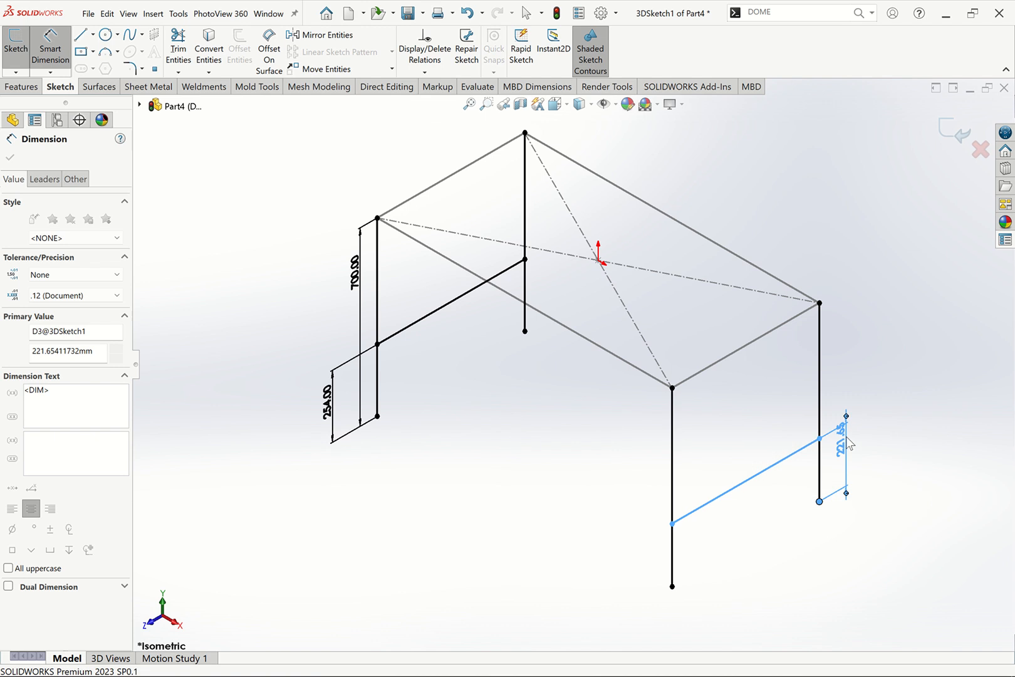
key("Escape")
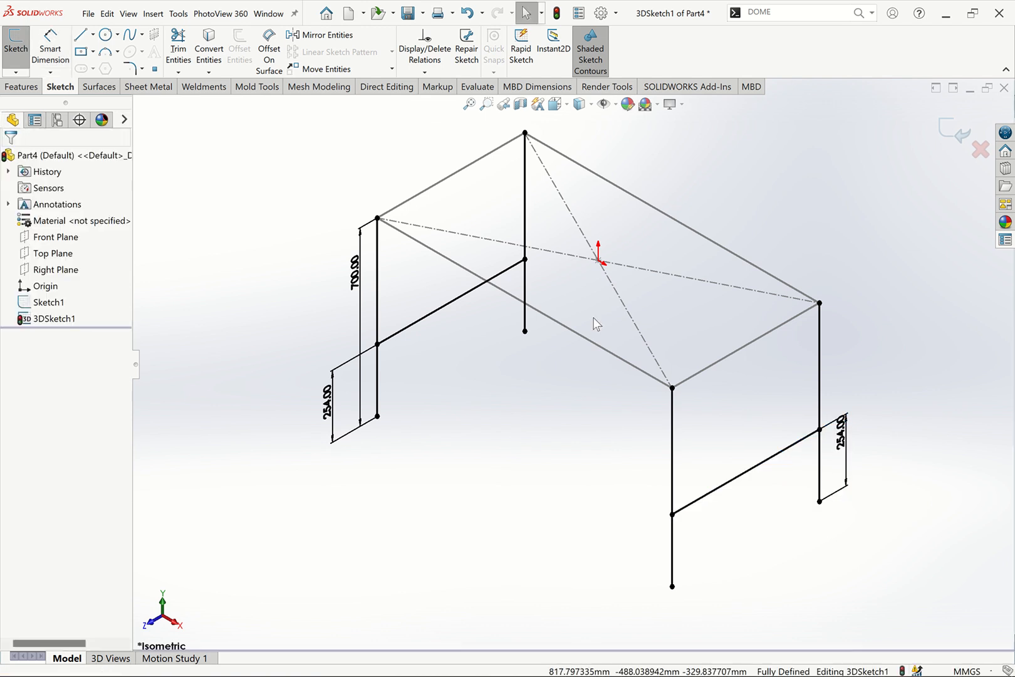
Draw a long crossbar line from the back leg's crossbar joint to the rightmost leg's joint and exit the 3D sketch.
left_click(80, 34)
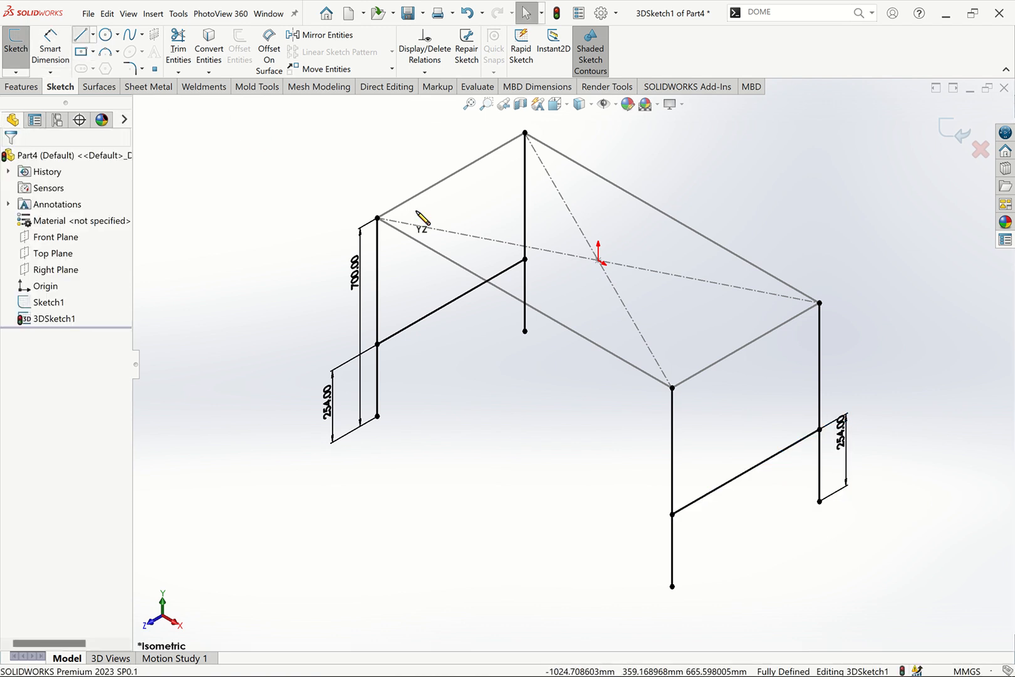
left_click(526, 259)
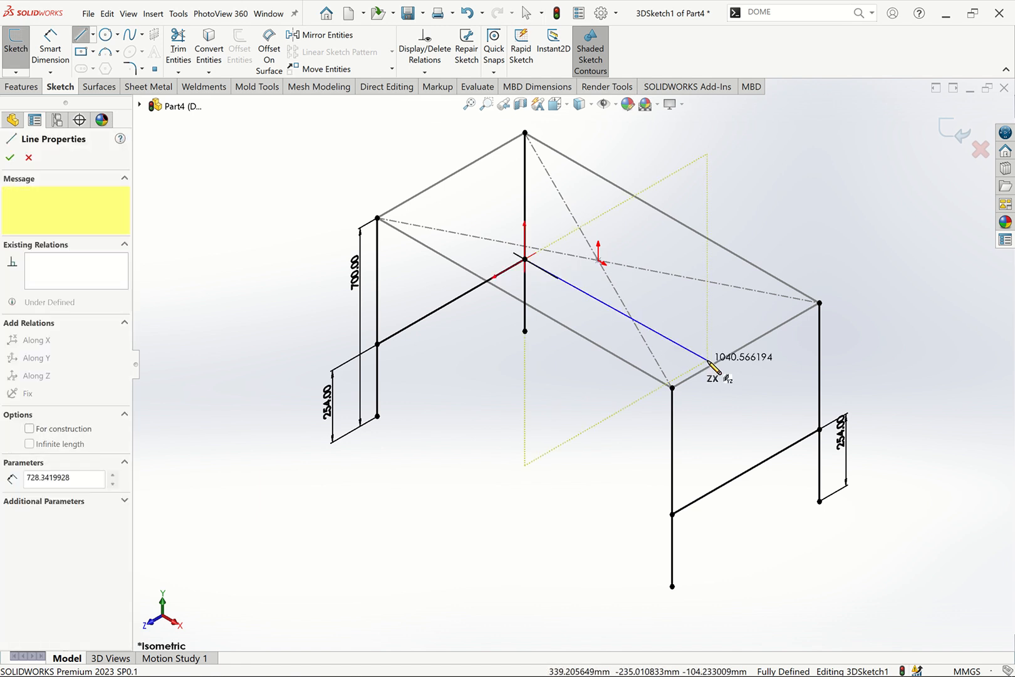
double_click(819, 429)
key("Escape")
key("Escape")
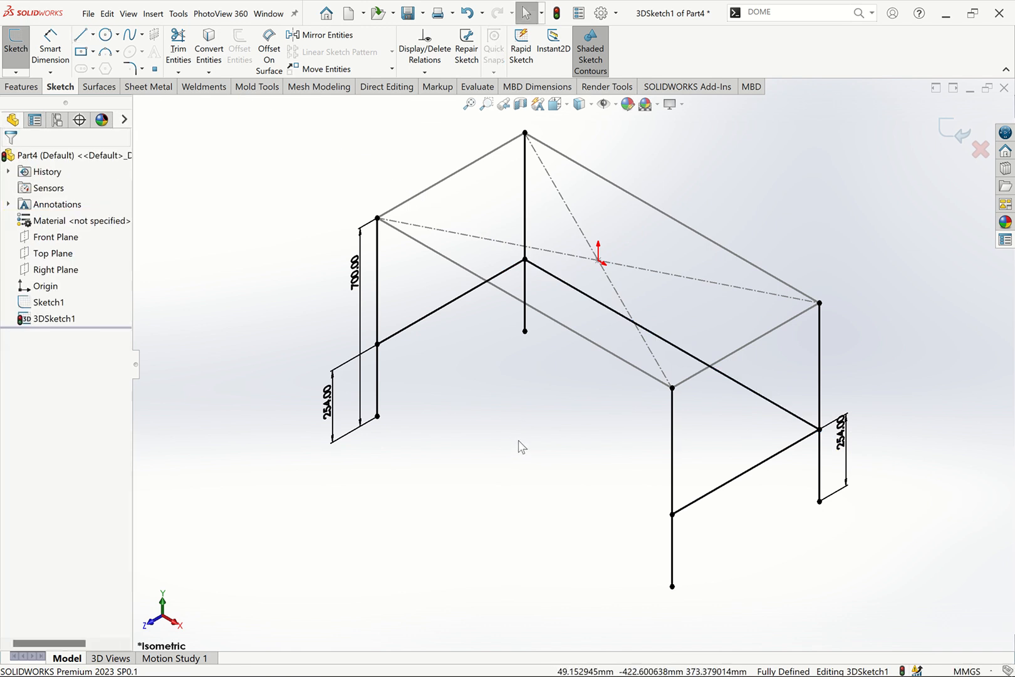
left_click(954, 132)
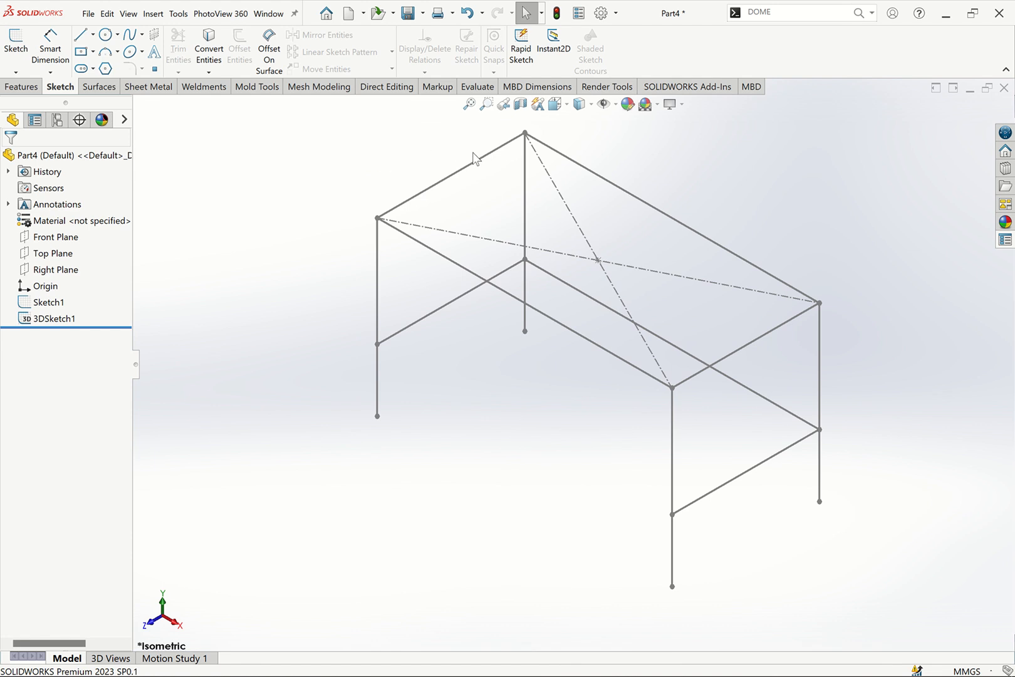
left_click(469, 104)
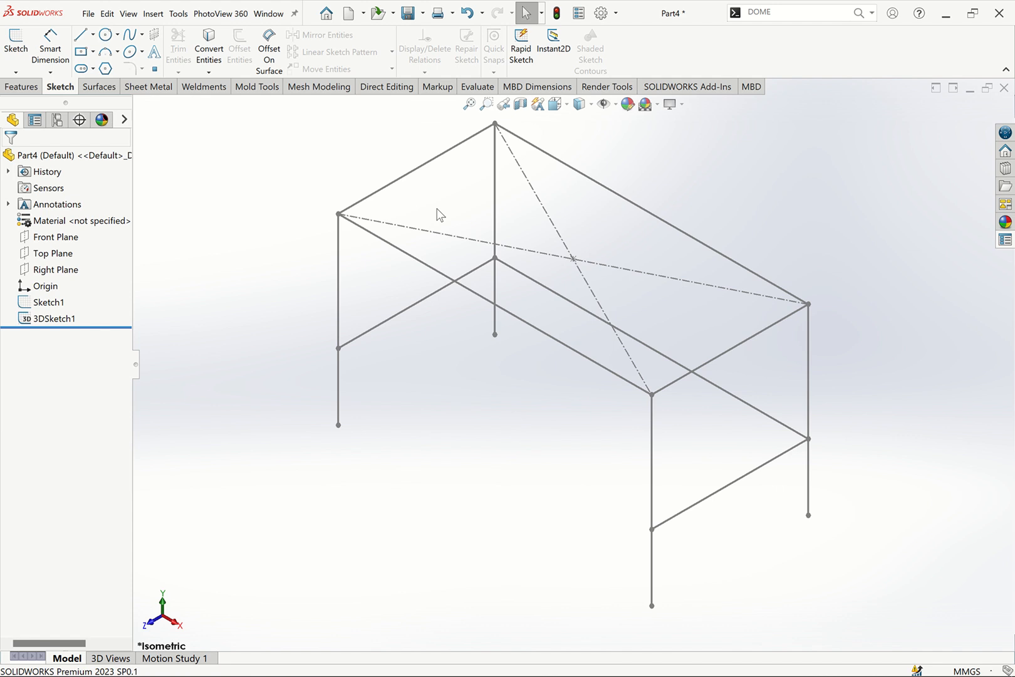
Start a weldment structural member with the iso standard, square tube type and 30 x 30 x 2.6 size.
left_click(208, 89)
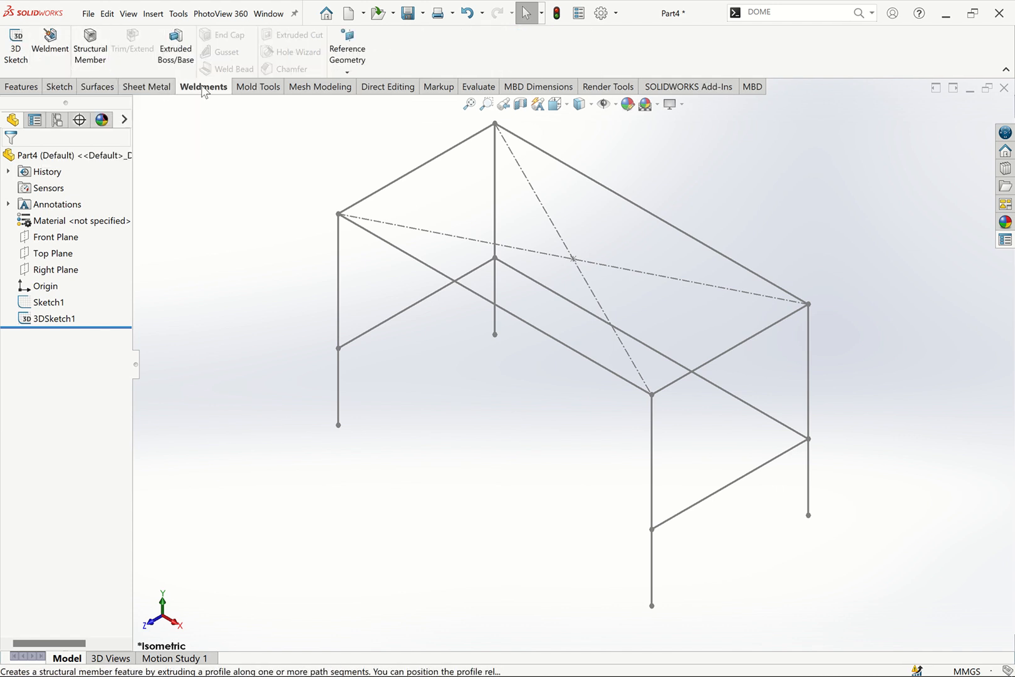
left_click(50, 39)
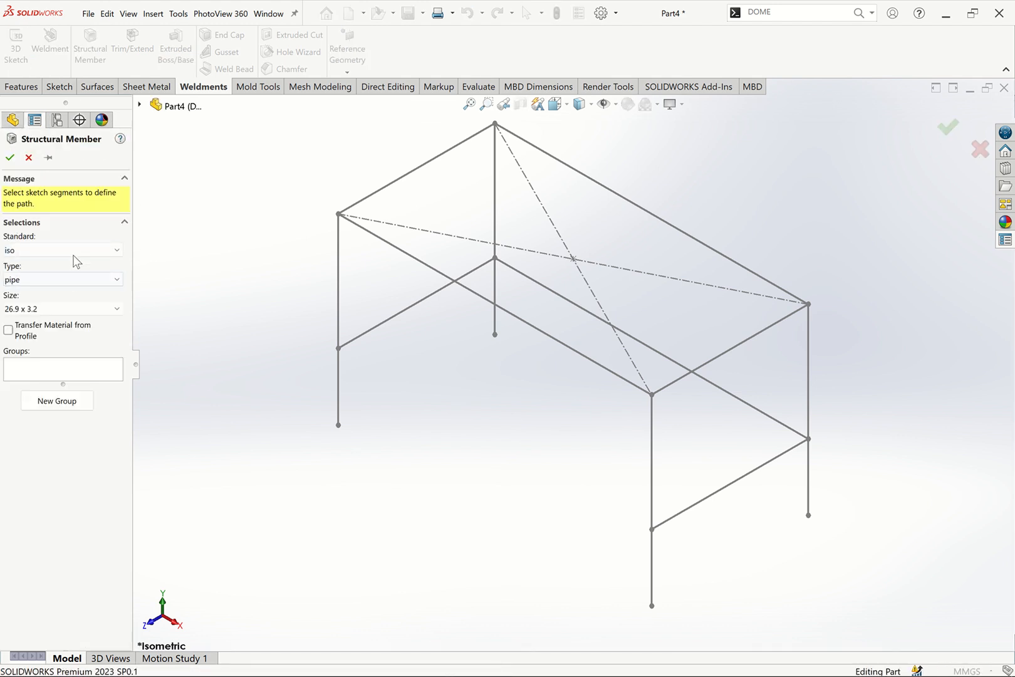
left_click(74, 251)
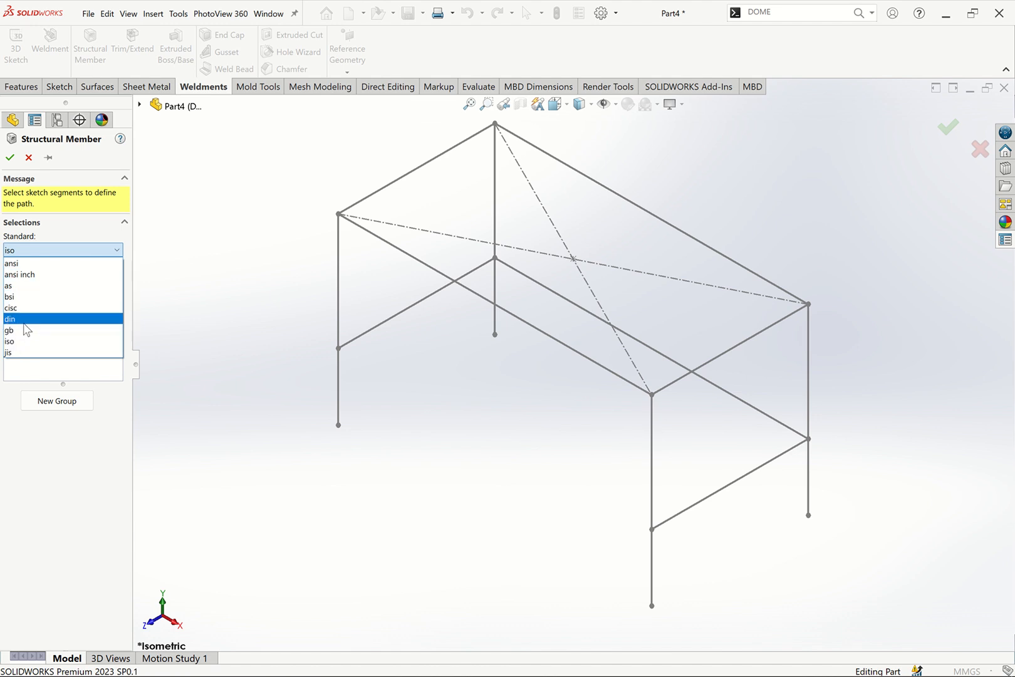
left_click(29, 342)
left_click(70, 283)
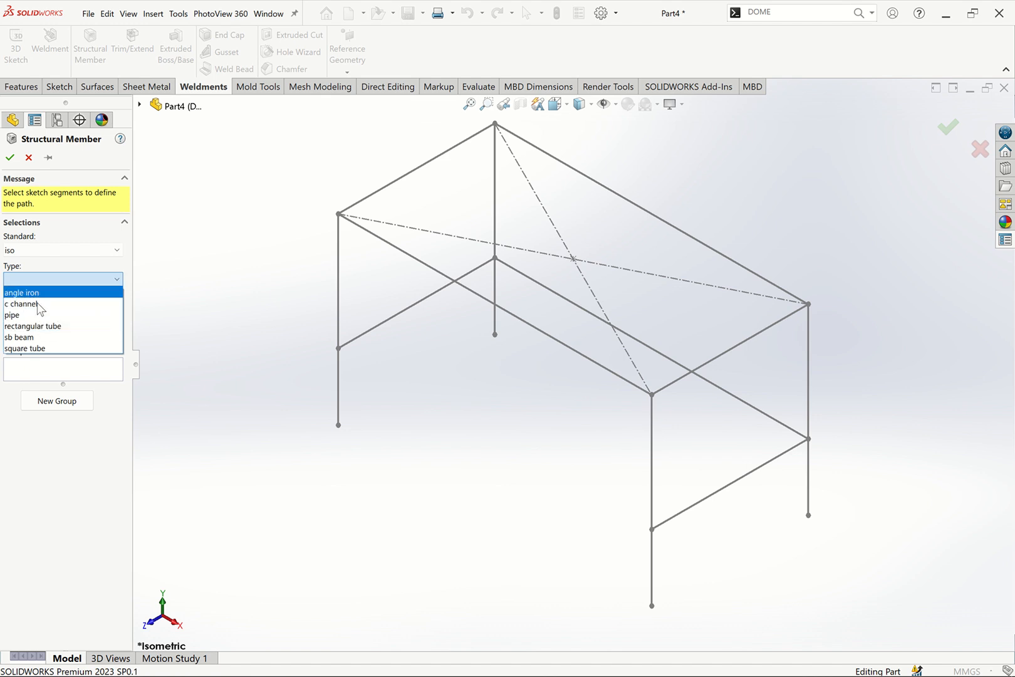
left_click(42, 349)
left_click(64, 310)
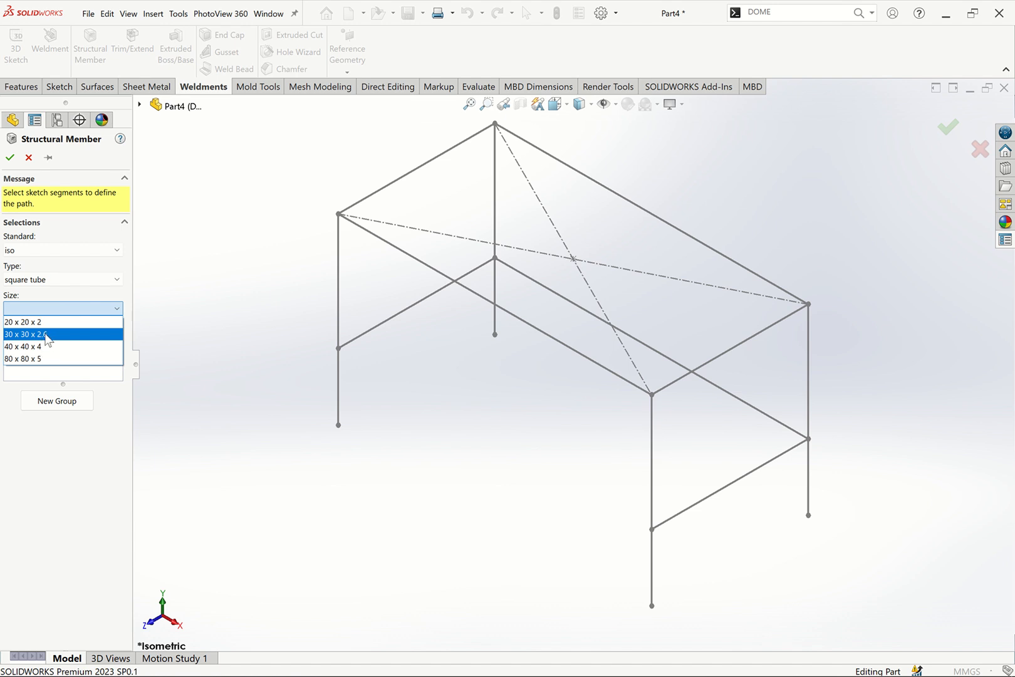
left_click(47, 335)
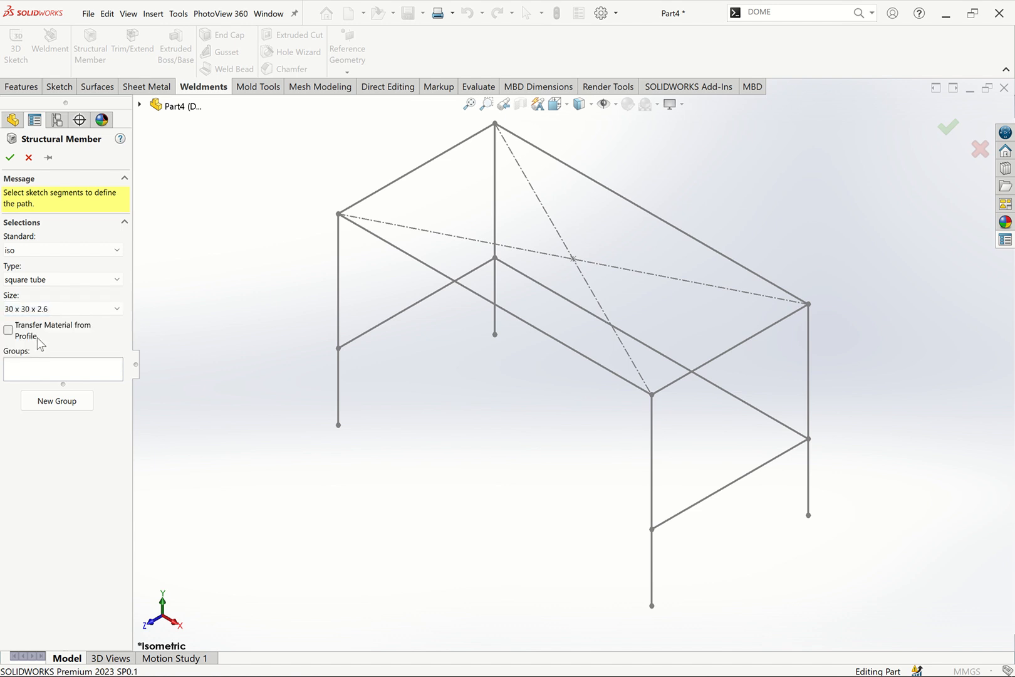
Add the four edges of the upper rectangle to the structural member's first group.
left_click(45, 369)
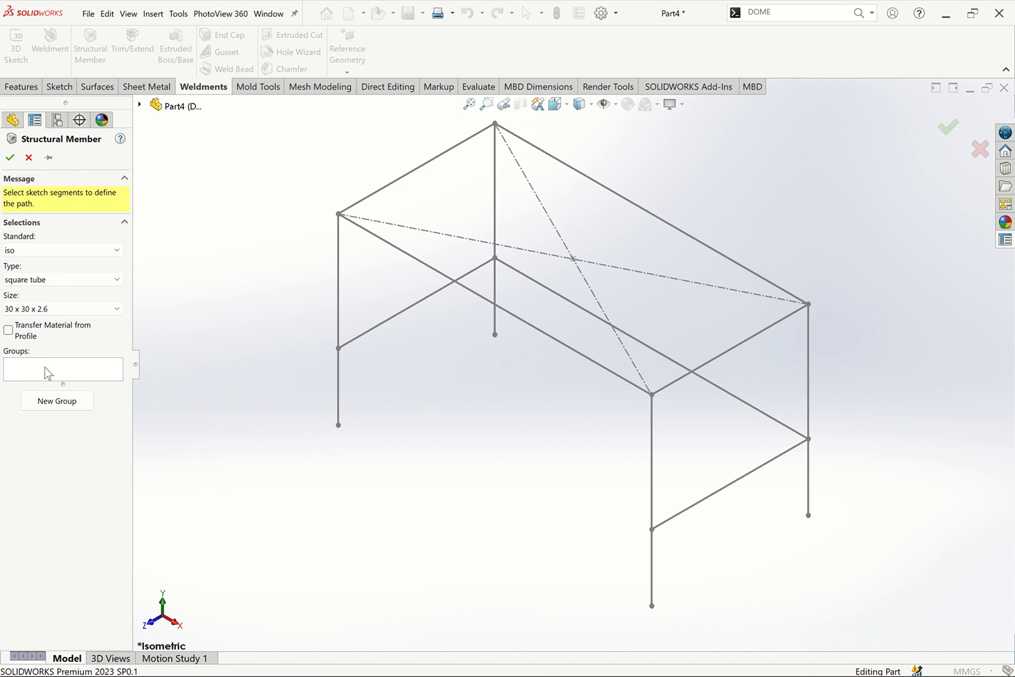
left_click(525, 145)
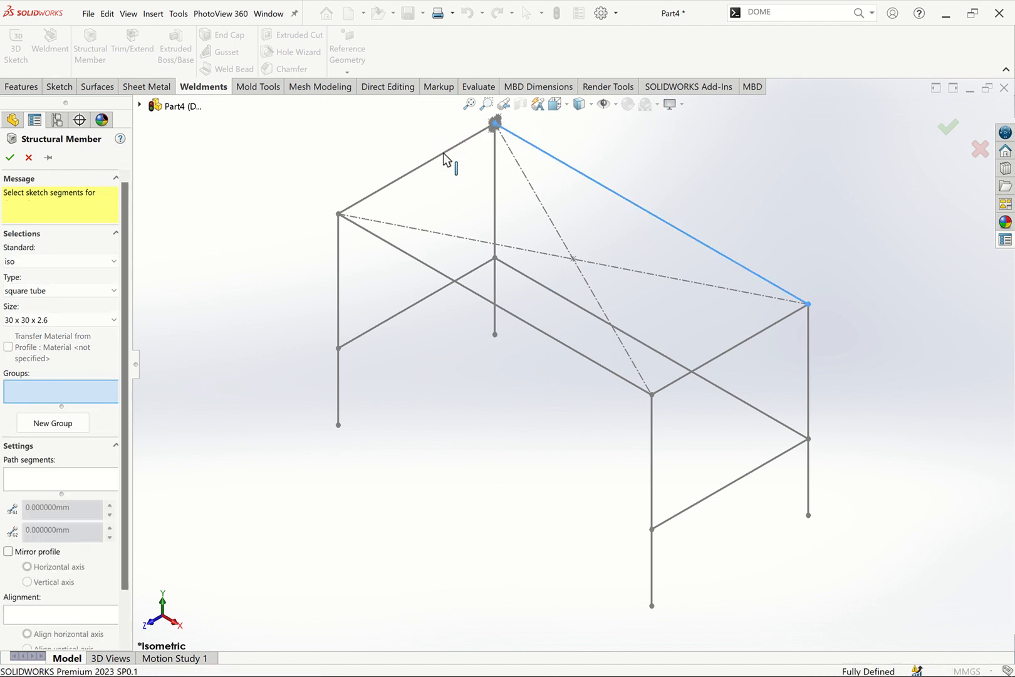
left_click(443, 153)
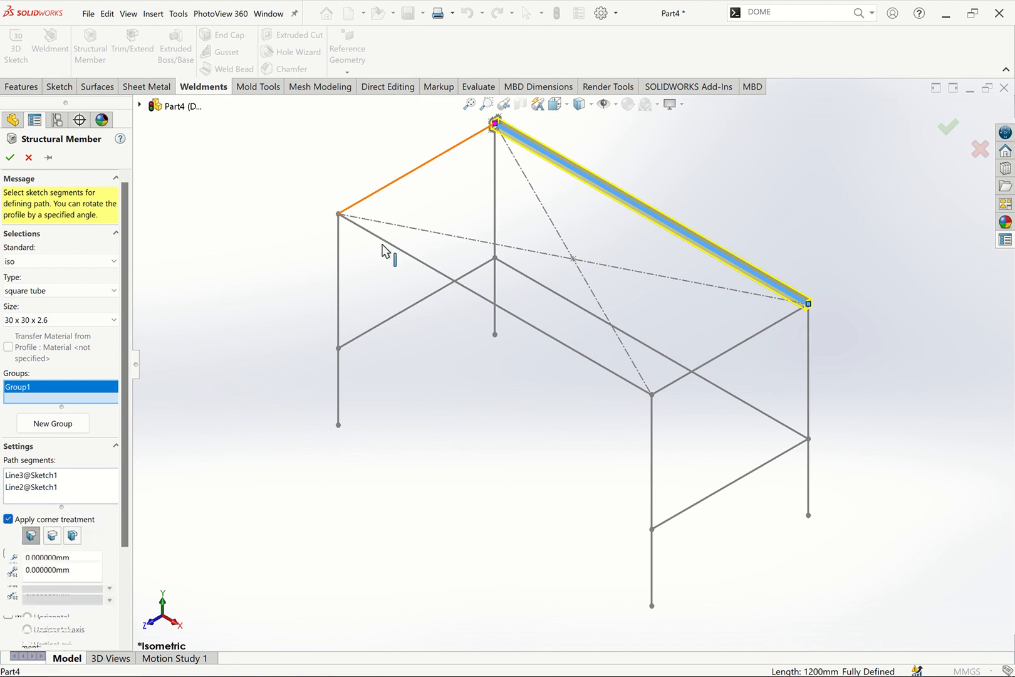
left_click(386, 241)
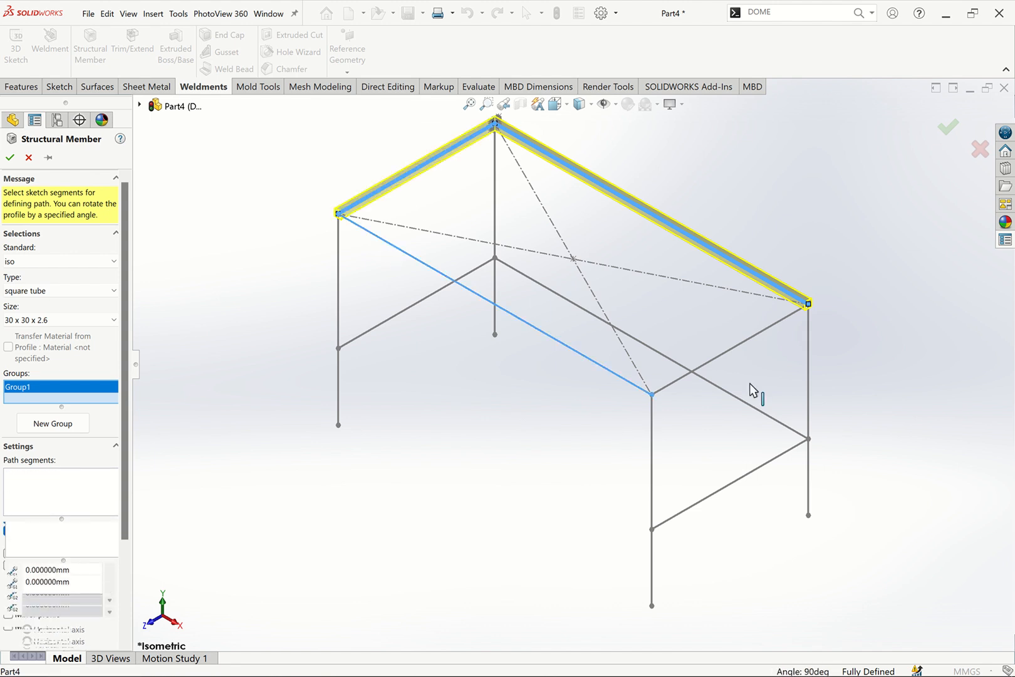
left_click(746, 341)
Try both end butt corner treatments at the back corner of the upper frame, then set it back to end miter.
scroll(814, 306, "down", 10)
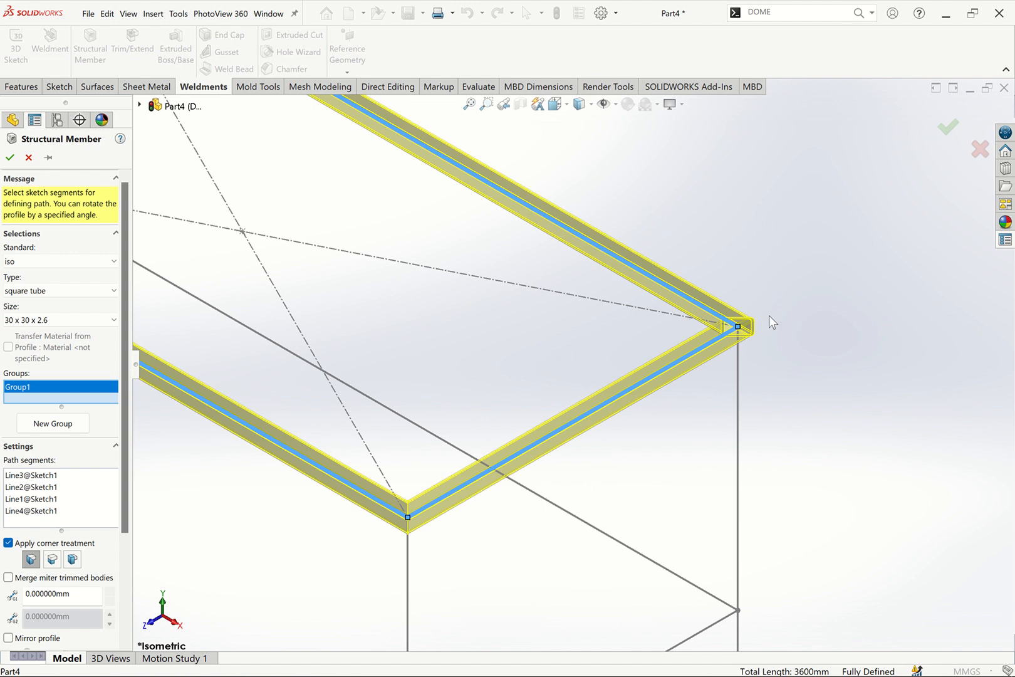
scroll(634, 337, "up", 12)
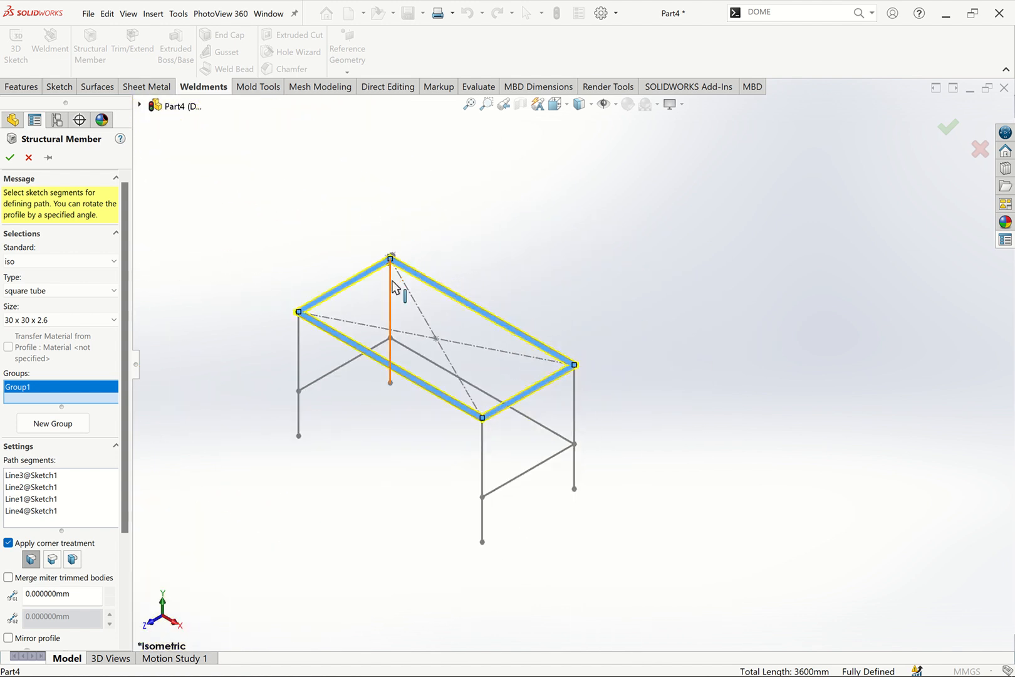
scroll(385, 273, "down", 10)
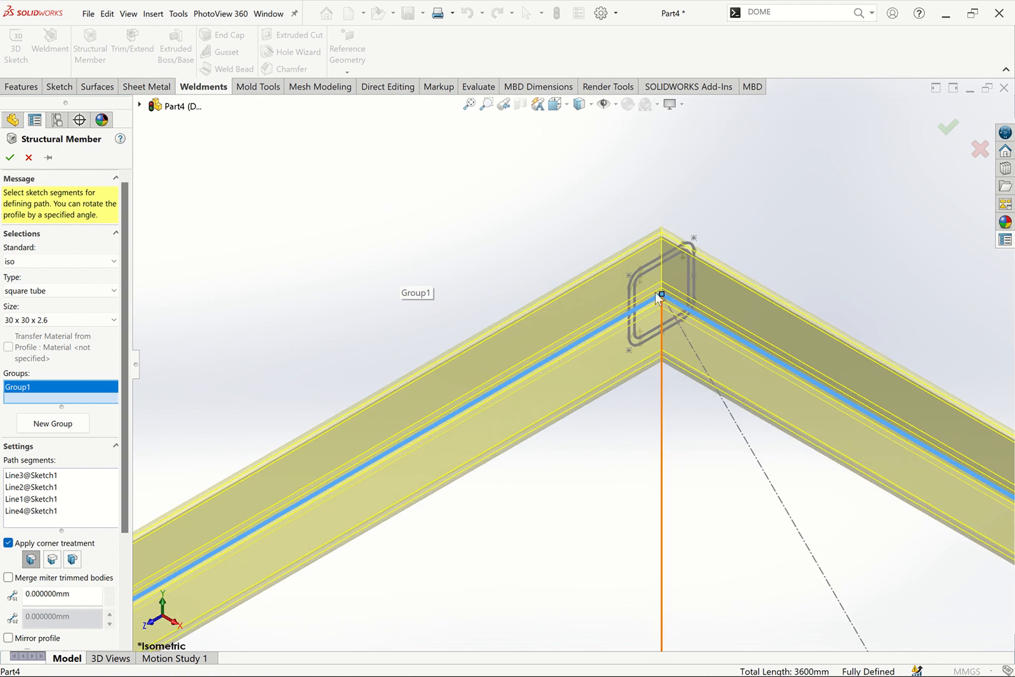
left_click(663, 297)
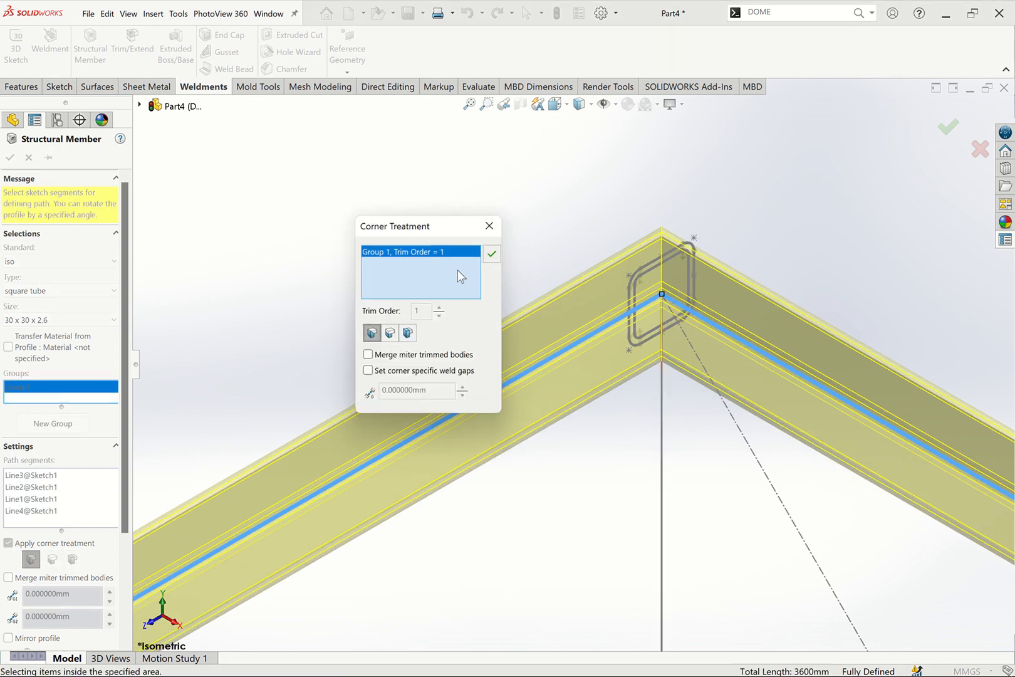
left_click(390, 334)
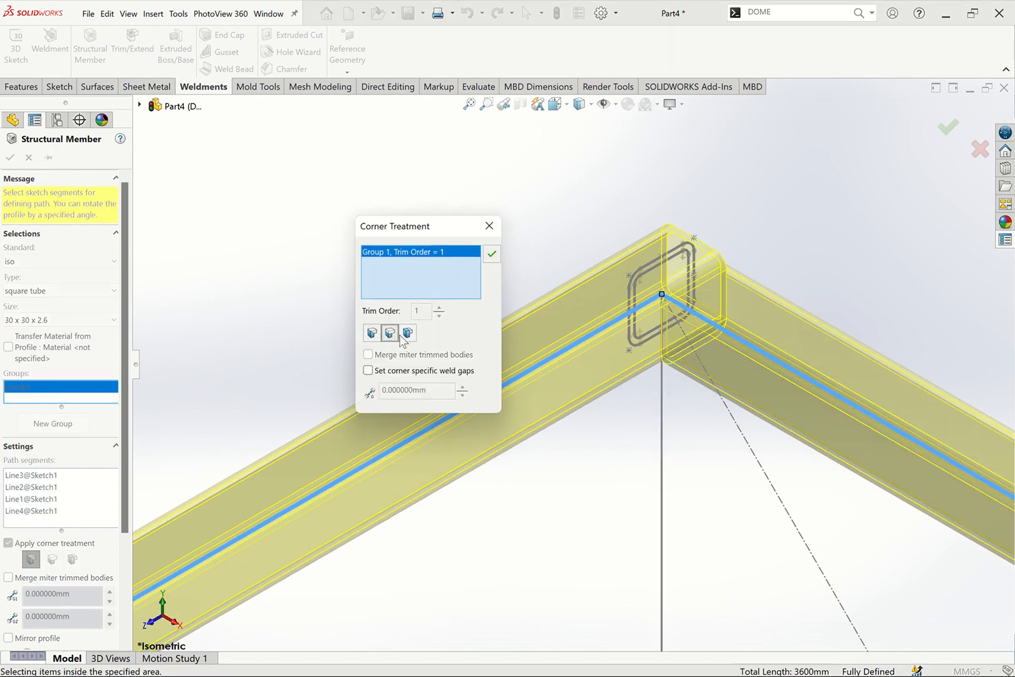
left_click(408, 333)
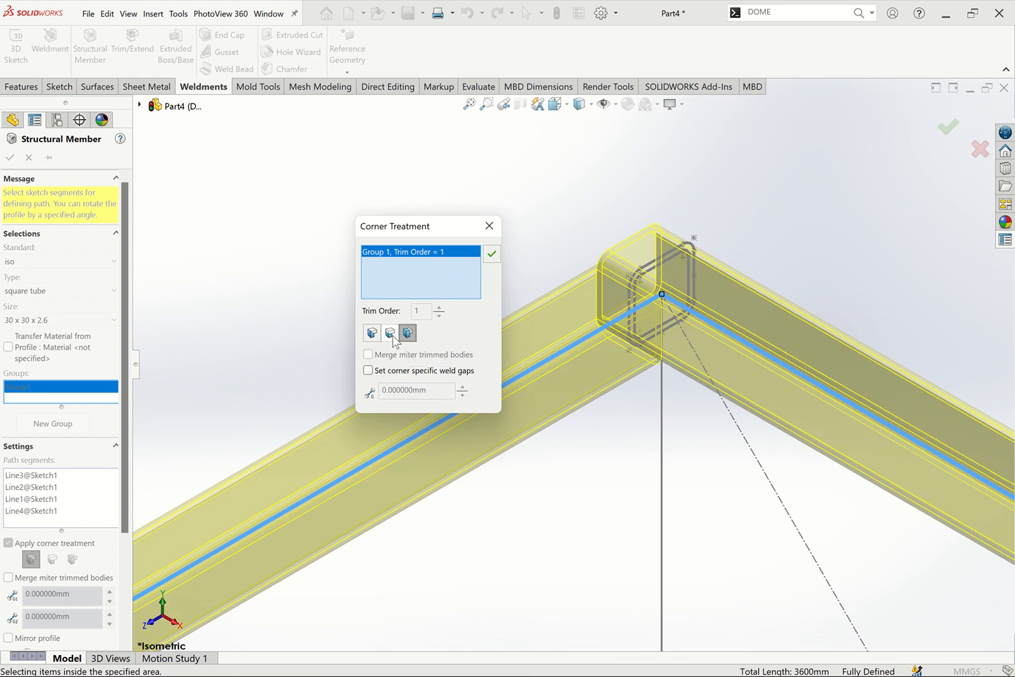
left_click(390, 334)
left_click(372, 334)
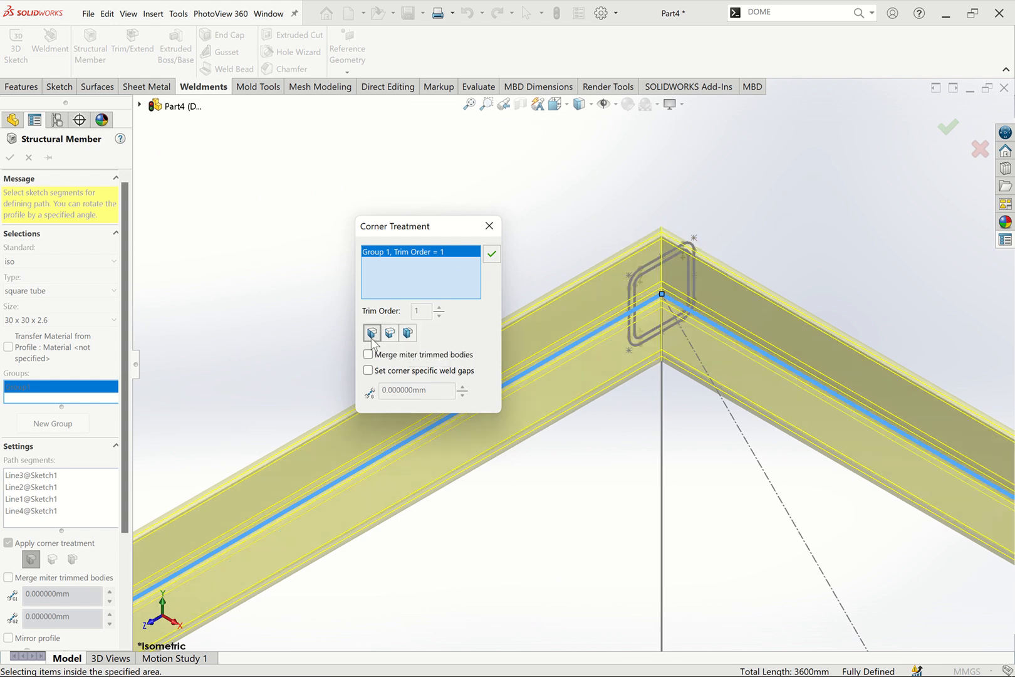
left_click(490, 257)
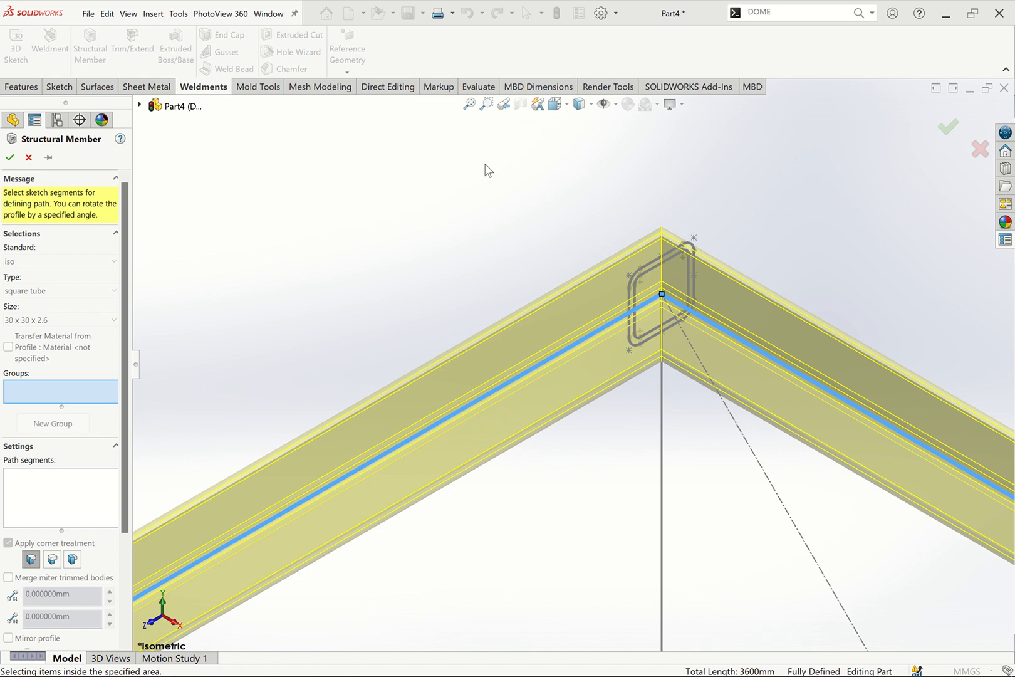
Create a second structural member group from the four vertical leg lines.
left_click(469, 104)
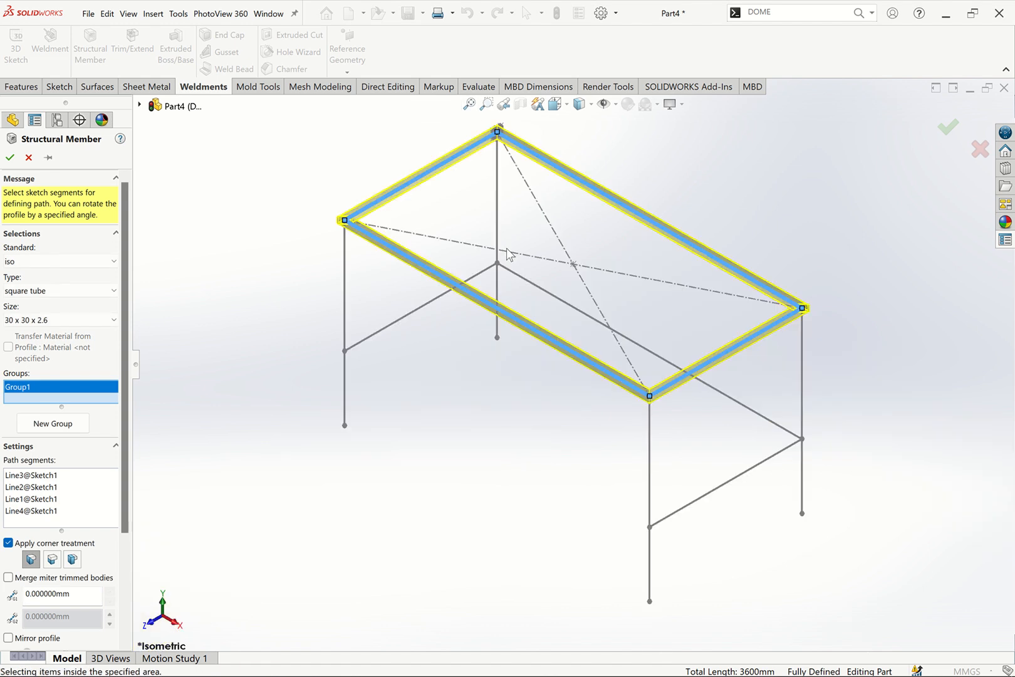
left_click(53, 423)
left_click(346, 279)
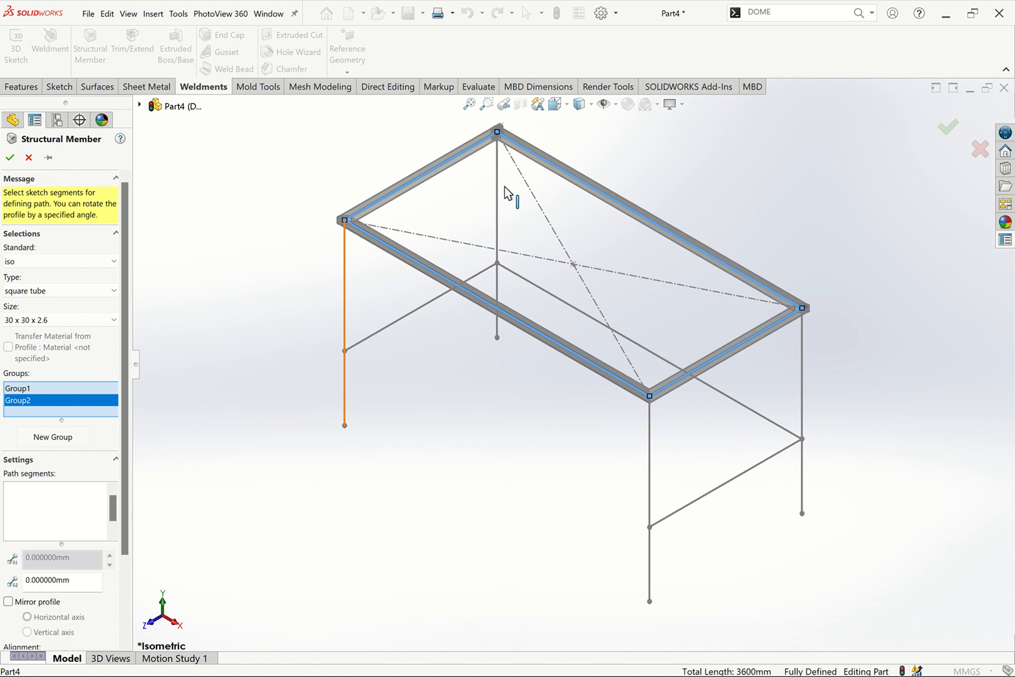
left_click(497, 183)
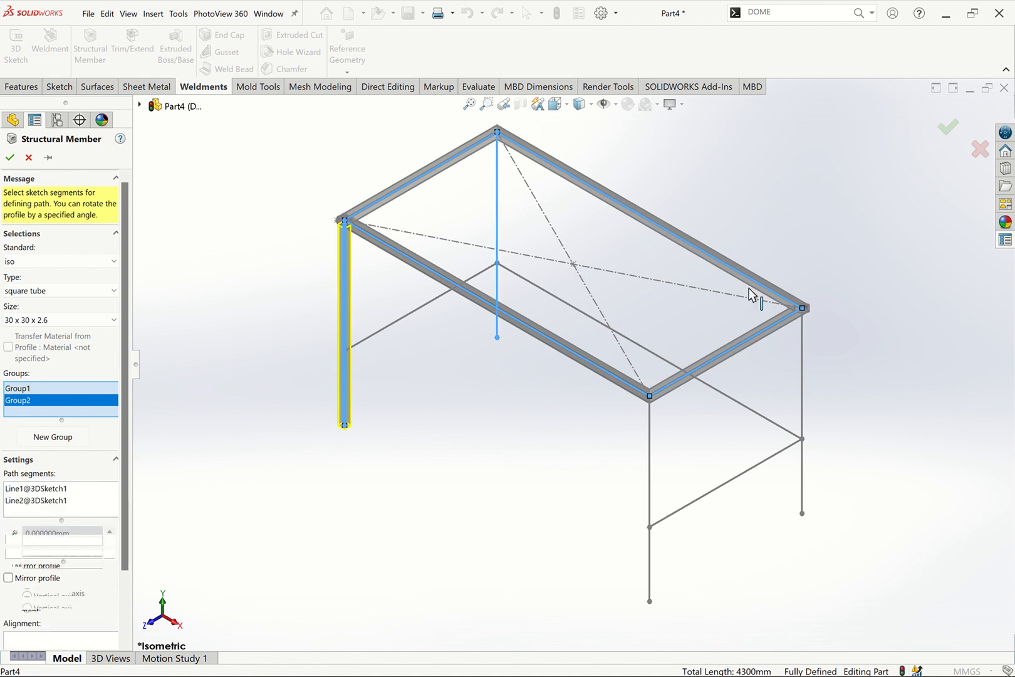
left_click(802, 335)
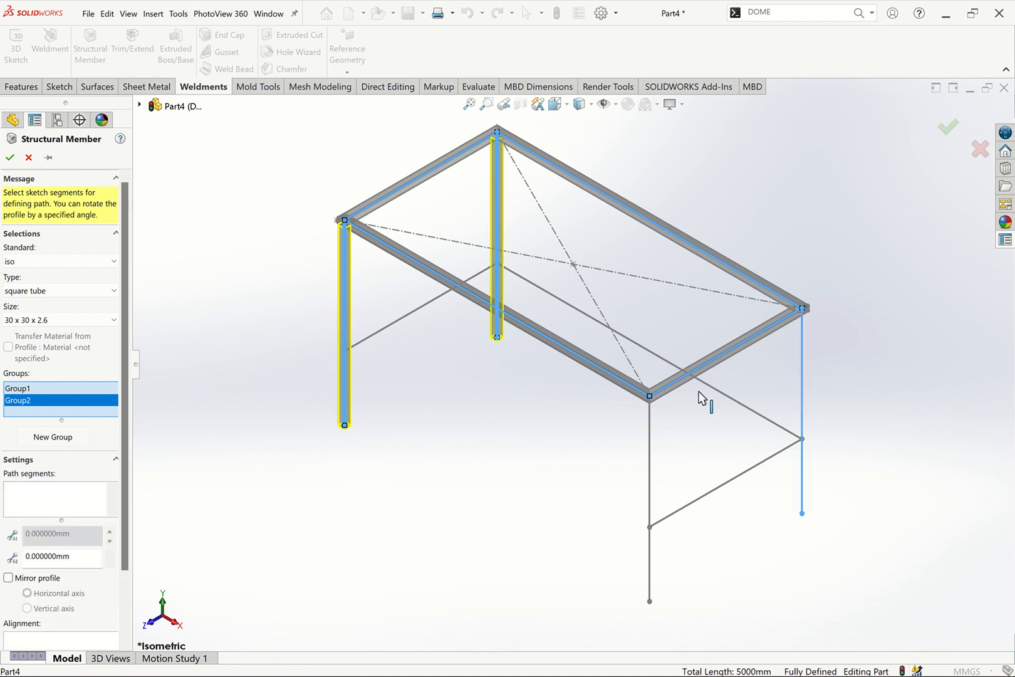
left_click(650, 428)
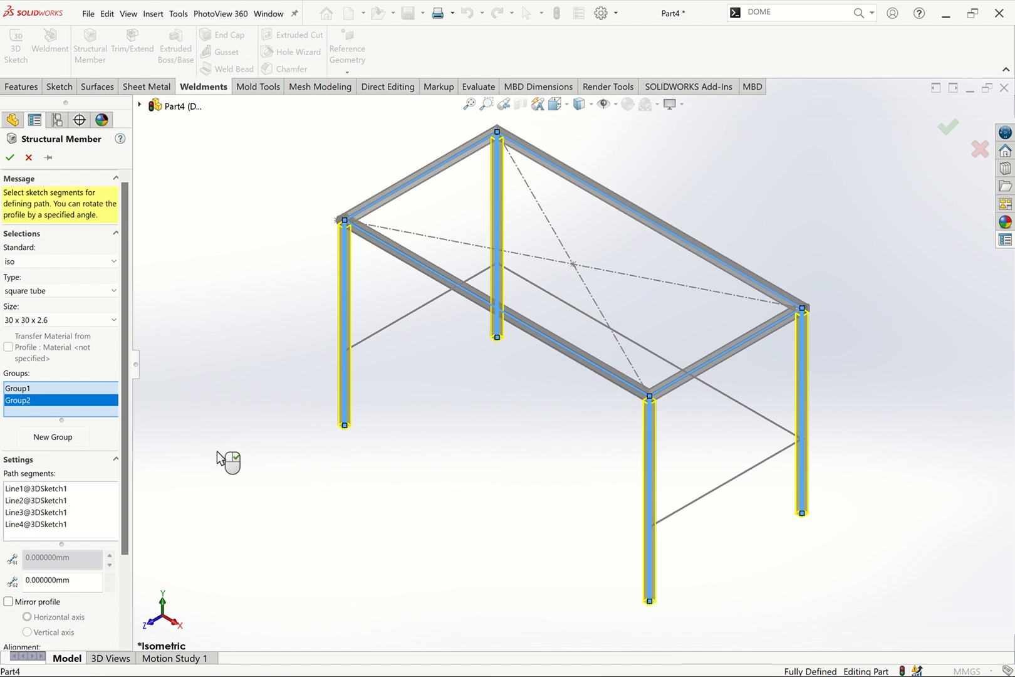
Create a third structural member group from the two short lower crossbar lines at the frame's ends.
left_click(61, 441)
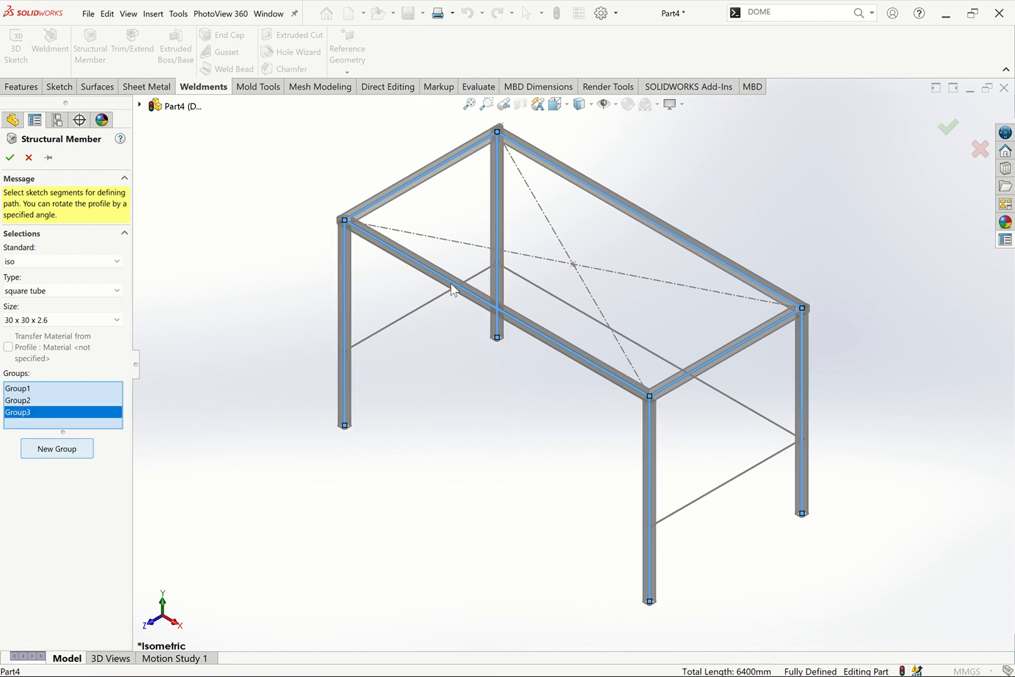
left_click(420, 308)
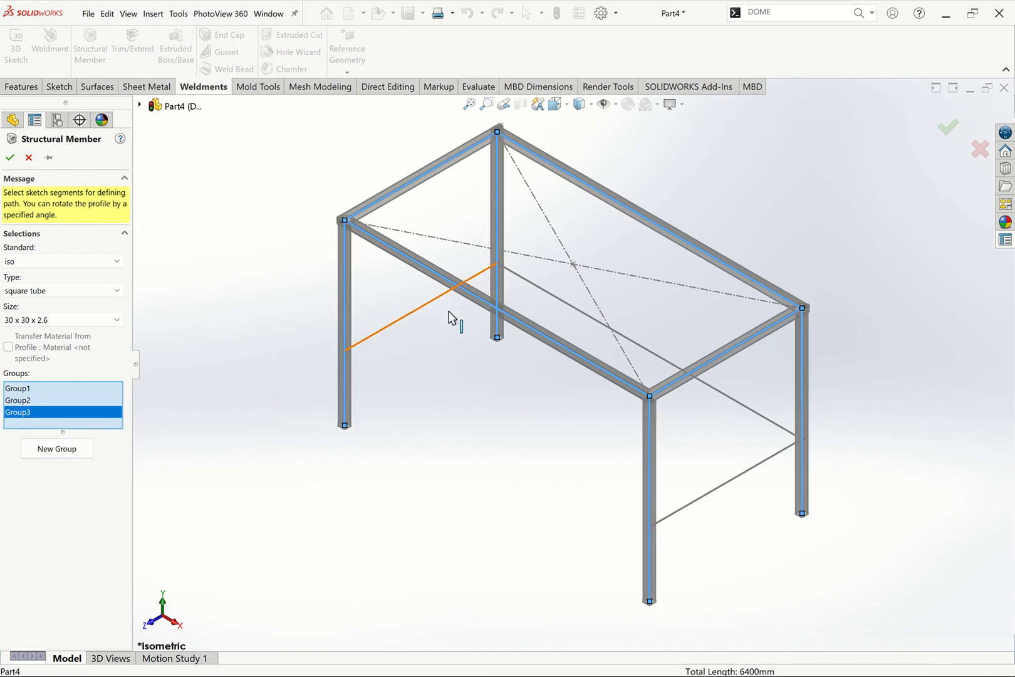
left_click(755, 470)
left_click(757, 474)
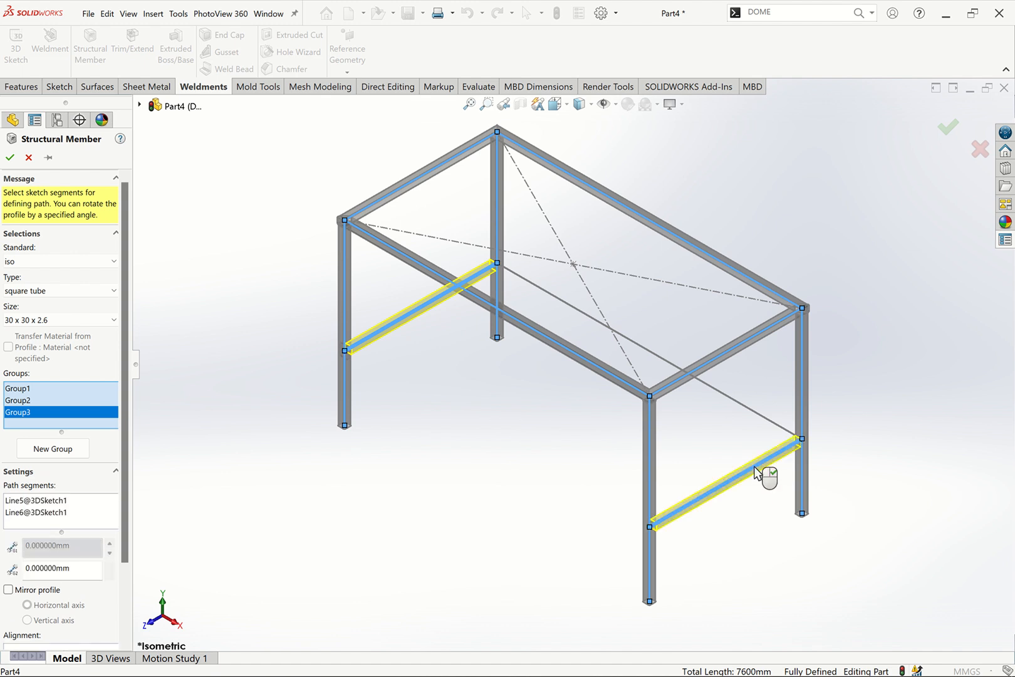
Create a fourth group from the long rear lower crossbar line and finish the structural member.
left_click(52, 448)
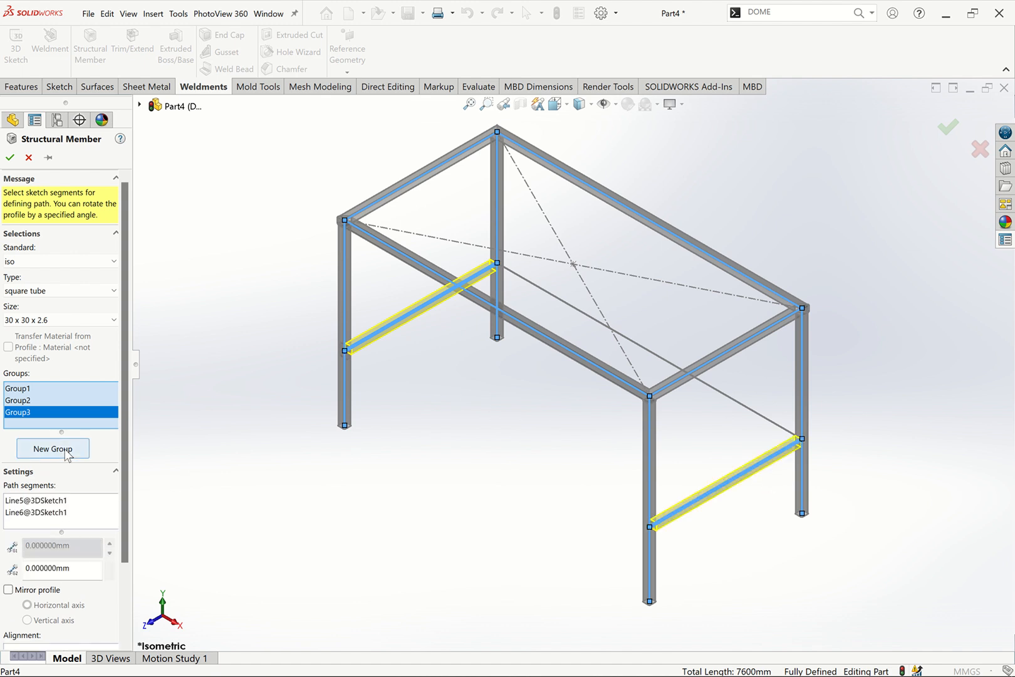
left_click(755, 417)
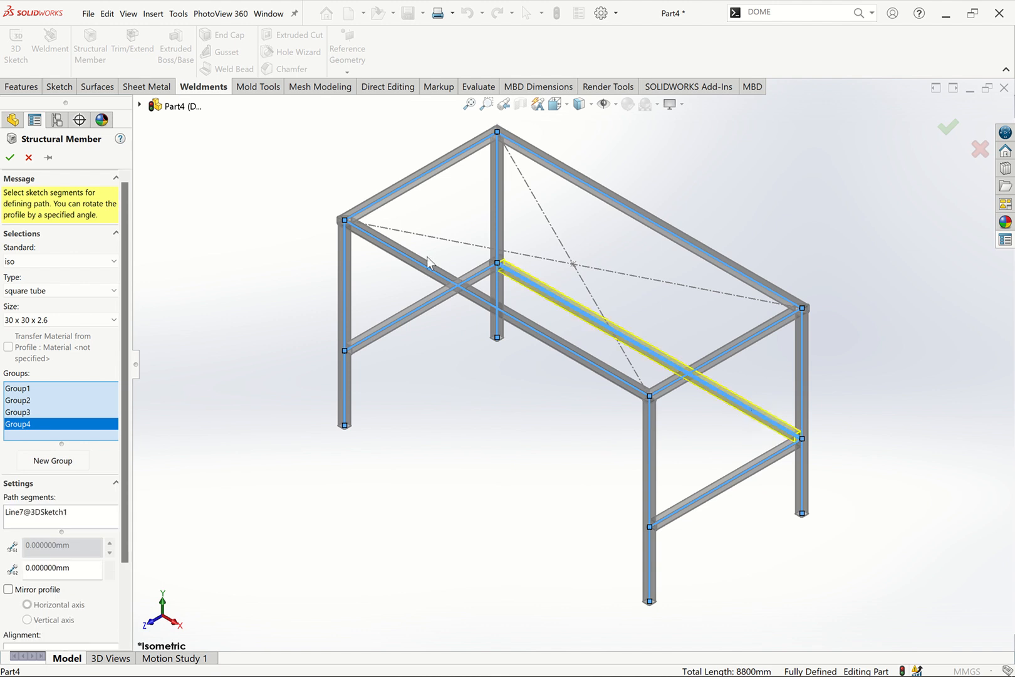
left_click(10, 158)
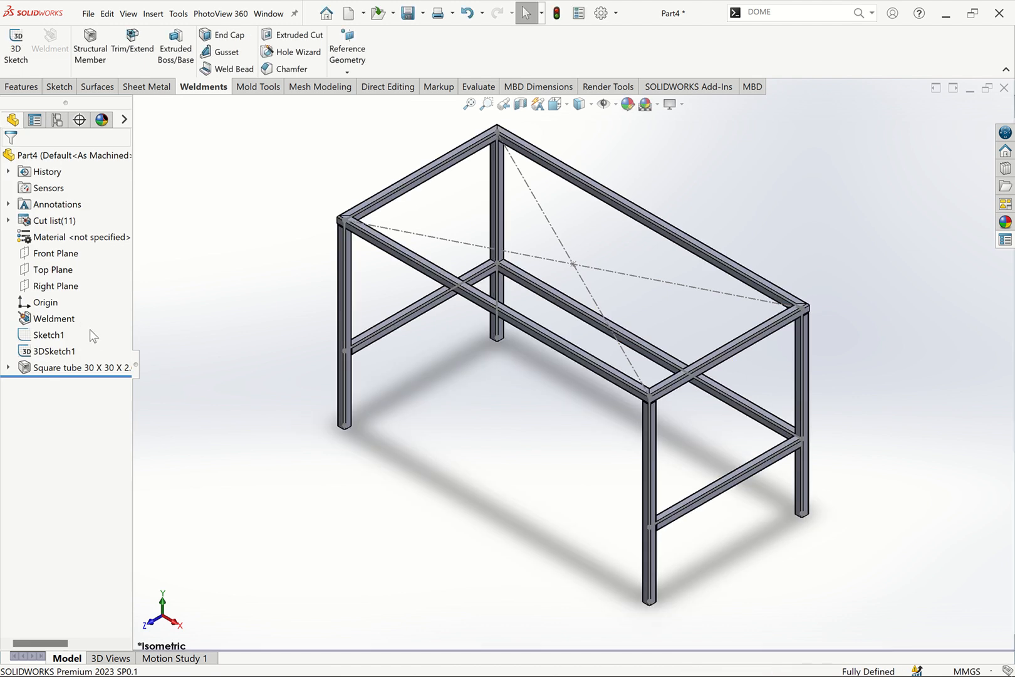
Hide the rectangle sketch Sketch1 and the leg and crossbar sketch 3DSketch1.
left_click(88, 334)
left_click(72, 321)
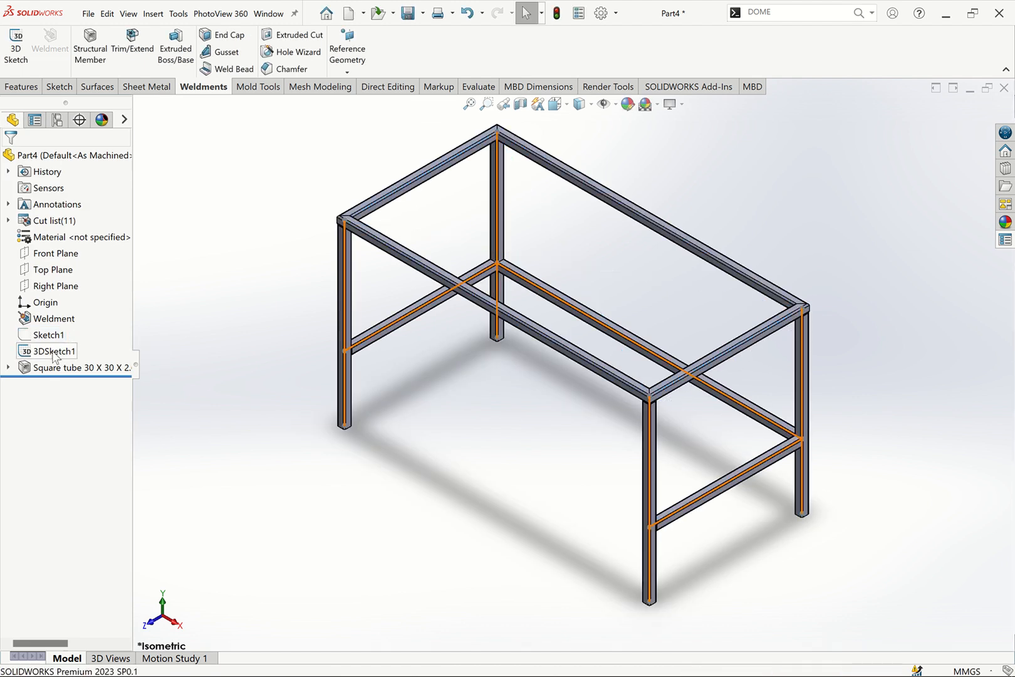
left_click(62, 351)
left_click(64, 339)
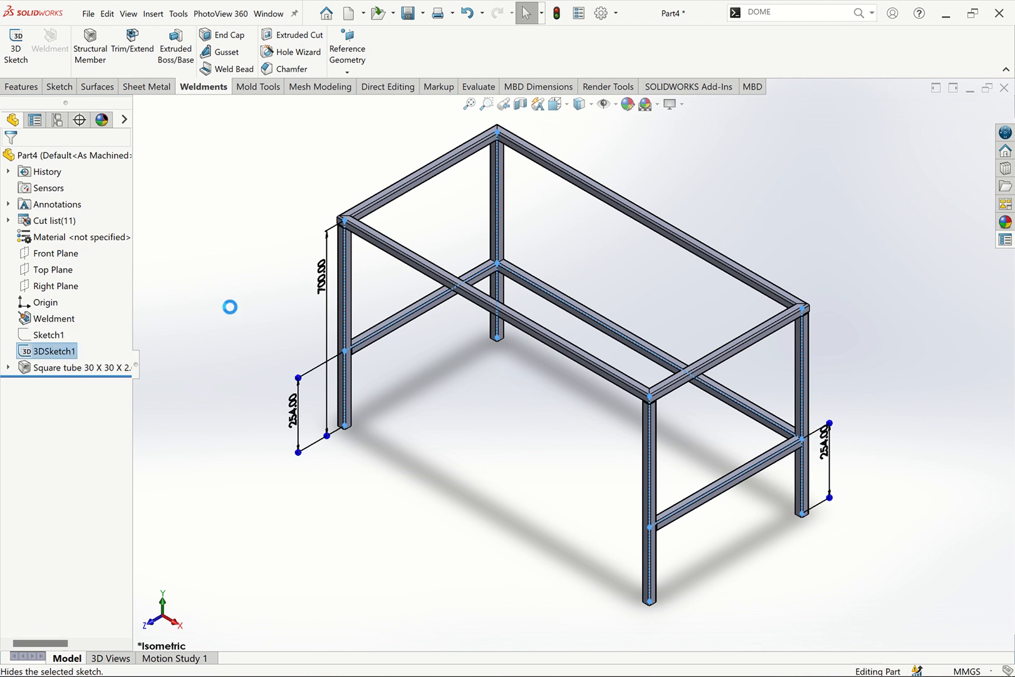
Examine the tube joints at the frame's upper corners and where the crossbars meet the legs.
scroll(506, 158, "down", 5)
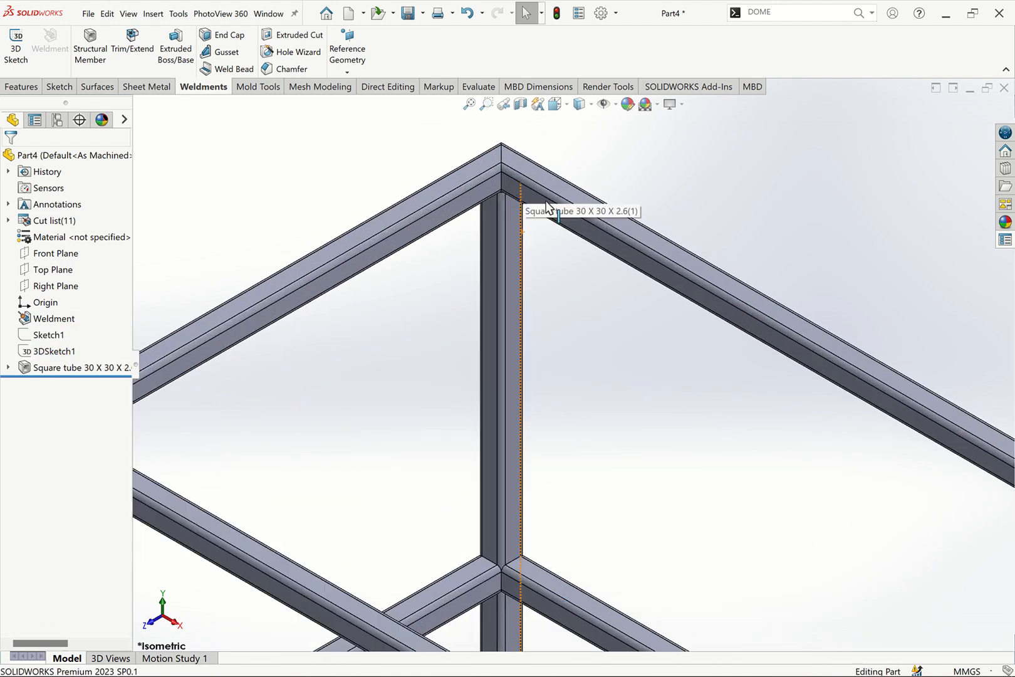
scroll(583, 364, "up", 6)
scroll(756, 540, "down", 3)
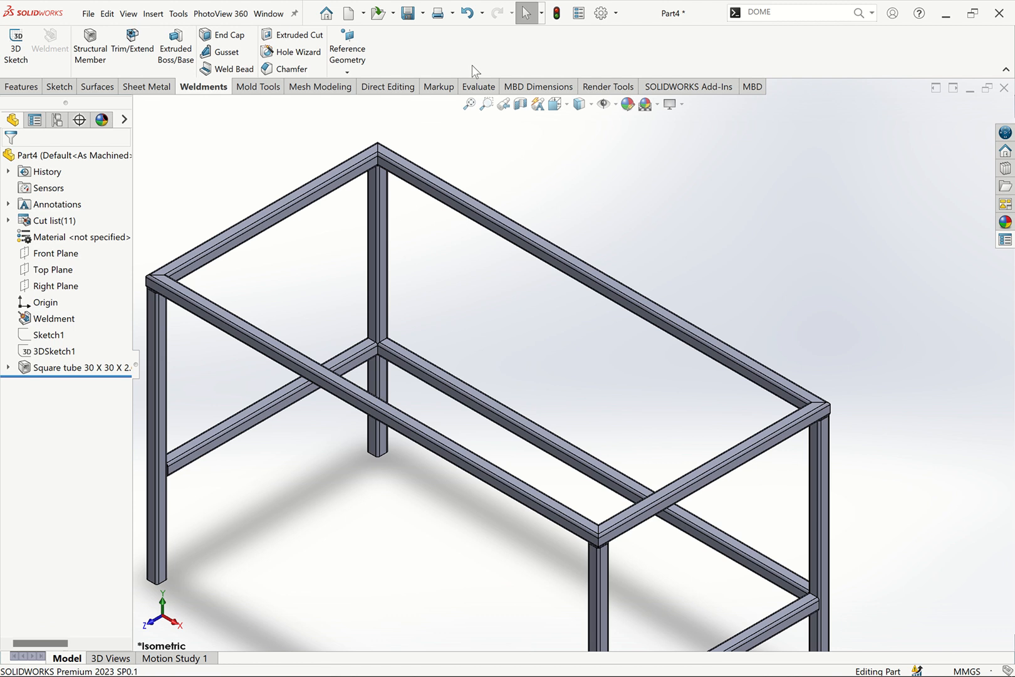
left_click(470, 104)
scroll(768, 431, "down", 5)
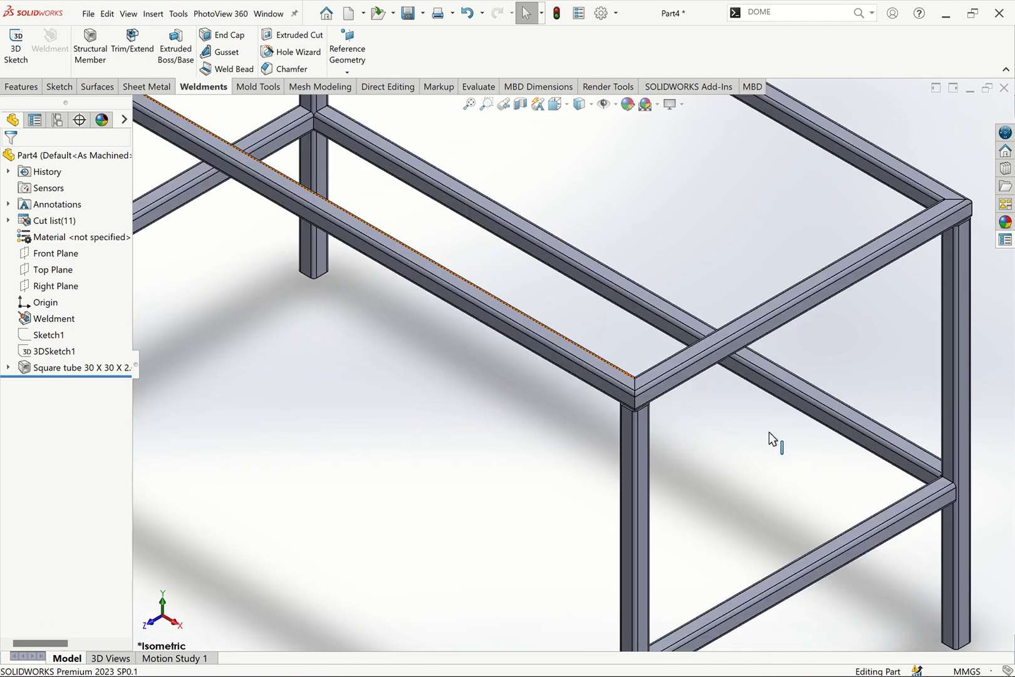
scroll(614, 316, "up", 3)
scroll(439, 233, "down", 3)
scroll(506, 270, "up", 4)
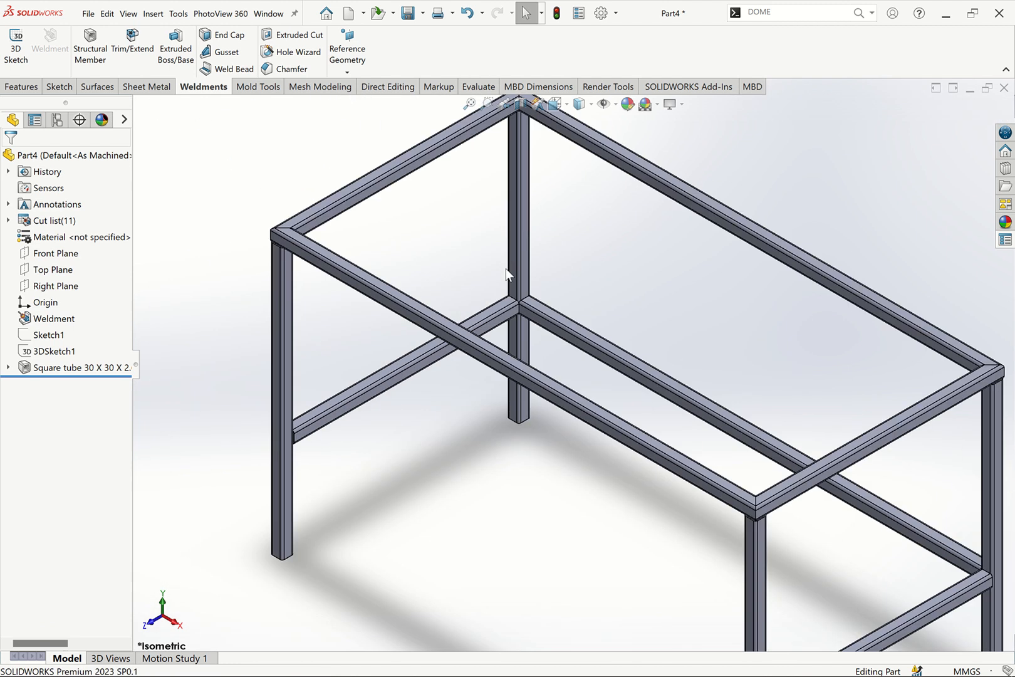
scroll(567, 306, "down", 2)
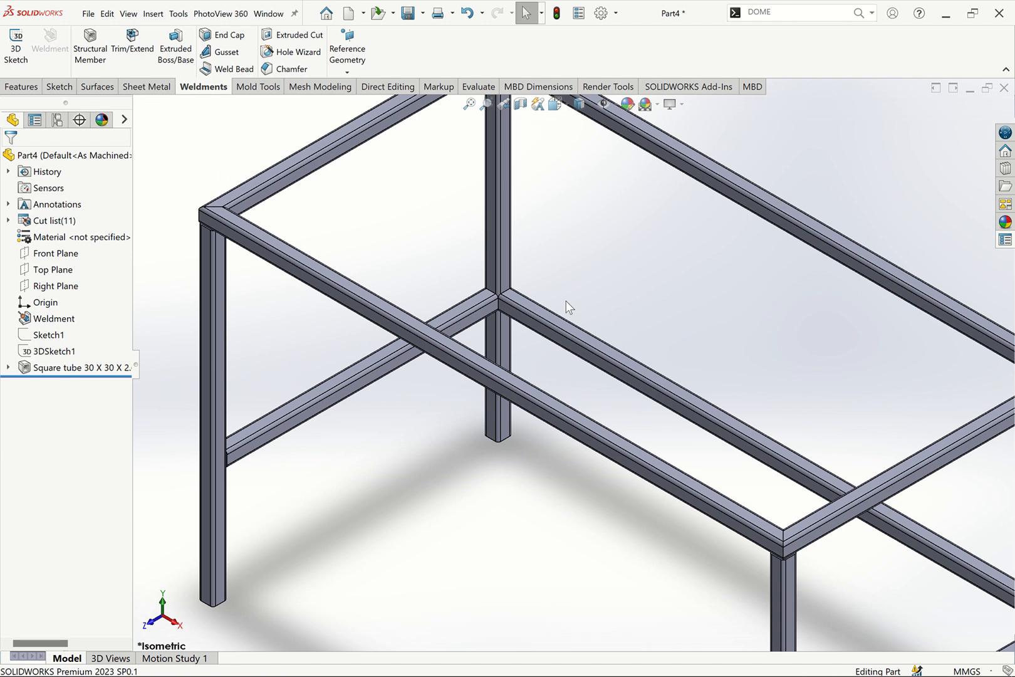
Show the hidden sketch of the tabletop's 1200 x 600 mm rectangle on the complete frame.
left_click(469, 104)
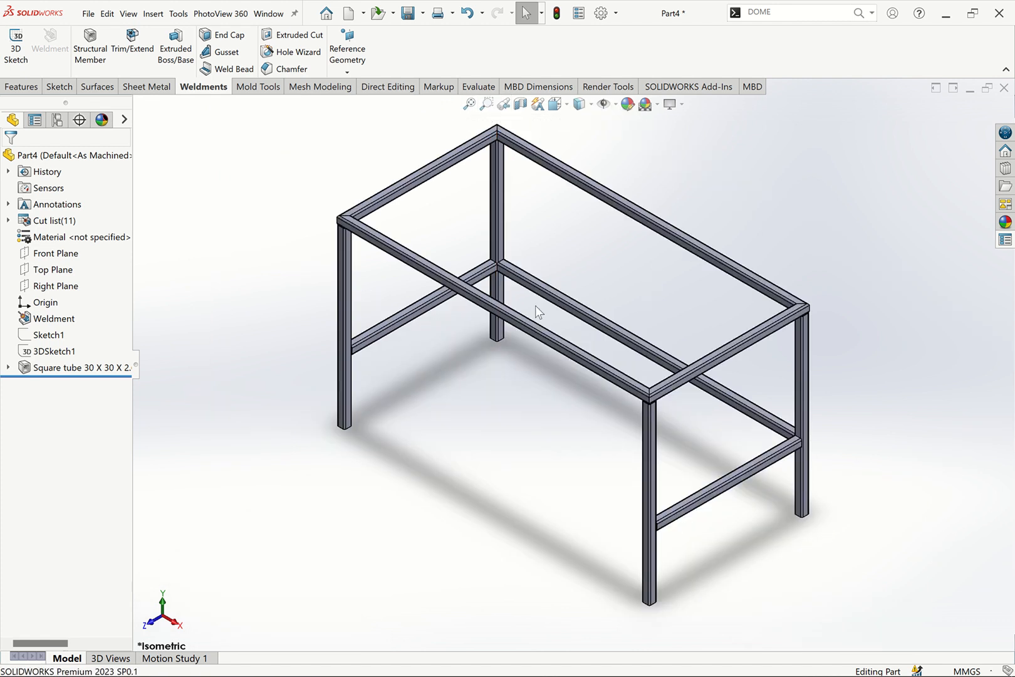
left_click(56, 336)
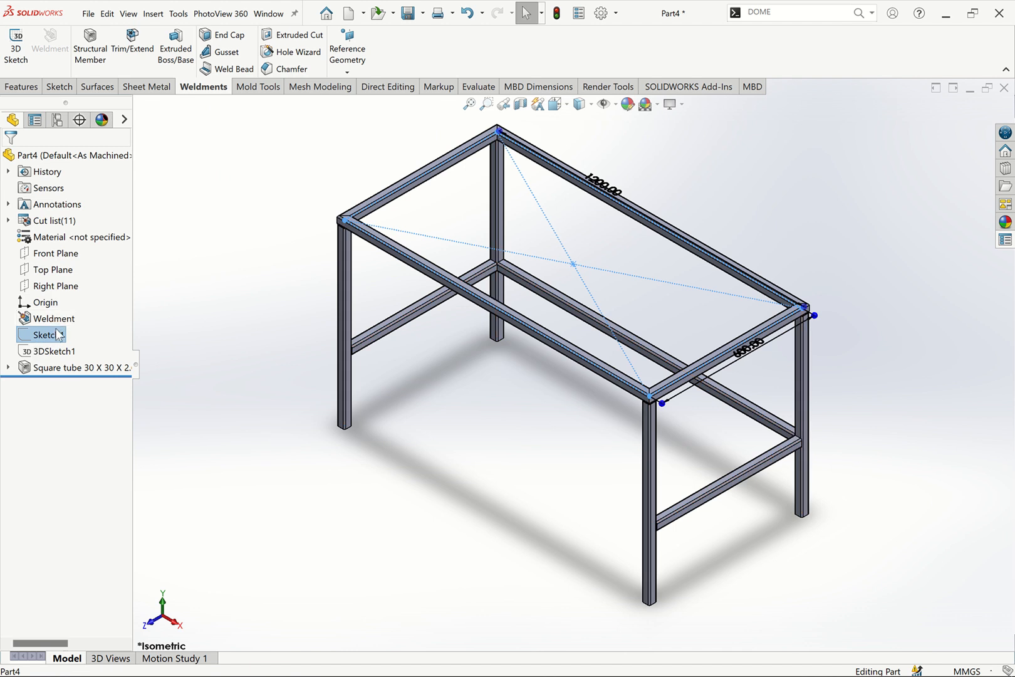
right_click(57, 335)
left_click(69, 327)
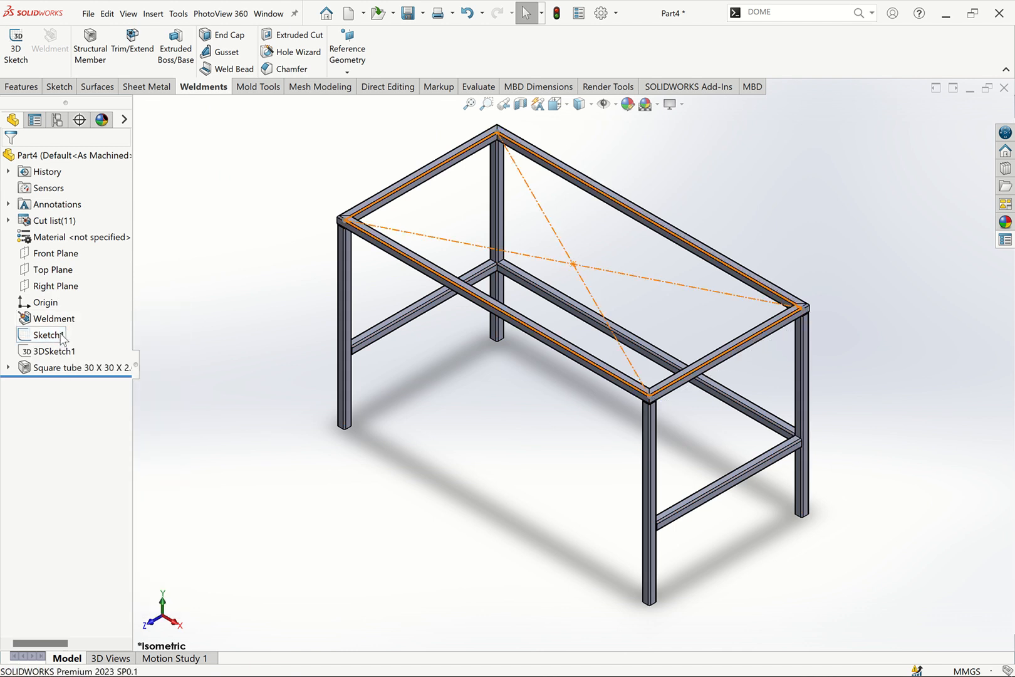
Edit the tabletop sketch and draw a line joining the midpoints of its two long sides.
right_click(66, 331)
left_click(75, 303)
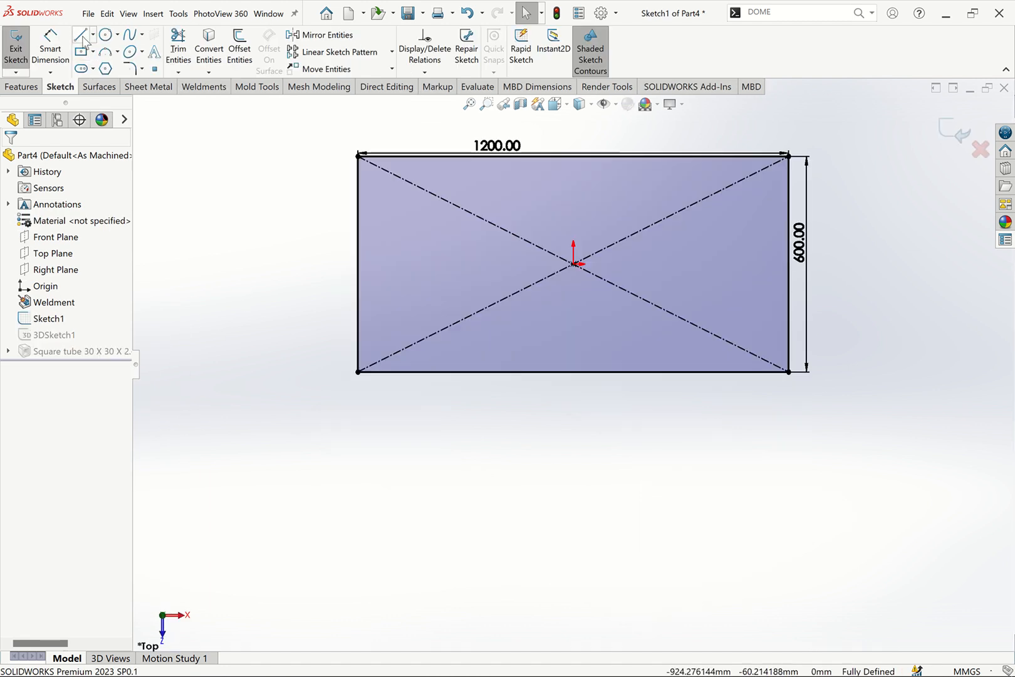
left_click(82, 36)
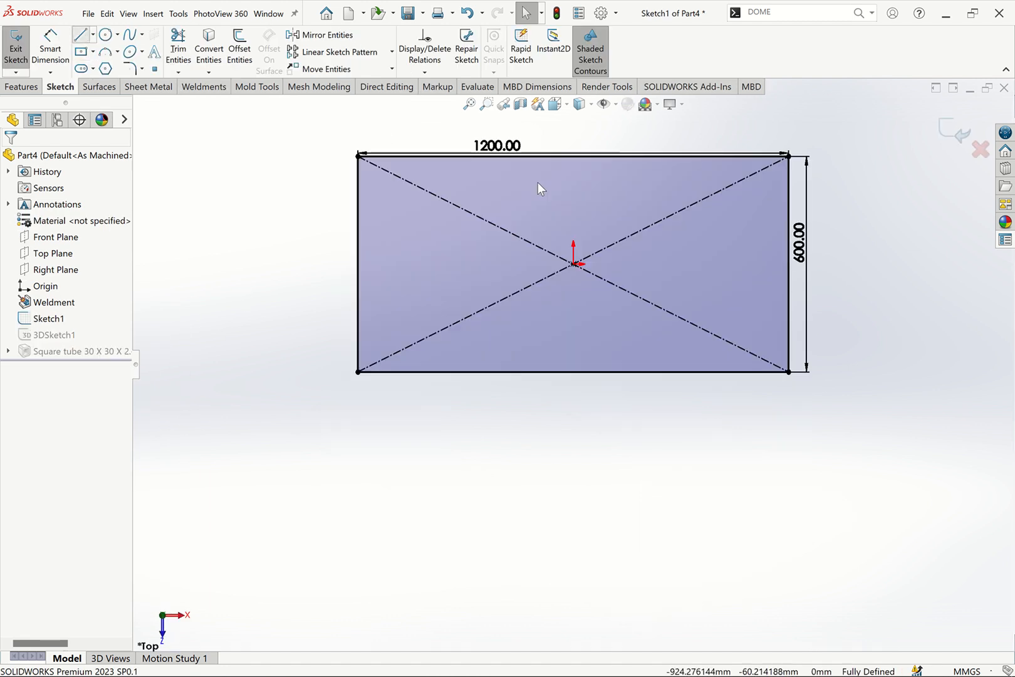
left_click(573, 155)
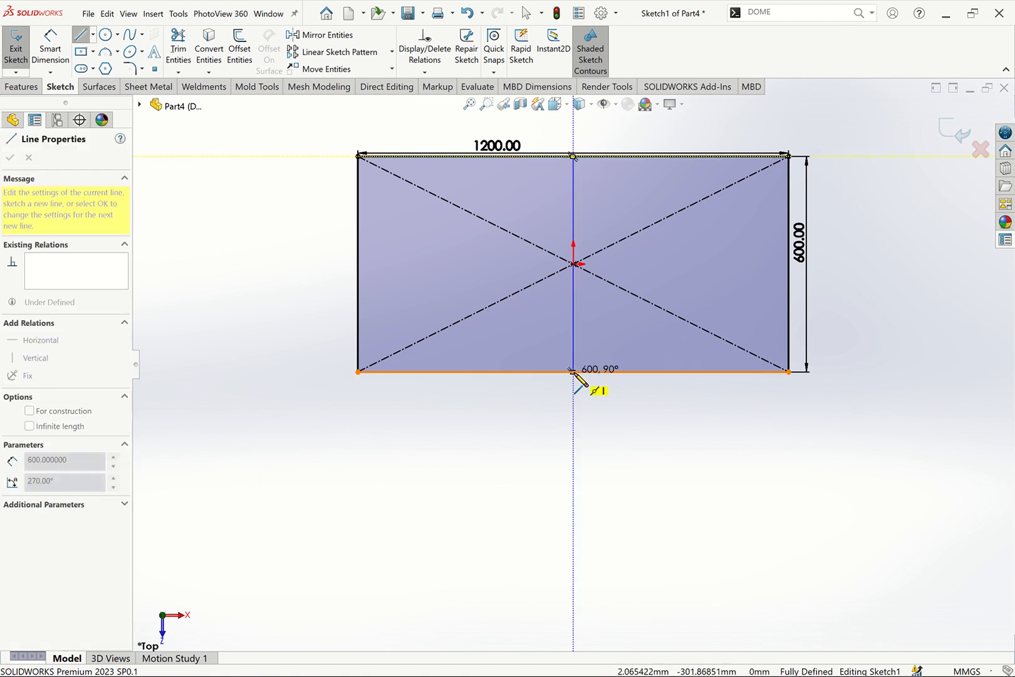
left_click(573, 372)
key("Escape")
key("Escape")
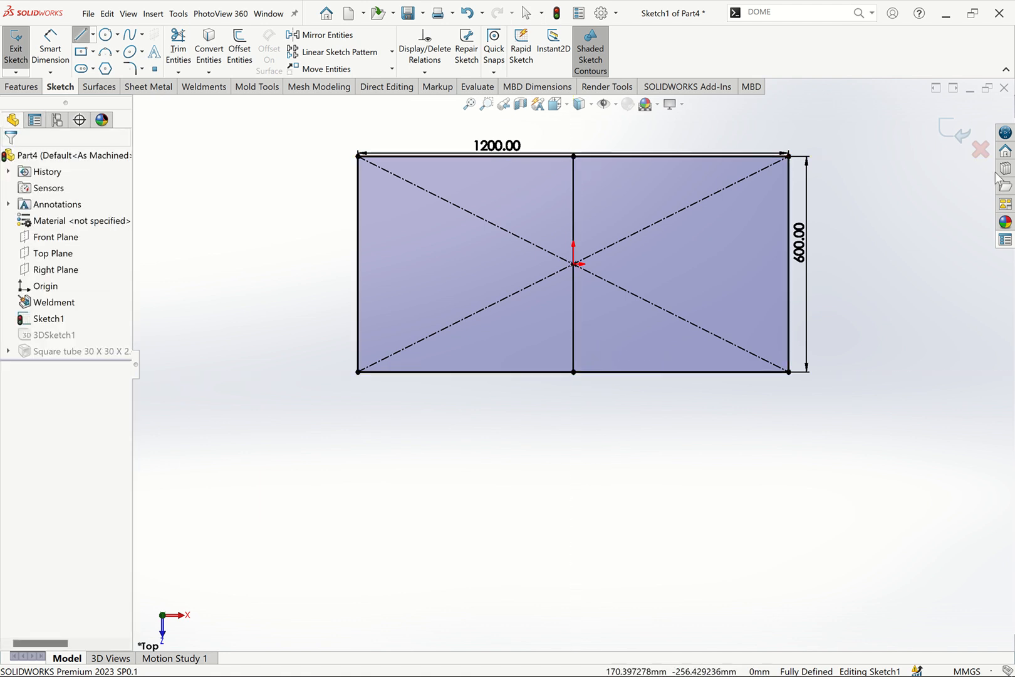
left_click(951, 133)
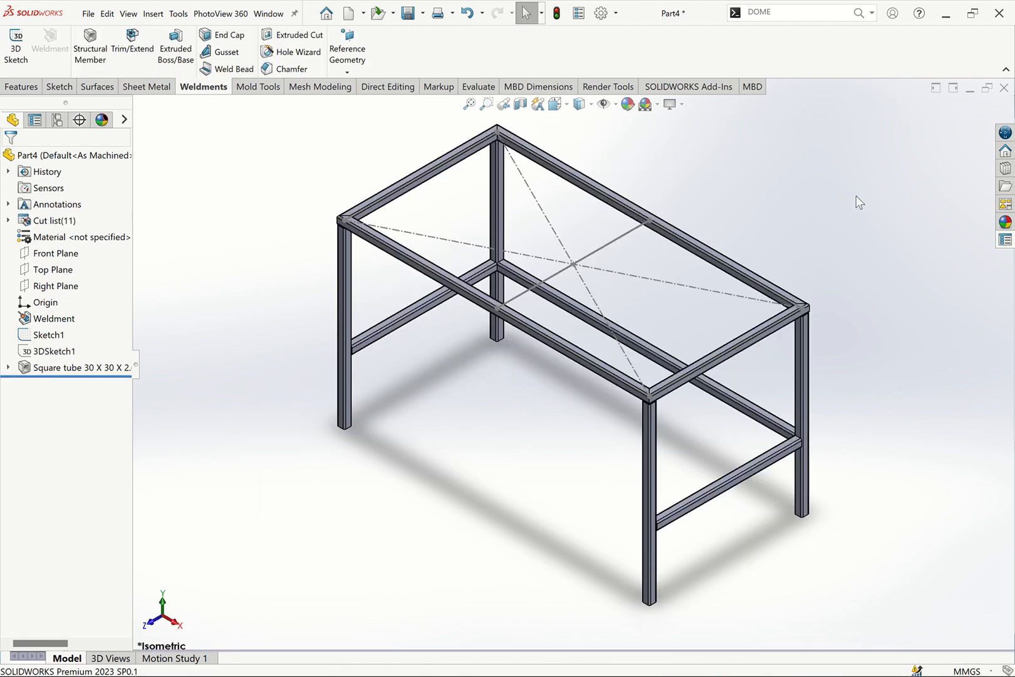
Add an iso 20 x 20 x 2 square tube structural member along the central cross line, and hide the tabletop sketch.
left_click(90, 44)
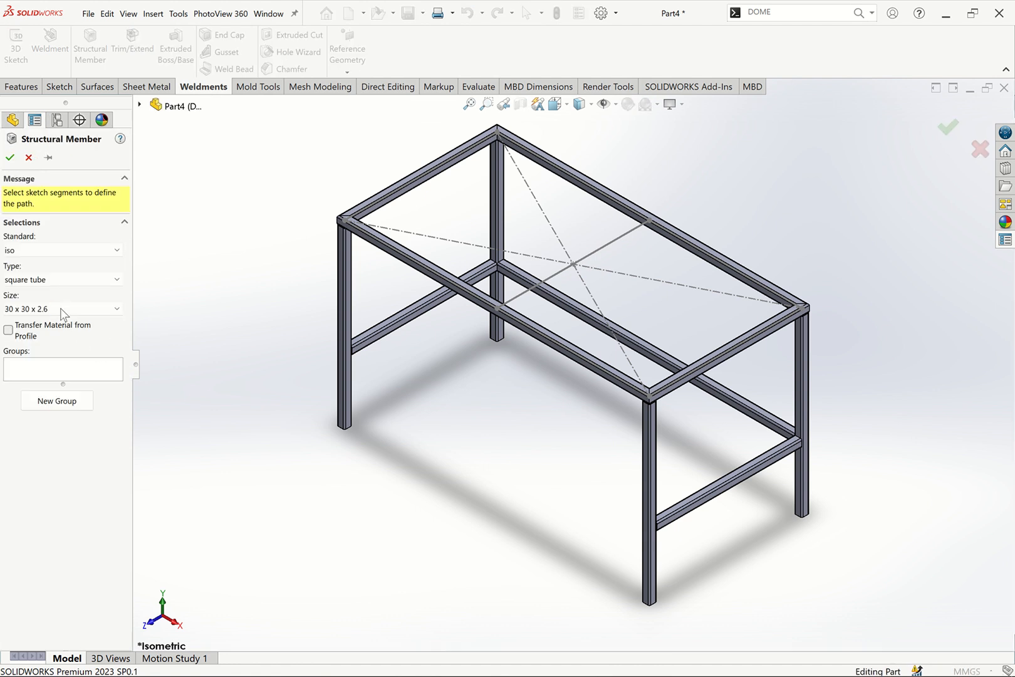
left_click(60, 308)
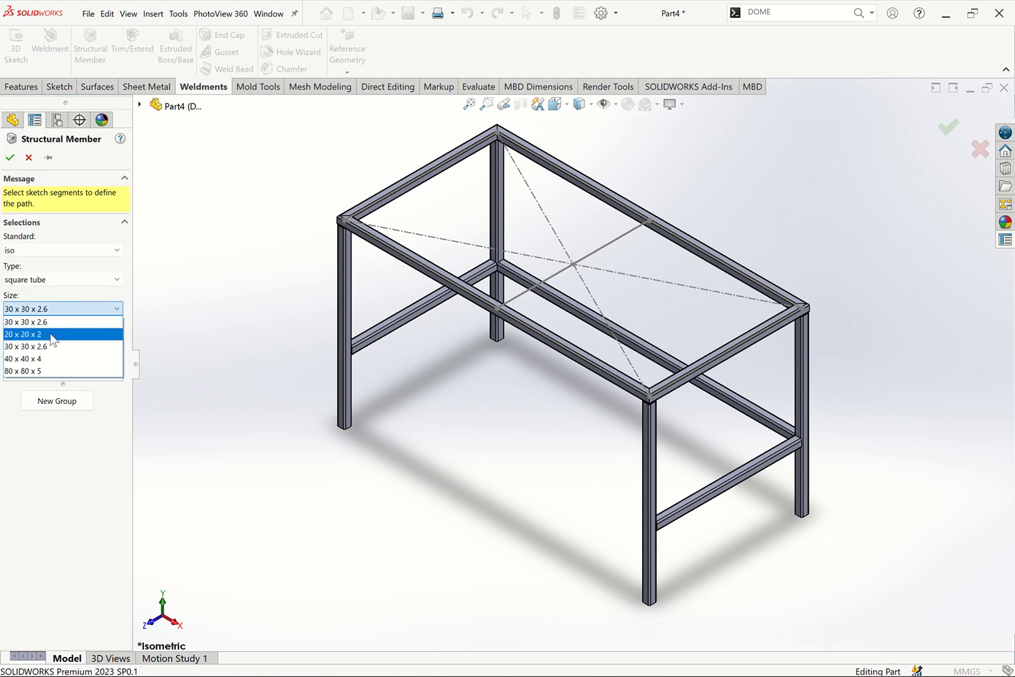
left_click(50, 320)
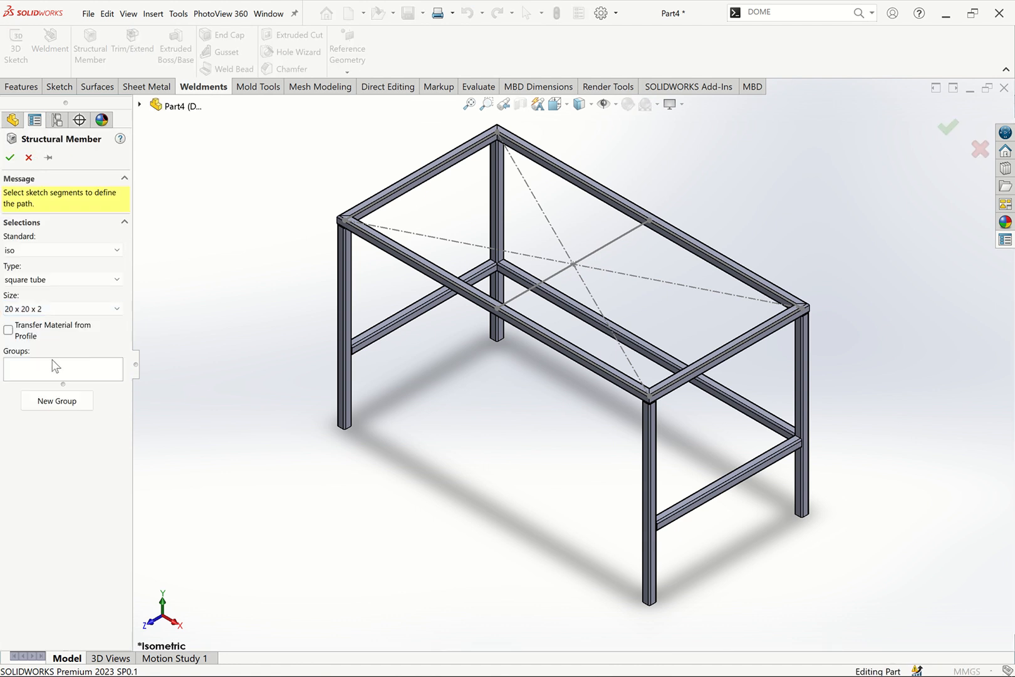
left_click(608, 243)
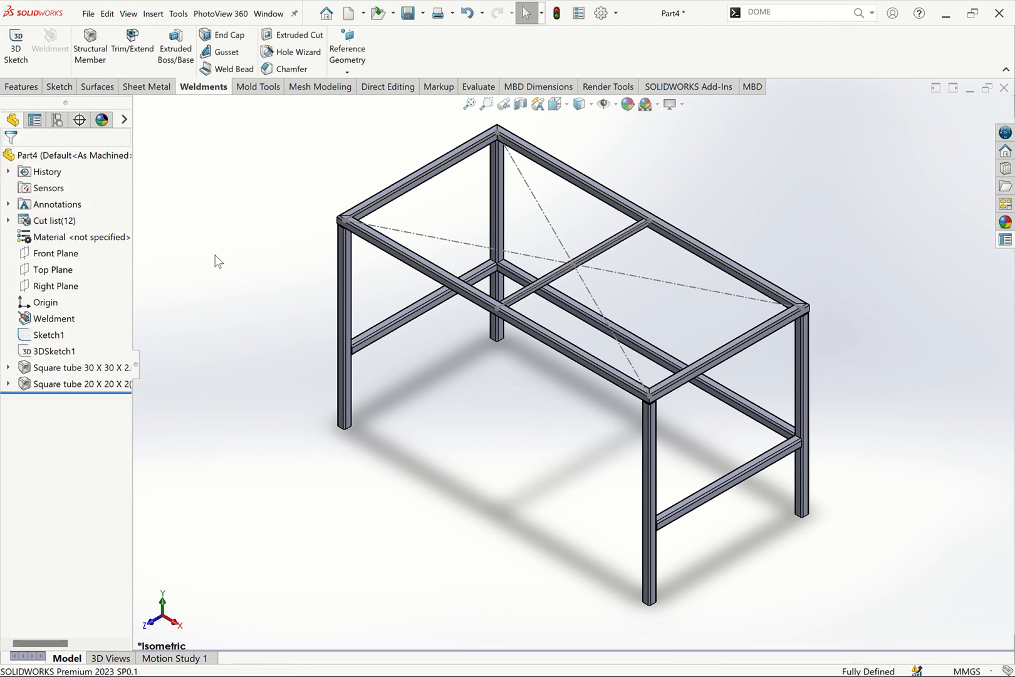
left_click(63, 334)
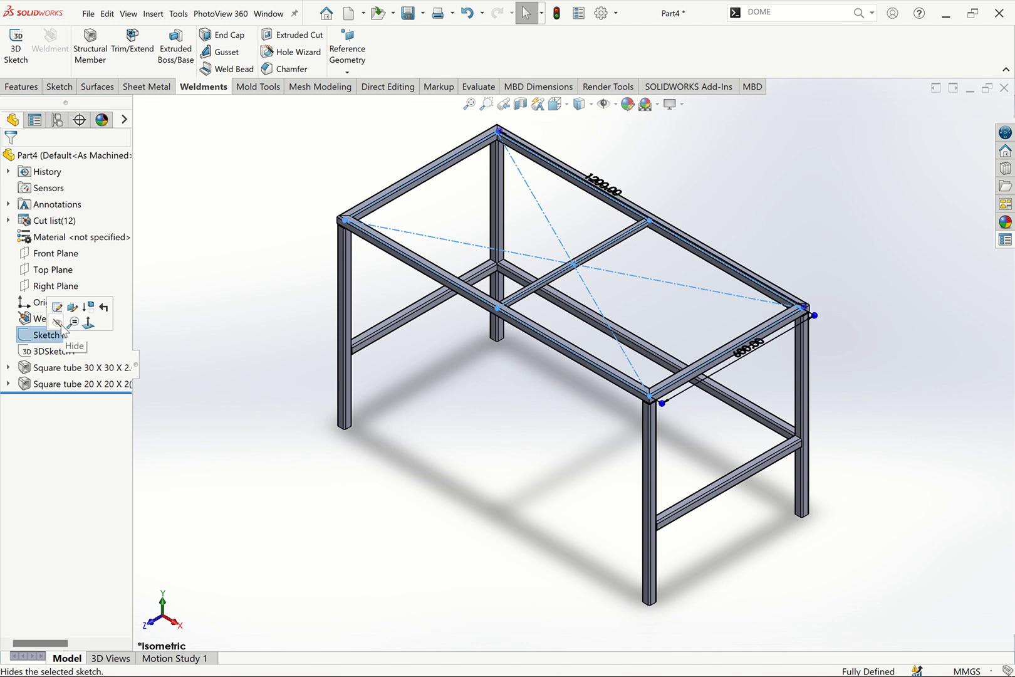
left_click(60, 323)
Trim both ends of the 20 x 20 crossbar against the two long 30 x 30 top rails, using bodies as the trimming boundary.
scroll(656, 256, "down", 5)
scroll(656, 256, "down", 4)
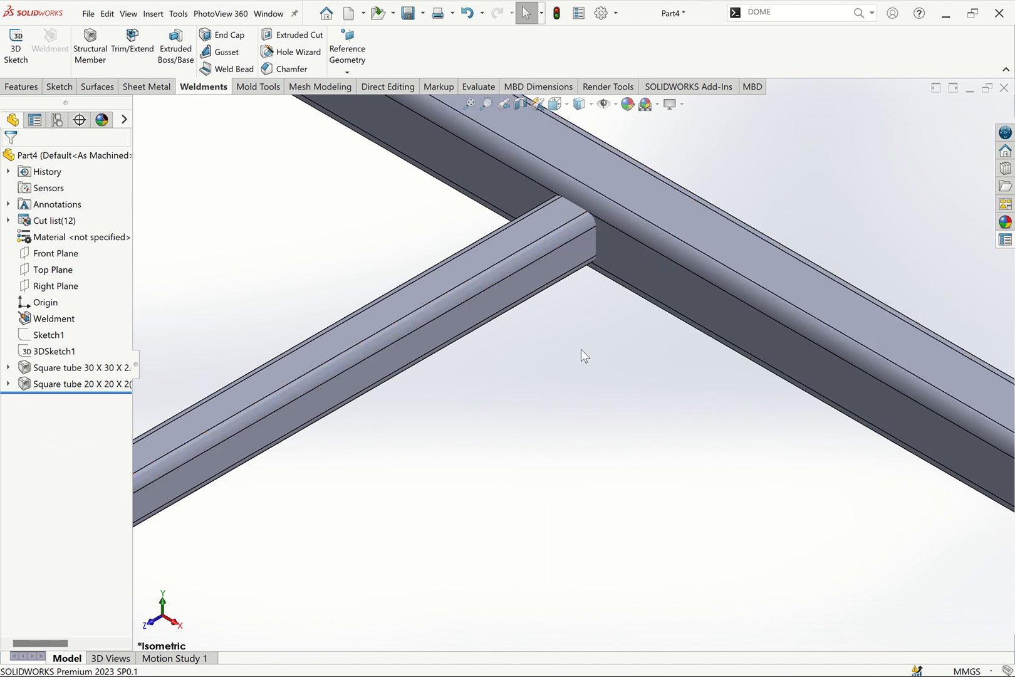
left_click(133, 50)
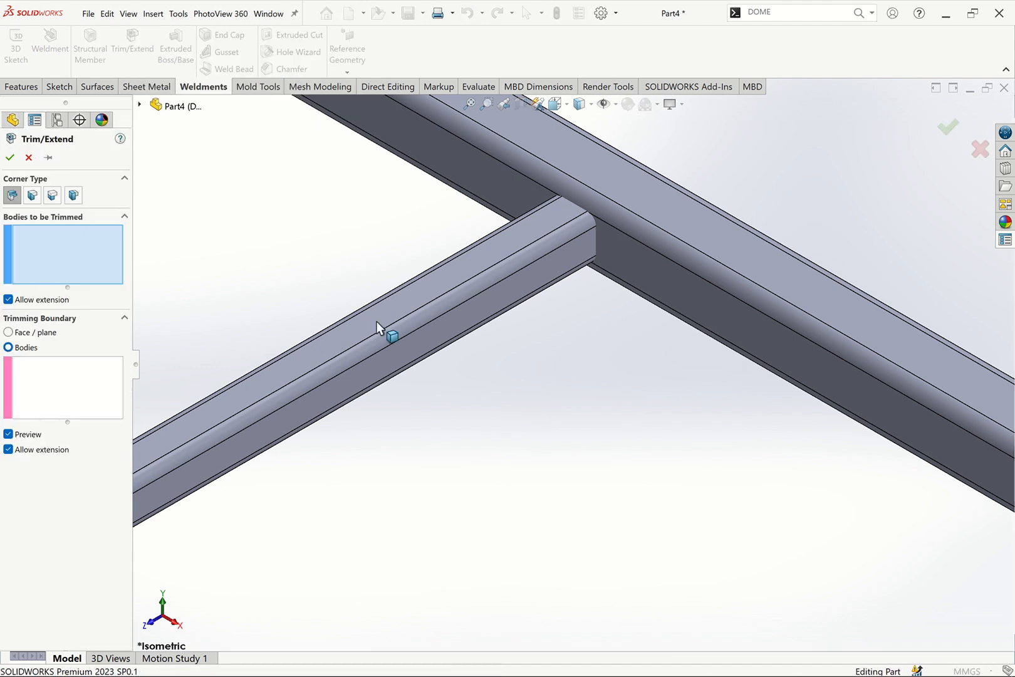
left_click(397, 312)
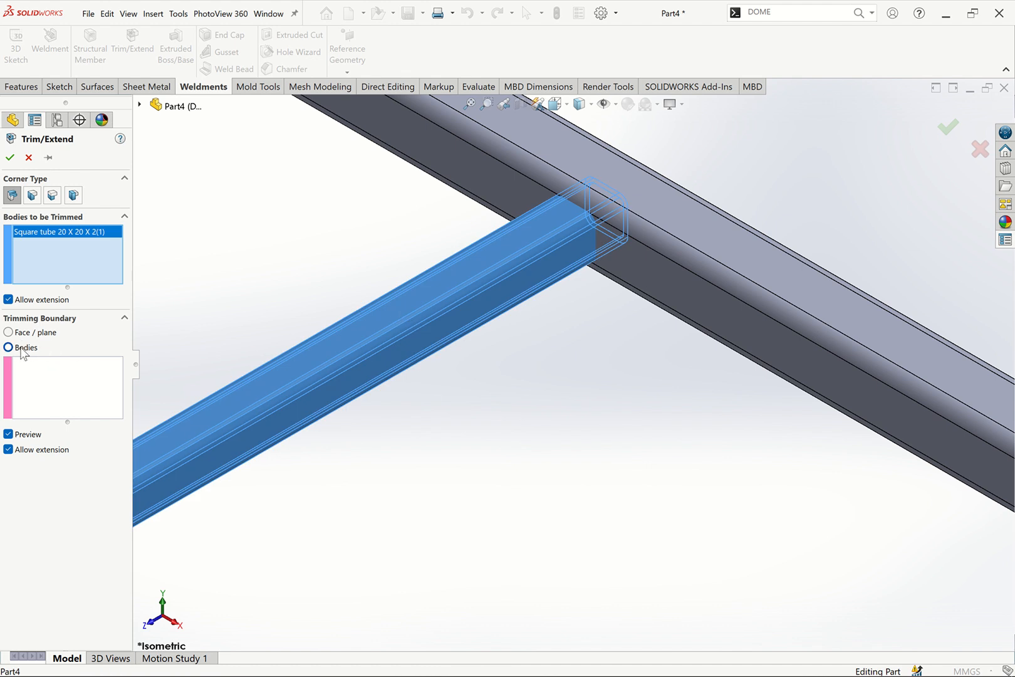
left_click(44, 394)
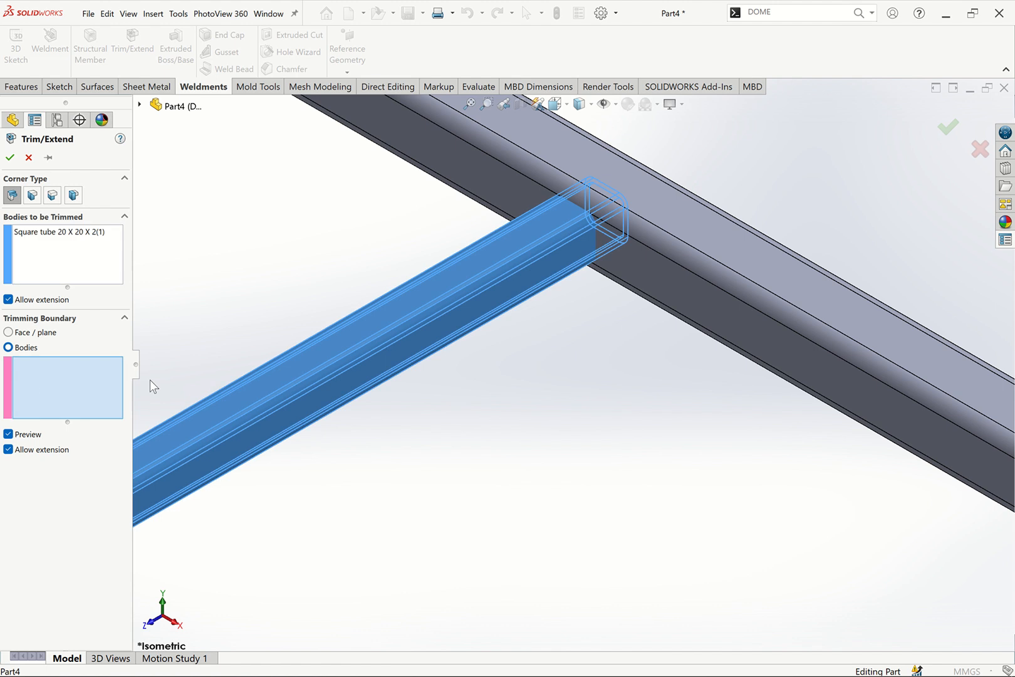
left_click(641, 366)
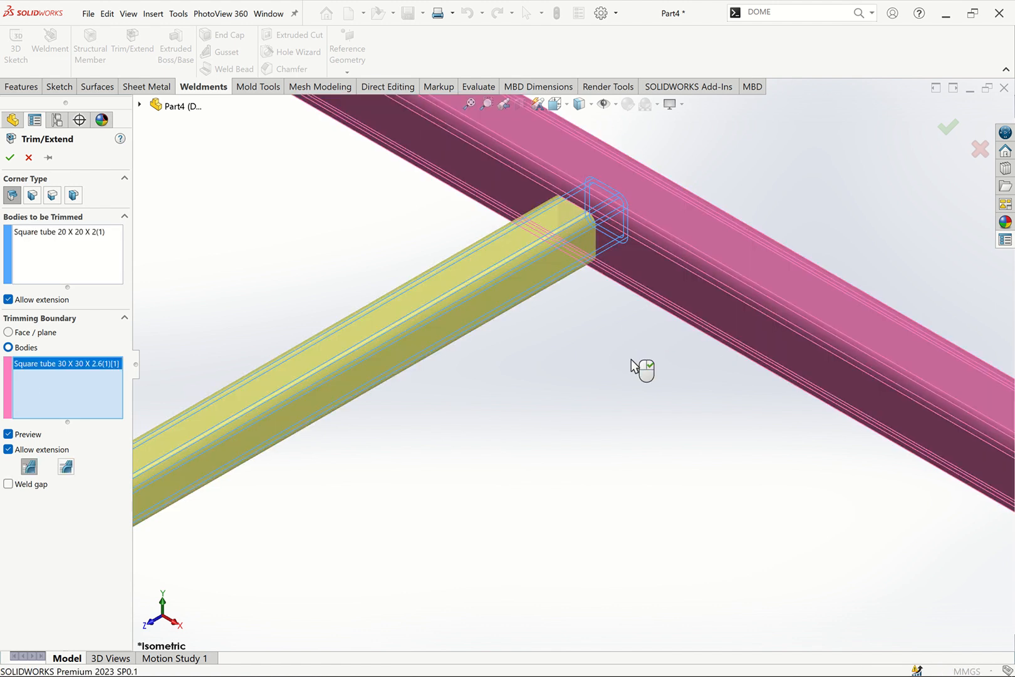
scroll(504, 392, "up", 10)
left_click(406, 457)
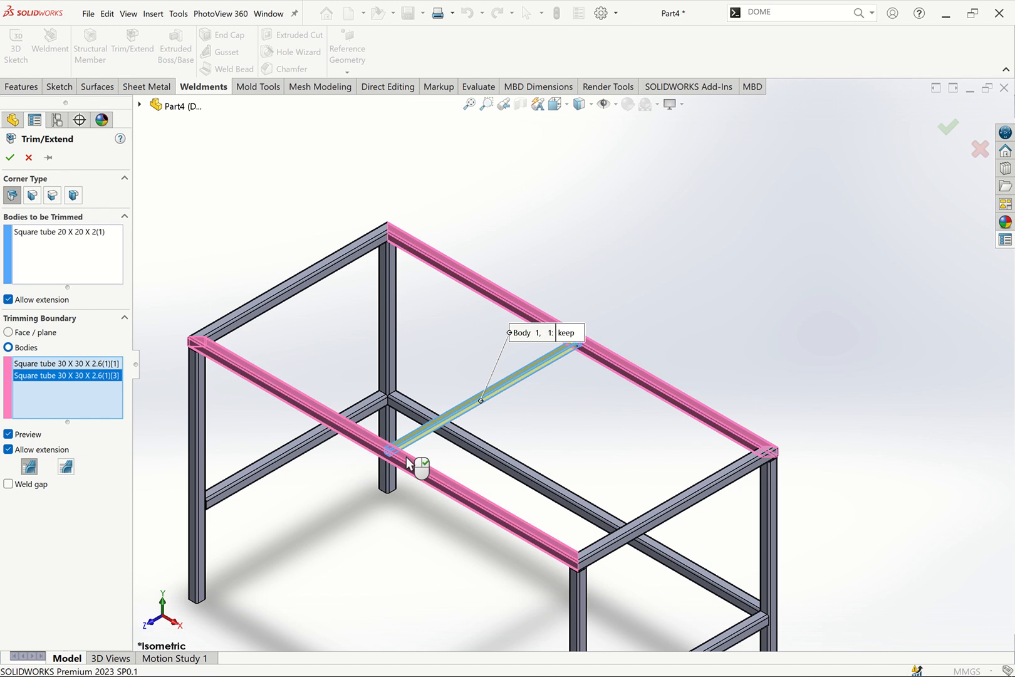
scroll(552, 345, "down", 3)
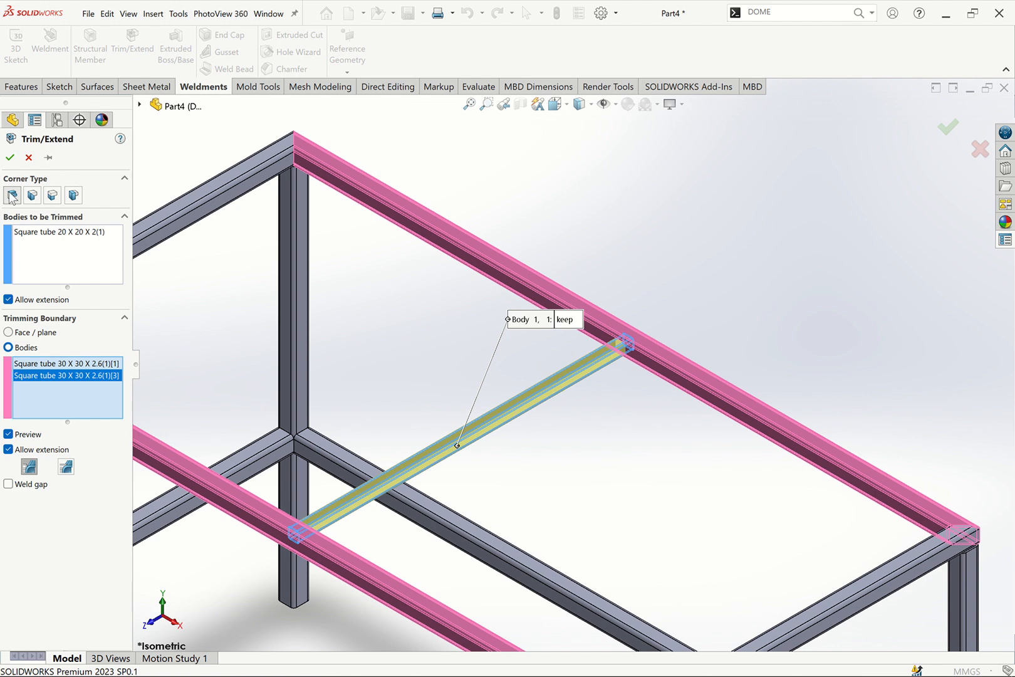
left_click(9, 158)
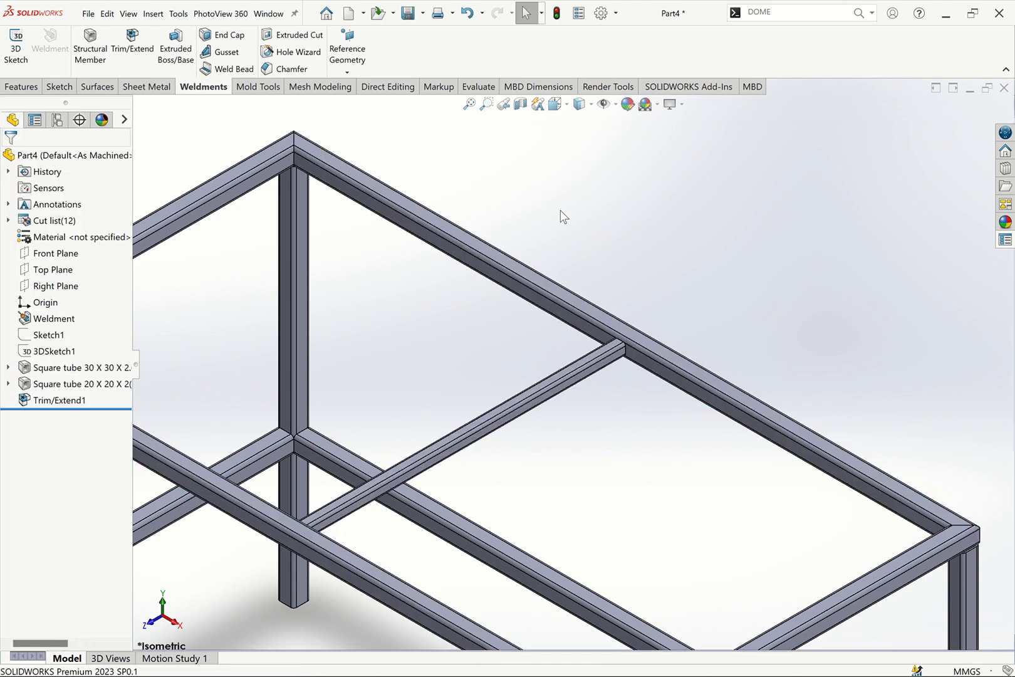
scroll(623, 350, "down", 5)
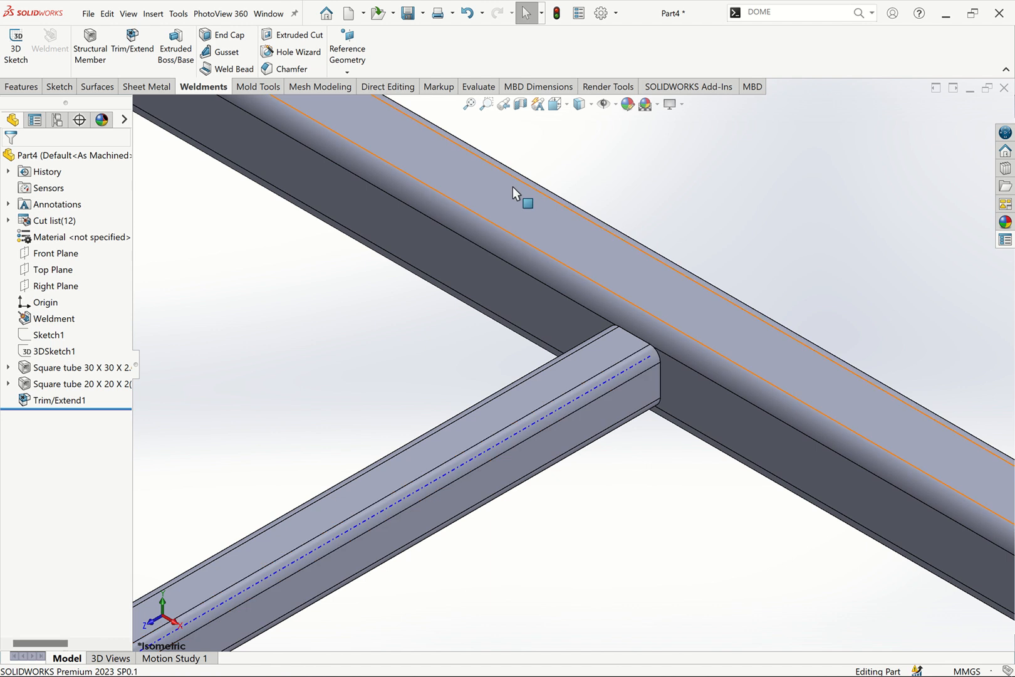
Edit the profile sketch of the 30 x 30 square tube members and set its outer side dimension to 35 mm.
left_click(470, 104)
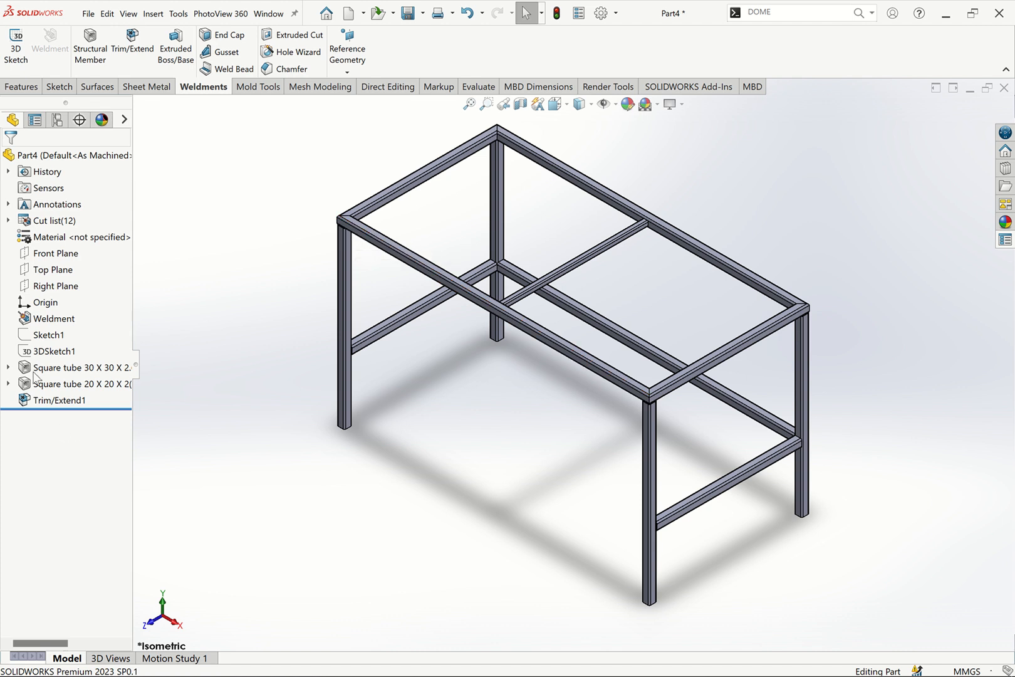
left_click(8, 367)
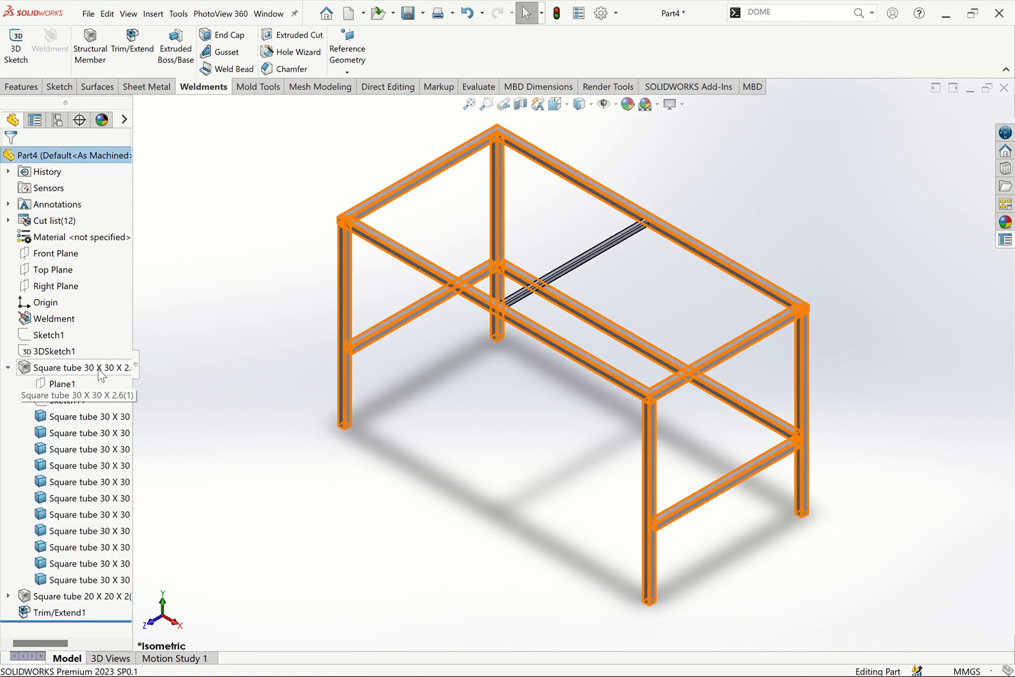
left_click(63, 400)
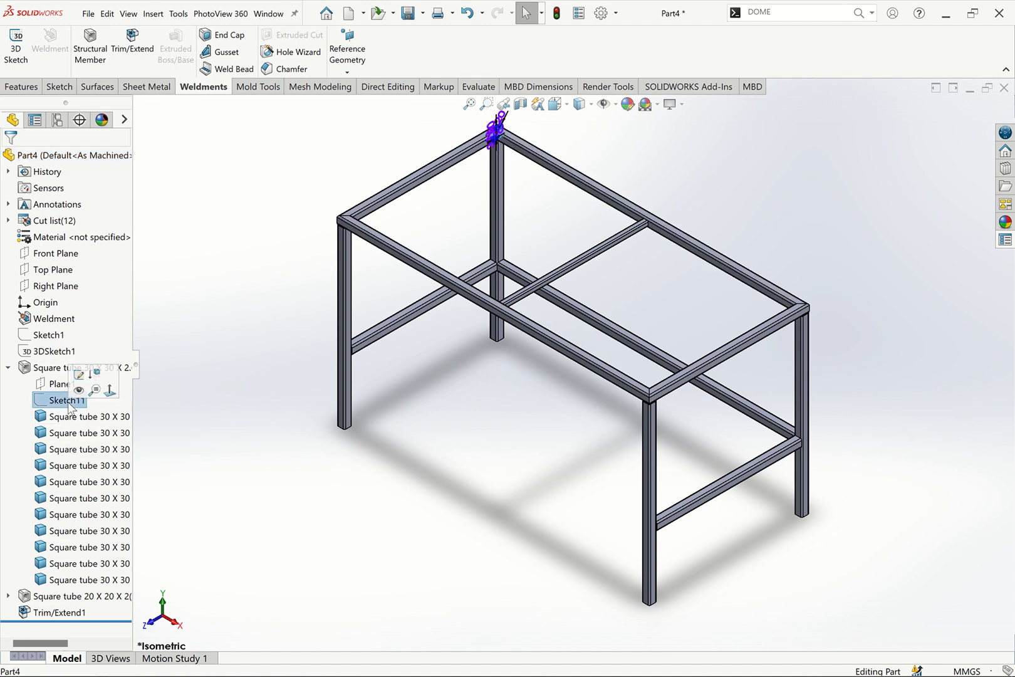
left_click(79, 375)
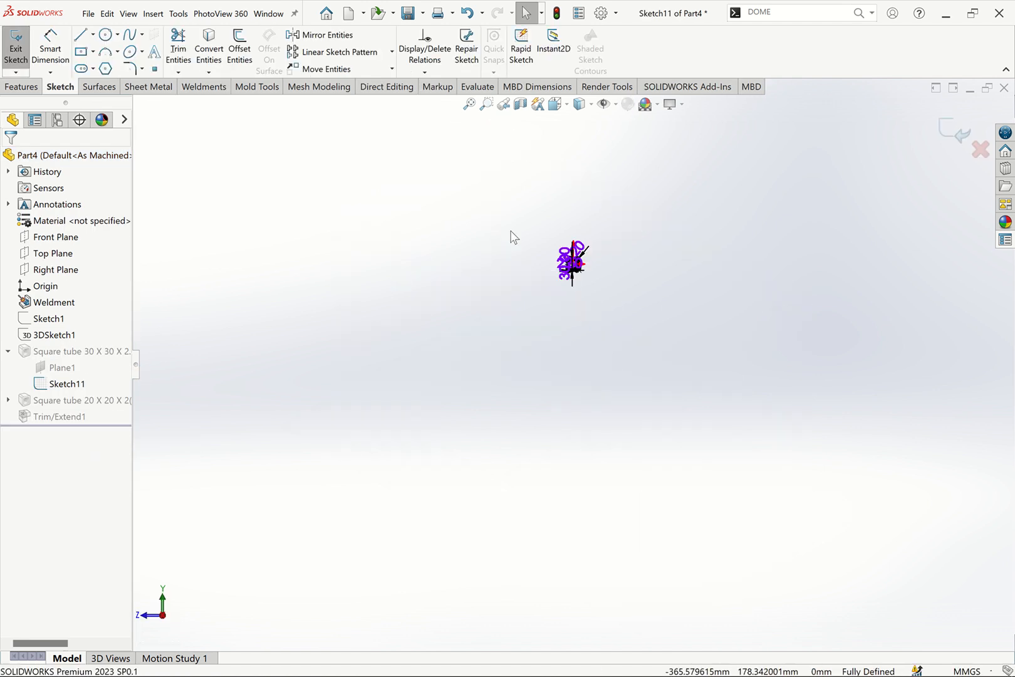
scroll(578, 259, "down", 10)
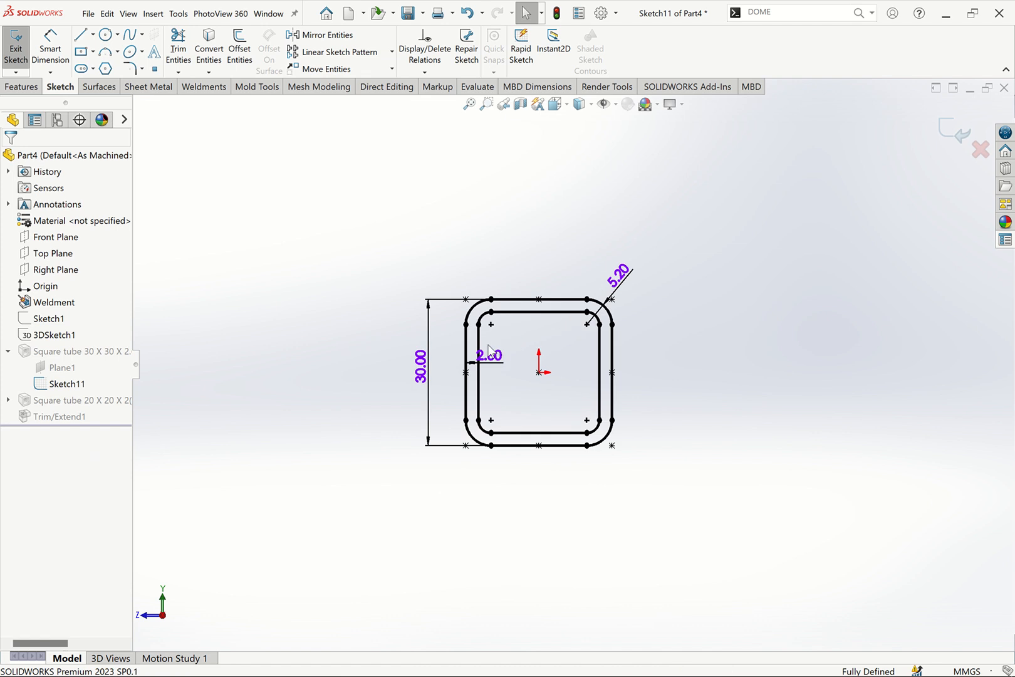
double_click(422, 366)
type("30")
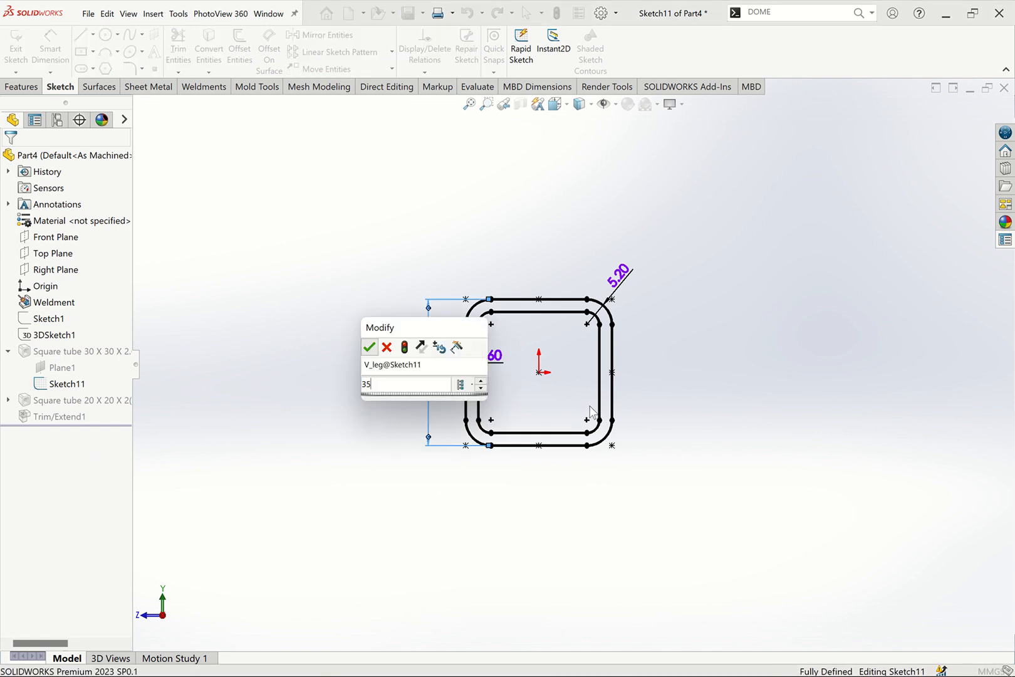
left_click(369, 347)
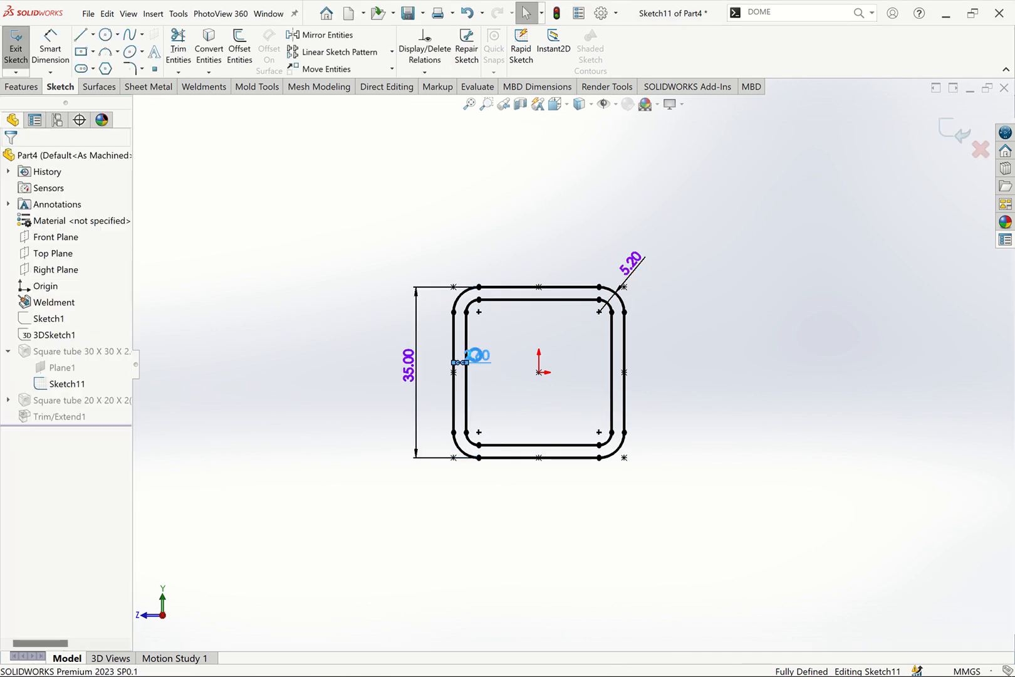
Set the tube profile's wall thickness to 3 mm and rebuild the frame with the edited sketch.
double_click(479, 361)
type("3")
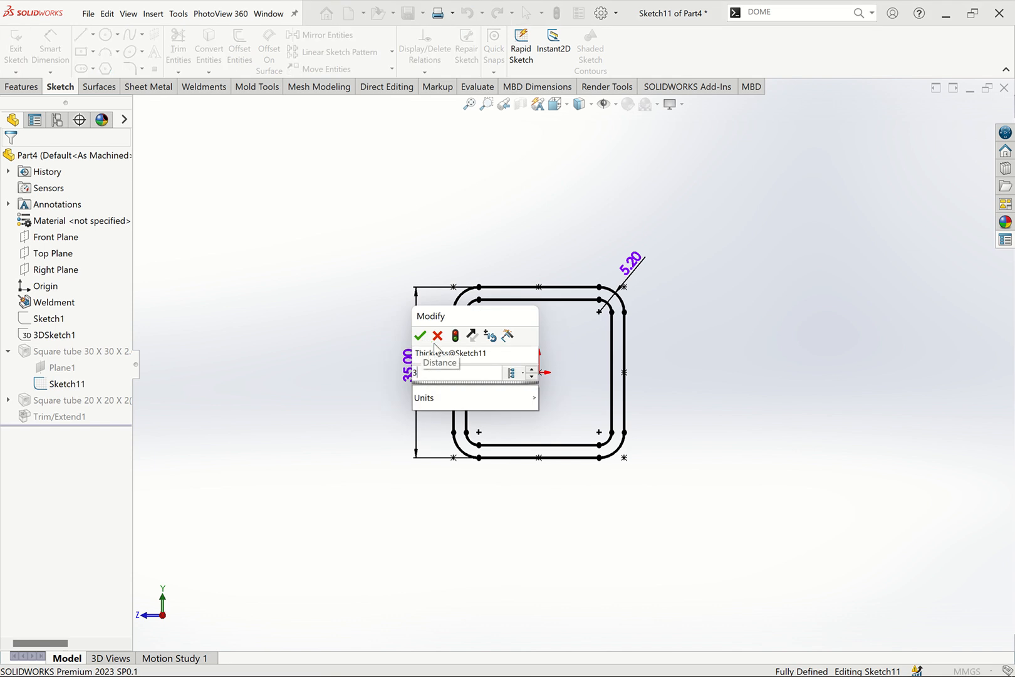
left_click(420, 337)
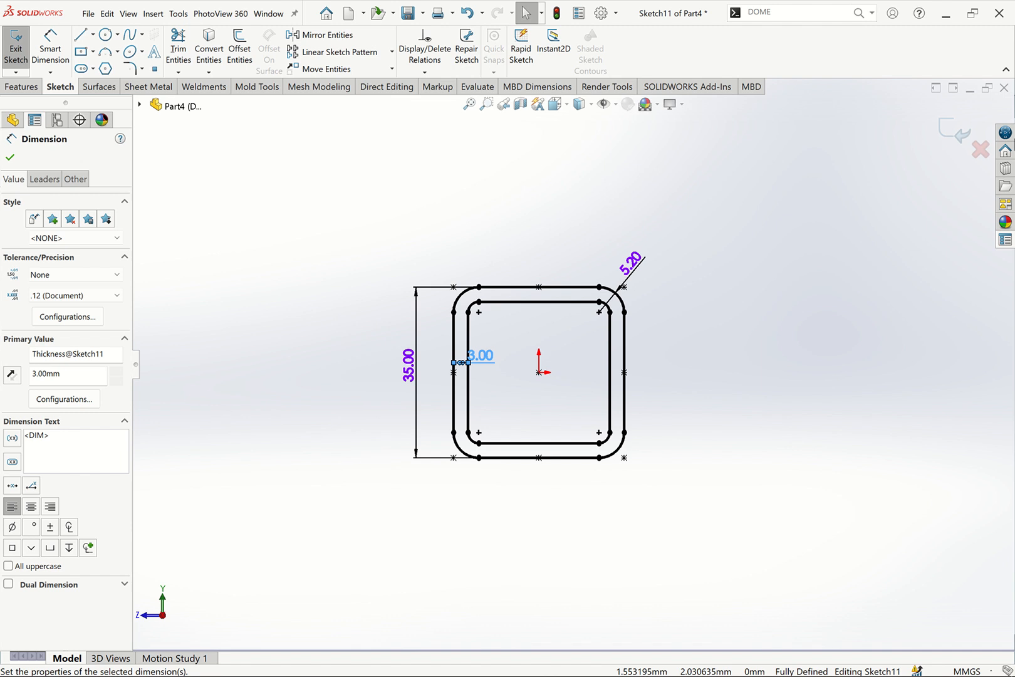
left_click(953, 130)
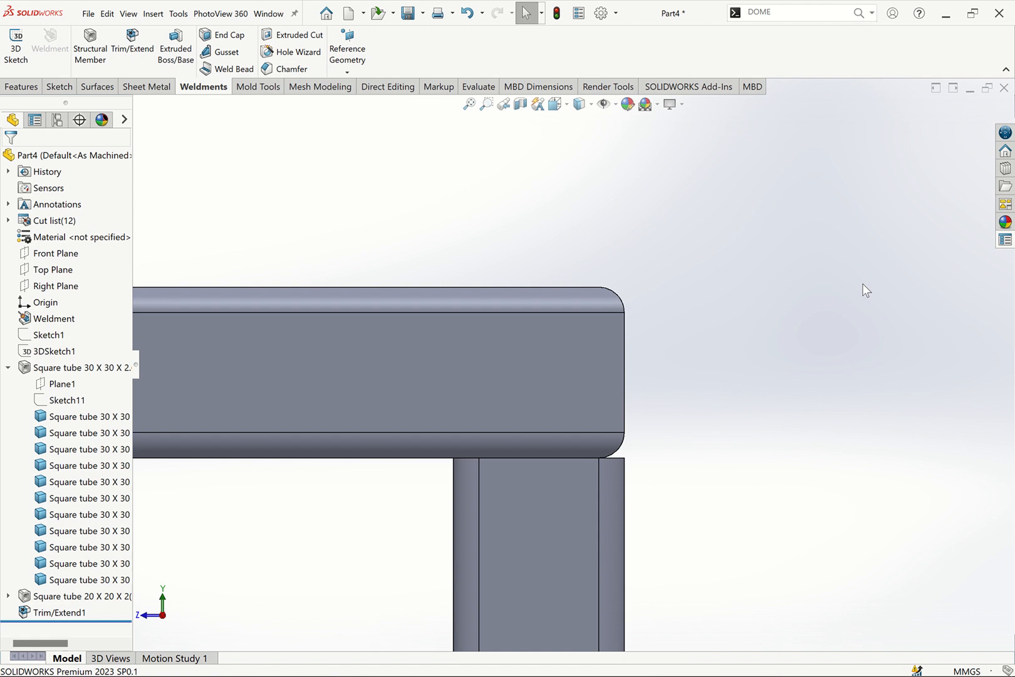
key("ctrl+7")
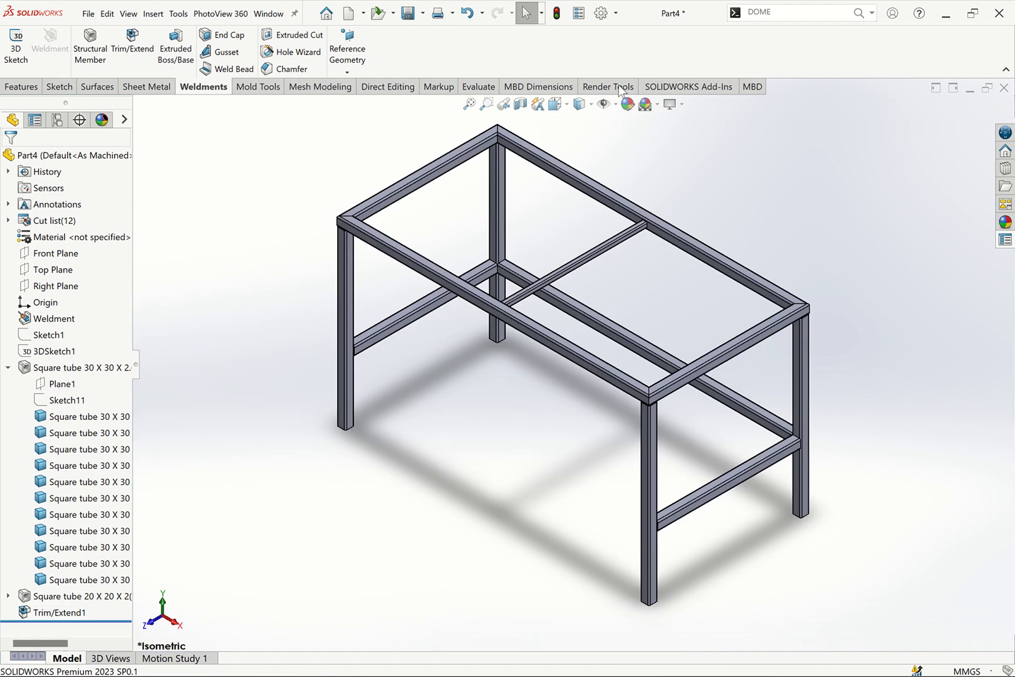
Measure the distance between the two opposite side faces of a long top rail to check the tube's outer width.
scroll(410, 300, "down", 5)
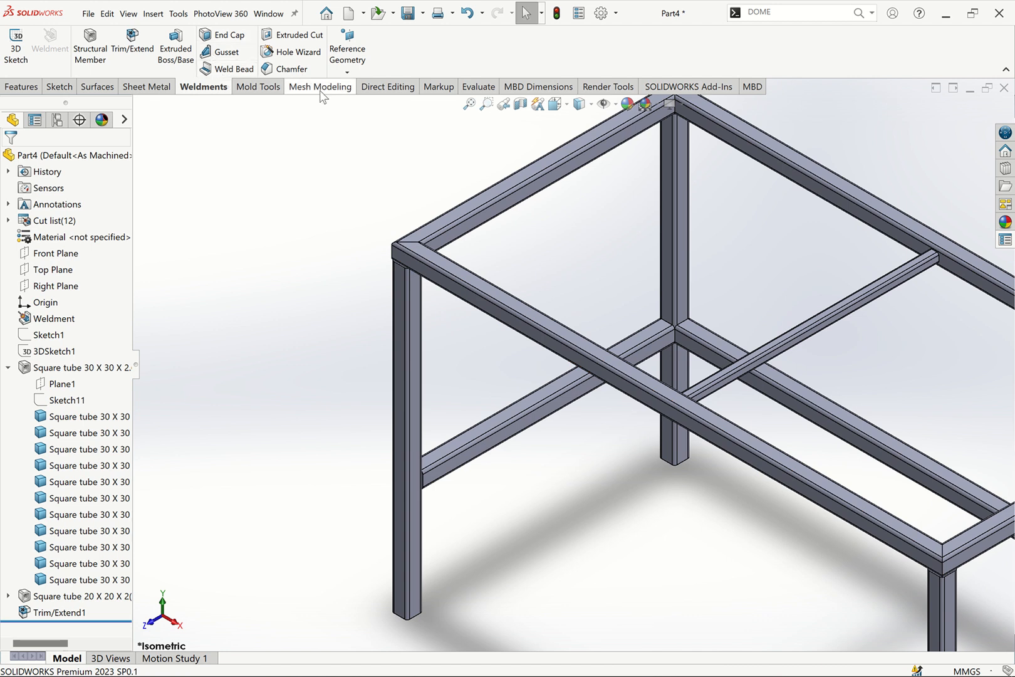
left_click(466, 88)
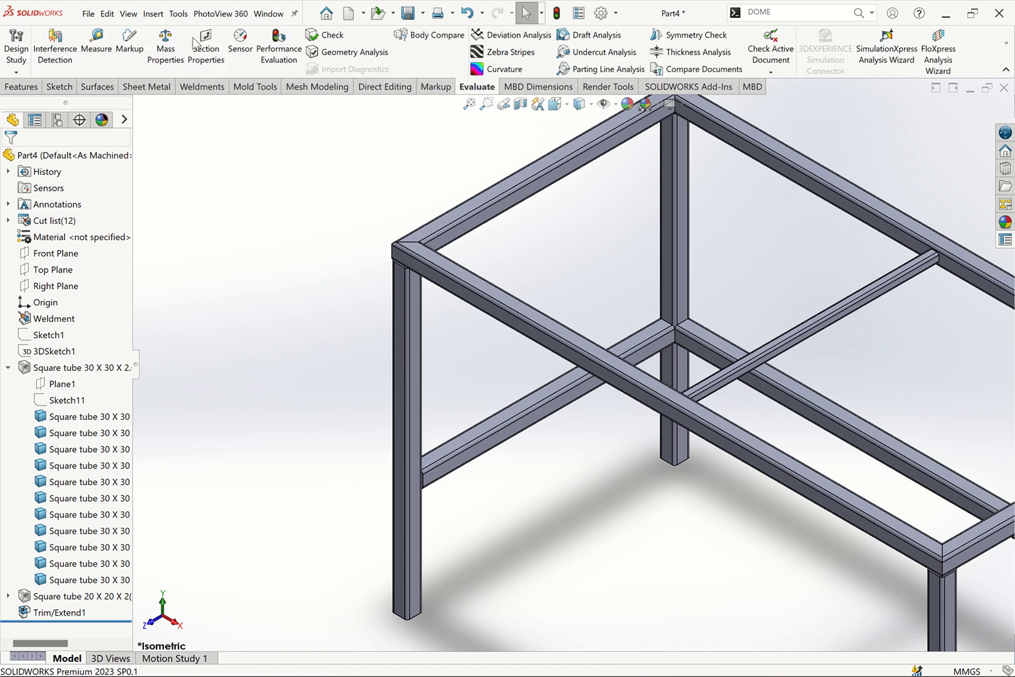
left_click(109, 54)
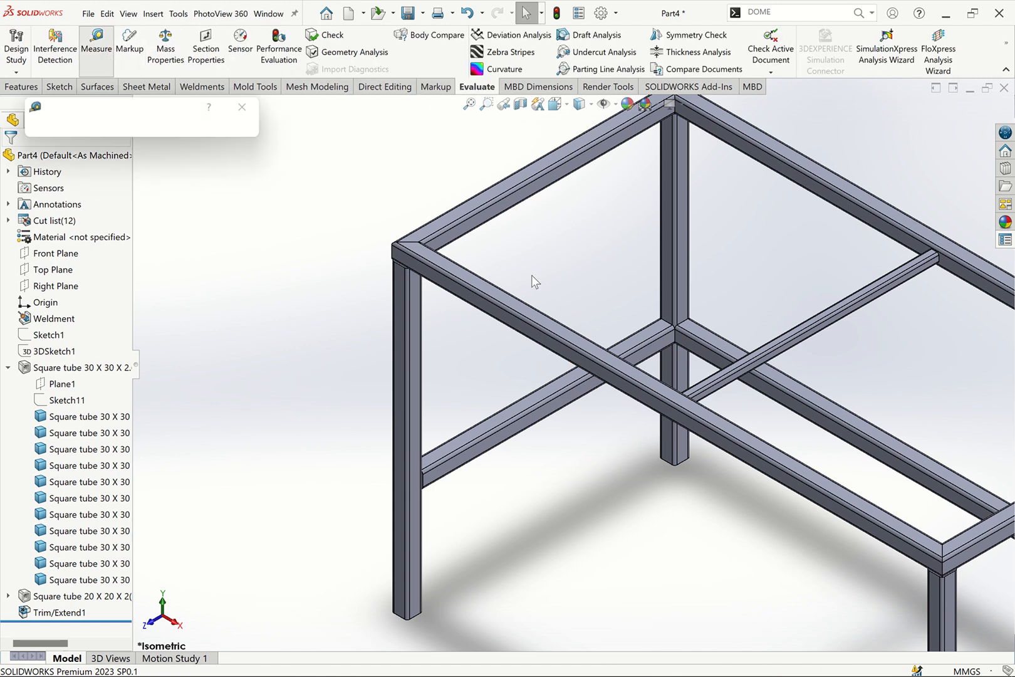
left_click(481, 304)
key("Left")
key("Left")
key("Left")
key("Left")
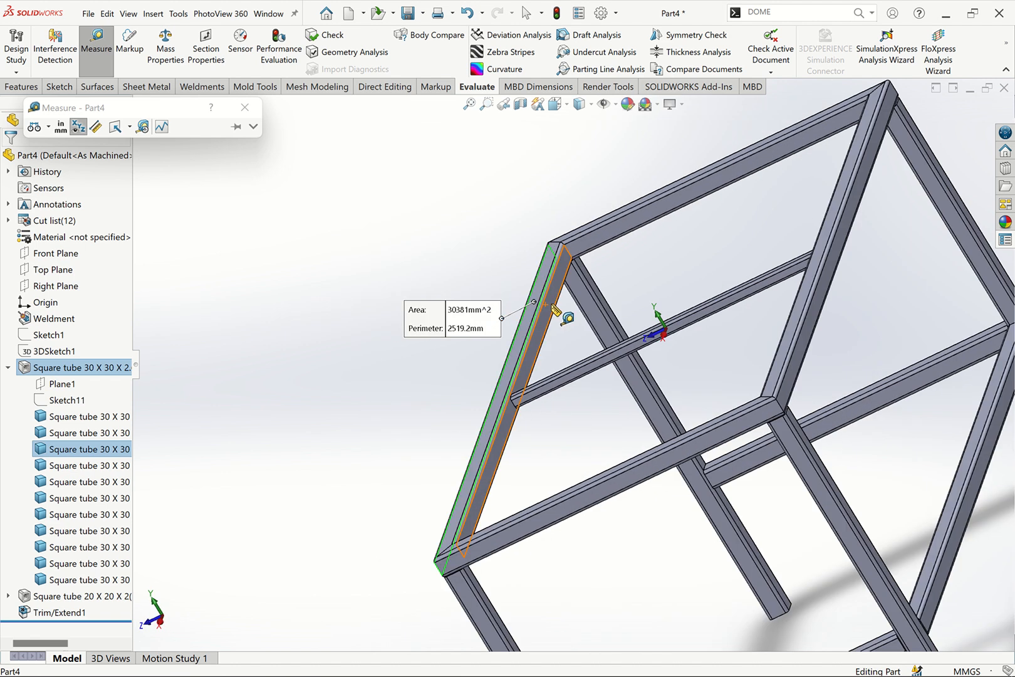
left_click(554, 309)
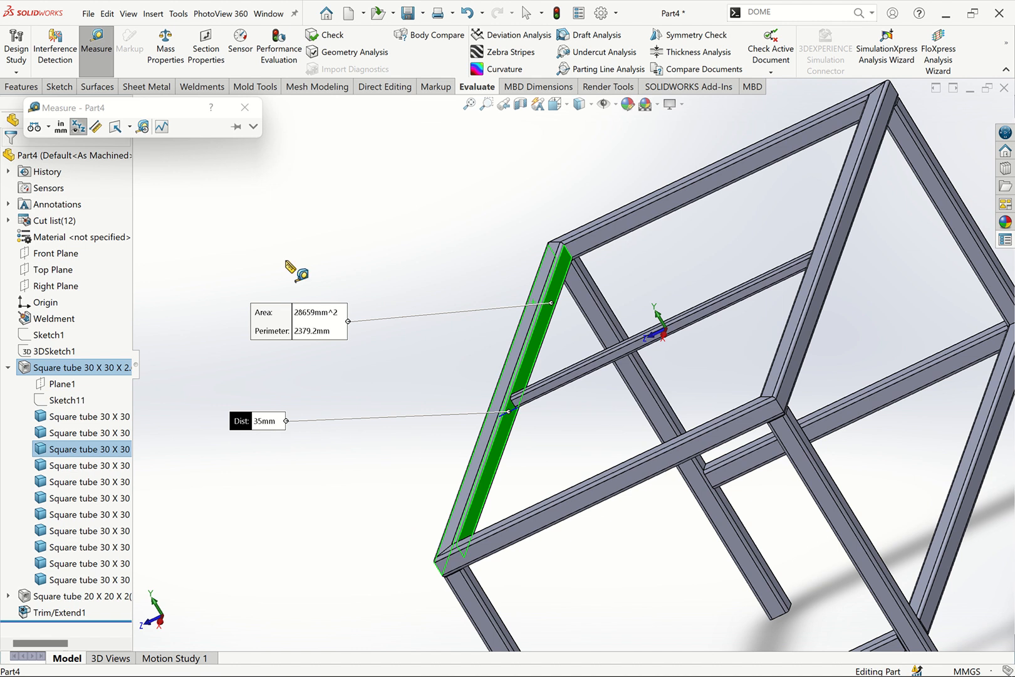
left_click(245, 107)
key("ctrl+7")
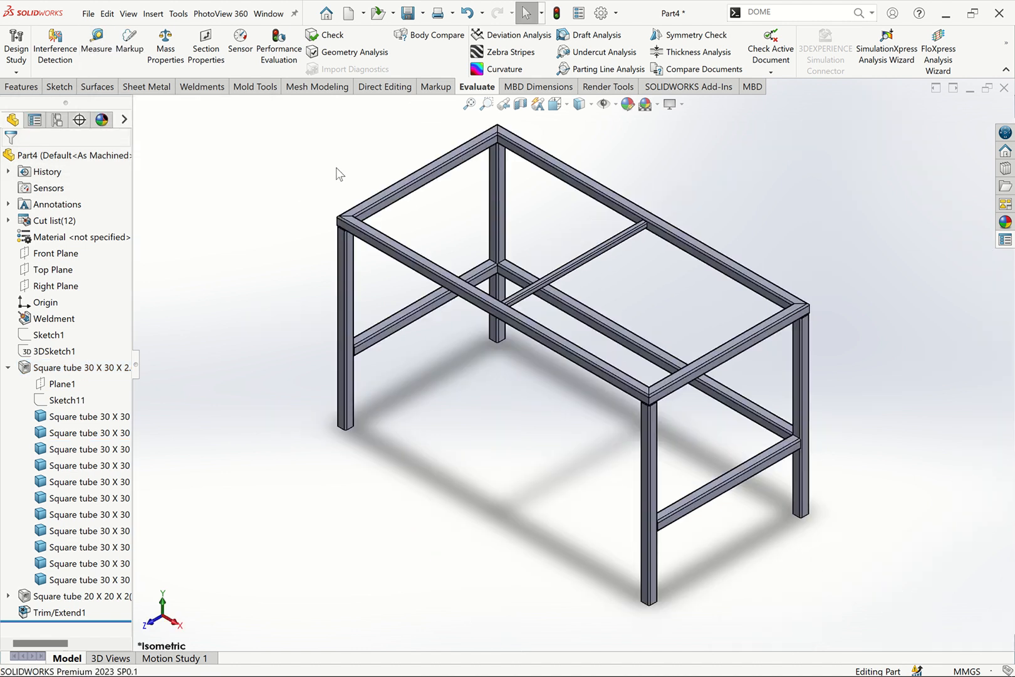
Apply the material 1.7321 (20MoCr4) from the DIN Steel (Alloyed) category of SOLIDWORKS DIN Materials to the frame.
right_click(91, 244)
left_click(122, 250)
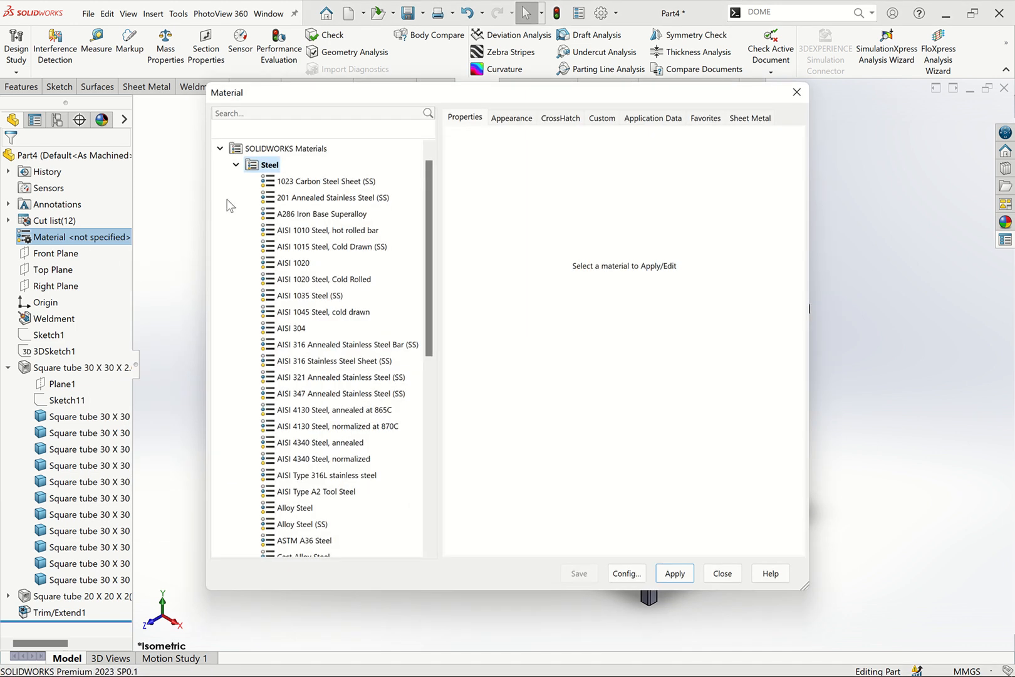
left_click(221, 149)
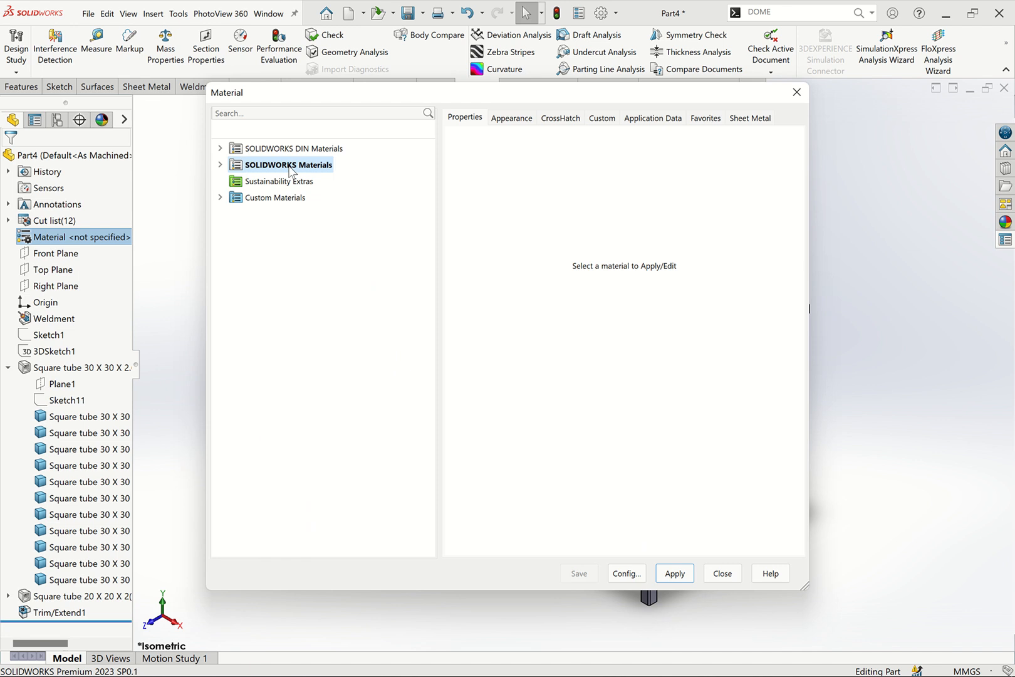
left_click(221, 149)
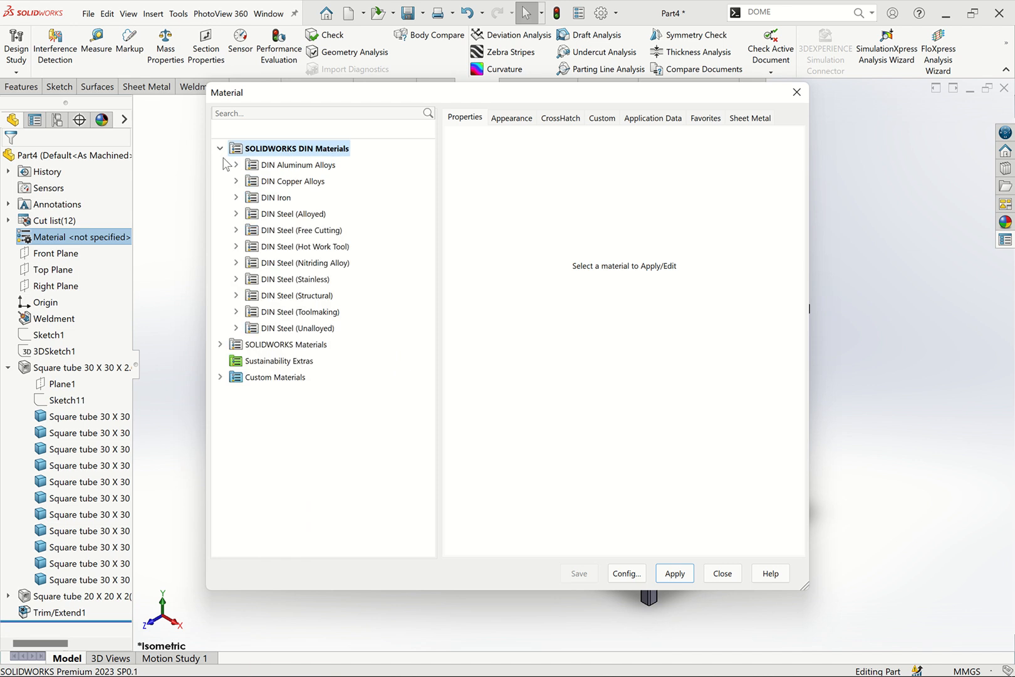
left_click(235, 214)
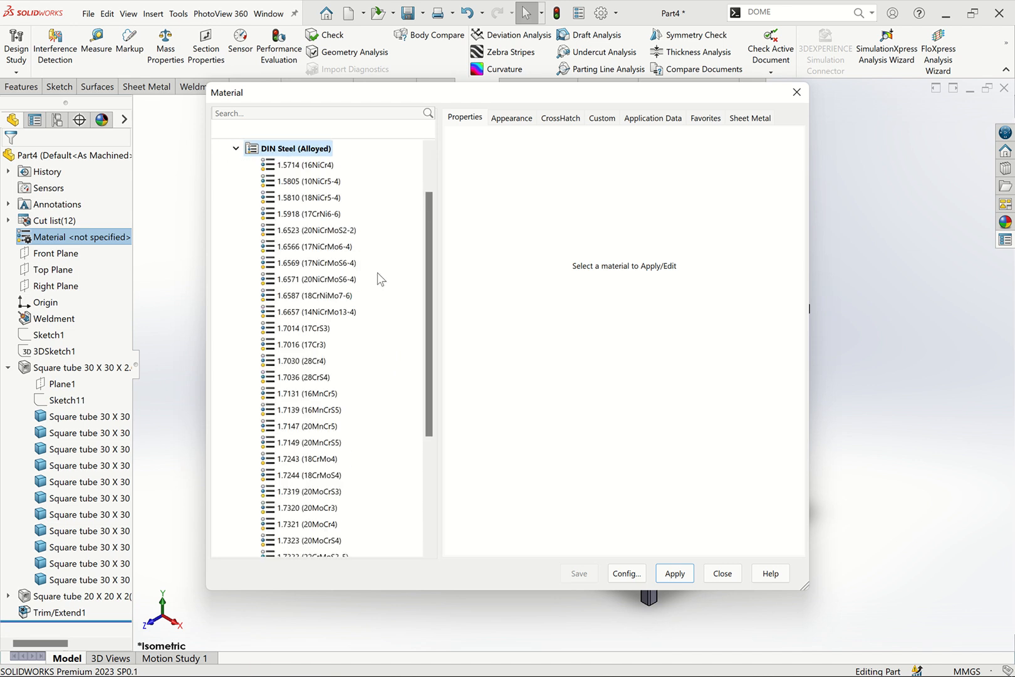
left_click_drag(430, 300, 425, 430)
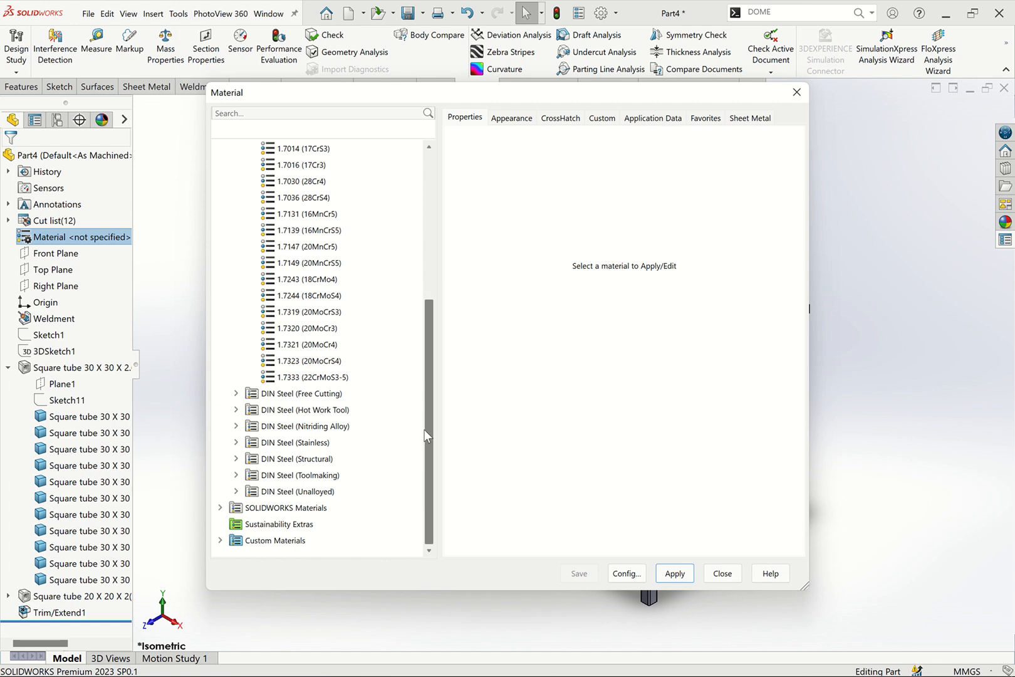
left_click(303, 345)
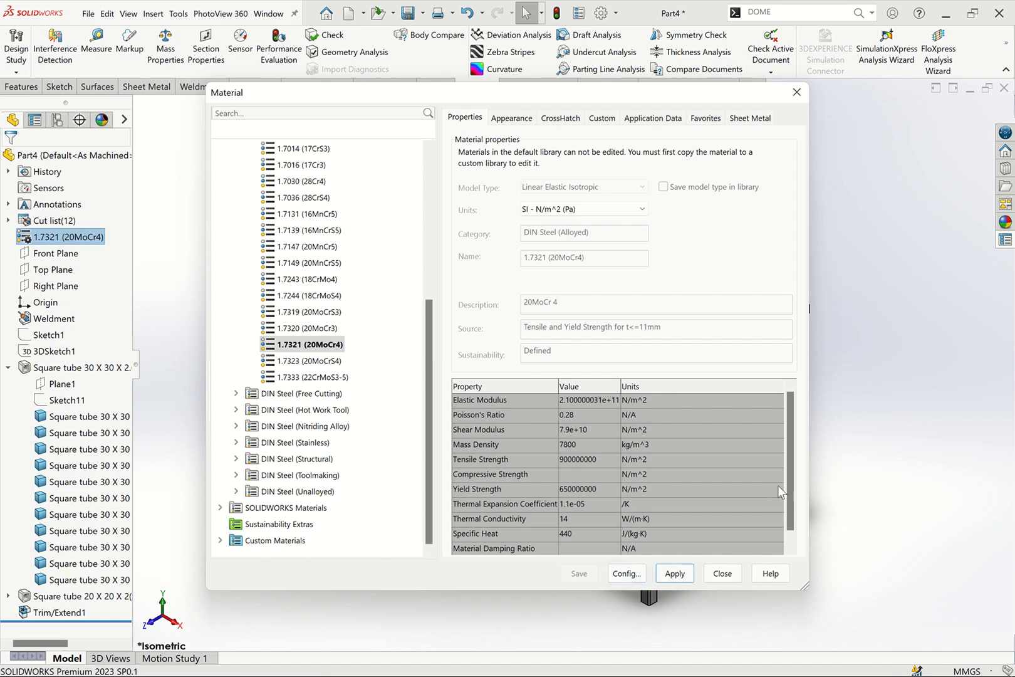
Examine the 1.7321 (20MoCr4) material properties in SI - N/mm^2 (MPa) and SI - N/m^2 (Pa) units.
scroll(789, 471, "down", 1)
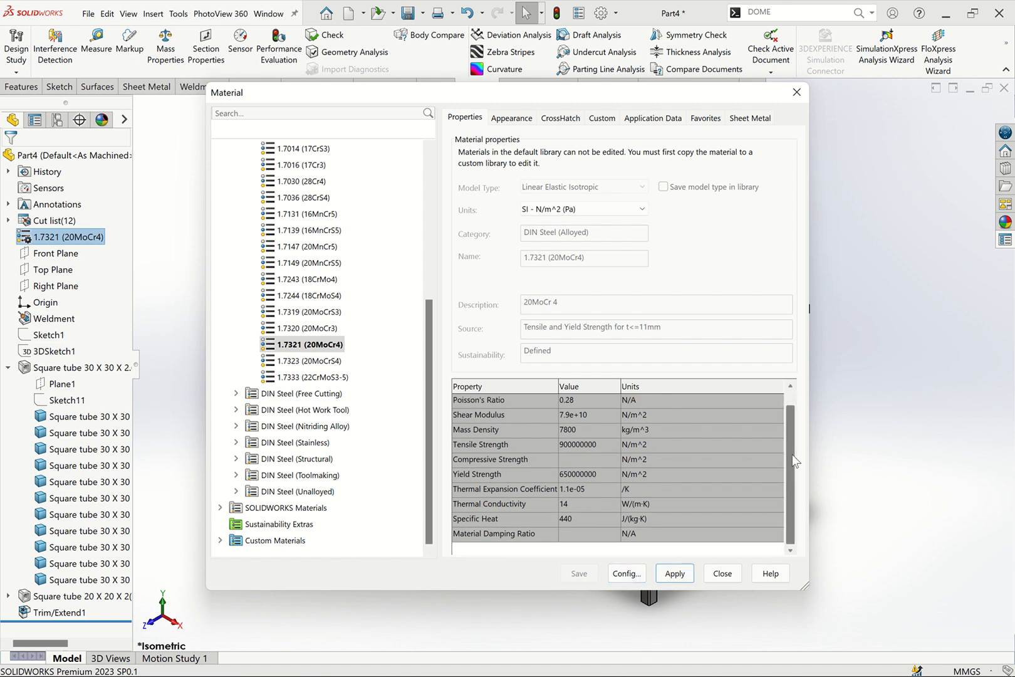
scroll(689, 450, "up", 1)
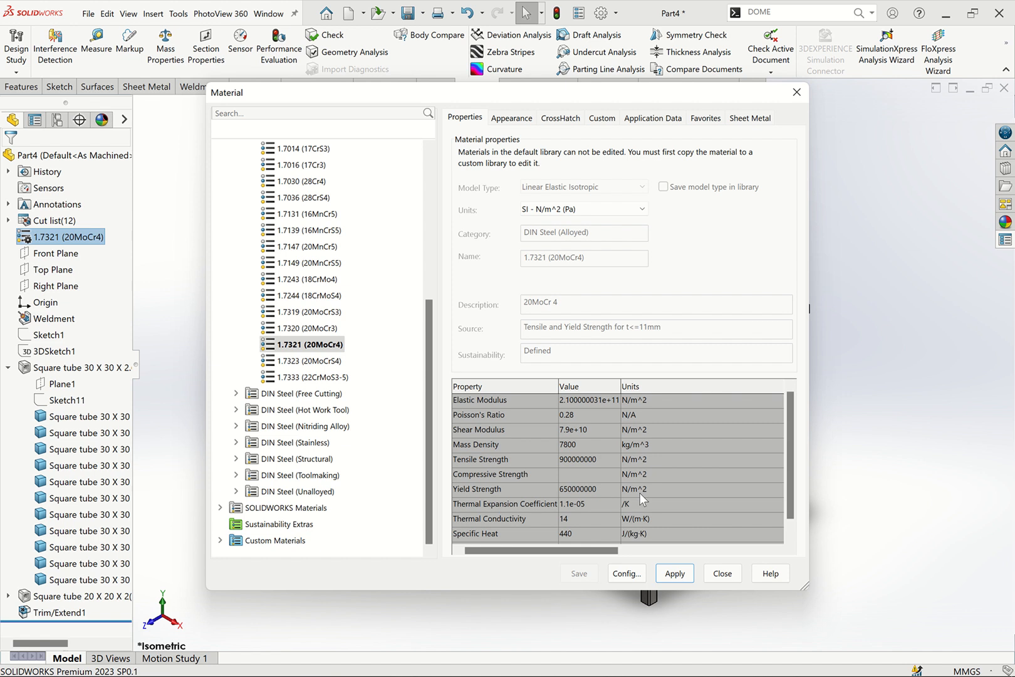
left_click(592, 212)
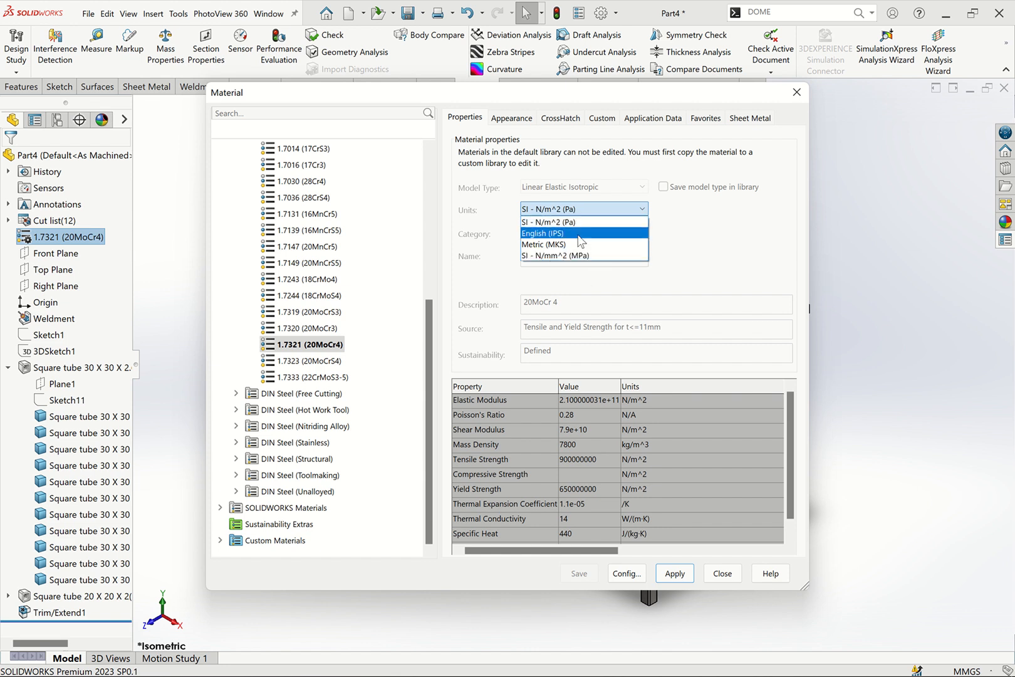
left_click(575, 224)
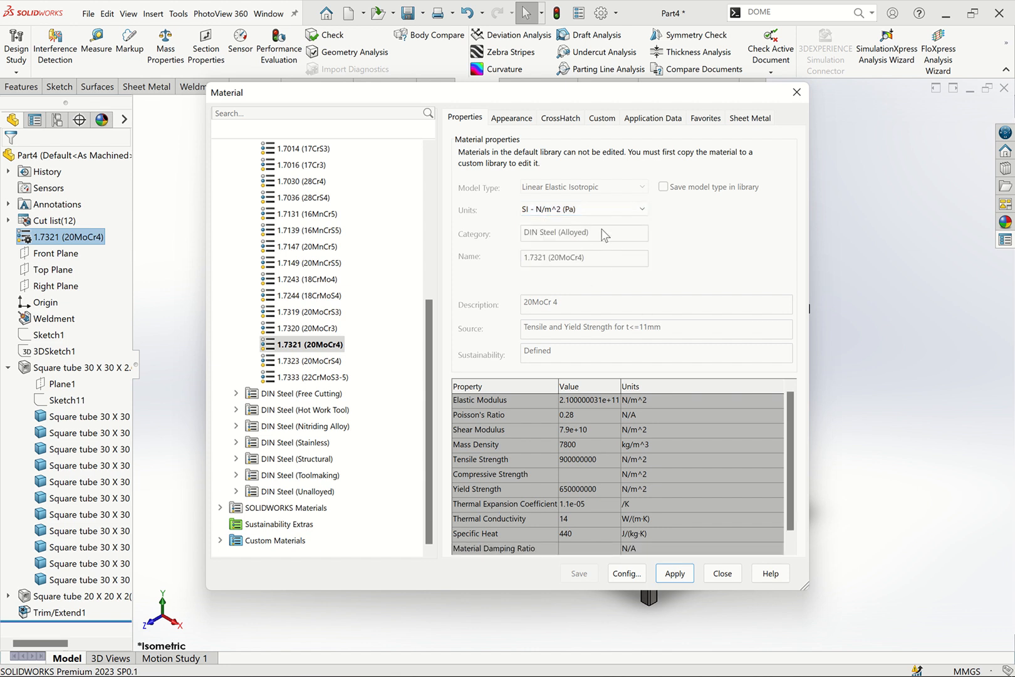
left_click(598, 210)
left_click(567, 257)
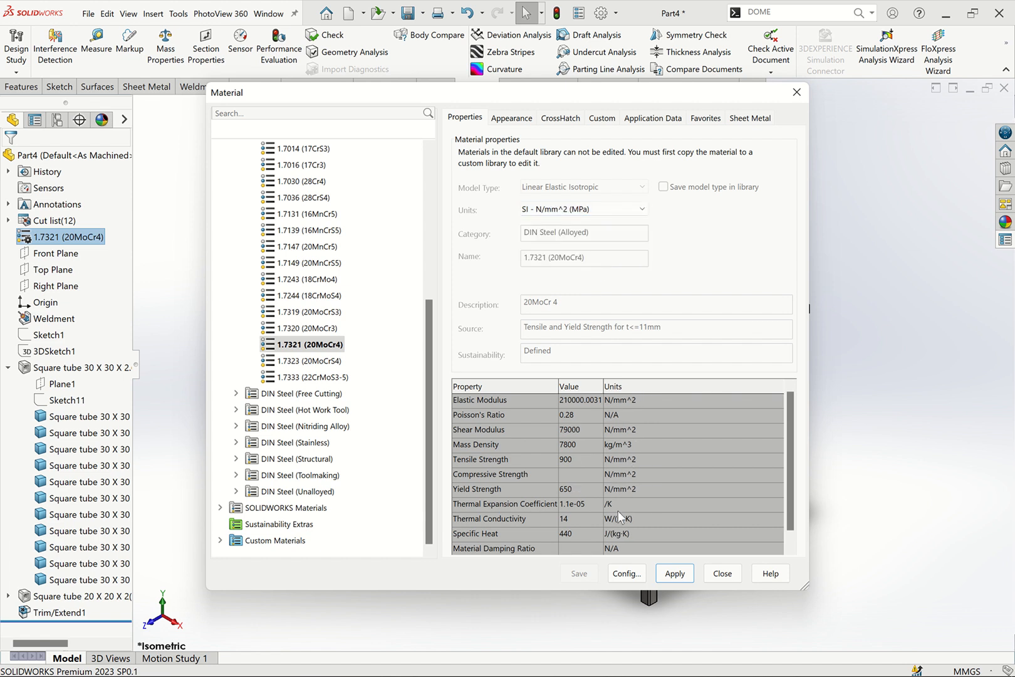
left_click(571, 213)
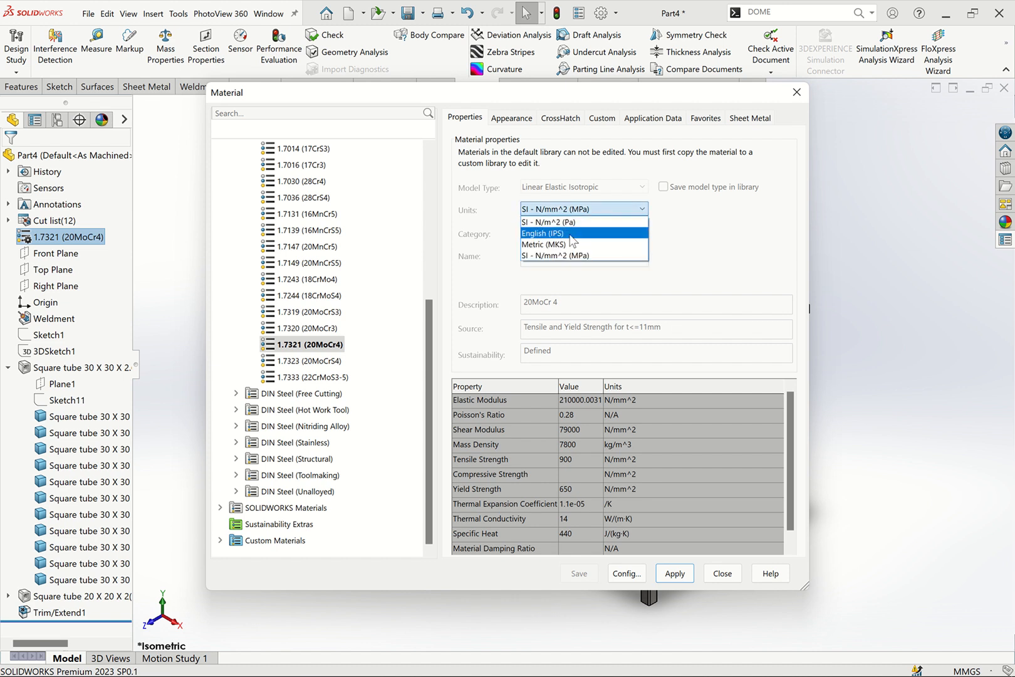
left_click(568, 224)
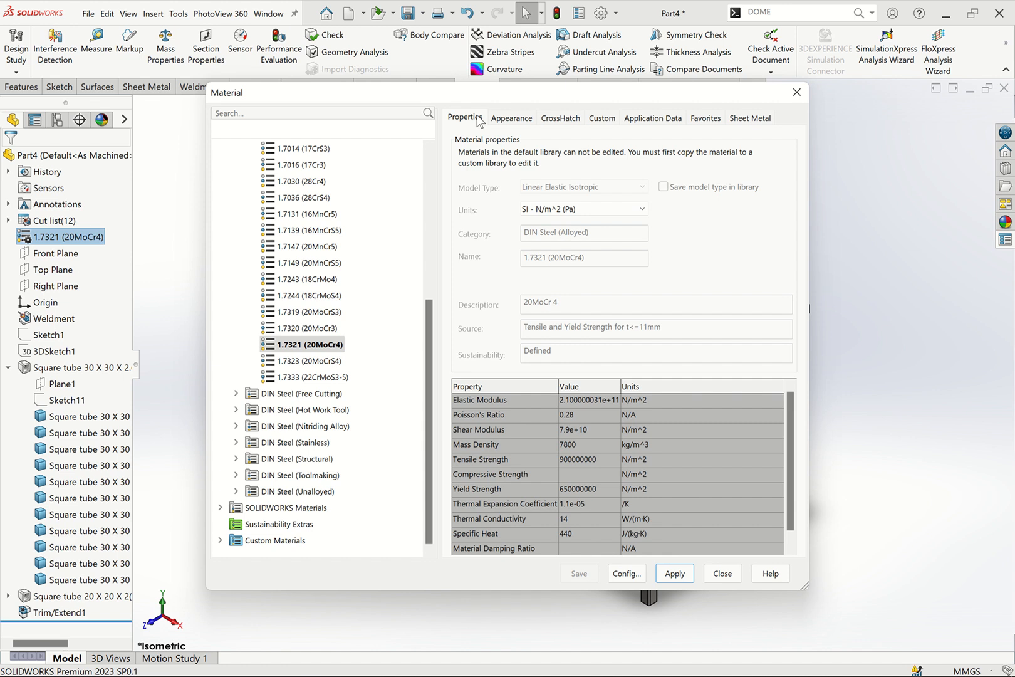
Review the material's appearance, crosshatch and custom settings, and close the material library.
left_click(511, 118)
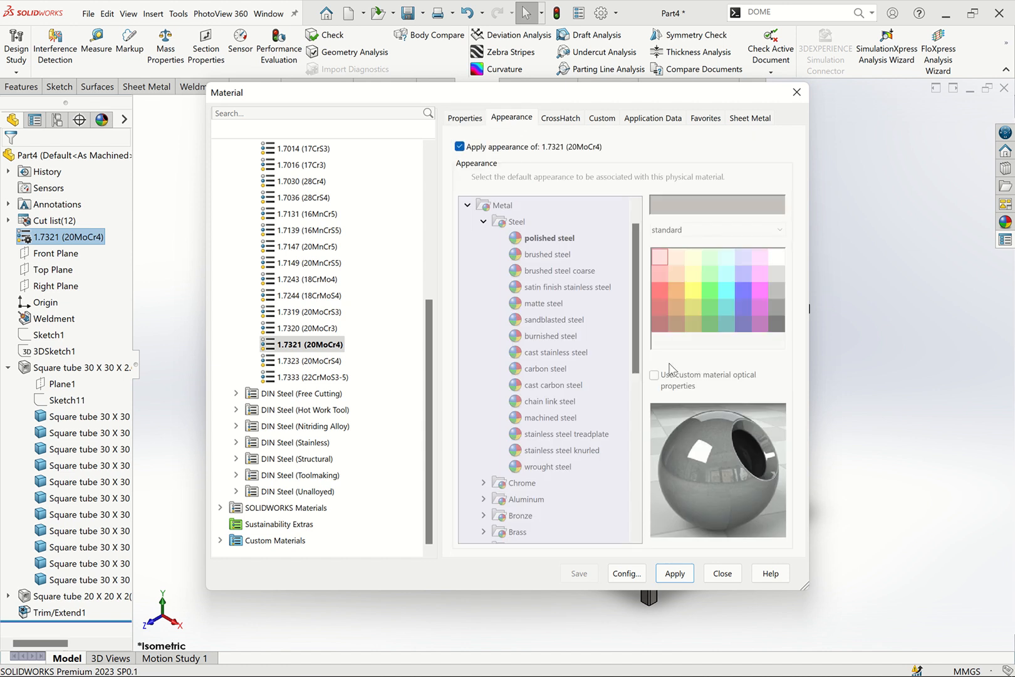
left_click(564, 118)
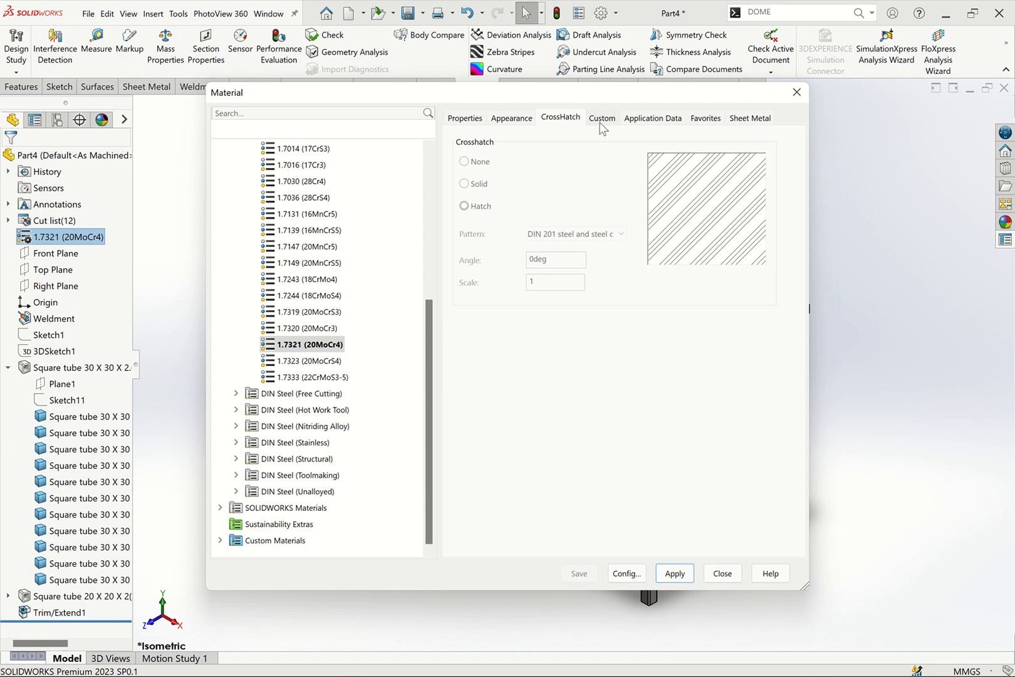
left_click(600, 119)
left_click(570, 119)
left_click(473, 121)
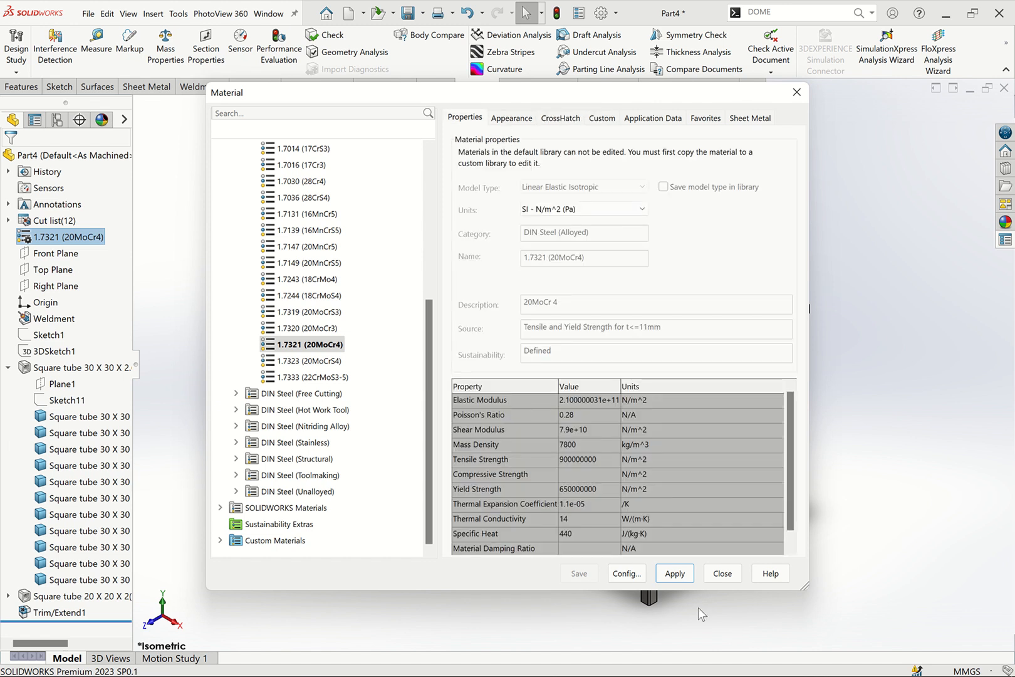
left_click(728, 577)
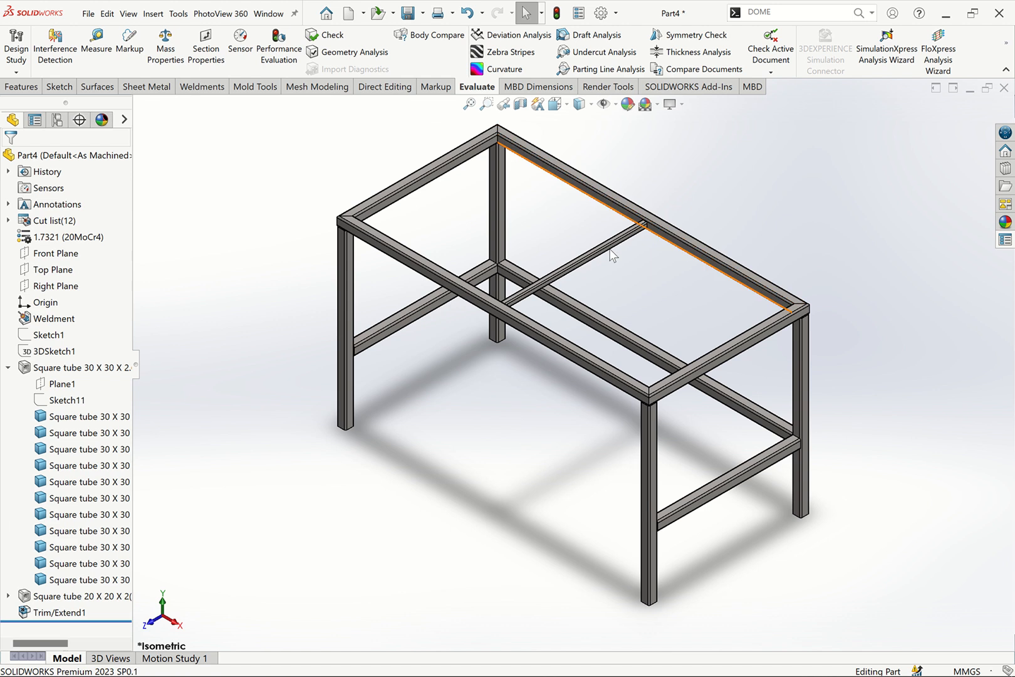
Start an end cap on the open lower end face of a table leg and set its corner treatment to a 5.2 mm fillet.
scroll(505, 420, "down", 10)
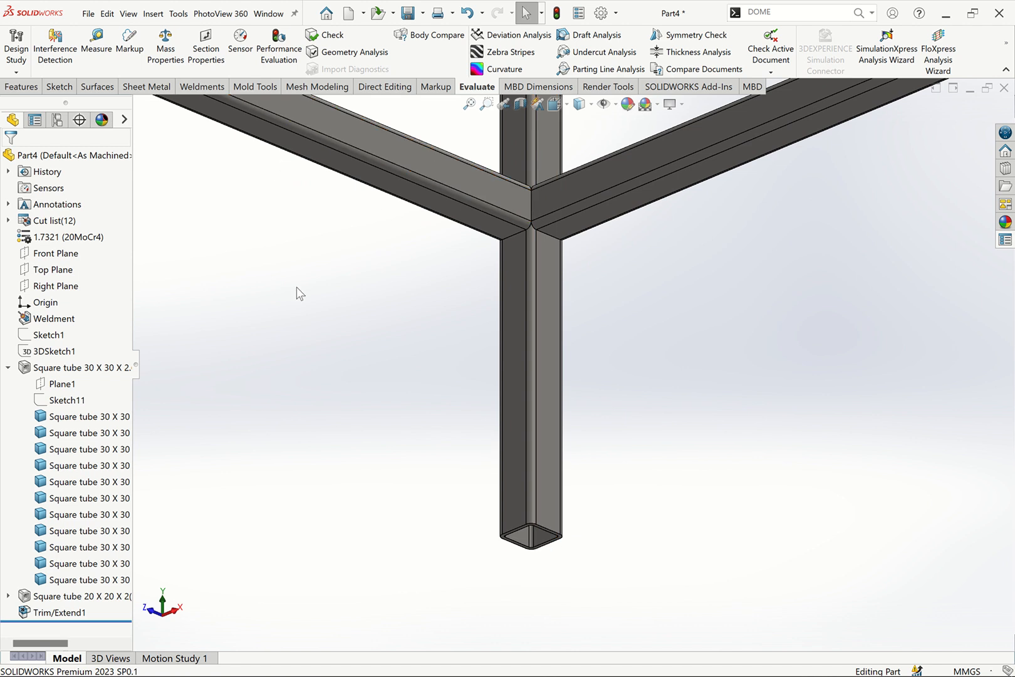
left_click(192, 86)
left_click(220, 35)
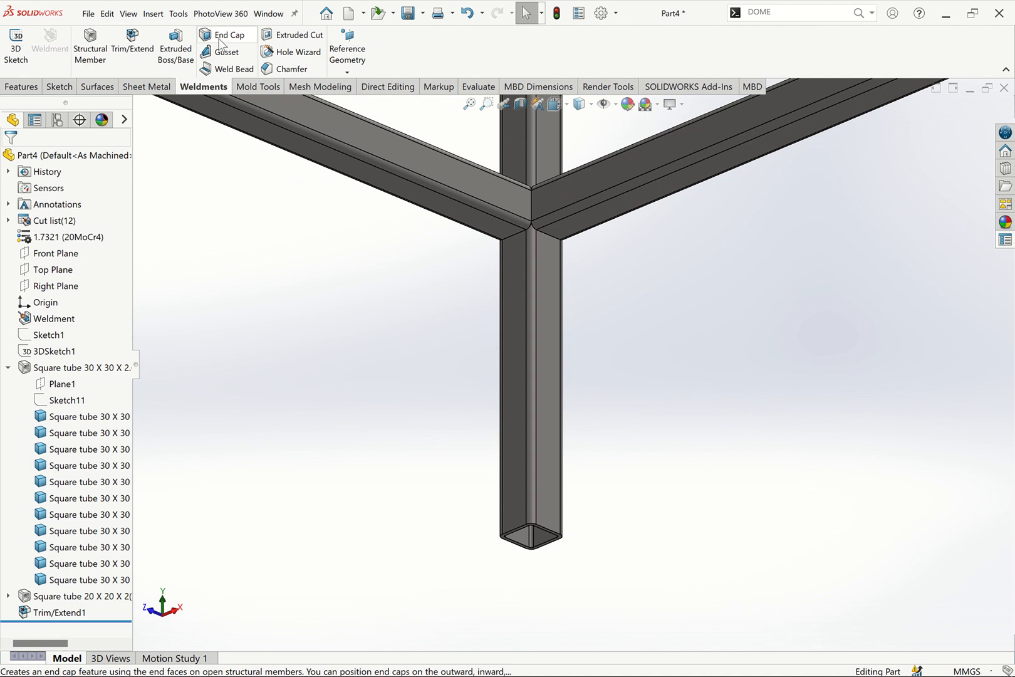
scroll(557, 536, "down", 5)
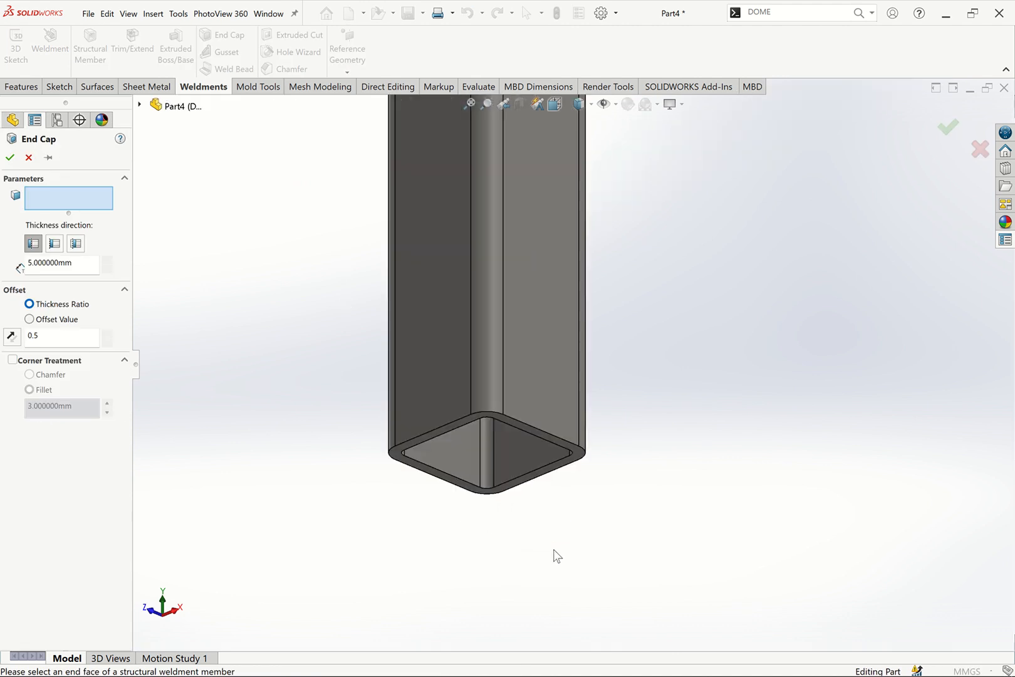
left_click(581, 464)
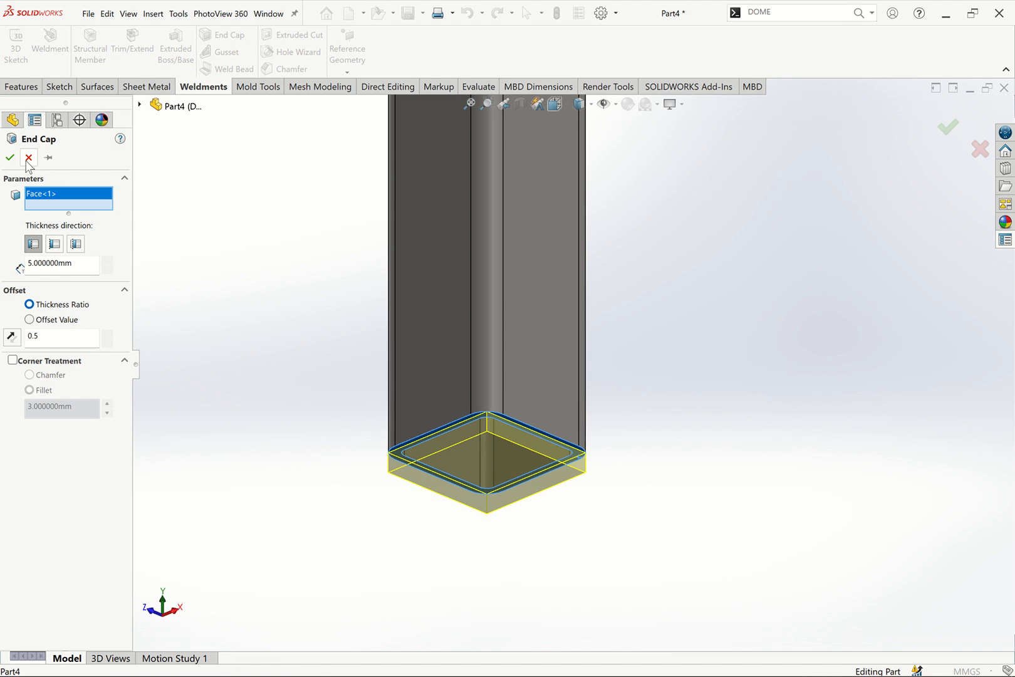
left_click(12, 361)
left_click(83, 408)
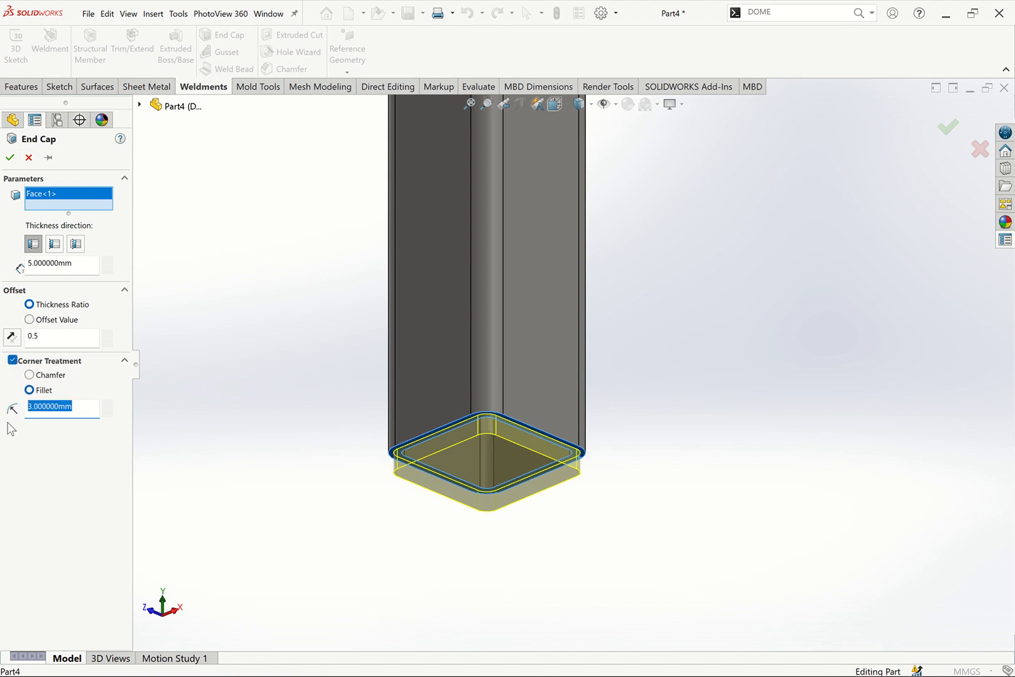
type("6")
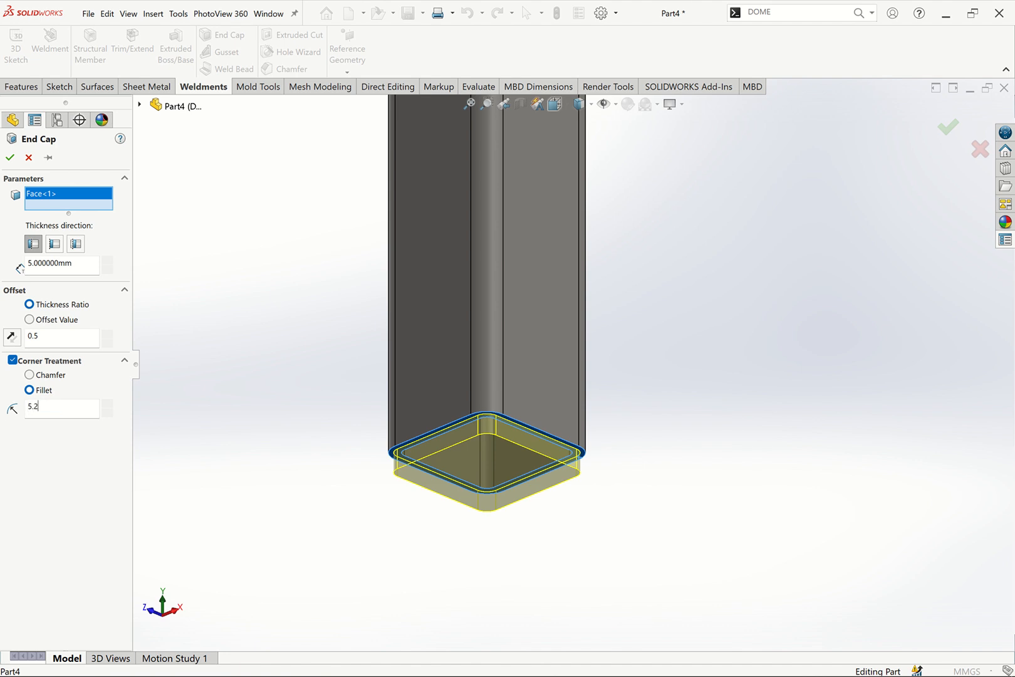
key("Return")
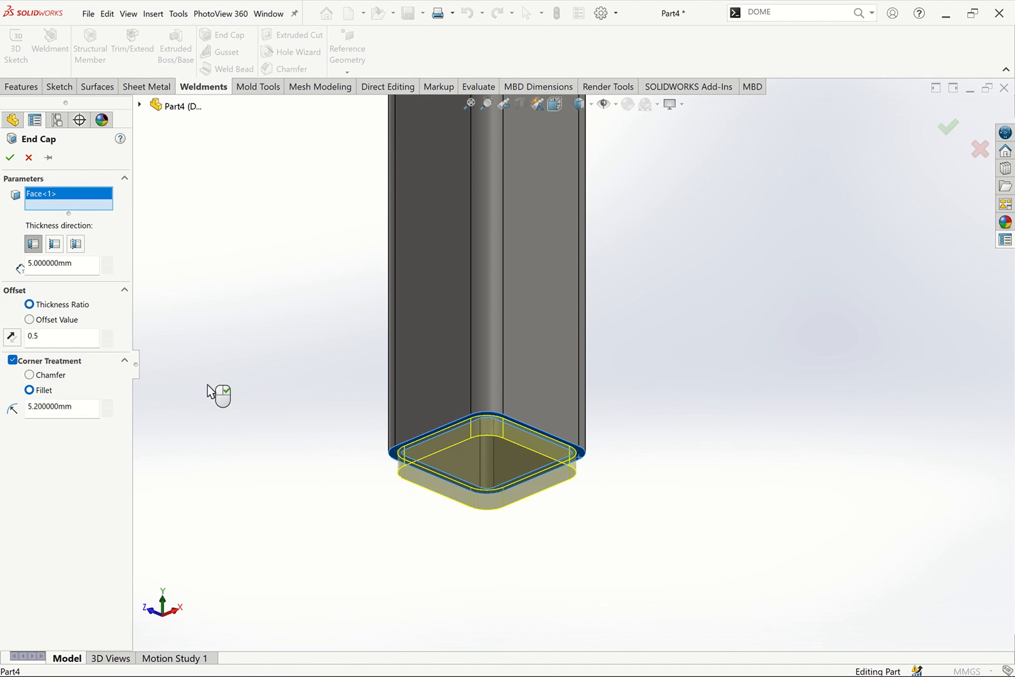
Try the inward and internal thickness directions for the end cap, and set it back to outward.
left_click(60, 250)
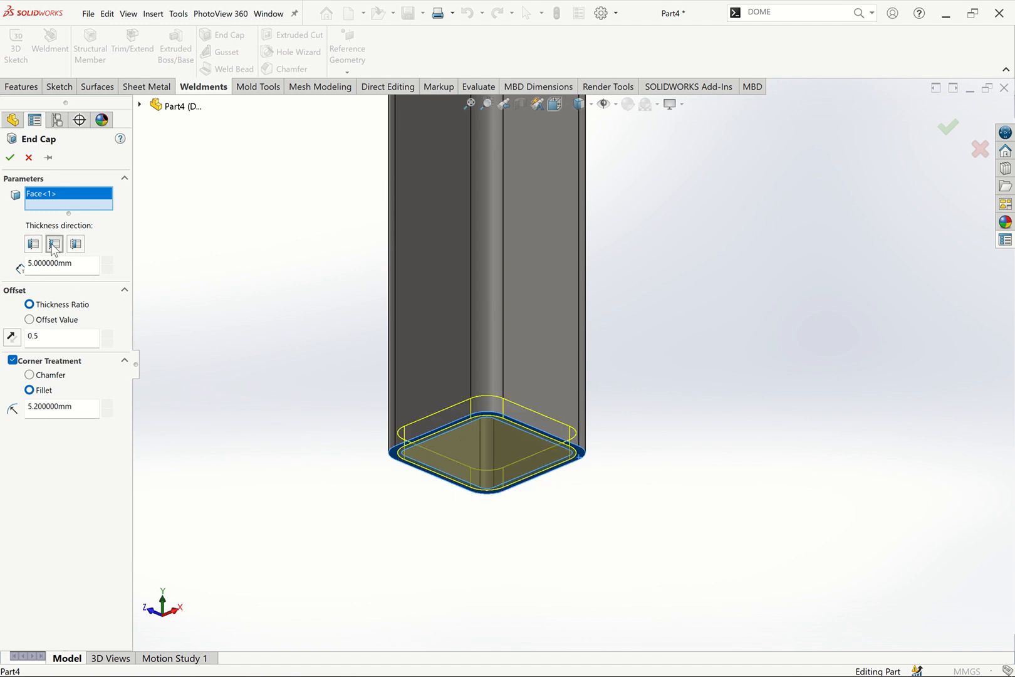
left_click(77, 248)
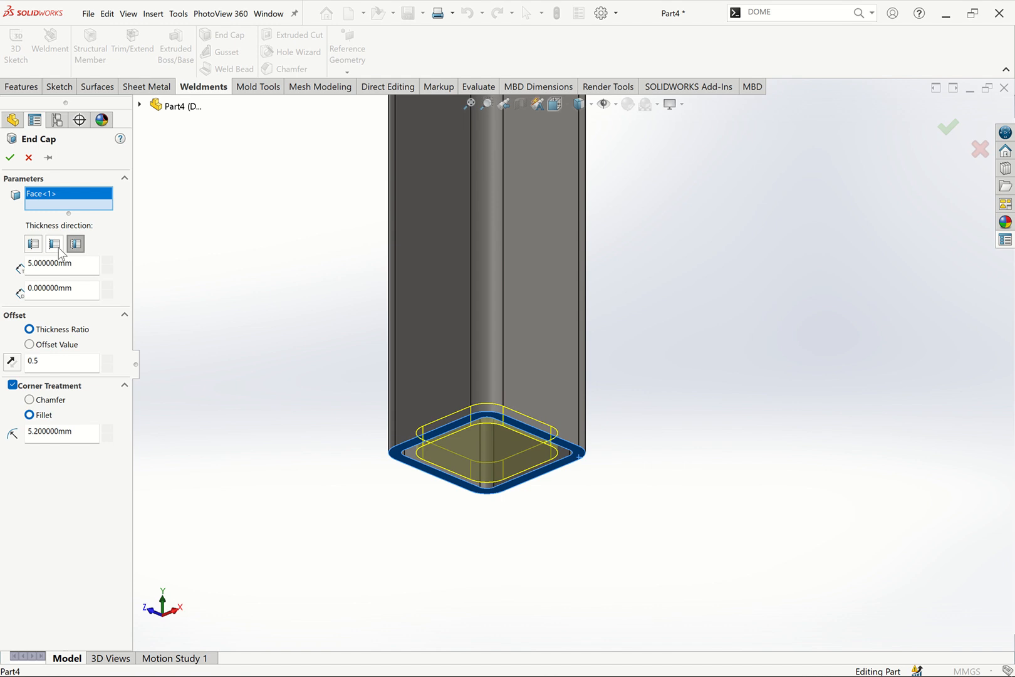
left_click(54, 248)
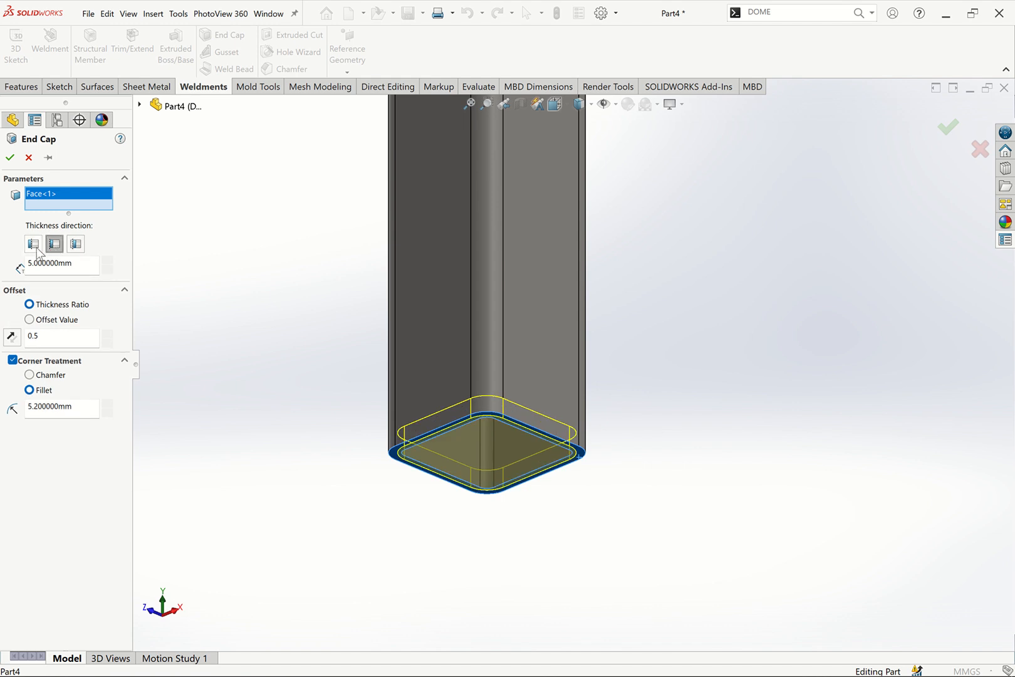
left_click(34, 251)
left_click(54, 248)
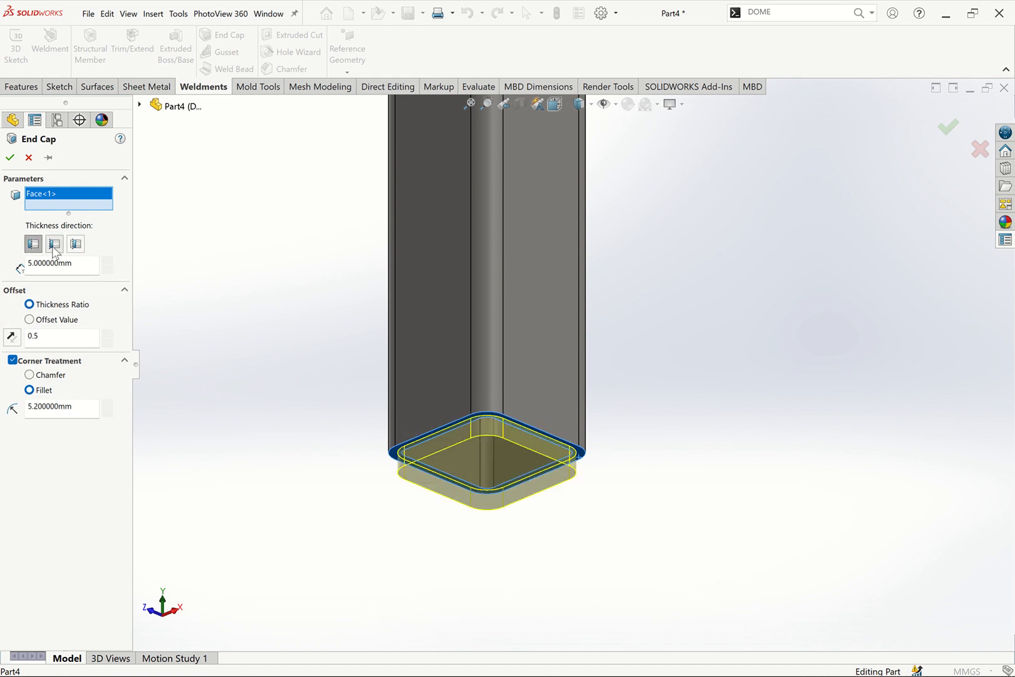
left_click(76, 244)
left_click(34, 245)
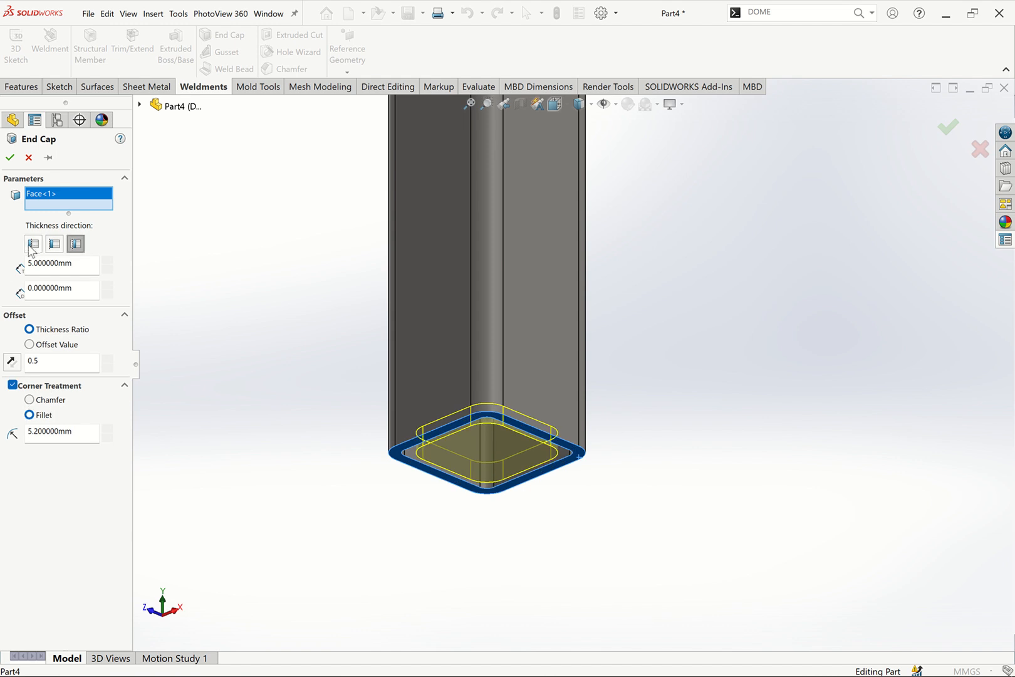
Add the lower end faces of the other three table legs to the end cap and create the 5 mm thick caps.
left_click(472, 106)
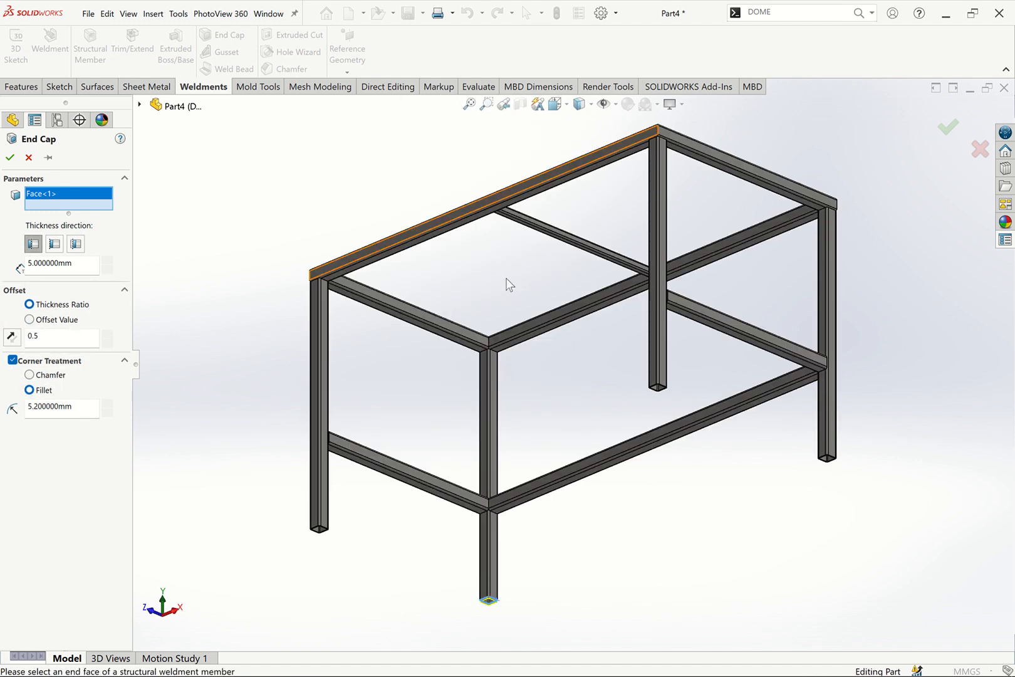
scroll(366, 549, "down", 10)
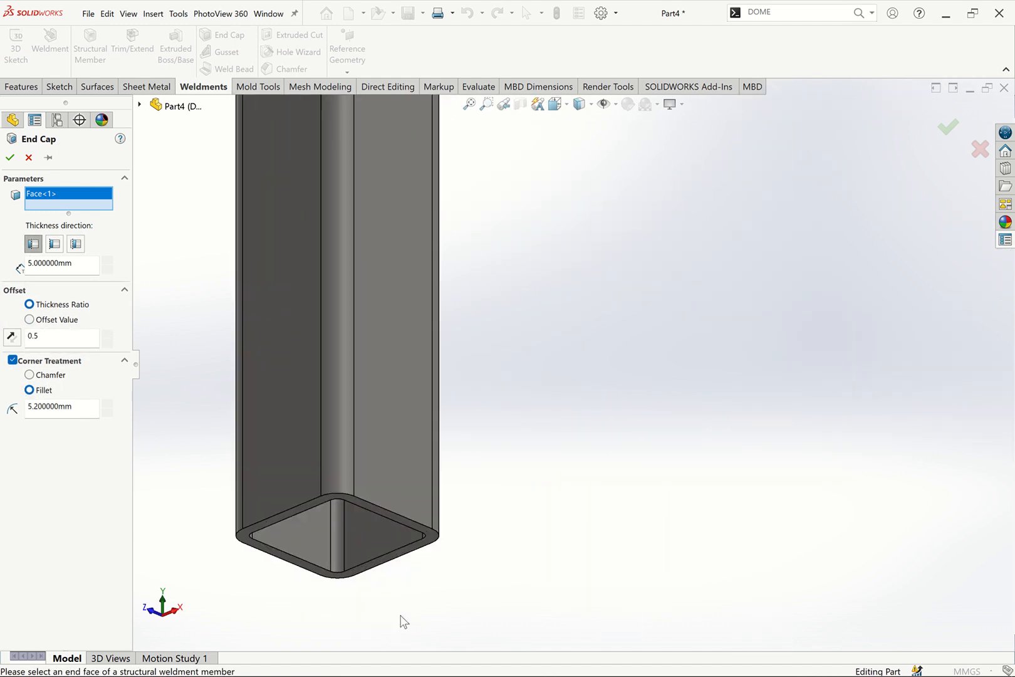
left_click(430, 543)
scroll(589, 433, "up", 8)
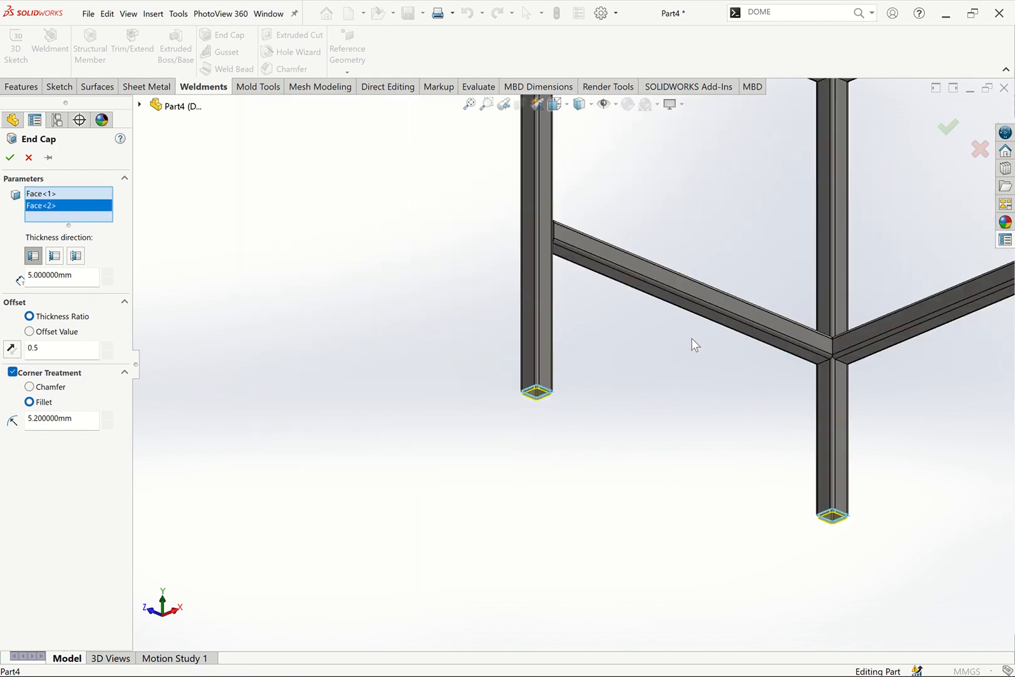
scroll(843, 301, "down", 10)
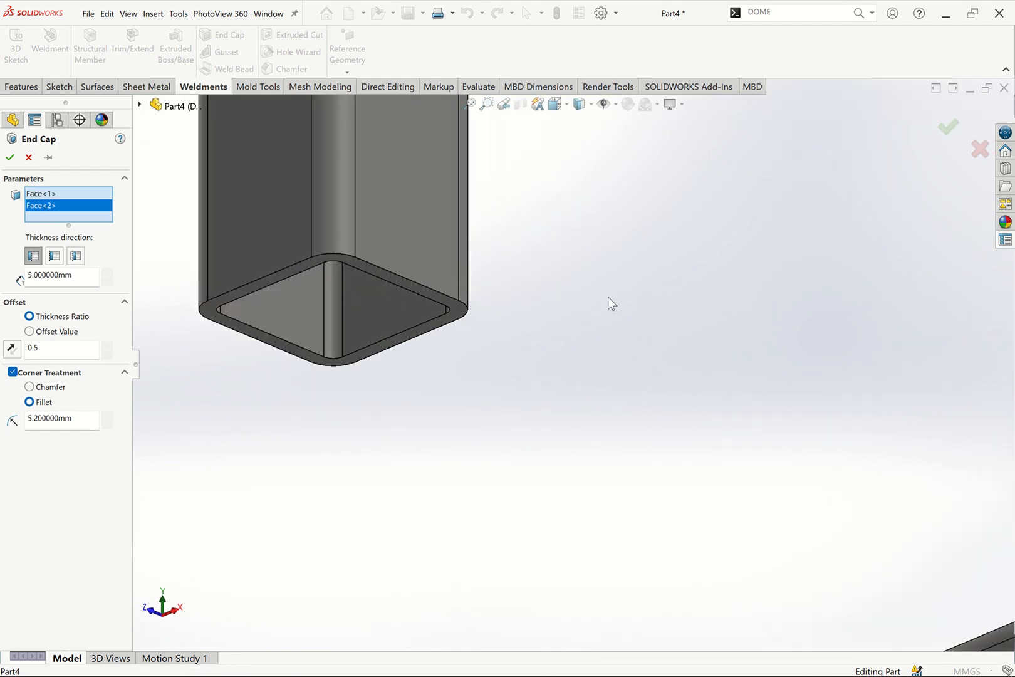
left_click(458, 312)
scroll(633, 307, "up", 8)
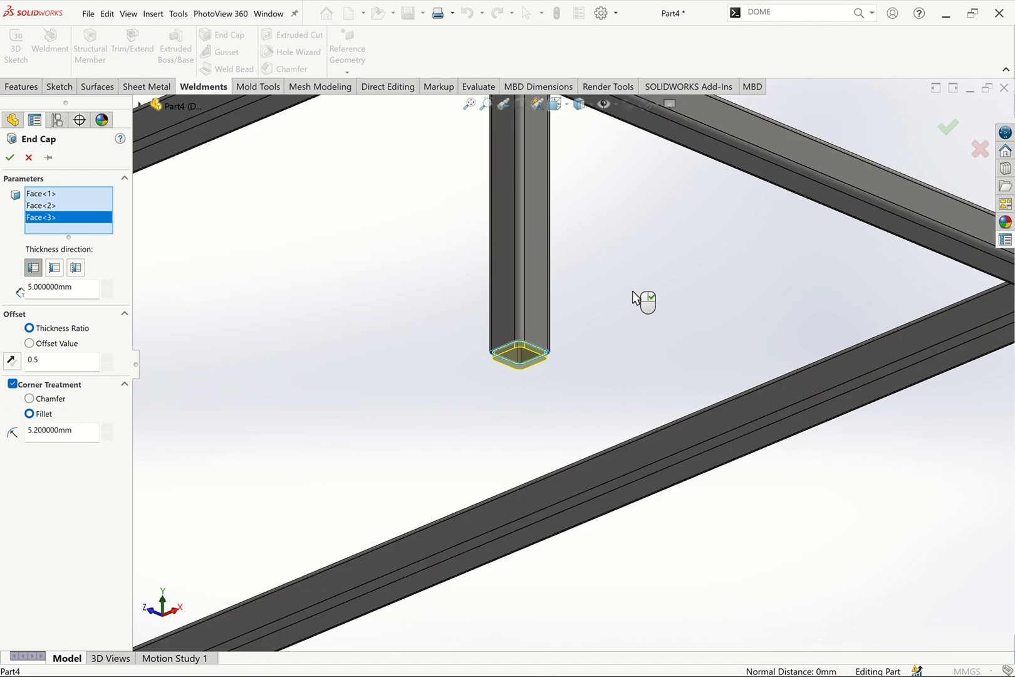
scroll(878, 495, "down", 10)
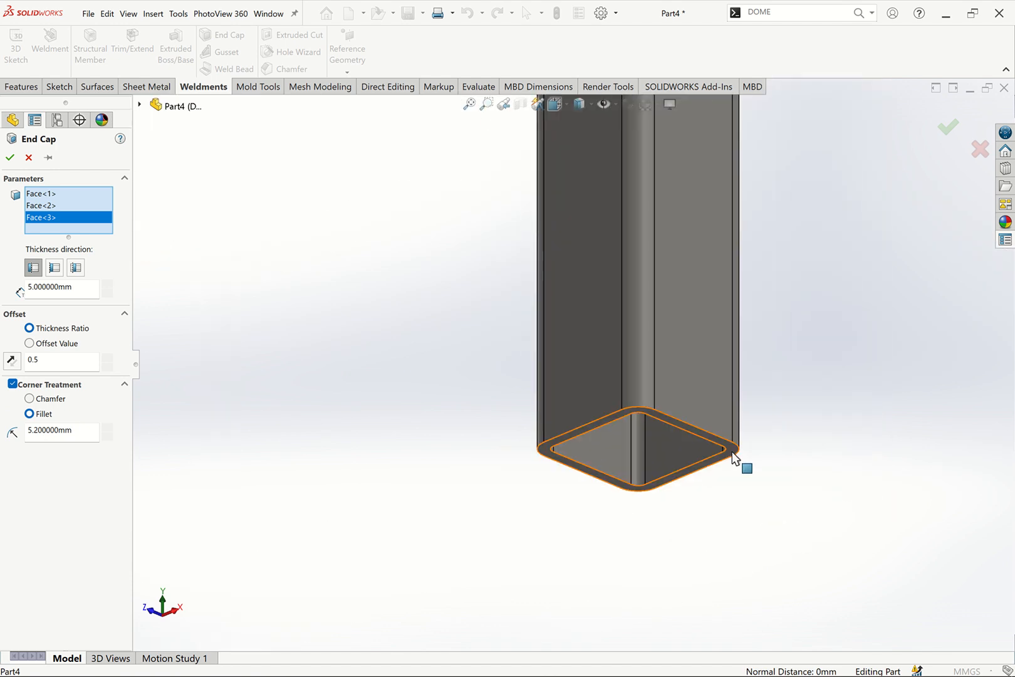
left_click(733, 453)
scroll(770, 423, "up", 10)
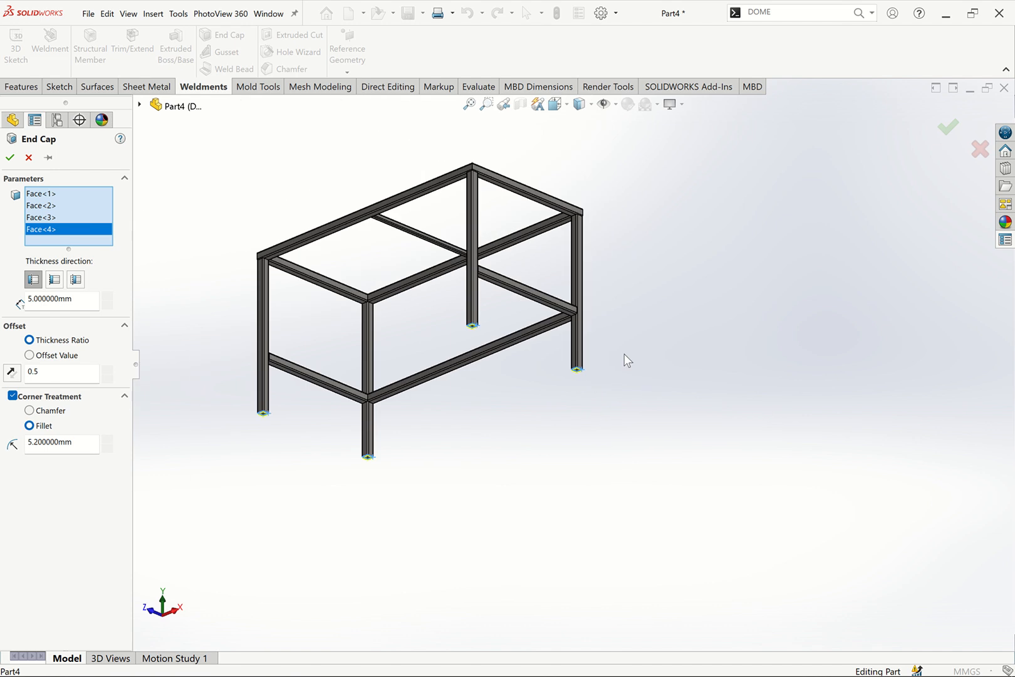
left_click(9, 159)
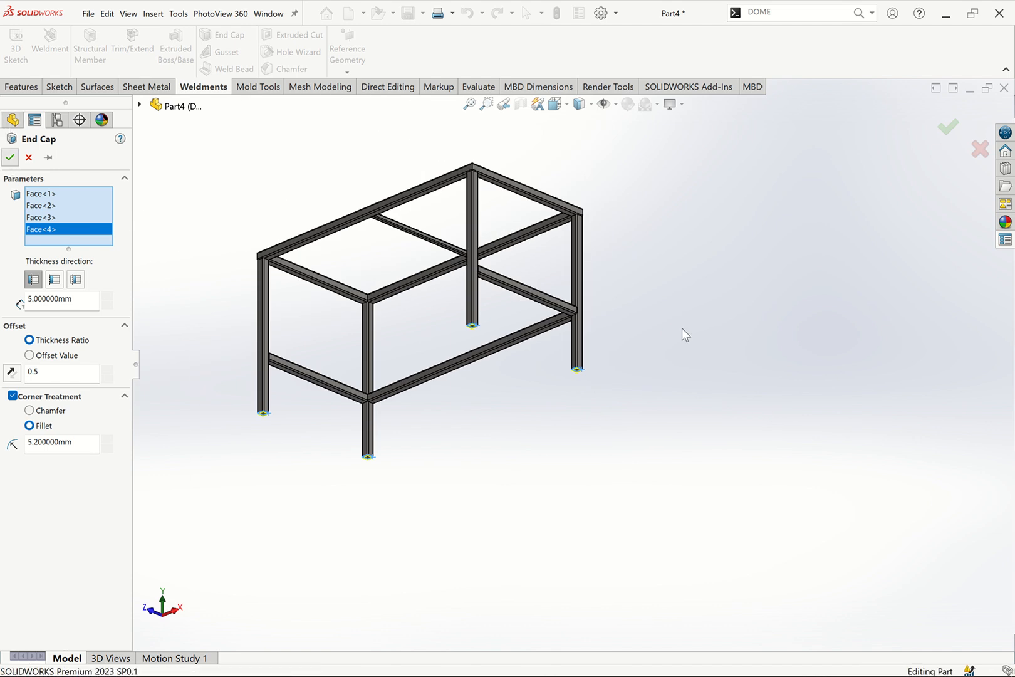
Apply a red colour appearance to the end cap feature.
key("ctrl+7")
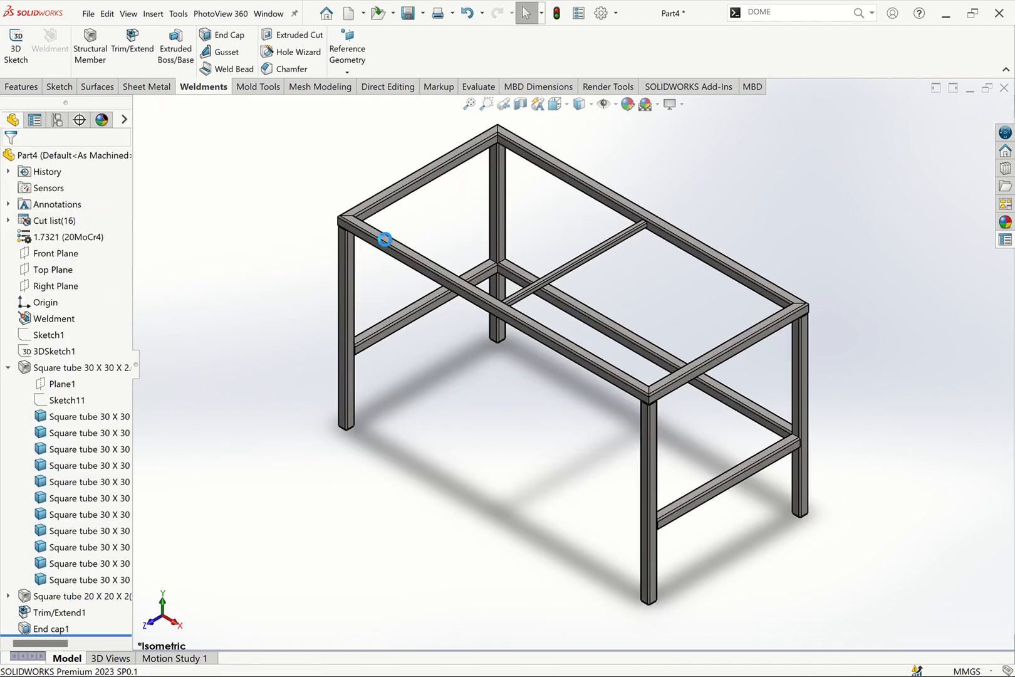
left_click(54, 628)
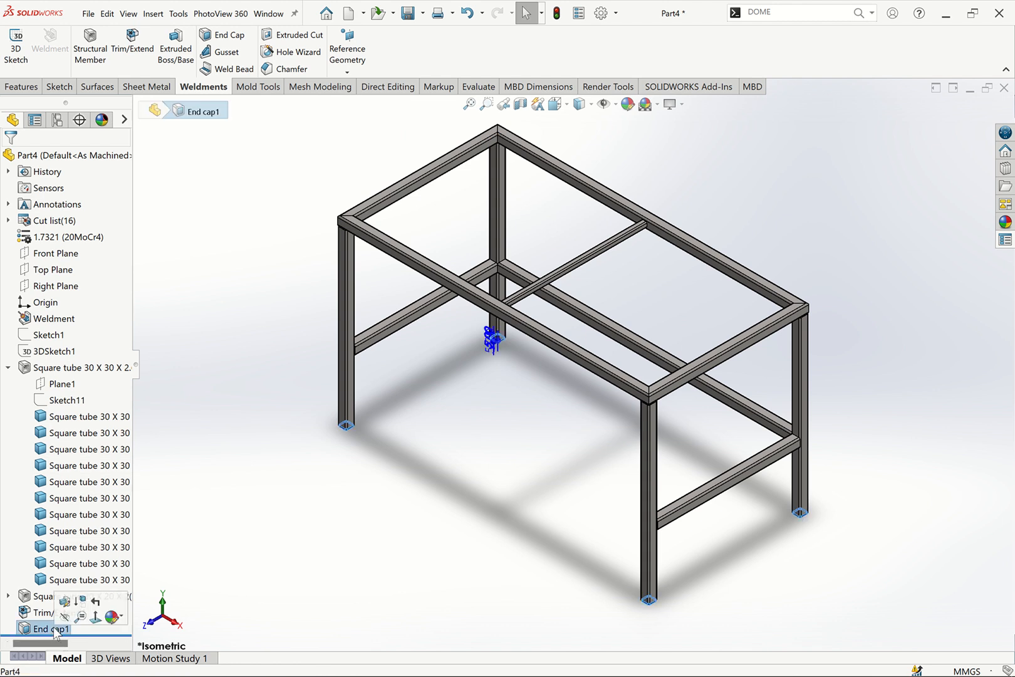
left_click(120, 619)
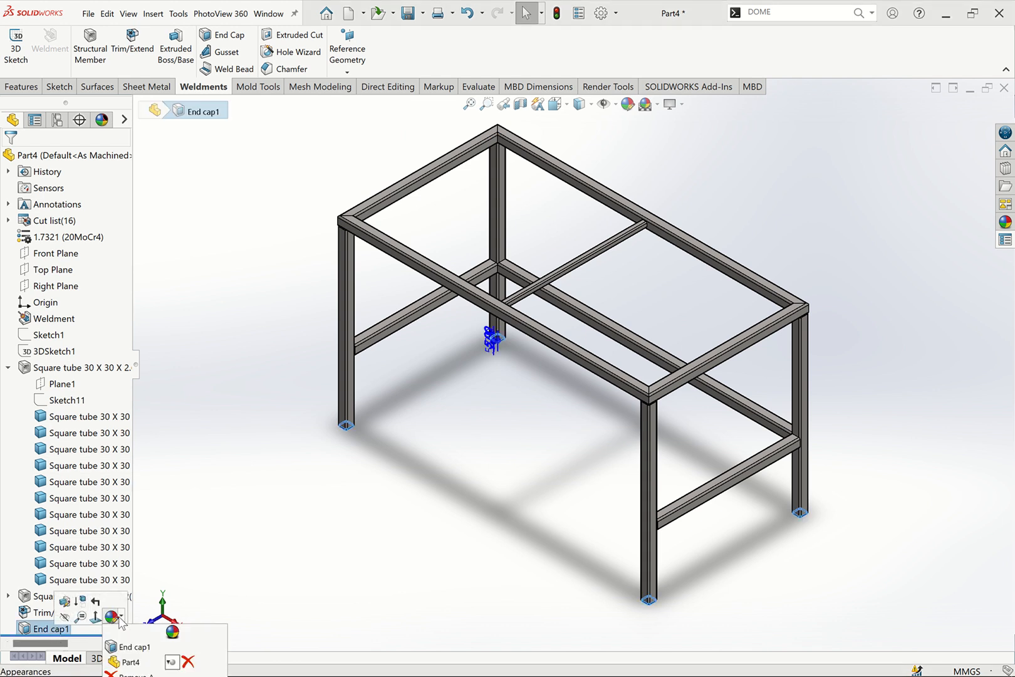
left_click(137, 648)
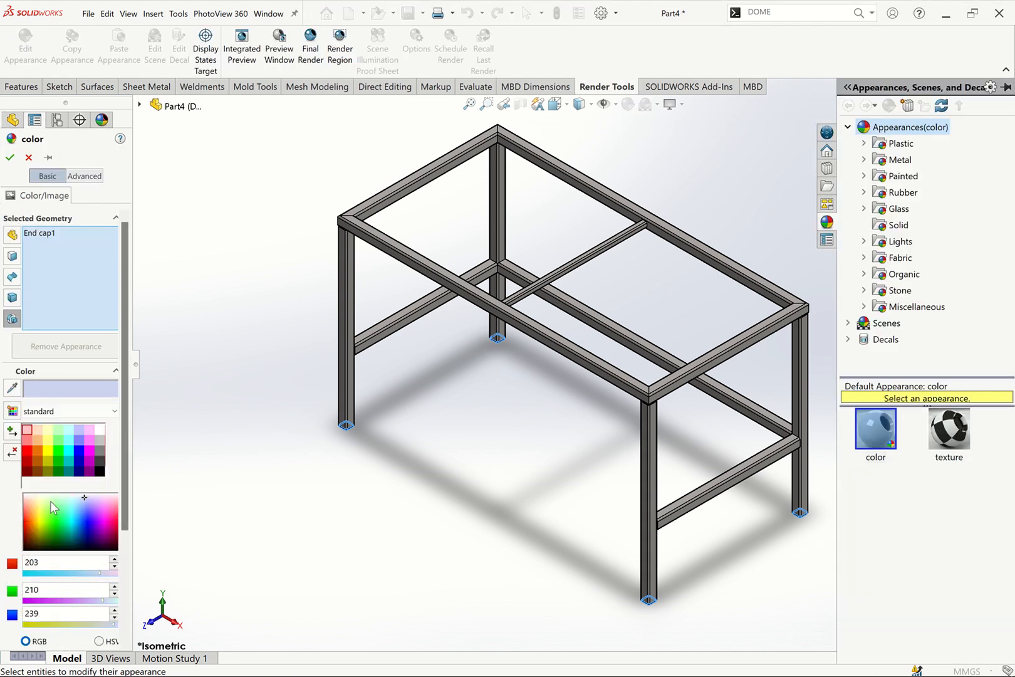
left_click(10, 157)
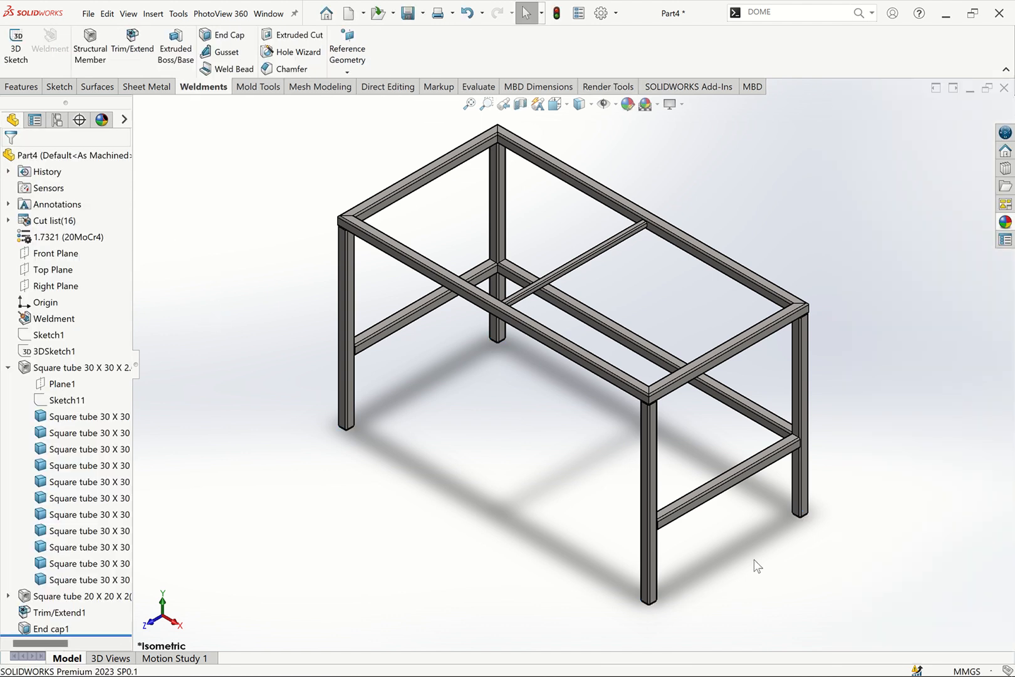
Examine the red end caps on the table legs up close and from below.
scroll(723, 441, "down", 10)
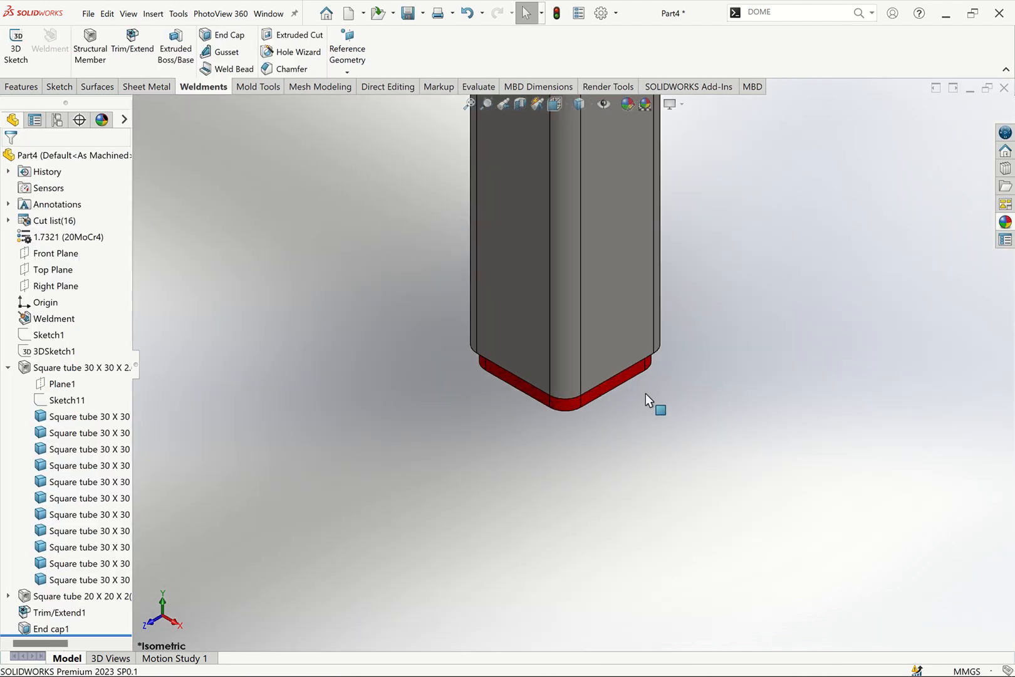
key("Up")
key("Up")
key("Up")
key("Up")
key("Up")
key("Up")
scroll(590, 466, "up", 10)
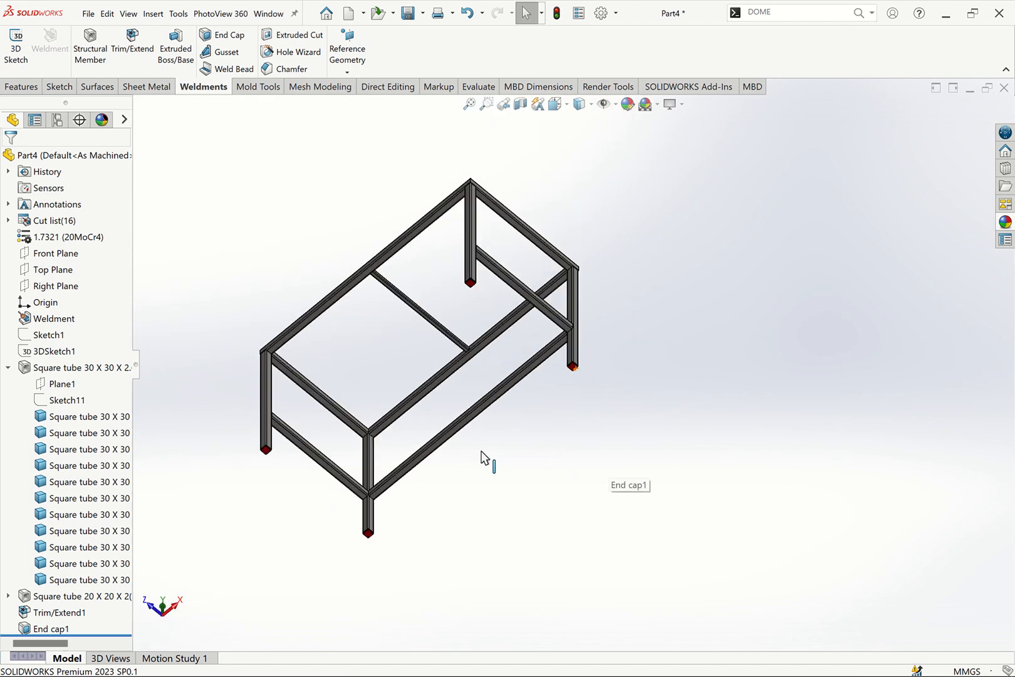
scroll(492, 439, "up", 3)
key("ctrl+7")
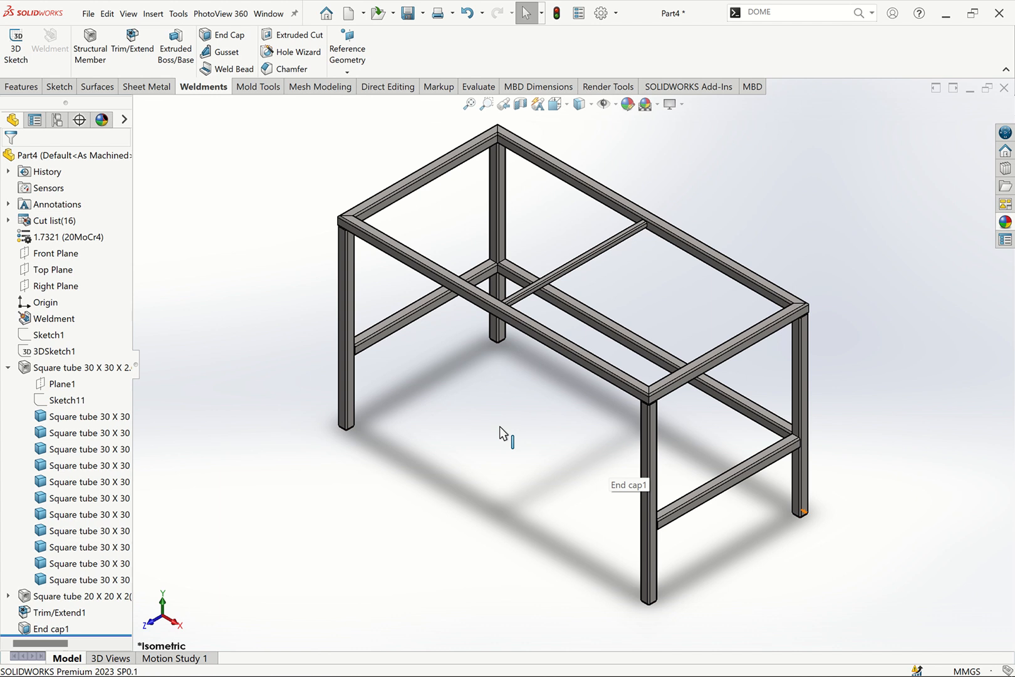
Start a gusset between the inner faces of the two top rails meeting at the rear corner of the frame.
scroll(509, 128, "down", 3)
scroll(516, 151, "down", 4)
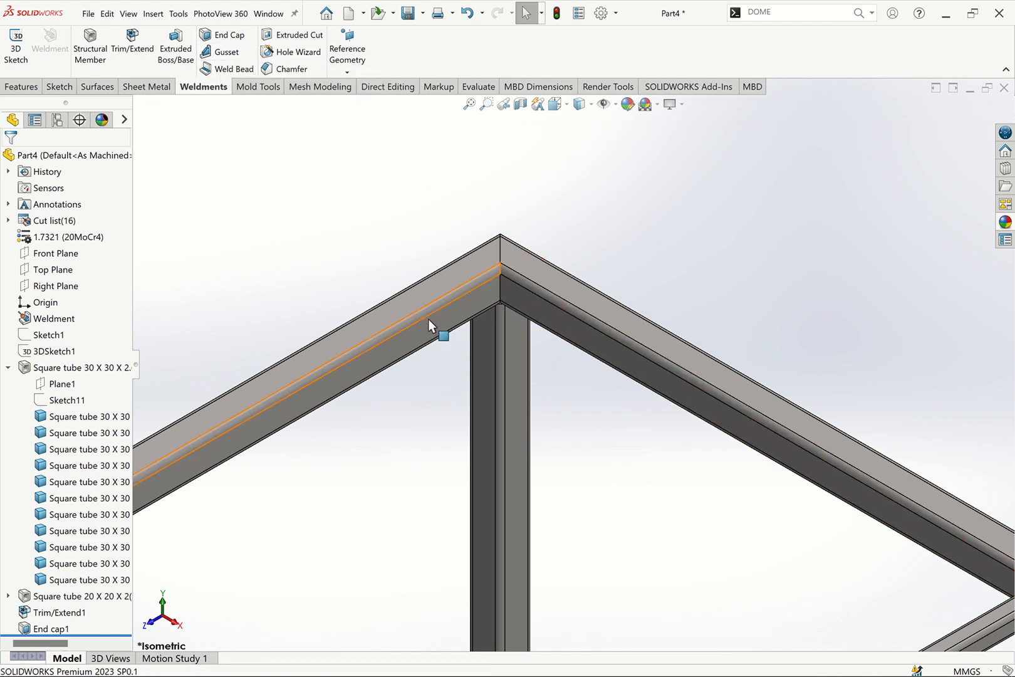
scroll(467, 306, "up", 1)
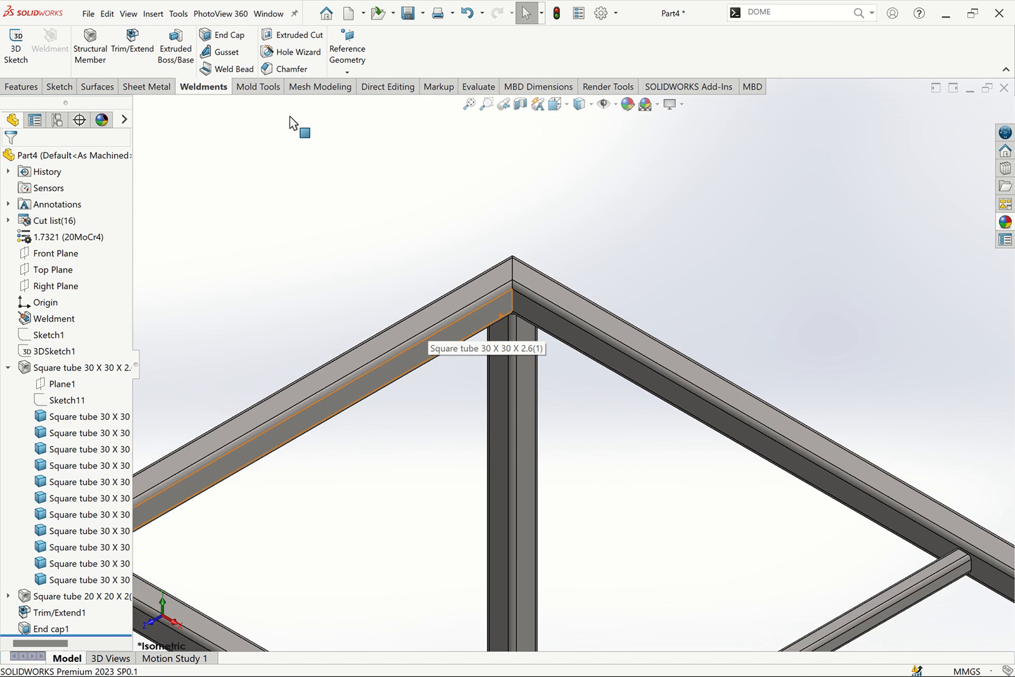
left_click(227, 52)
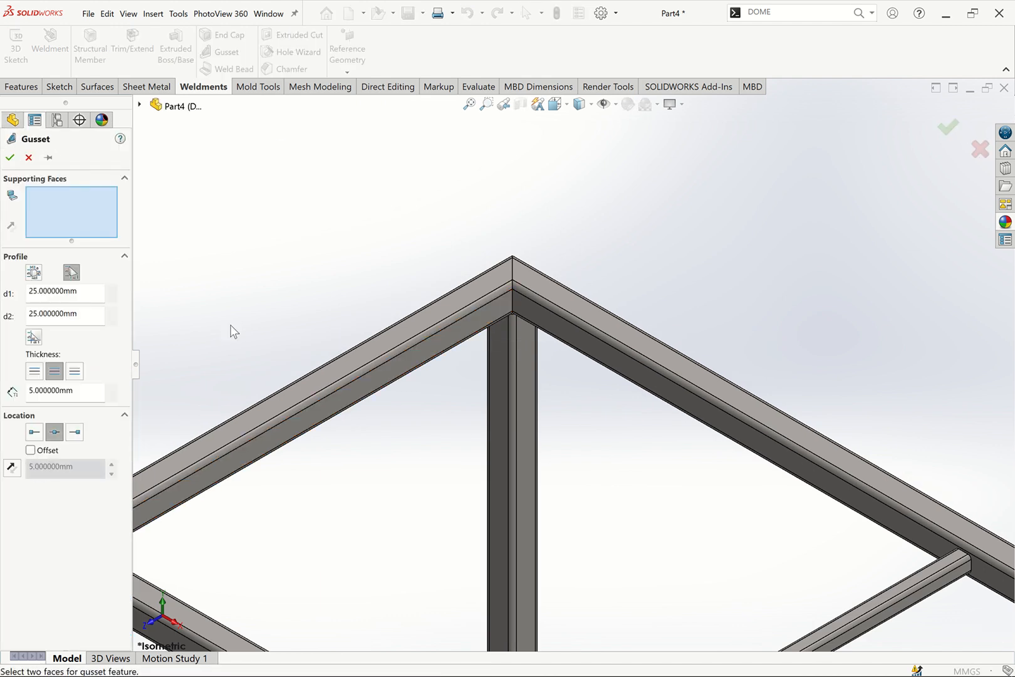
left_click(561, 328)
left_click(489, 318)
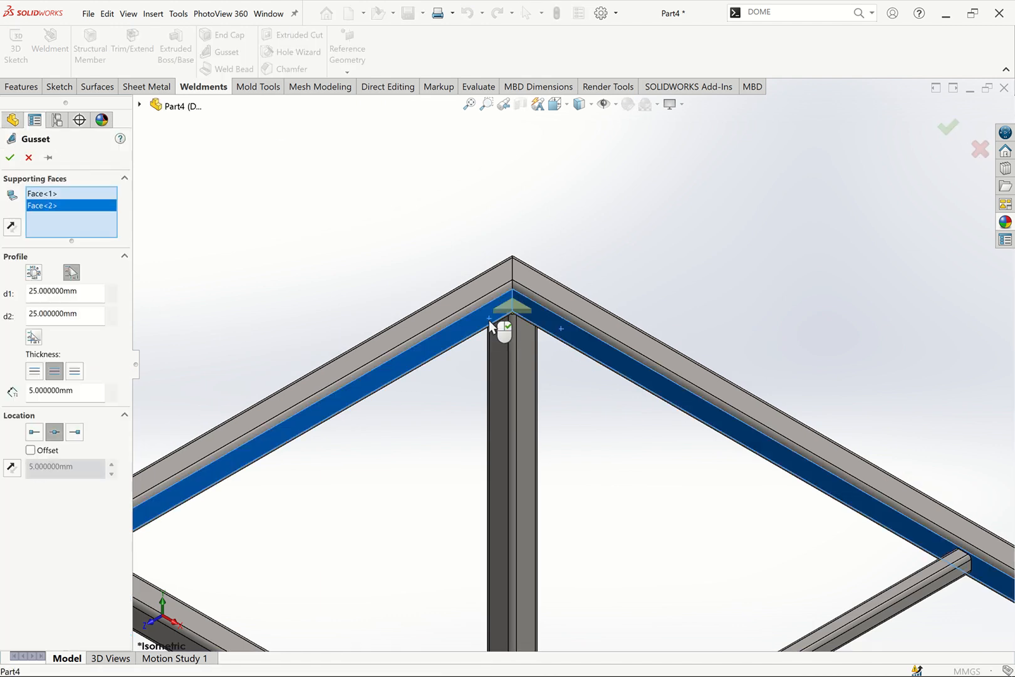
scroll(509, 306, "down", 6)
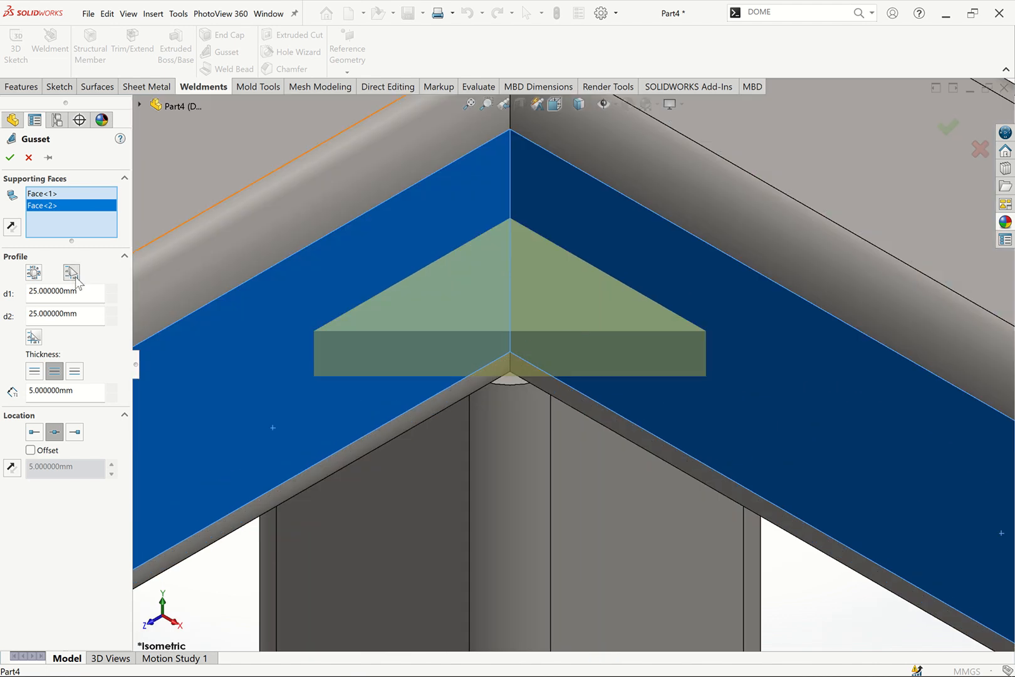
Give the gusset a polygonal profile with both d1 and d2 set to 35 mm.
left_click(72, 275)
left_click(34, 274)
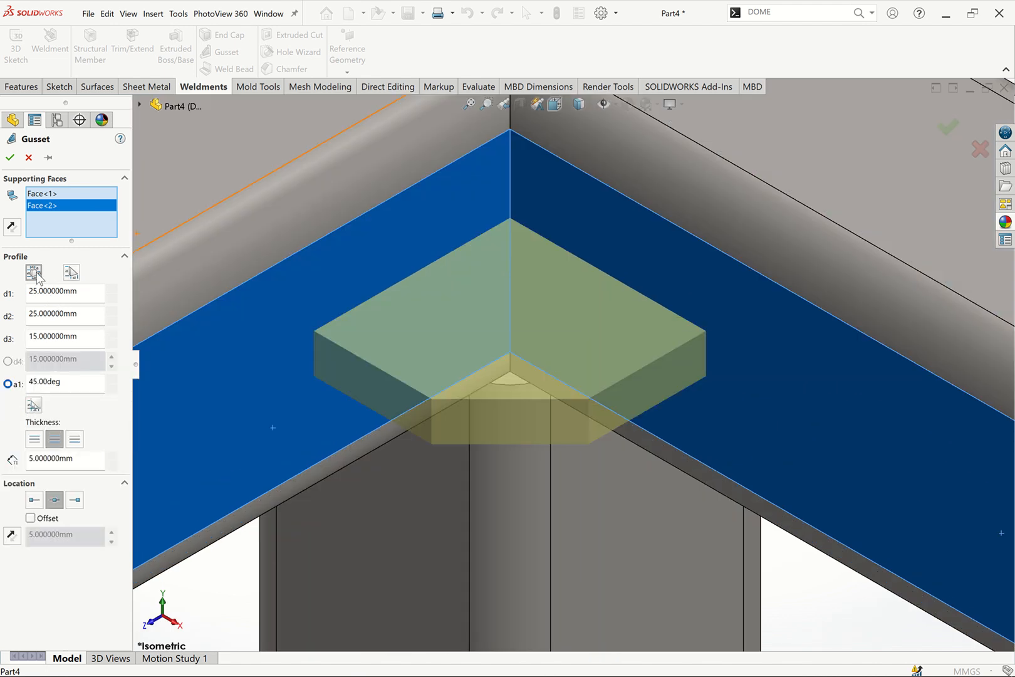
left_click(72, 273)
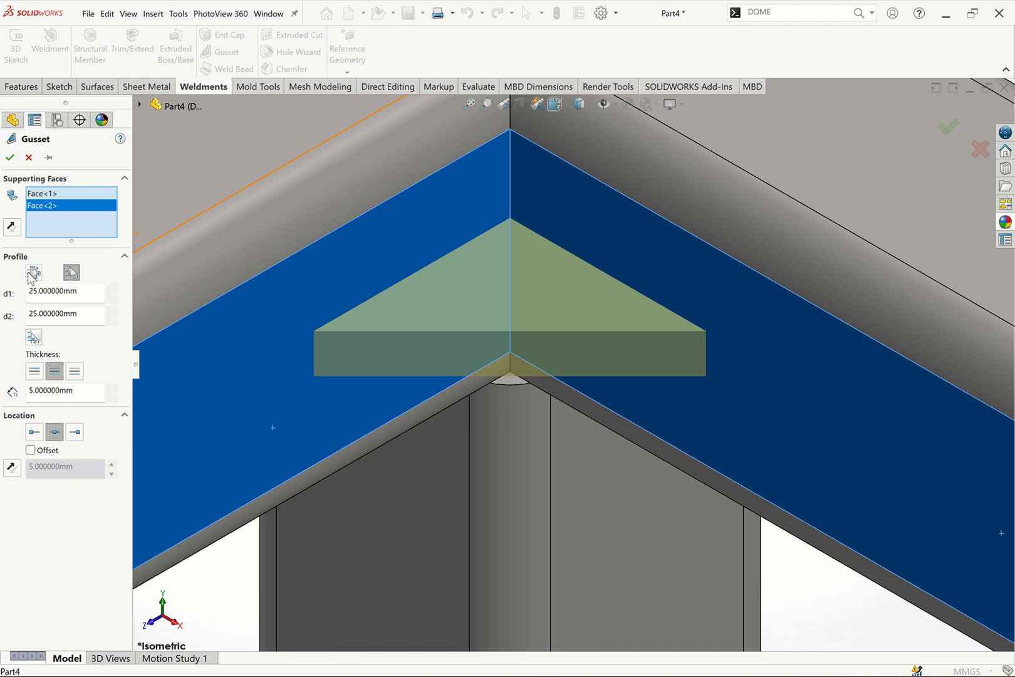
left_click(33, 274)
left_click(111, 312)
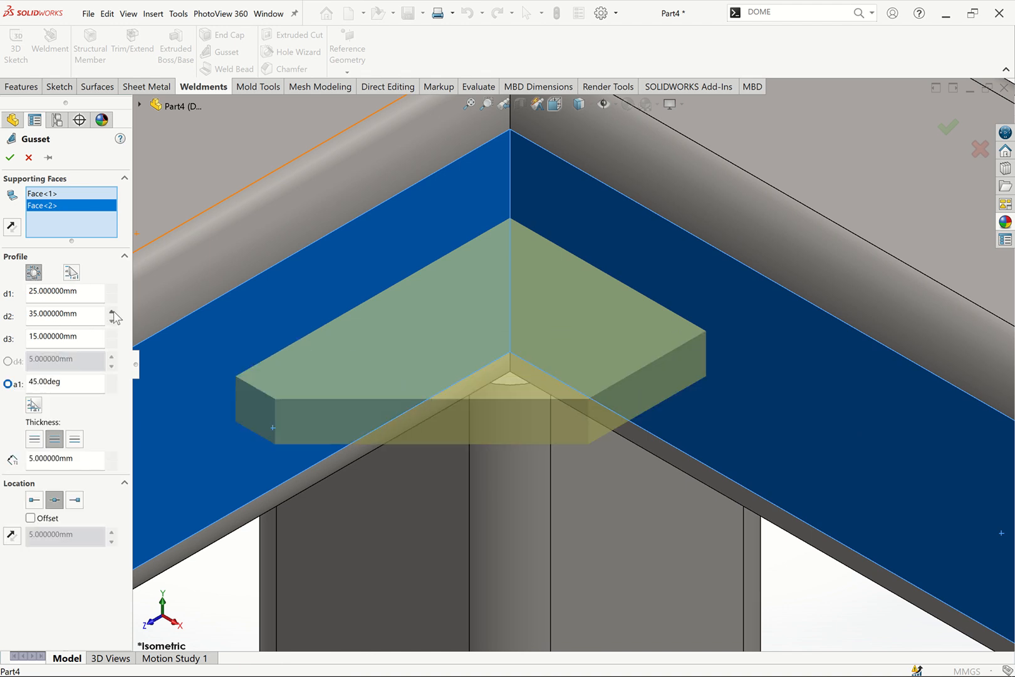
left_click(112, 312)
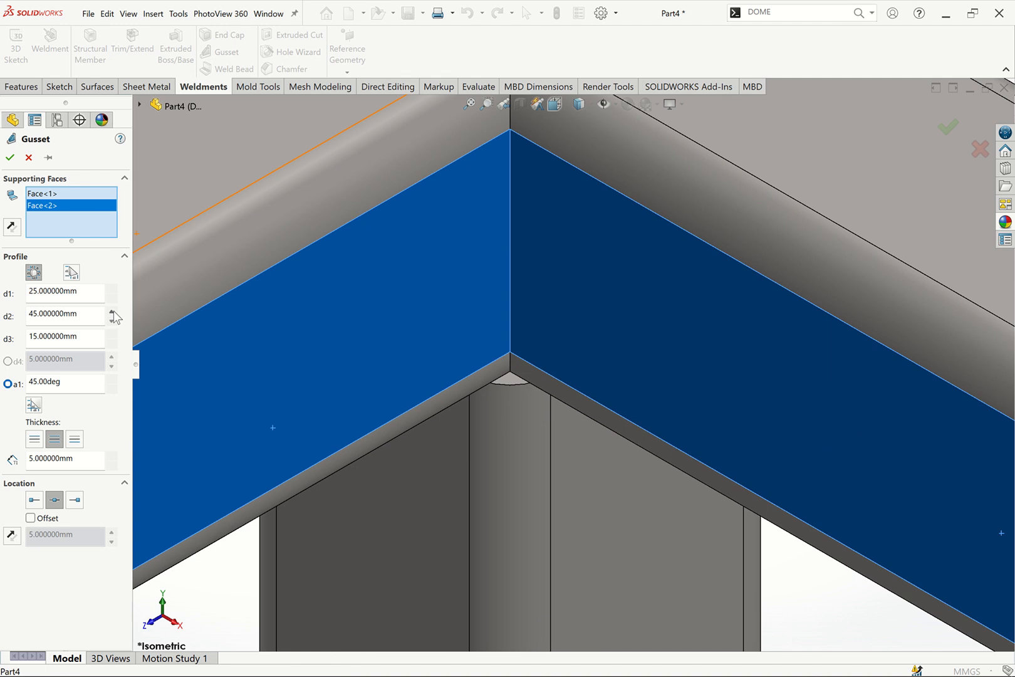
left_click(111, 321)
left_click(111, 290)
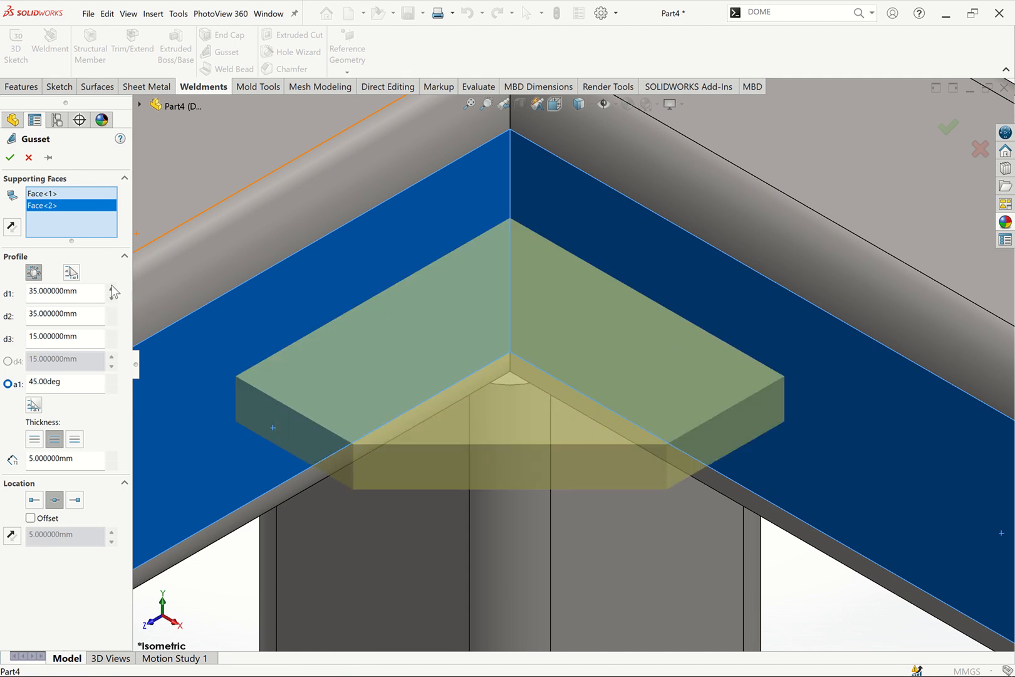
Set the gusset's d3 dimension to 12 mm.
scroll(346, 377, "up", 5)
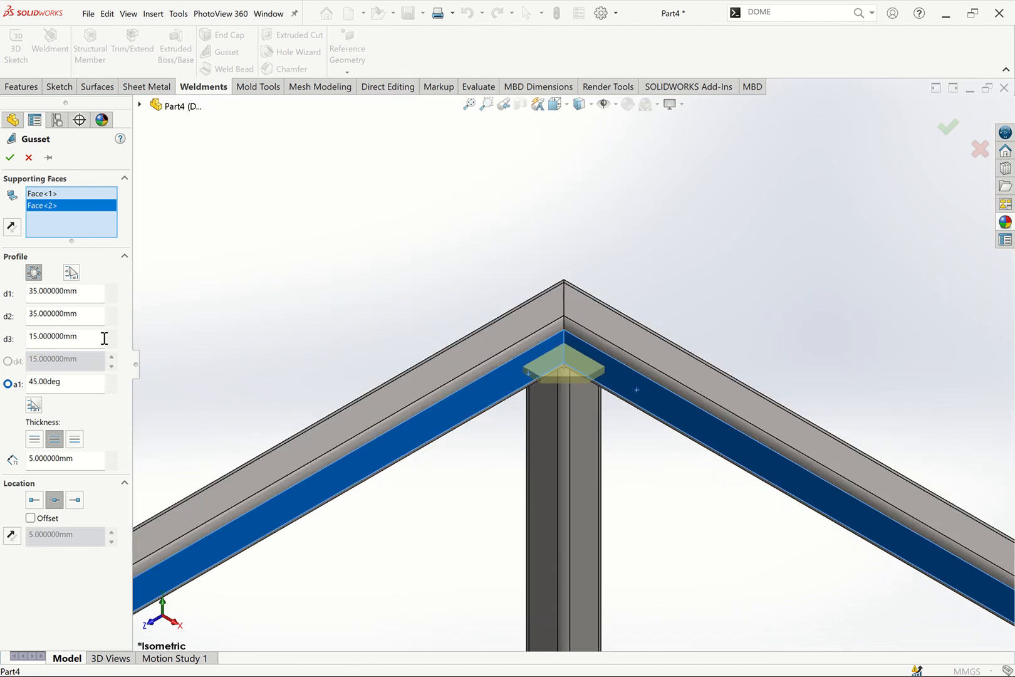
left_click_drag(105, 339, 8, 343)
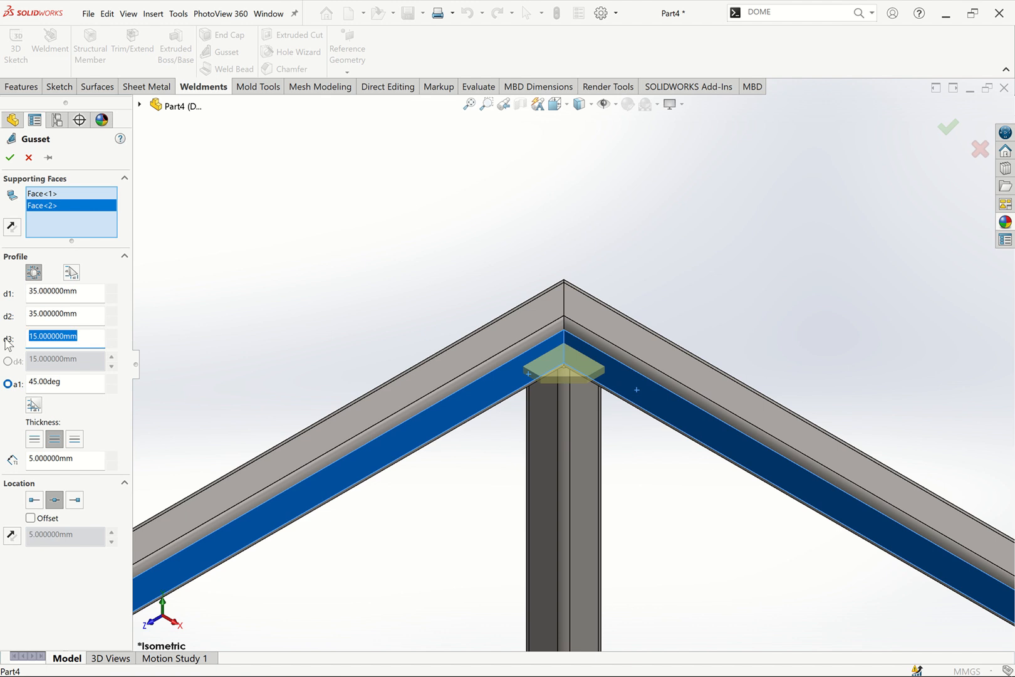
type("12")
key("Return")
scroll(532, 376, "down", 3)
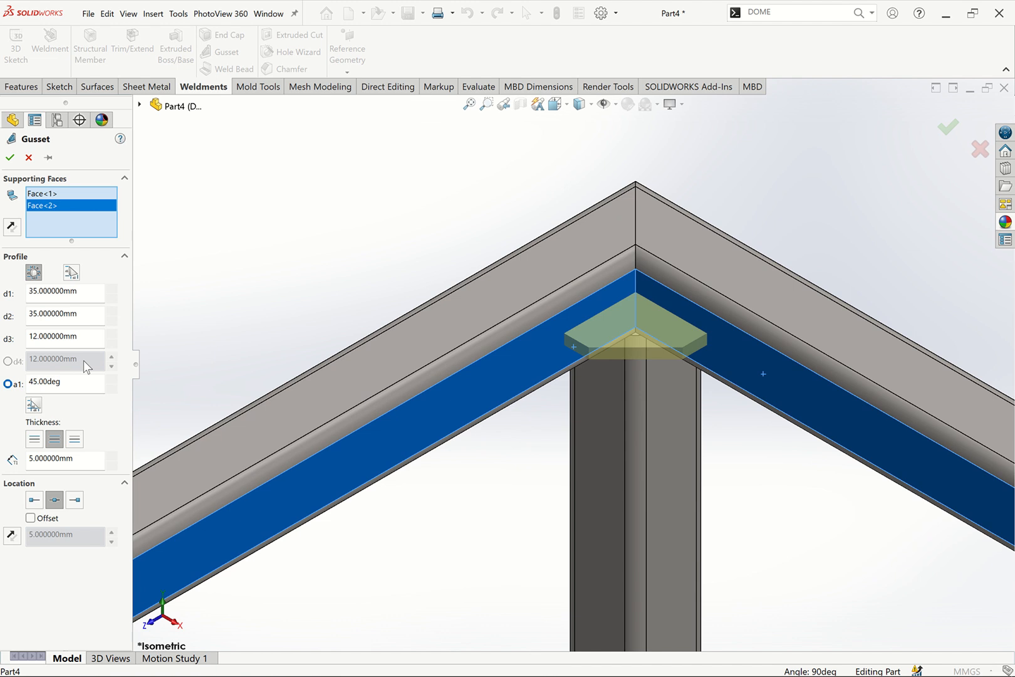
Set the gusset's d3 dimension to 15 mm and its thickness to 5 mm.
double_click(89, 459)
type("10")
double_click(85, 342)
type("15")
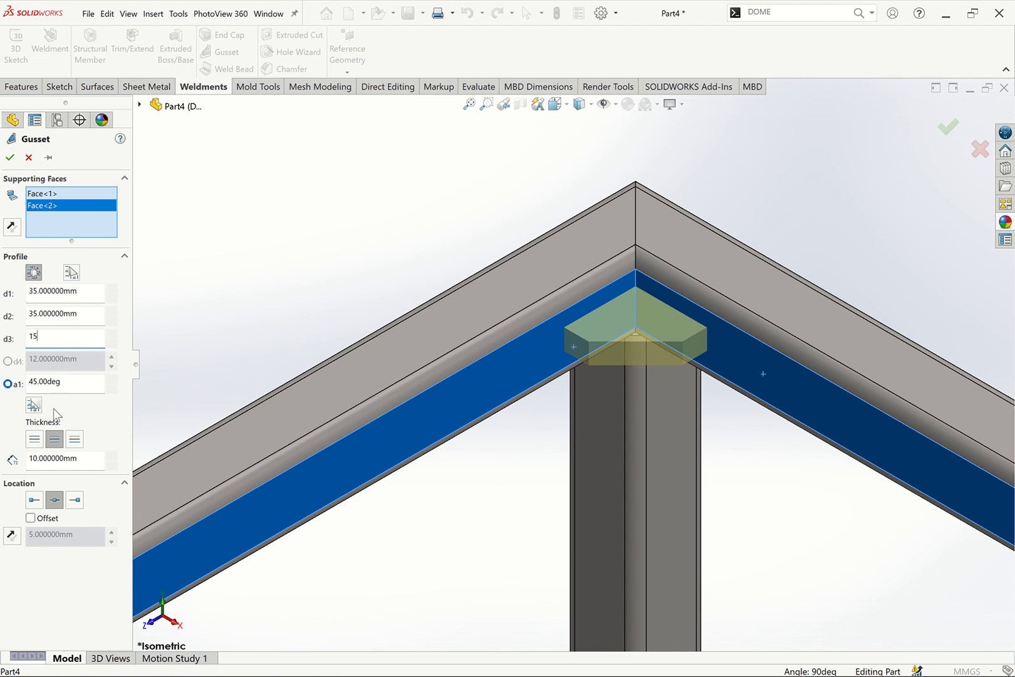
left_click(75, 459)
left_click_drag(95, 461, 3, 468)
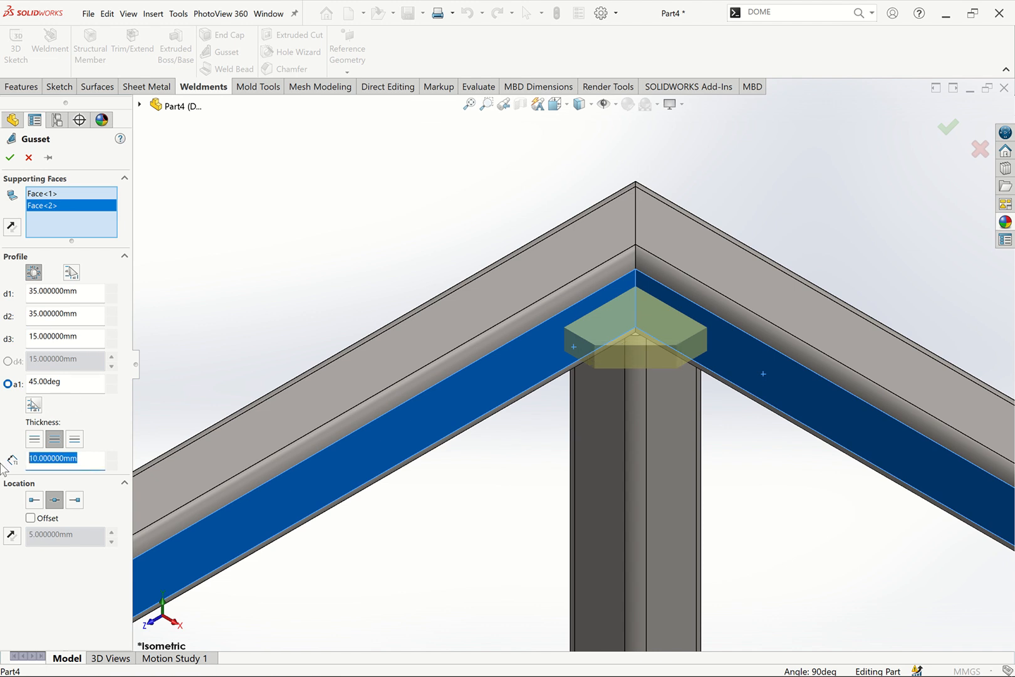
type("5")
key("Return")
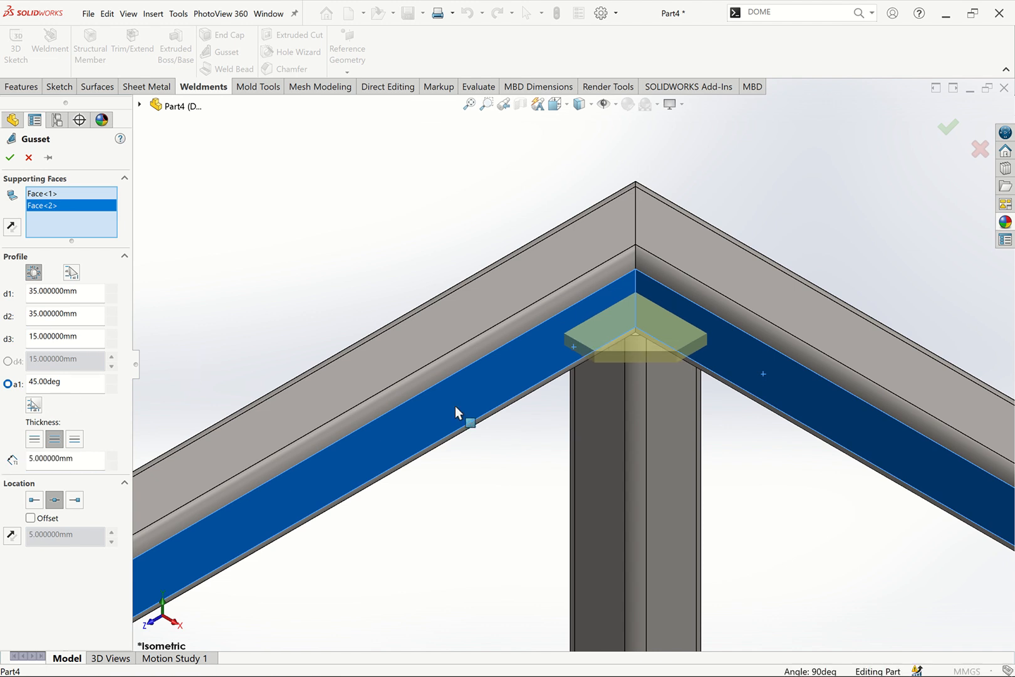
Create the gusset with its profile located at the start point and the thickness applied to the inner side.
key("z")
left_click(74, 500)
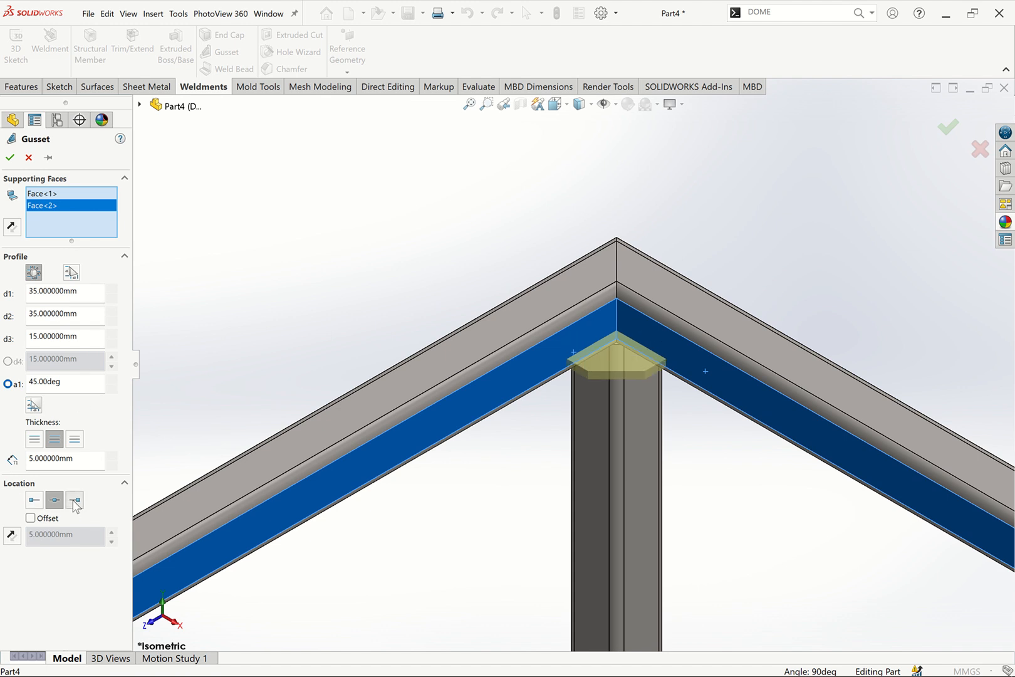
left_click(36, 500)
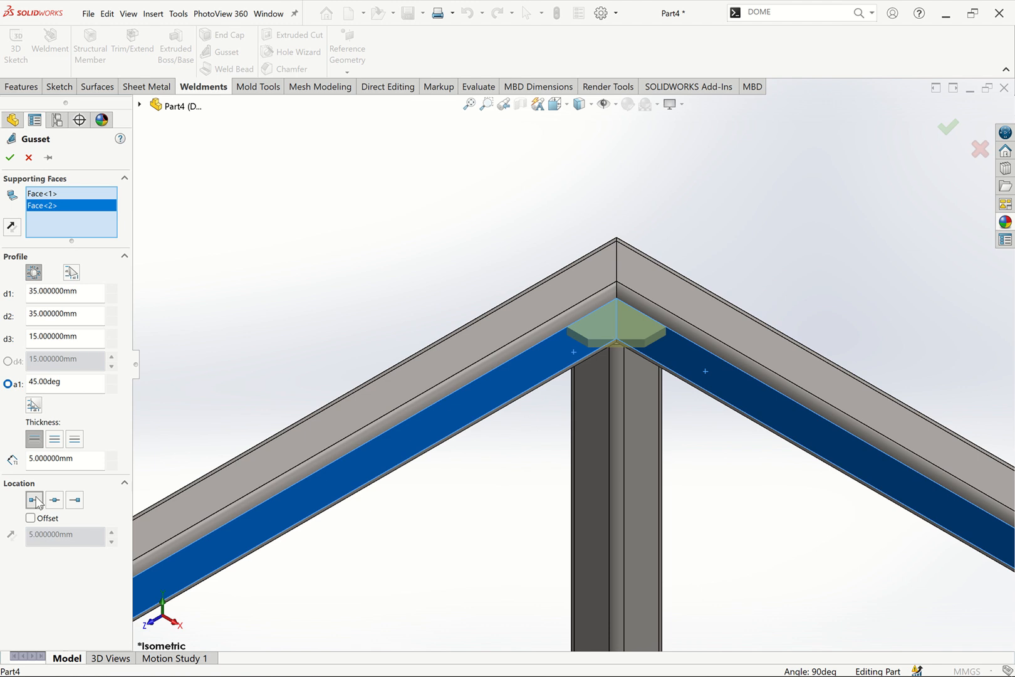
scroll(620, 335, "up", 10)
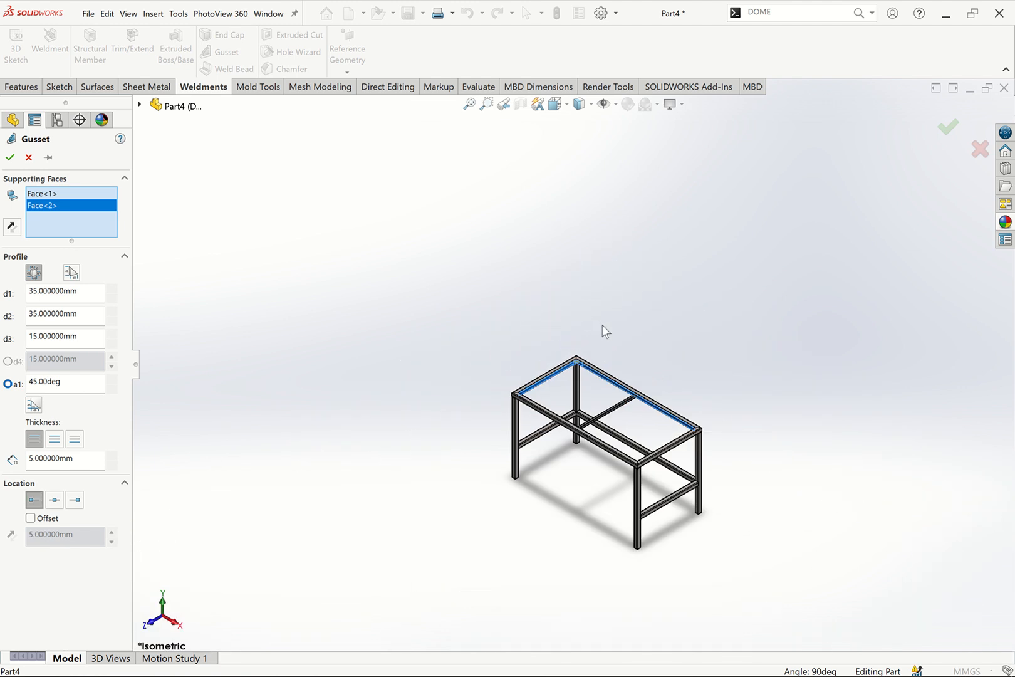
left_click(28, 158)
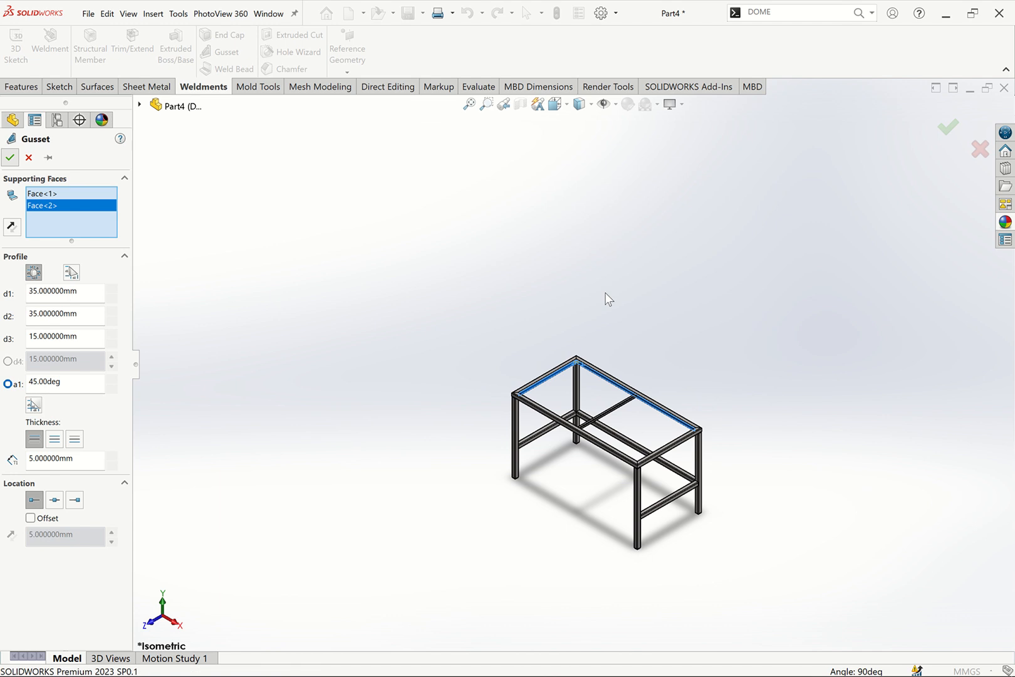
key("f")
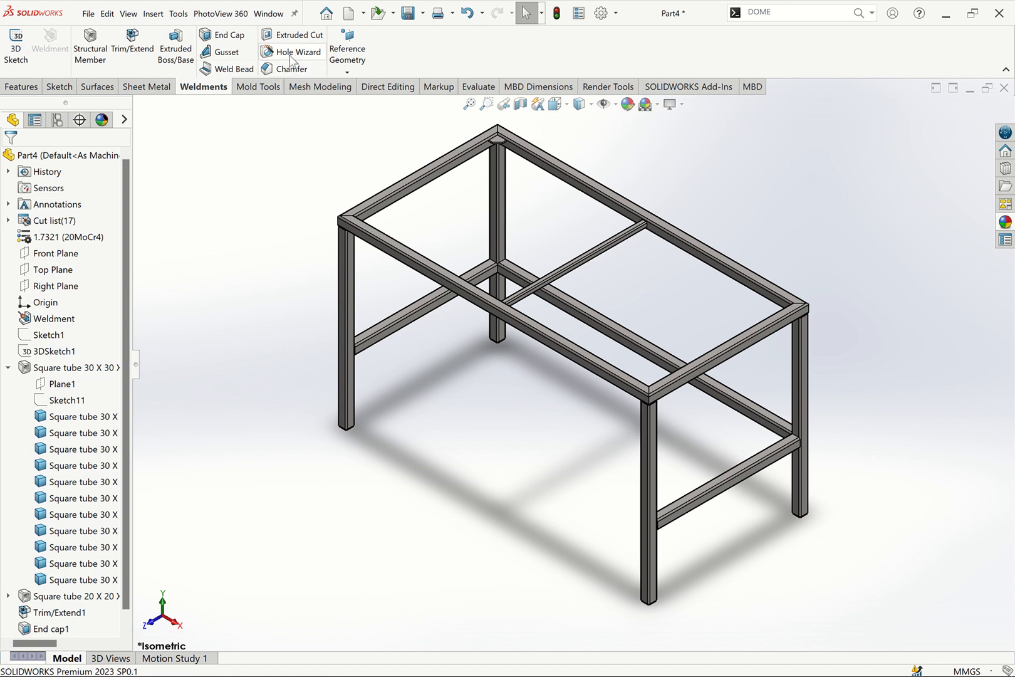
Start a sketch on the top face of the long rear top rail.
scroll(526, 163, "down", 5)
left_click(519, 166)
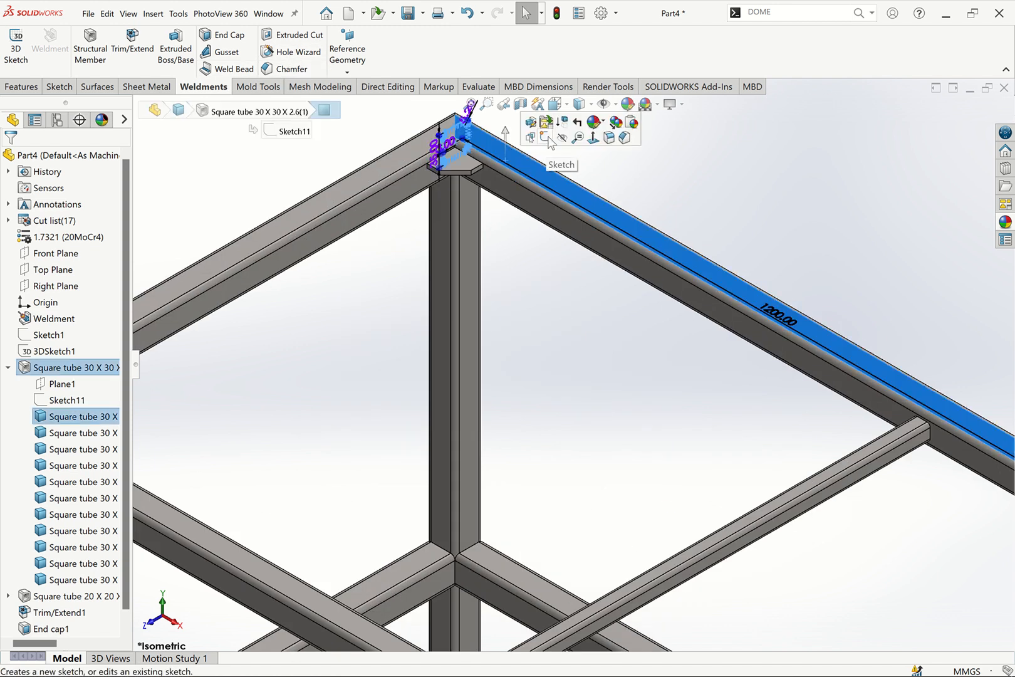
left_click(545, 138)
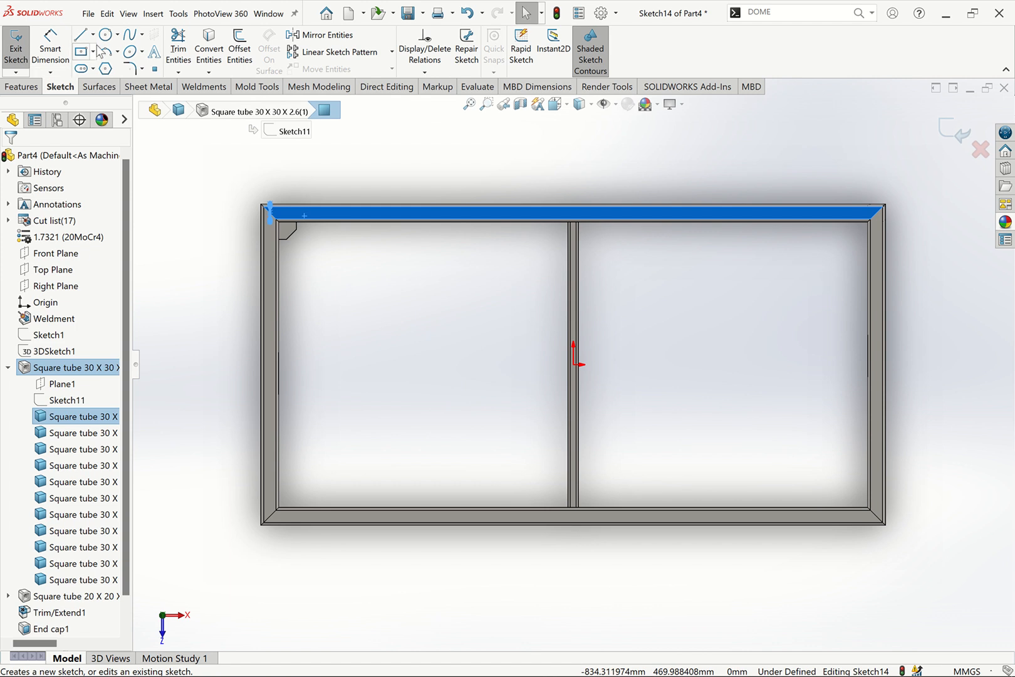
Draw a construction centerline along the rail, joining the midpoints of the mitre edges at its two ends.
left_click(93, 34)
left_click(109, 52)
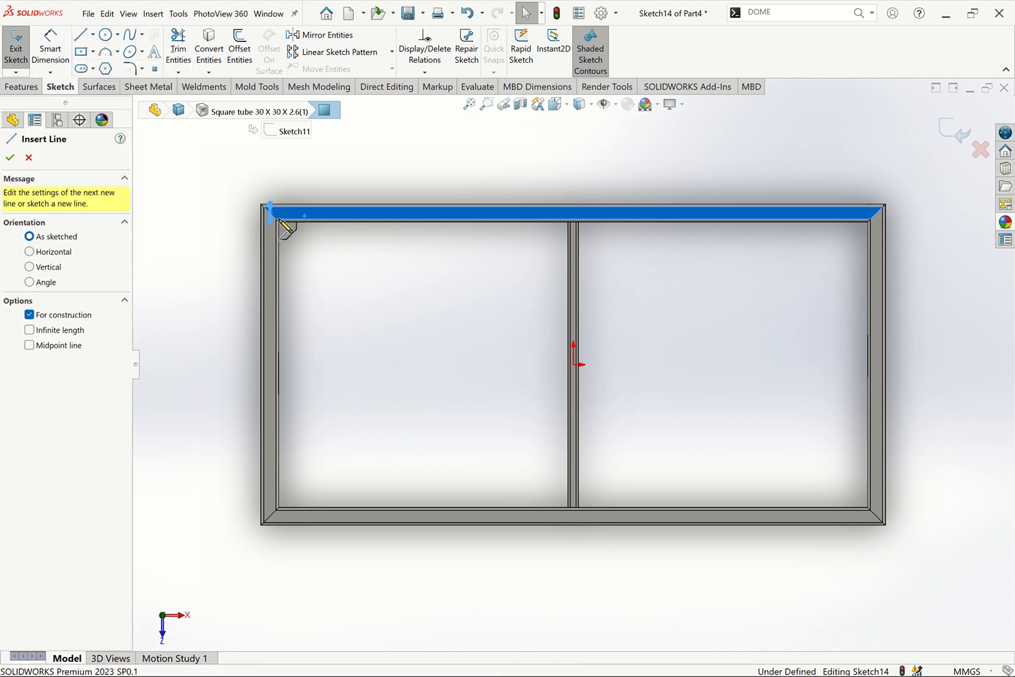
scroll(285, 227, "up", 4)
scroll(307, 232, "up", 3)
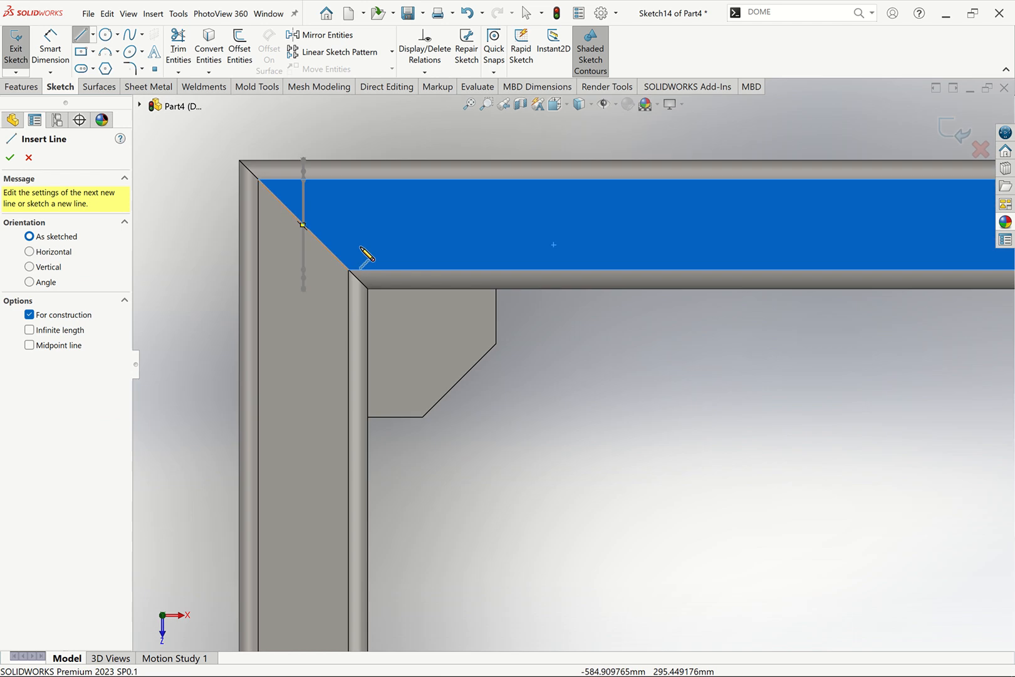
scroll(344, 241, "up", 3)
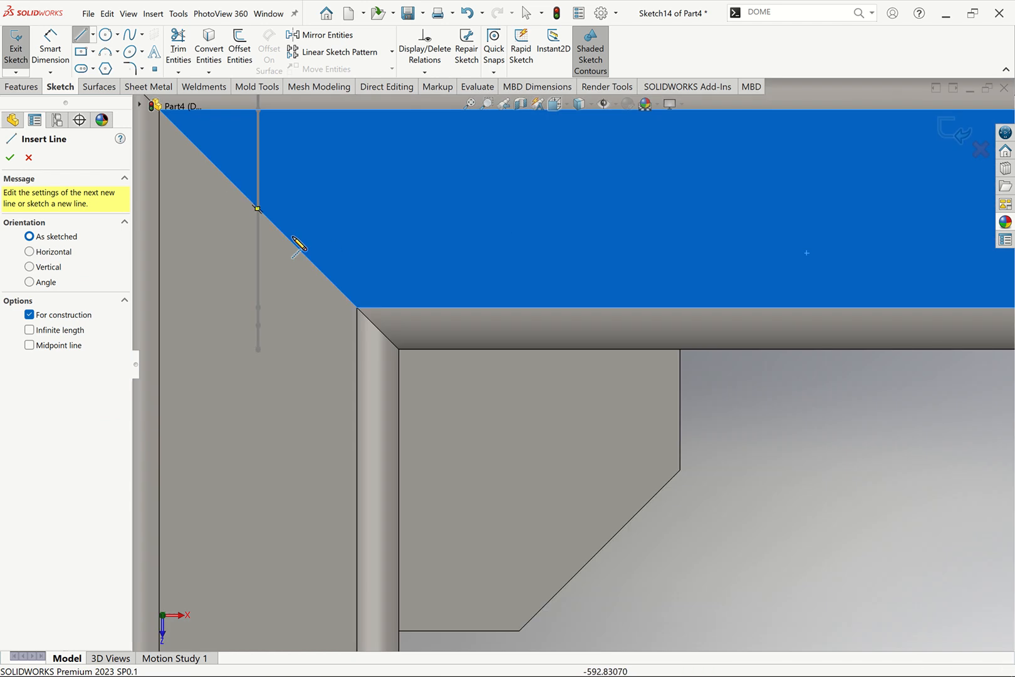
left_click(257, 208)
scroll(815, 297, "down", 5)
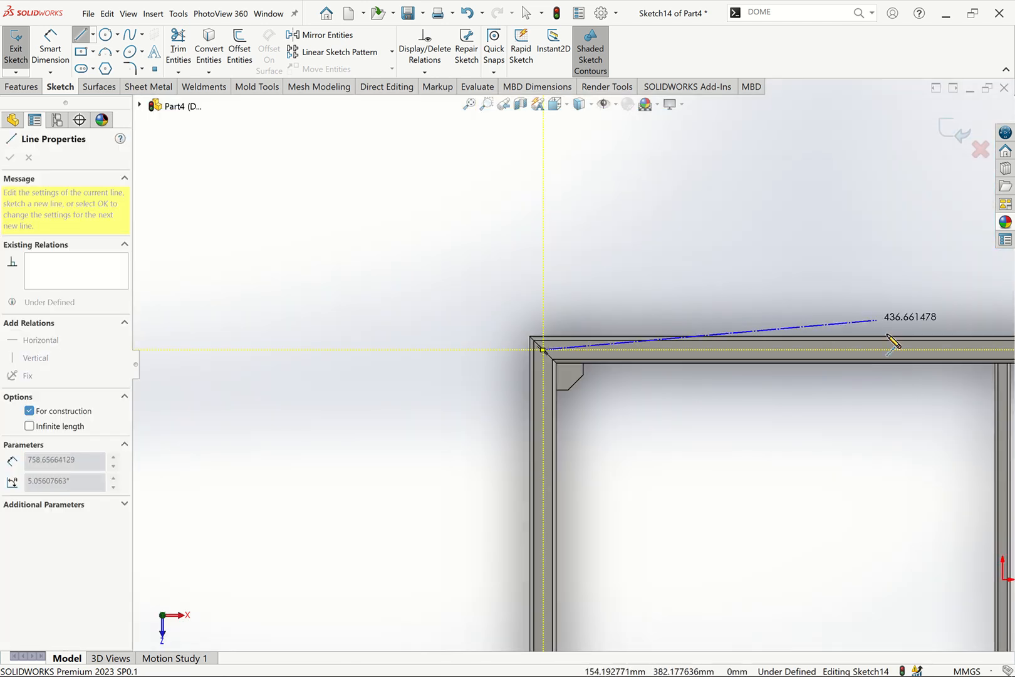
scroll(909, 354, "down", 6)
scroll(943, 374, "up", 6)
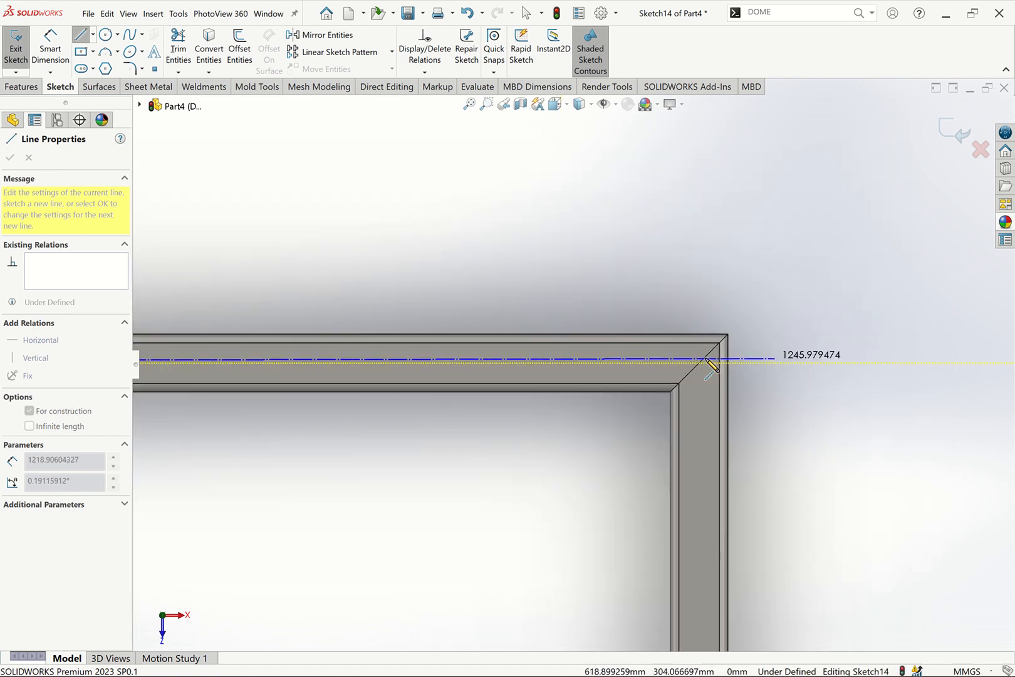
left_click(699, 362)
key("Escape")
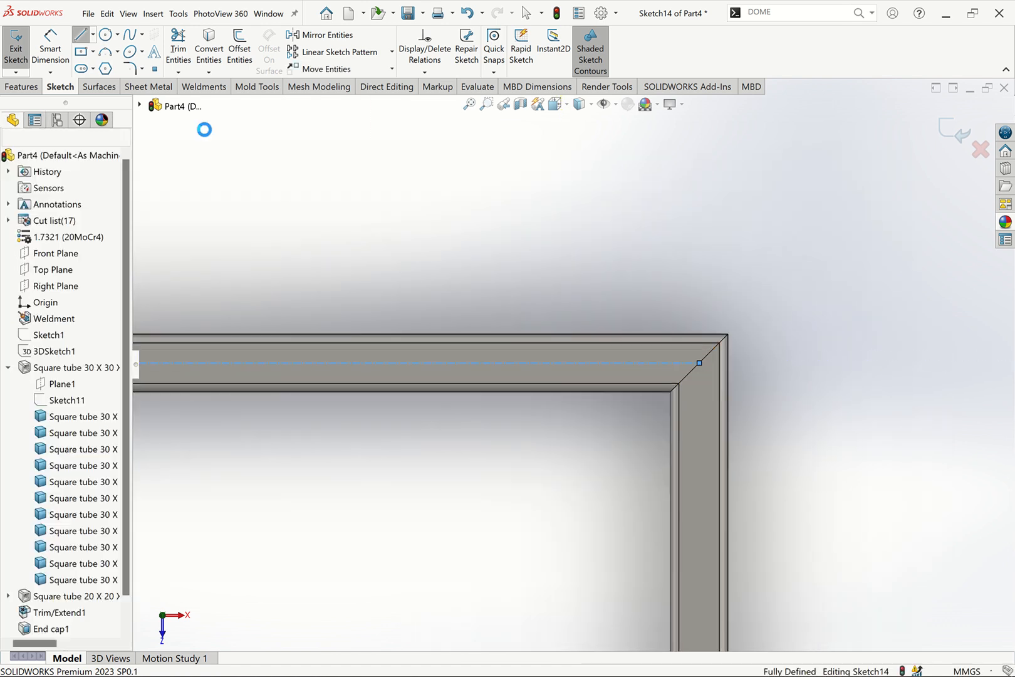
Draw a circle on the centerline about 220 mm from its right-hand end and set the diameter to 12 mm.
left_click(106, 34)
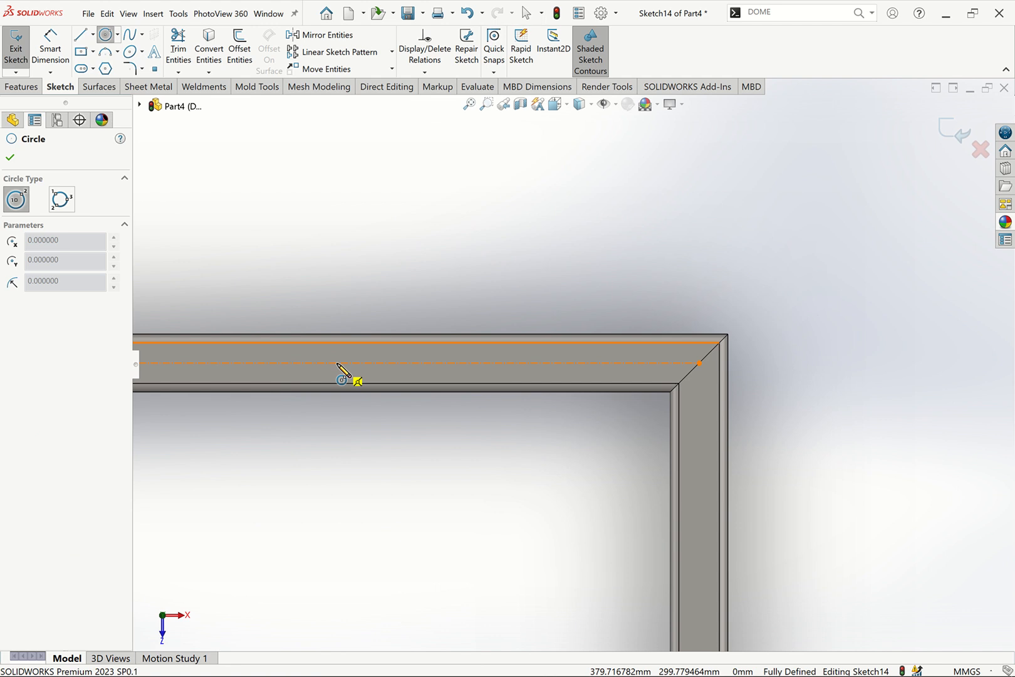
left_click(337, 363)
left_click(346, 356)
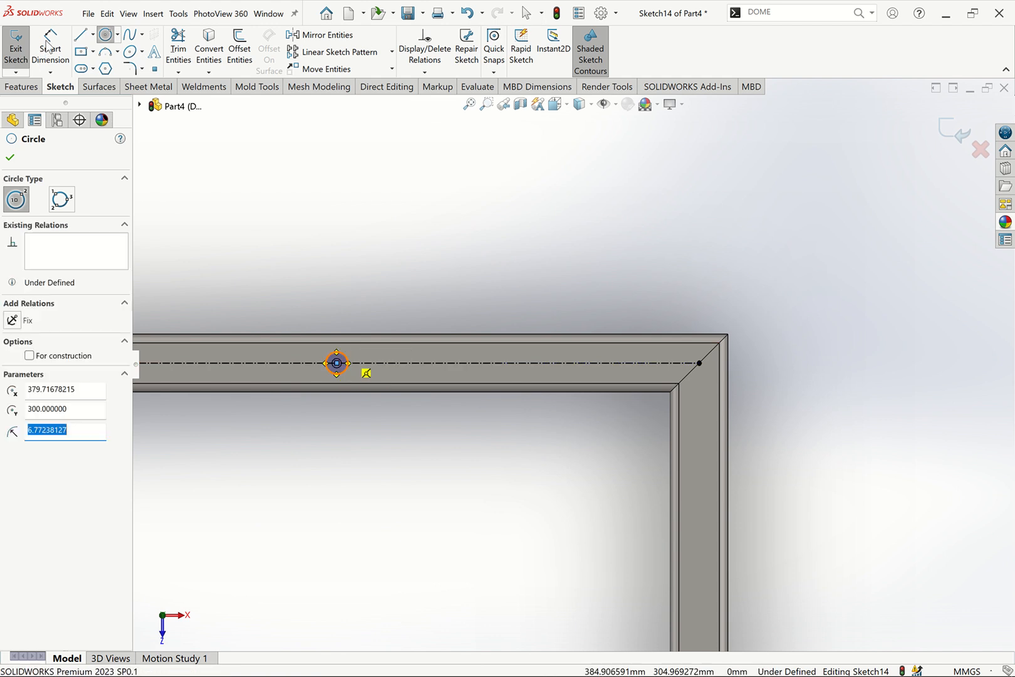
left_click(50, 51)
left_click(335, 354)
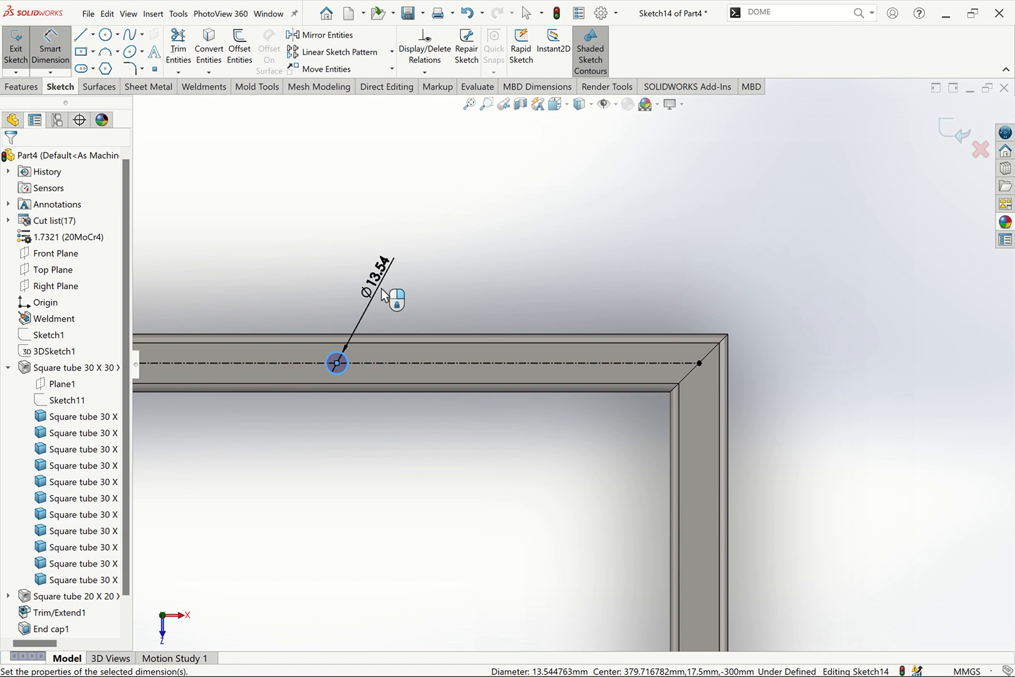
left_click(381, 288)
key("Escape")
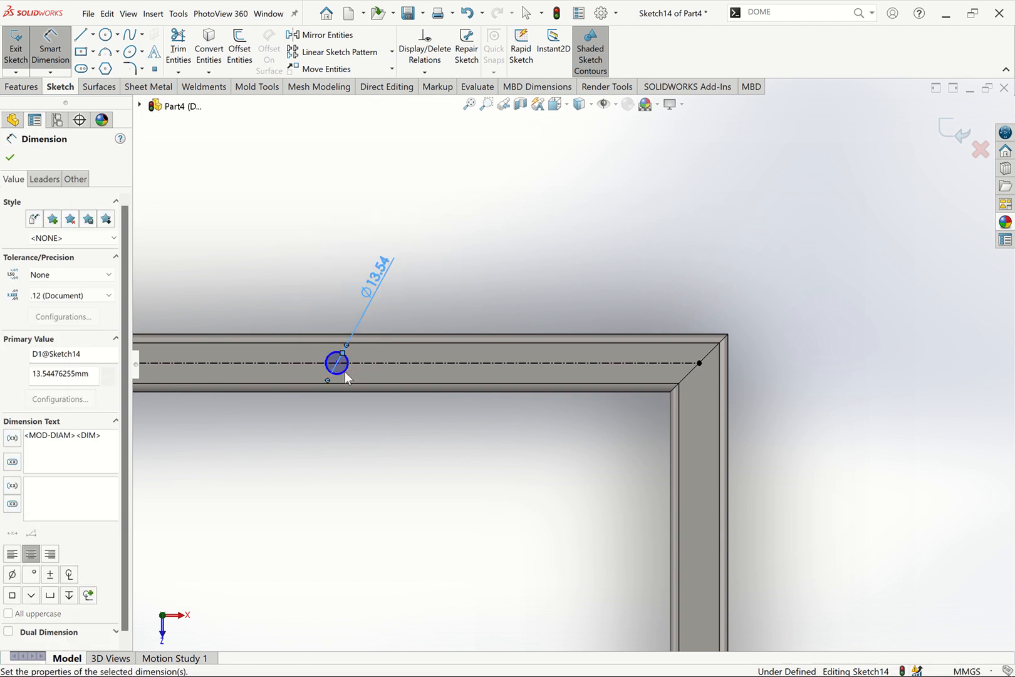
Dimension the circle's center 200 mm from the right-hand endpoint of the centerline.
left_click(343, 369)
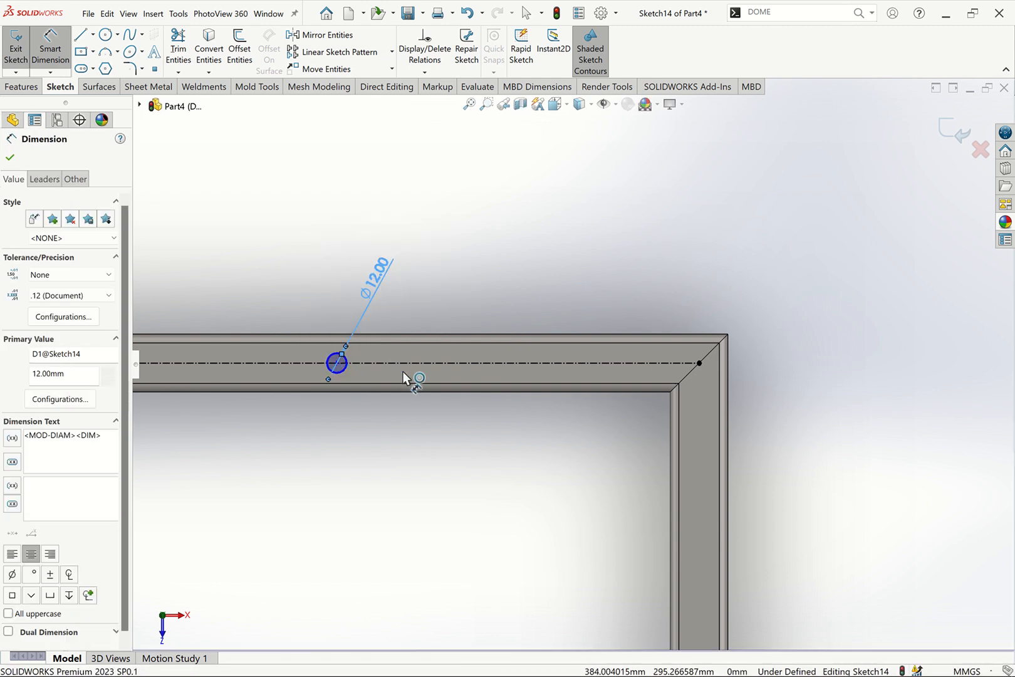
left_click(699, 363)
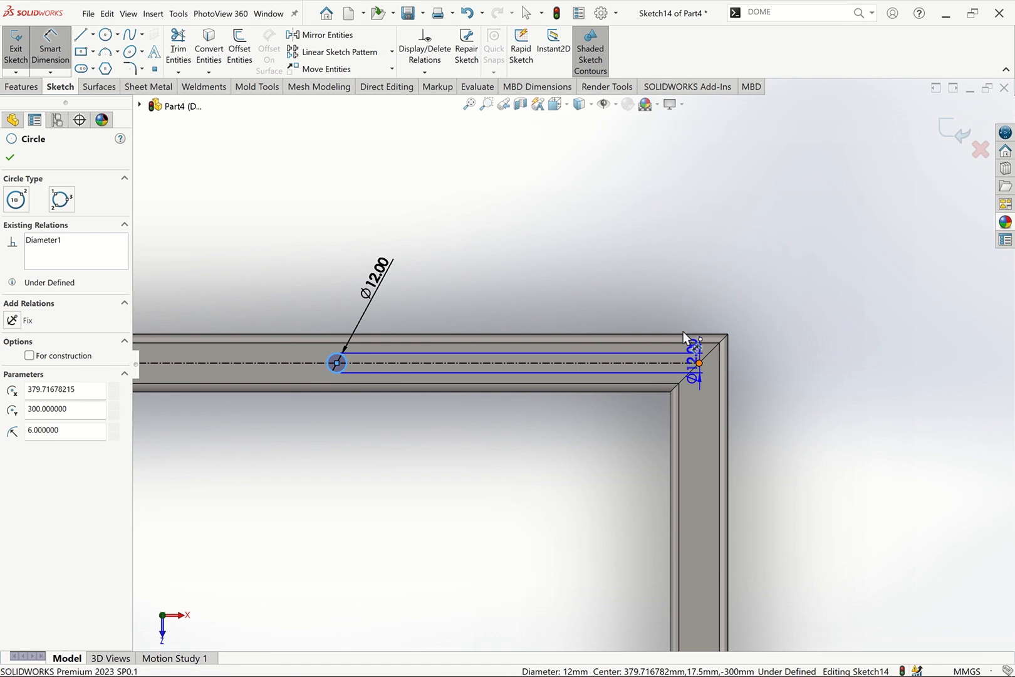
left_click(677, 317)
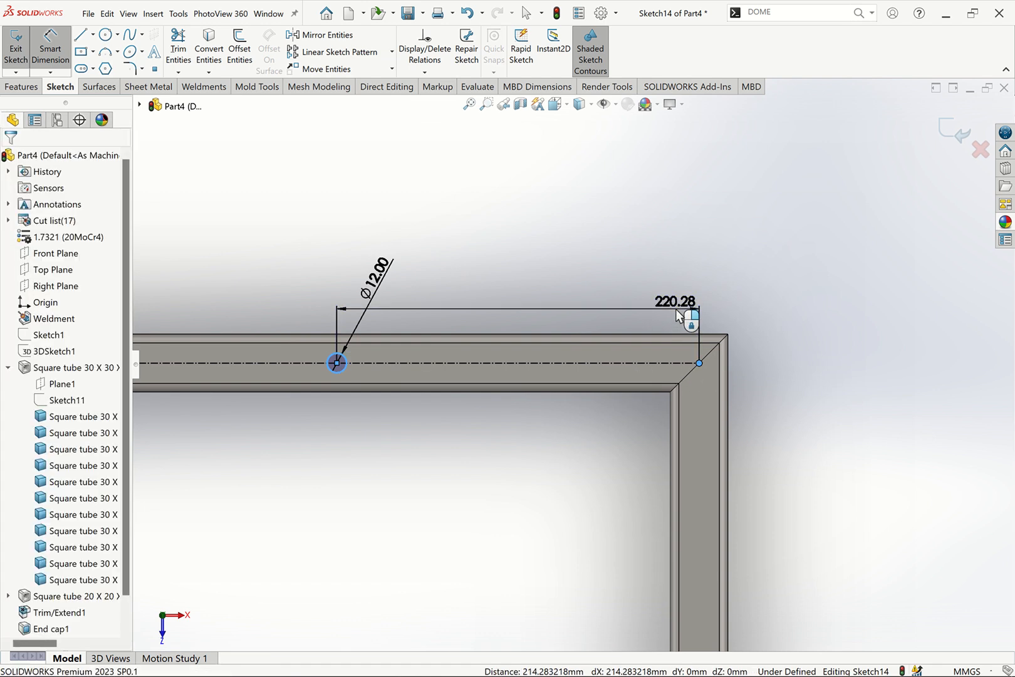
type("200")
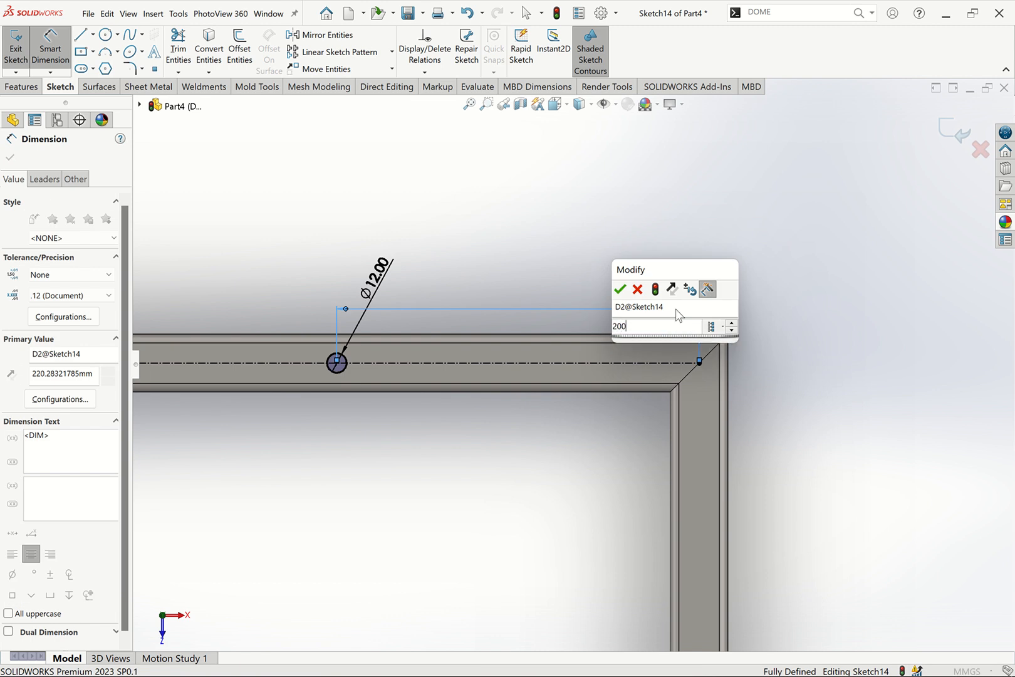
key("Return")
left_click(601, 317)
key("Escape")
Cut-extrude the 12 mm circle through the rear top rail with a blind depth of 40 mm.
key("ctrl+7")
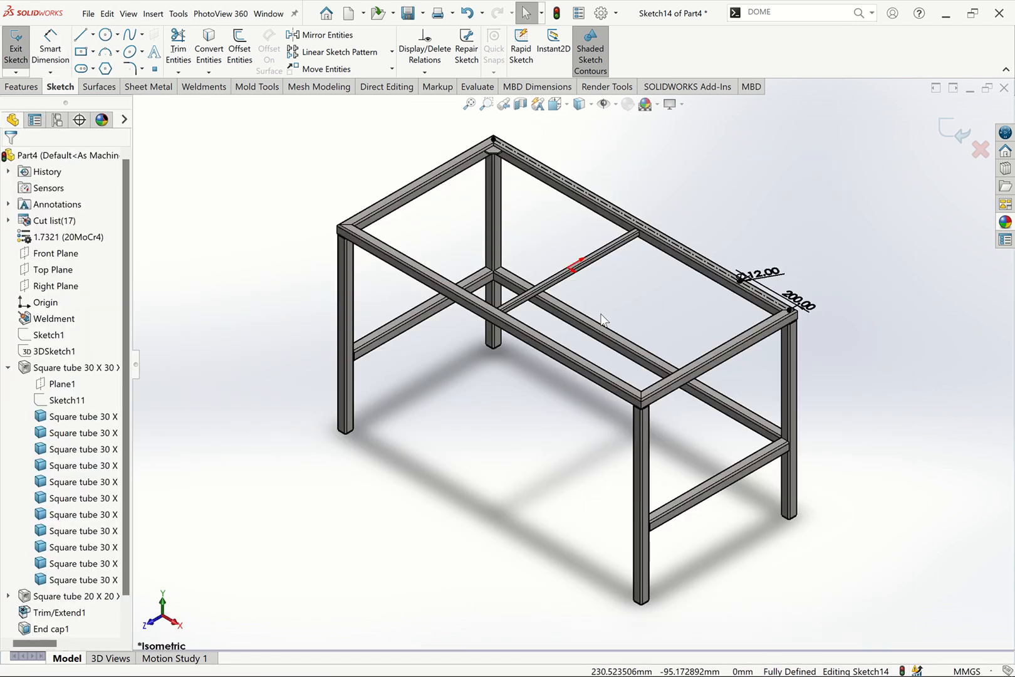
left_click(196, 89)
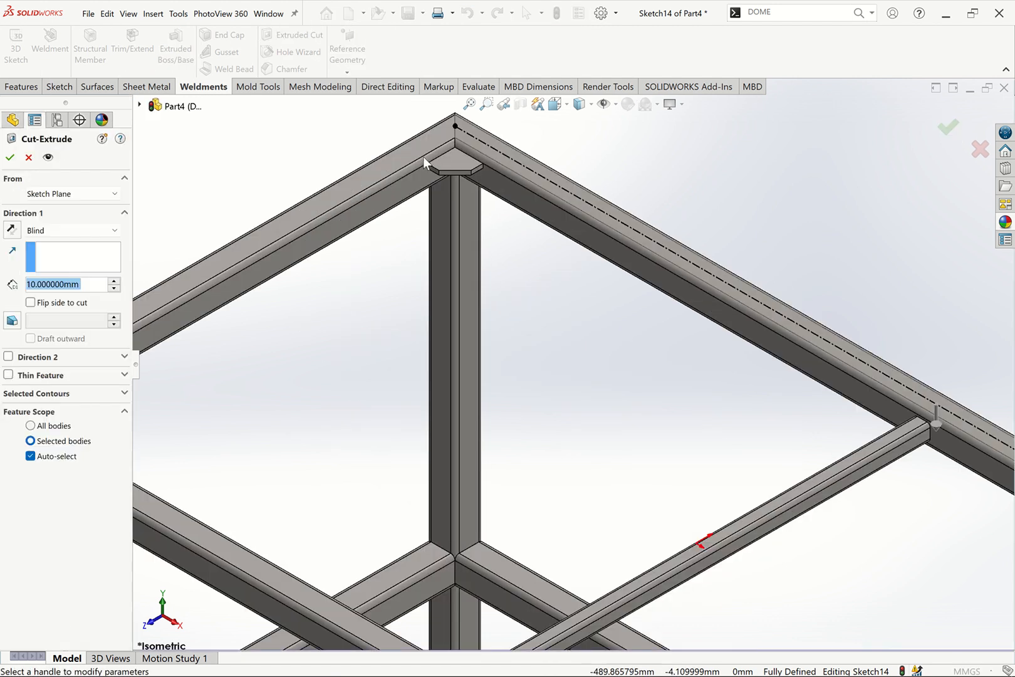
left_click(114, 281)
left_click(114, 281)
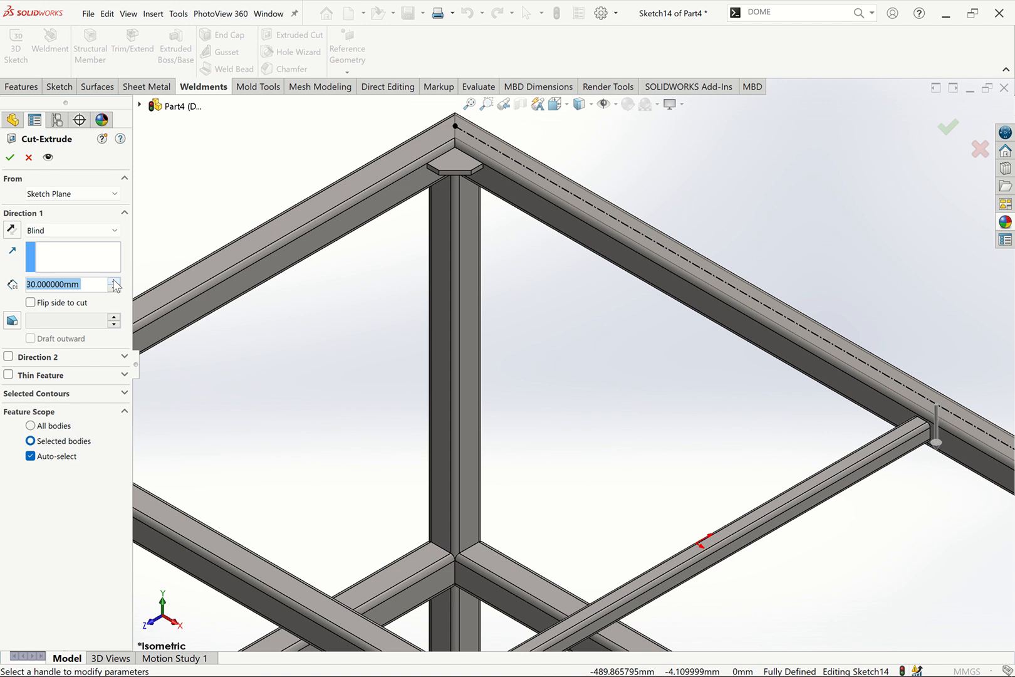
left_click(114, 281)
key("f")
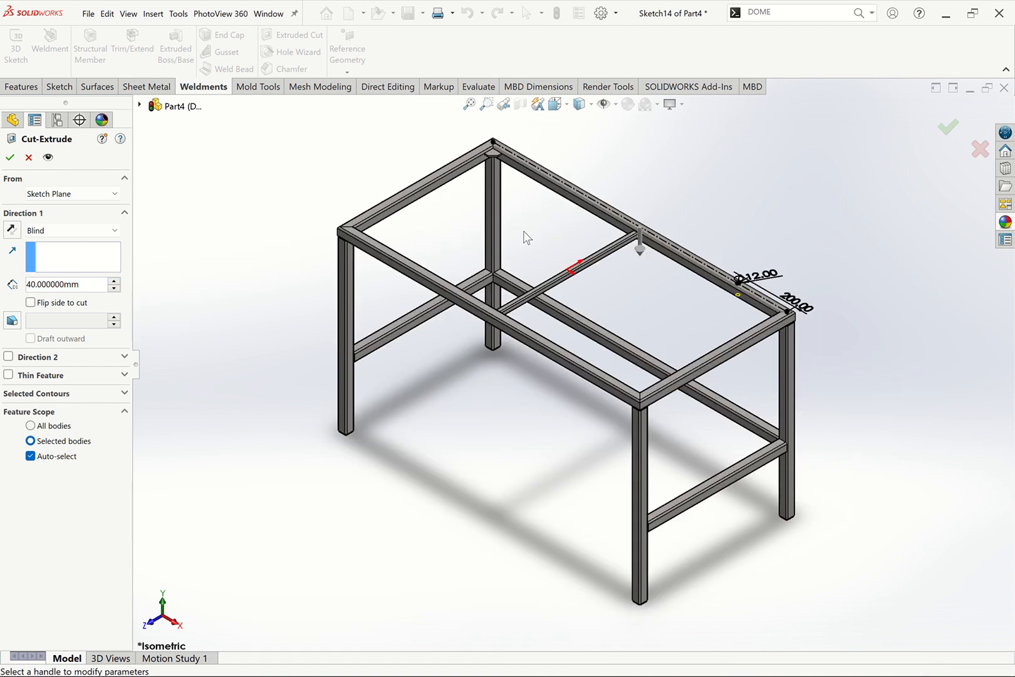
left_click(10, 157)
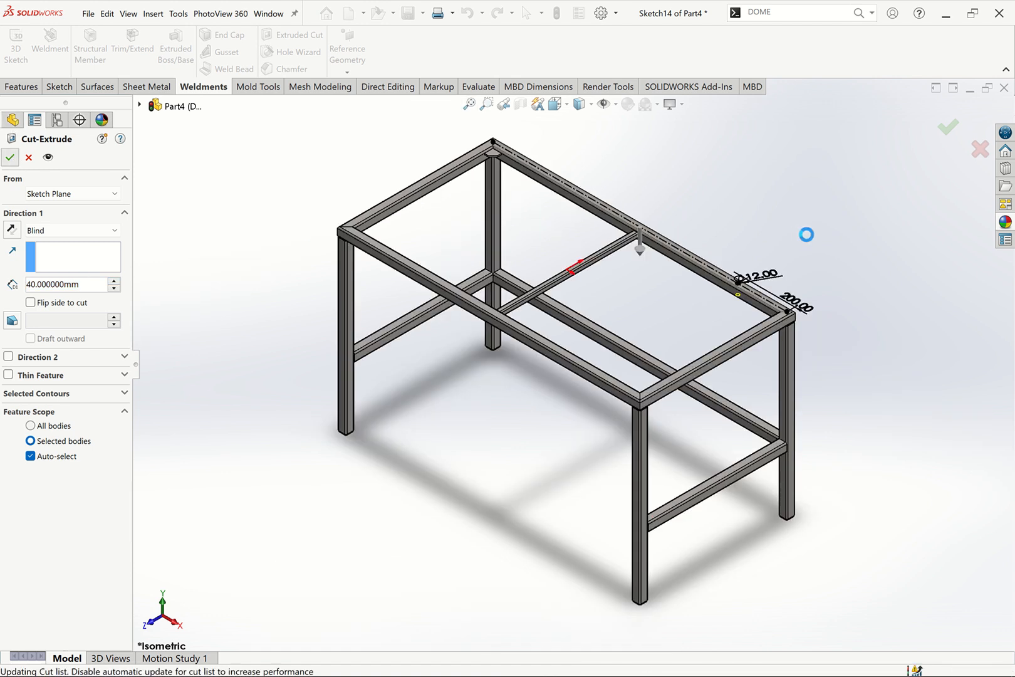
scroll(758, 293, "down", 3)
scroll(653, 320, "down", 2)
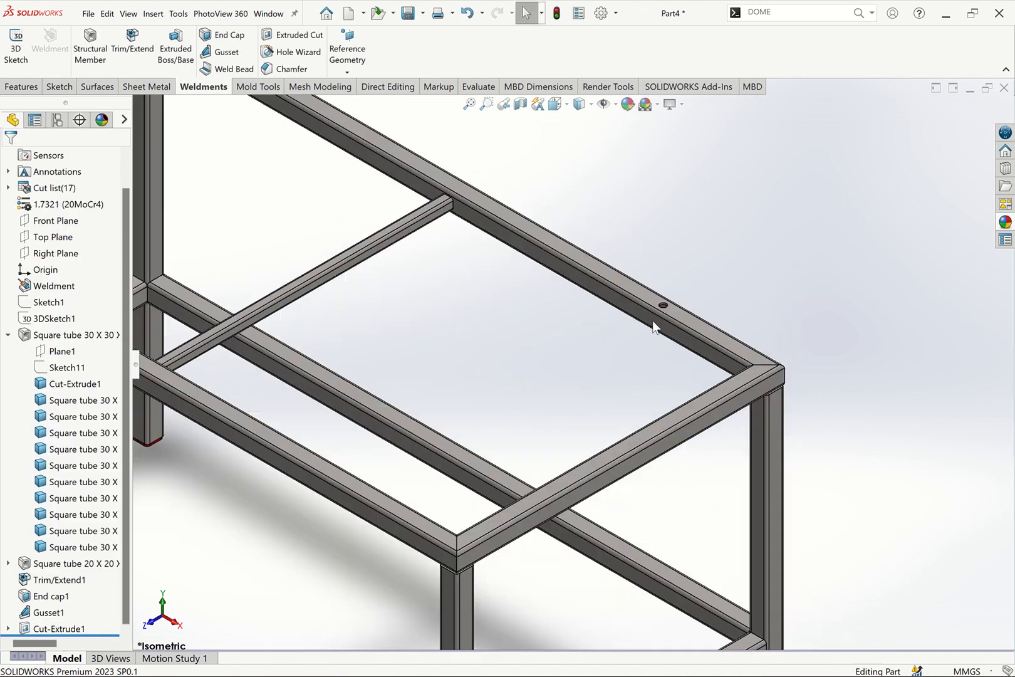
scroll(650, 319, "down", 2)
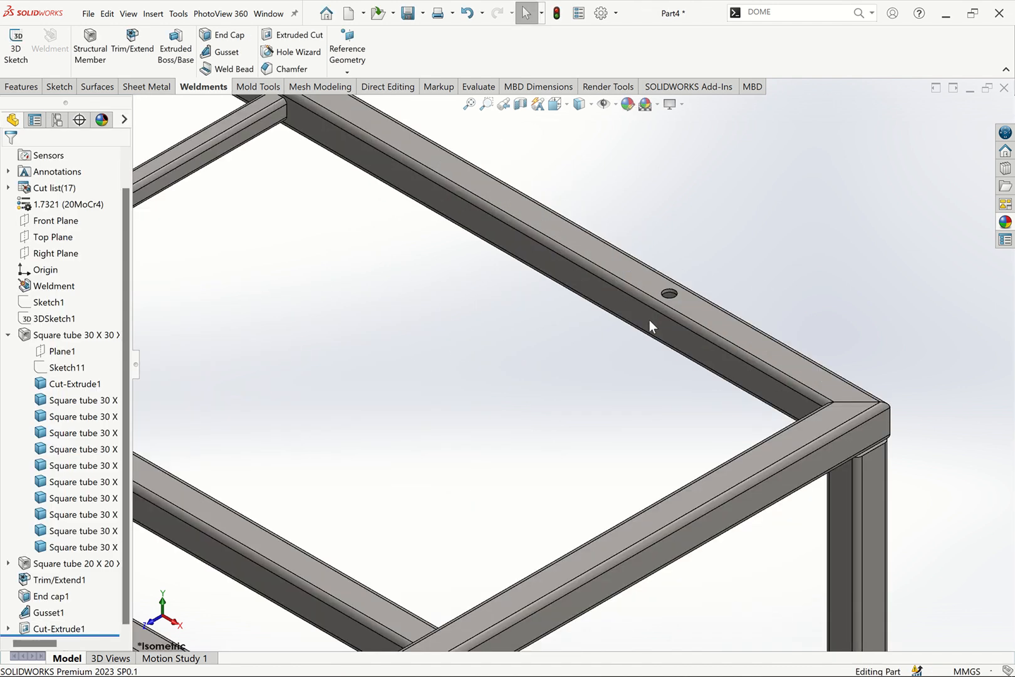
left_click(469, 104)
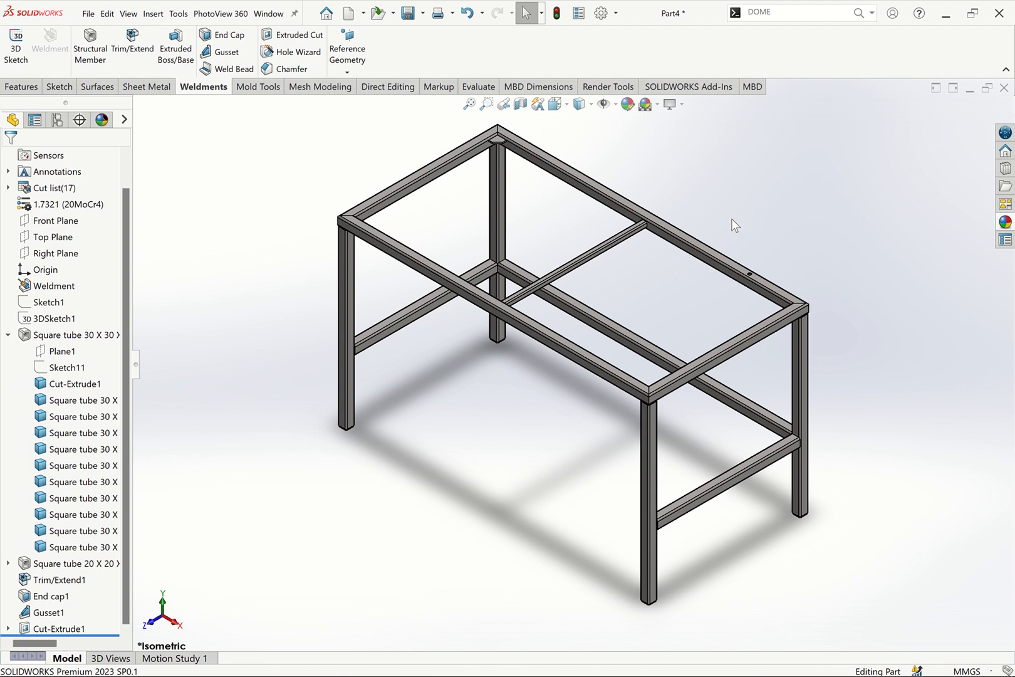
Save the part in the FURNITURES folder as TABLE FRAME-2, without replacing the existing TABLE FRAME file.
key("ctrl+s")
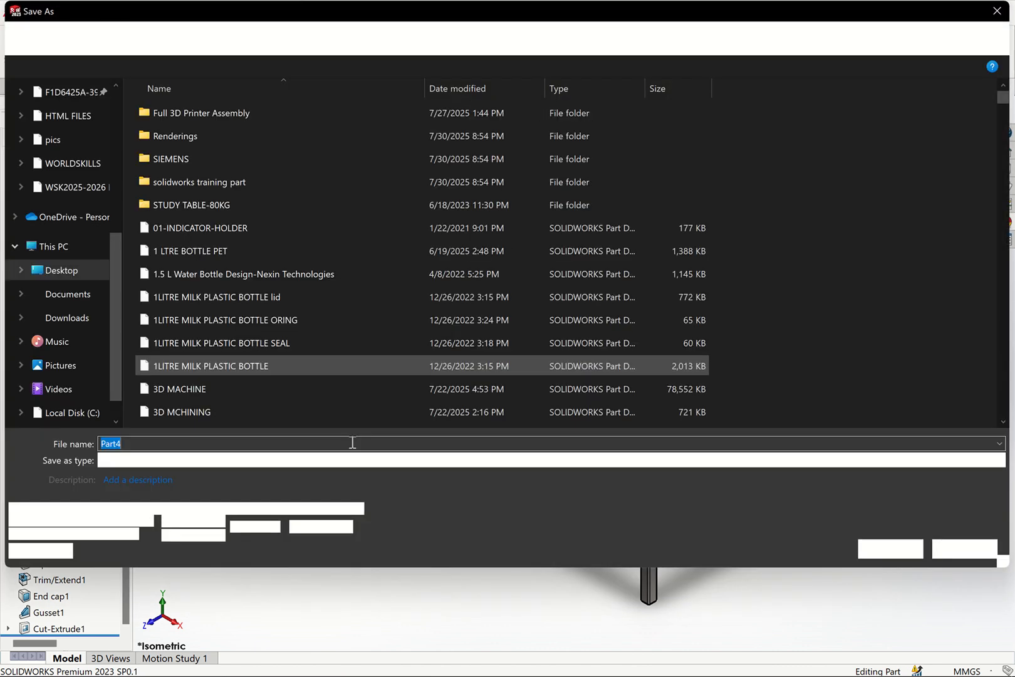
type("TABLE F")
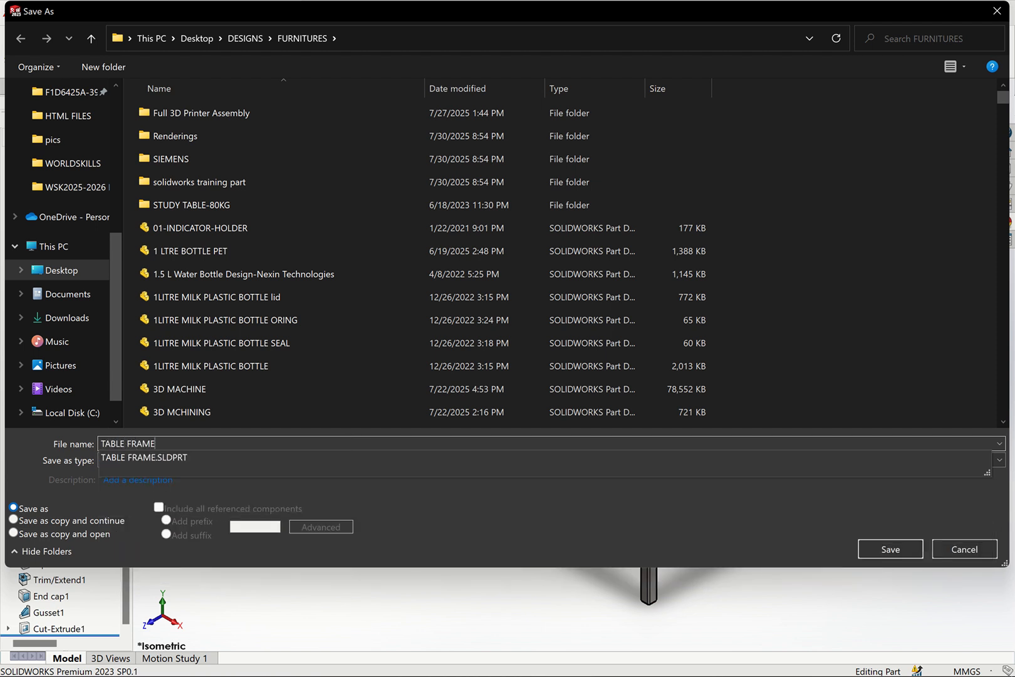
type("RAME")
key("Return")
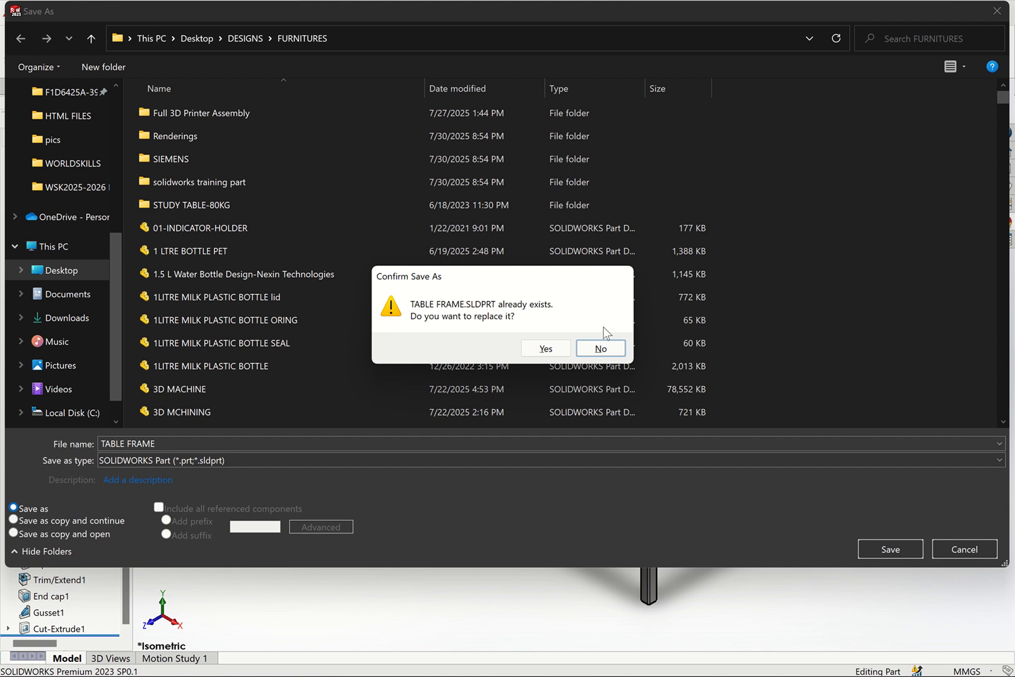
key("Return")
left_click(181, 443)
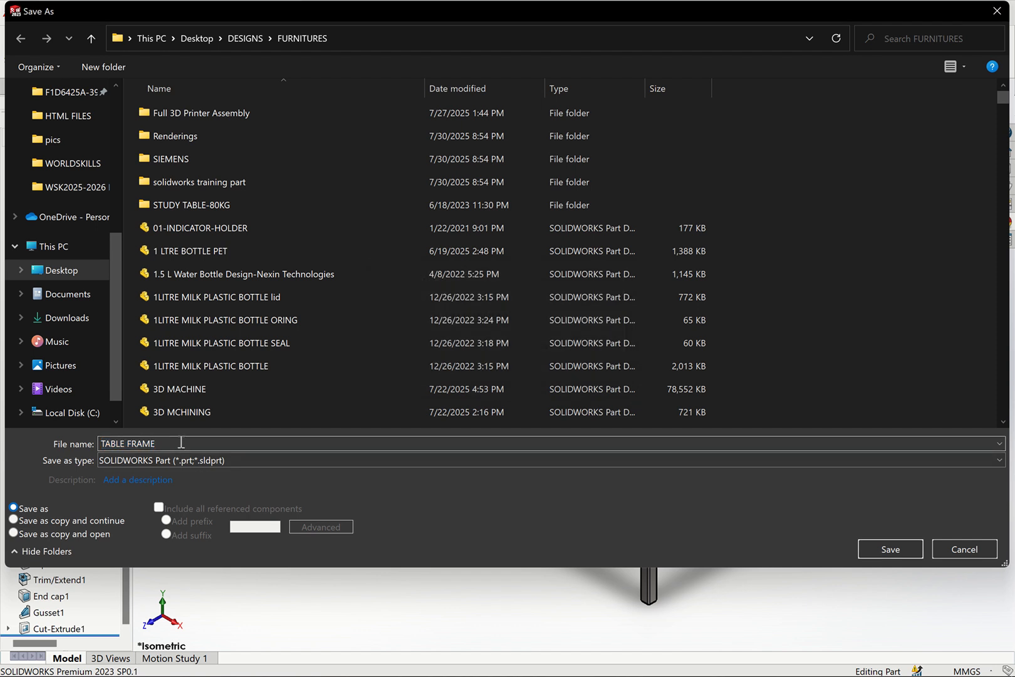
type("-2")
key("Return")
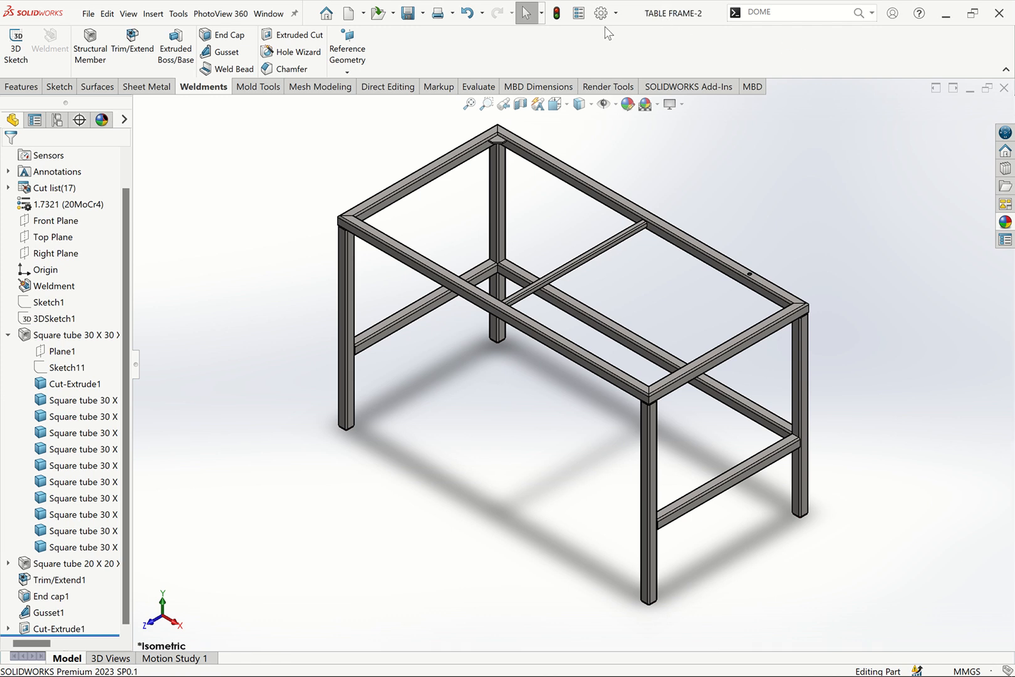
left_click_drag(123, 213, 124, 168)
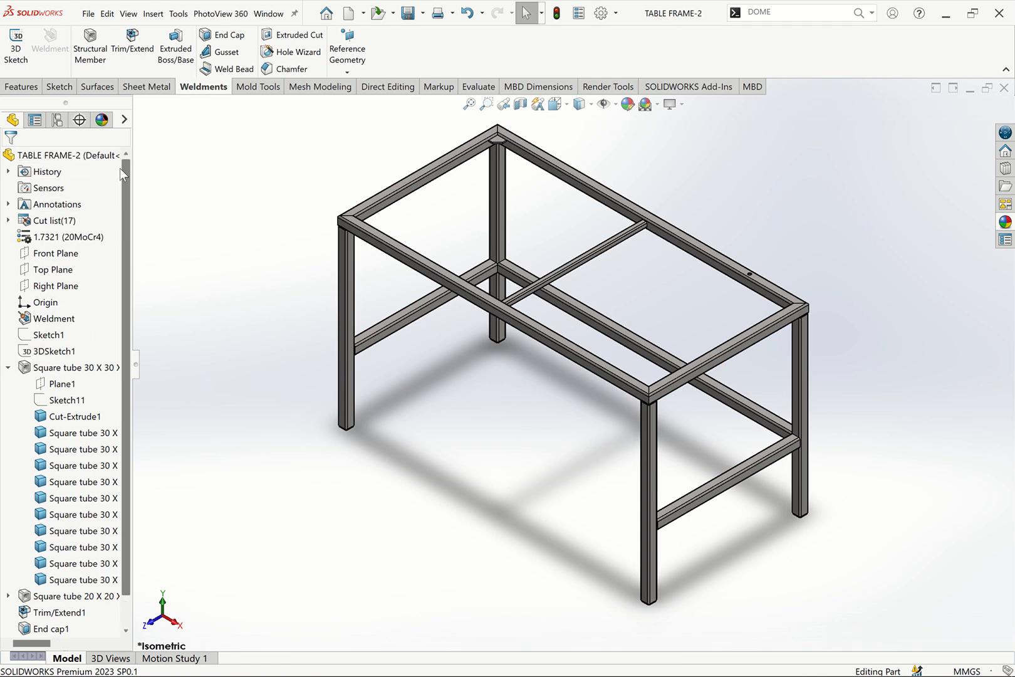
left_click(35, 161)
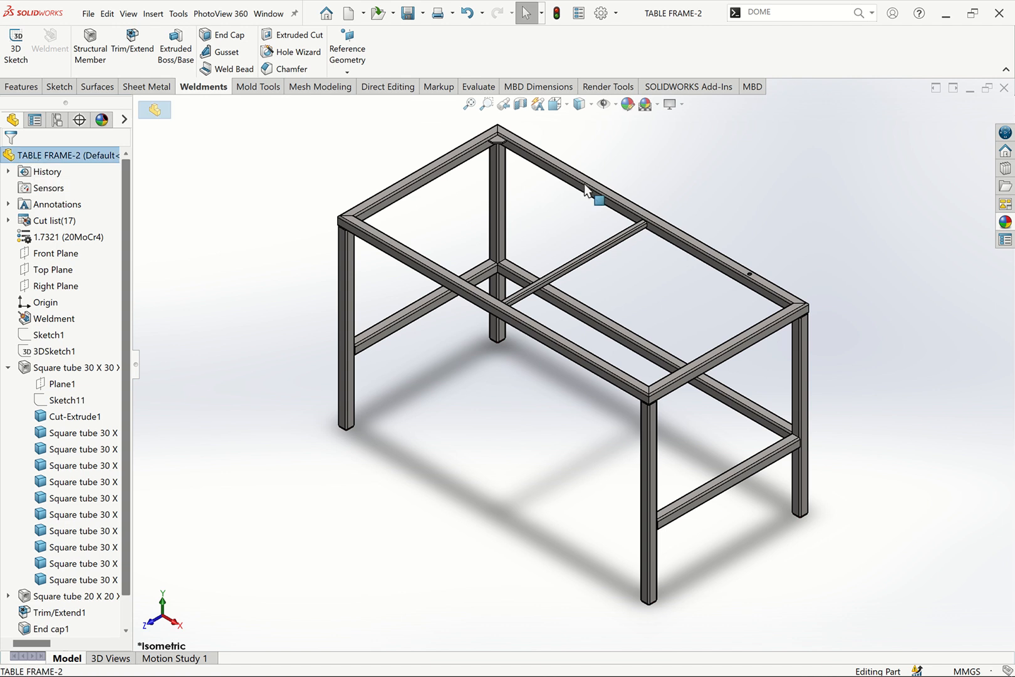
left_click(681, 133)
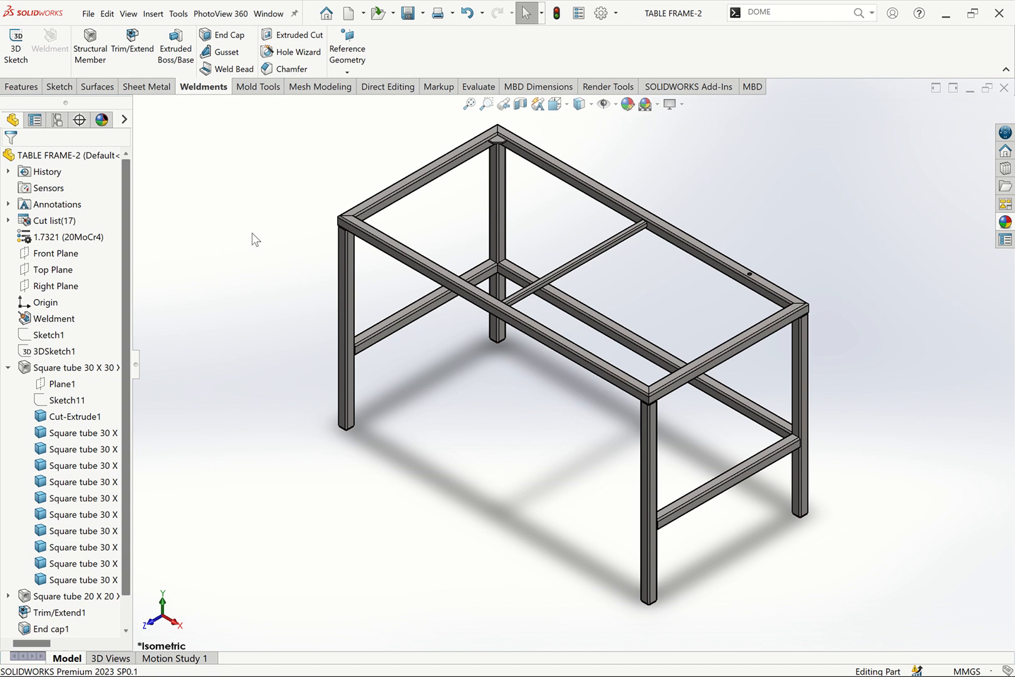
Activate the SOLIDWORKS Simulation add-in for the current session.
left_click(616, 13)
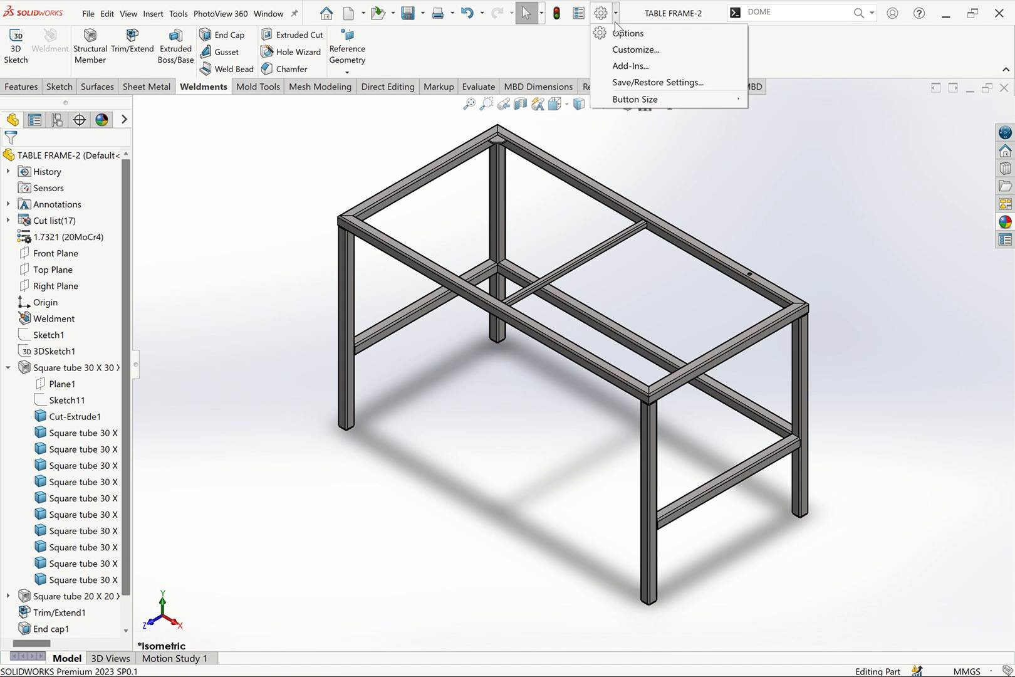
left_click(630, 66)
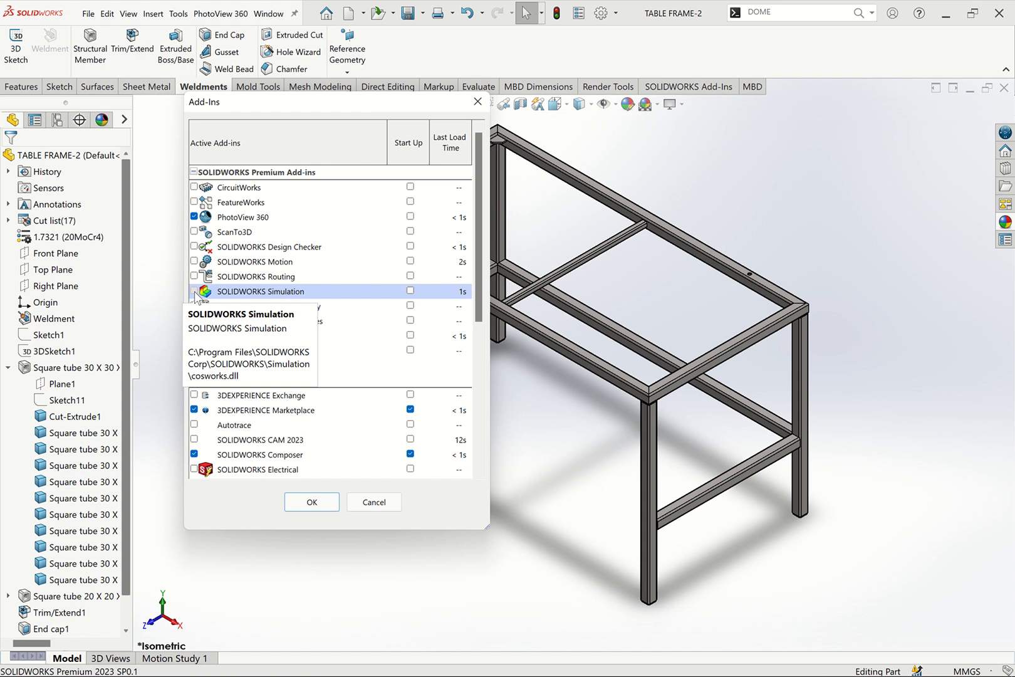
left_click(321, 503)
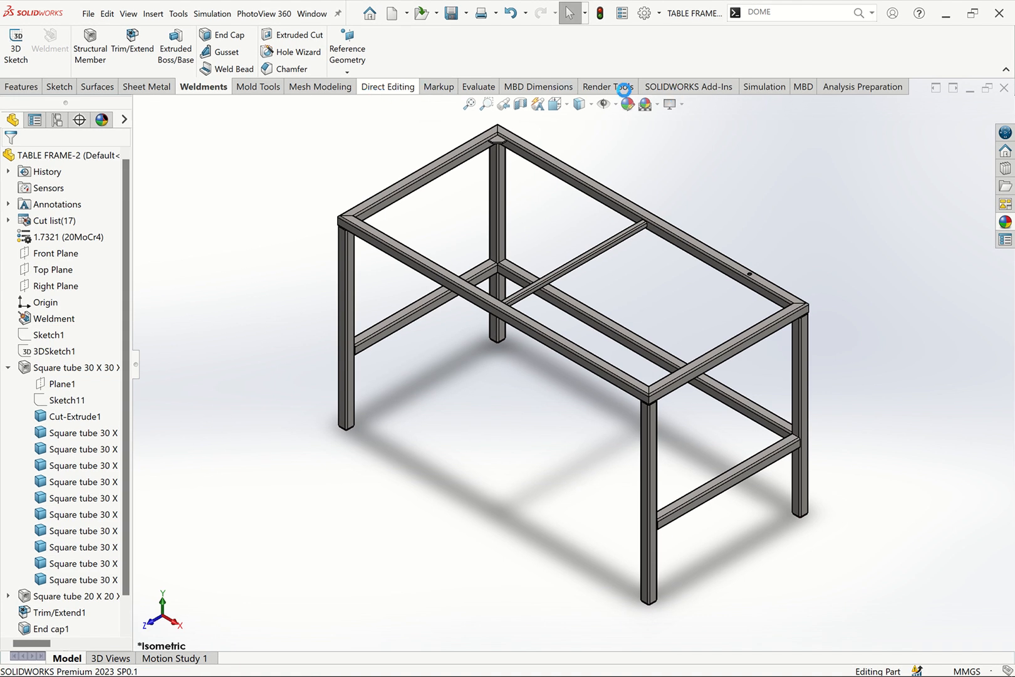
Create a new static simulation study named TABLE 1 for the table frame.
left_click(762, 87)
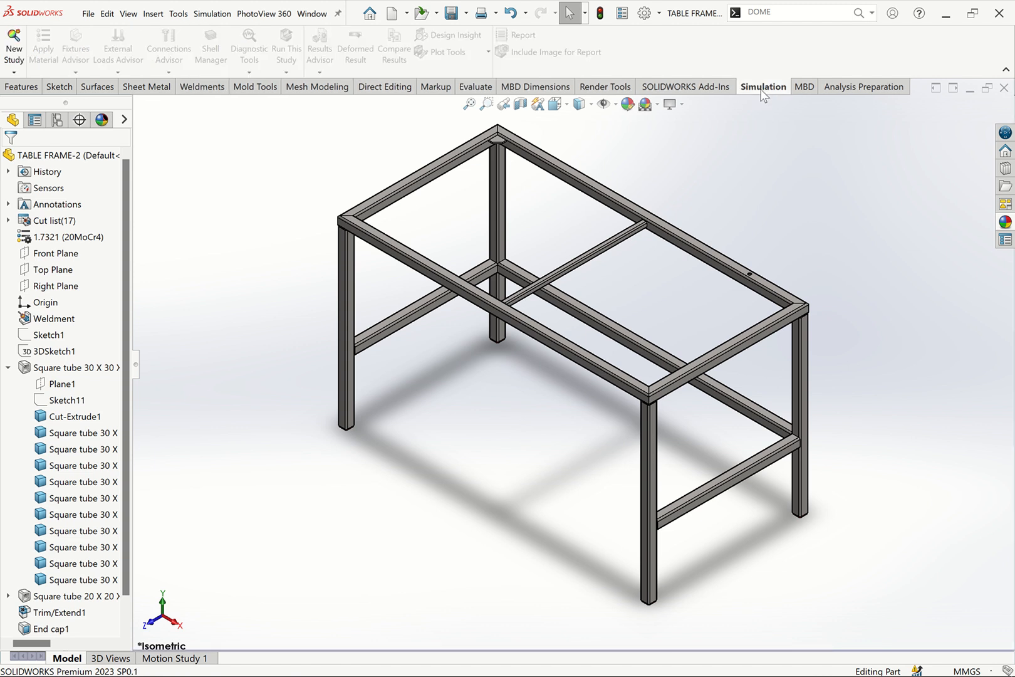
left_click(13, 47)
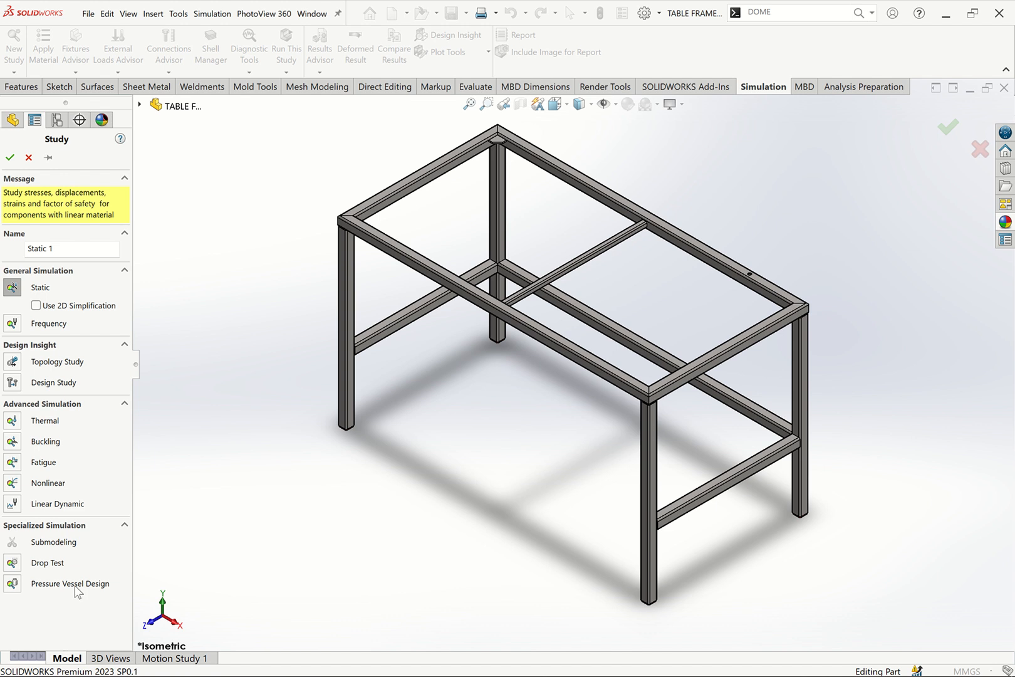
left_click_drag(61, 248, 4, 240)
type("TABLE")
left_click(10, 158)
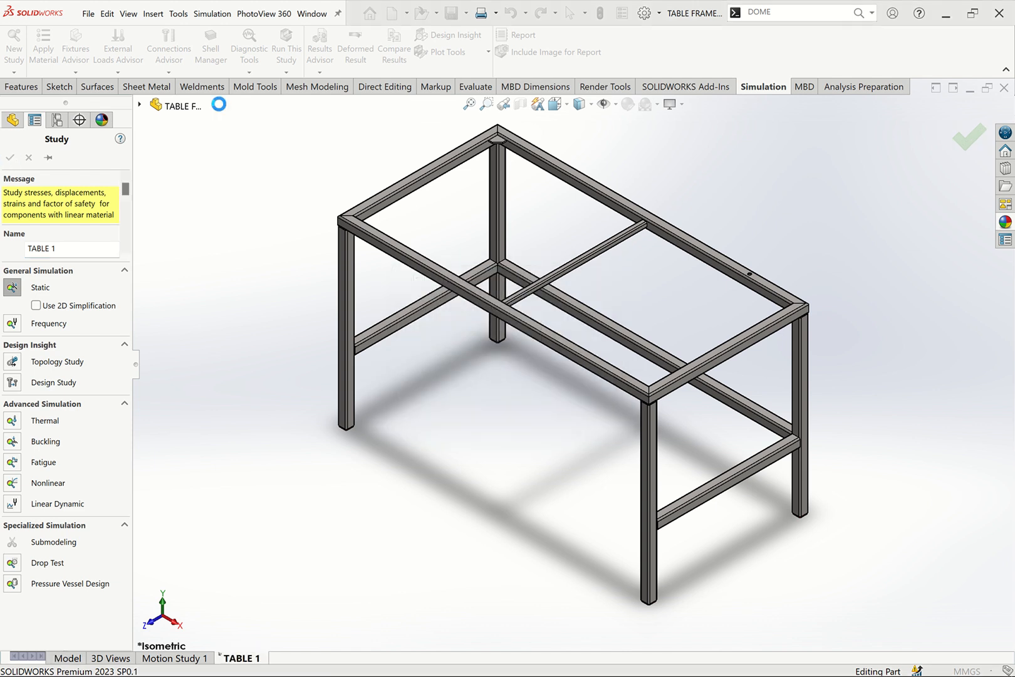
mouse_move(514, 5)
left_click(424, 28)
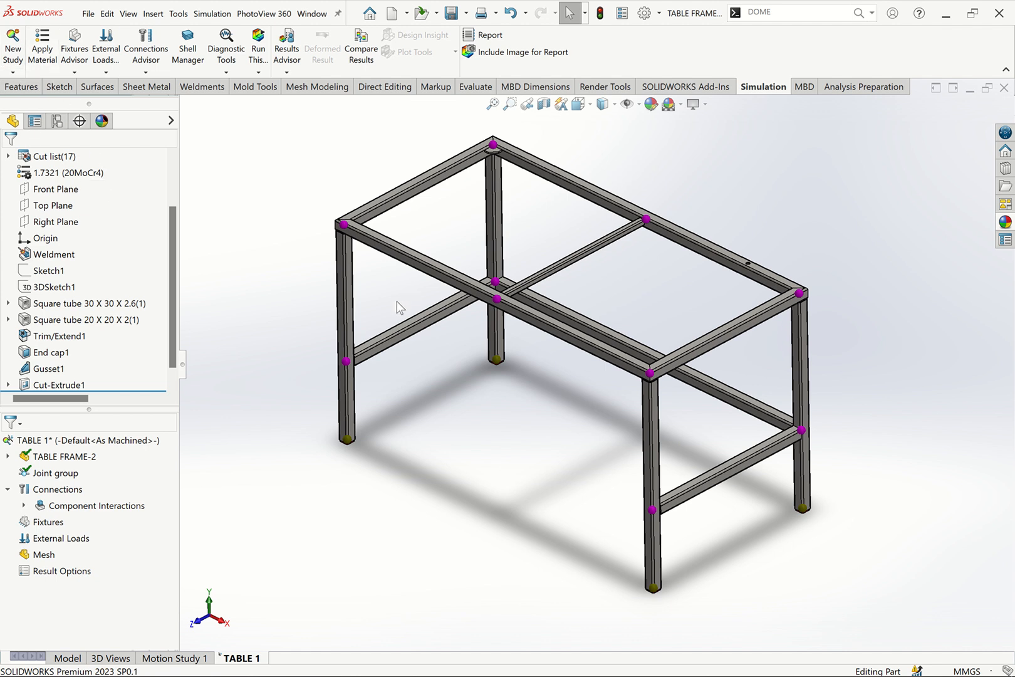
Examine the properties of the frame's 1.7321 (20MoCr4) material and the fixture types available for the study.
left_click(45, 57)
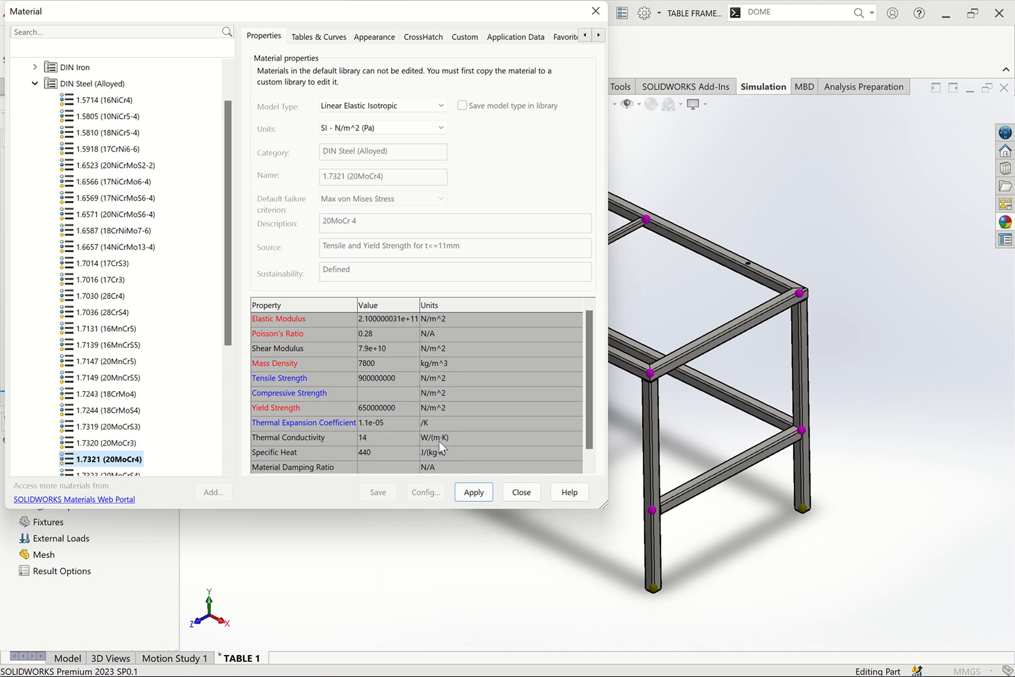
left_click(520, 493)
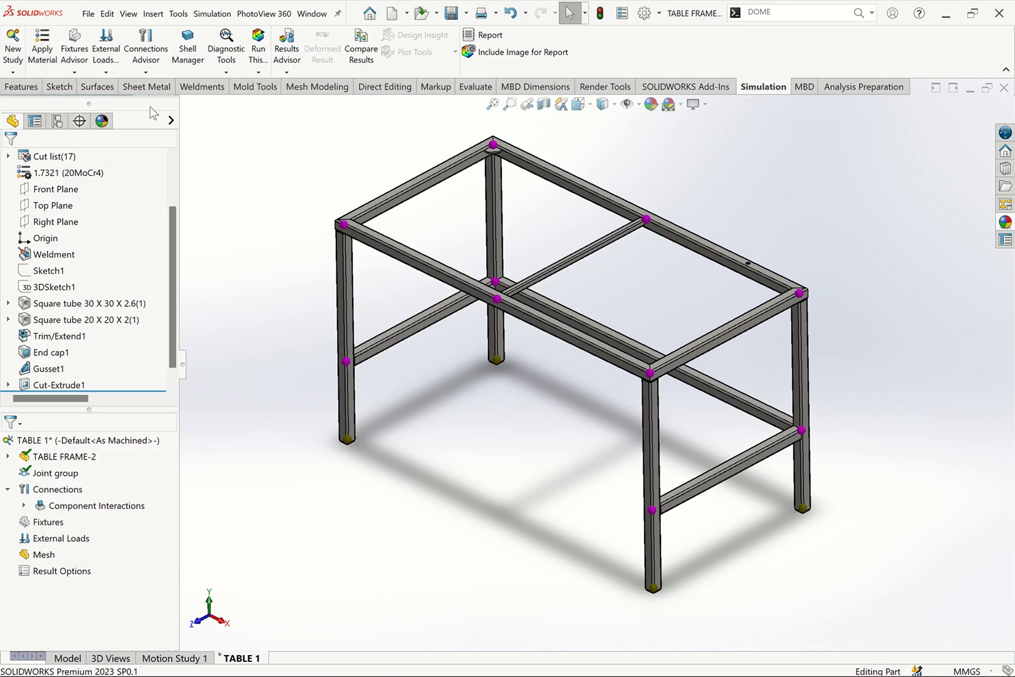
left_click(76, 73)
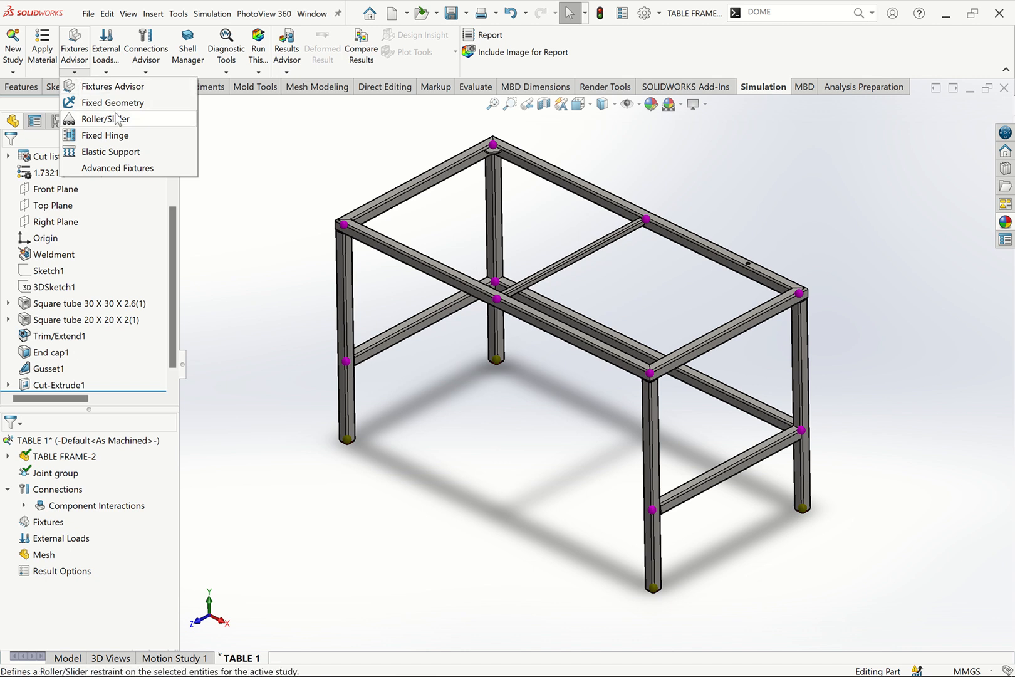
left_click(232, 151)
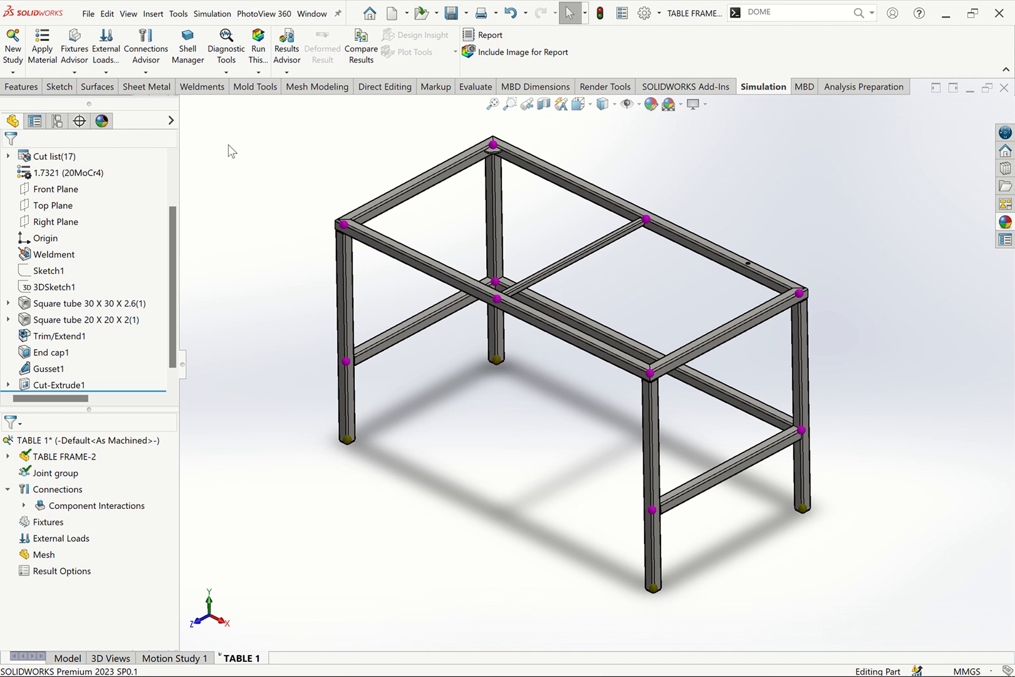
key("ctrl+7")
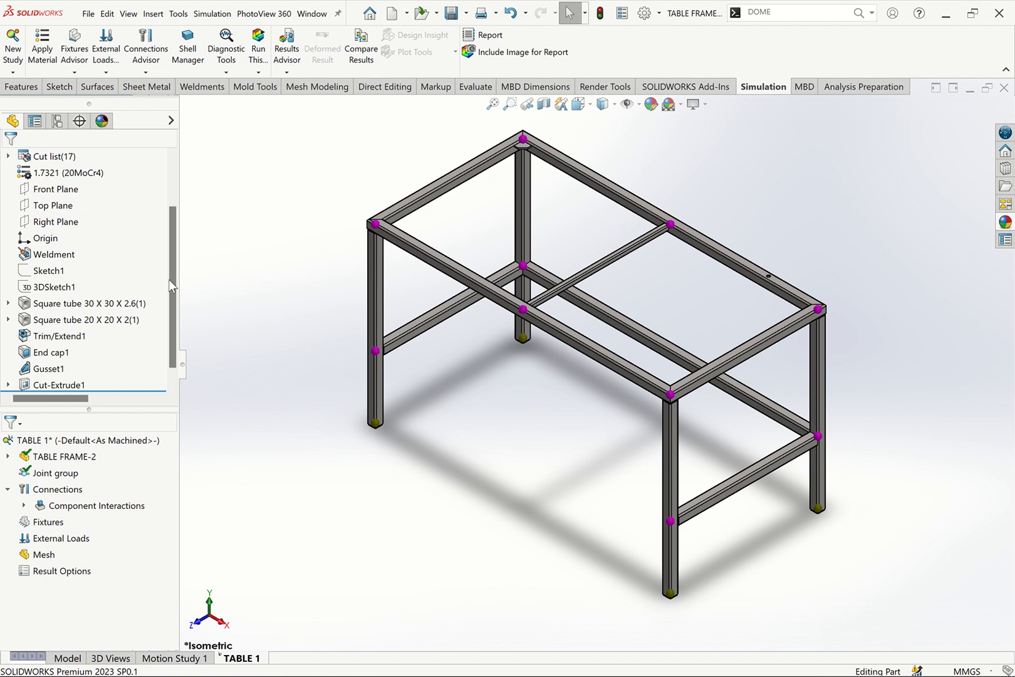
Start a Fixed Geometry fixture and select the underside of the end caps on the left and rear legs.
left_click(75, 72)
key("Up")
key("Up")
key("Up")
scroll(384, 507, "down", 6)
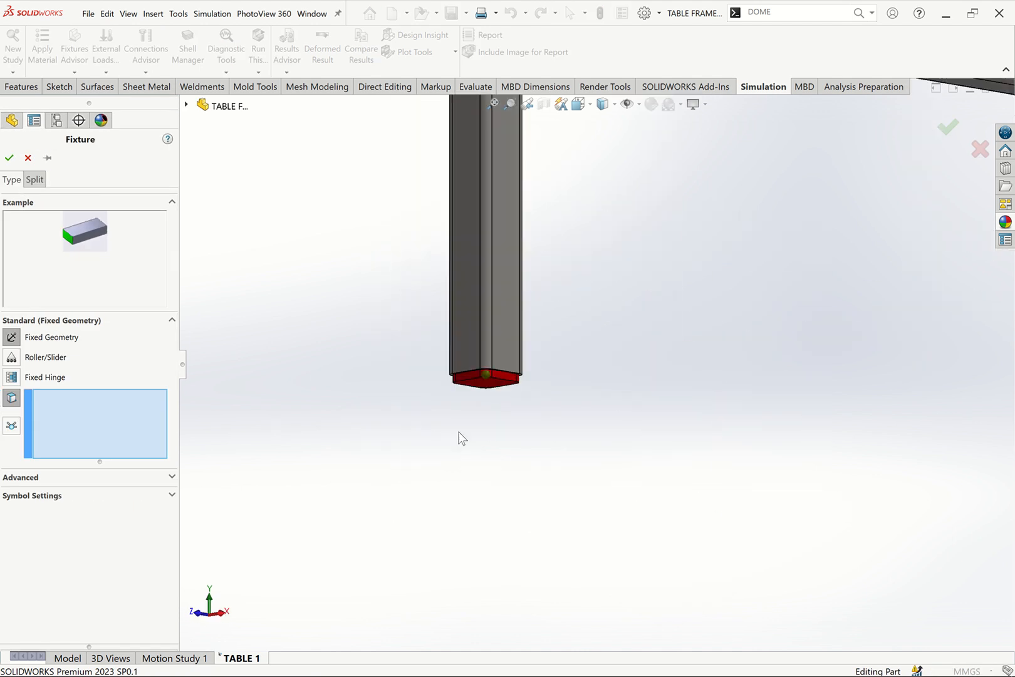
left_click(495, 383)
scroll(702, 377, "up", 5)
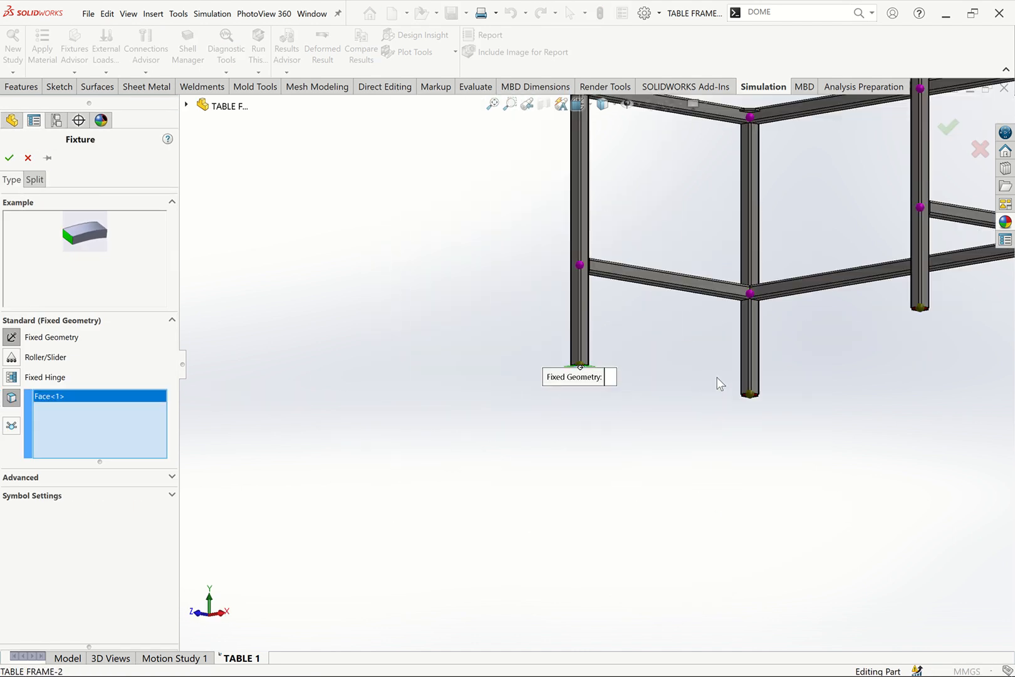
scroll(748, 381, "down", 8)
left_click(641, 428)
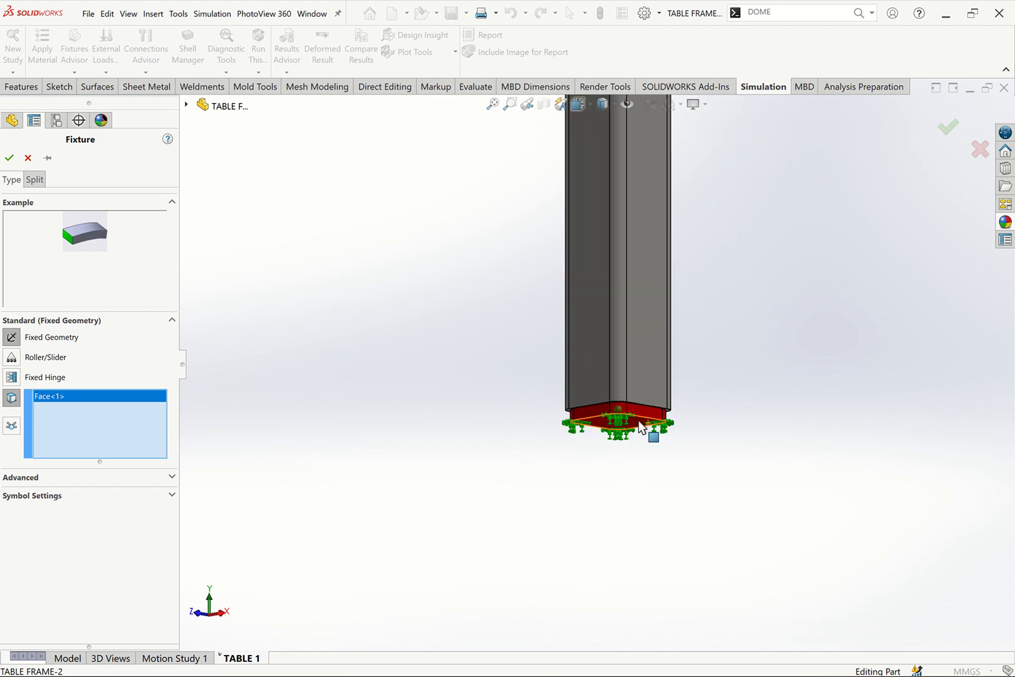
Add the underside faces of the end caps on the front and right legs to the Fixed Geometry fixture.
scroll(790, 320, "up", 2)
scroll(752, 291, "down", 8)
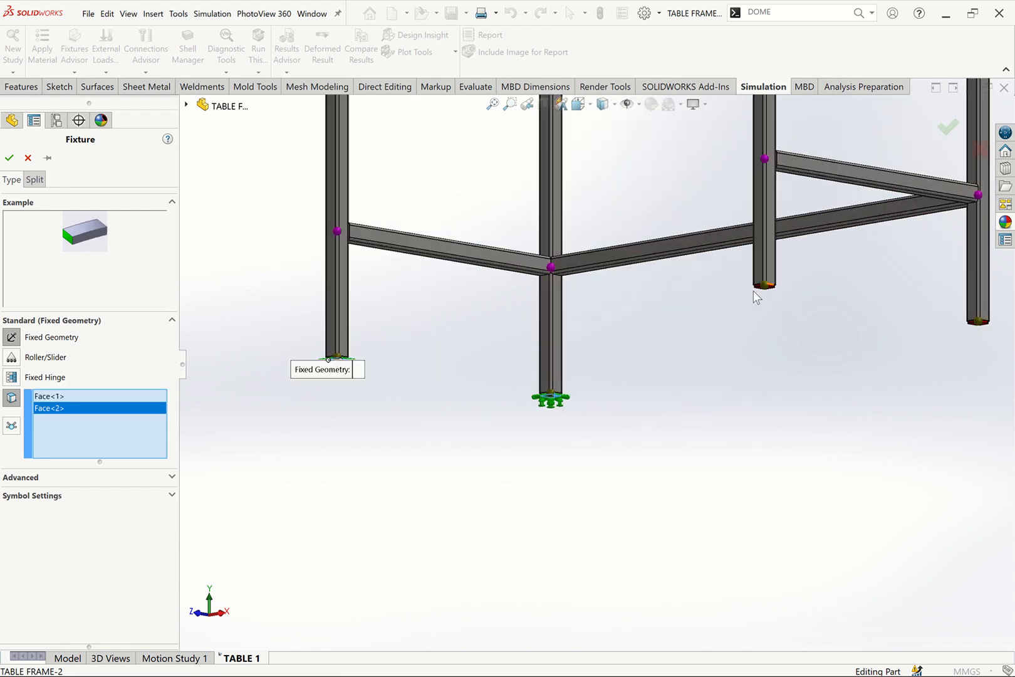
left_click(768, 316)
scroll(813, 358, "up", 8)
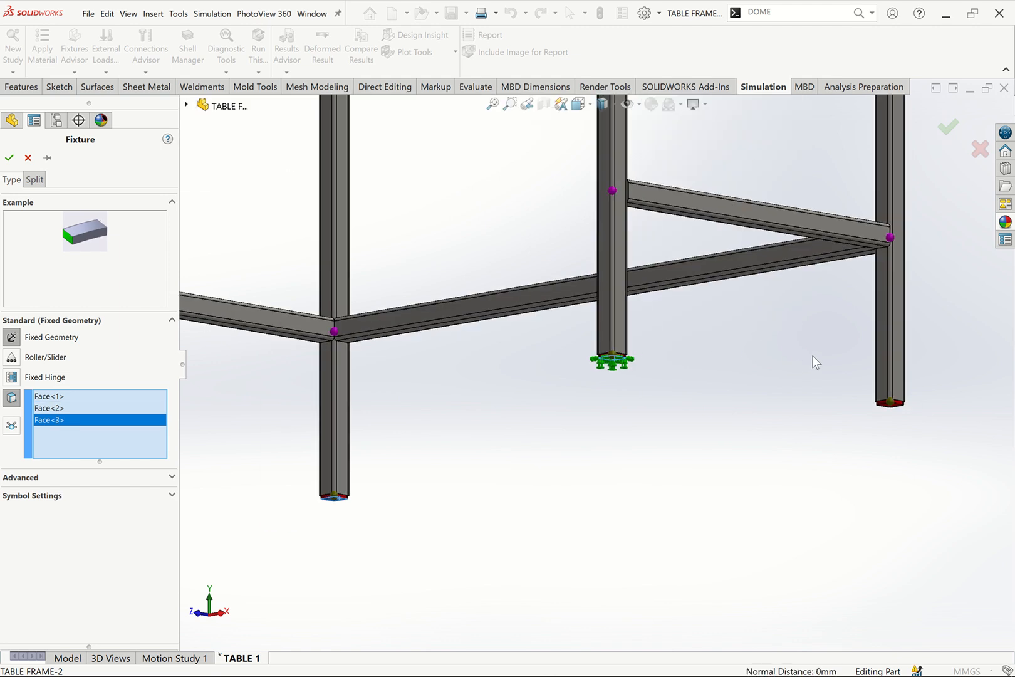
scroll(732, 358, "down", 7)
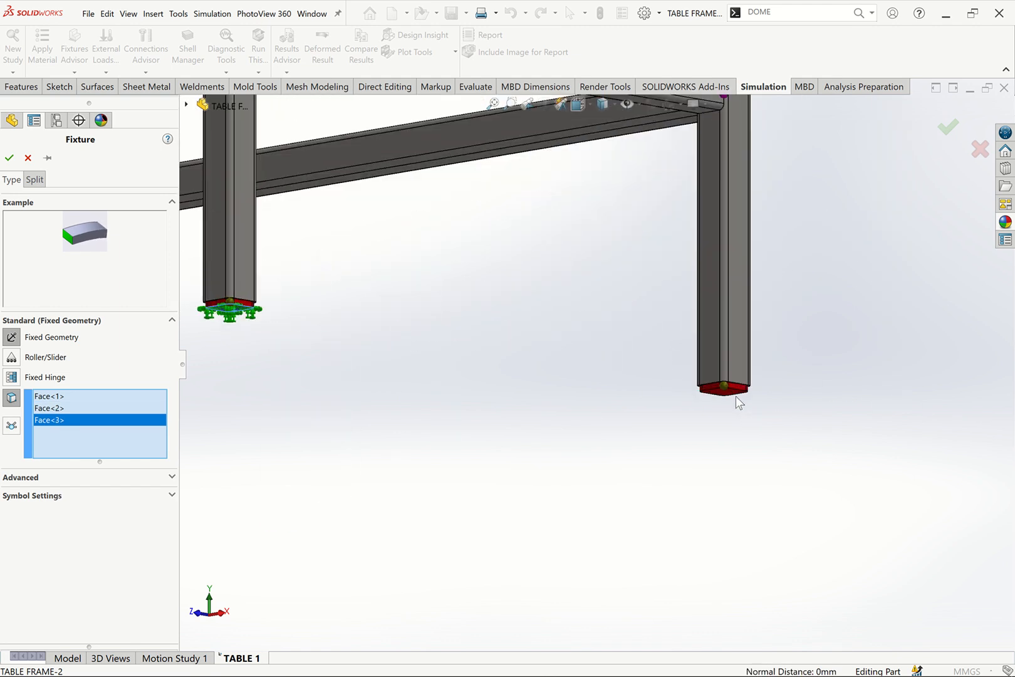
scroll(735, 396, "down", 6)
left_click(671, 367)
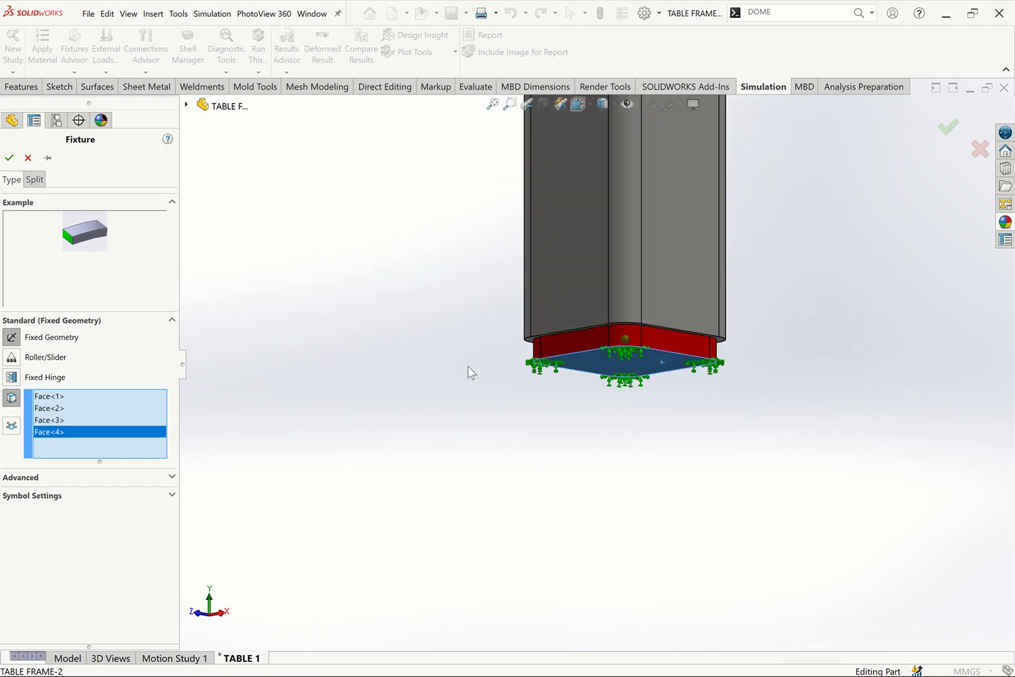
key("ctrl+7")
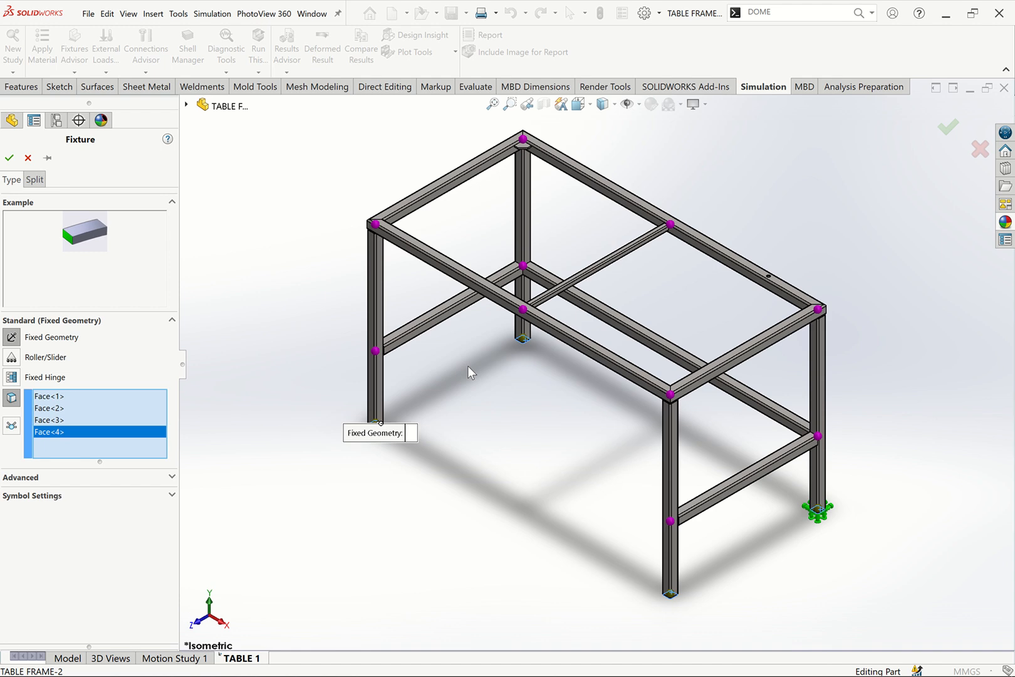
left_click(58, 483)
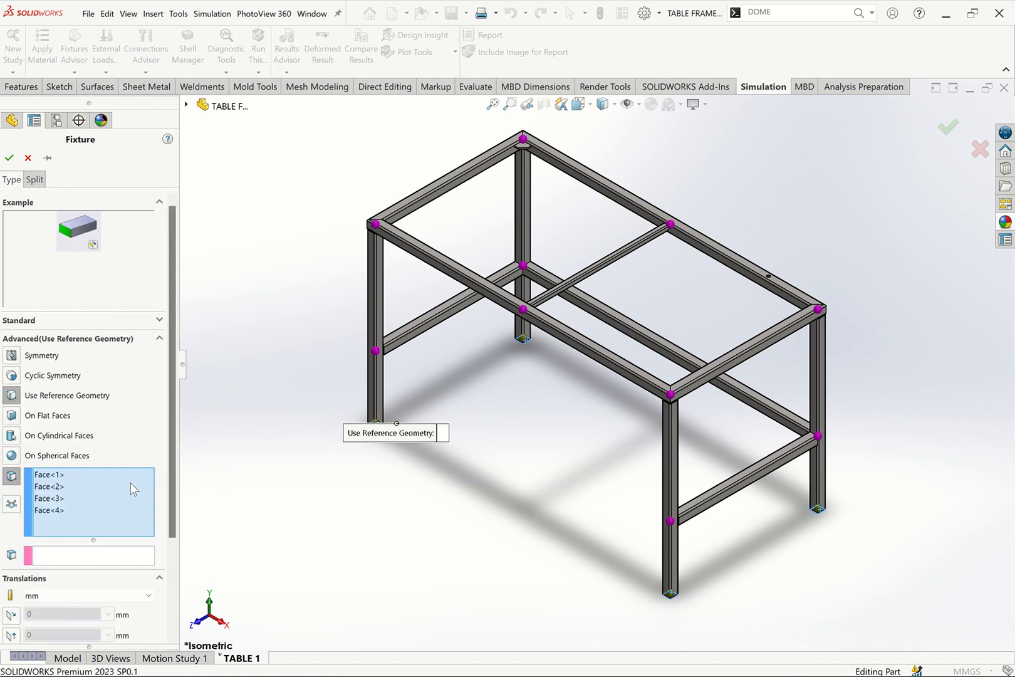
scroll(171, 471, "down", 3)
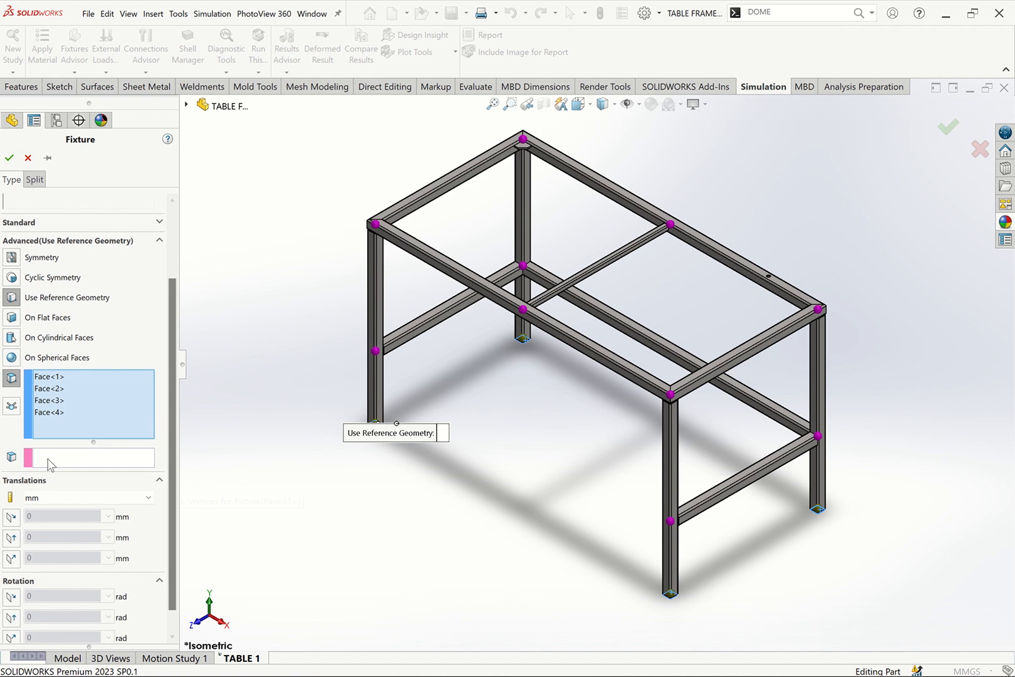
scroll(171, 471, "down", 1)
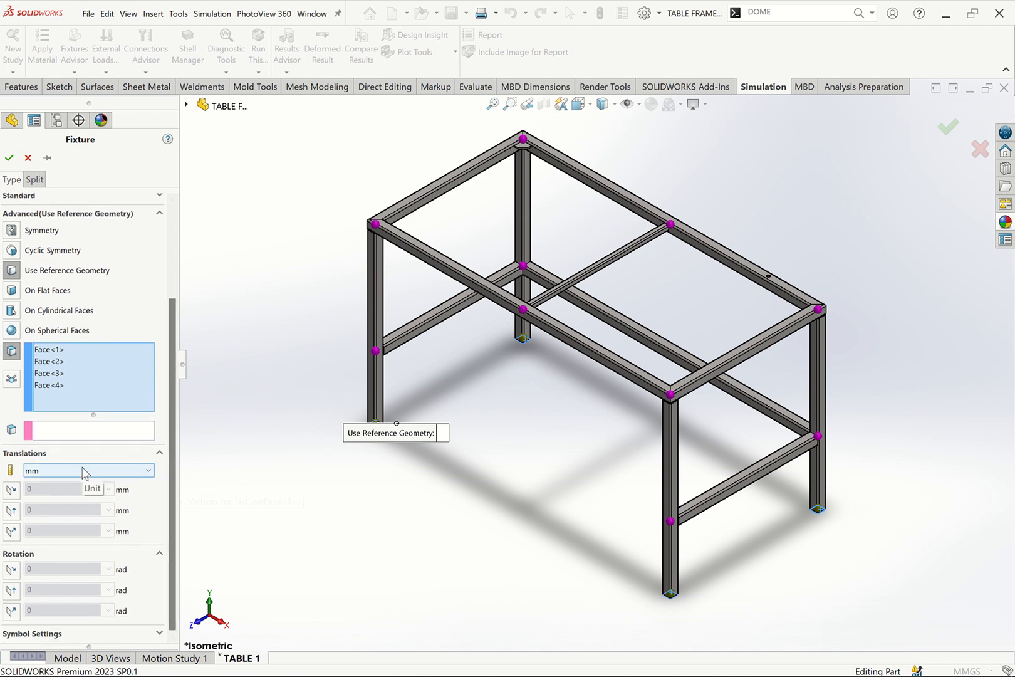
left_click(8, 159)
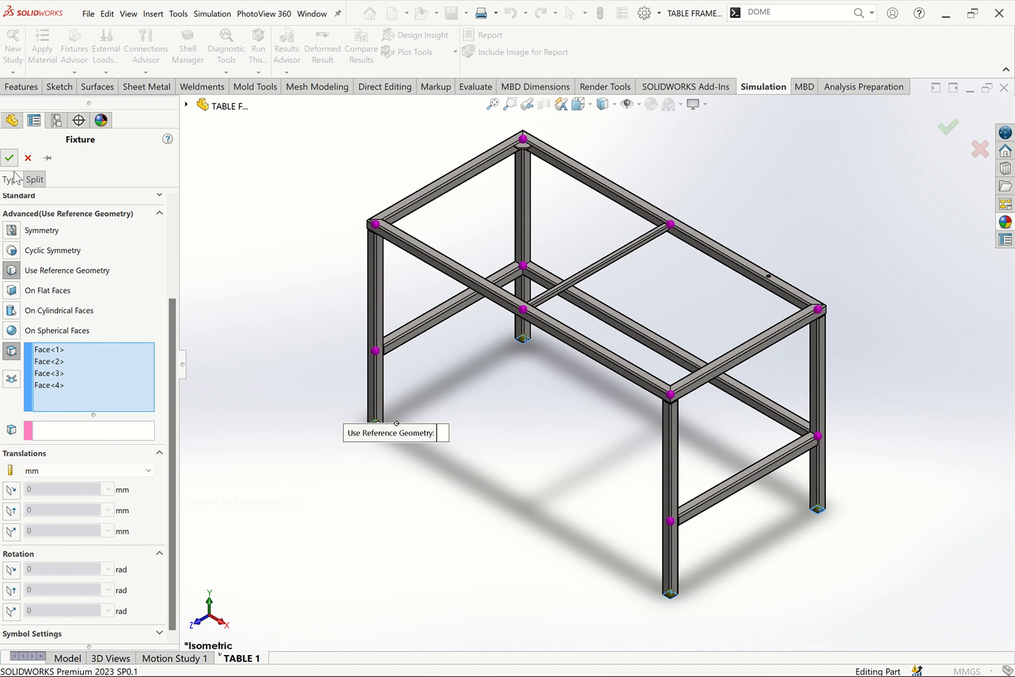
left_click(656, 286)
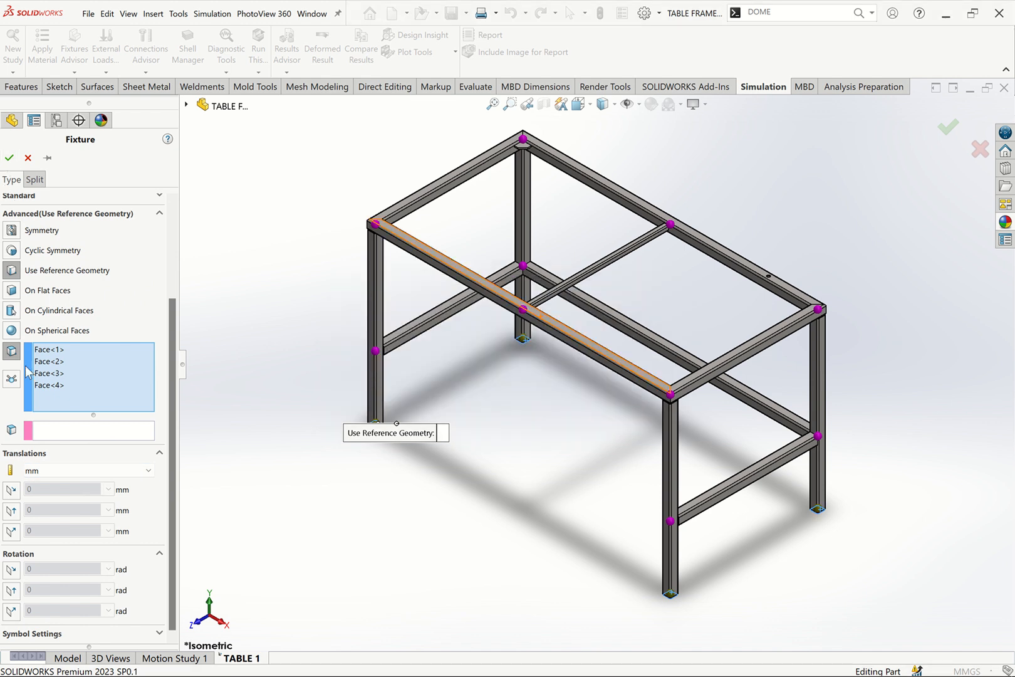
mouse_move(171, 364)
left_mouse_down()
mouse_move(173, 333)
mouse_move(169, 377)
left_mouse_up()
scroll(154, 315, "up", 5)
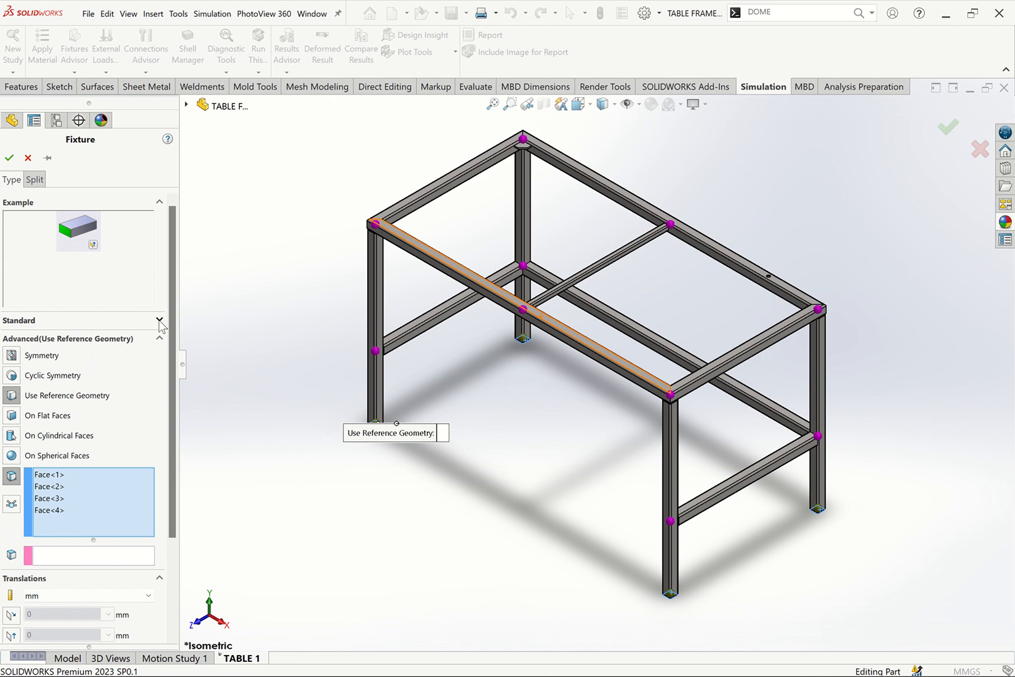
left_click(161, 339)
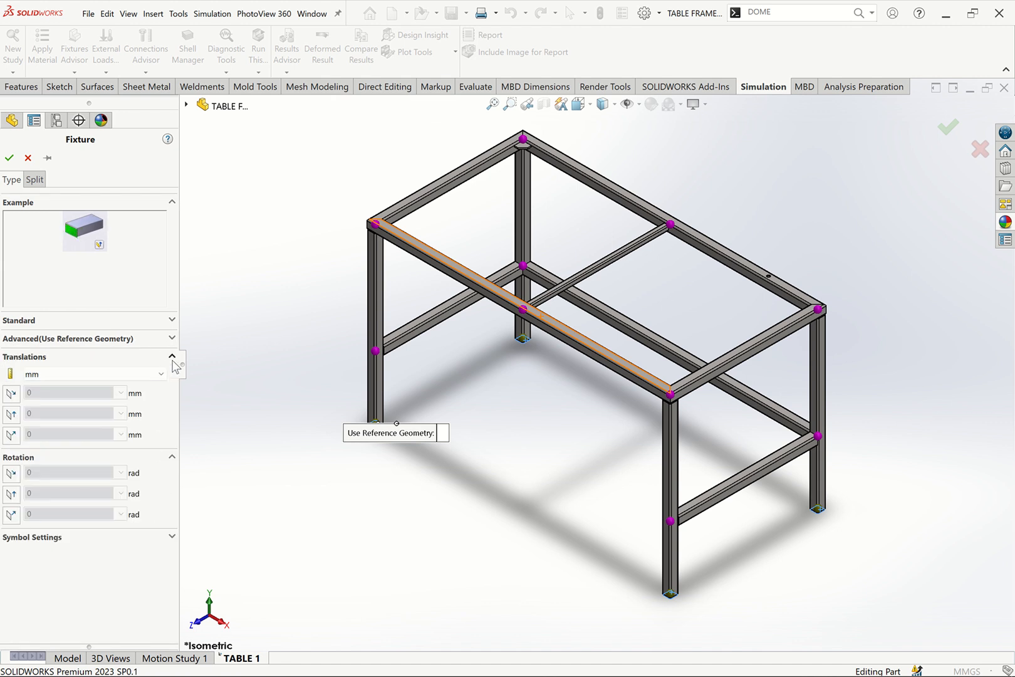
left_click(172, 356)
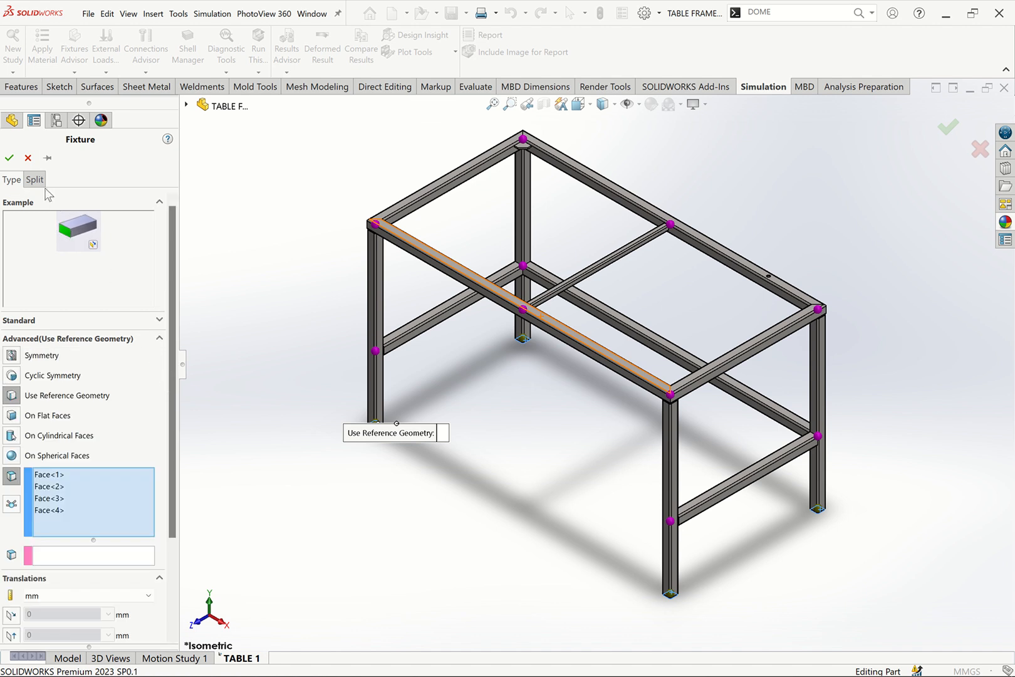
left_click(28, 158)
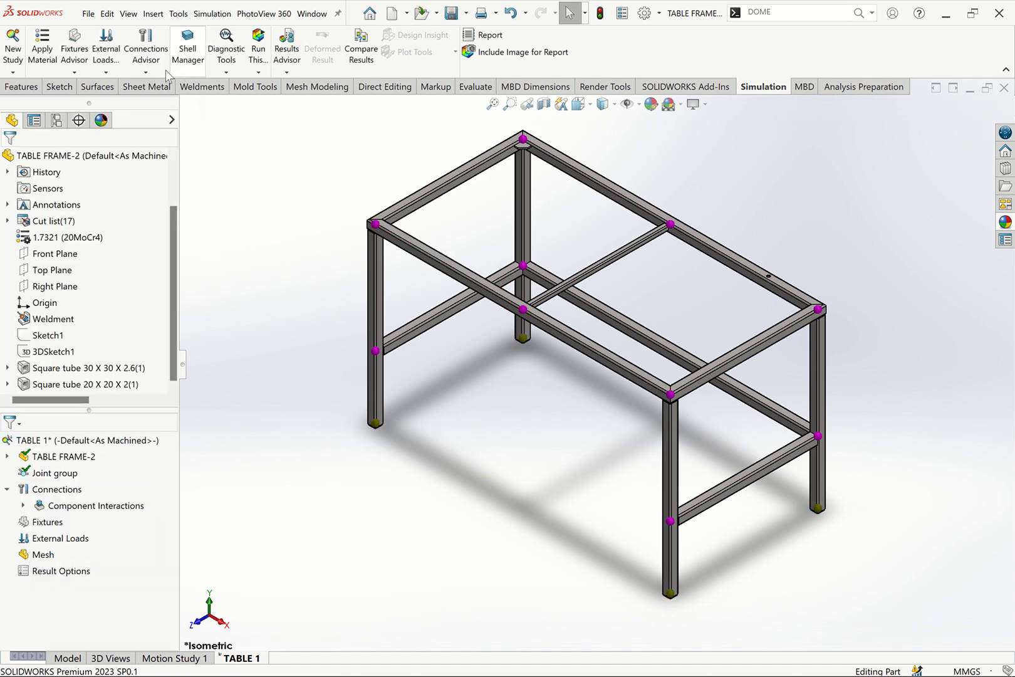
Start a new Fixed Geometry fixture and select the underside faces of the end caps on two adjacent legs.
left_click(74, 71)
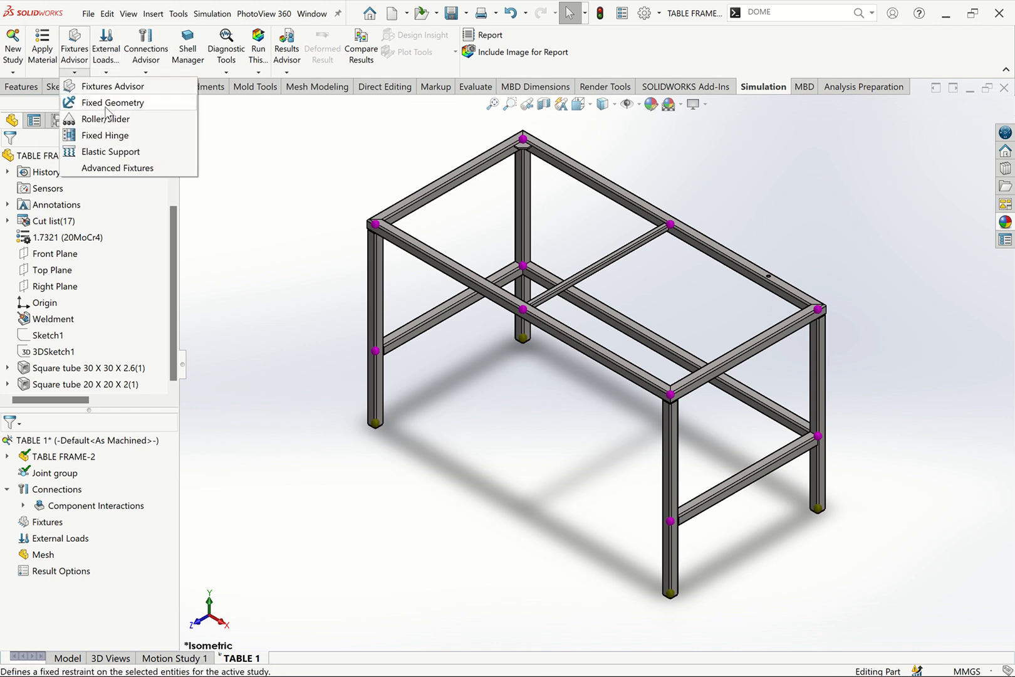
left_click(106, 109)
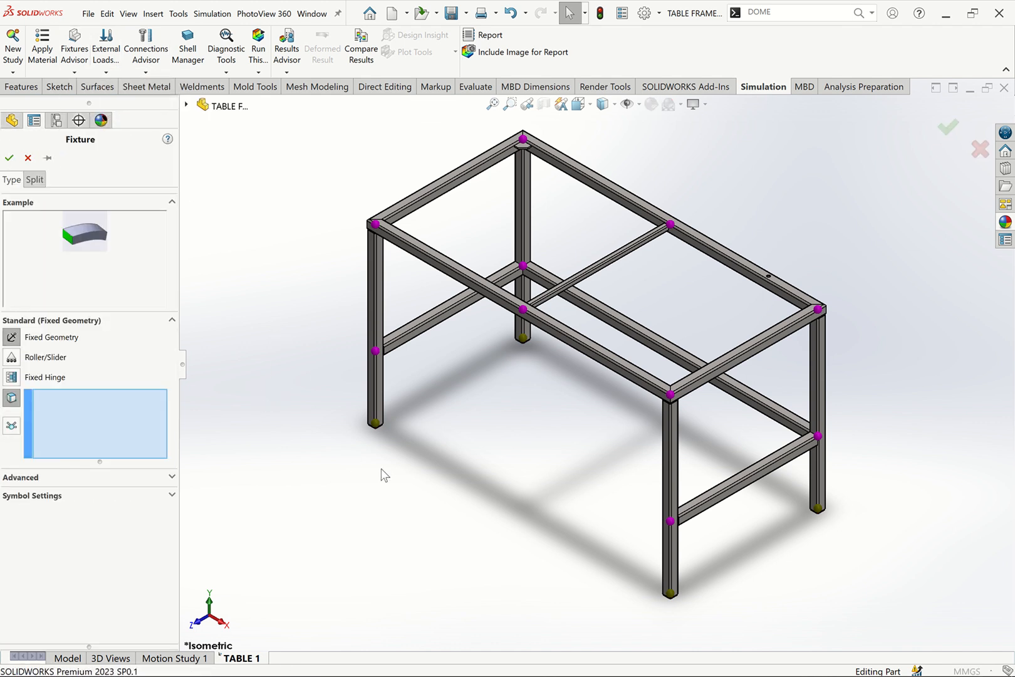
scroll(422, 469, "down", 10)
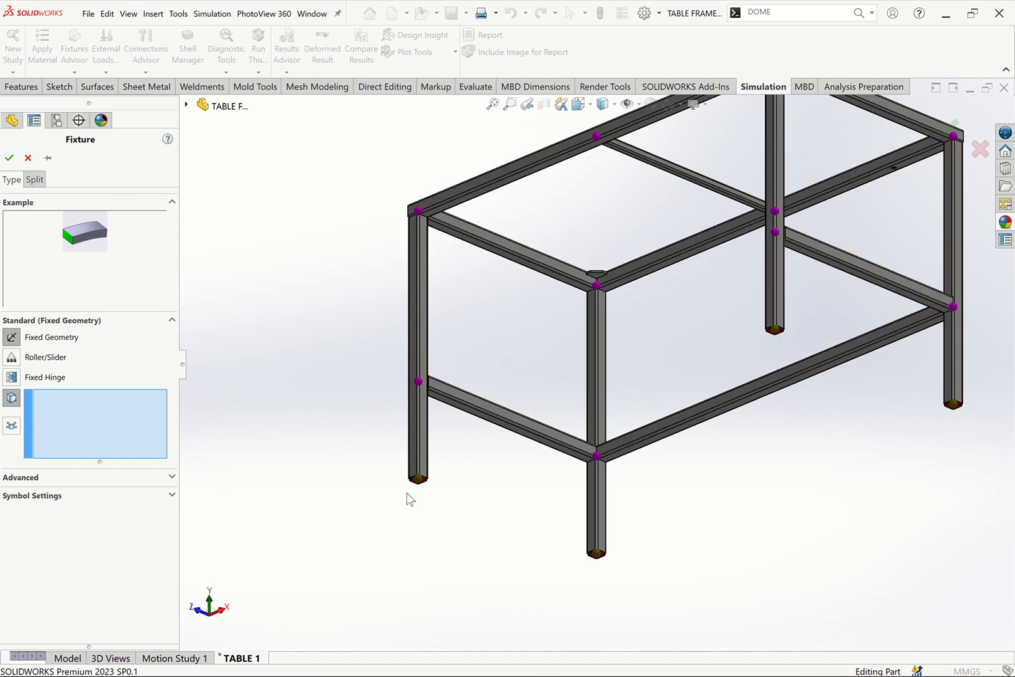
scroll(511, 422, "down", 3)
left_click(550, 380)
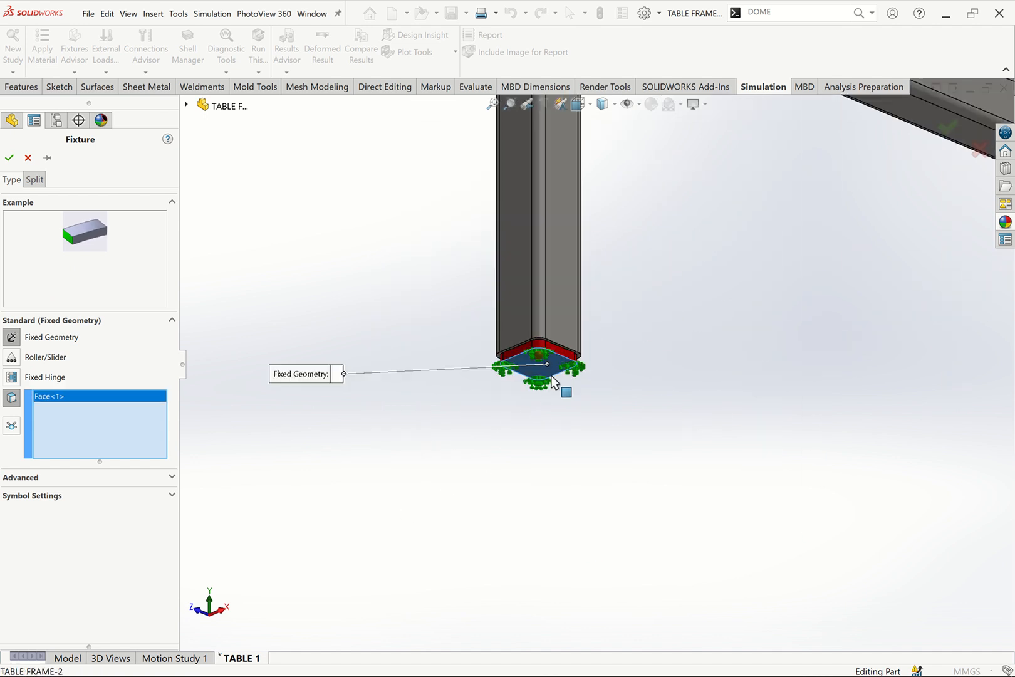
scroll(552, 388, "up", 10)
scroll(645, 398, "down", 10)
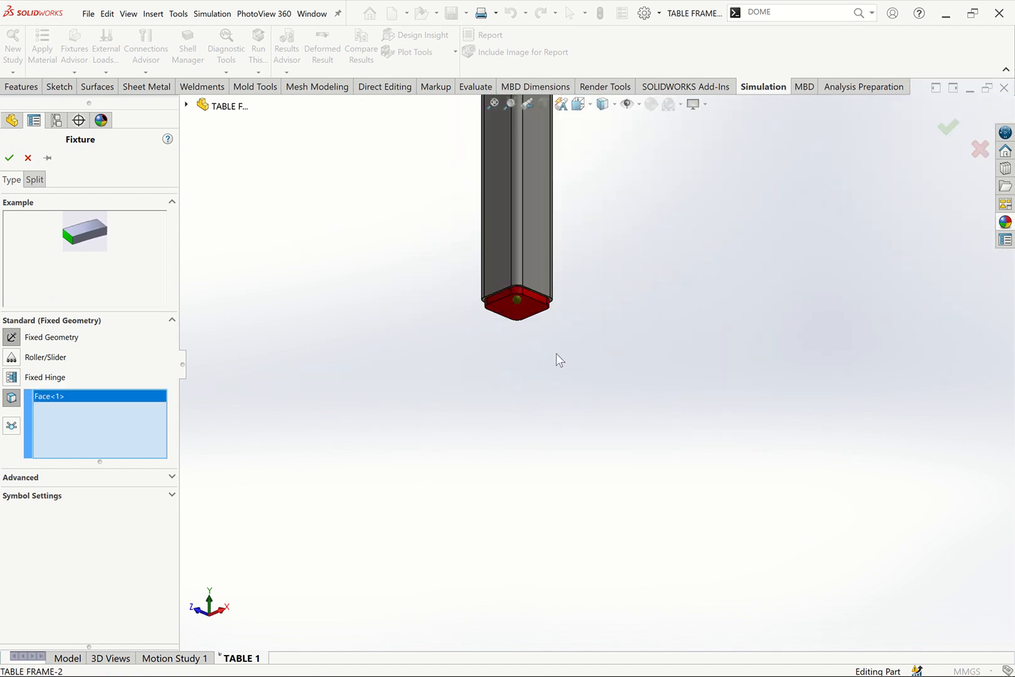
left_click(520, 308)
scroll(668, 356, "up", 10)
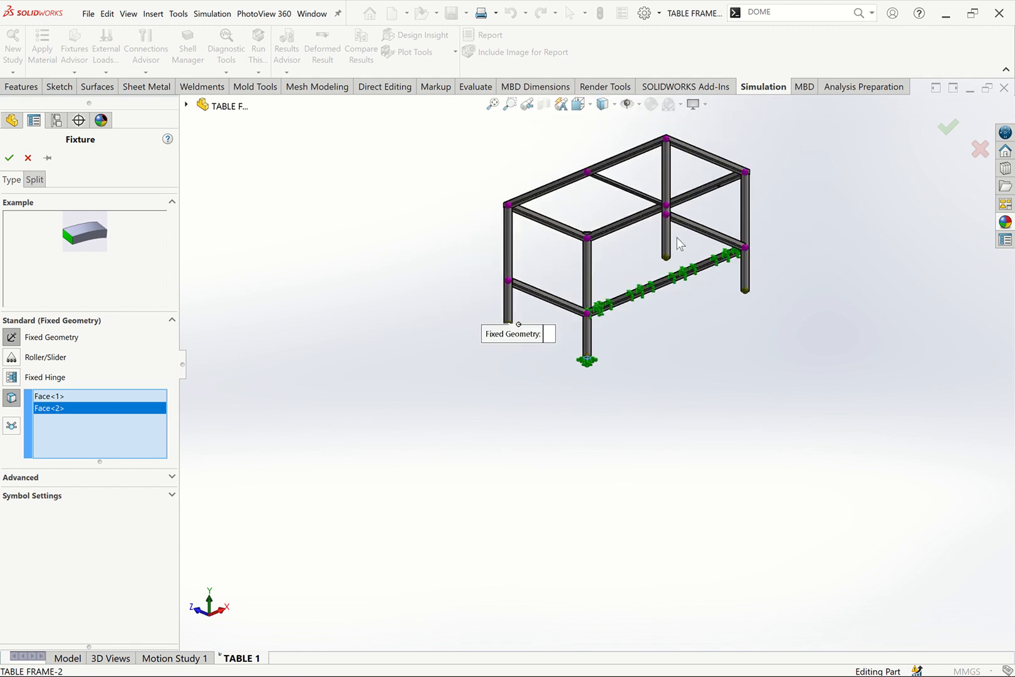
Add the underside faces of the end caps on the remaining two legs and apply the Fixed Geometry fixture.
scroll(650, 300, "down", 10)
left_click(511, 528)
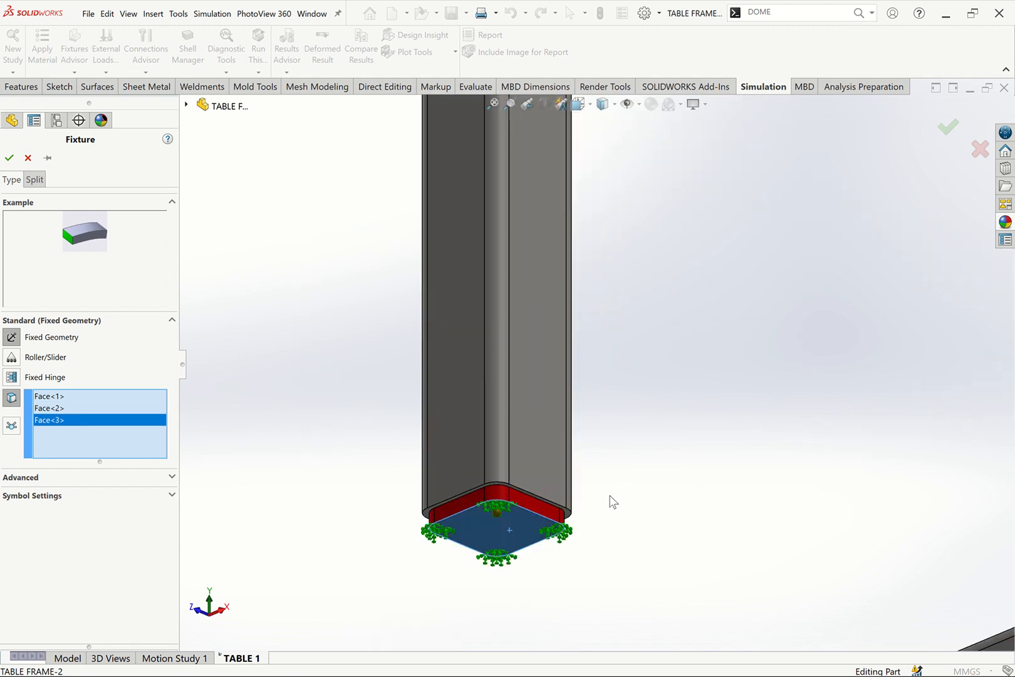
scroll(680, 442, "up", 10)
scroll(704, 411, "down", 4)
scroll(704, 411, "down", 5)
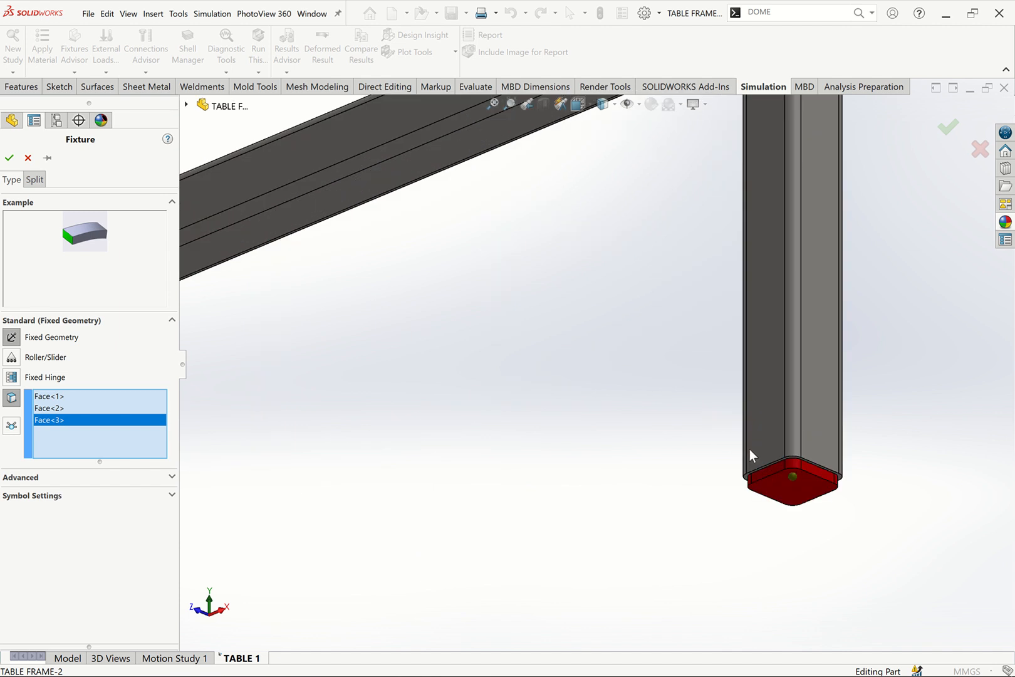
left_click(802, 498)
left_click(8, 157)
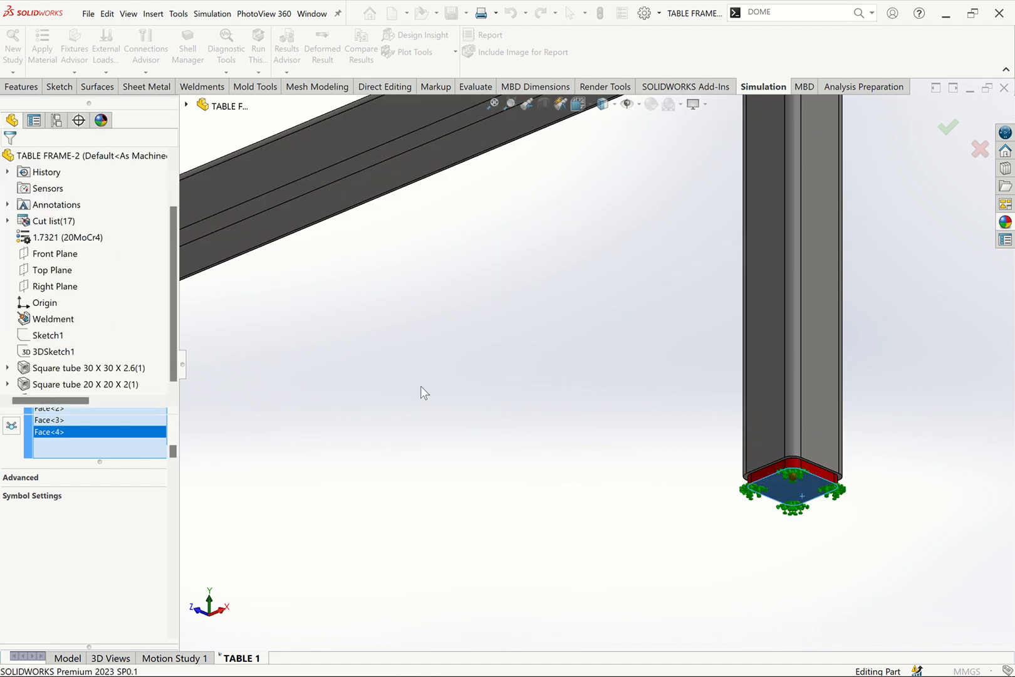
Start a Force load and select the top faces of the long front rail and both short upper rails, plus the long rear rail's outer edge.
key("ctrl+7")
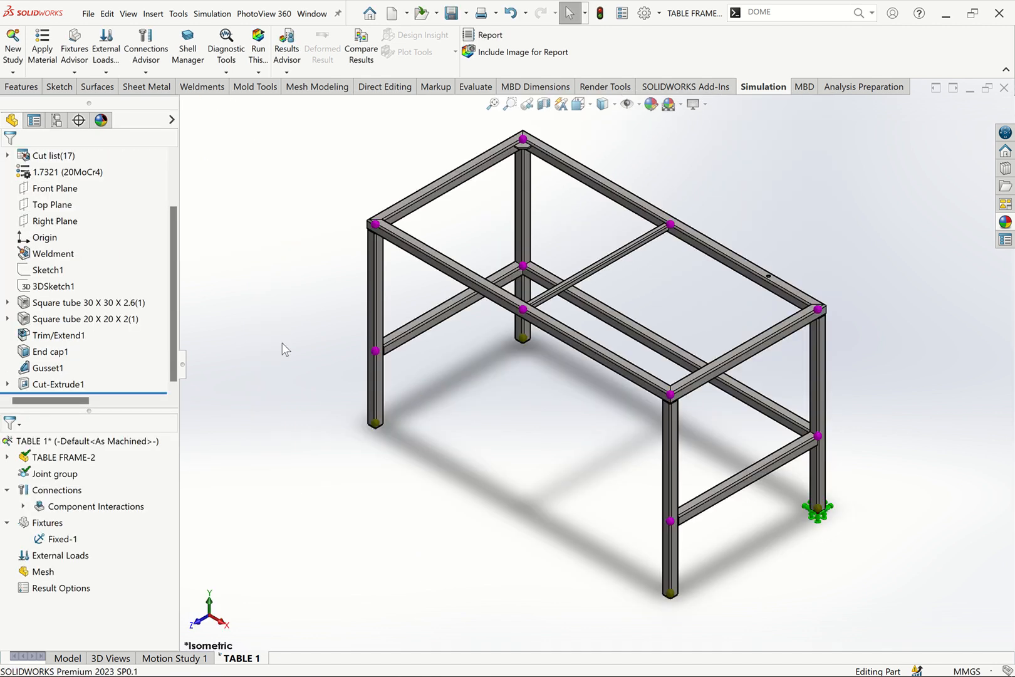
left_click(106, 70)
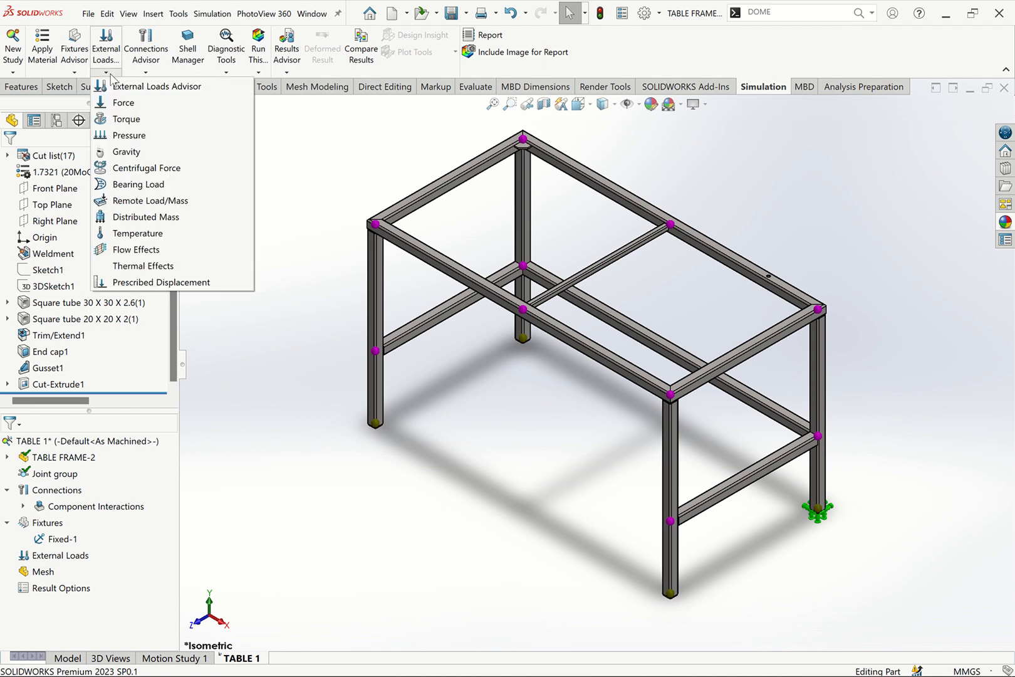
left_click(143, 103)
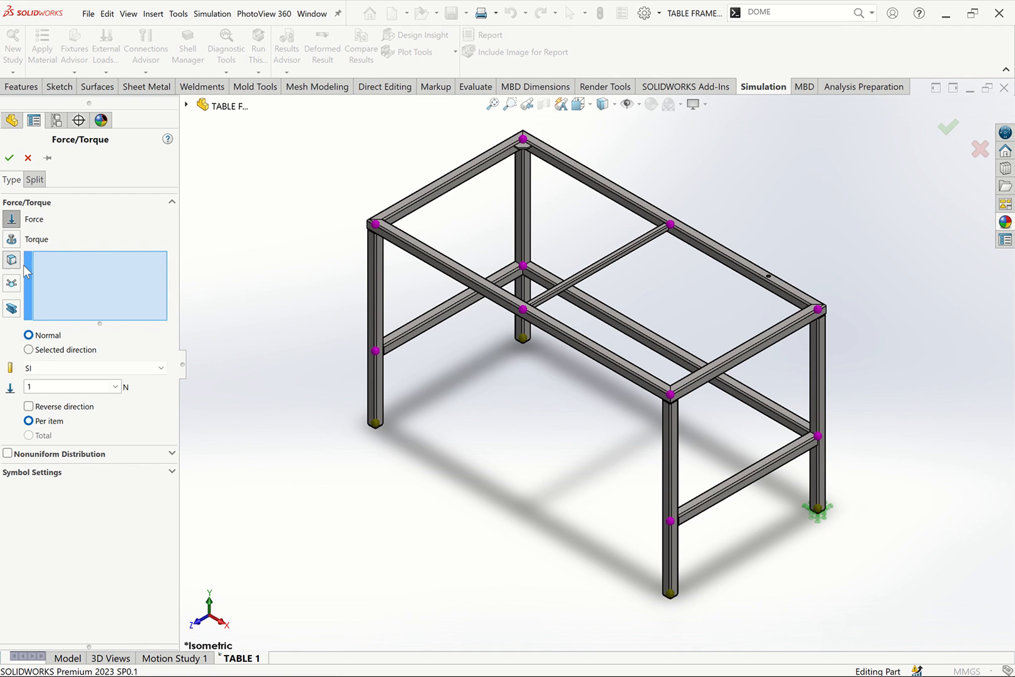
left_click(381, 229)
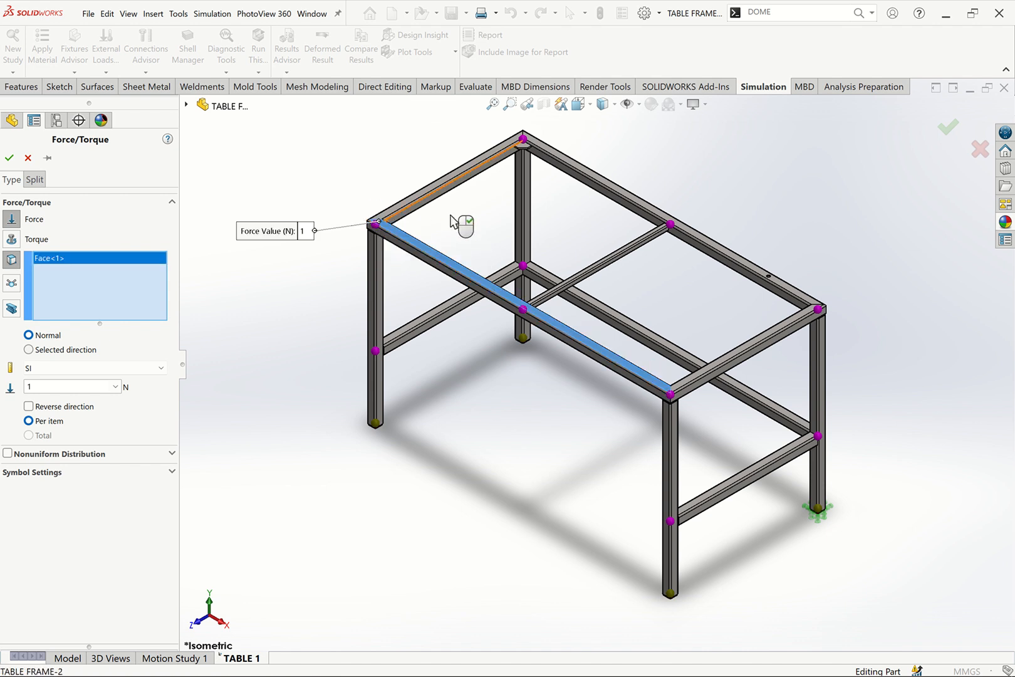
left_click(465, 168)
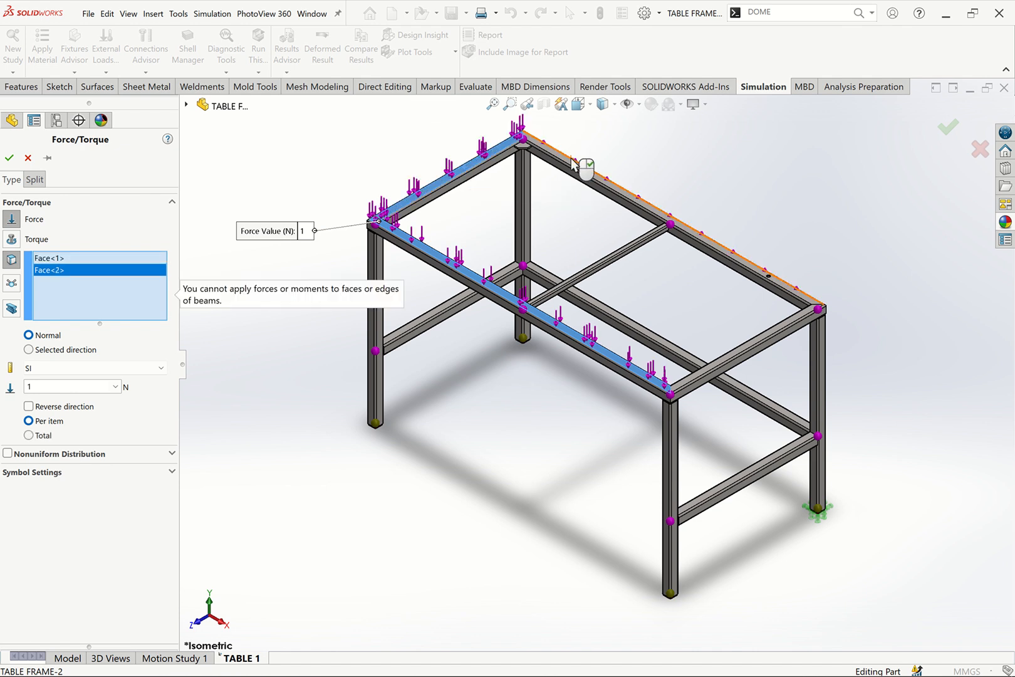
left_click(755, 257)
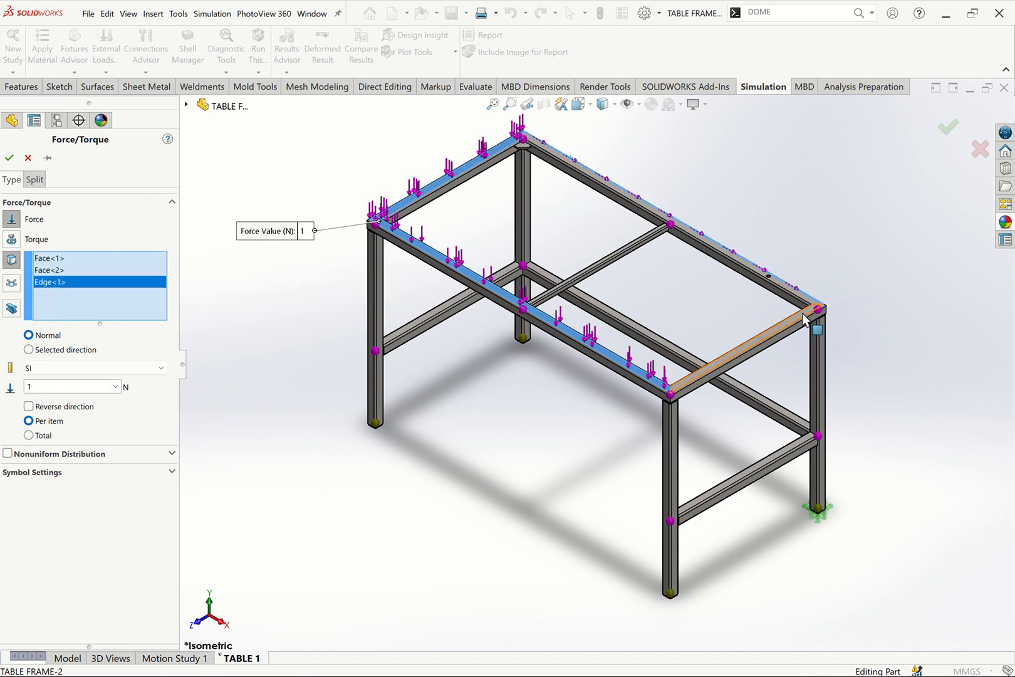
left_click(807, 321)
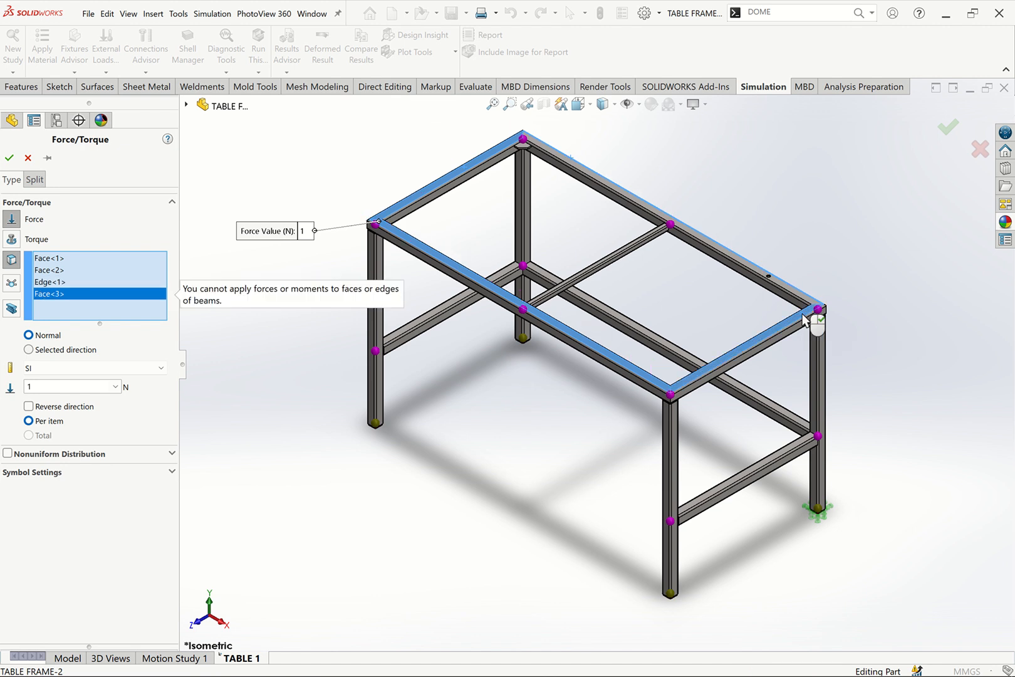
Replace the edge in the force selection with the top face of the long upper rear rail.
left_click(49, 281)
right_click(48, 282)
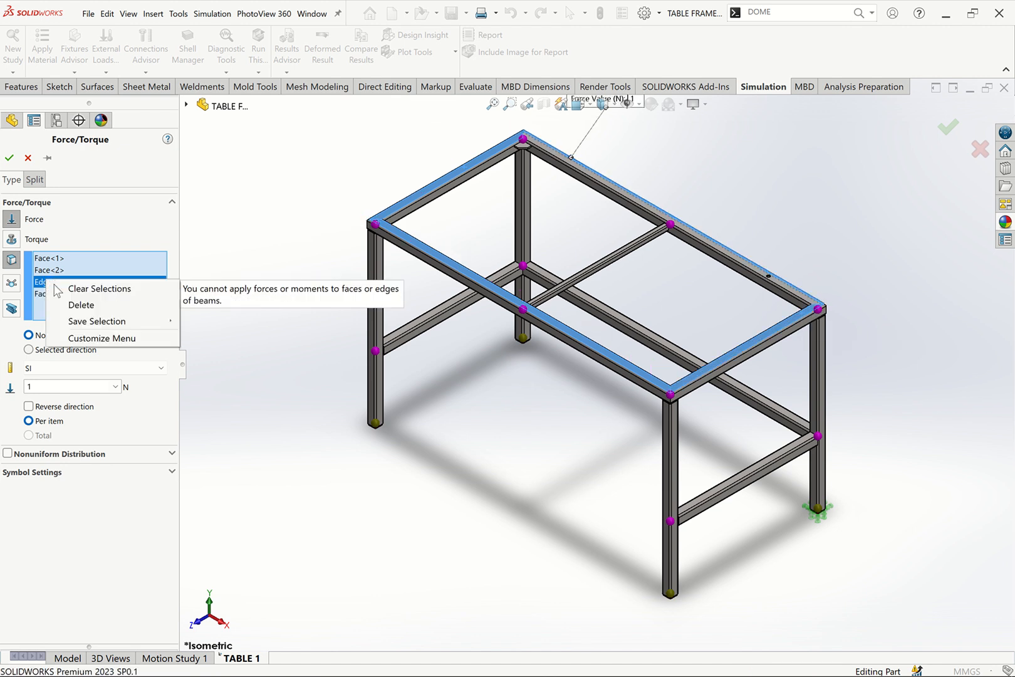
left_click(70, 305)
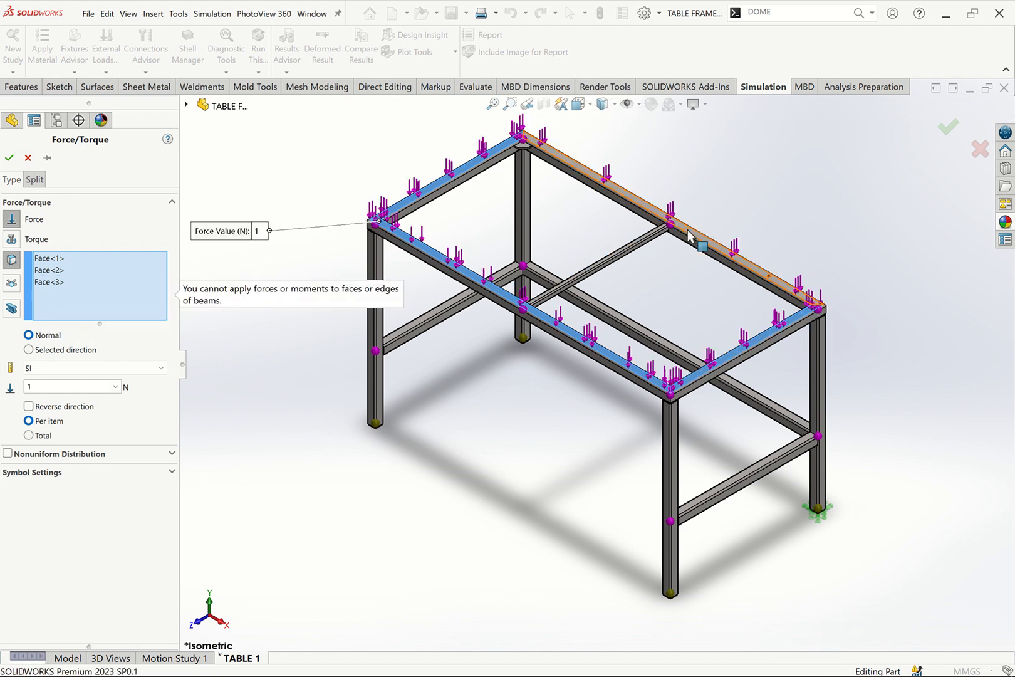
left_click(688, 235)
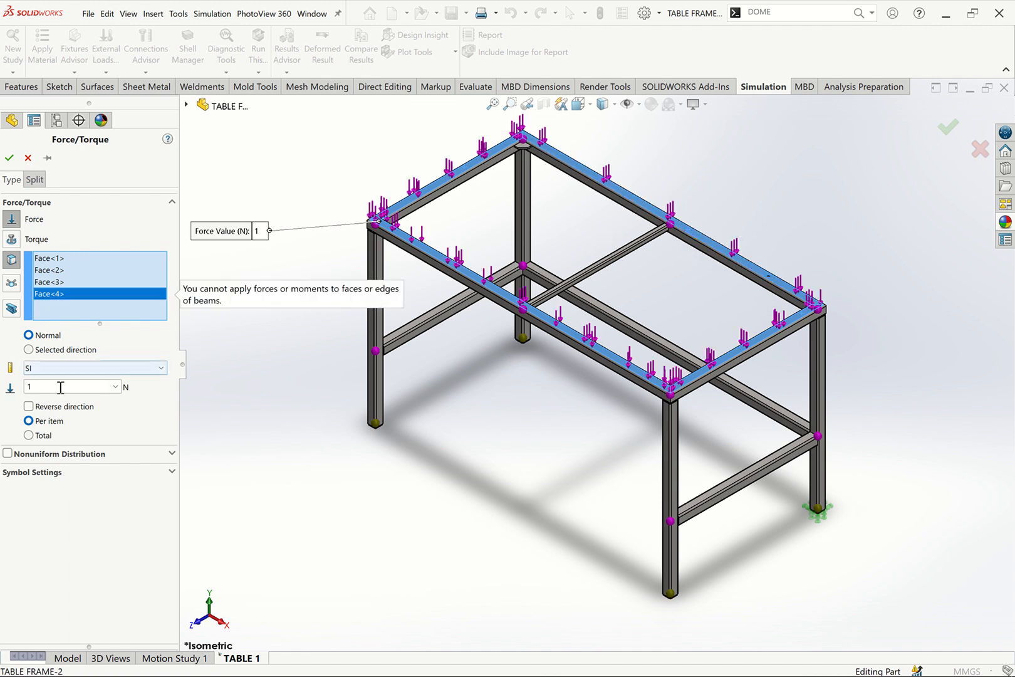
Try to apply a 5 N force per item normal to the four selected top rail faces.
left_click_drag(45, 387, 25, 389)
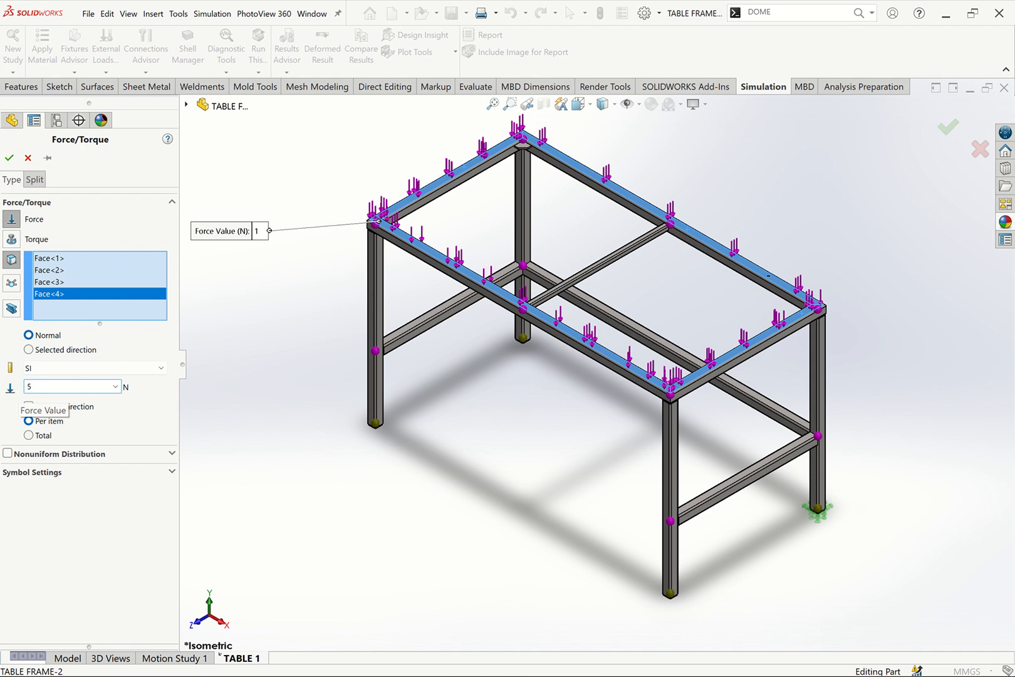
key("Return")
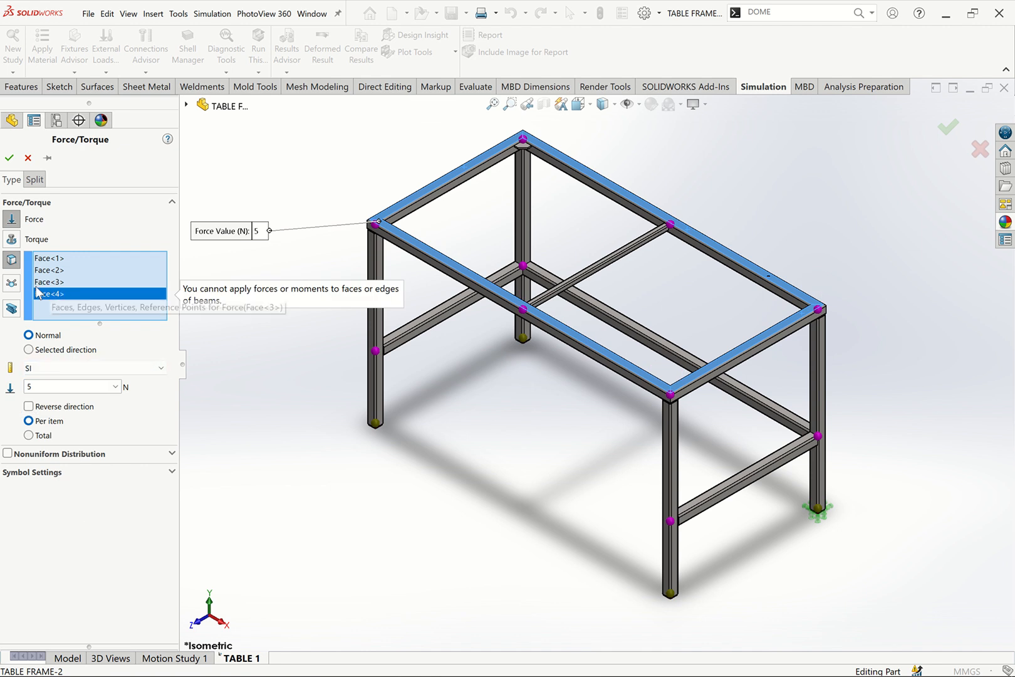
left_click(8, 157)
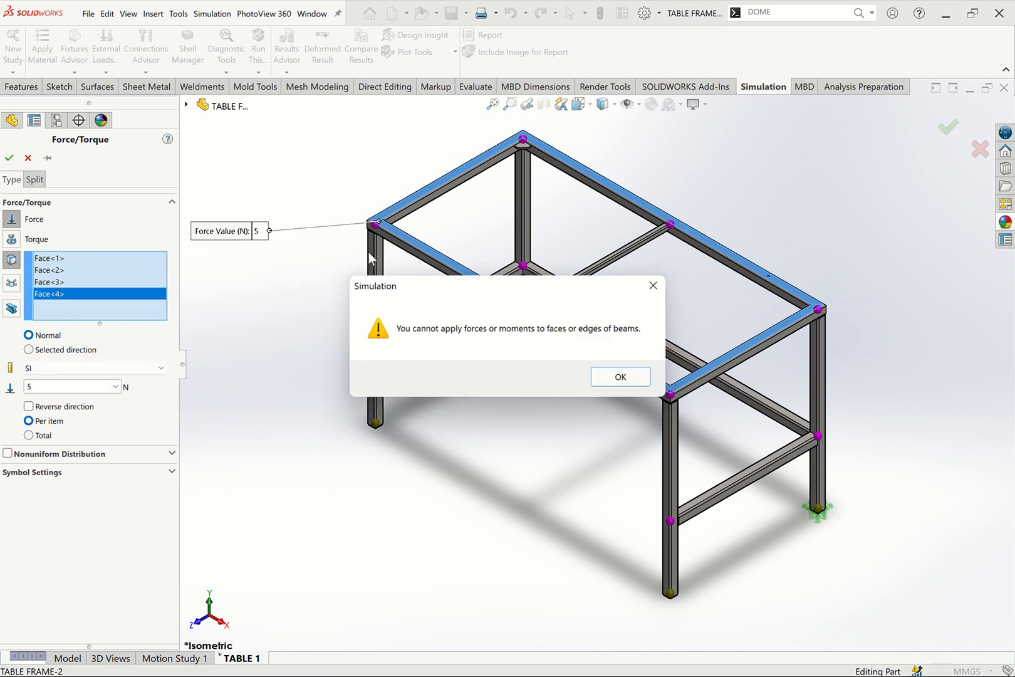
left_click(621, 377)
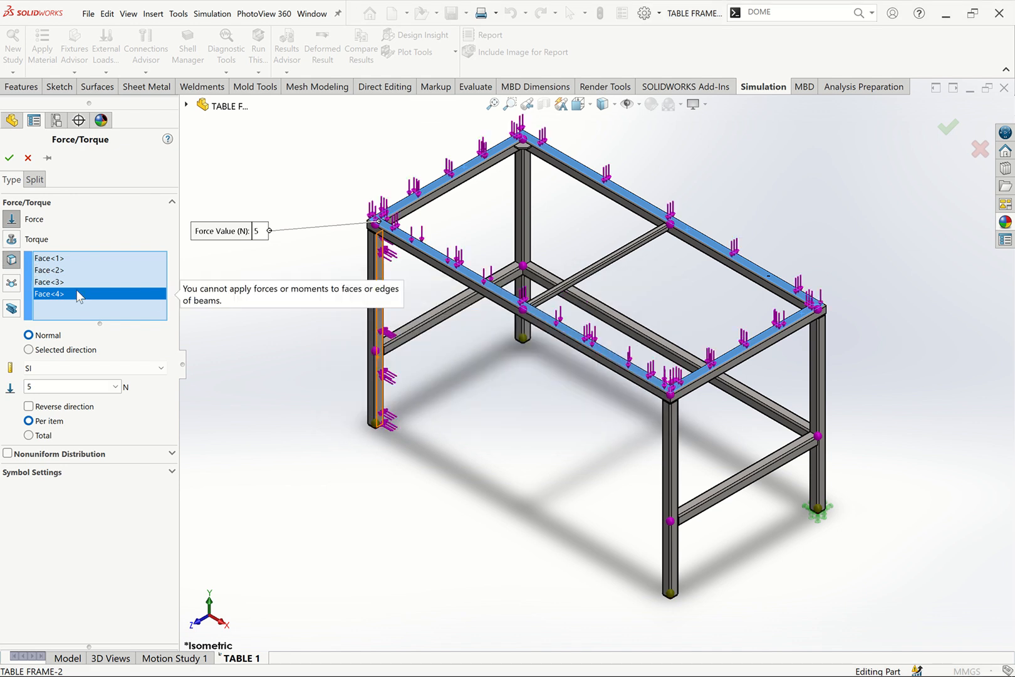
Switch the force load's selection type from faces to beam joints.
right_click(79, 294)
left_click(14, 299)
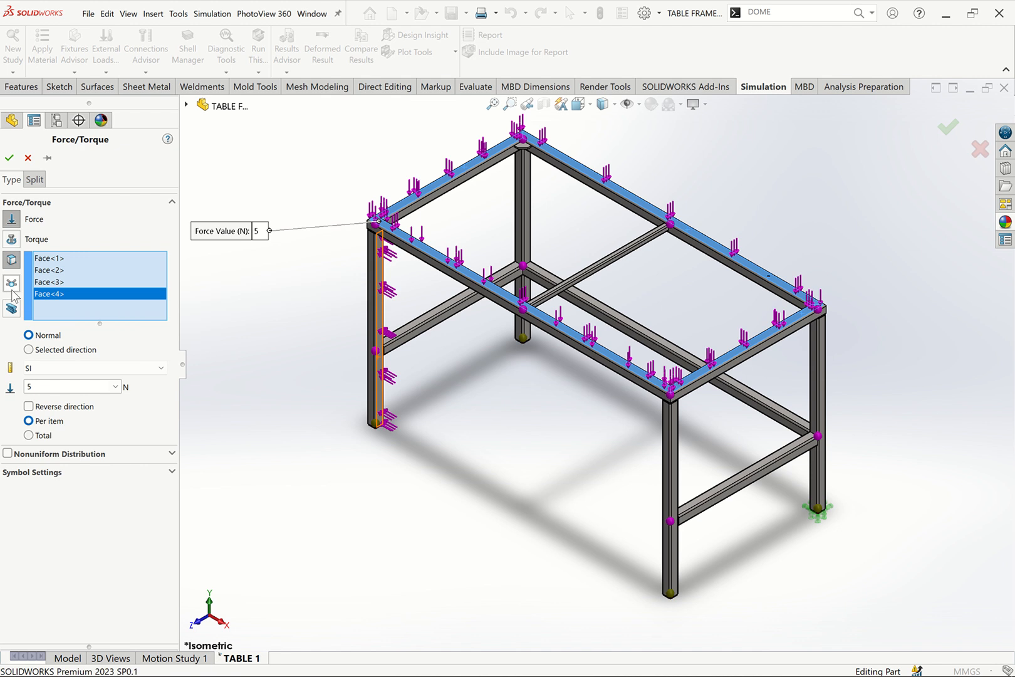
left_click(11, 285)
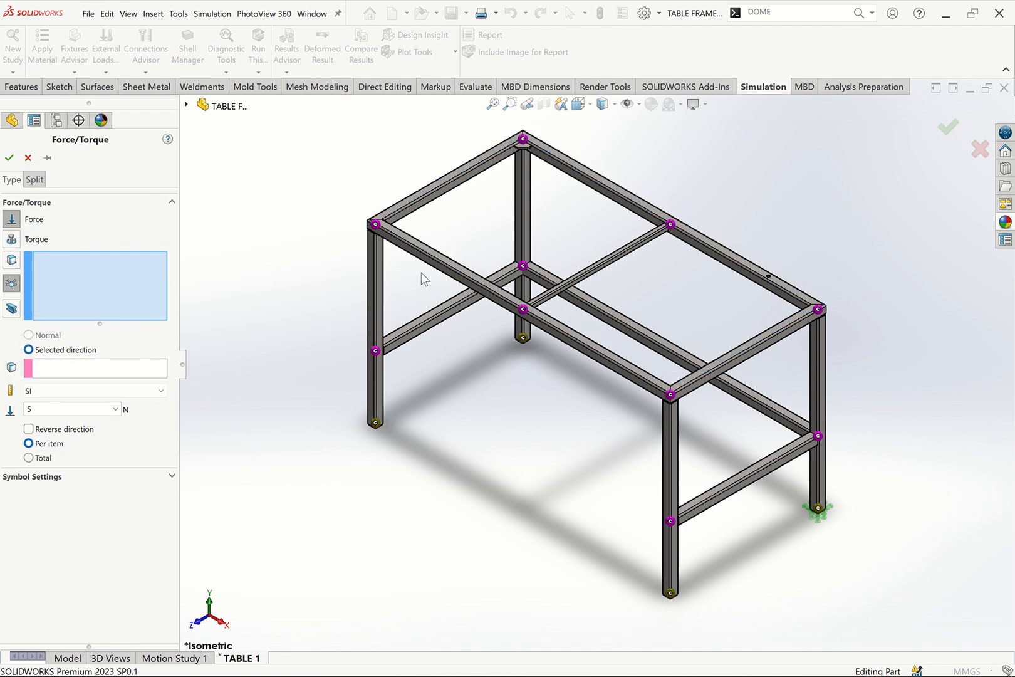
left_click(523, 138)
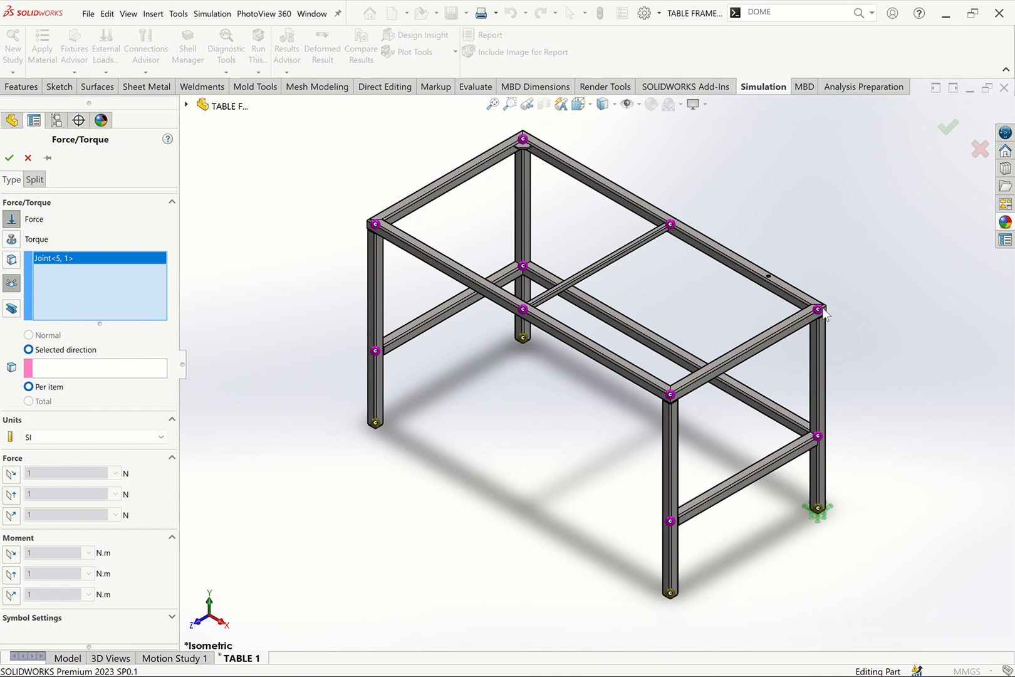
left_click(670, 396)
left_click(521, 313)
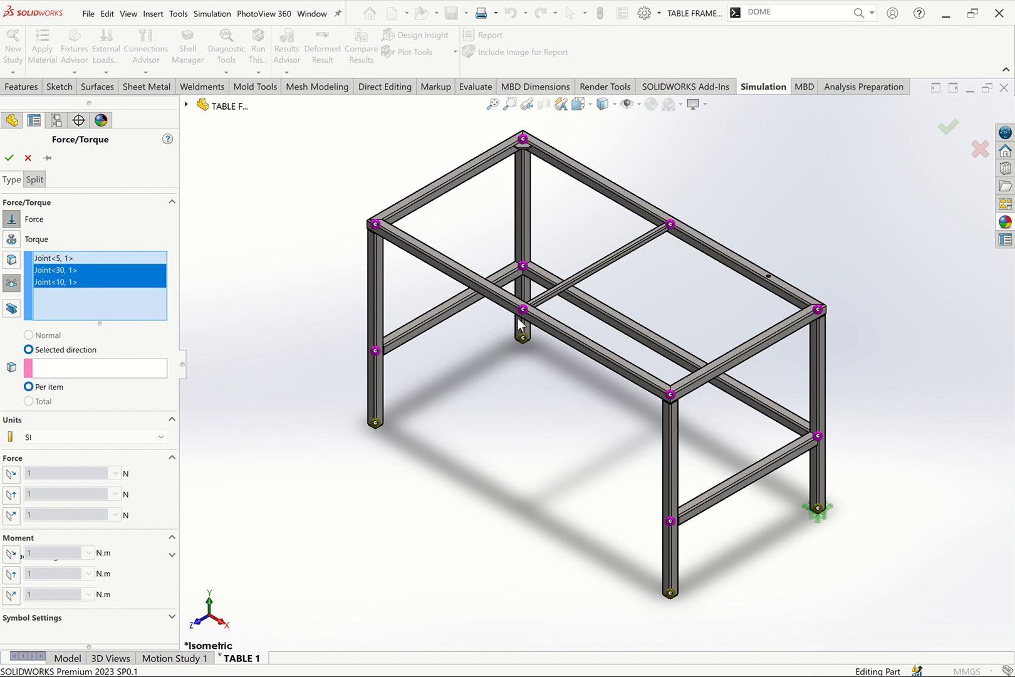
left_click(670, 224)
left_click(671, 228)
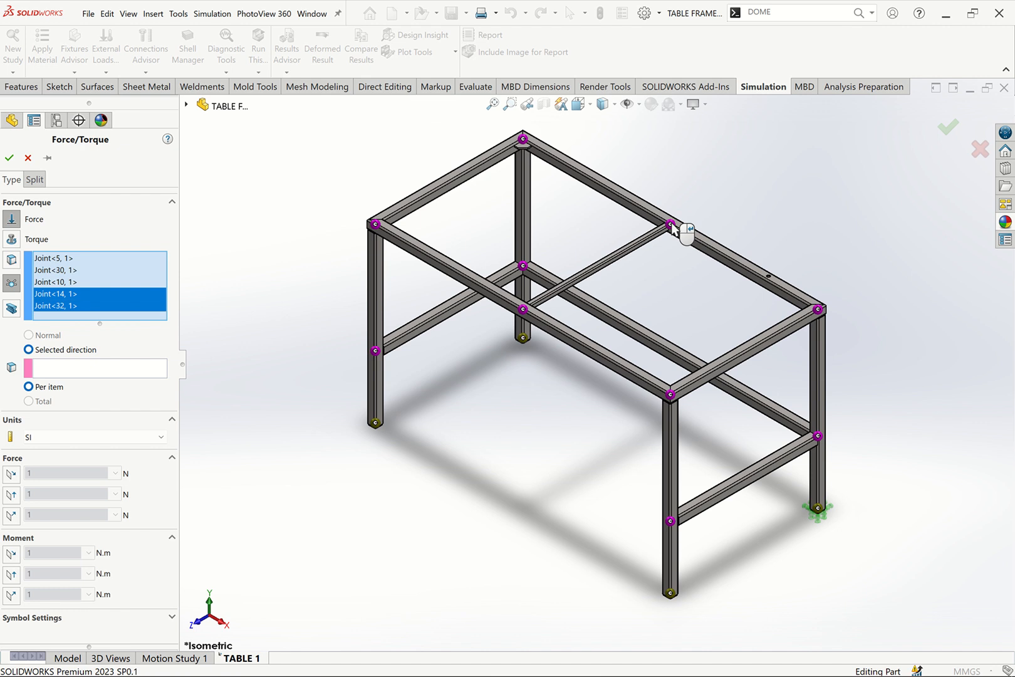
left_click(55, 259)
left_click(56, 270)
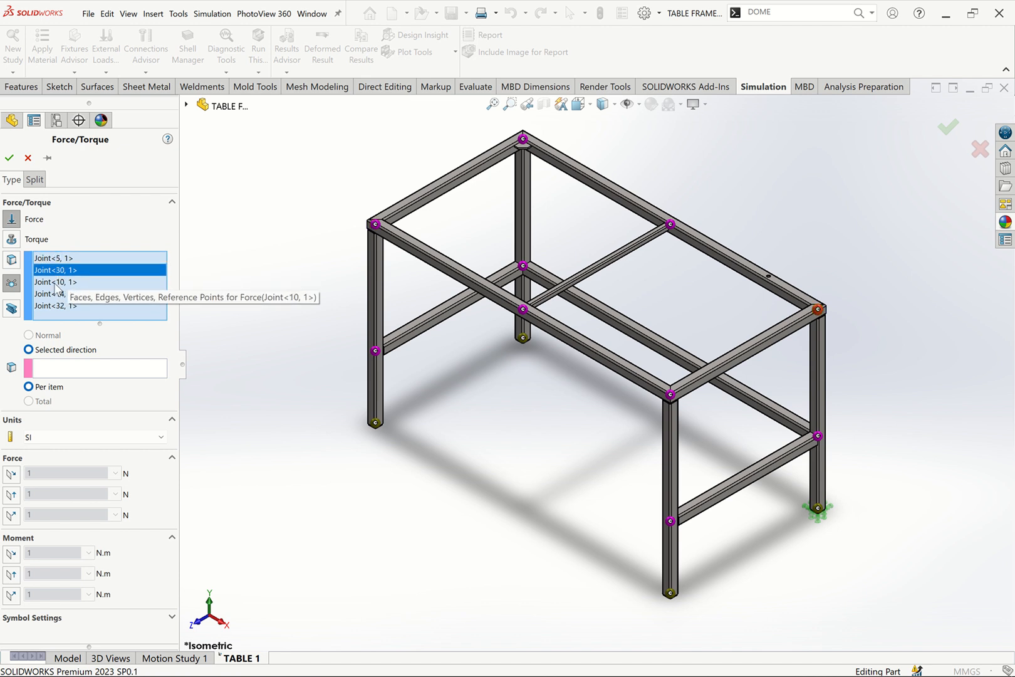
left_click(62, 306)
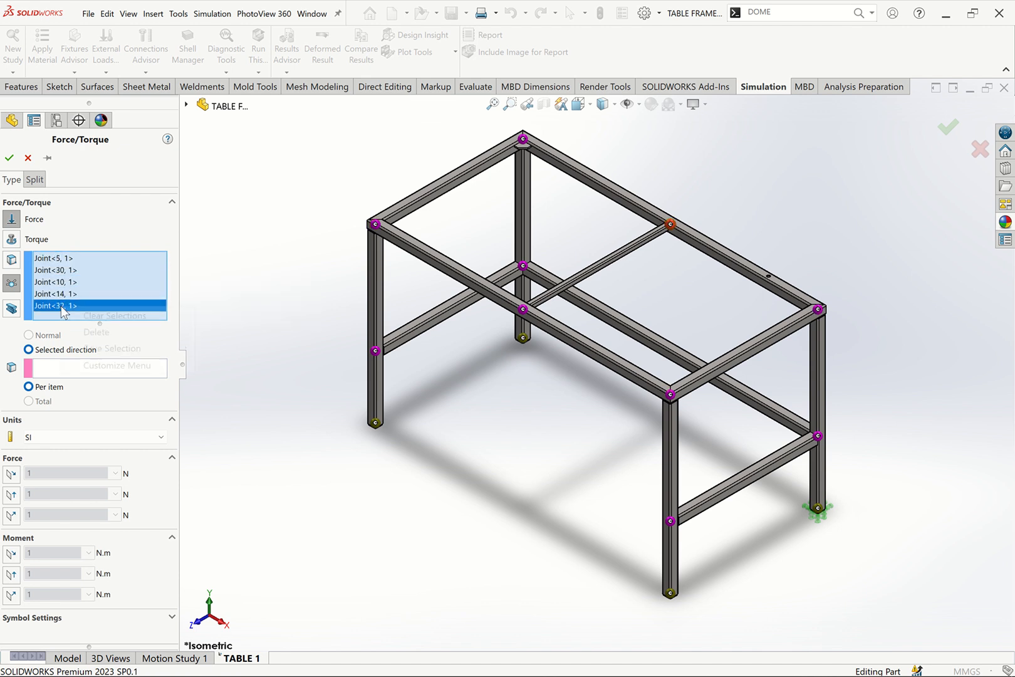
right_click(63, 307)
left_click(119, 316)
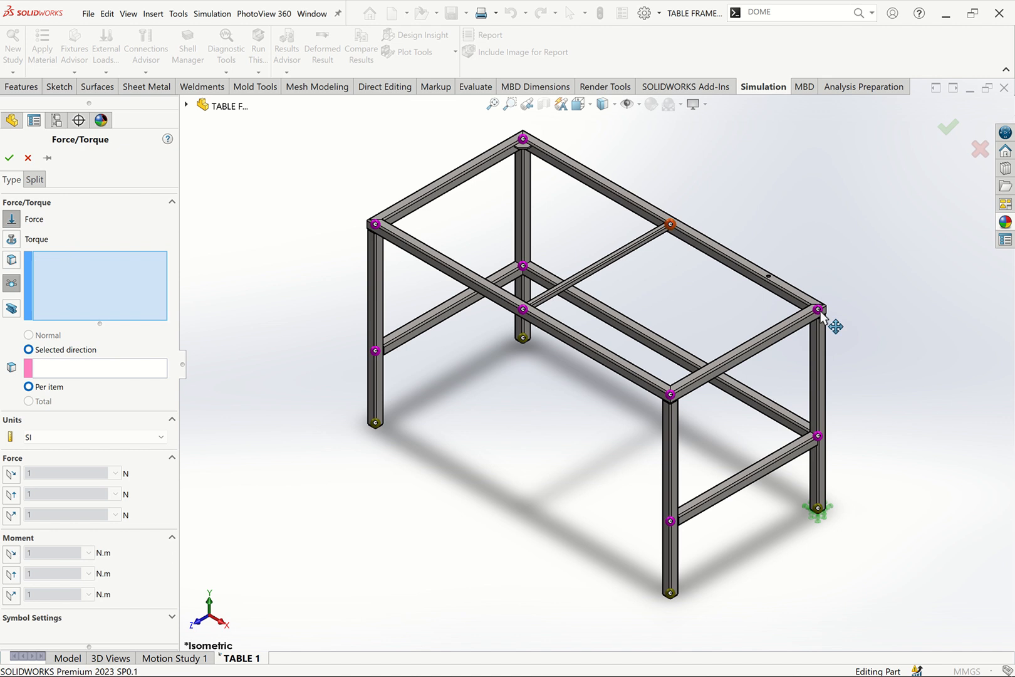
Select the four top corner joints and the mid-span joints of both long upper rails for the force.
left_click(819, 310)
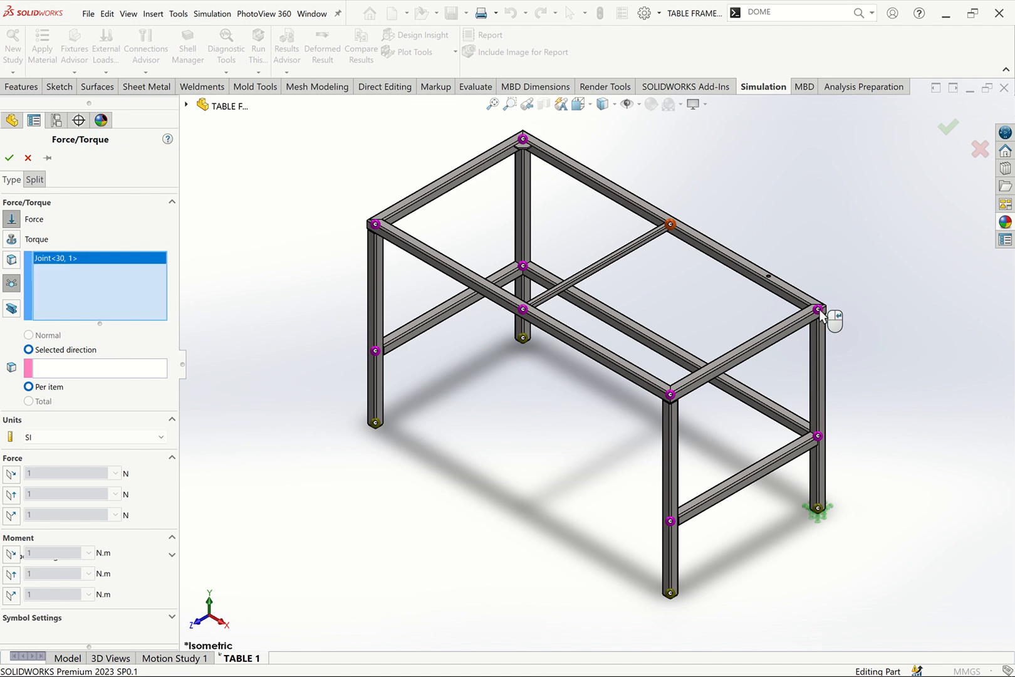
left_click(670, 395)
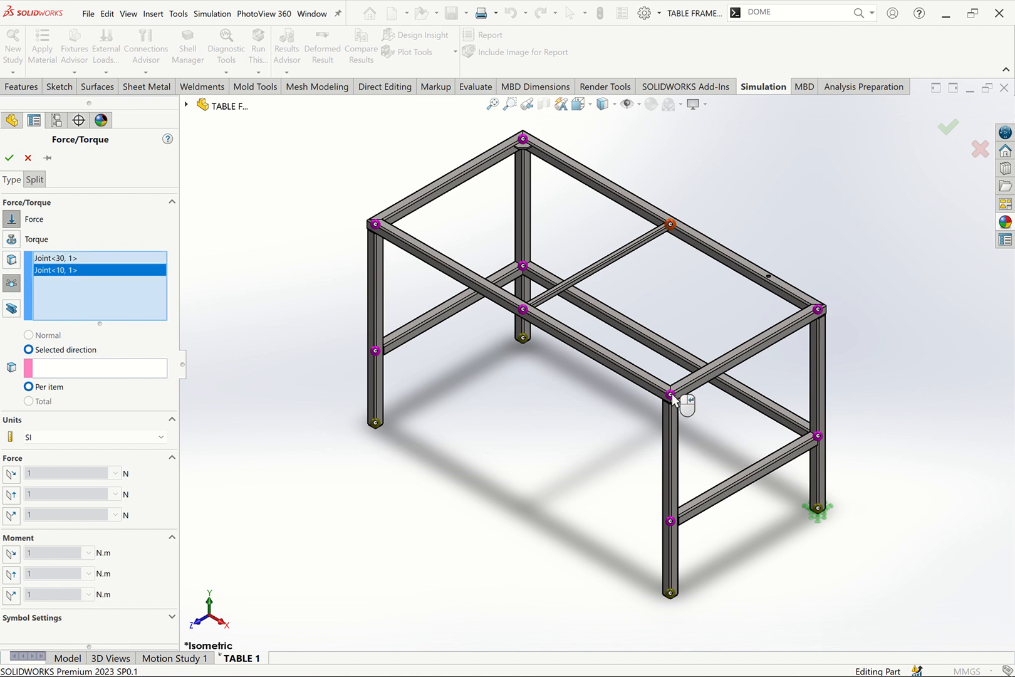
left_click(523, 310)
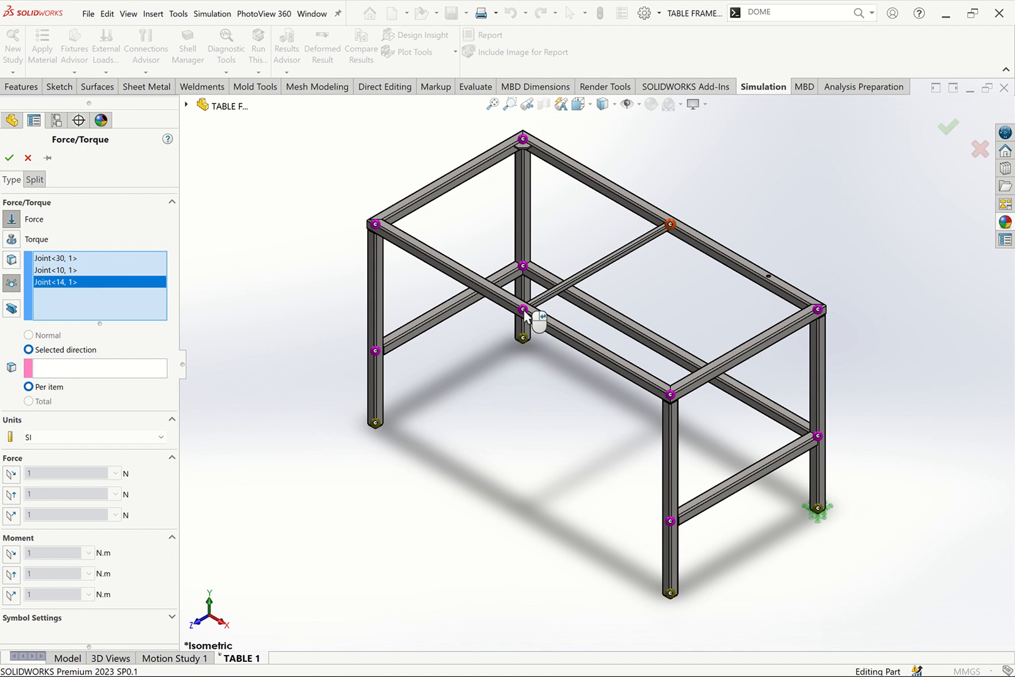
left_click(671, 225)
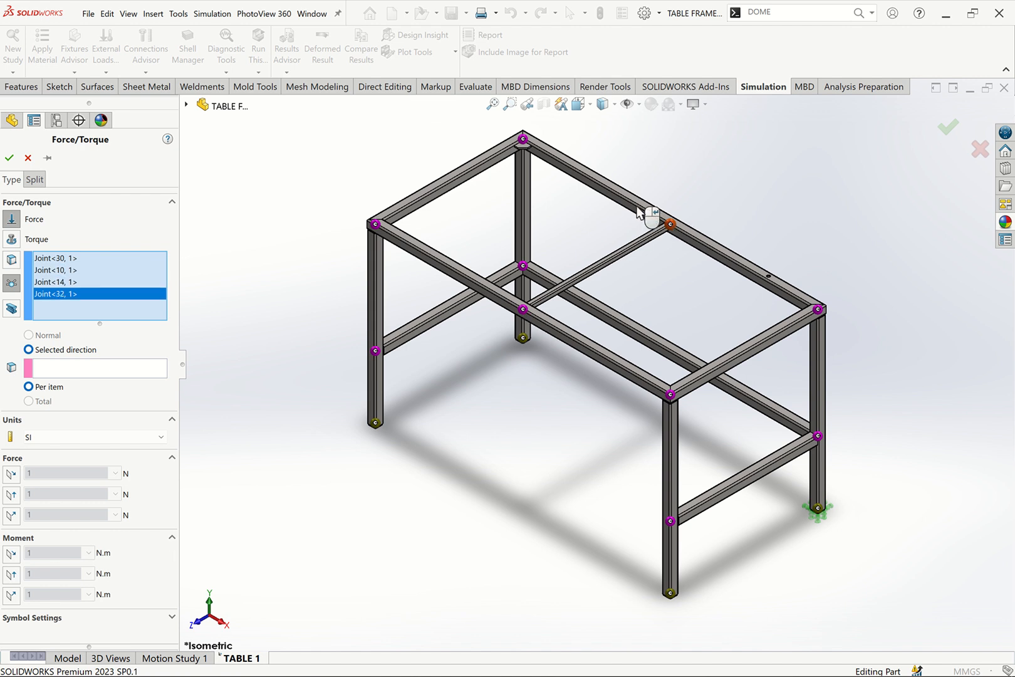
left_click(522, 138)
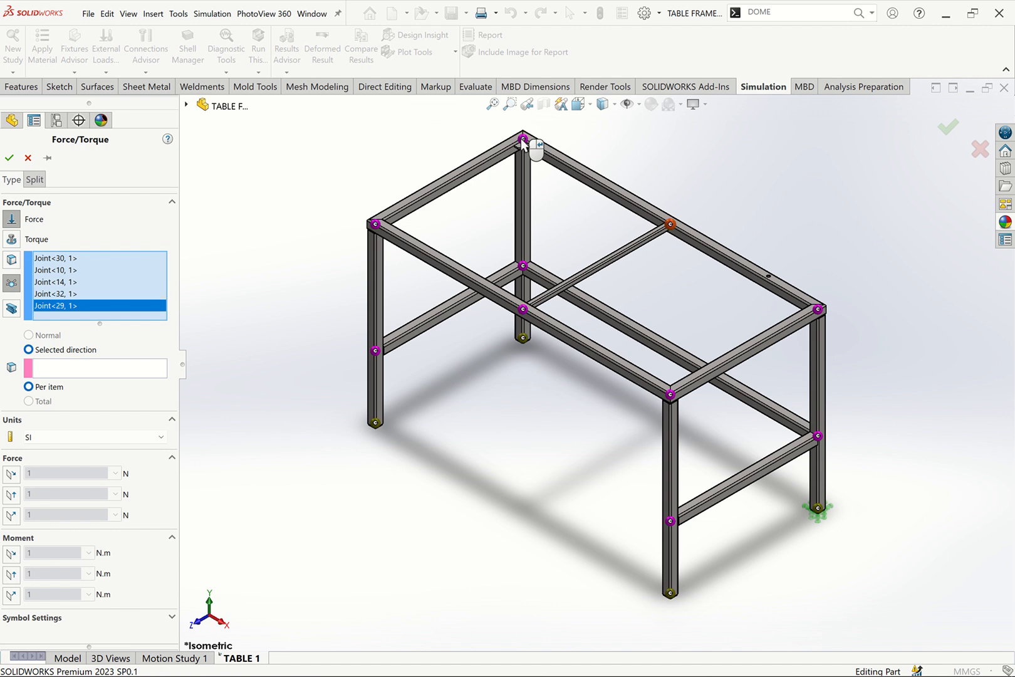
left_click(376, 224)
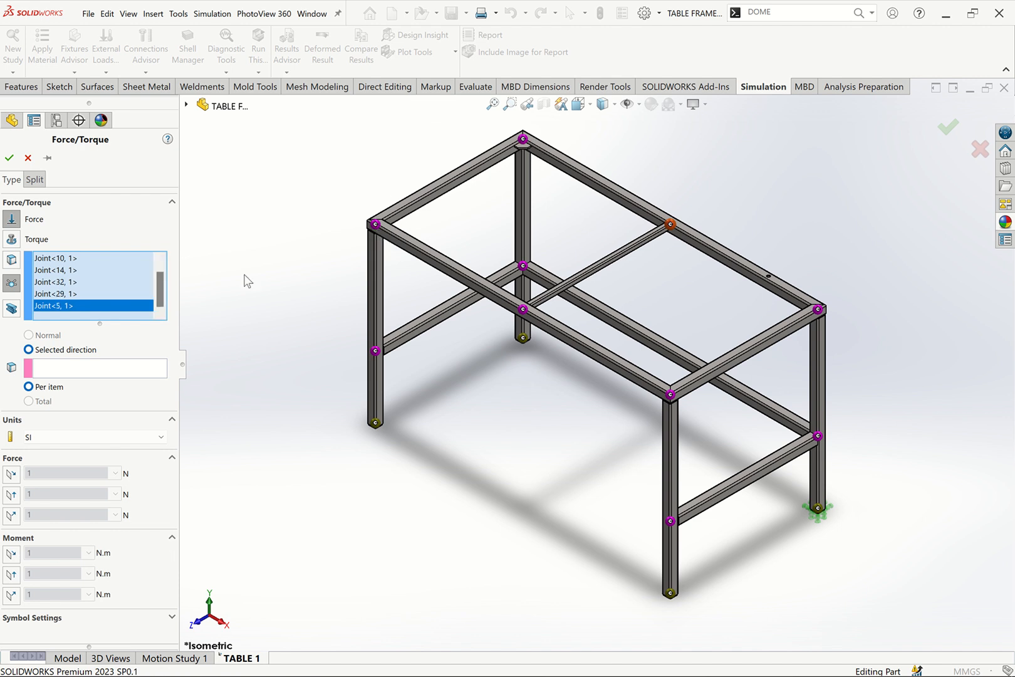
Set the Top Plane as the force's direction reference and the units to SI.
left_click(67, 370)
left_click(187, 105)
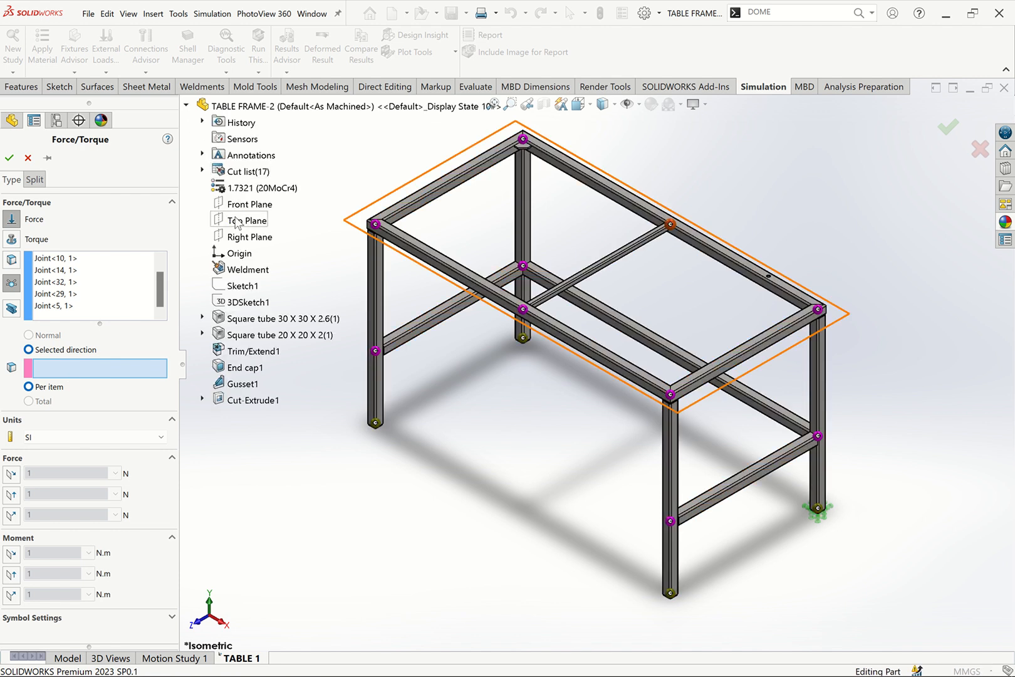
left_click(238, 220)
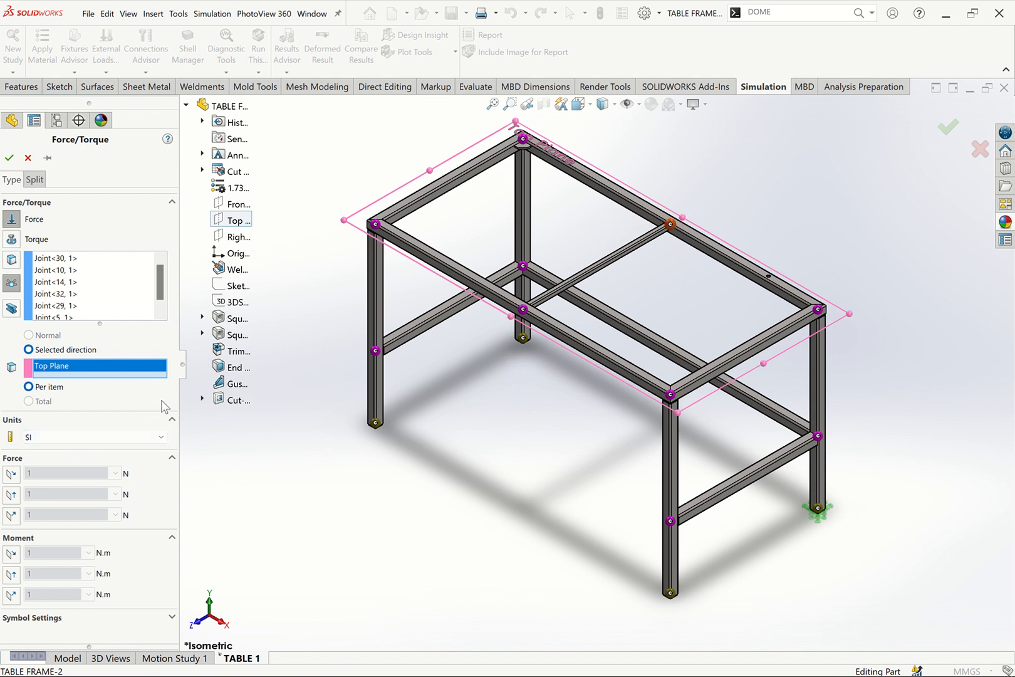
scroll(158, 437, "down", 2)
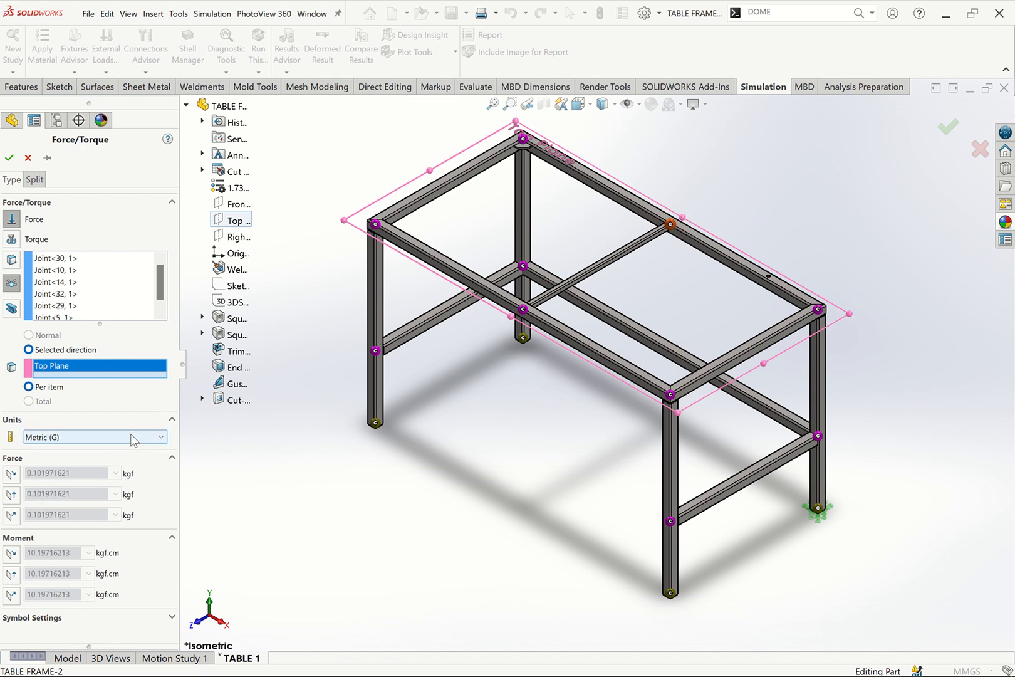
left_click(131, 435)
left_click(91, 450)
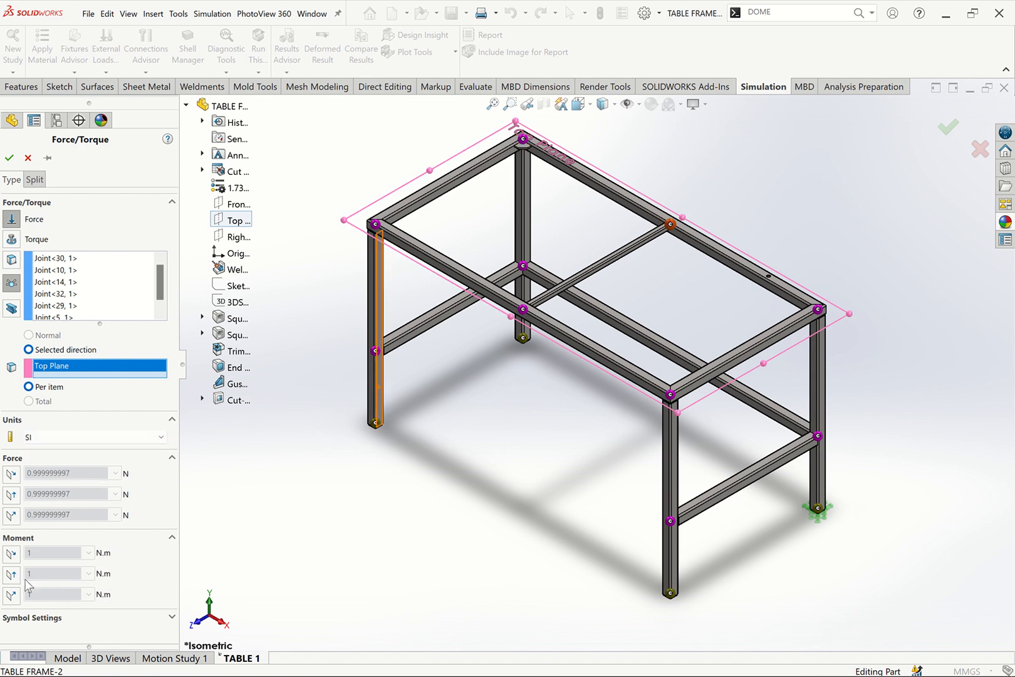
Activate only the force component normal to the Top Plane and reverse its direction.
left_click(10, 496)
left_click(9, 475)
left_click(9, 476)
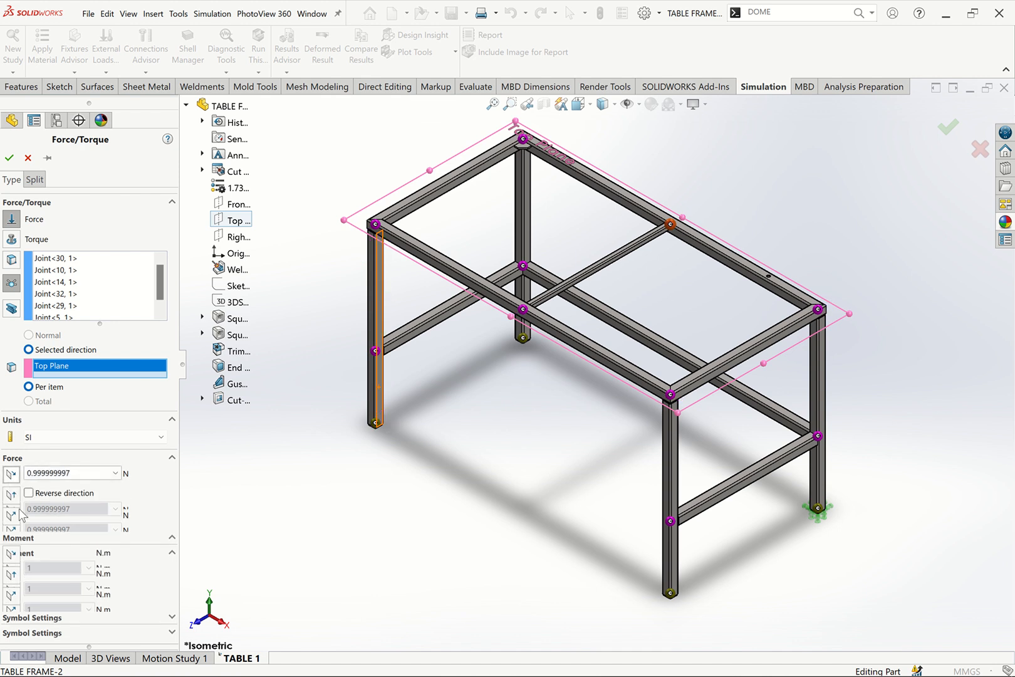
left_click(12, 516)
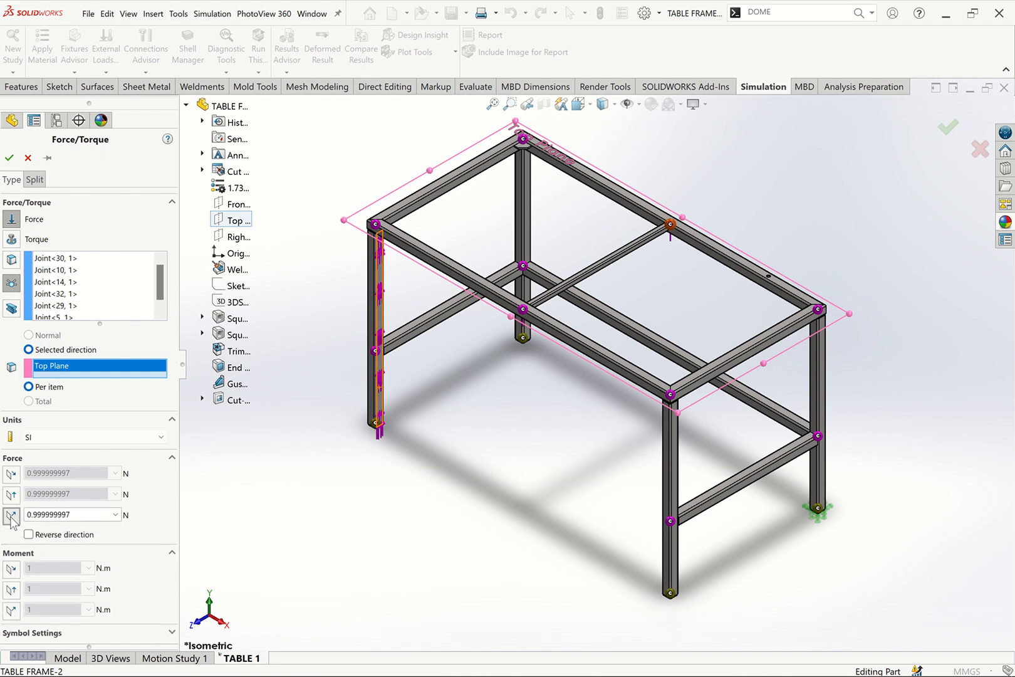
left_click(29, 534)
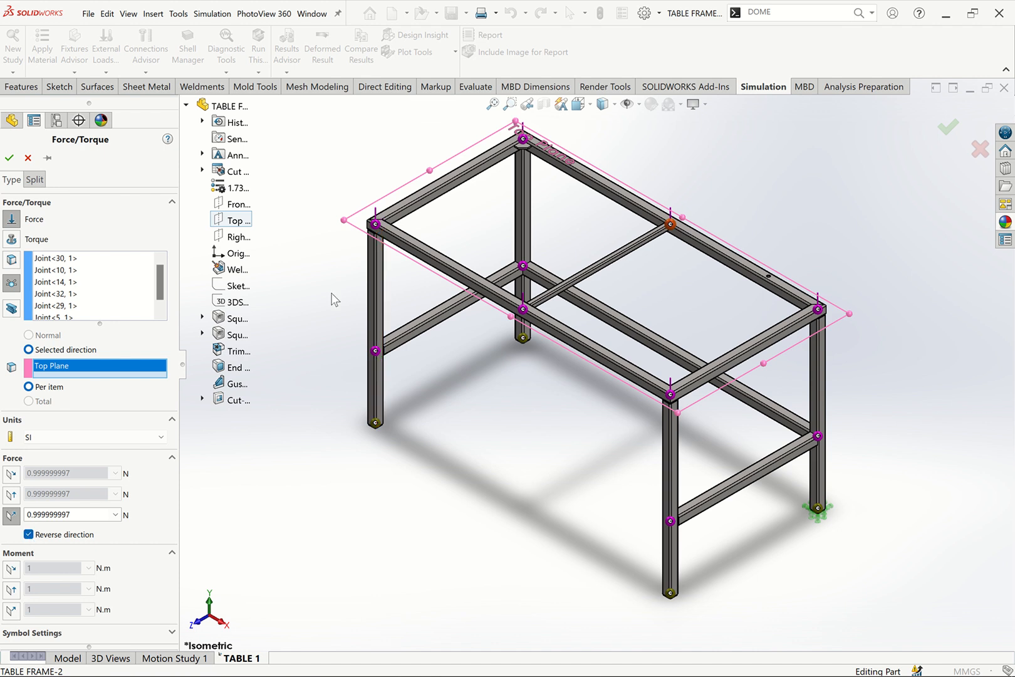
Set the normal force to 2 N per item and apply the load to the selected joints.
left_click(441, 156)
left_click(814, 305)
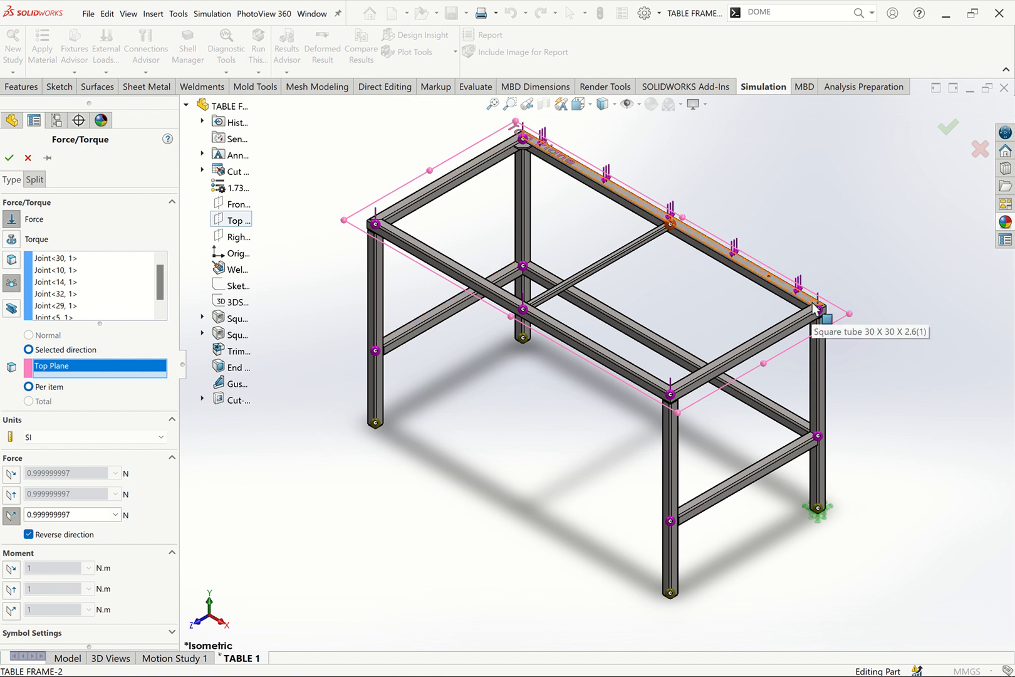
left_click(814, 306)
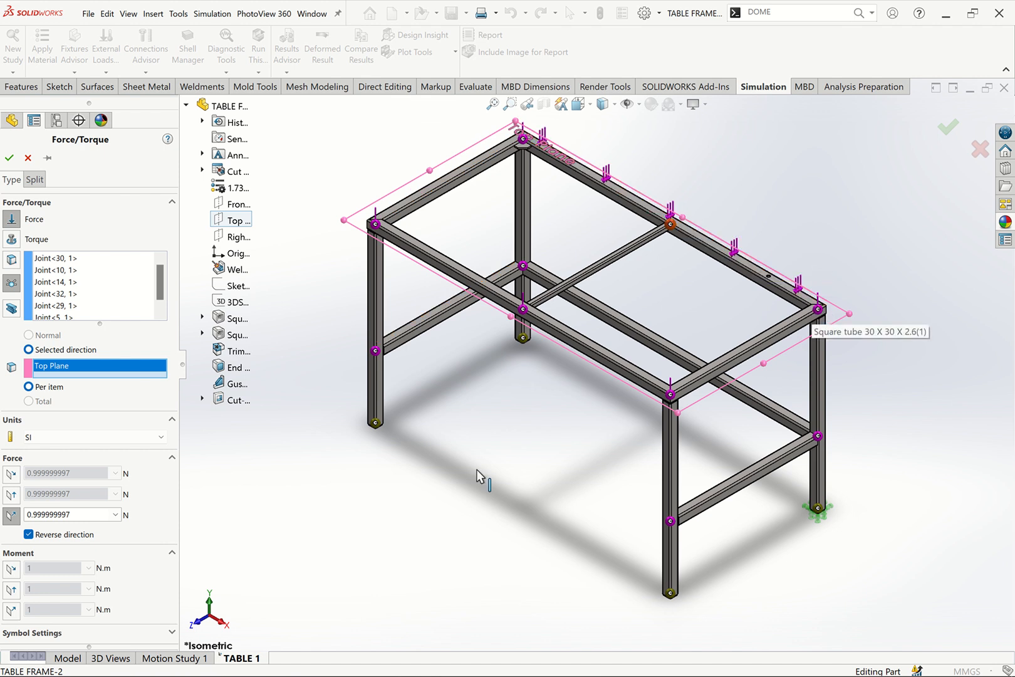
double_click(86, 515)
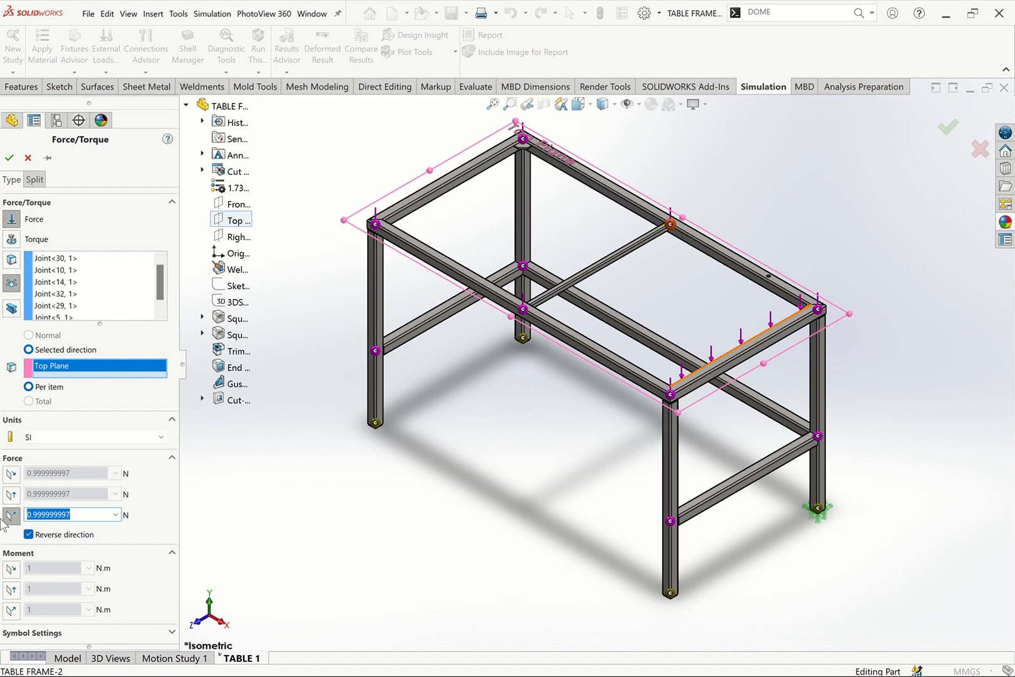
type("2")
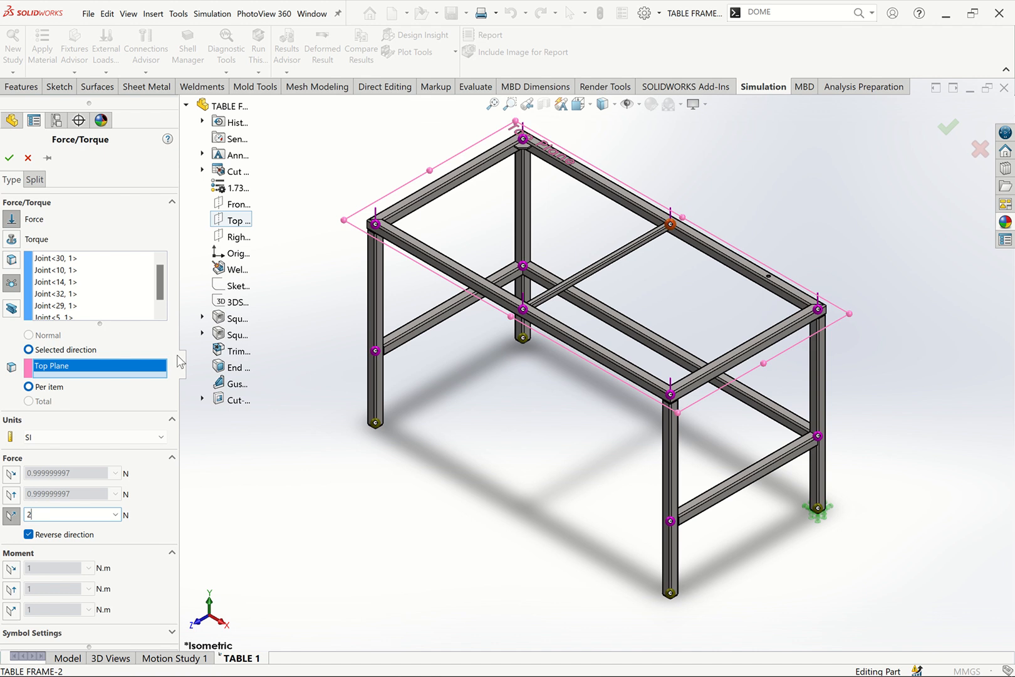
left_click(9, 157)
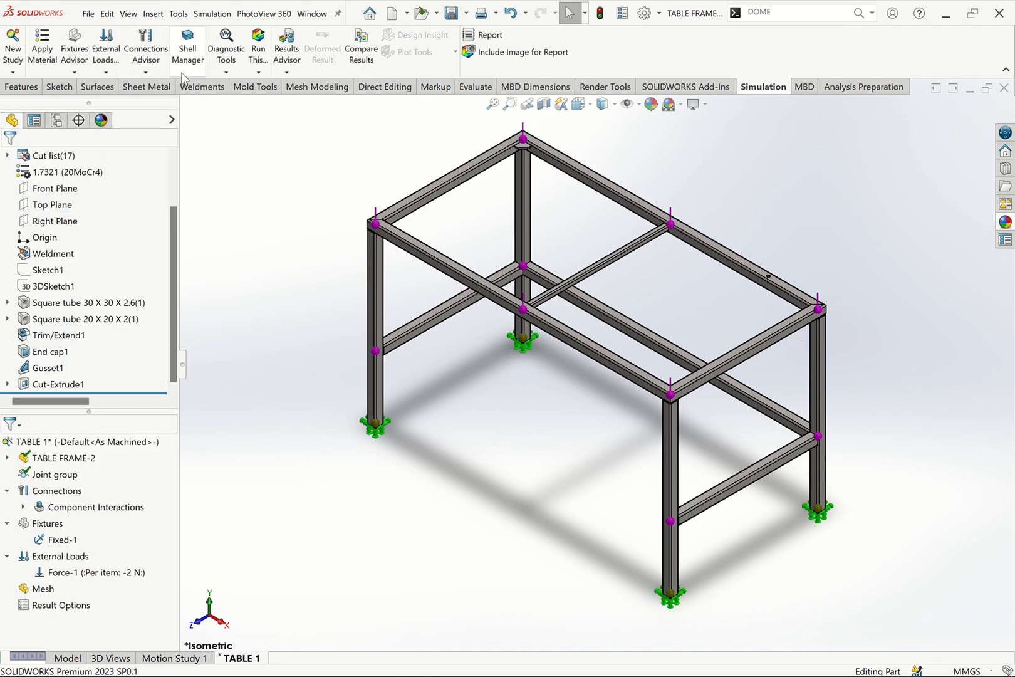
left_click(145, 73)
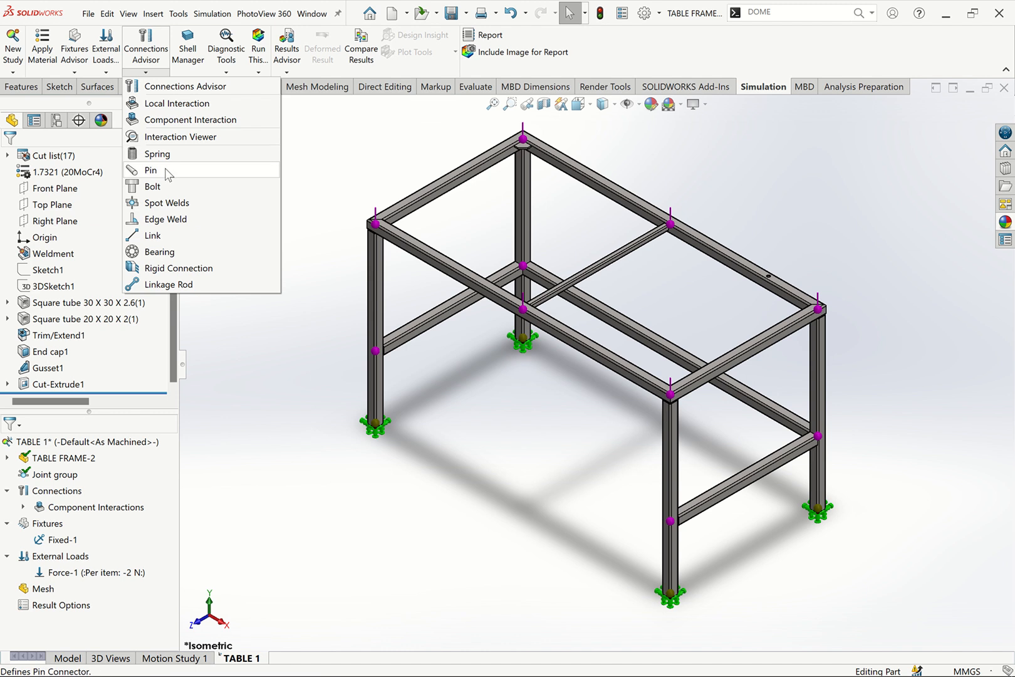
left_click(169, 190)
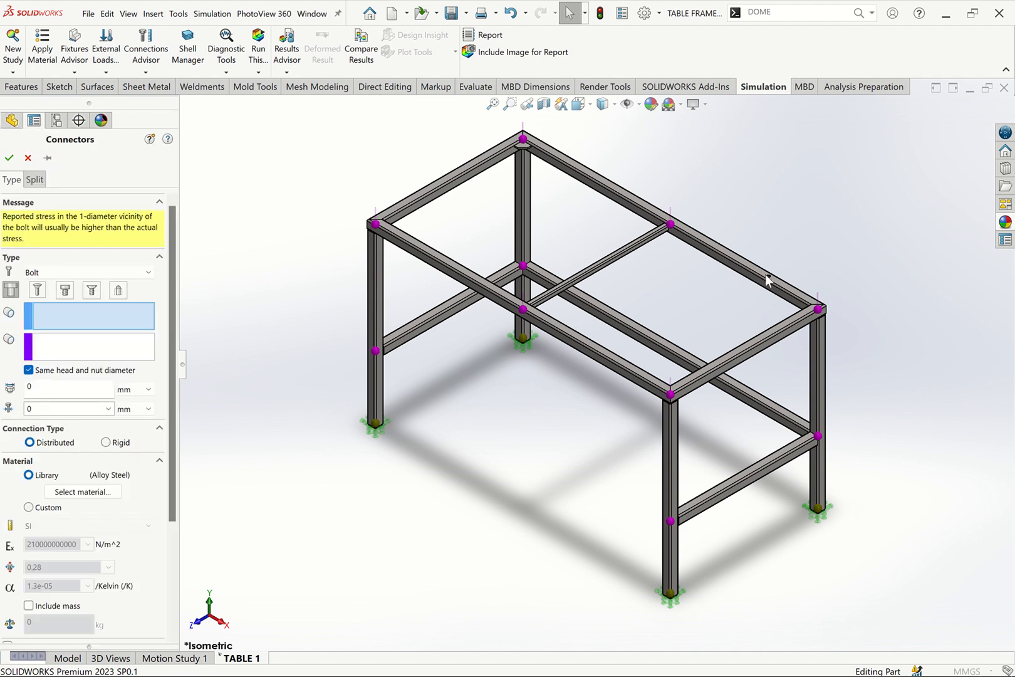
scroll(759, 283, "down", 10)
scroll(756, 288, "down", 6)
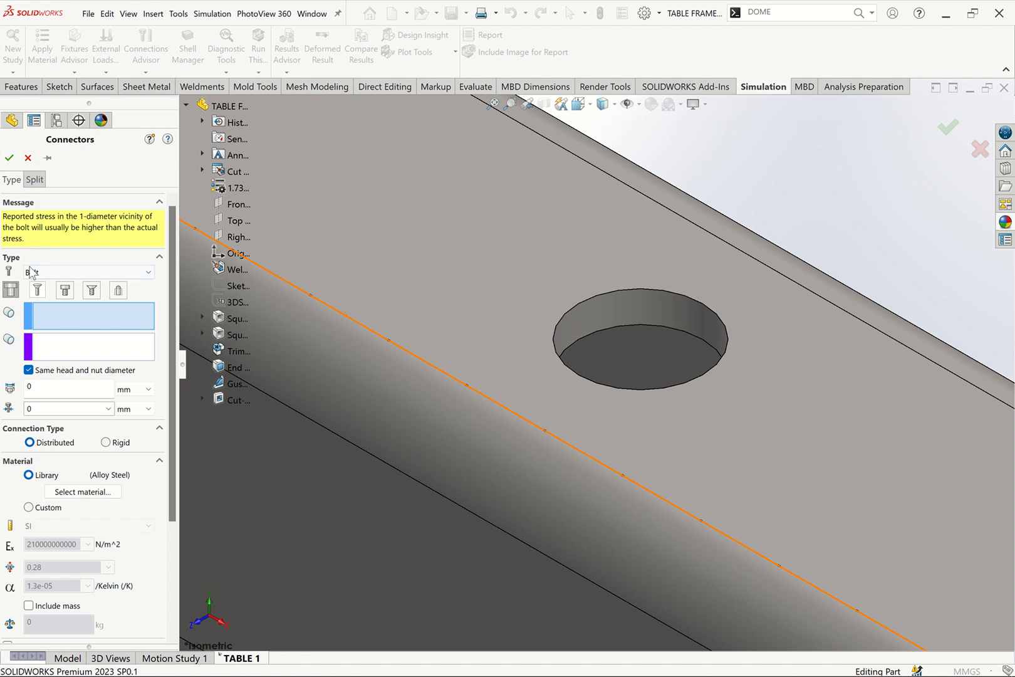
left_click(10, 158)
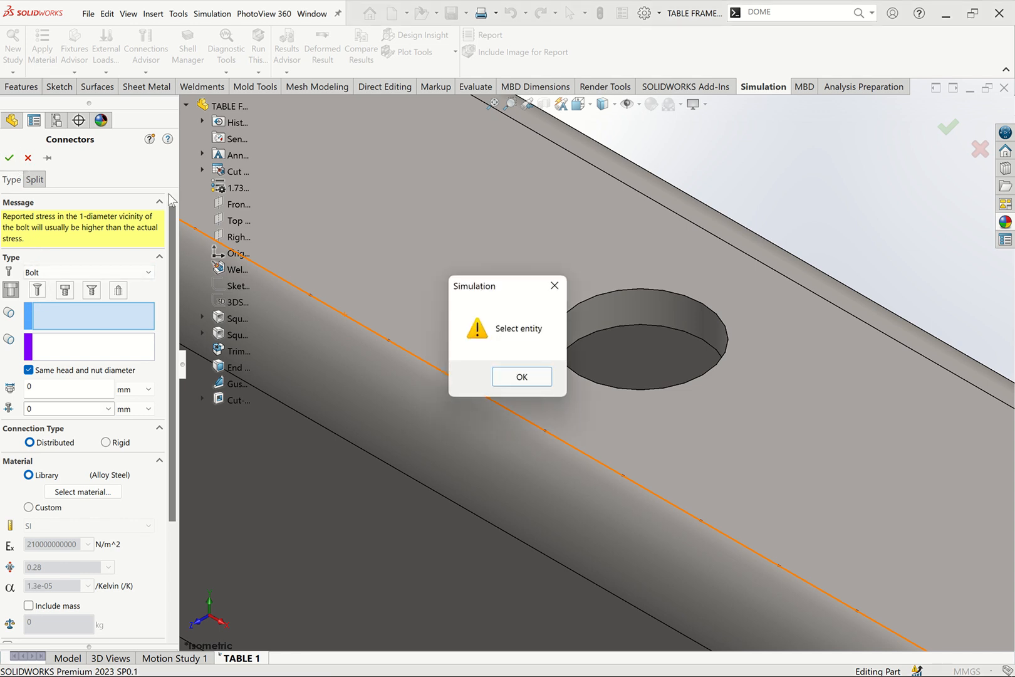
left_click(552, 288)
left_click(27, 157)
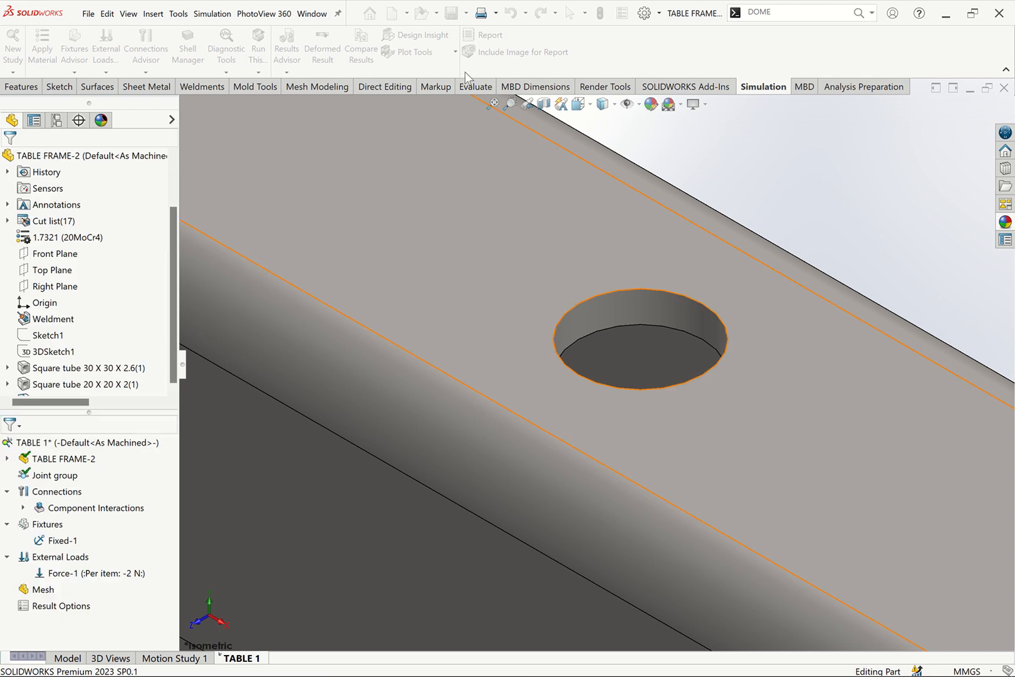
key("f")
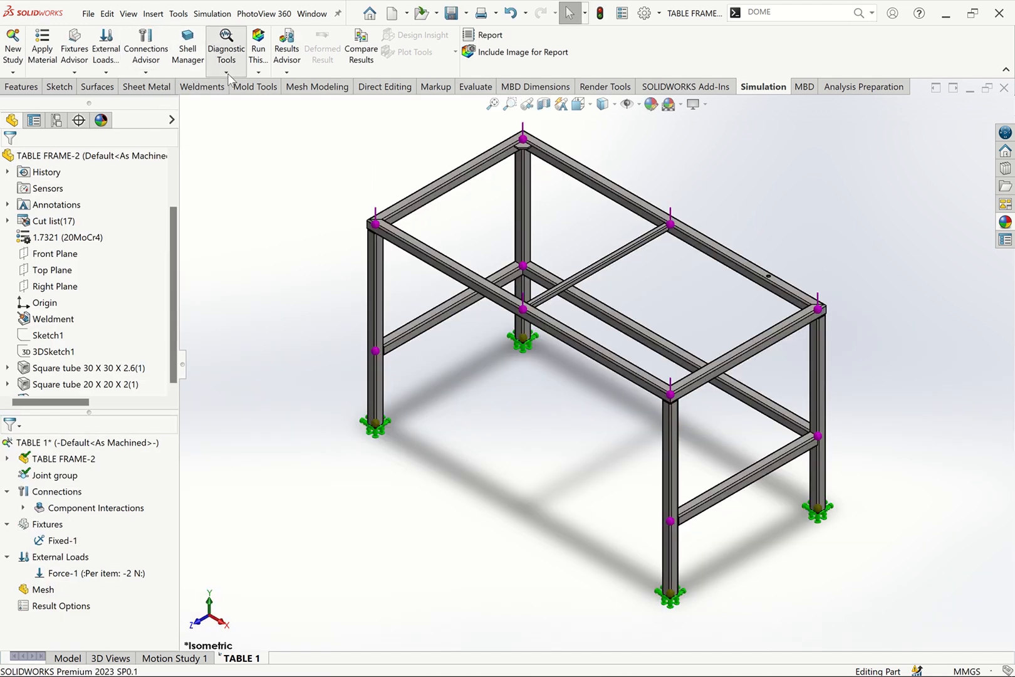
Create the study mesh with the density about midway between coarse and fine.
left_click(258, 71)
left_click(283, 104)
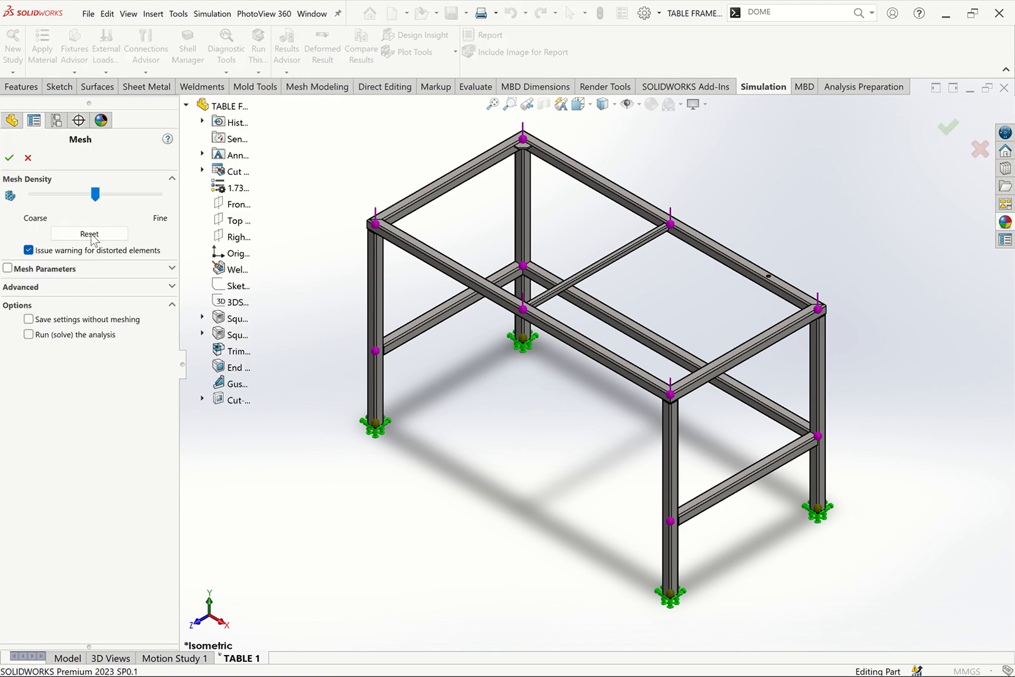
left_click_drag(96, 195, 148, 196)
left_click_drag(149, 197, 91, 199)
left_click(10, 159)
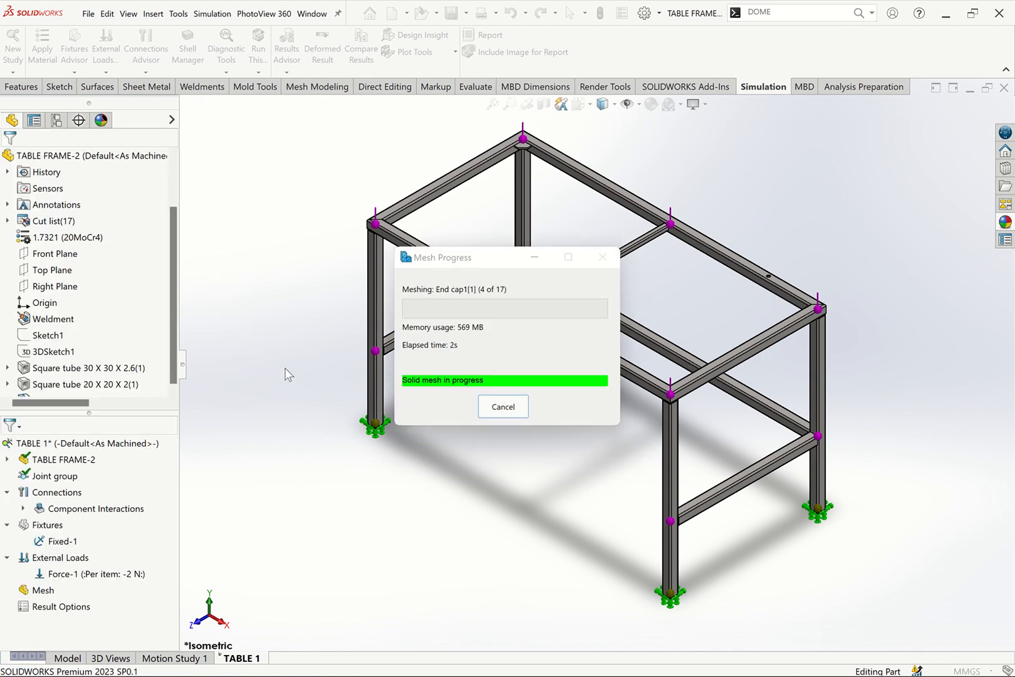
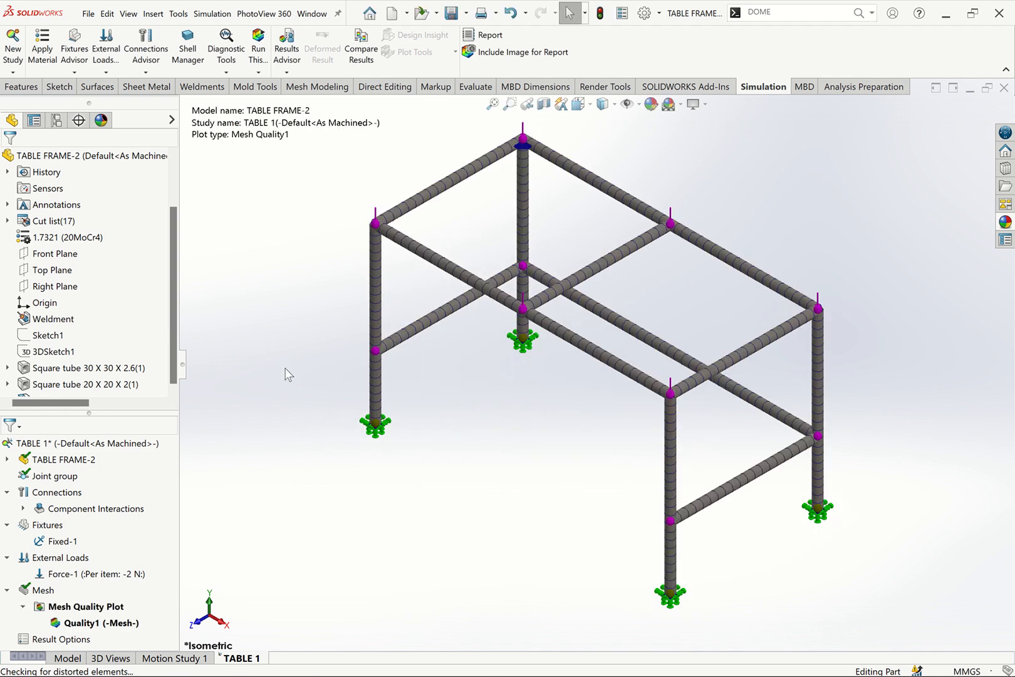
Run the TABLE 1 static study on the meshed frame.
left_click(258, 72)
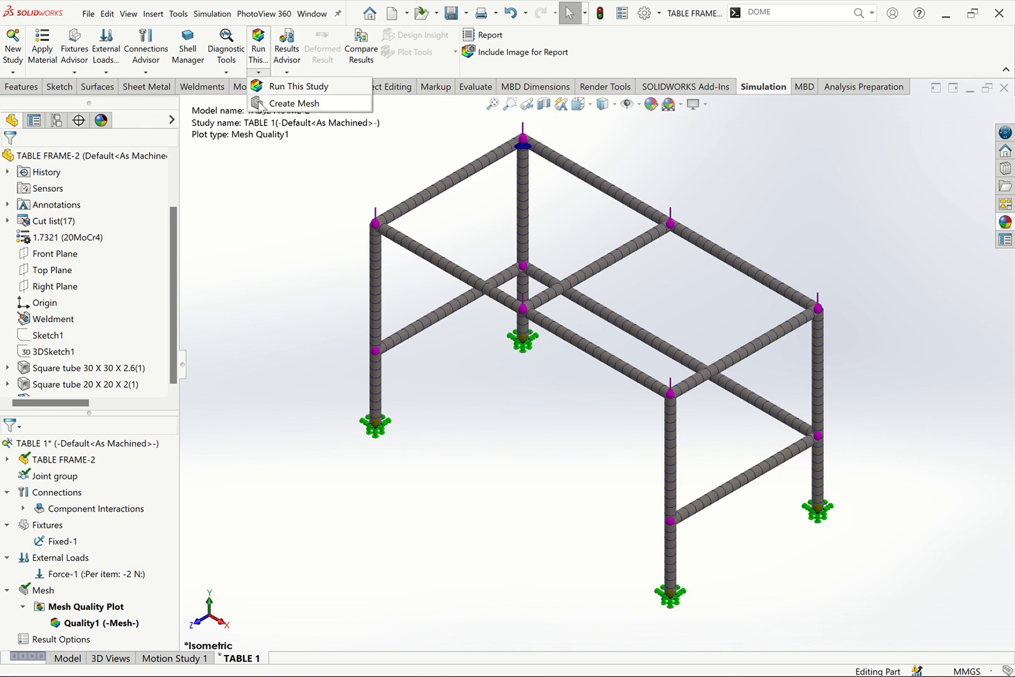
left_click(282, 88)
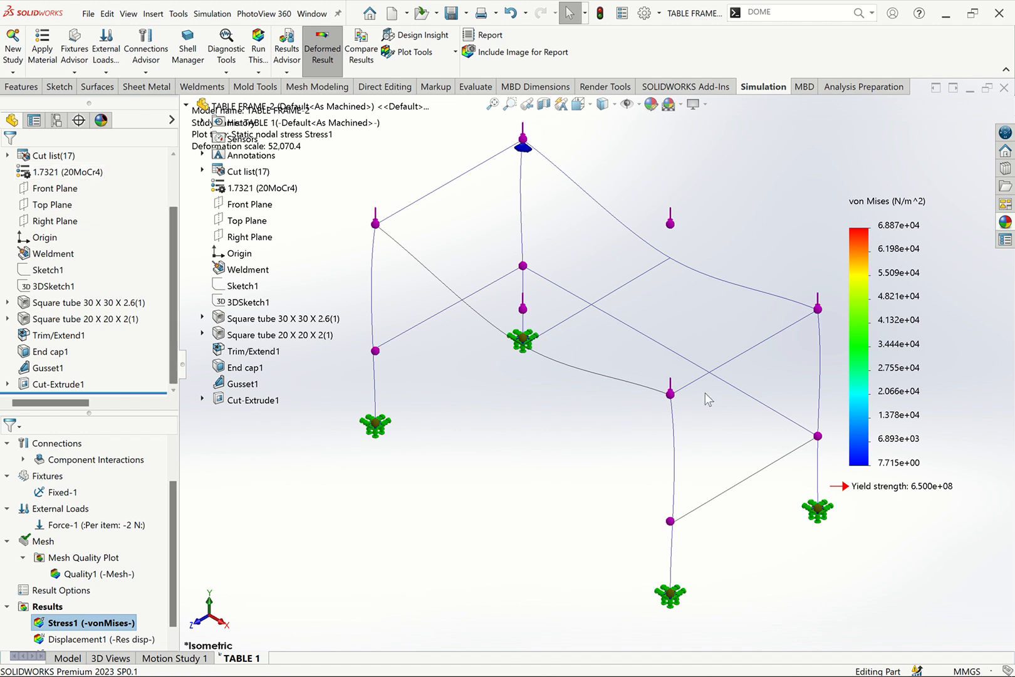
Review the assigned 20MoCr4 material's properties and the exact maximum value of the von Mises stress legend.
right_click(89, 176)
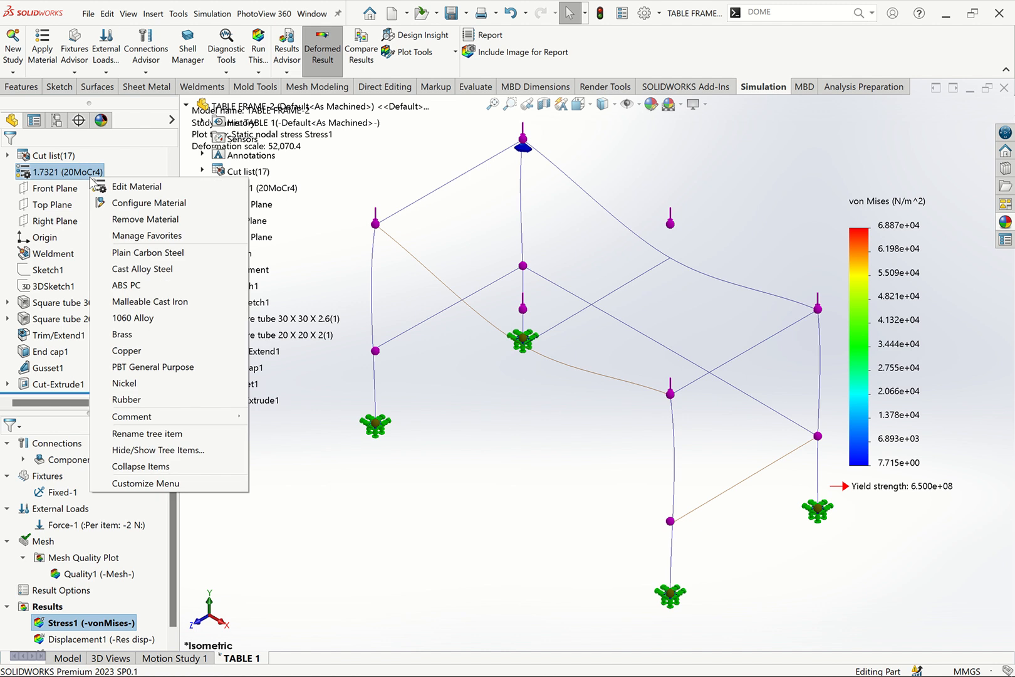
left_click(144, 187)
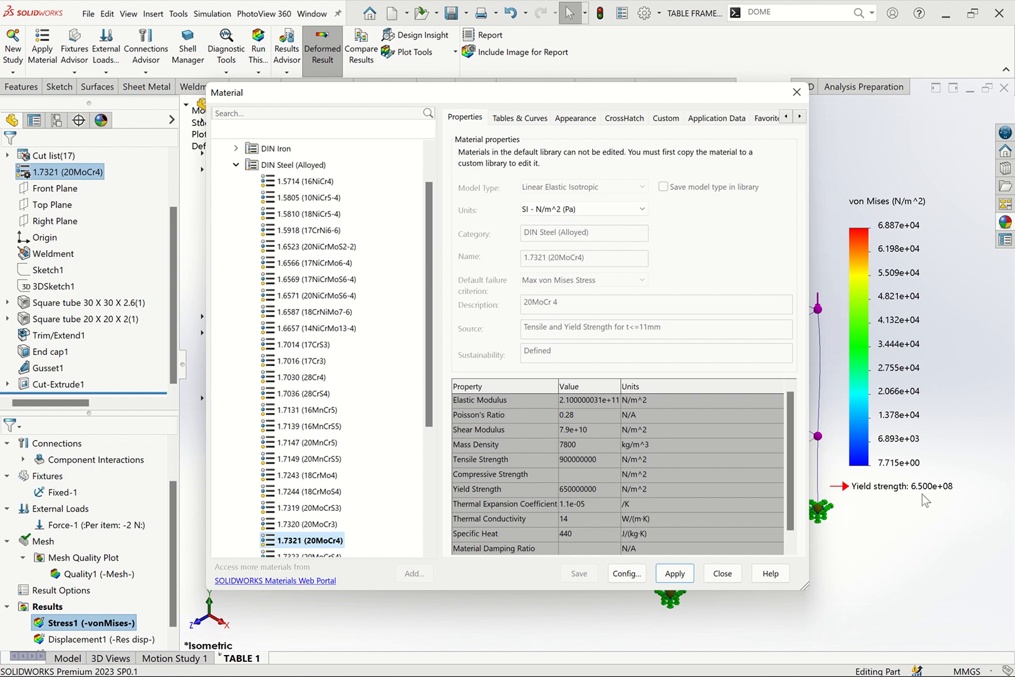
left_click(797, 92)
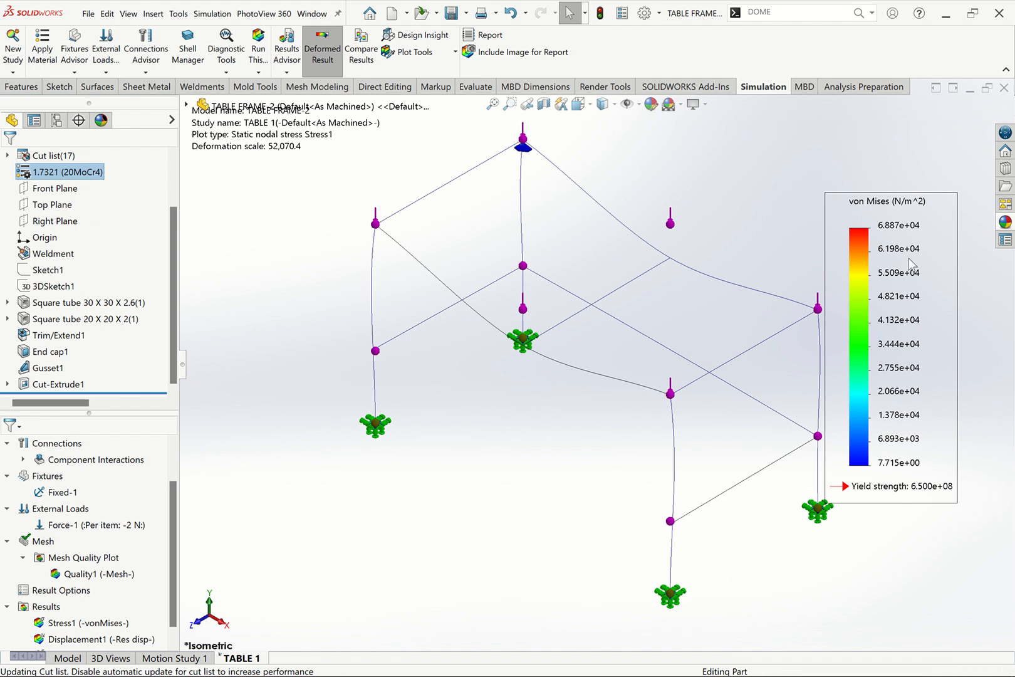
double_click(904, 227)
left_click(915, 236)
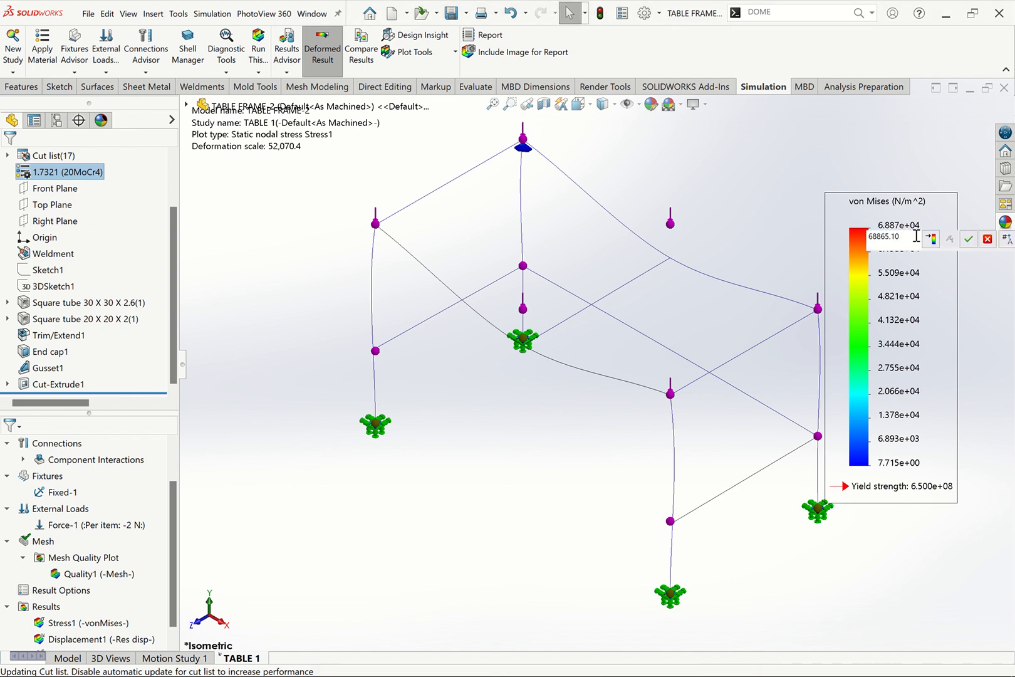
left_click(988, 239)
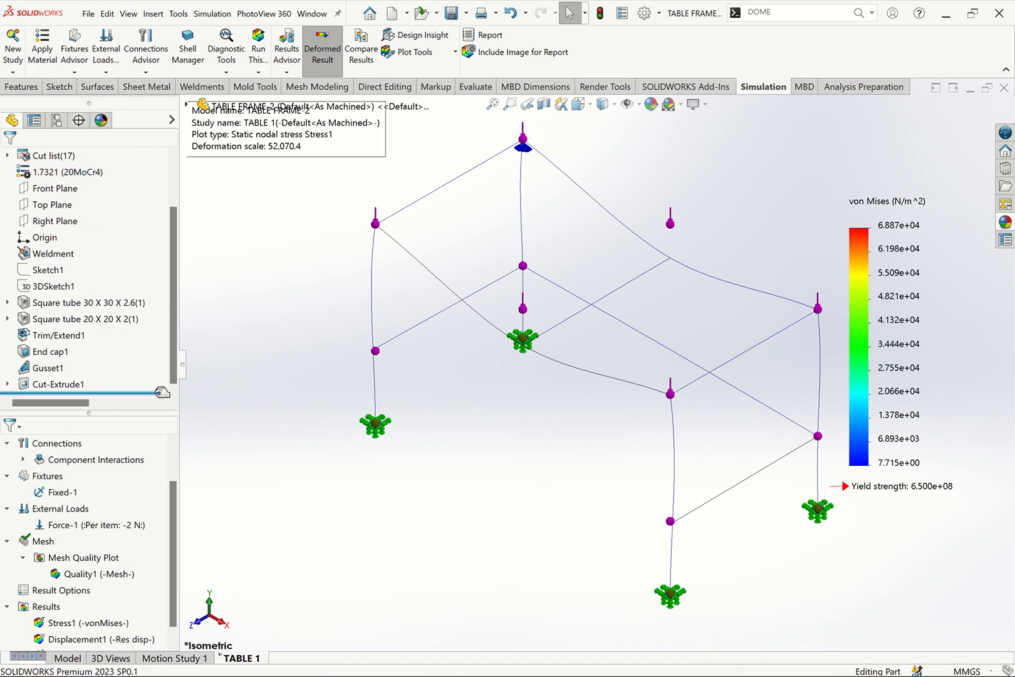
Set the number format of the von Mises stress plot's legend to floating.
left_click_drag(114, 408, 115, 221)
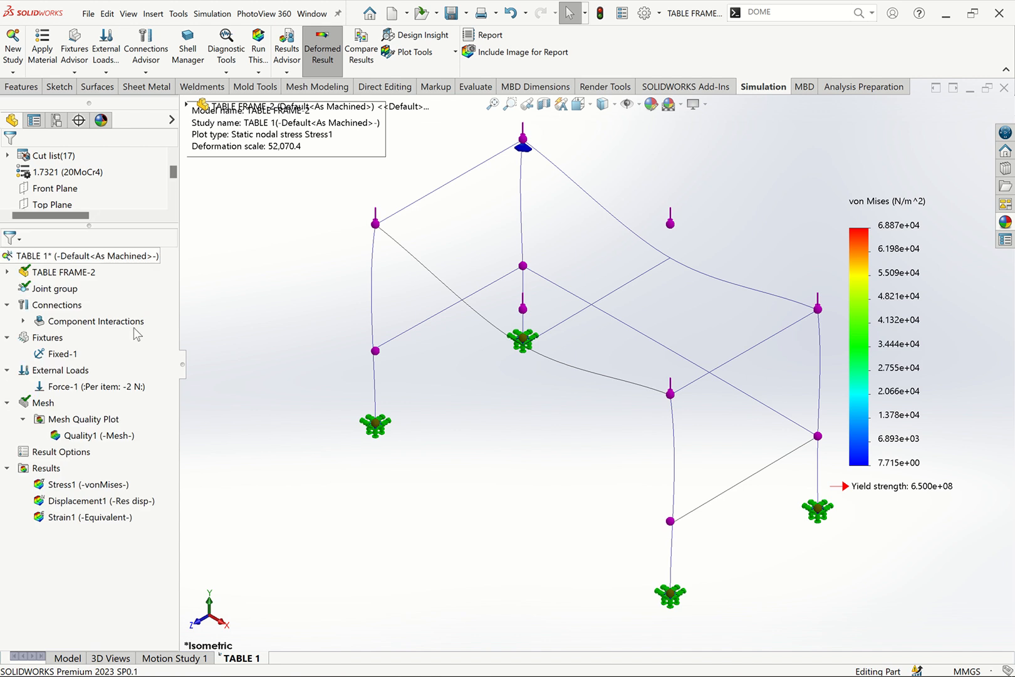
left_click(72, 486)
right_click(52, 475)
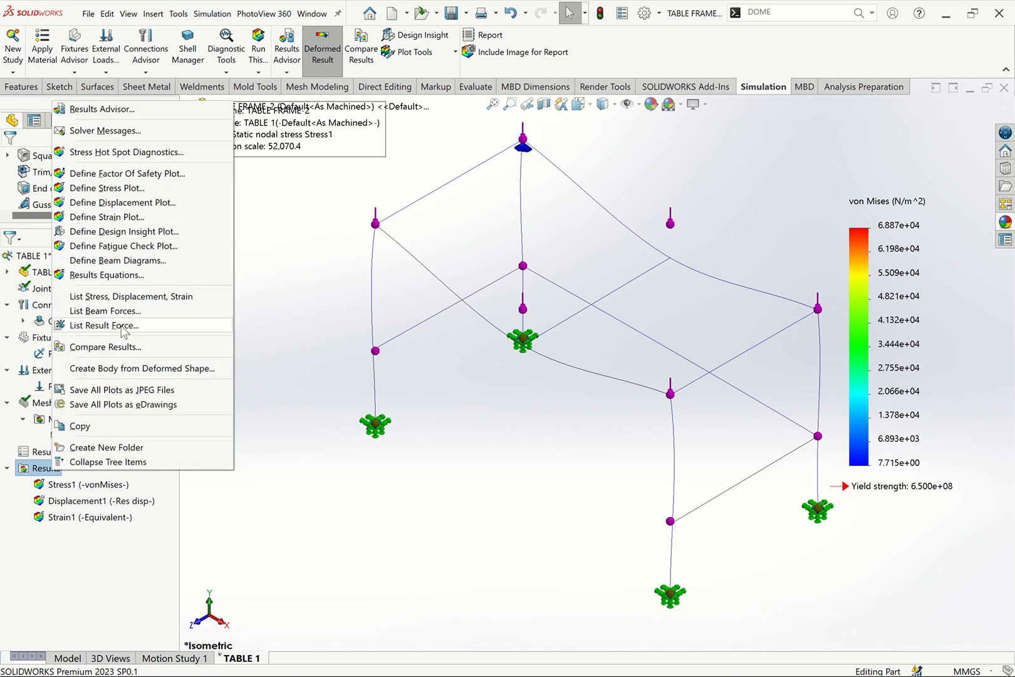
left_click(110, 486)
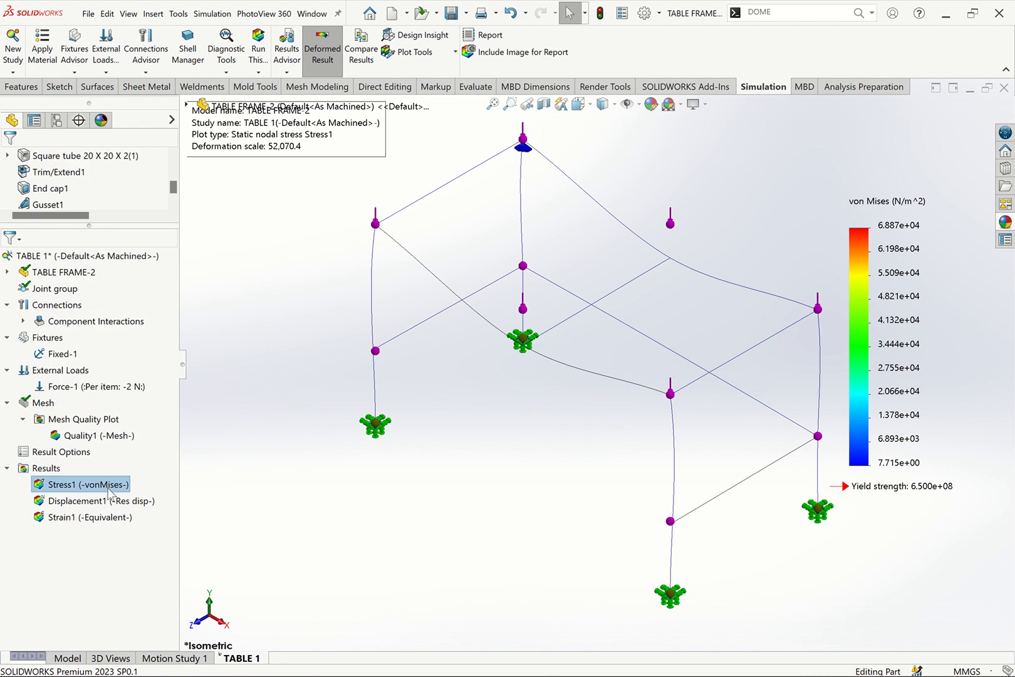
right_click(108, 488)
left_click(143, 517)
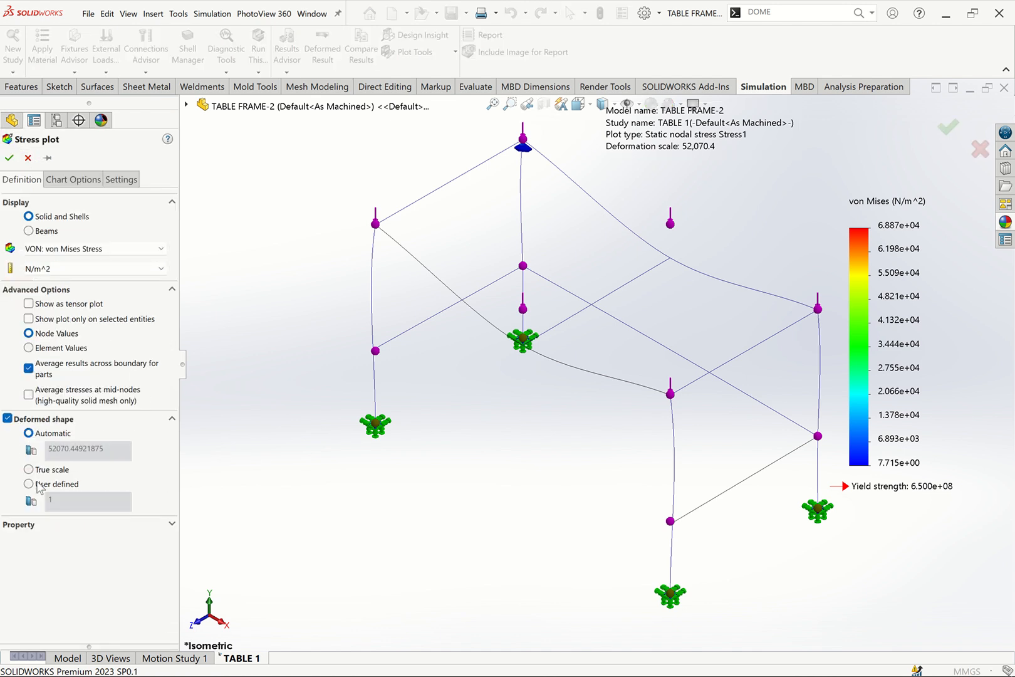
left_click(60, 181)
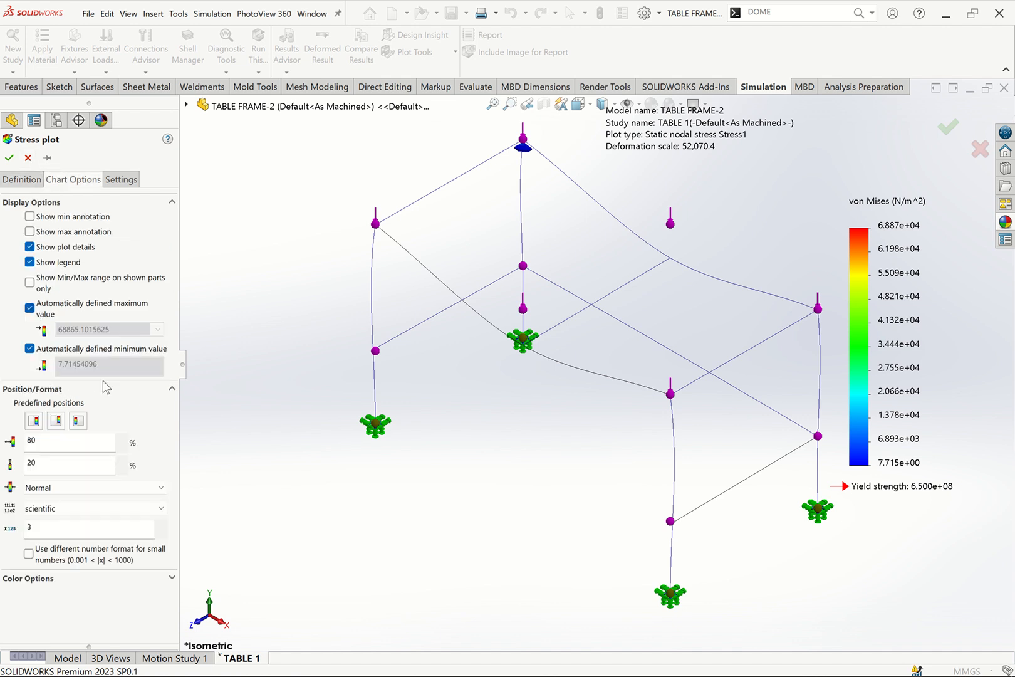
left_click(70, 508)
left_click(71, 533)
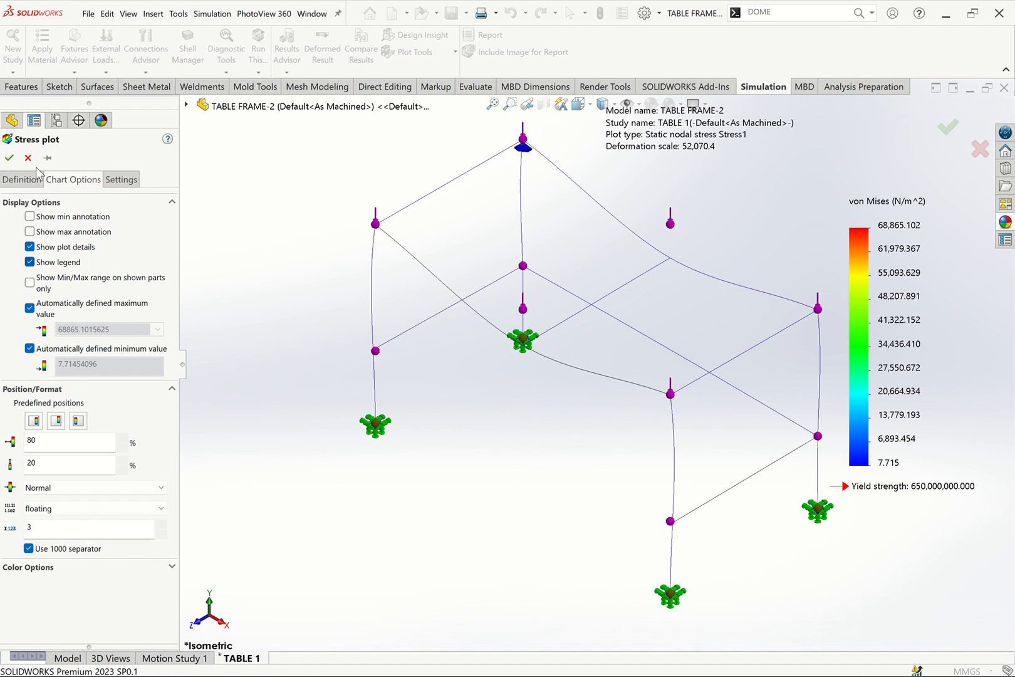
left_click(10, 158)
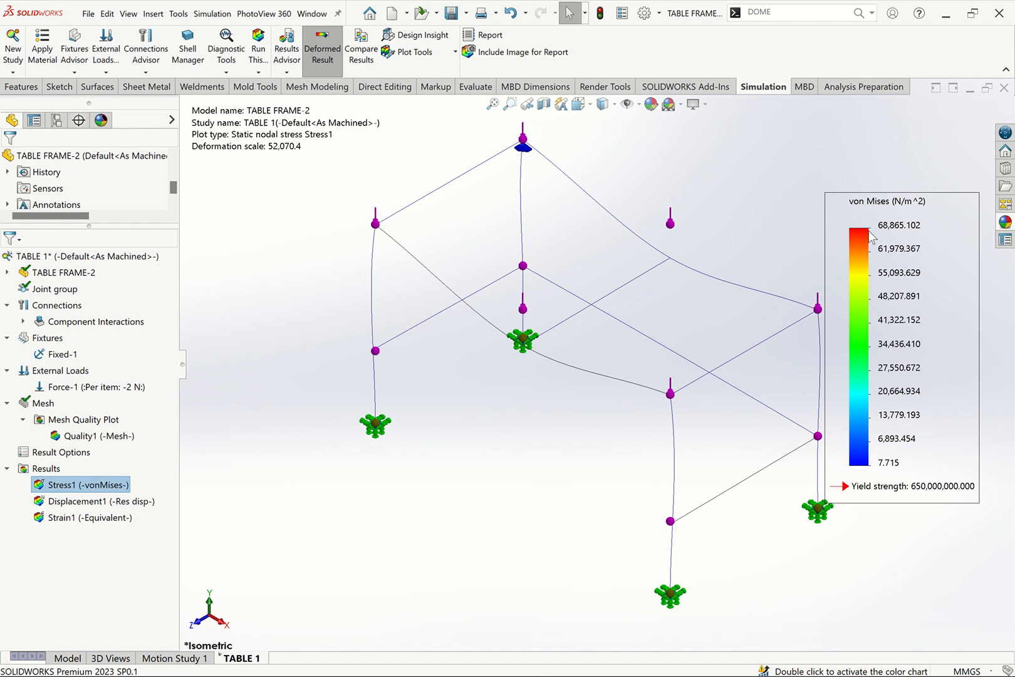
Display the resultant displacement plot in place of the stress plot.
right_click(85, 486)
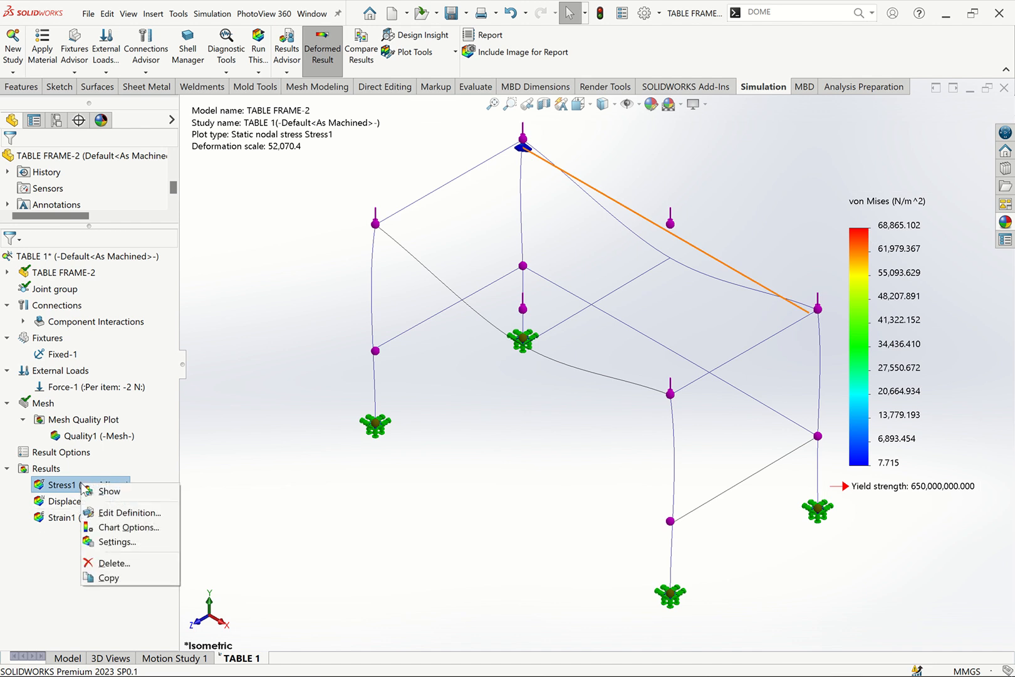
left_click(108, 494)
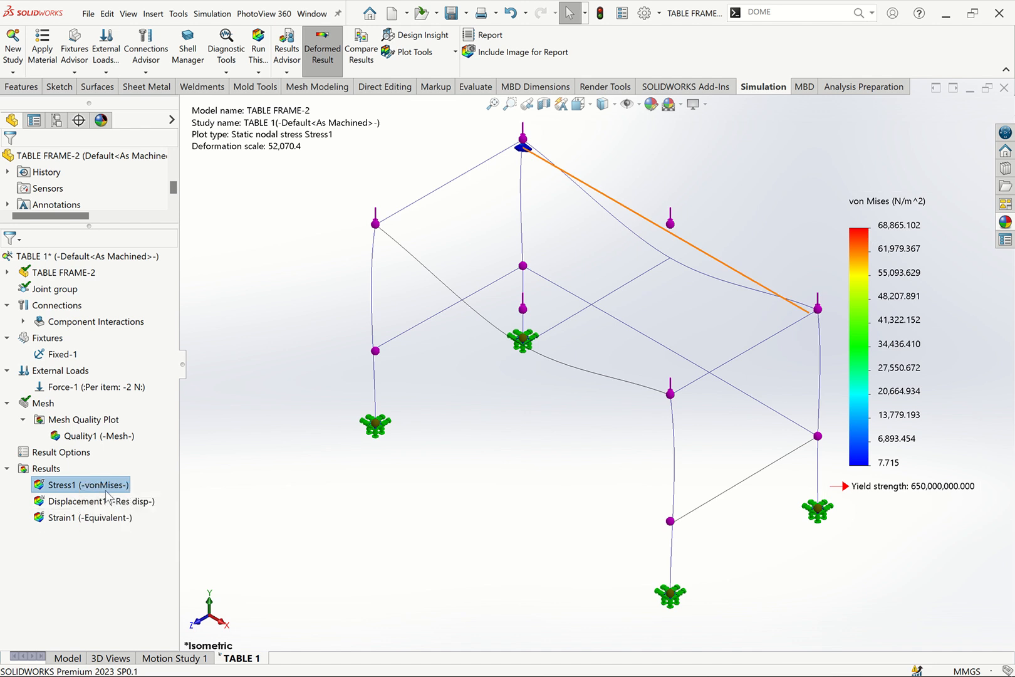
right_click(108, 485)
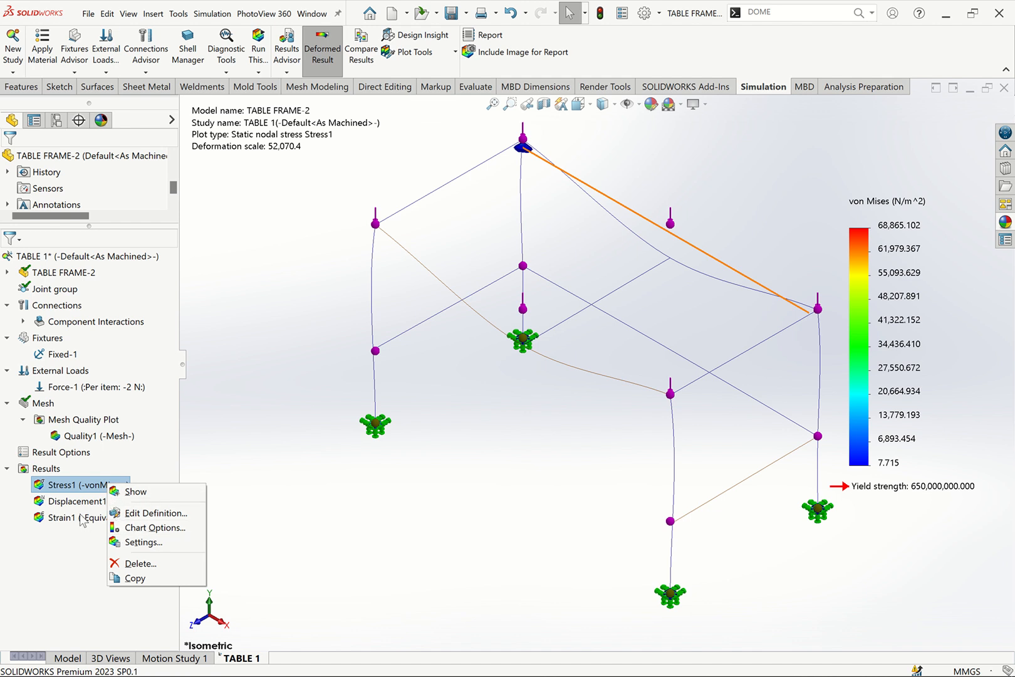
left_click(81, 509)
right_click(80, 505)
left_click(95, 511)
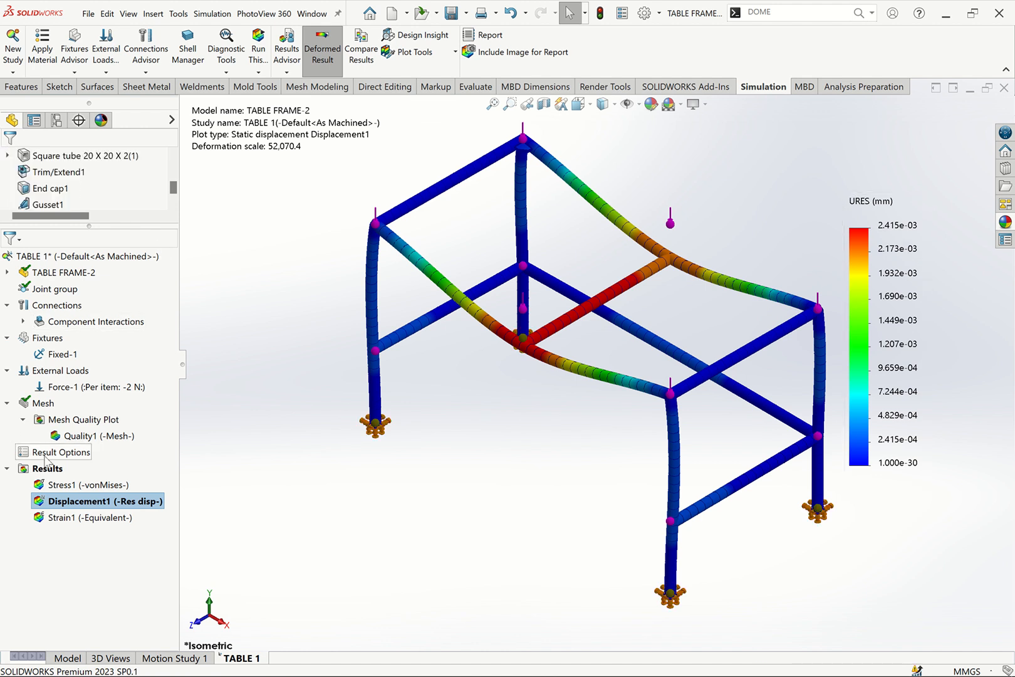
Set the displacement plot's legend to floating number format with 5 decimal places.
right_click(69, 511)
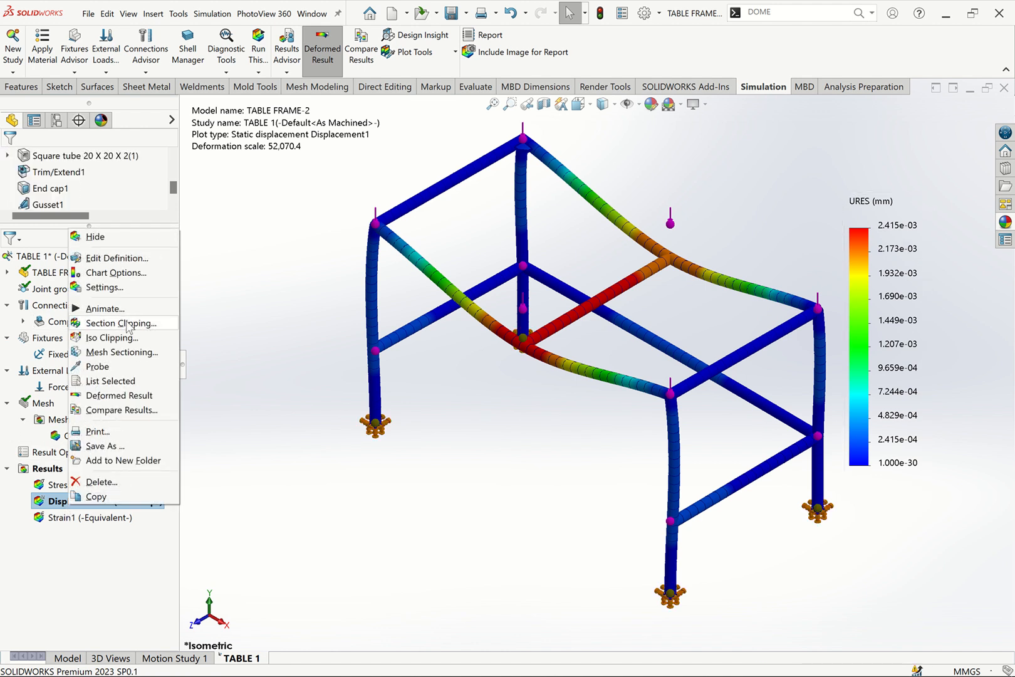
left_click(122, 274)
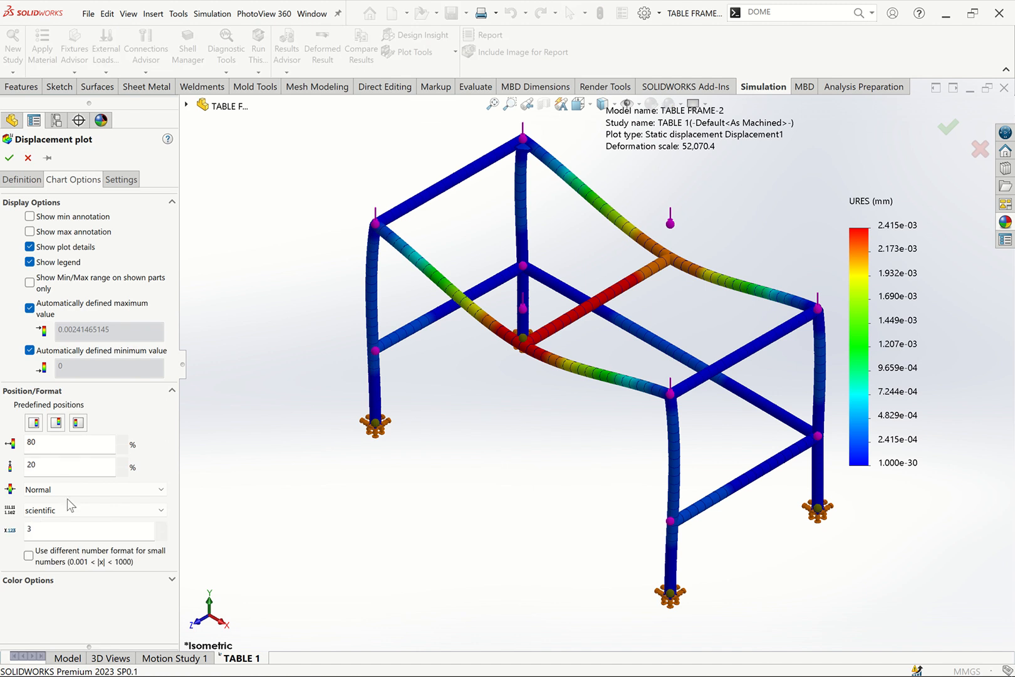
left_click(69, 509)
left_click(67, 532)
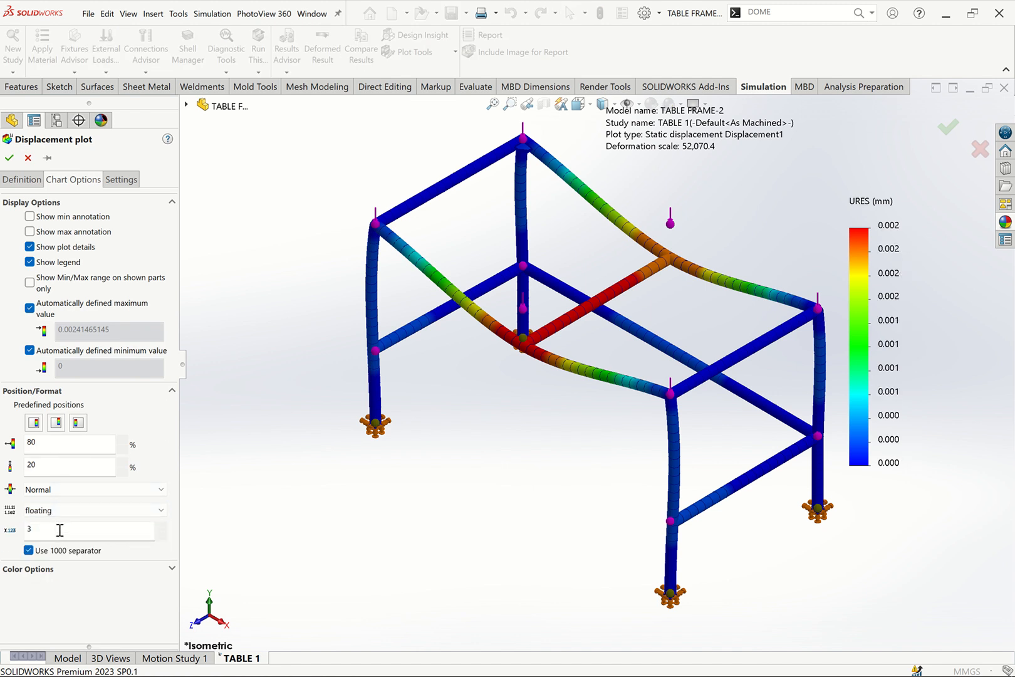
double_click(59, 530)
type("5")
left_click(8, 157)
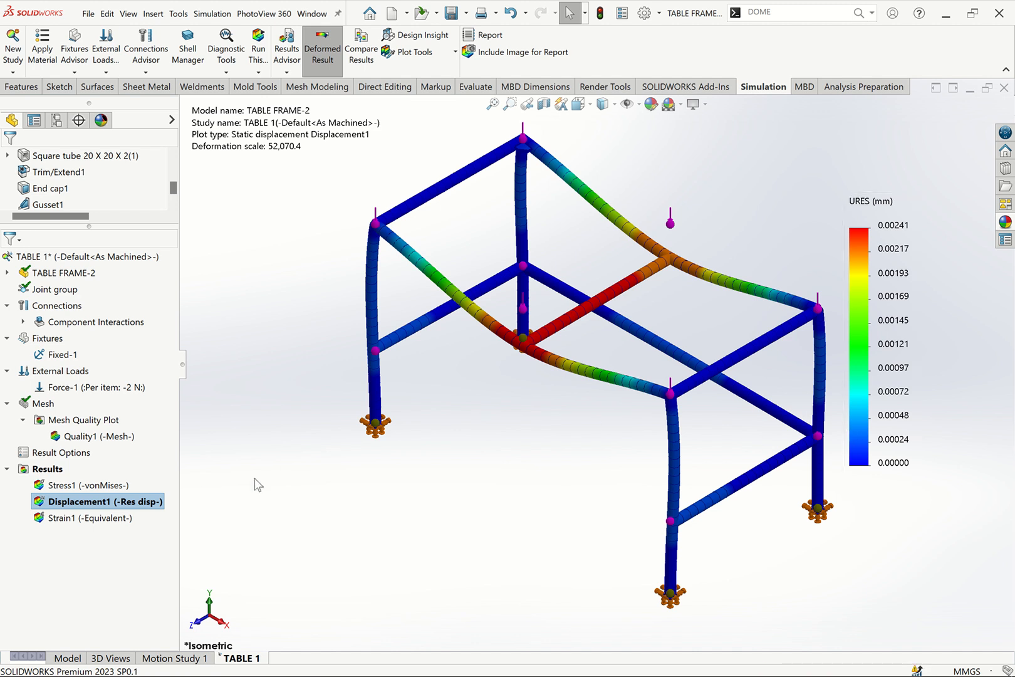
Play the animation of the displacement plot and close it.
right_click(150, 504)
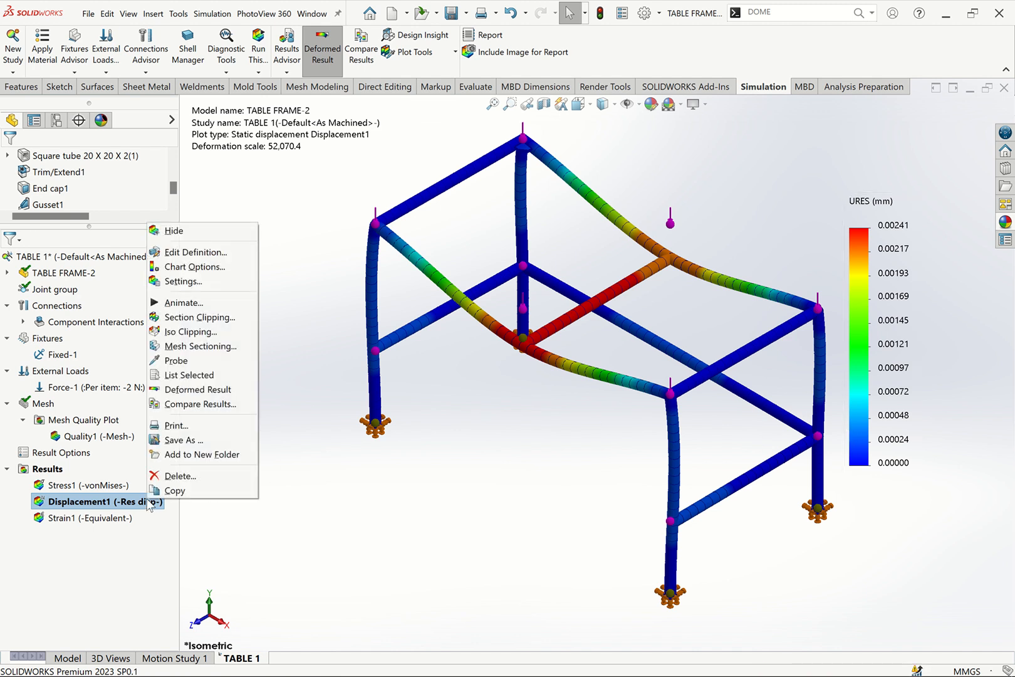
left_click(103, 487)
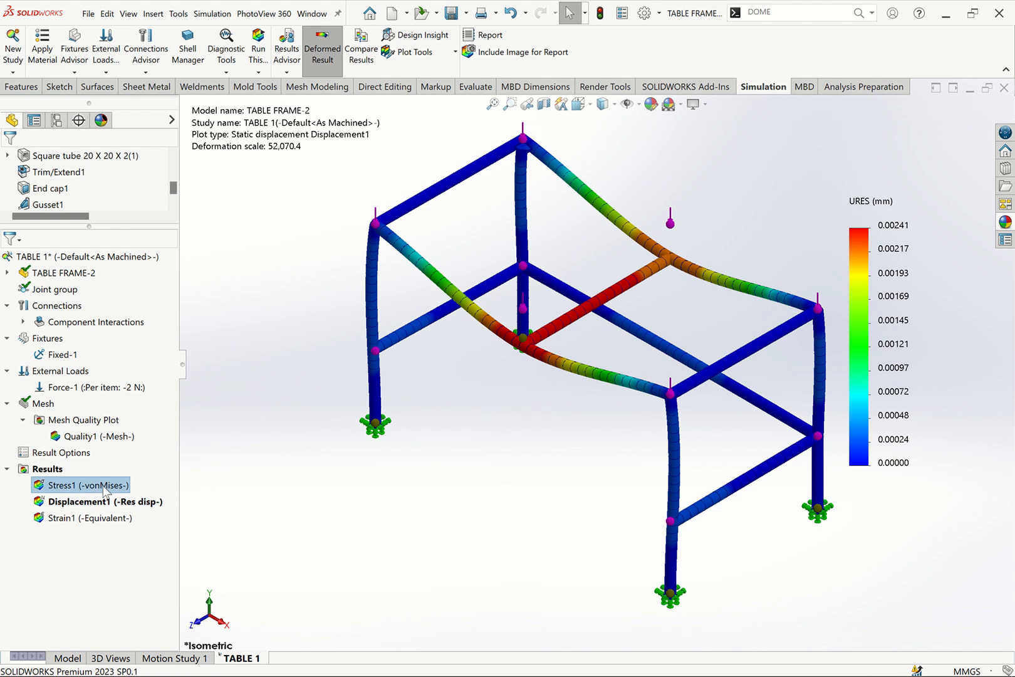
right_click(103, 488)
left_click(86, 502)
right_click(84, 504)
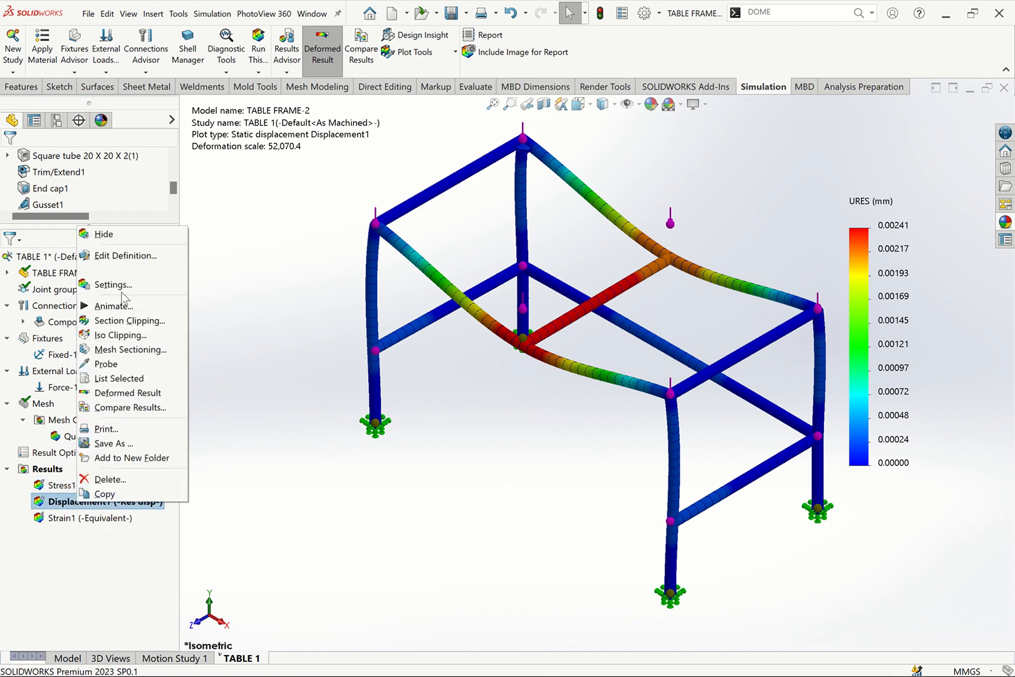
left_click(151, 305)
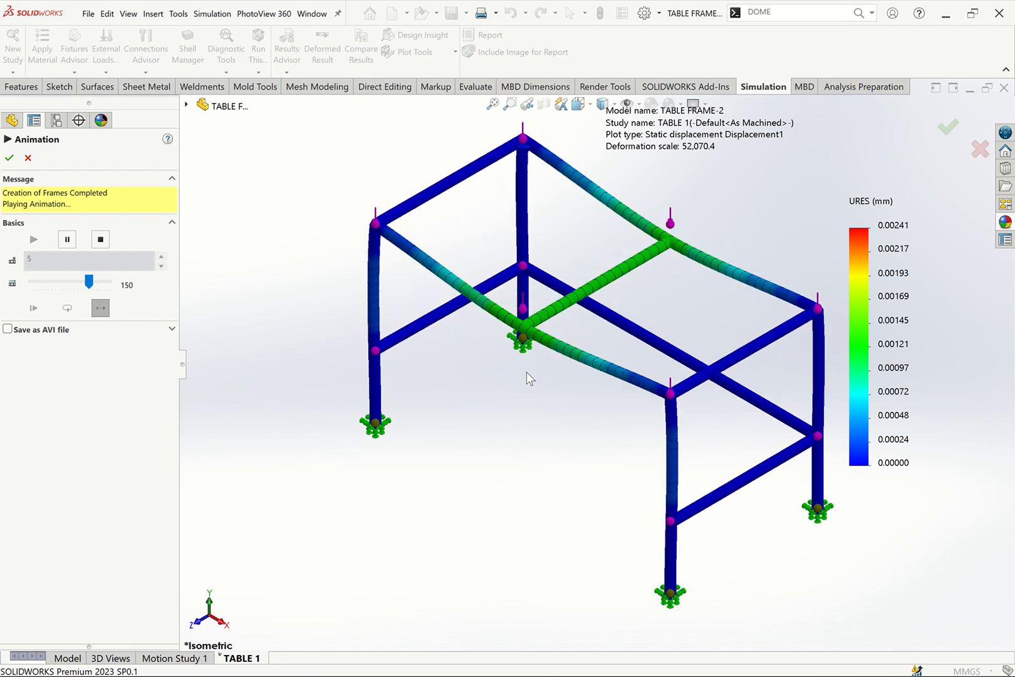
left_click(8, 158)
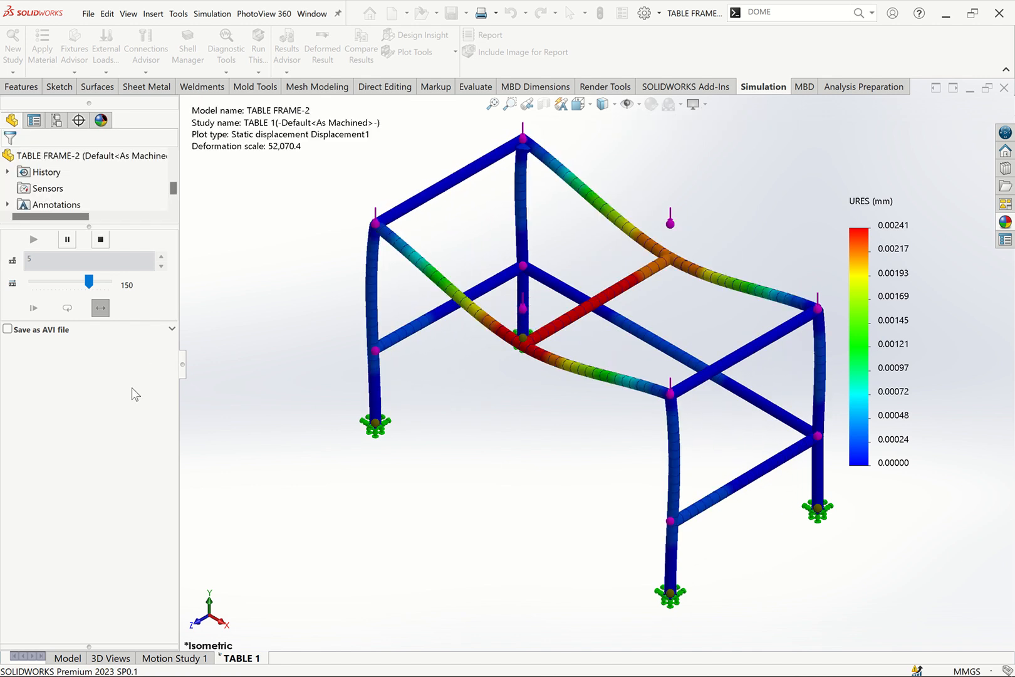
Display the equivalent strain plot in place of the displacement plot.
left_click(81, 519)
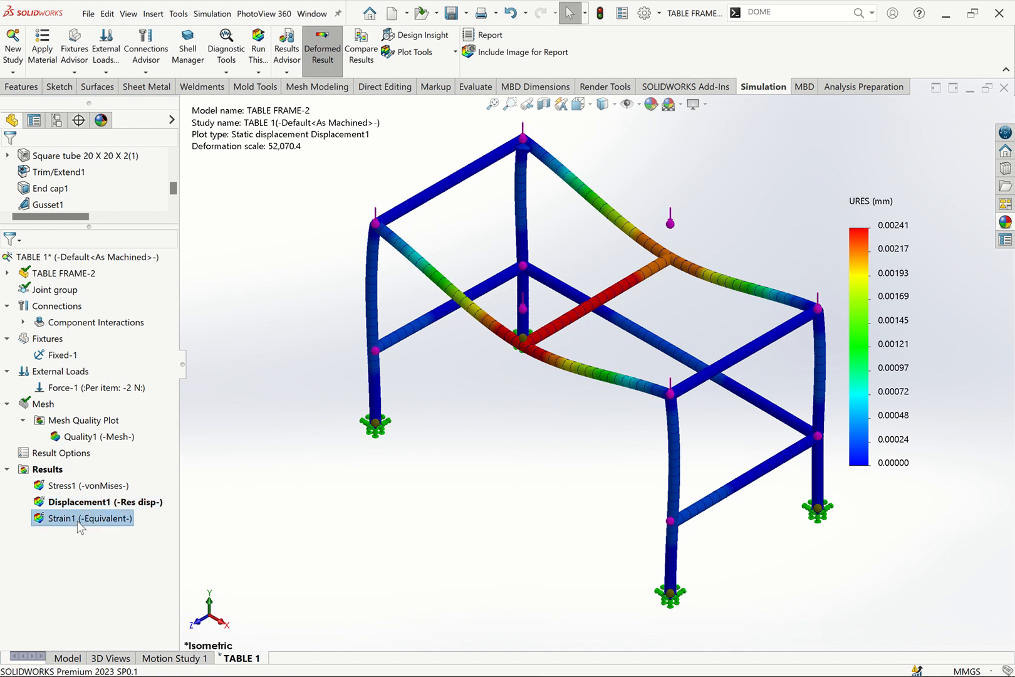
right_click(81, 520)
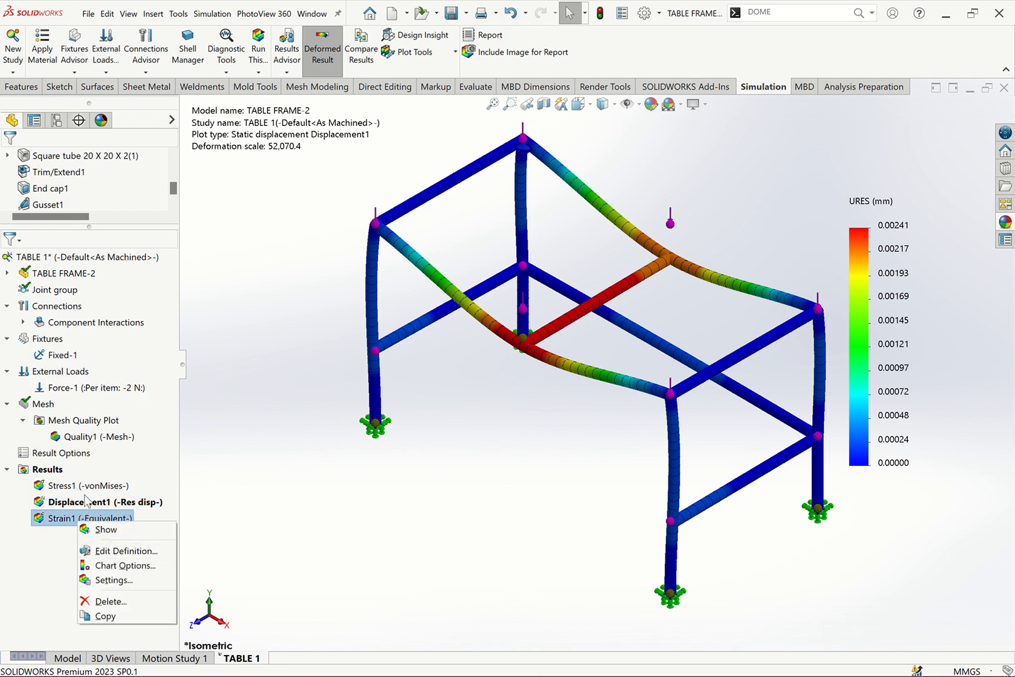
left_click(81, 491)
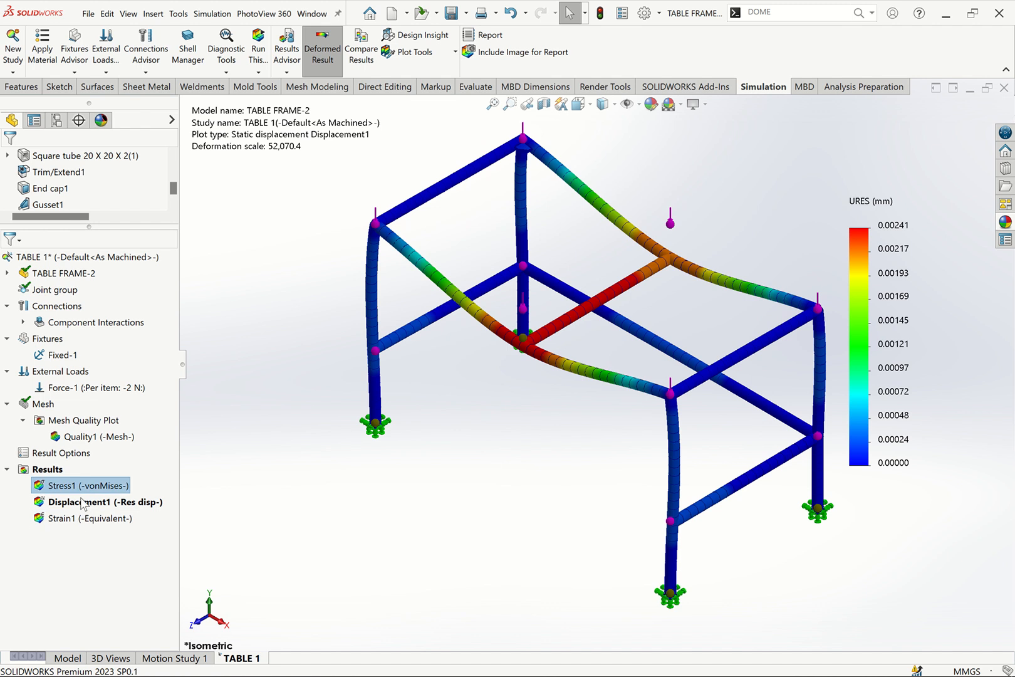
left_click(83, 504)
left_click(87, 520)
right_click(86, 519)
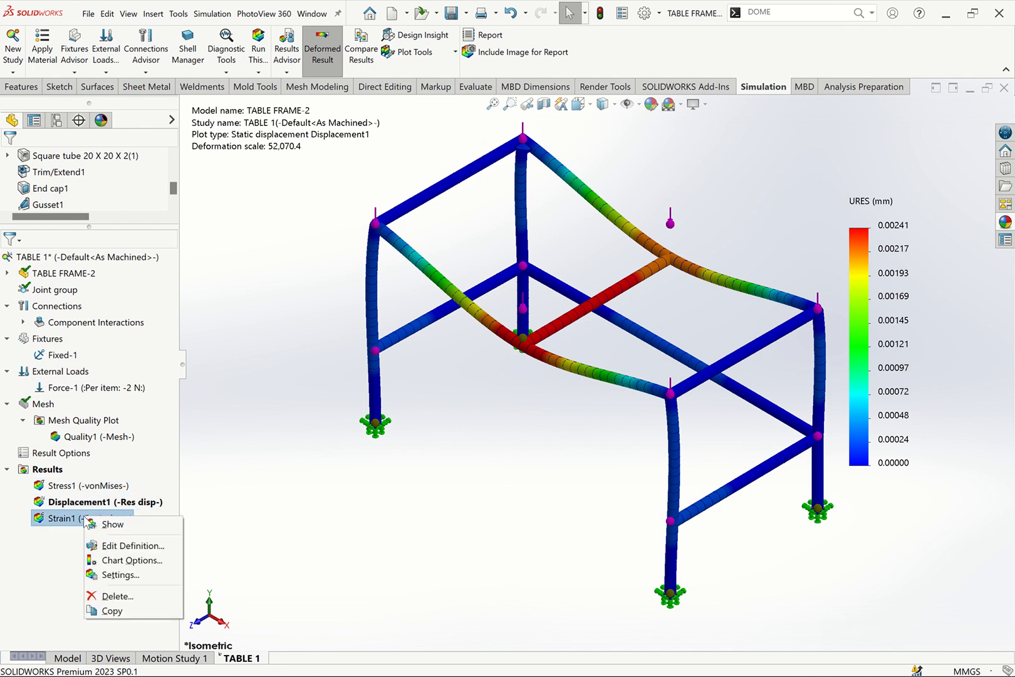
left_click(83, 489)
left_click(83, 491)
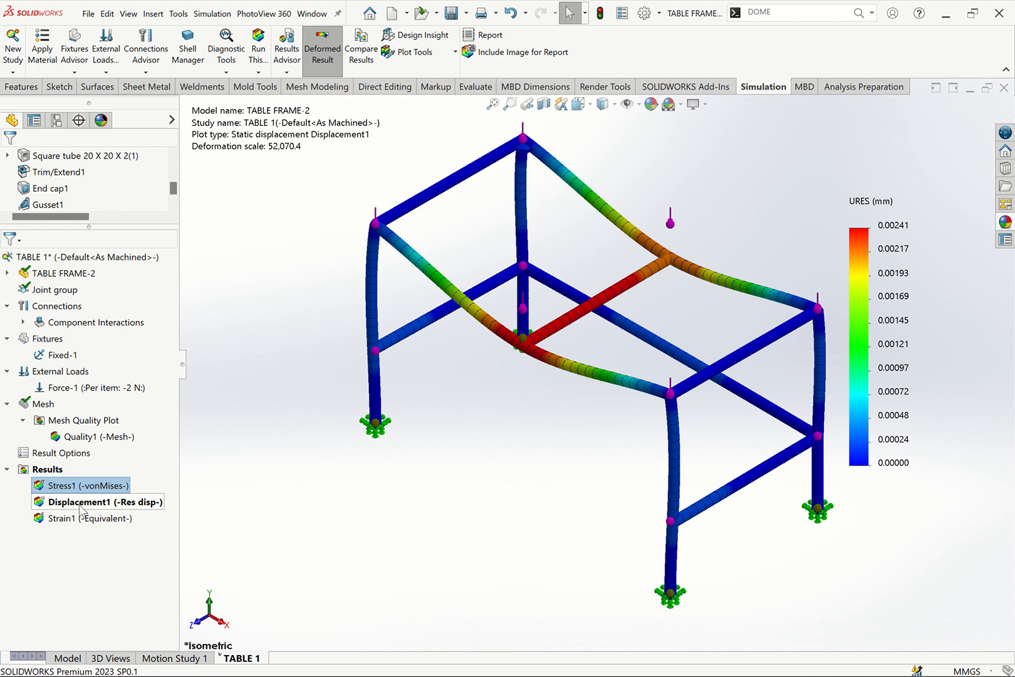
right_click(61, 519)
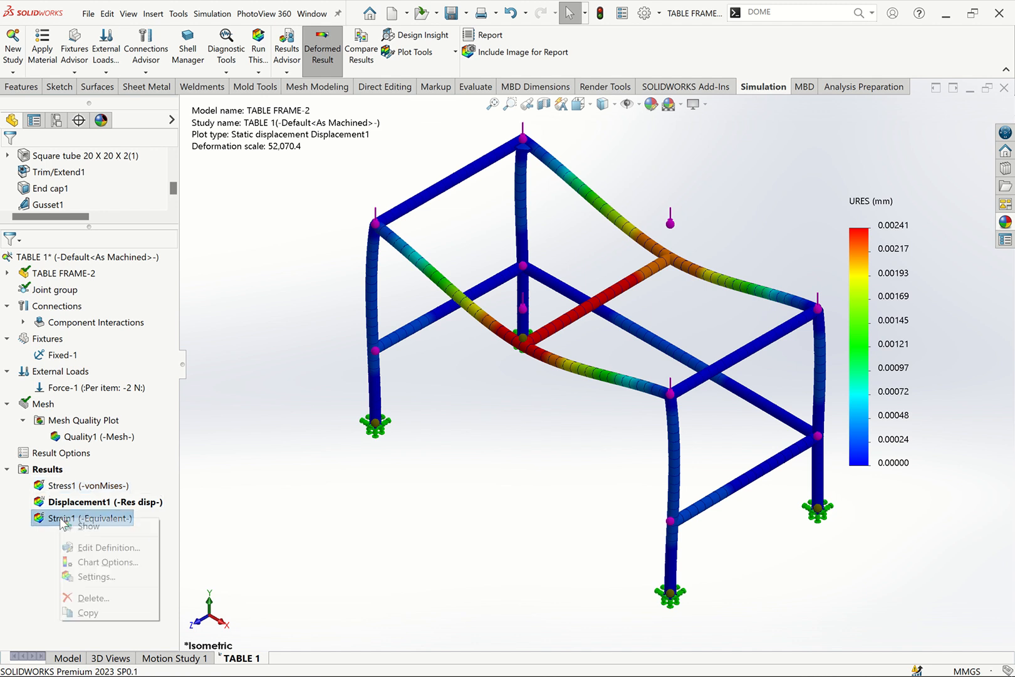
left_click(82, 526)
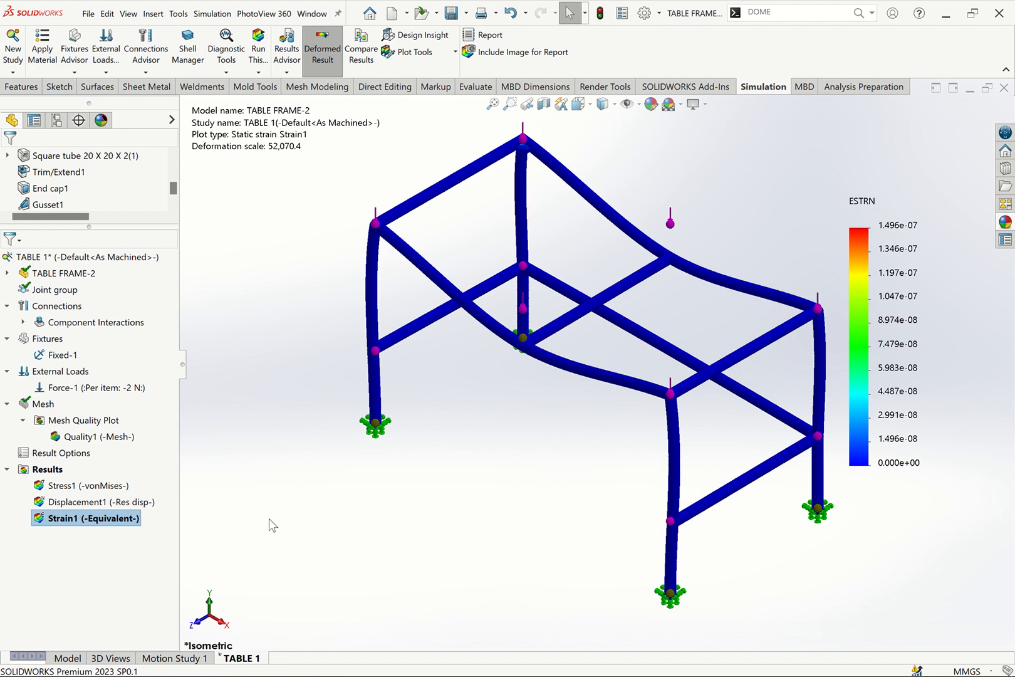
Play the animation of the equivalent strain plot and close it.
right_click(87, 520)
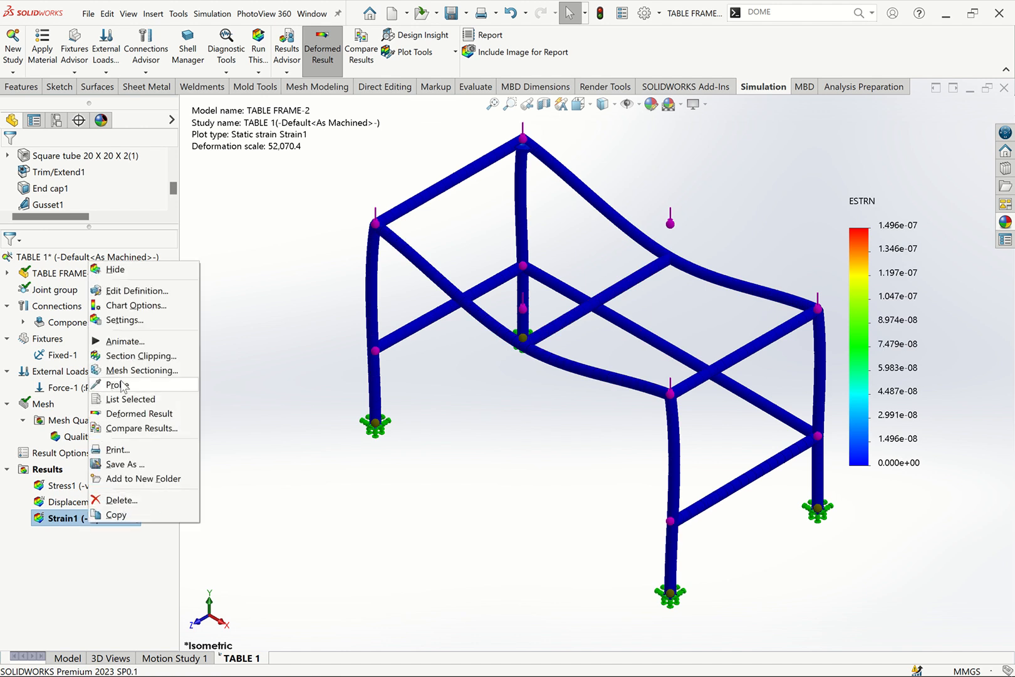
left_click(122, 343)
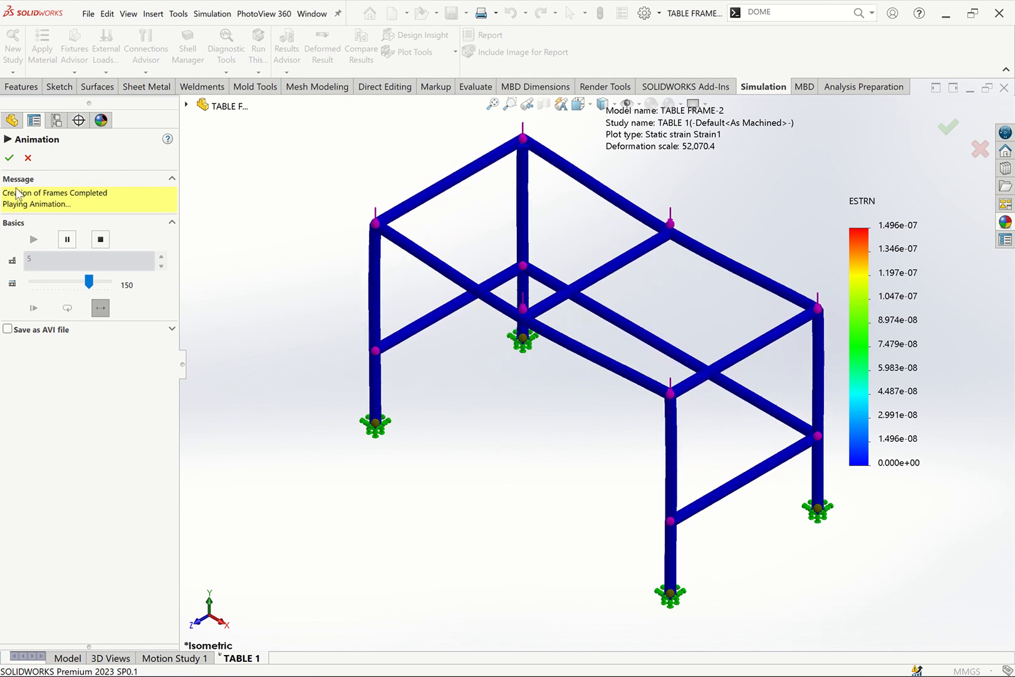
left_click(9, 158)
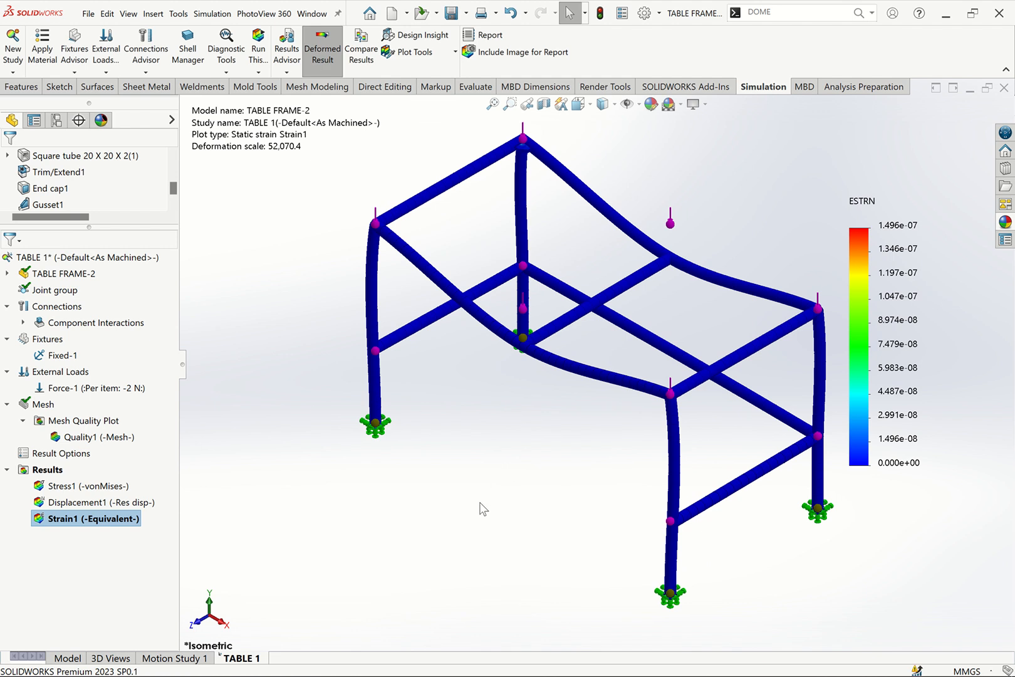
Display the von Mises stress plot in place of the strain plot and play its animation.
left_click(102, 491)
right_click(103, 492)
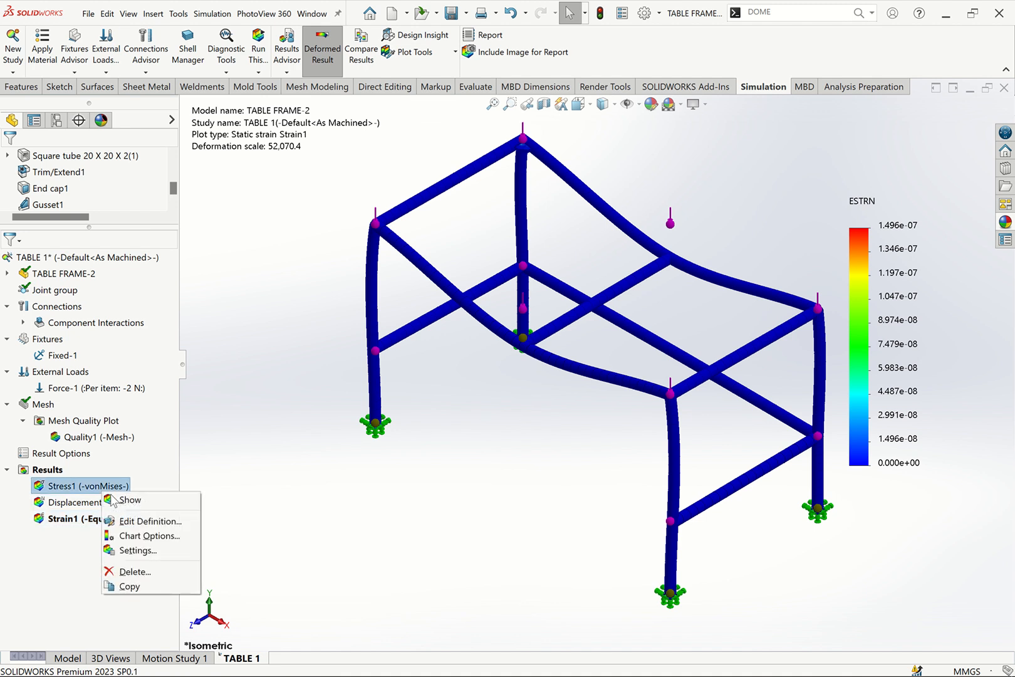
key("Escape")
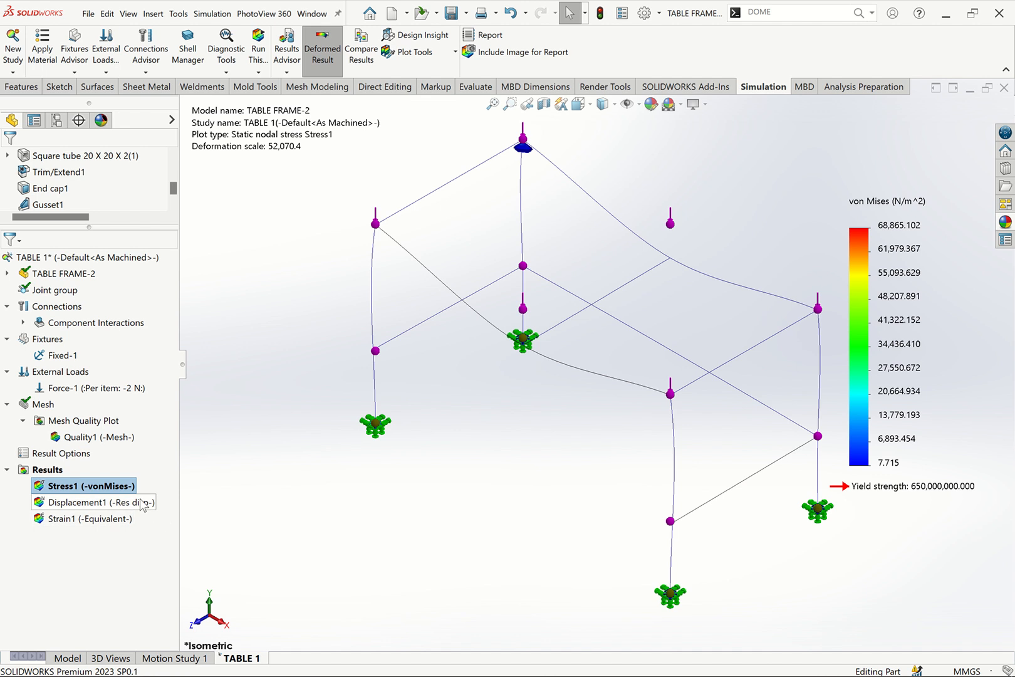
right_click(128, 488)
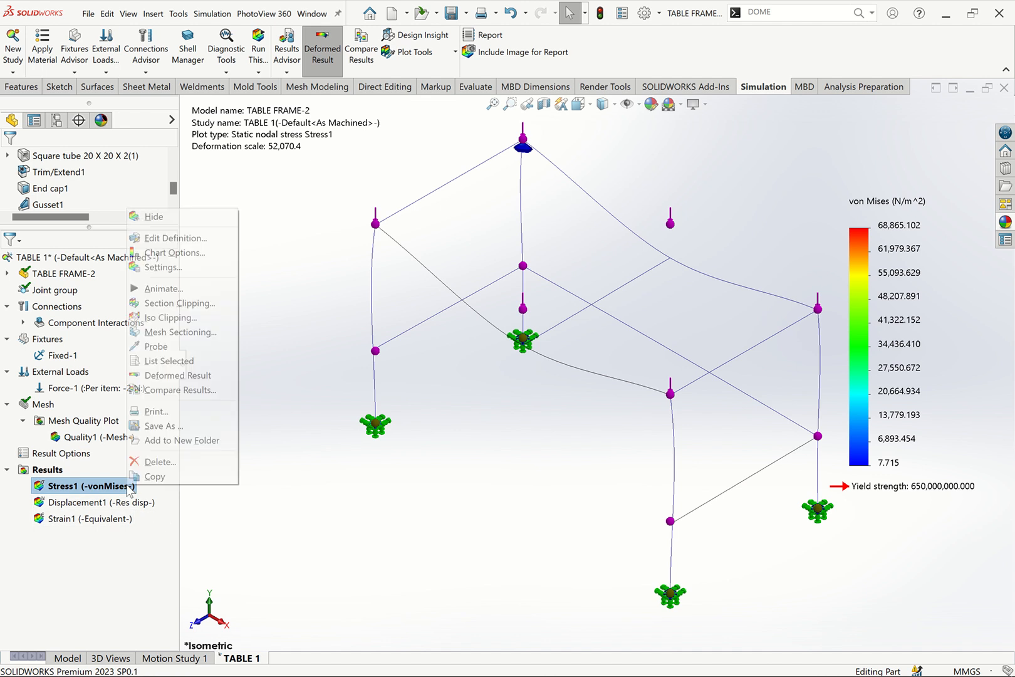
left_click(170, 288)
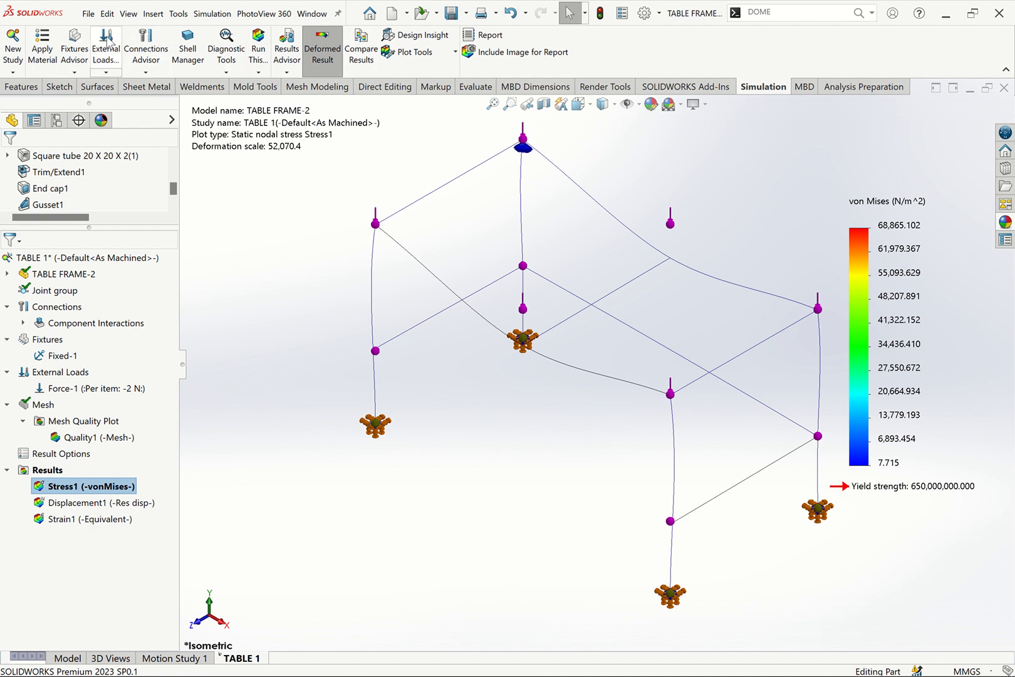
left_click(88, 18)
left_click(88, 18)
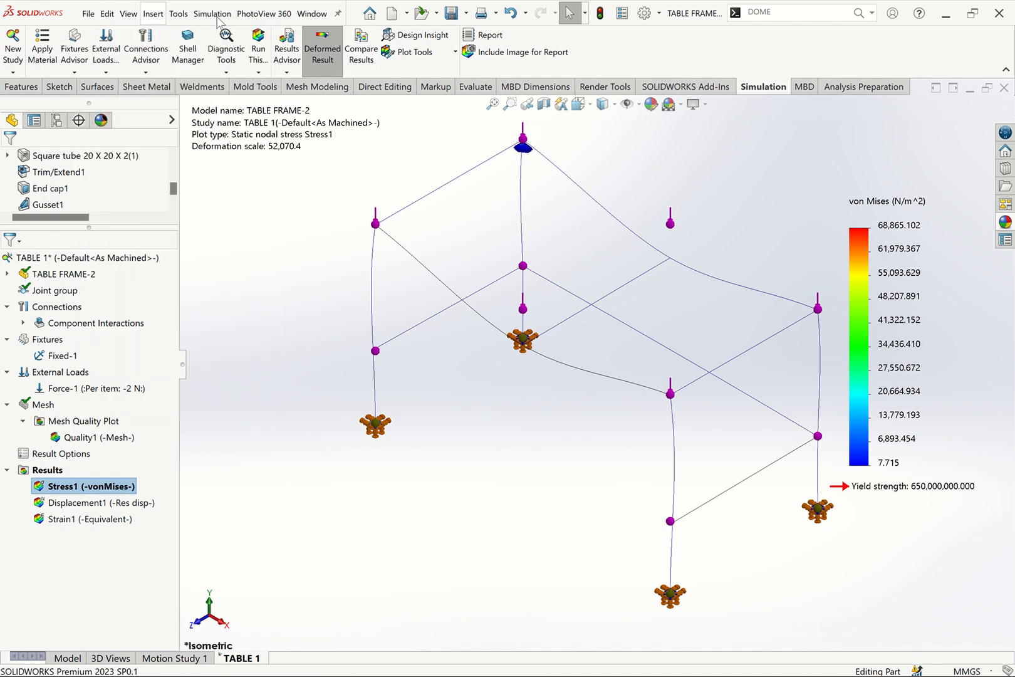
left_click(214, 17)
left_click(213, 13)
left_click(312, 13)
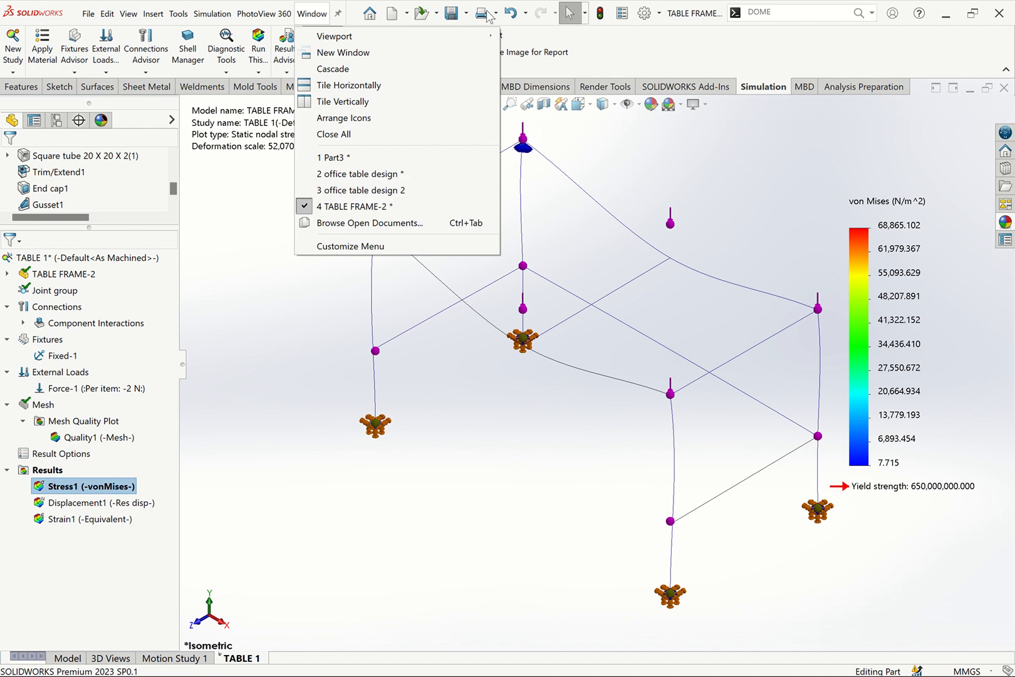
left_click(659, 14)
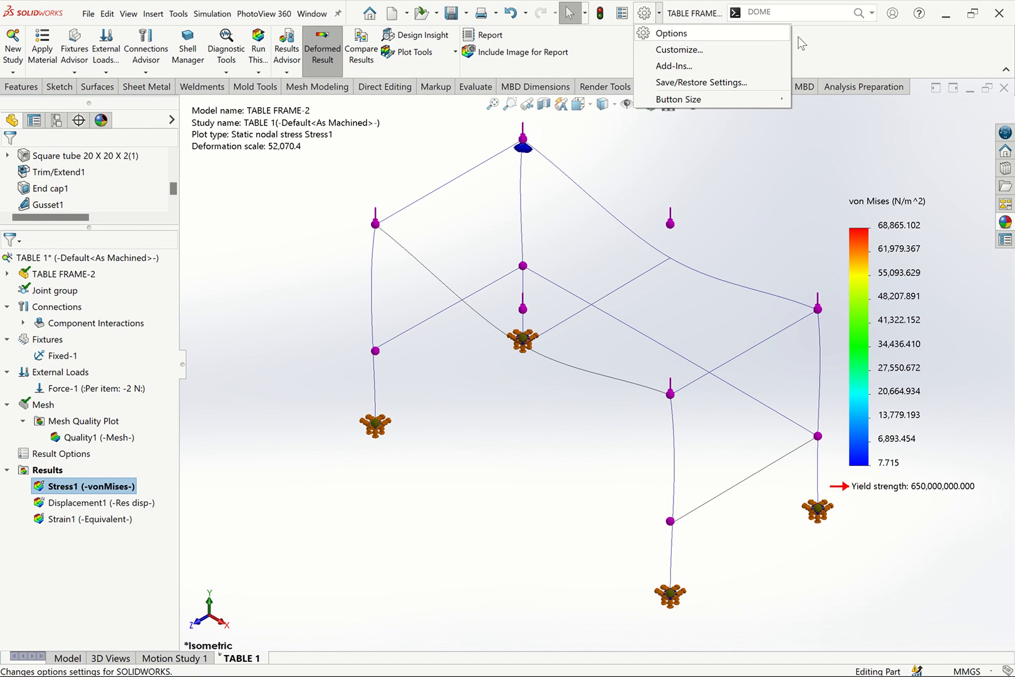
left_click(812, 14)
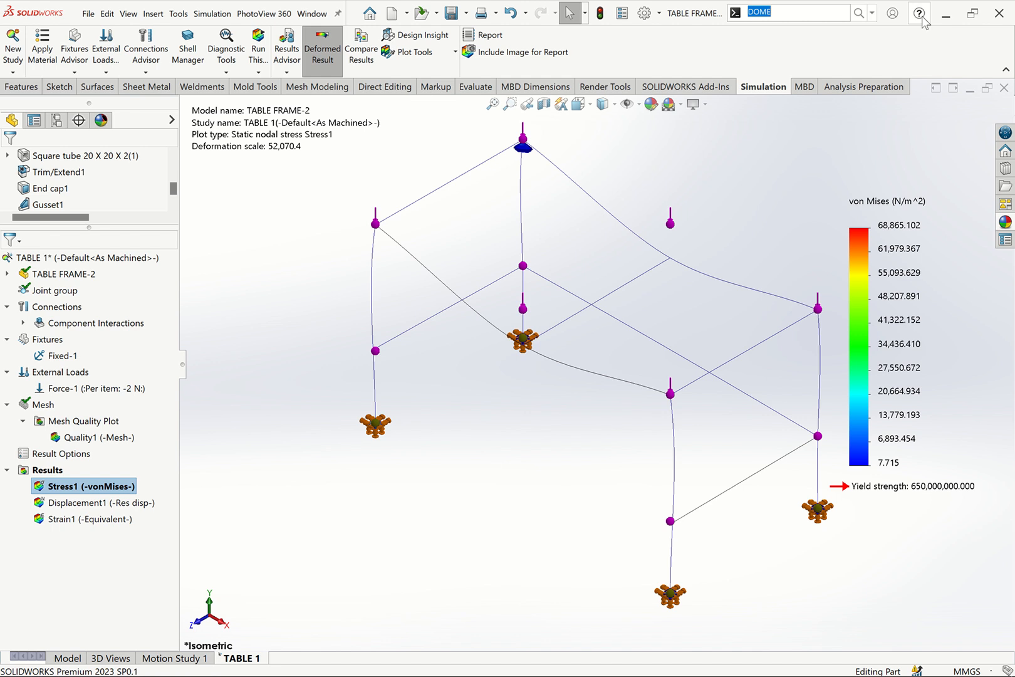
Look through the recent documents and learning resources in the Welcome window and close it.
left_click(370, 13)
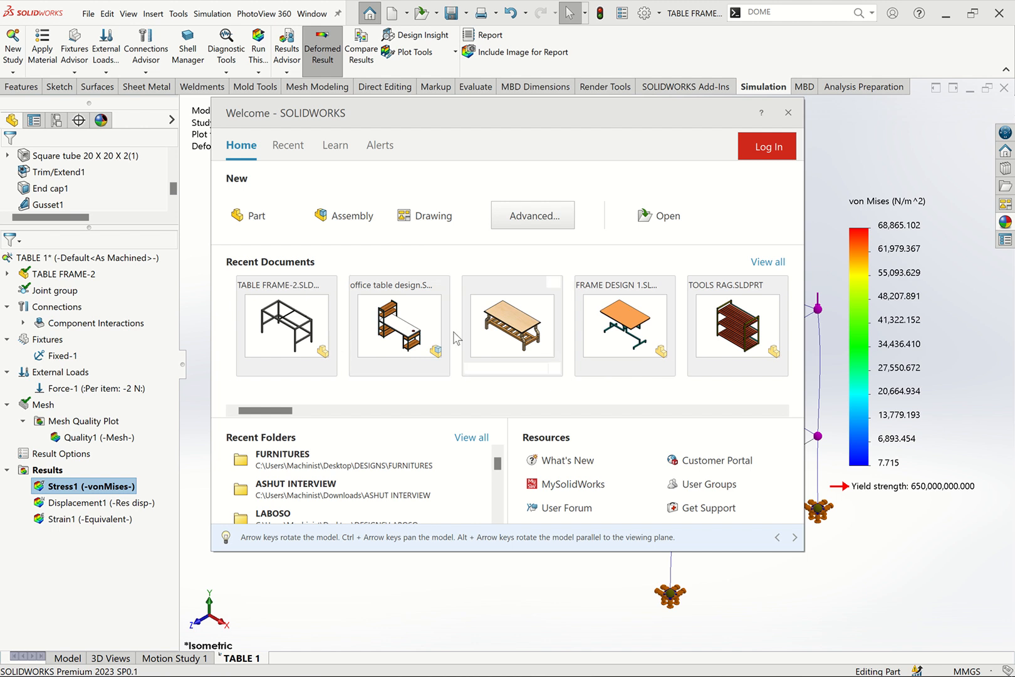
left_click(295, 152)
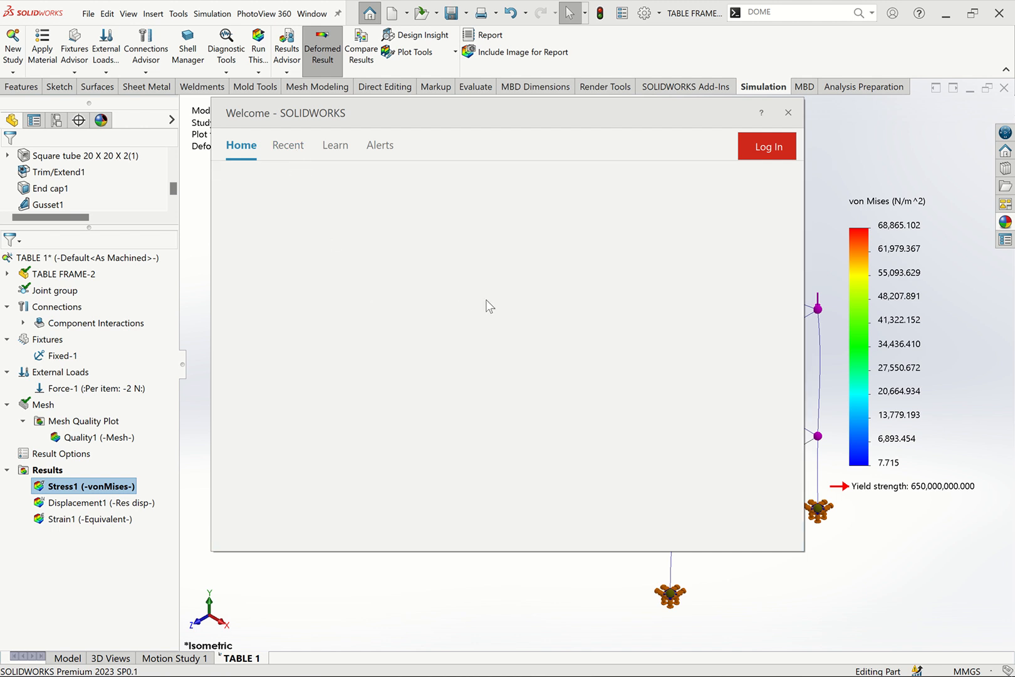
left_click(335, 146)
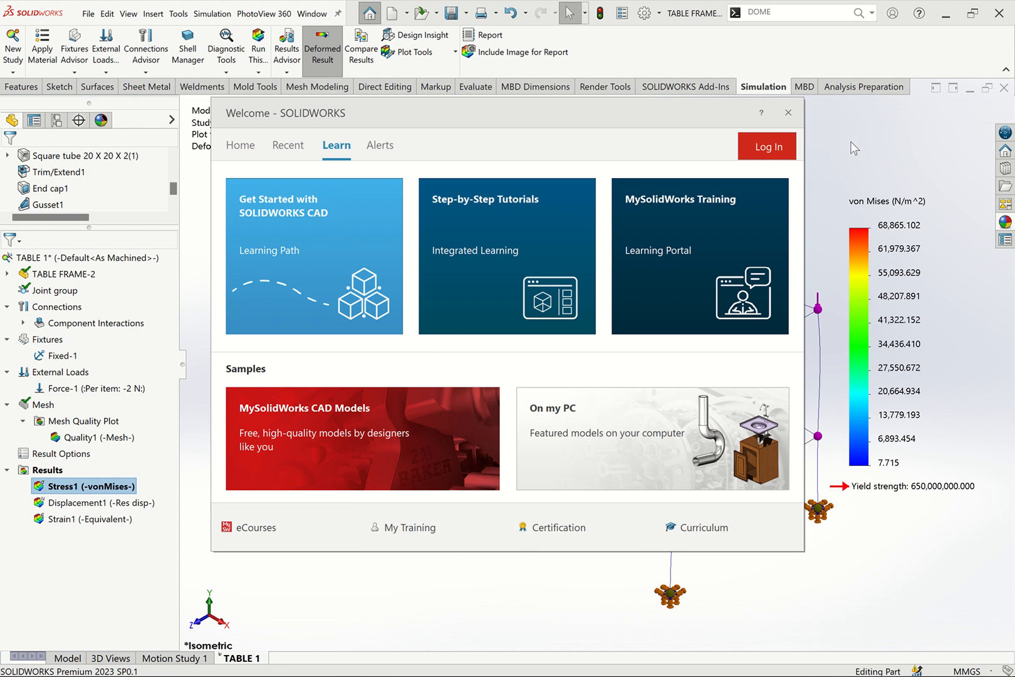
left_click(789, 112)
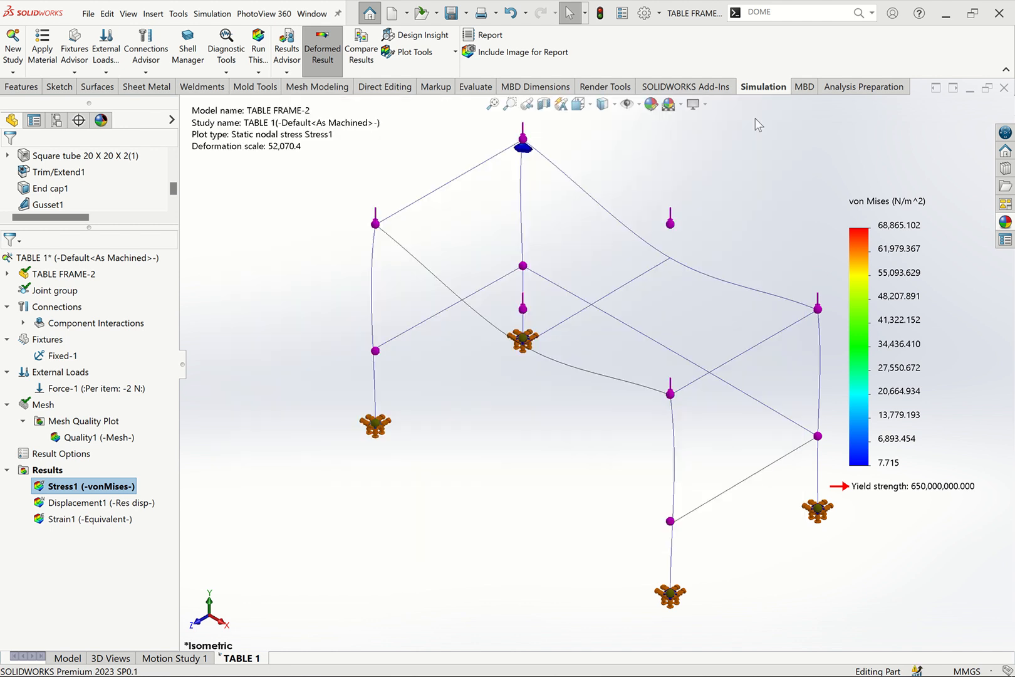
left_click(88, 14)
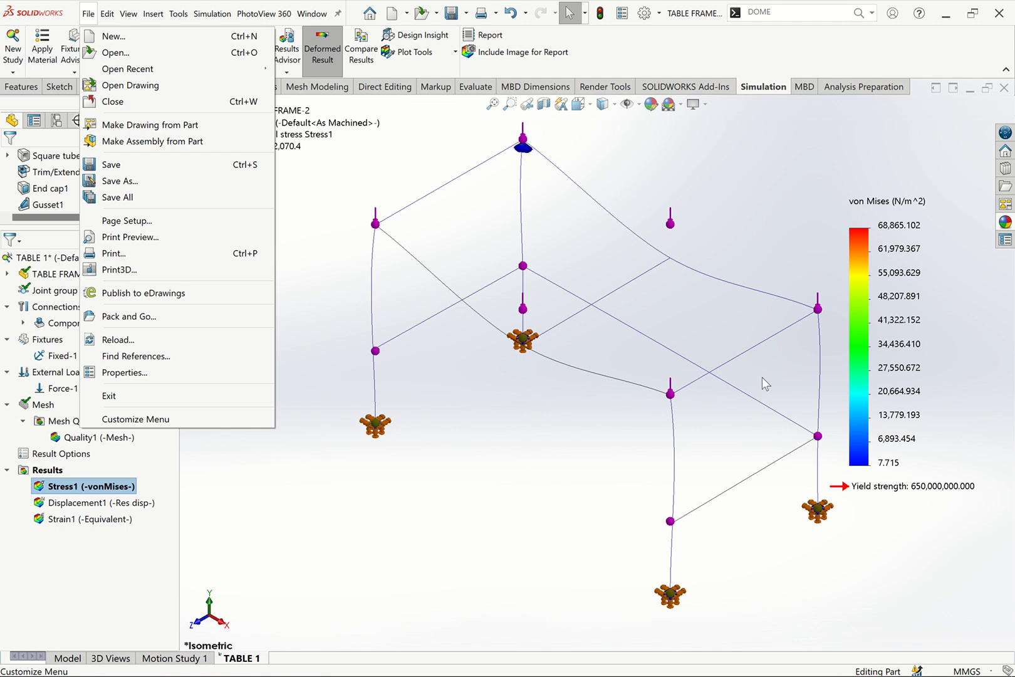
left_click(576, 468)
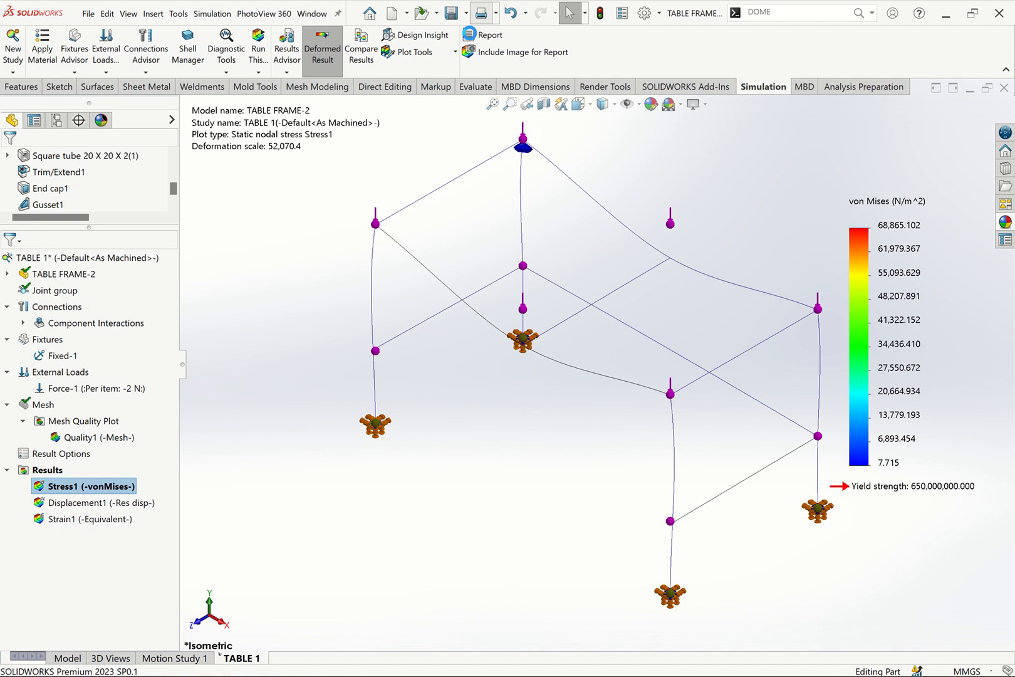
left_click(657, 146)
left_click(467, 13)
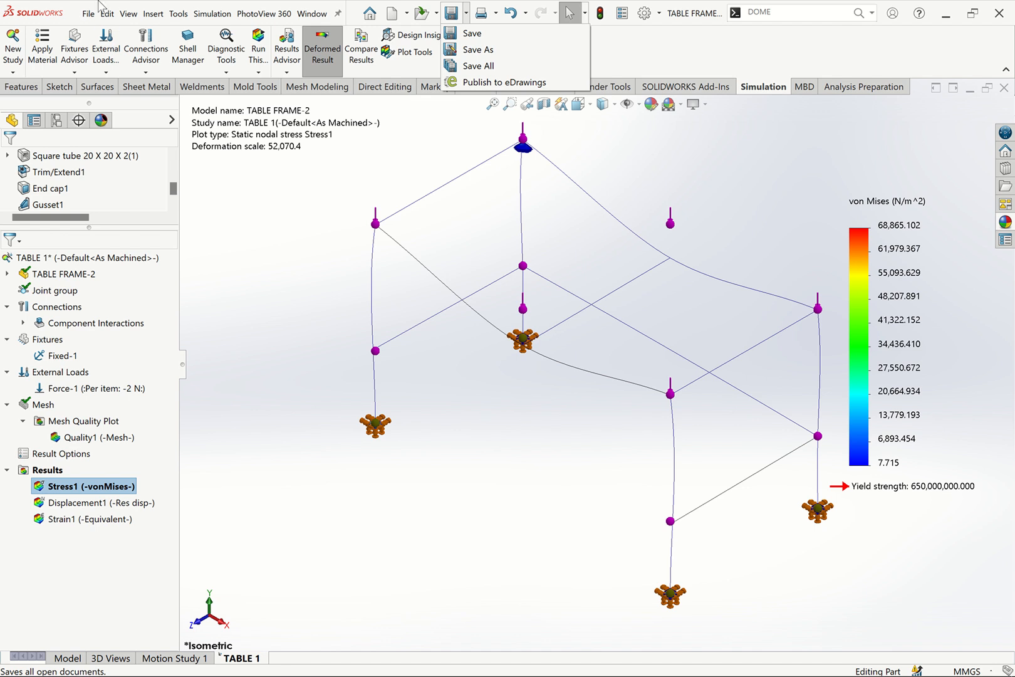
left_click(95, 87)
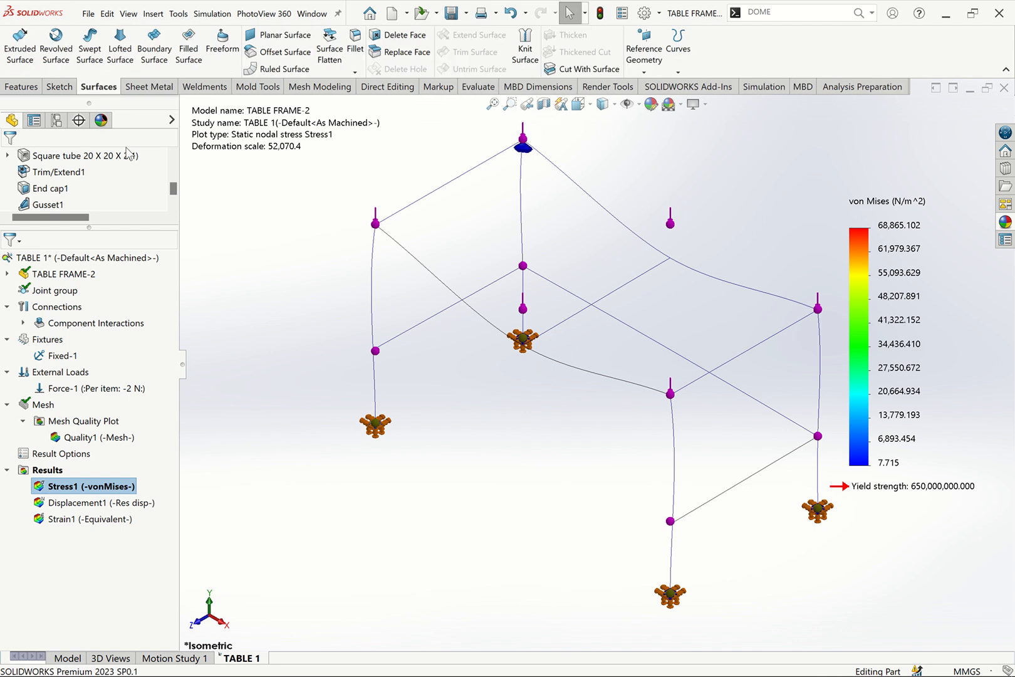
left_click(147, 87)
left_click(205, 87)
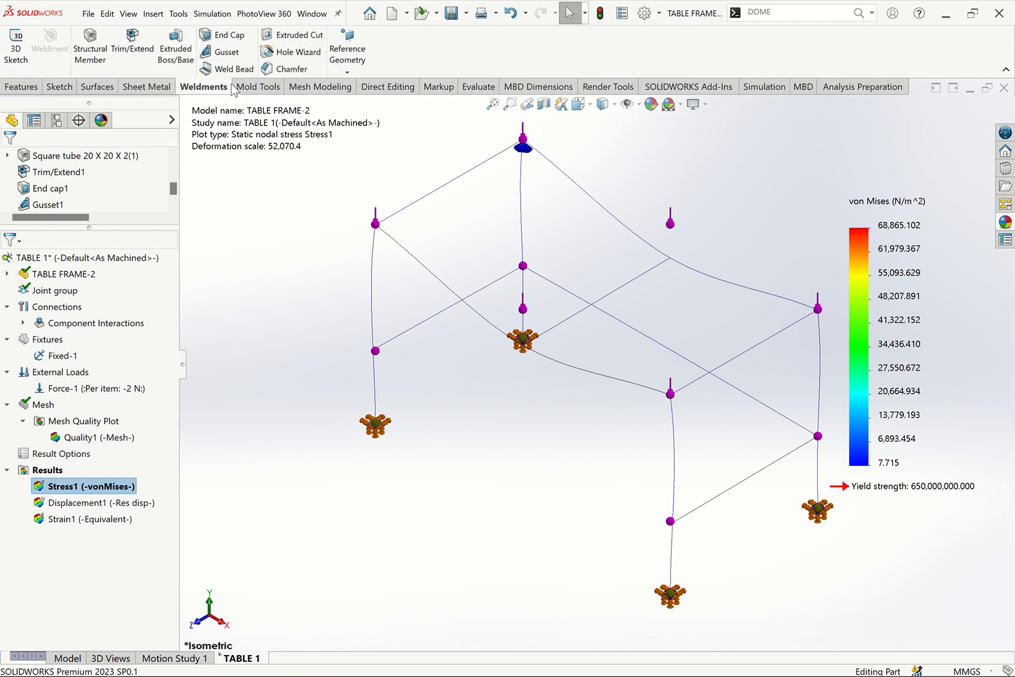
left_click(241, 88)
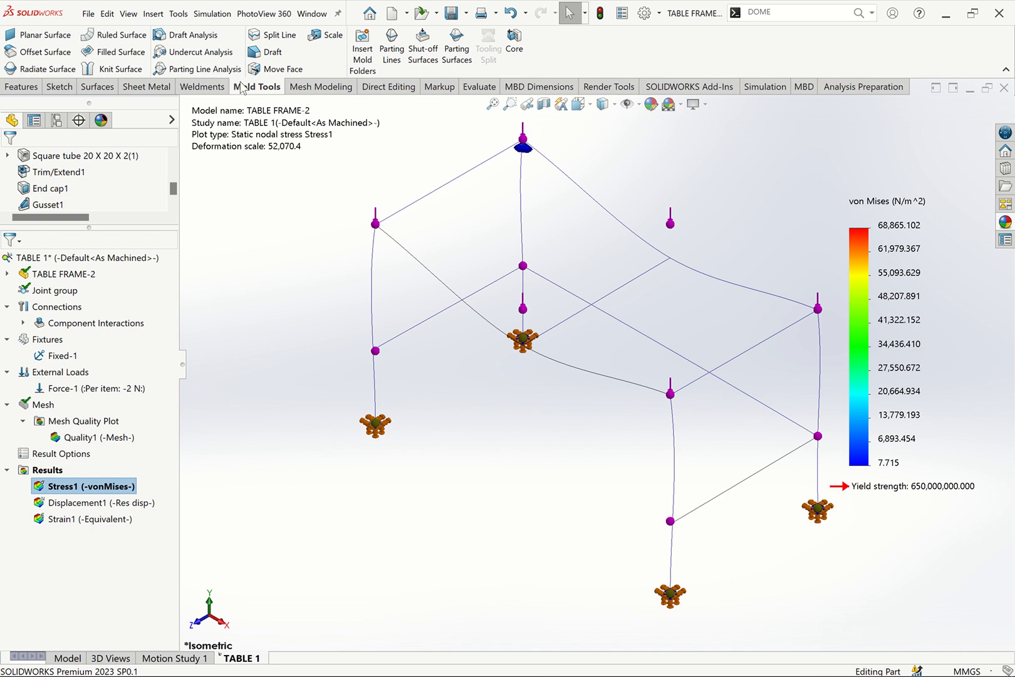
left_click(764, 88)
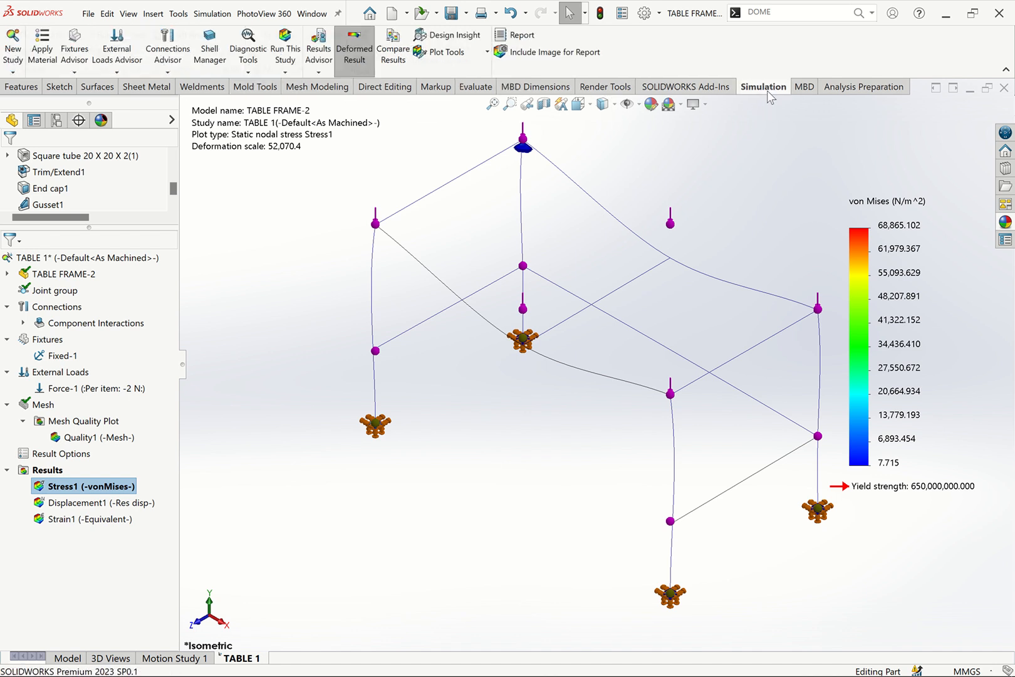
Look through the list of available add-ins down to SOLIDWORKS Flow Simulation 2023 and close it without changes.
left_click(659, 14)
left_click(672, 65)
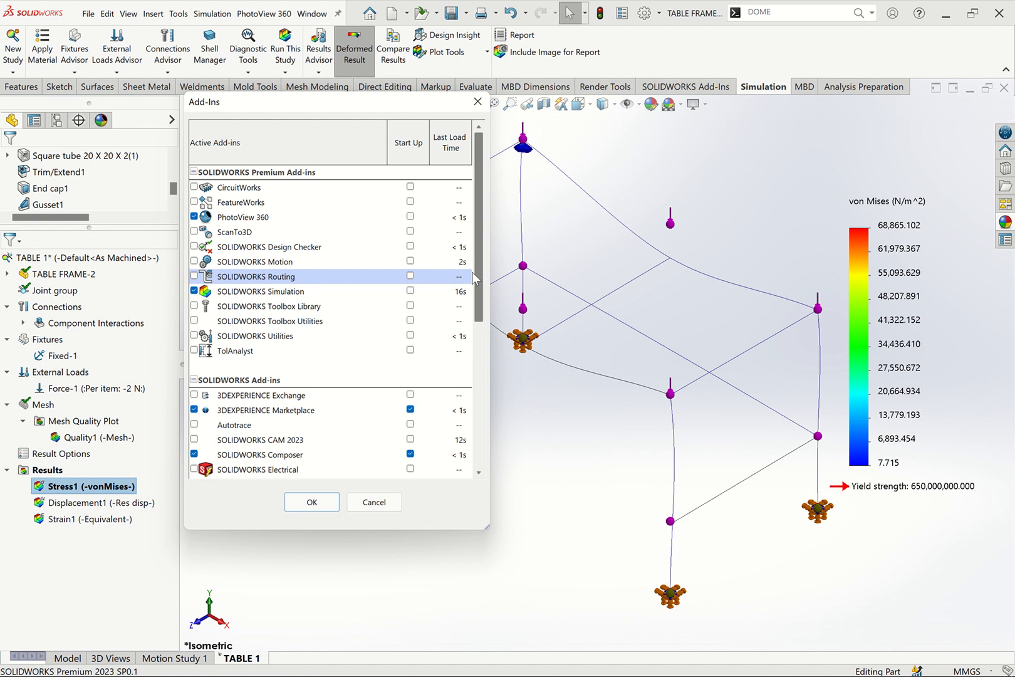
left_click_drag(481, 282, 483, 369)
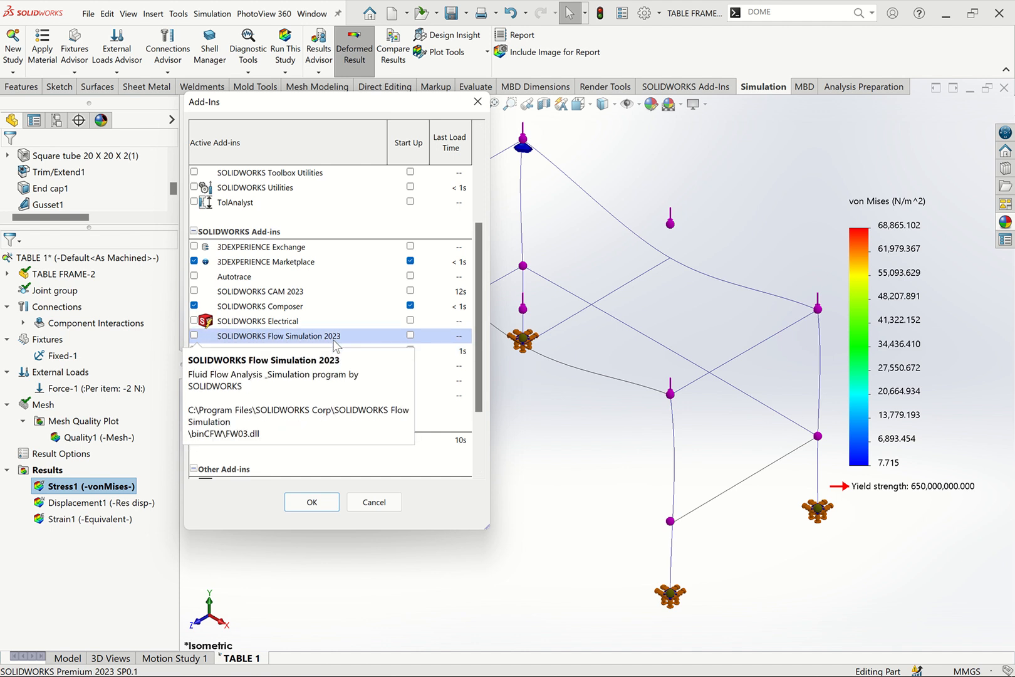
left_click(477, 102)
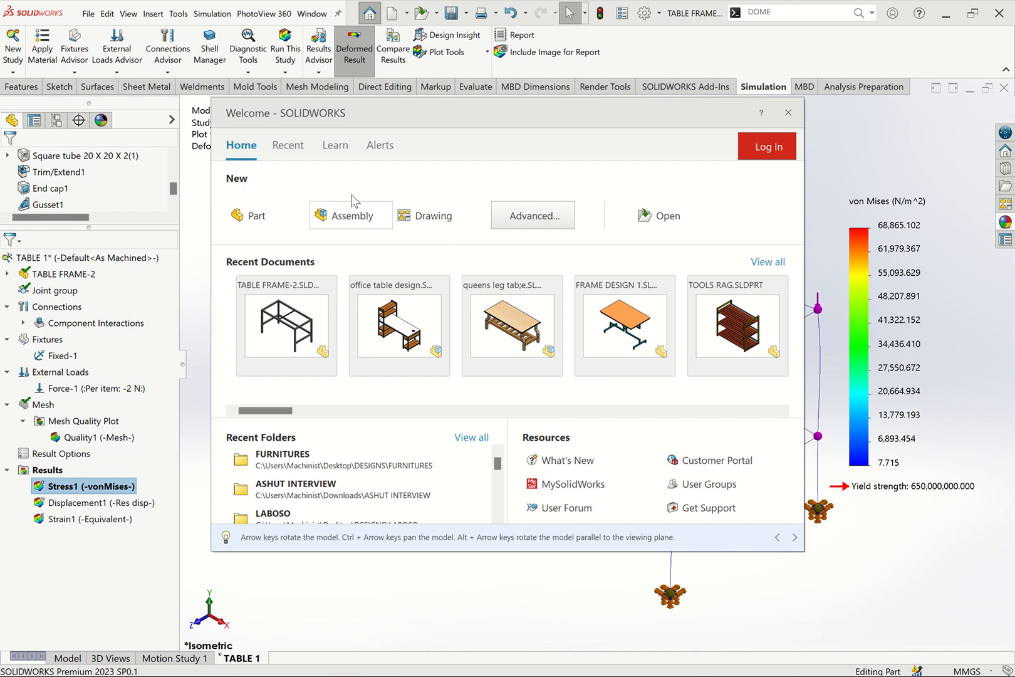
Show the tutorials, samples and certification links among the Welcome window's learning resources.
left_click(336, 146)
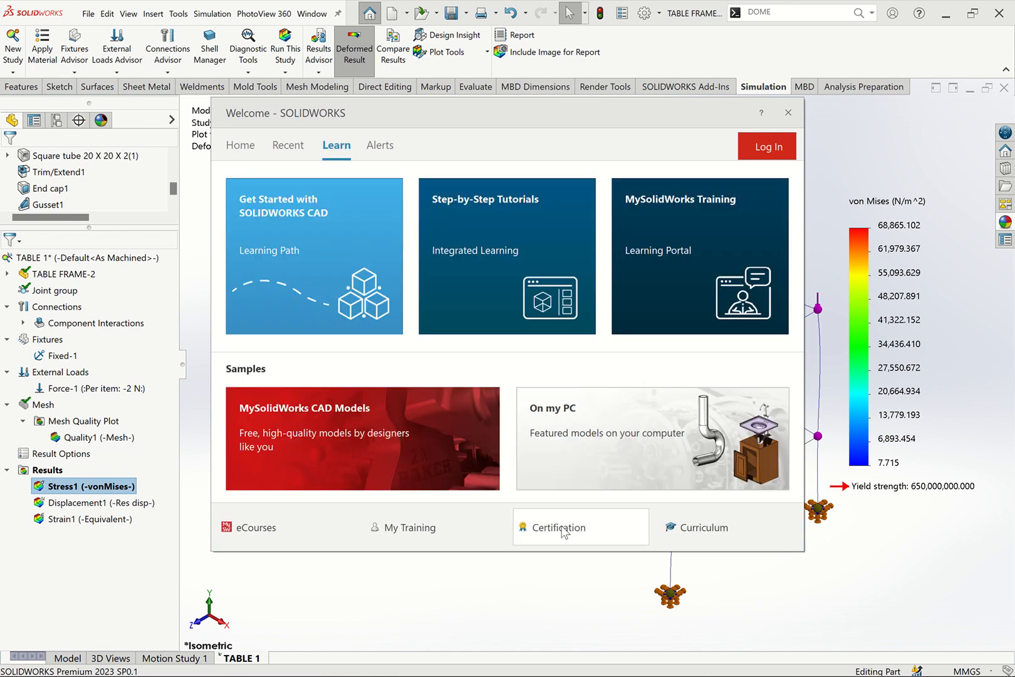